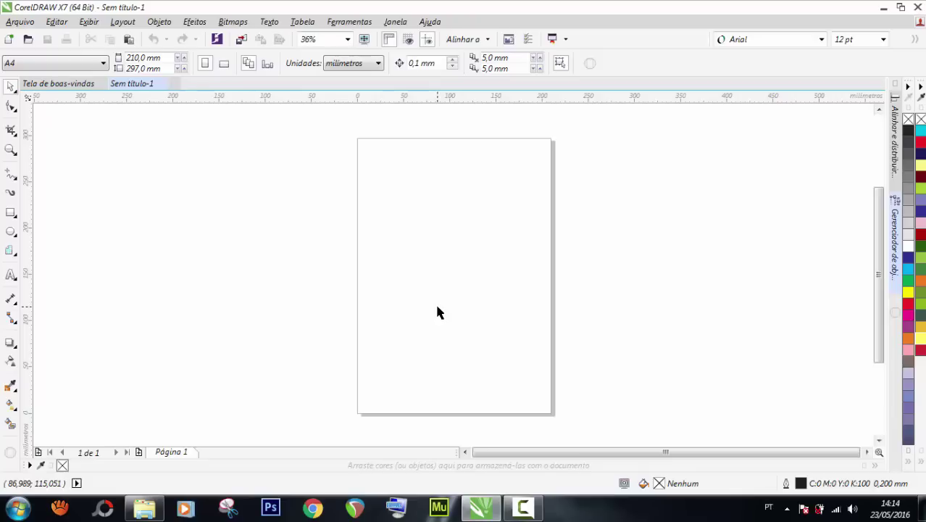
Bring up the PAPELARIA product-image folder in Windows Explorer.
{"action": "left_click", "coordinate": [144, 508]}
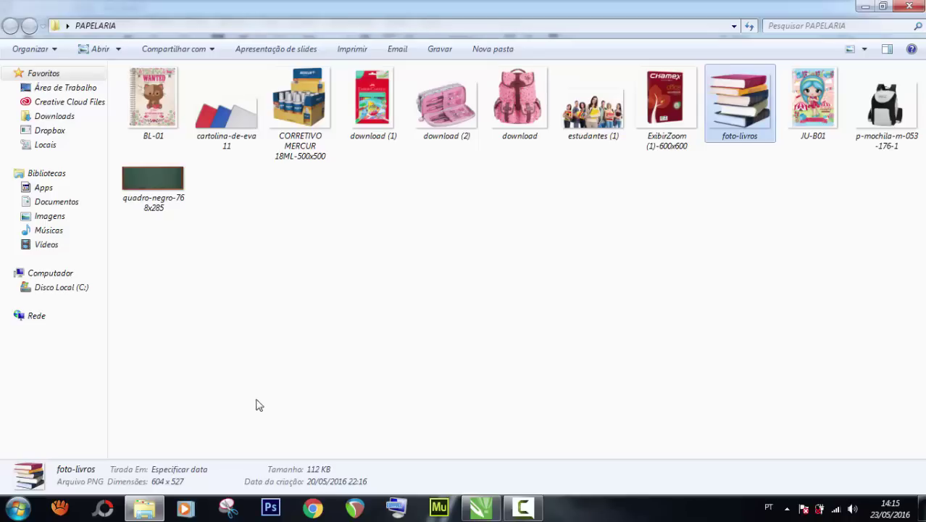
Switch back to the CorelDRAW drawing window from Explorer.
{"action": "left_click", "coordinate": [486, 512]}
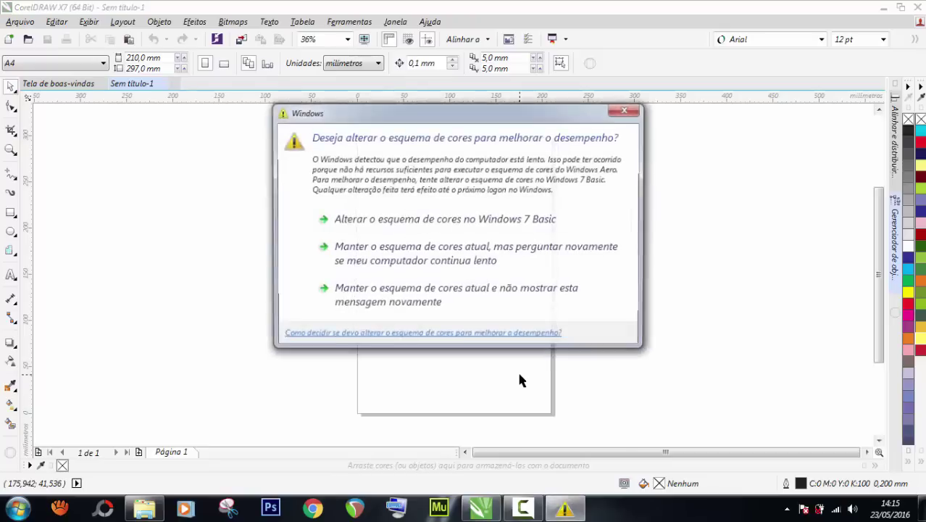
Close the Windows colour-scheme warning dialog.
{"action": "left_click", "coordinate": [618, 111]}
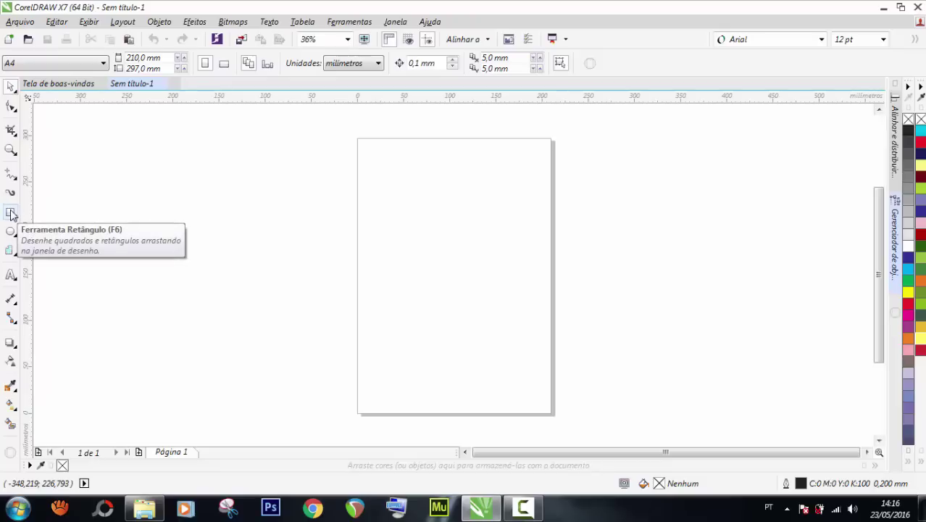
Add a 210 × 297 mm page-sized rectangle, fit the page in view, and collapse the Object Manager.
{"action": "double_click", "coordinate": [10, 212]}
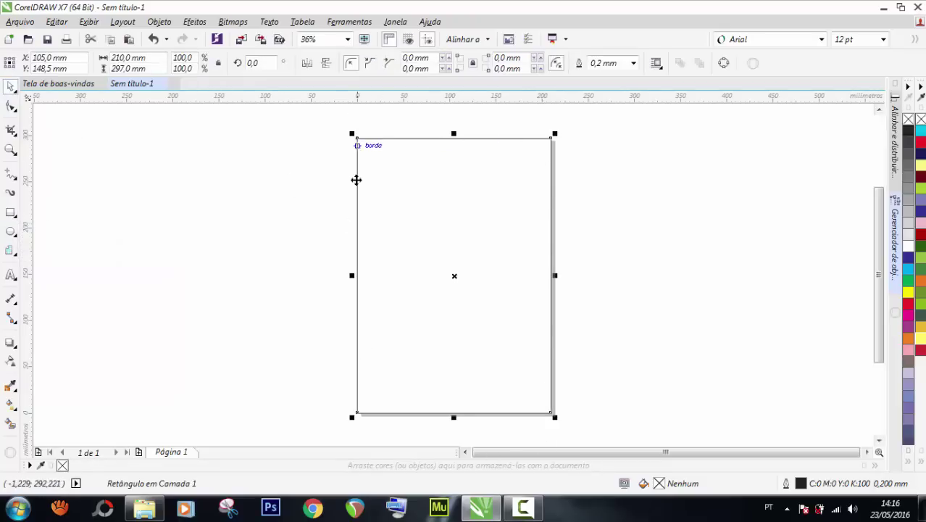
{"action": "double_click", "coordinate": [11, 149]}
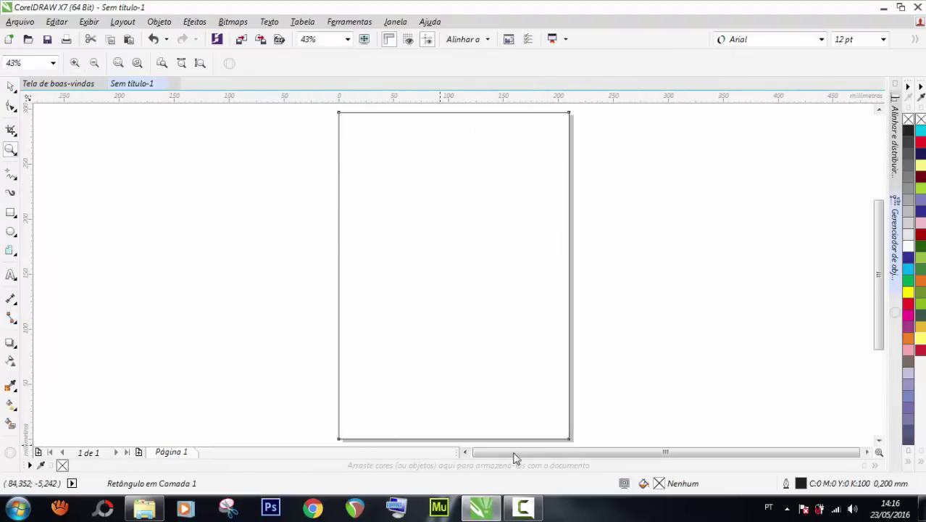
{"action": "double_click", "coordinate": [11, 86]}
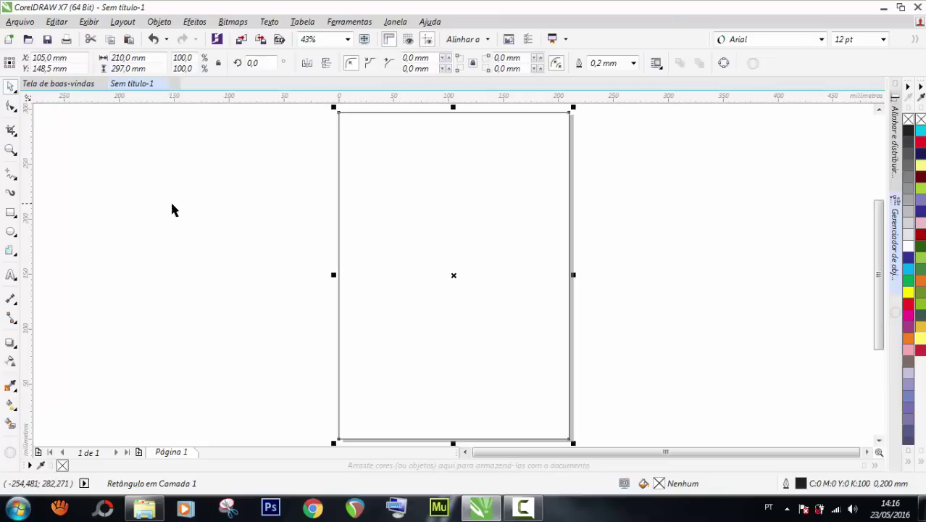
{"action": "left_click", "coordinate": [208, 196]}
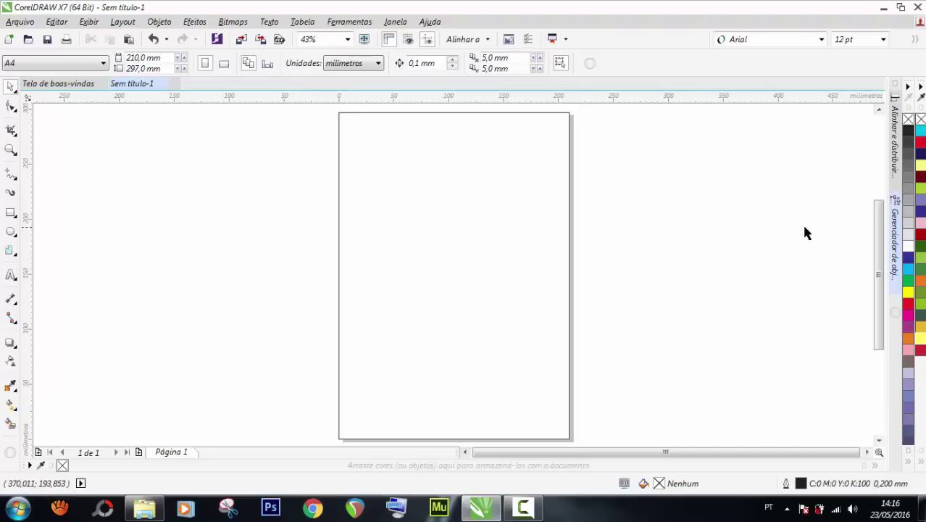
{"action": "left_click", "coordinate": [894, 232]}
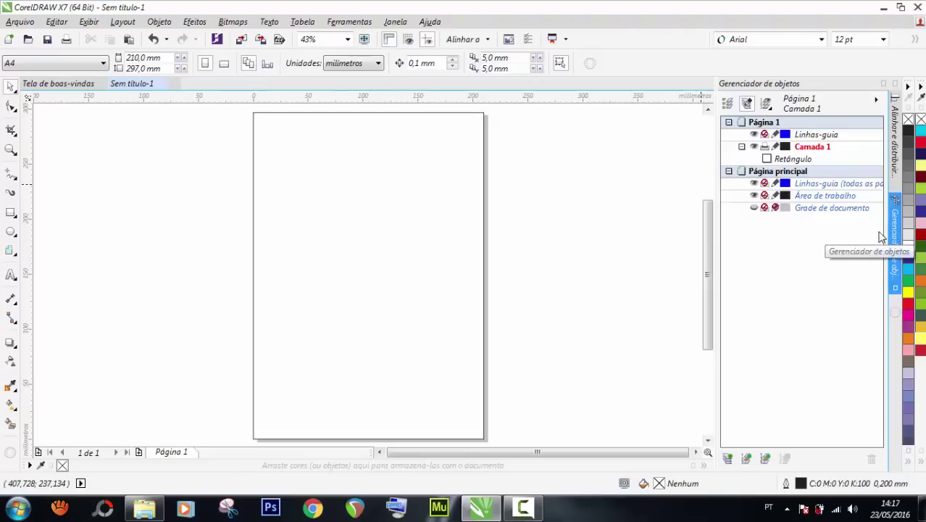
{"action": "left_click", "coordinate": [883, 84]}
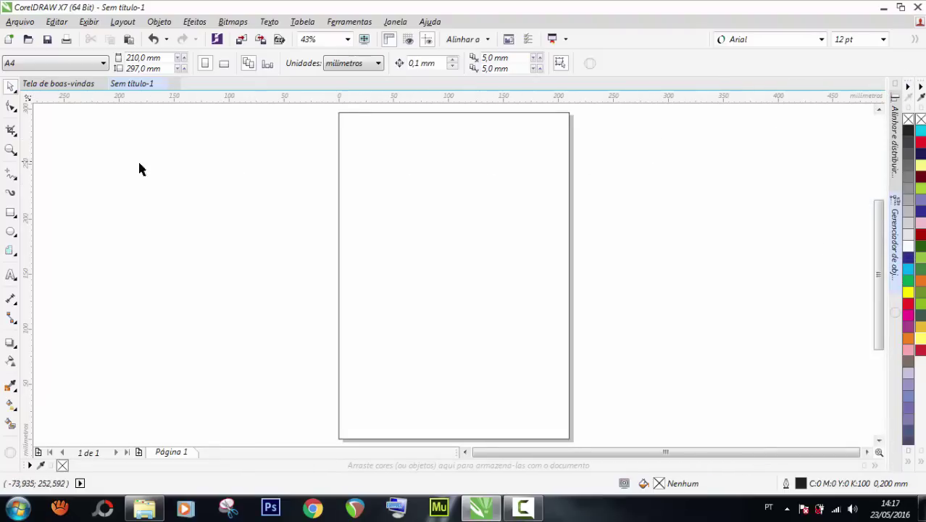
Choose the Papel gráfico (Graph Paper) tool with 30 columns and 50 rows.
{"action": "key", "text": "d"}
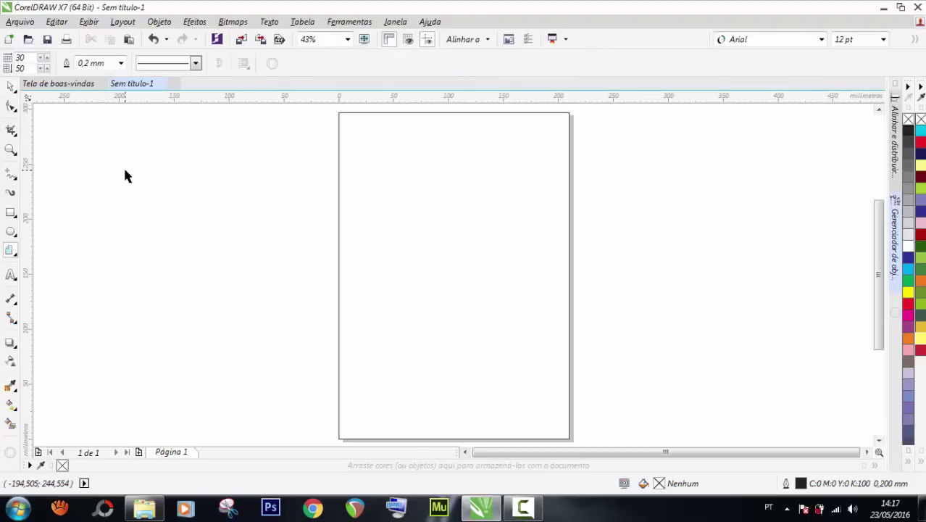
{"action": "left_click", "coordinate": [10, 254]}
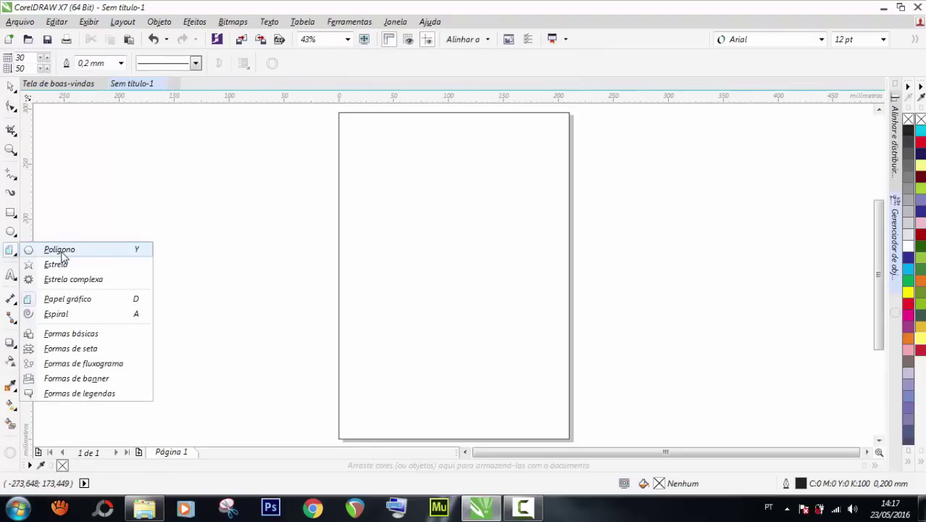
{"action": "mouse_move", "coordinate": [9, 250]}
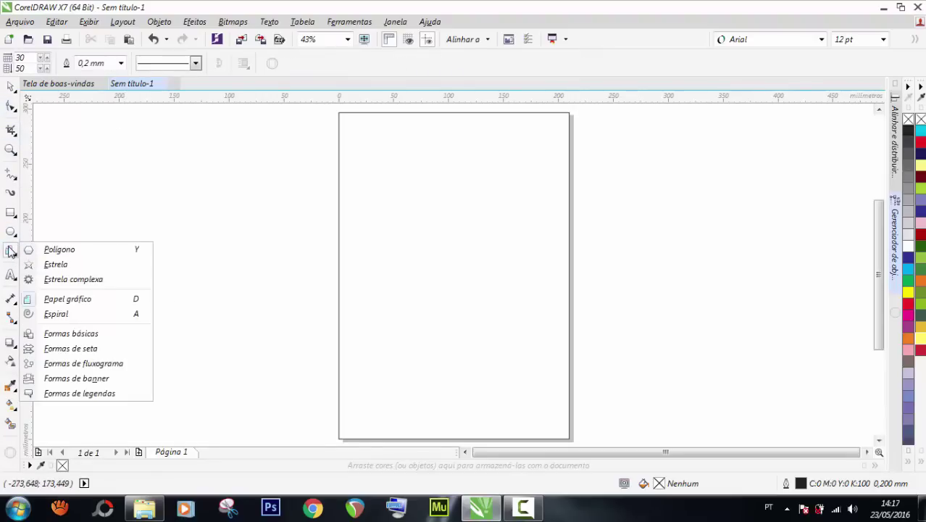
{"action": "left_click", "coordinate": [135, 301]}
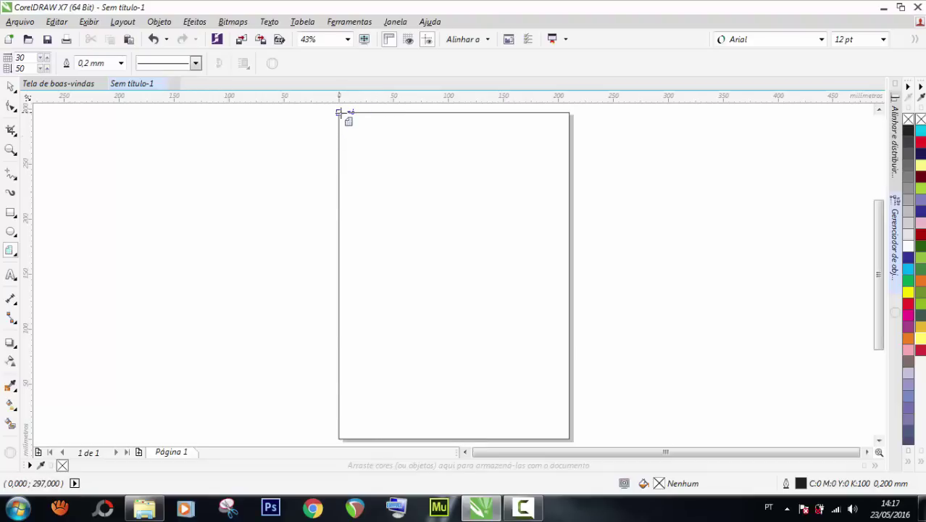
Draw the 30 × 50 graph-paper grid from the page's top-left to bottom-right corner.
{"action": "left_click_drag", "start_coordinate": [338, 113], "coordinate": [573, 397]}
{"action": "left_click", "coordinate": [11, 86]}
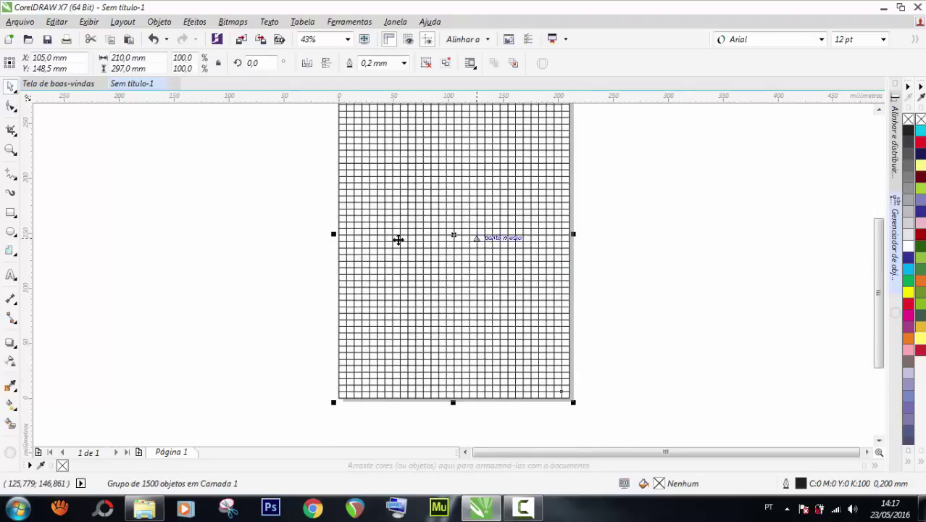
{"action": "double_click", "coordinate": [10, 150]}
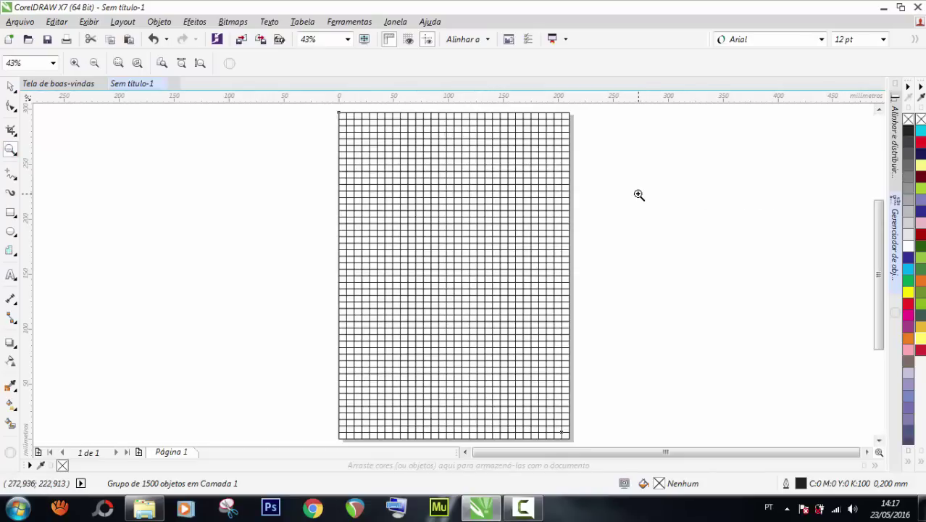
{"action": "left_click", "coordinate": [11, 86]}
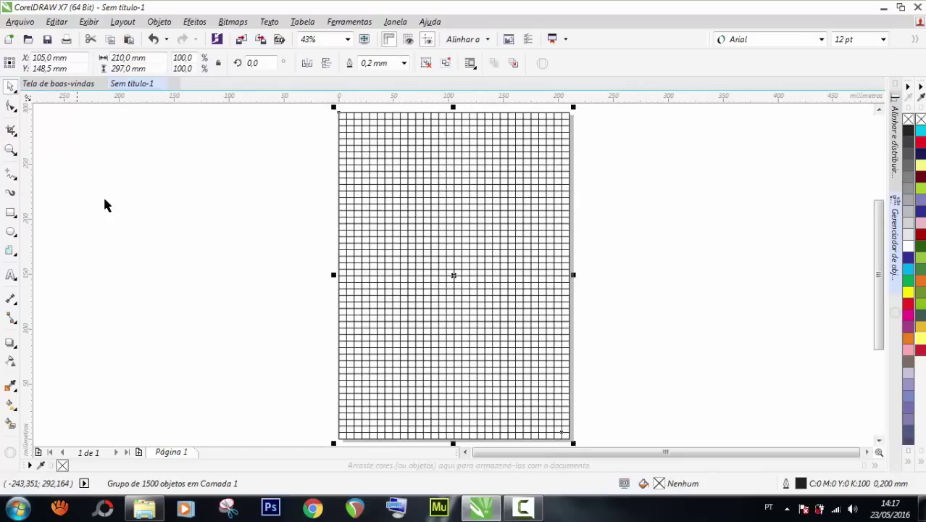
Test-move the 1500-object grid group off the page, undo it, and deselect.
{"action": "left_click", "coordinate": [104, 205]}
{"action": "left_click_drag", "start_coordinate": [498, 211], "coordinate": [206, 201]}
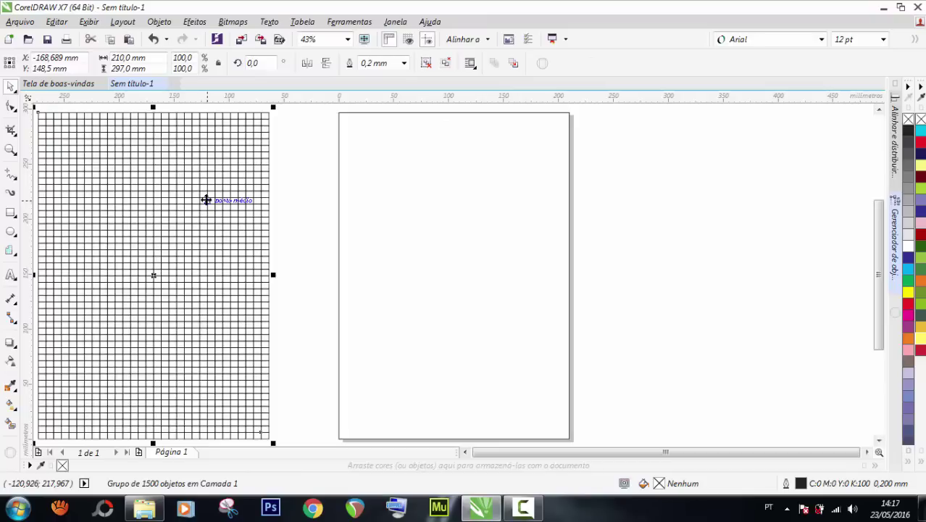
{"action": "key", "text": "ctrl+z"}
{"action": "left_click", "coordinate": [262, 191]}
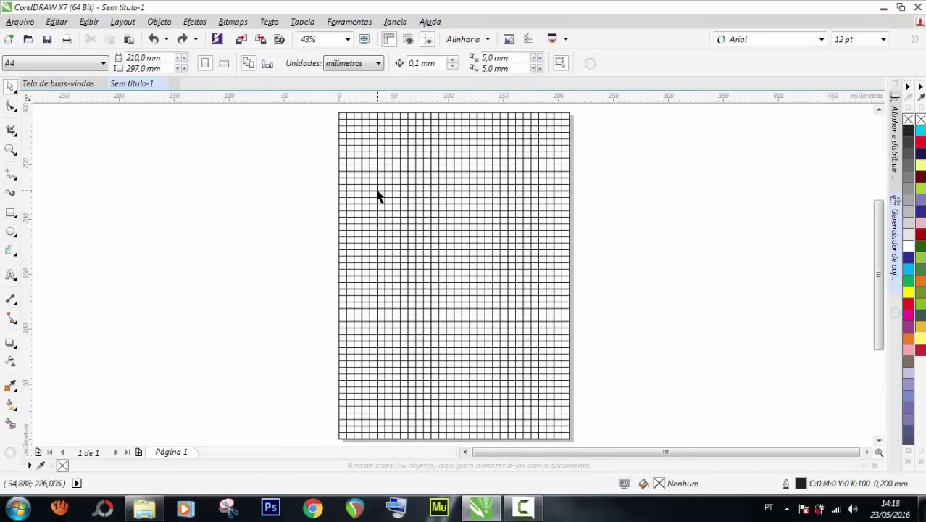
{"action": "left_click", "coordinate": [466, 164]}
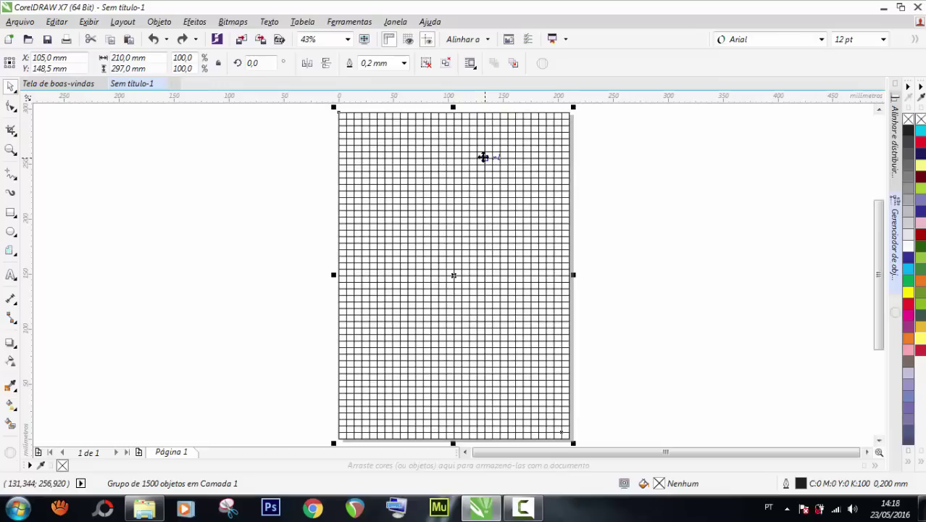
{"action": "left_click", "coordinate": [159, 173]}
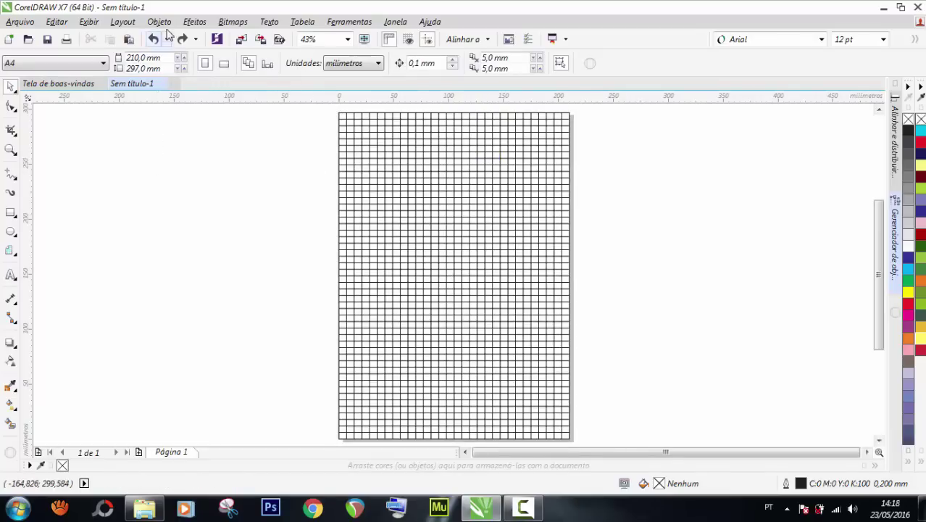
Open and close the Propriedades do objeto panel from the Objeto menu.
{"action": "left_click", "coordinate": [165, 24]}
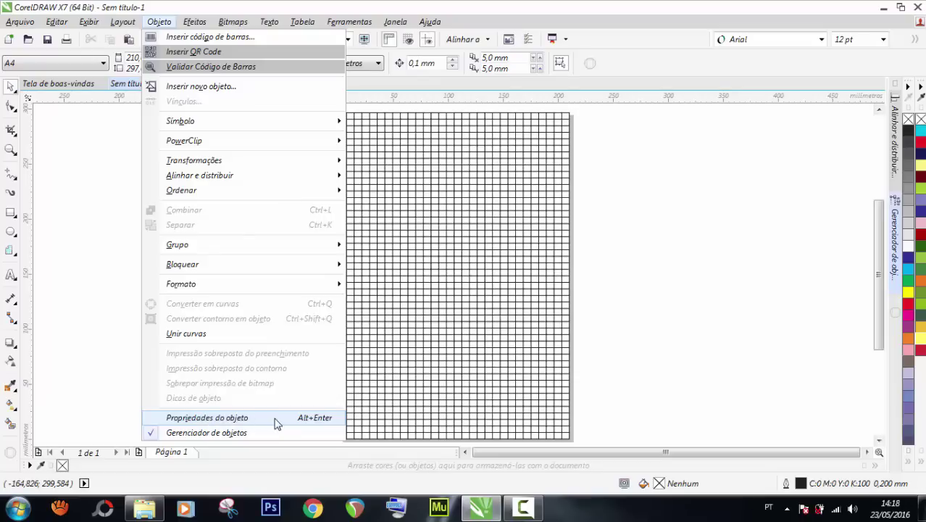
{"action": "left_click", "coordinate": [264, 420]}
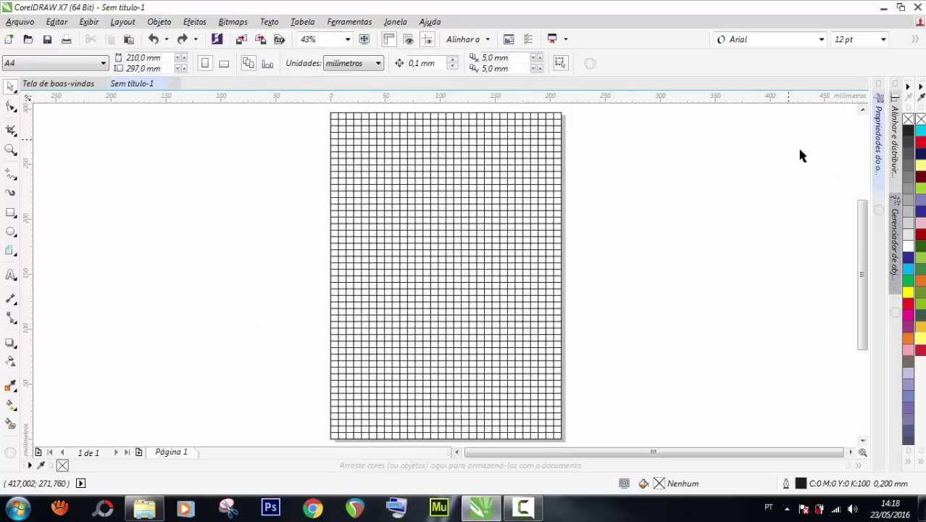
{"action": "left_click", "coordinate": [883, 107]}
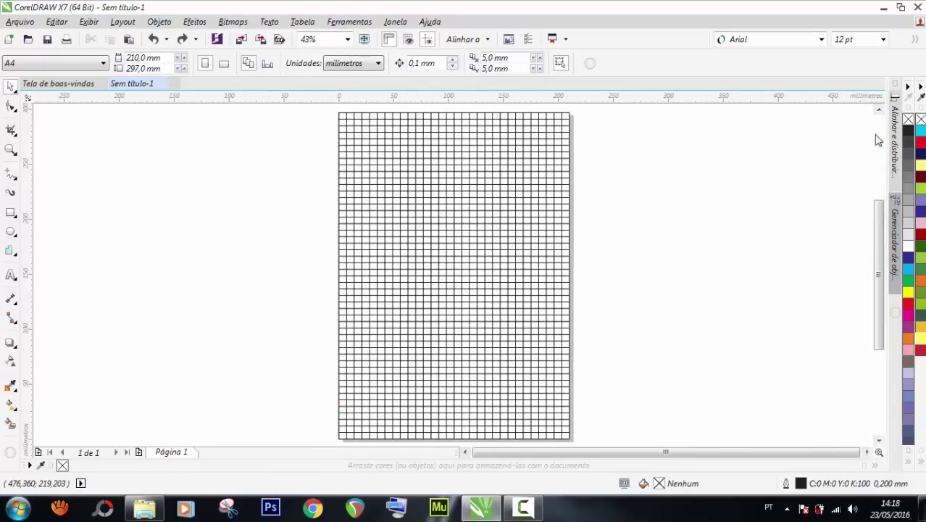
Open the Gerenciador de objetos, dismiss the colour-scheme warning, and select the grid group.
{"action": "left_click", "coordinate": [896, 230]}
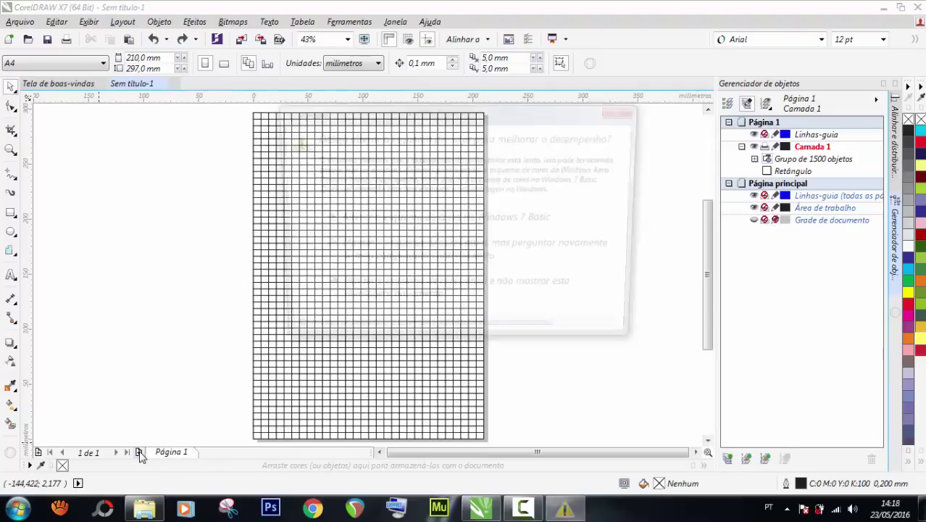
{"action": "left_click", "coordinate": [627, 110]}
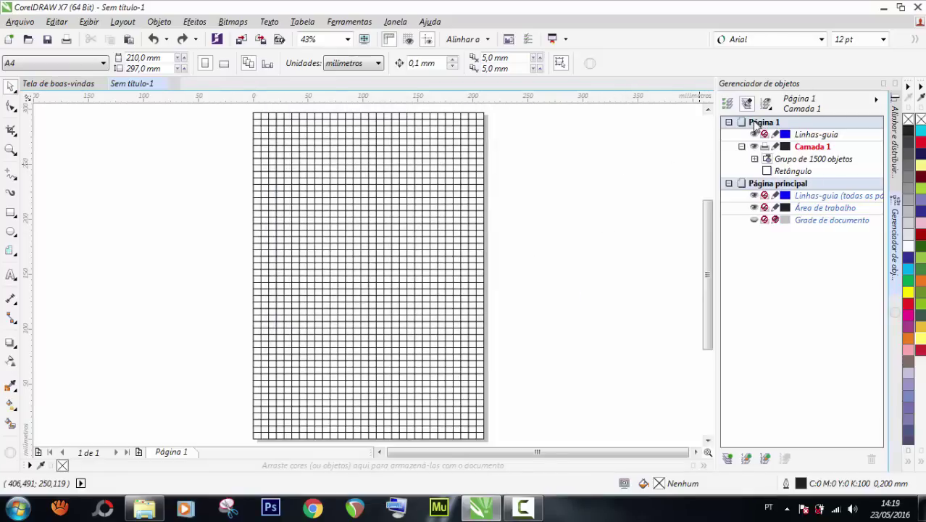
{"action": "left_click", "coordinate": [349, 184]}
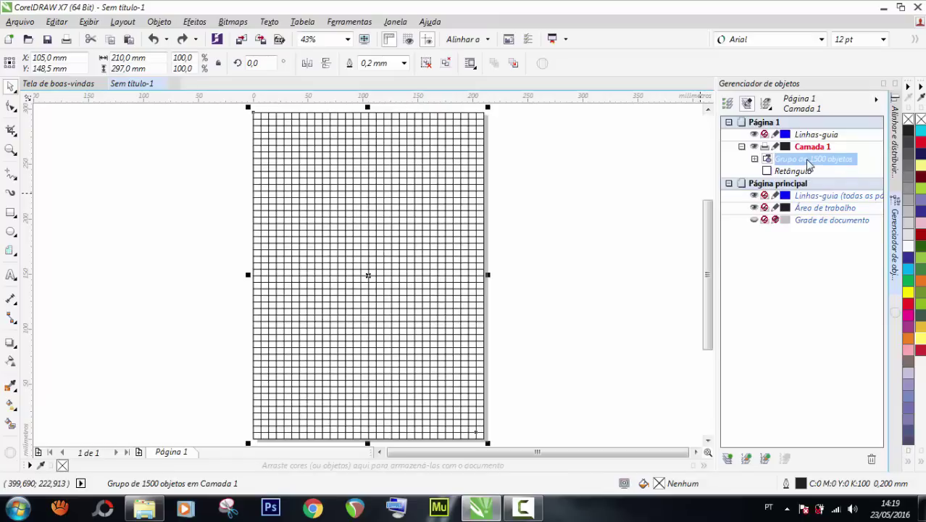
Move the 1500-object grid group onto the Linhas-guia (todas as páginas) layer.
{"action": "left_click_drag", "start_coordinate": [809, 163], "coordinate": [807, 196]}
{"action": "left_click_drag", "start_coordinate": [811, 195], "coordinate": [809, 196]}
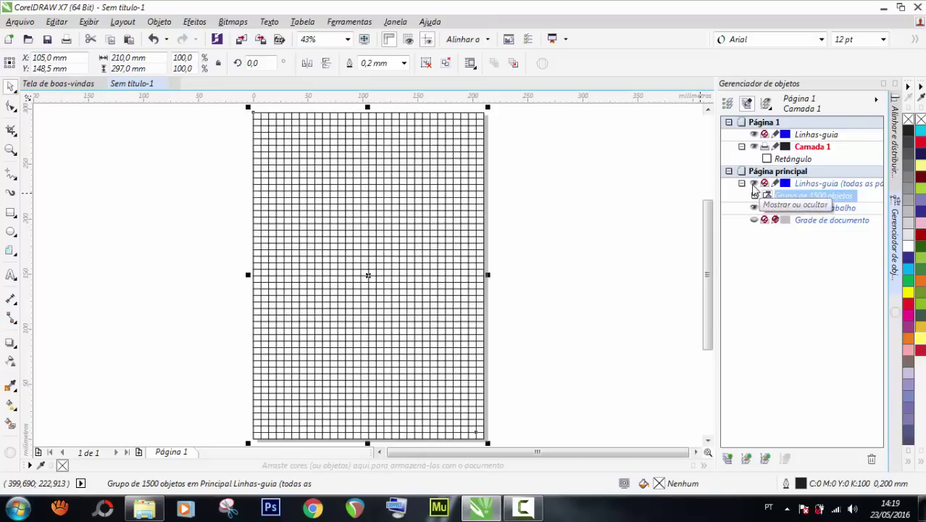
{"action": "scroll", "coordinate": [448, 201], "scroll_direction": "down", "scroll_amount": 1}
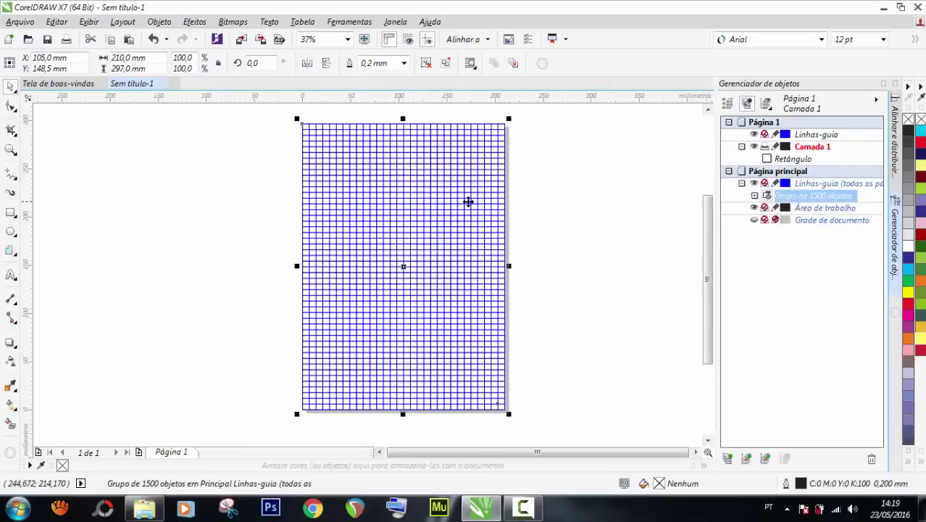
Test-move the grid and undo, toggle its visibility off and on, and fit the page.
{"action": "left_click_drag", "start_coordinate": [468, 202], "coordinate": [259, 201]}
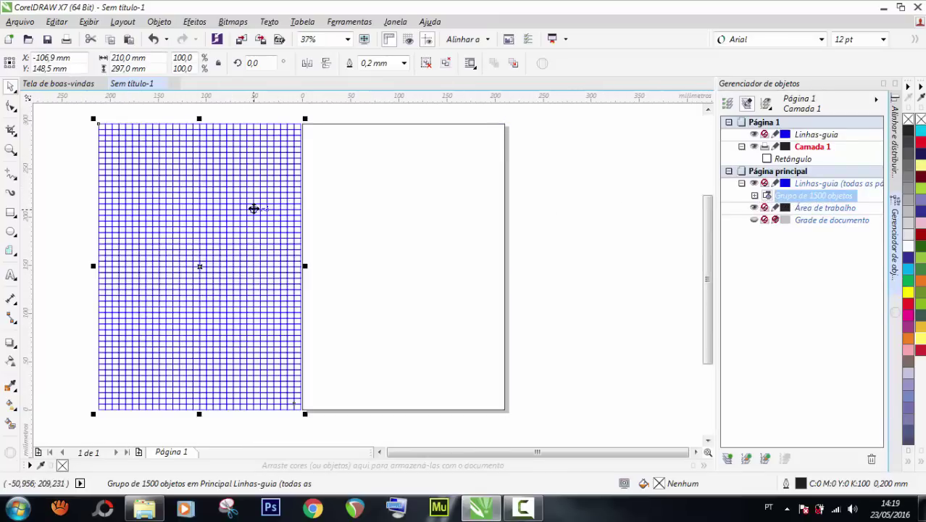
{"action": "key", "text": "ctrl+z"}
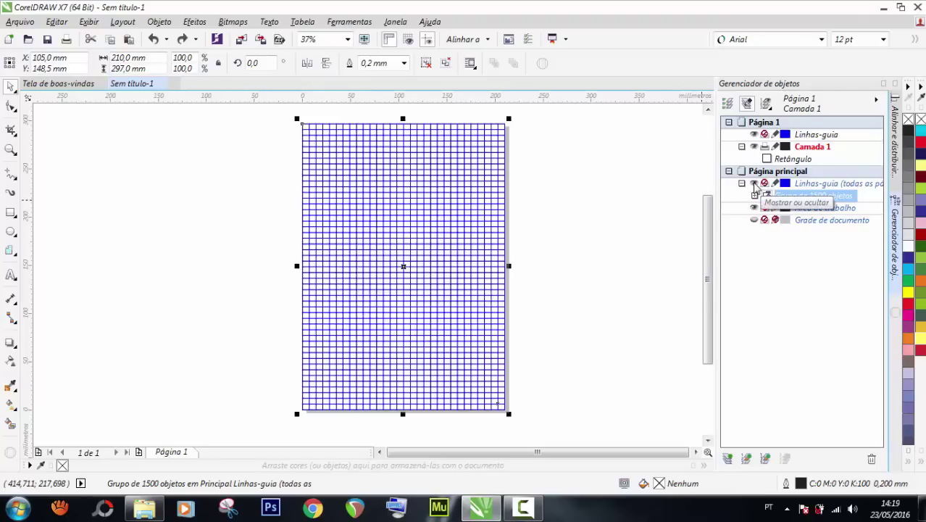
{"action": "left_click", "coordinate": [754, 185]}
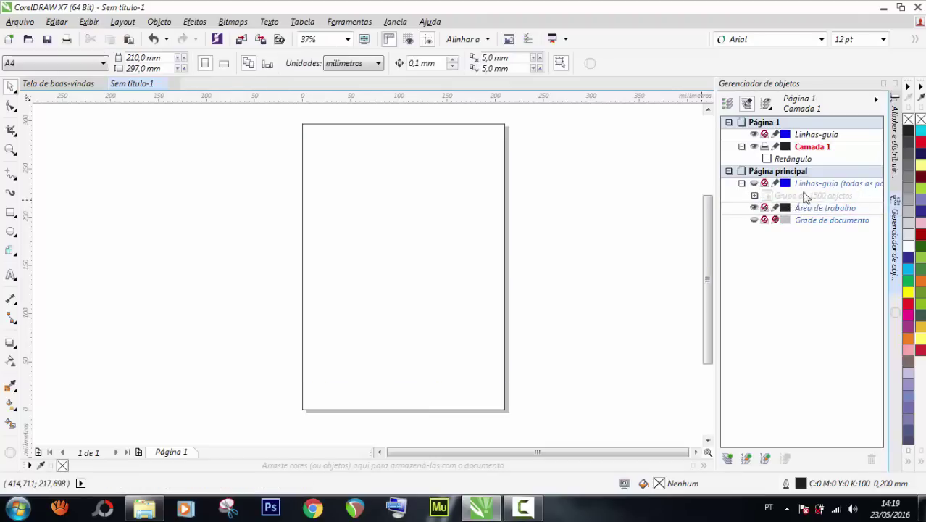
{"action": "left_click", "coordinate": [756, 188]}
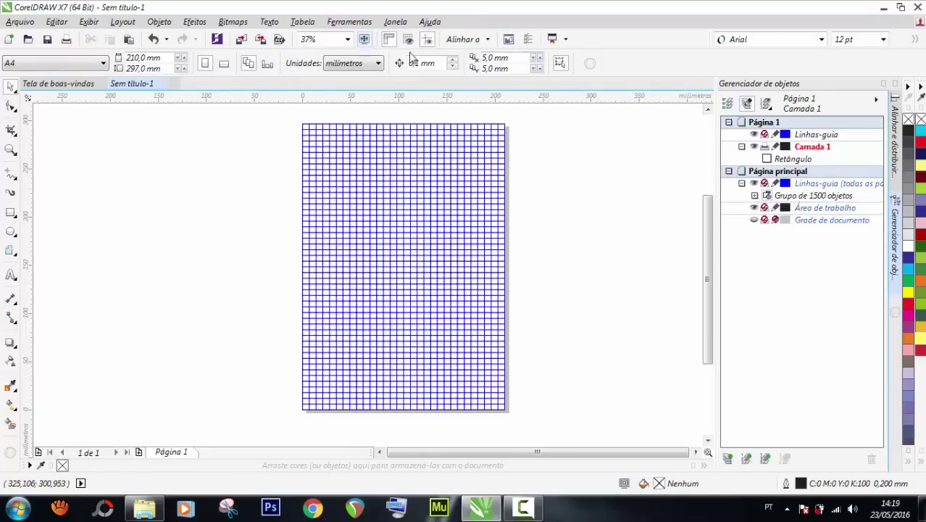
{"action": "double_click", "coordinate": [10, 149]}
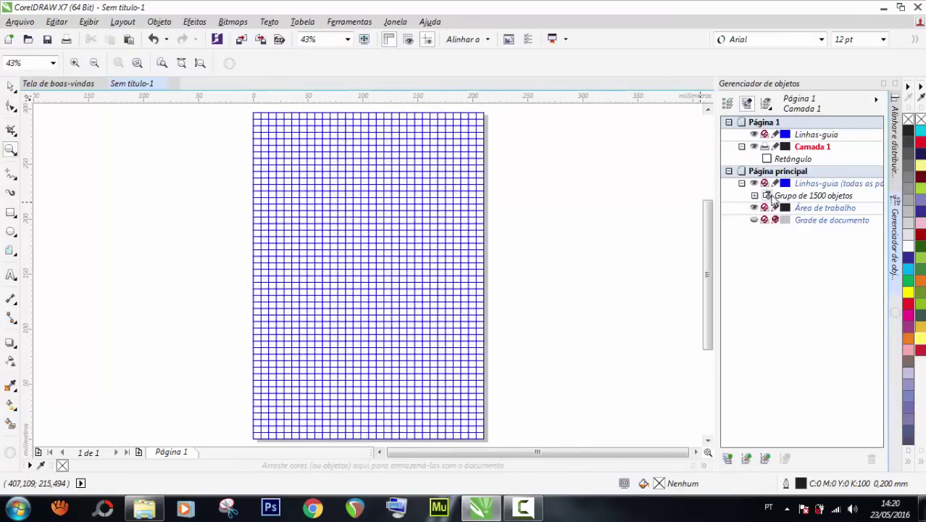
Check the gridded page in full-screen preview.
{"action": "left_click_drag", "start_coordinate": [766, 196], "coordinate": [746, 206]}
{"action": "left_click", "coordinate": [365, 40]}
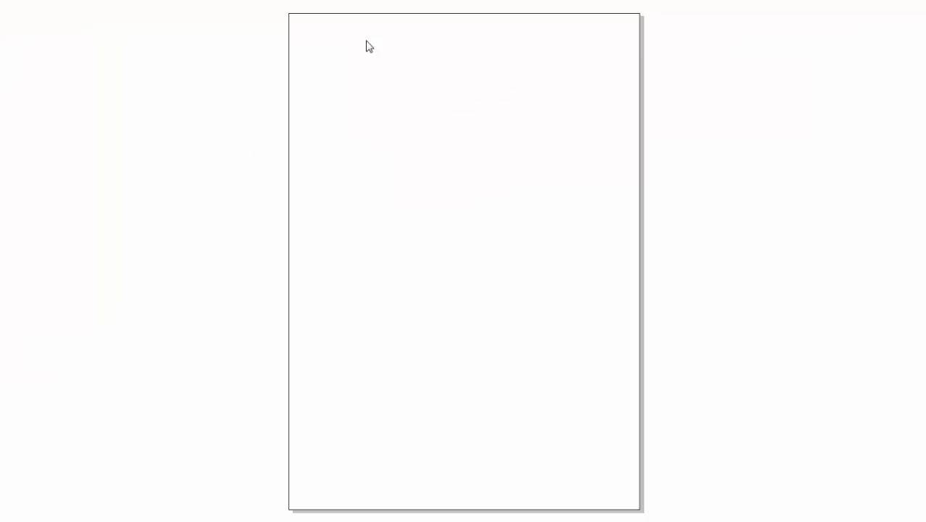
{"action": "left_click", "coordinate": [374, 157]}
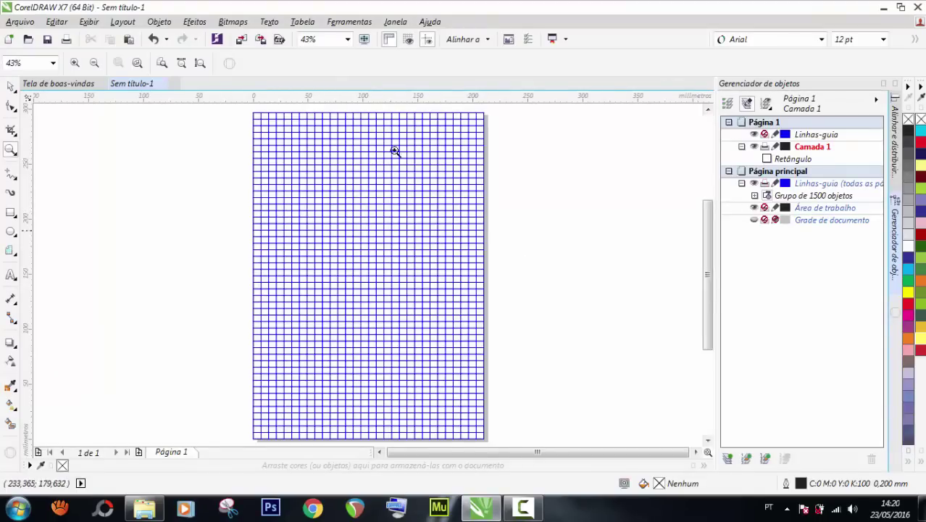
{"action": "left_click", "coordinate": [365, 40]}
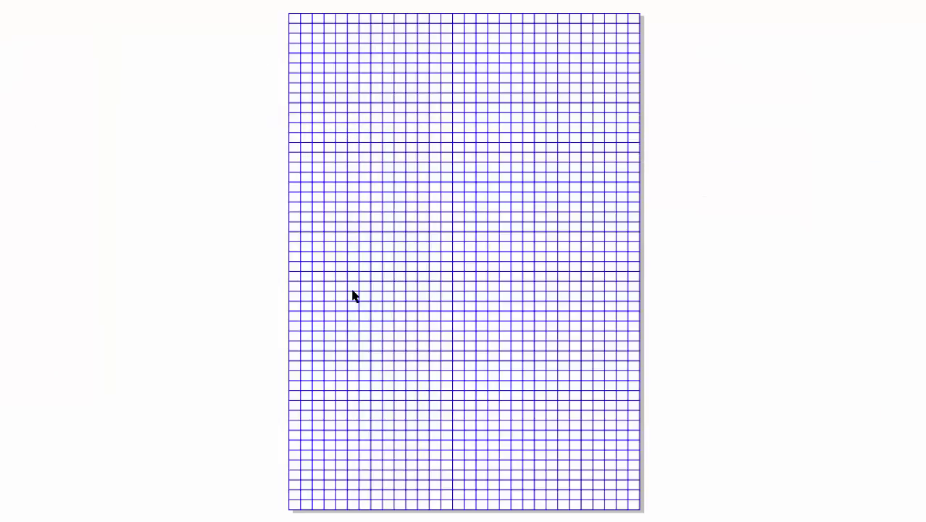
{"action": "key", "text": "Escape"}
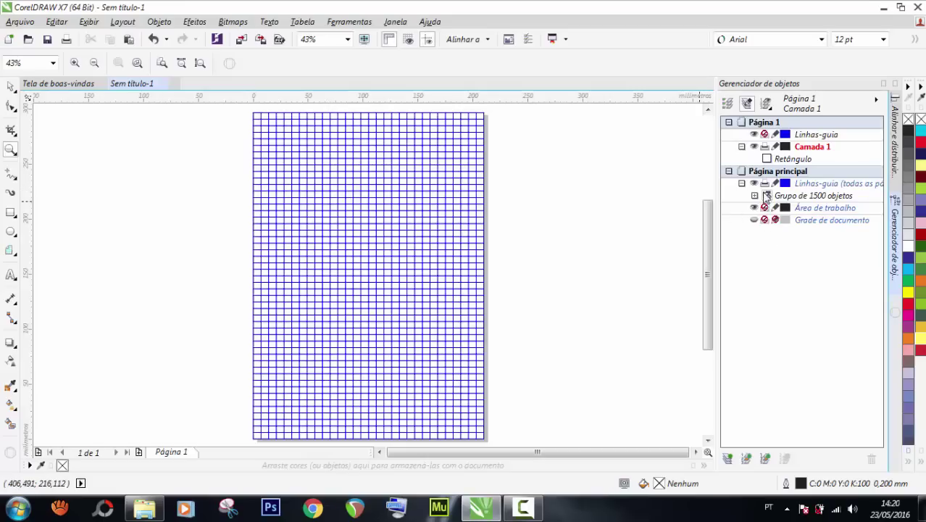
Make the grid guides layer non-printing and confirm the preview shows a blank page.
{"action": "left_click", "coordinate": [765, 183]}
{"action": "left_click", "coordinate": [367, 40]}
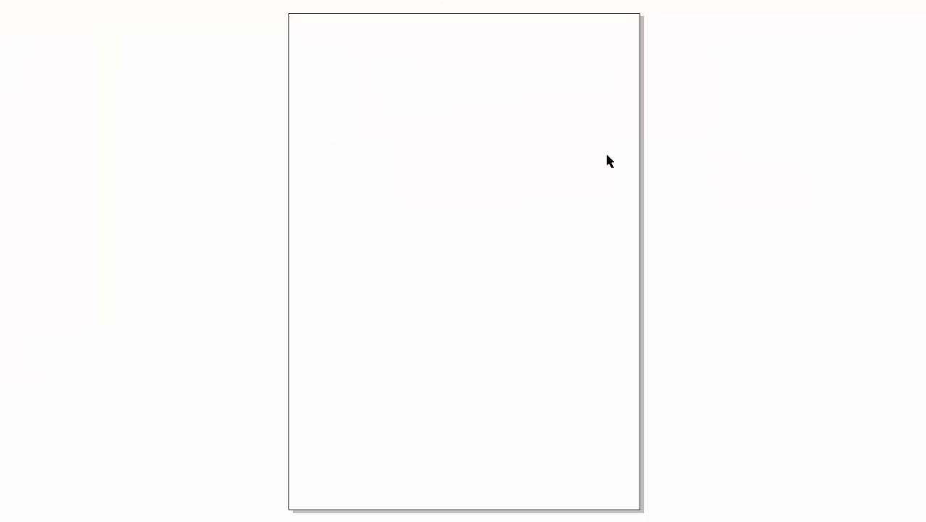
{"action": "key", "text": "Escape"}
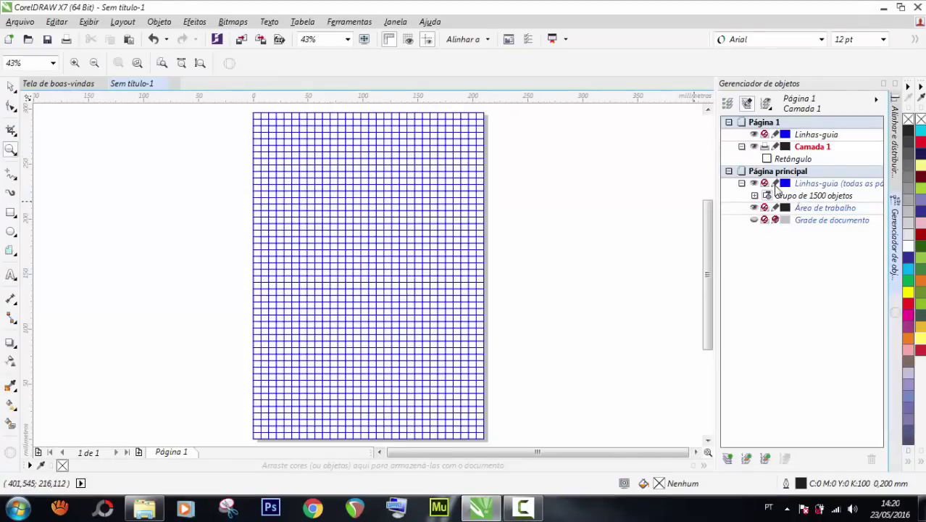
{"action": "left_click", "coordinate": [775, 183]}
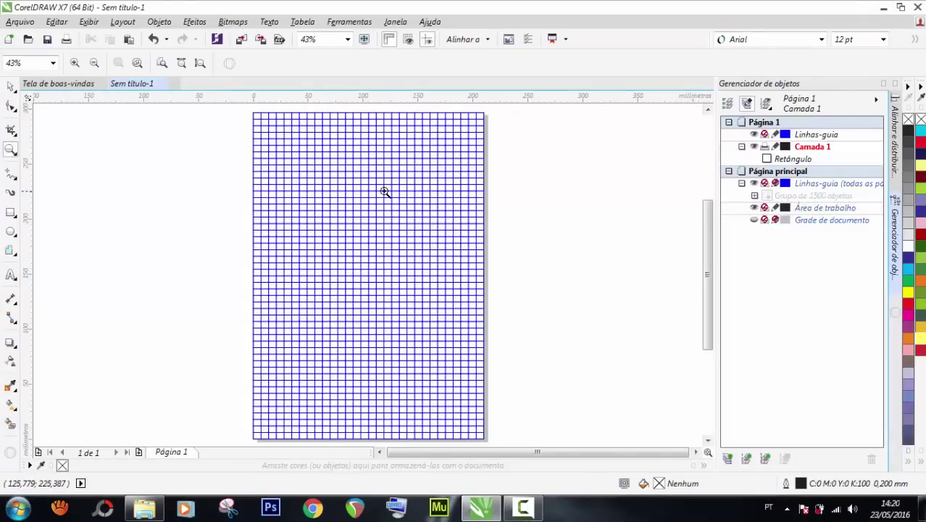
{"action": "left_click", "coordinate": [11, 87]}
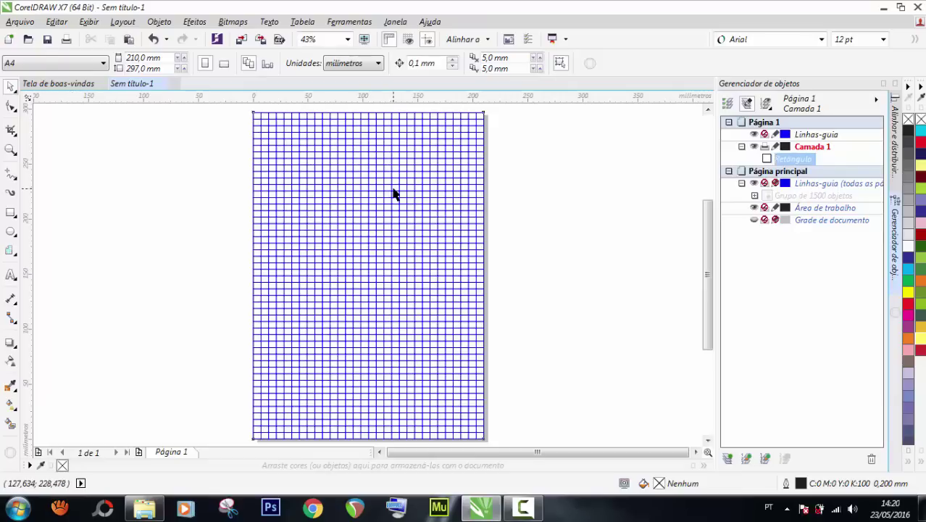
{"action": "left_click", "coordinate": [304, 189]}
{"action": "left_click", "coordinate": [596, 204]}
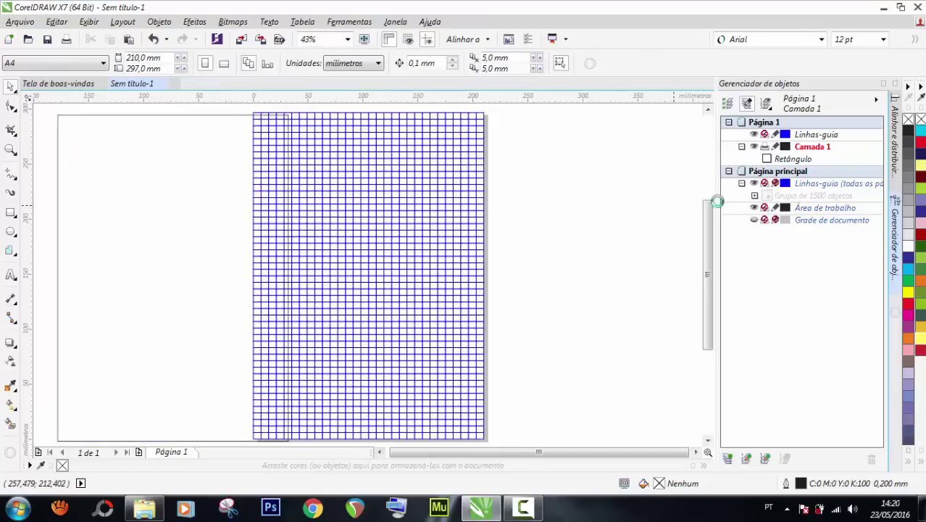
{"action": "scroll", "coordinate": [455, 204], "scroll_direction": "right", "scroll_amount": 1}
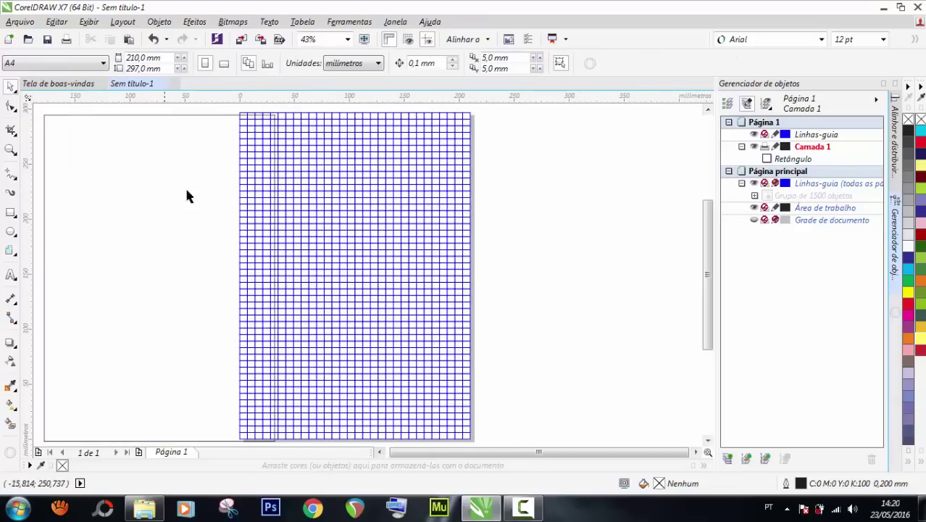
{"action": "left_click", "coordinate": [120, 167]}
{"action": "key", "text": "ctrl+z"}
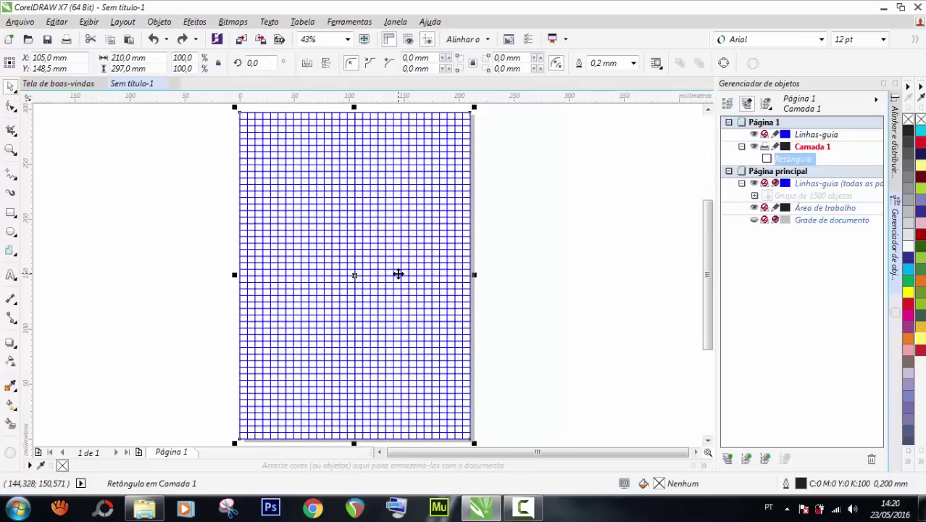
{"action": "left_click", "coordinate": [524, 253]}
{"action": "left_click", "coordinate": [410, 223]}
{"action": "left_click", "coordinate": [884, 84]}
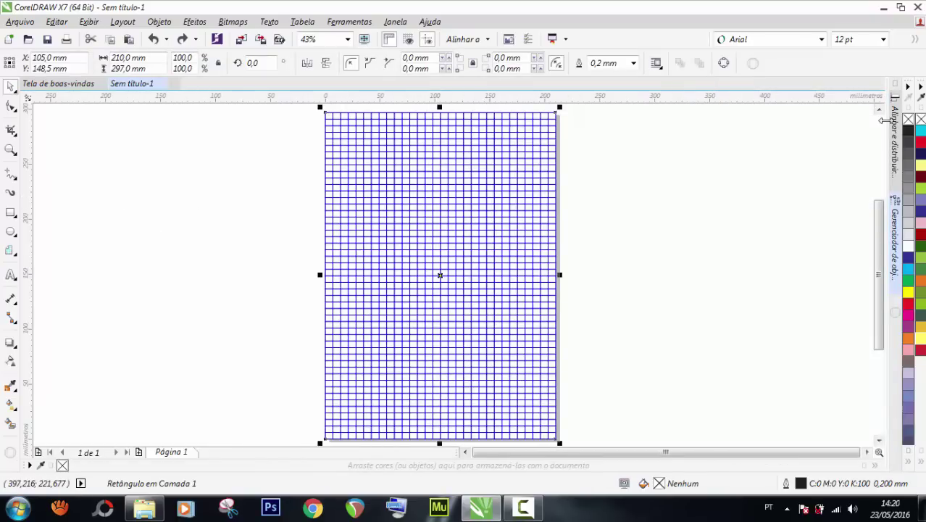
{"action": "left_click", "coordinate": [893, 239]}
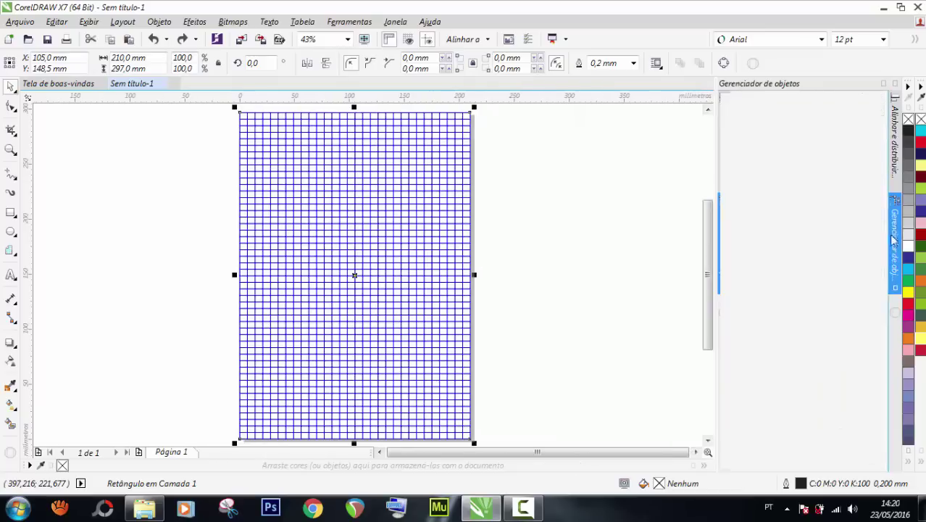
{"action": "left_click", "coordinate": [883, 84]}
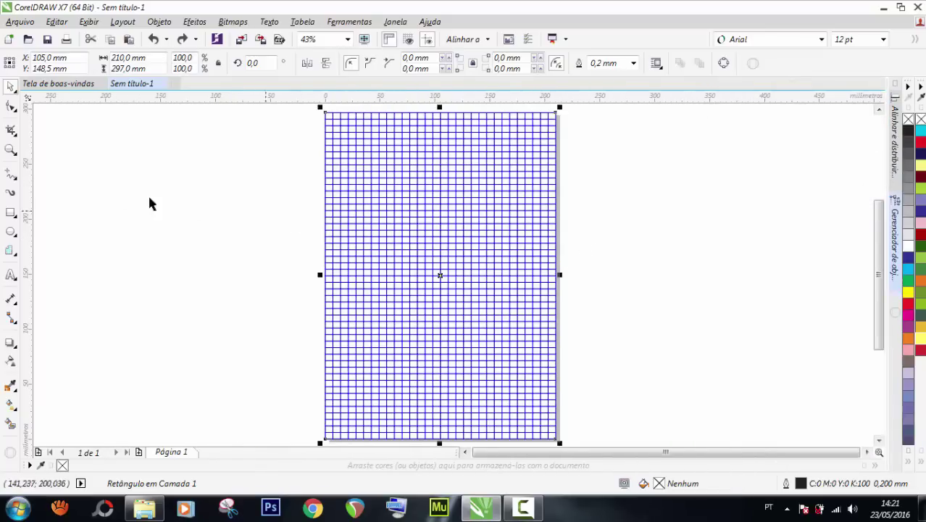
Deselect, reopen the Object Manager, and hide the Linhas-guia grid layer.
{"action": "left_click", "coordinate": [123, 197]}
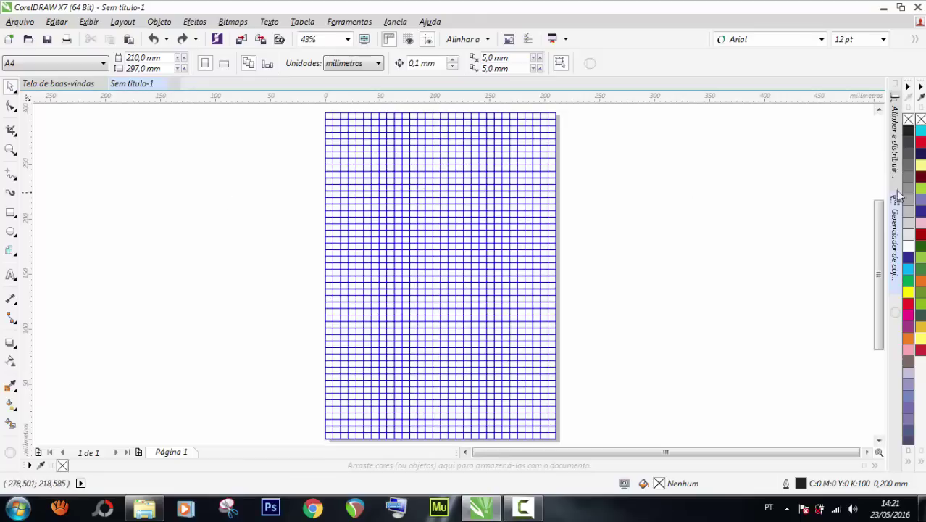
{"action": "left_click", "coordinate": [896, 230]}
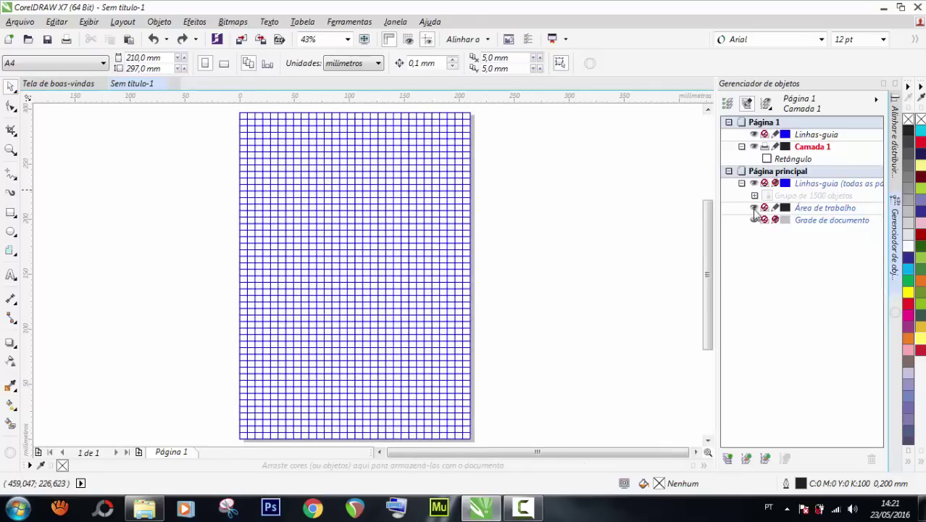
{"action": "left_click", "coordinate": [754, 185]}
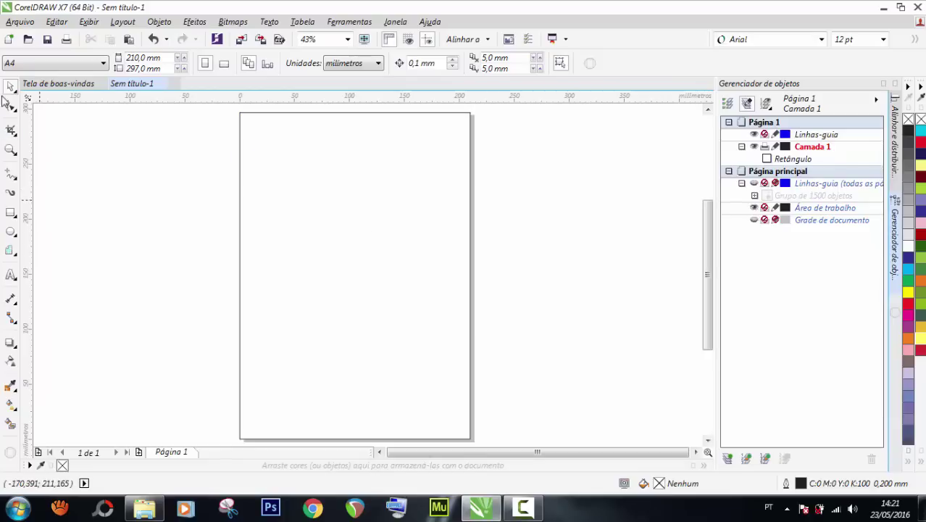
Drag the quadro-negro-768x285 chalkboard image from the PAPELARIA folder onto the CorelDRAW page.
{"action": "left_click", "coordinate": [144, 508]}
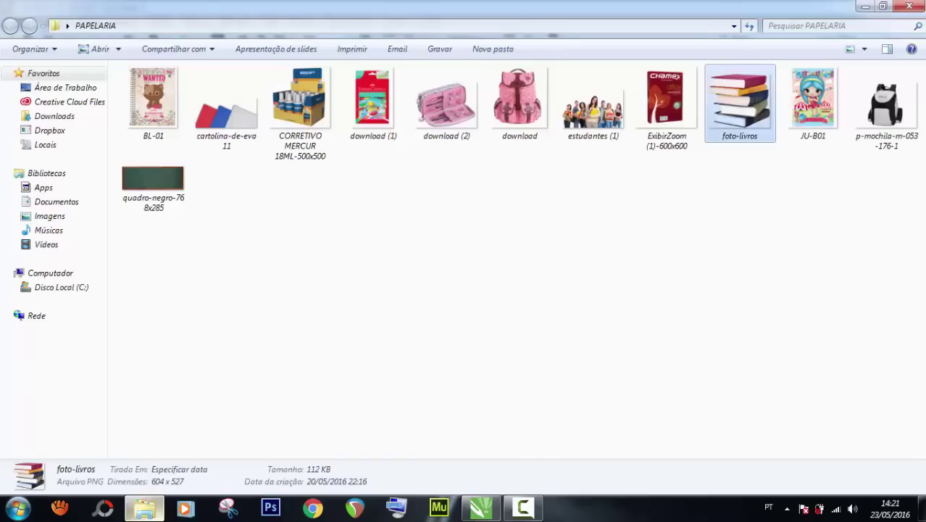
{"action": "left_click", "coordinate": [432, 337]}
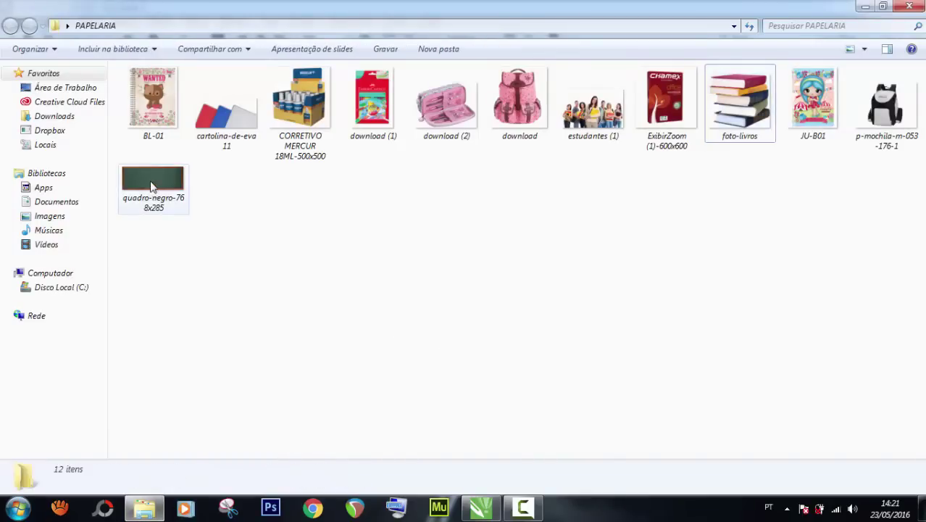
{"action": "left_click_drag", "start_coordinate": [152, 187], "coordinate": [186, 253]}
{"action": "left_click_drag", "start_coordinate": [271, 161], "coordinate": [271, 162]}
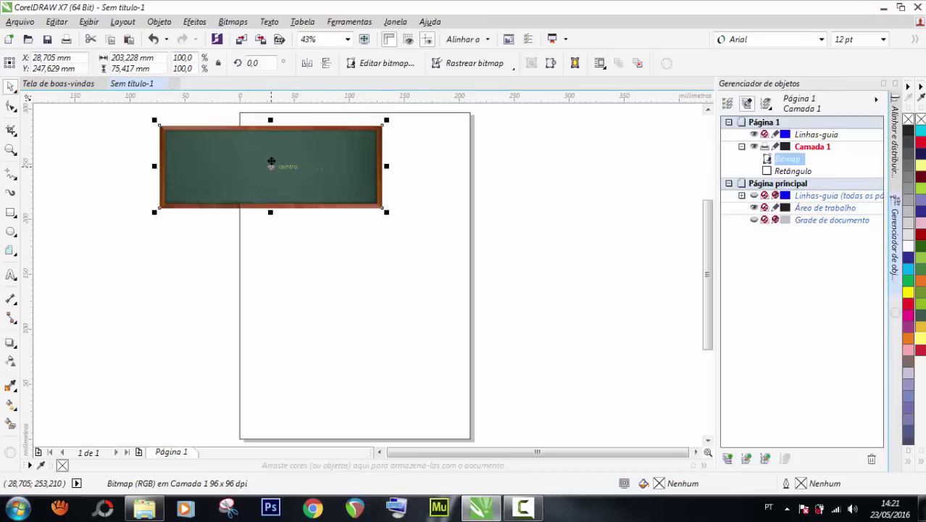
Move the chalkboard to the top of the page and enlarge it to about 119%.
{"action": "left_click_drag", "start_coordinate": [288, 166], "coordinate": [599, 322]}
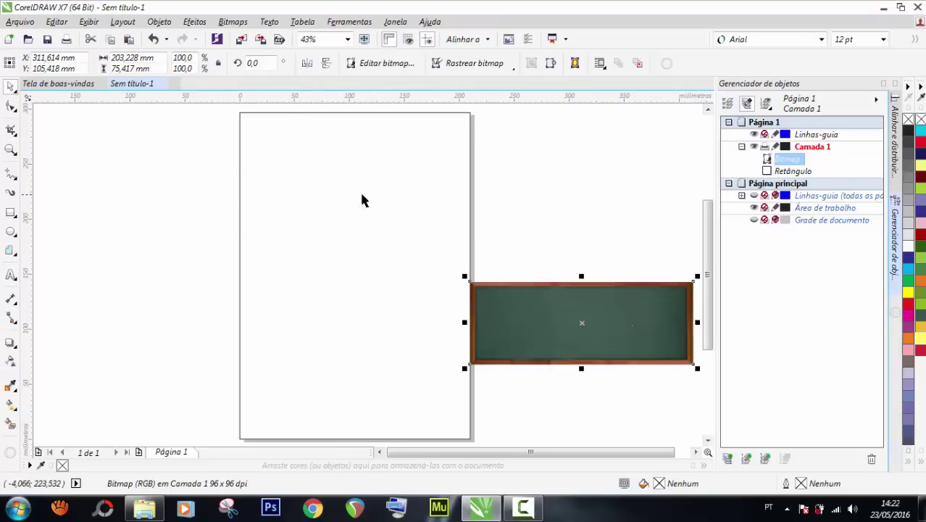
{"action": "left_click_drag", "start_coordinate": [554, 303], "coordinate": [306, 149]}
{"action": "left_click_drag", "start_coordinate": [444, 196], "coordinate": [490, 230]}
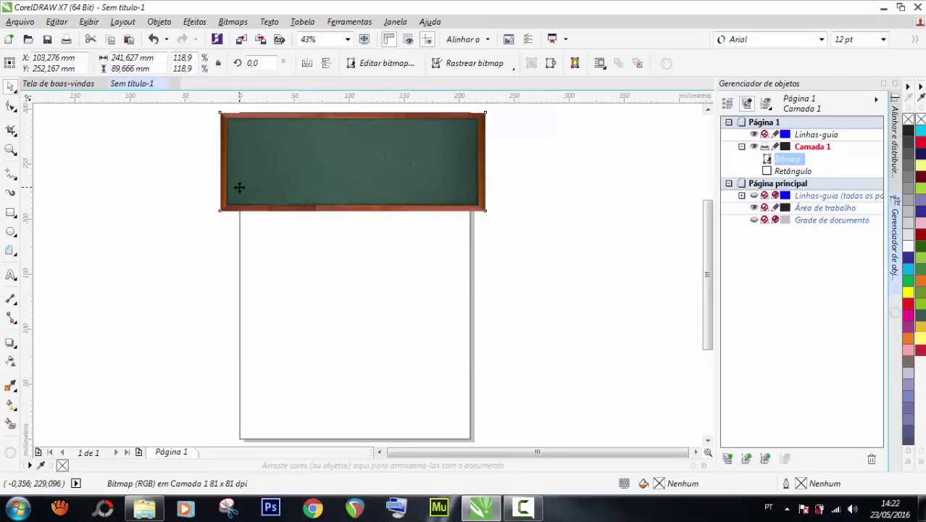
Tilt the chalkboard to about 4.8° and raise it slightly on the page.
{"action": "left_click", "coordinate": [239, 188]}
{"action": "left_click_drag", "start_coordinate": [213, 215], "coordinate": [223, 227]}
{"action": "left_click_drag", "start_coordinate": [494, 225], "coordinate": [493, 232]}
{"action": "left_click_drag", "start_coordinate": [424, 166], "coordinate": [407, 140]}
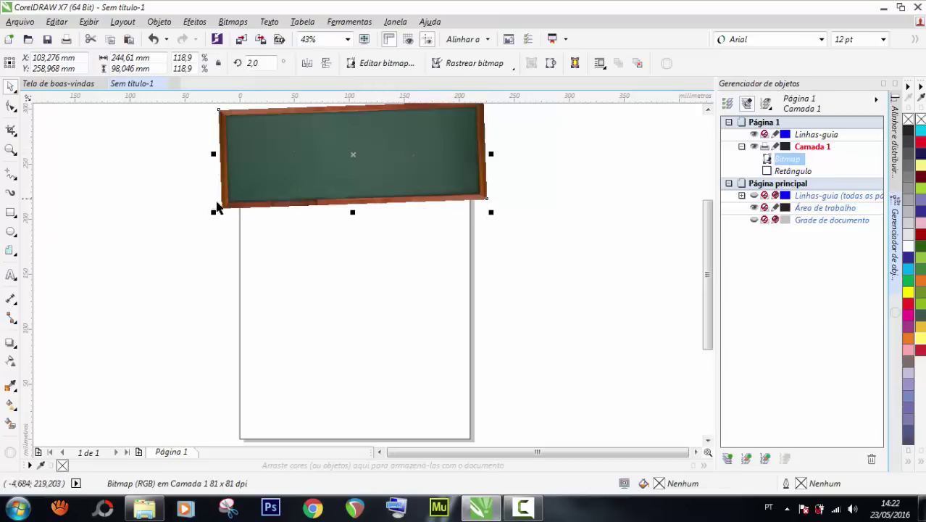
{"action": "left_click", "coordinate": [241, 191]}
{"action": "left_click_drag", "start_coordinate": [217, 211], "coordinate": [215, 216]}
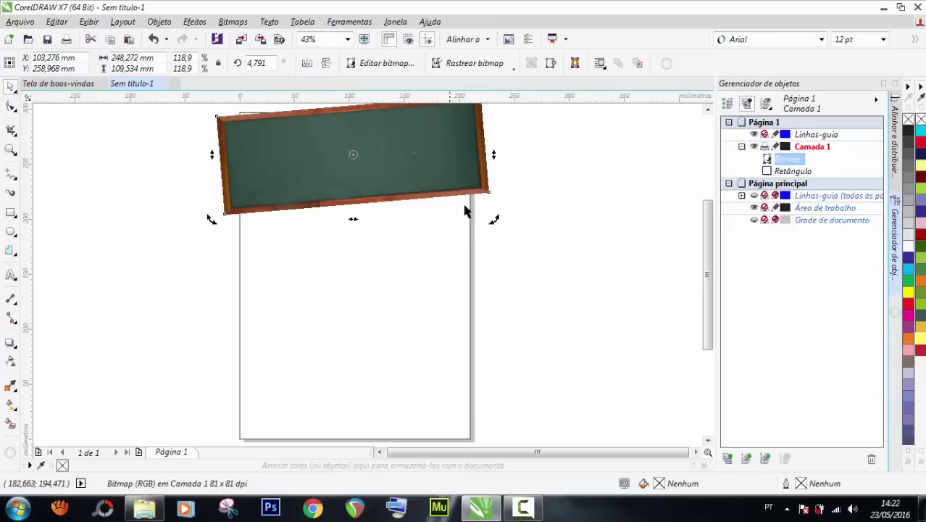
{"action": "left_click", "coordinate": [431, 274]}
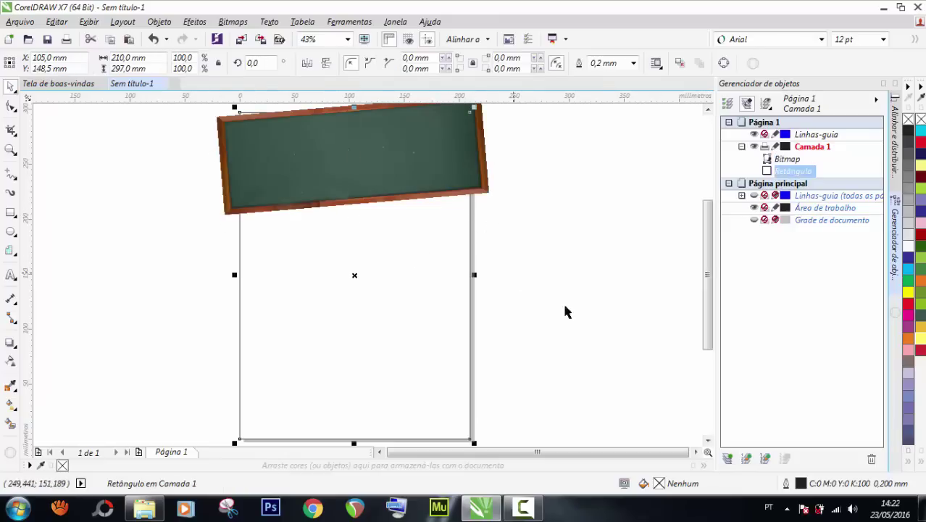
Intersect the chalkboard with the page rectangle to crop it to the page edges.
{"action": "scroll", "coordinate": [586, 322], "scroll_direction": "down", "scroll_amount": 3}
{"action": "key", "text": "Escape"}
{"action": "scroll", "coordinate": [532, 275], "scroll_direction": "up", "scroll_amount": 2}
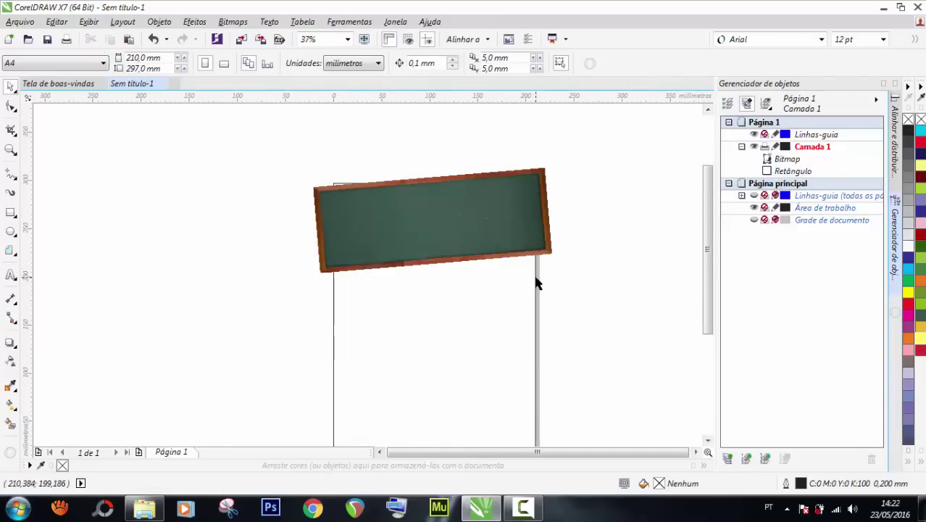
{"action": "left_click", "coordinate": [412, 299]}
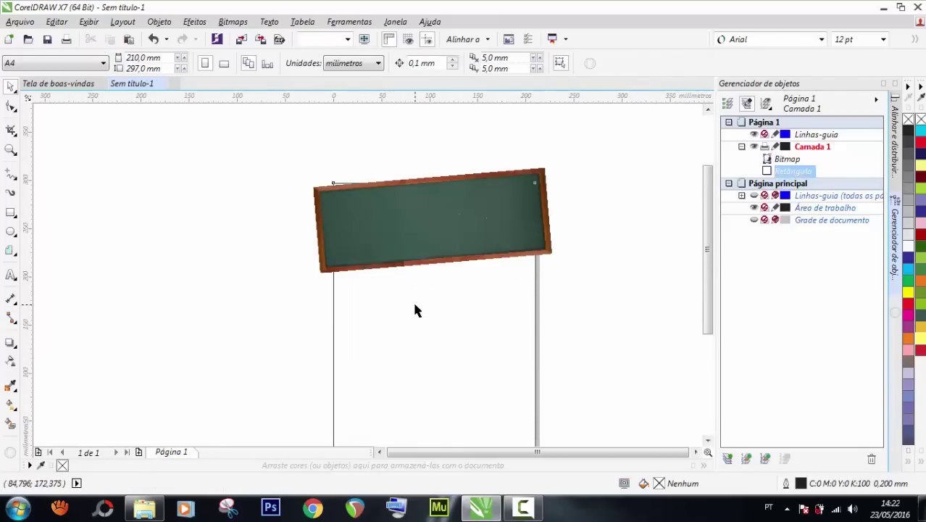
{"action": "left_click", "coordinate": [321, 212], "text": "shift"}
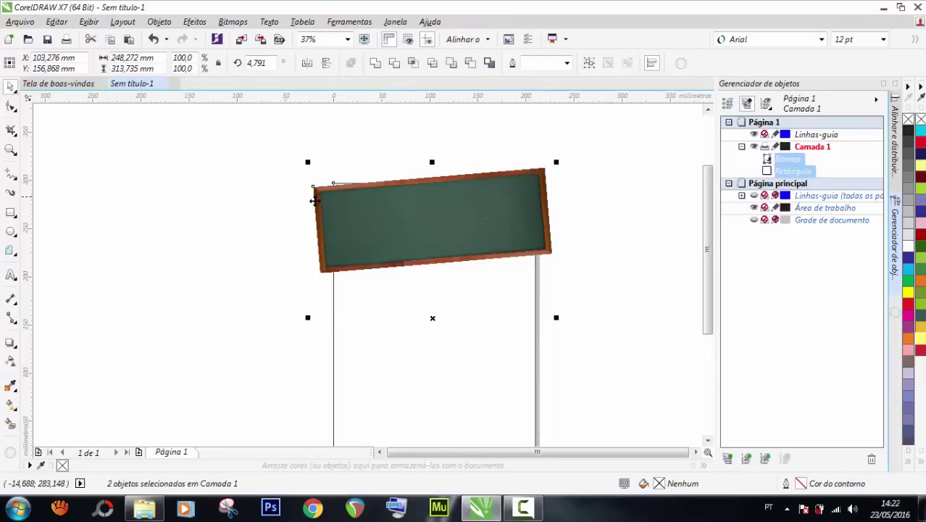
{"action": "left_click", "coordinate": [413, 64]}
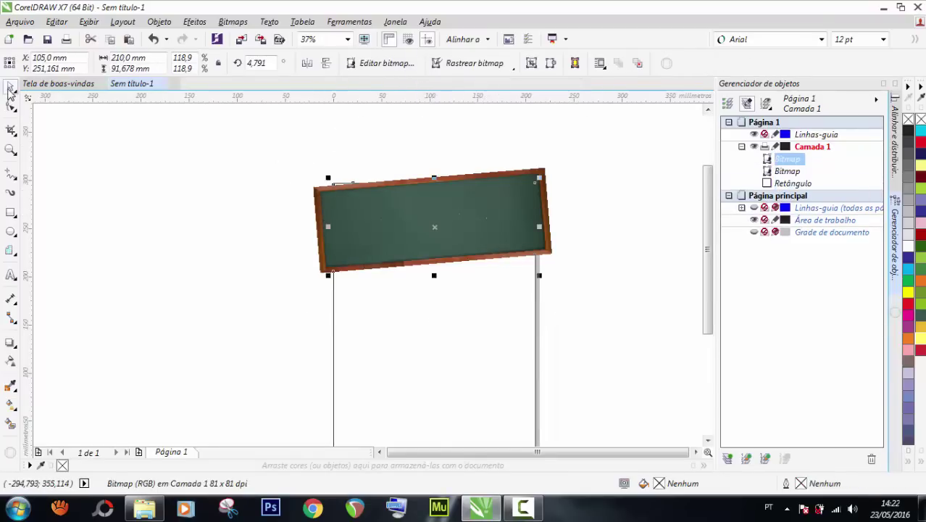
Delete the leftover tilted original chalkboard and fit the whole page in view.
{"action": "left_click", "coordinate": [264, 187]}
{"action": "left_click", "coordinate": [319, 195]}
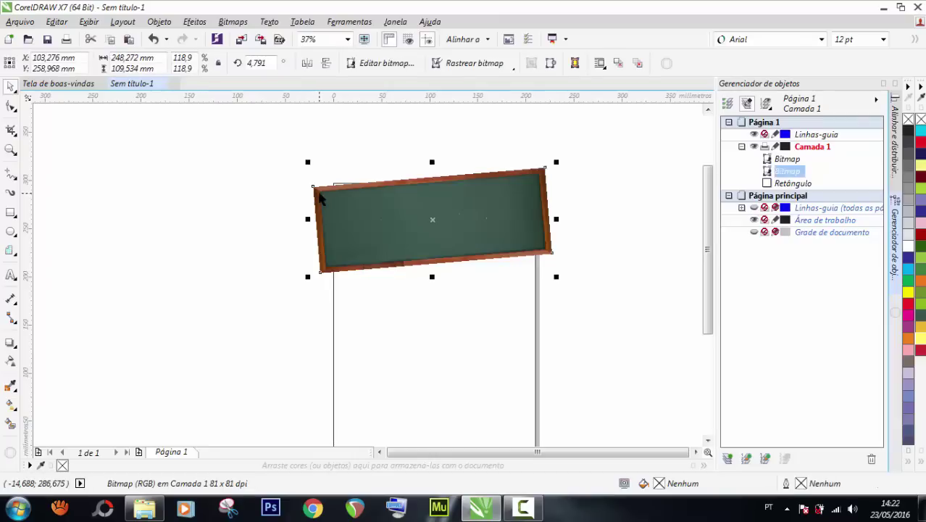
{"action": "key", "text": "Delete"}
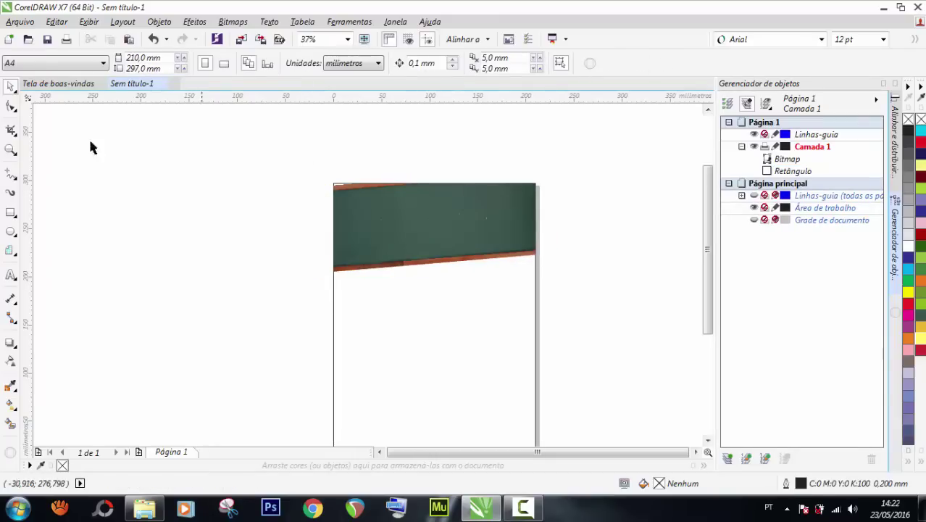
{"action": "double_click", "coordinate": [10, 150]}
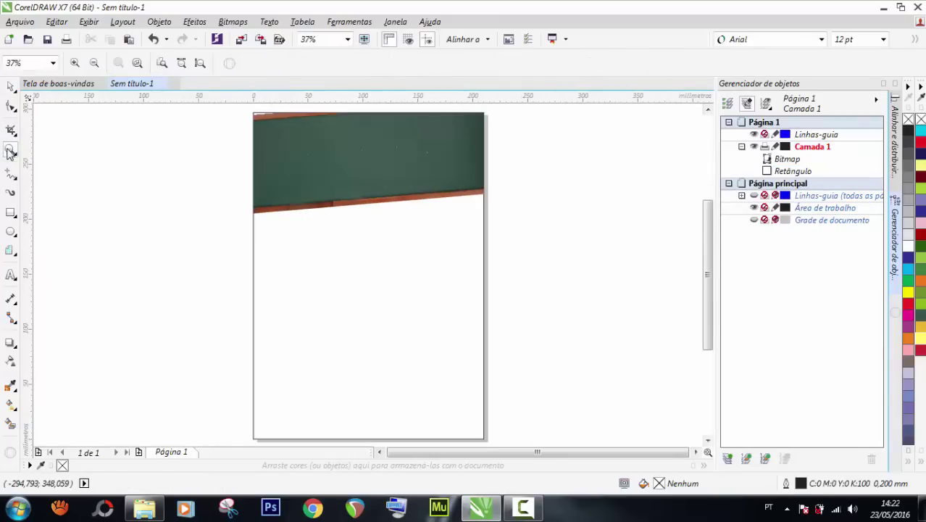
Type the heading 'VOLTA AS AULAS' as artistic text beside the page.
{"action": "left_click", "coordinate": [10, 87]}
{"action": "left_click", "coordinate": [410, 189]}
{"action": "left_click", "coordinate": [589, 198]}
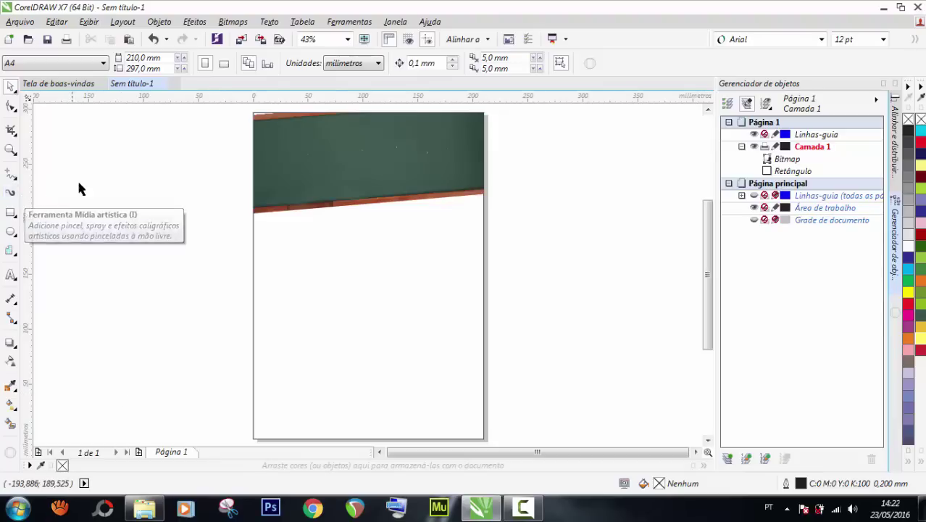
{"action": "left_click", "coordinate": [11, 274]}
{"action": "left_click", "coordinate": [118, 244]}
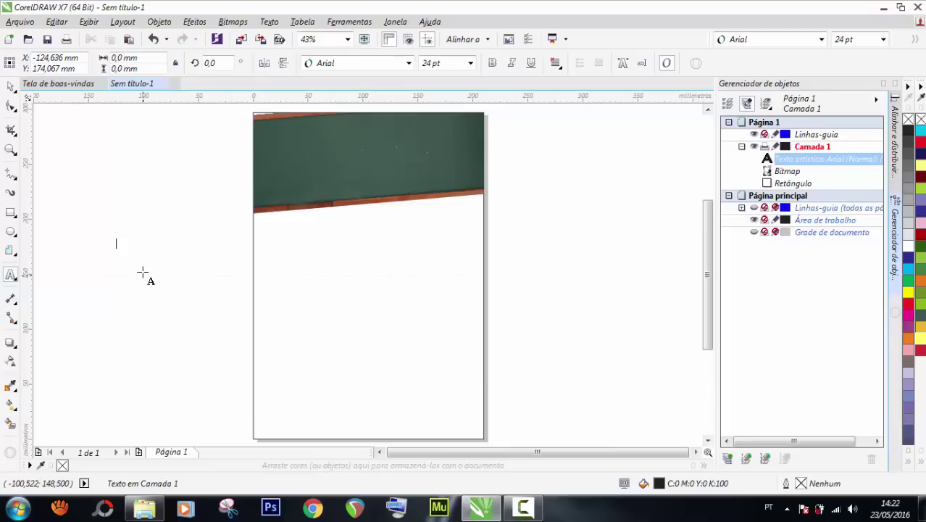
{"action": "type", "text": "VOLTA"}
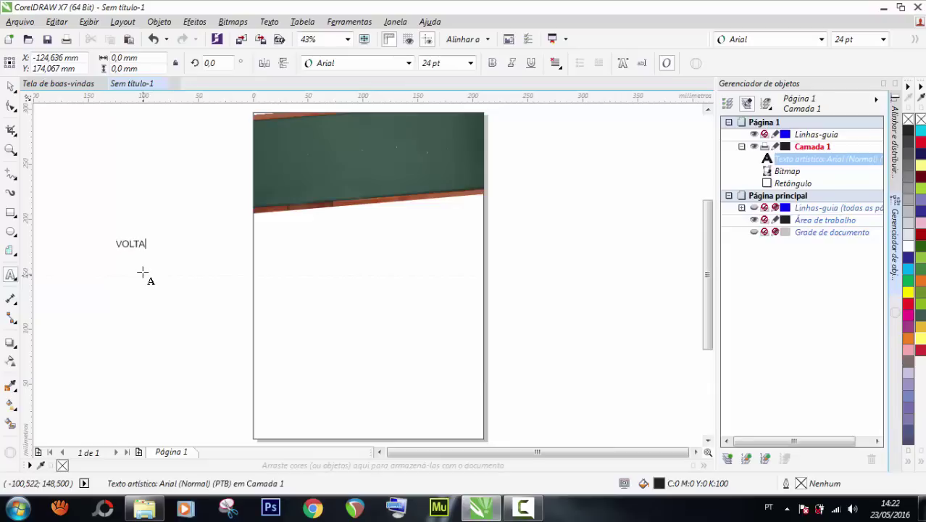
{"action": "type", "text": " AS AULAS"}
Enlarge the heading to about 94 pt and move it onto the page below the chalkboard.
{"action": "left_click", "coordinate": [10, 87]}
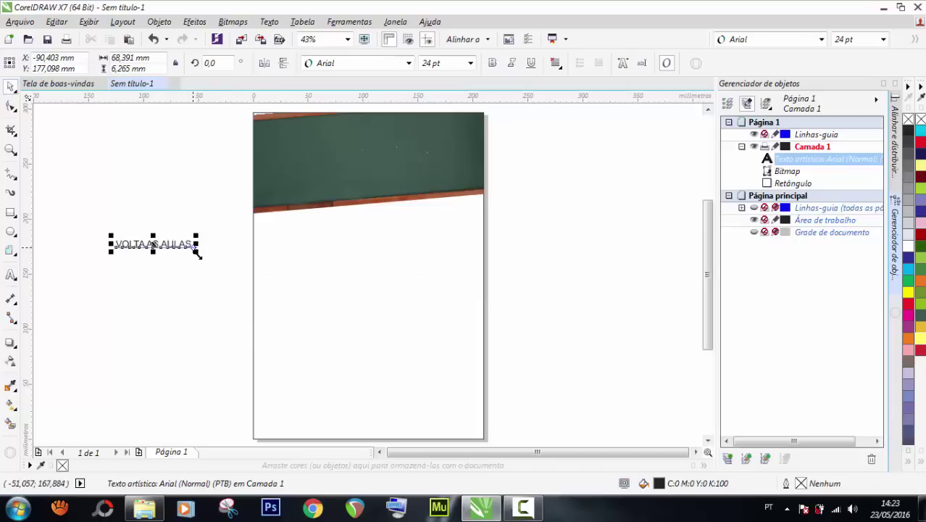
{"action": "left_click_drag", "start_coordinate": [192, 247], "coordinate": [308, 330]}
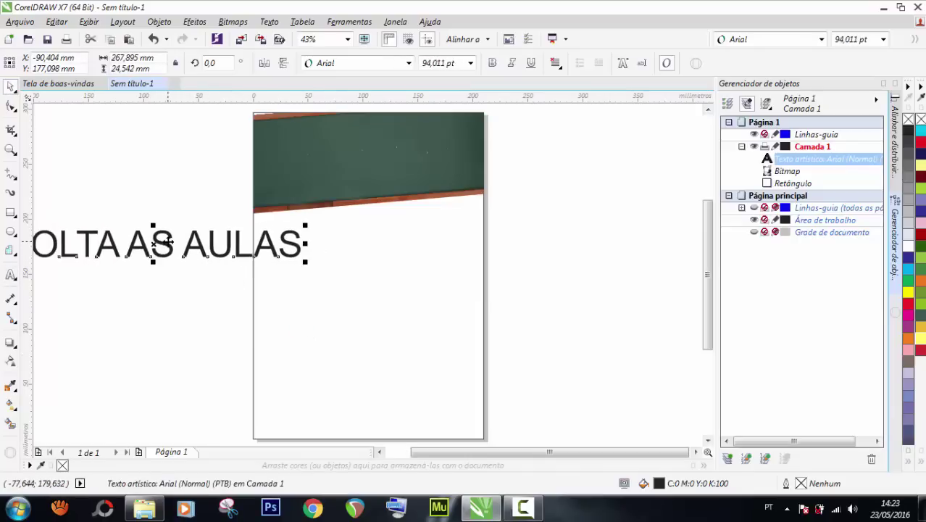
{"action": "left_click_drag", "start_coordinate": [165, 243], "coordinate": [300, 253]}
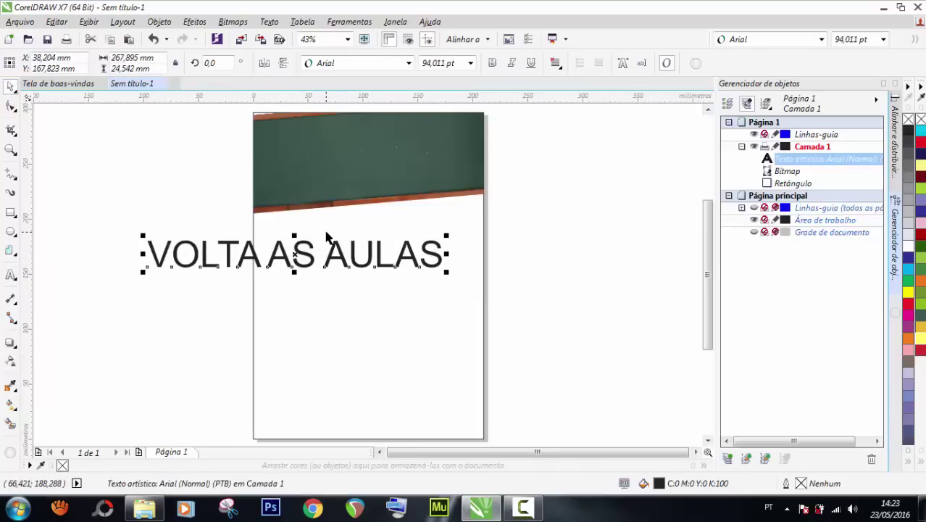
{"action": "left_click", "coordinate": [822, 39]}
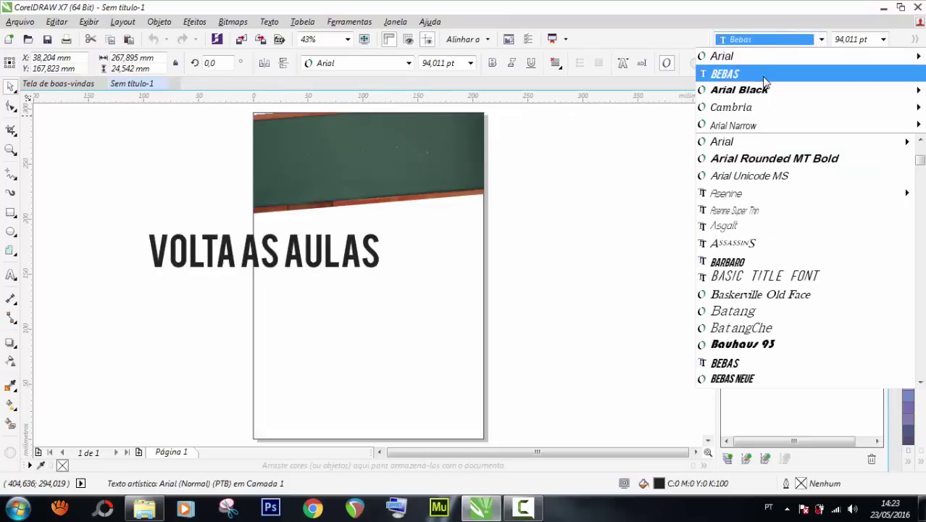
Set the heading in Bebas, centre it, break it apart with Ctrl+K, and drop AULAS to a second line.
{"action": "left_click", "coordinate": [765, 75]}
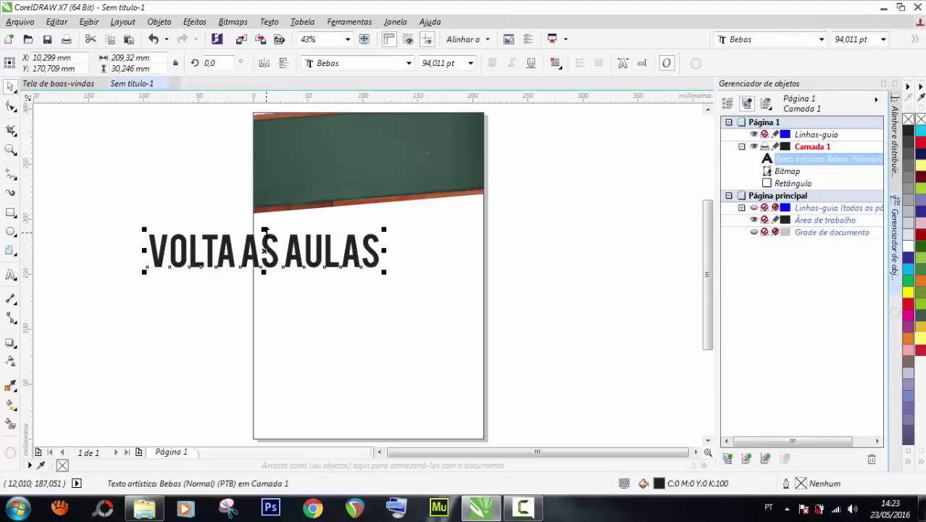
{"action": "left_click_drag", "start_coordinate": [268, 236], "coordinate": [268, 241]}
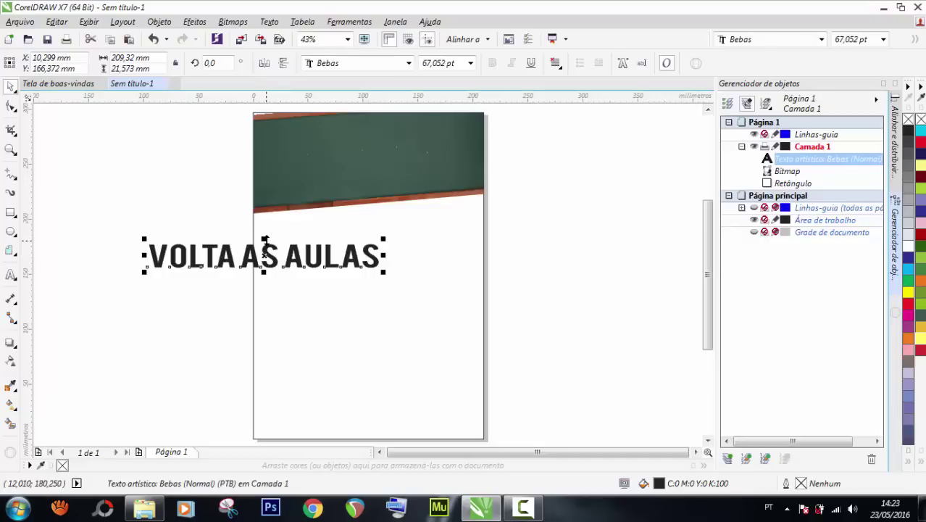
{"action": "key", "text": "ctrl+z"}
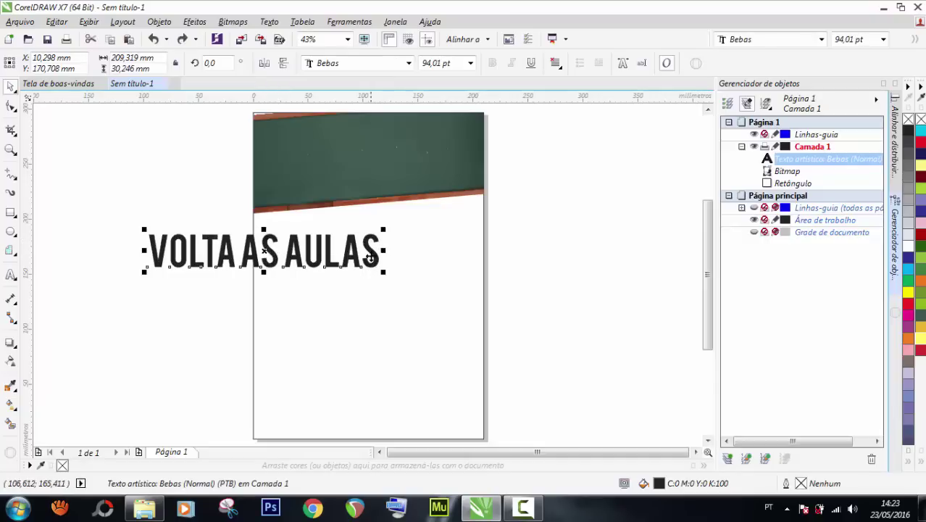
{"action": "left_click_drag", "start_coordinate": [371, 257], "coordinate": [526, 260]}
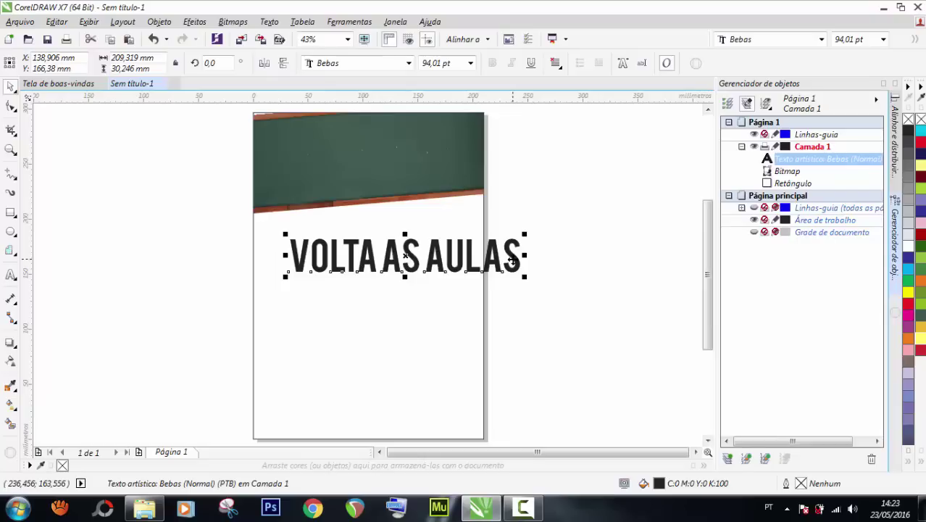
{"action": "key", "text": "ctrl+k"}
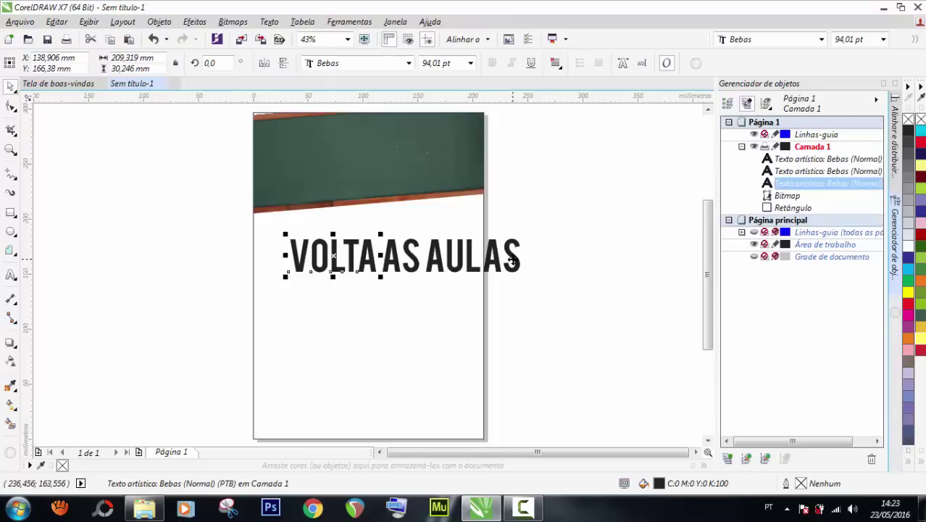
{"action": "left_click_drag", "start_coordinate": [444, 274], "coordinate": [345, 307]}
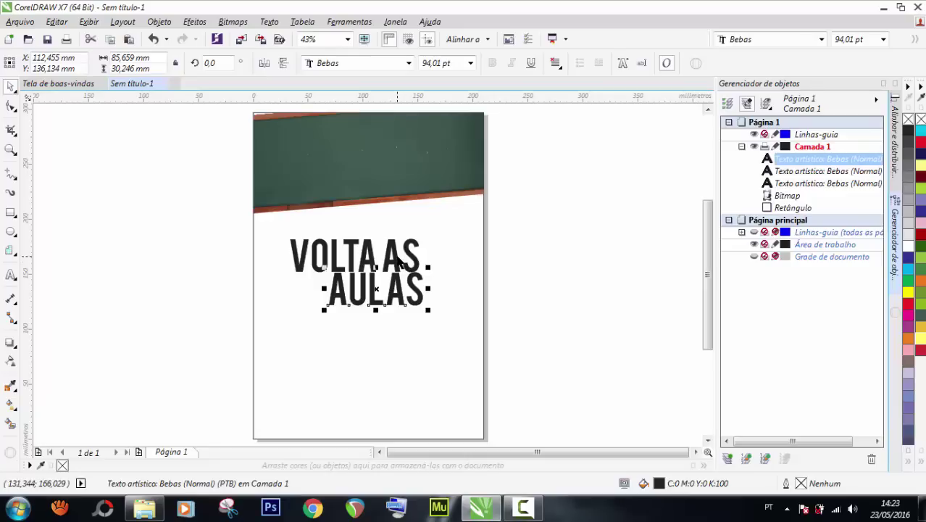
Place the word AS just left of AULAS.
{"action": "left_click", "coordinate": [401, 257]}
{"action": "left_click_drag", "start_coordinate": [400, 258], "coordinate": [233, 306]}
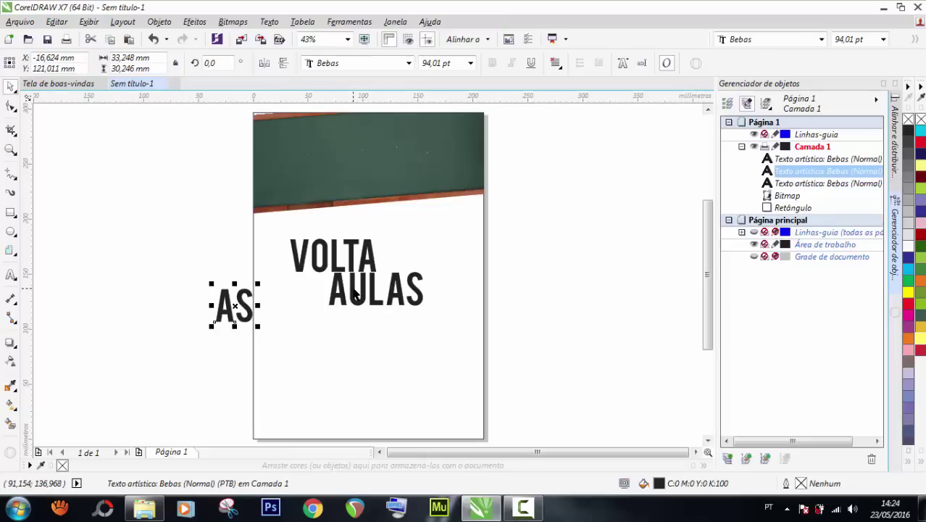
{"action": "scroll", "coordinate": [355, 292], "scroll_direction": "up", "scroll_amount": 2}
{"action": "scroll", "coordinate": [324, 259], "scroll_direction": "down", "scroll_amount": 3}
{"action": "scroll", "coordinate": [289, 232], "scroll_direction": "up", "scroll_amount": 1}
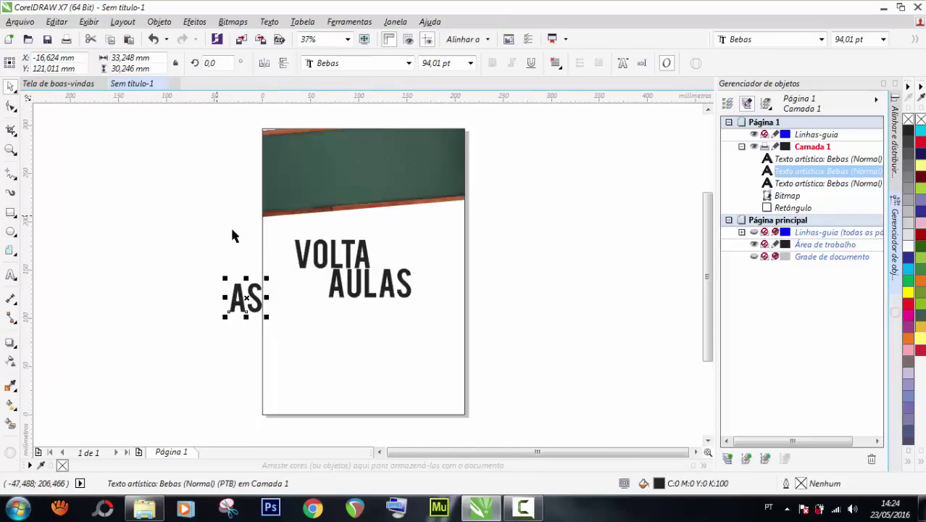
{"action": "left_click", "coordinate": [201, 296]}
{"action": "left_click_drag", "start_coordinate": [242, 302], "coordinate": [324, 254]}
{"action": "scroll", "coordinate": [301, 293], "scroll_direction": "up", "scroll_amount": 2}
{"action": "scroll", "coordinate": [326, 268], "scroll_direction": "up", "scroll_amount": 2}
{"action": "scroll", "coordinate": [323, 254], "scroll_direction": "down", "scroll_amount": 2}
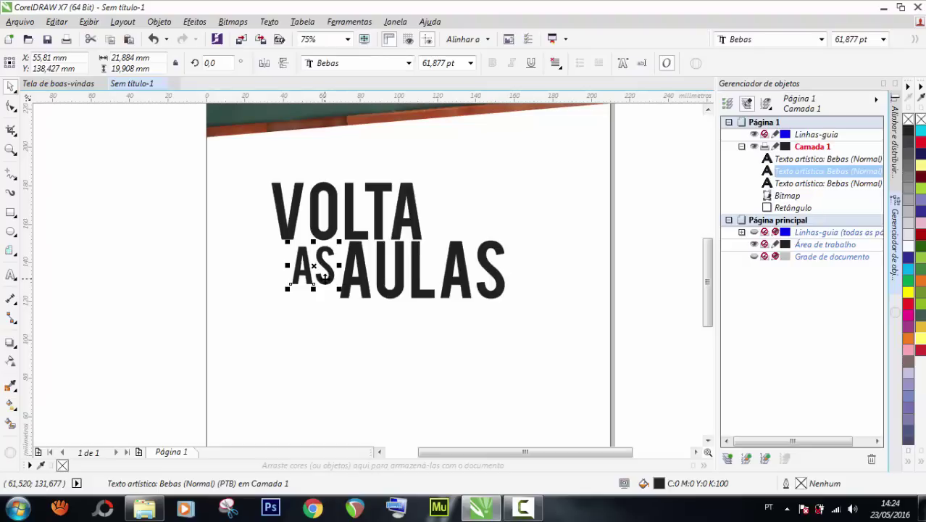
Select all three words, make them slightly shorter, and move them up onto the chalkboard.
{"action": "left_click_drag", "start_coordinate": [650, 327], "coordinate": [203, 166]}
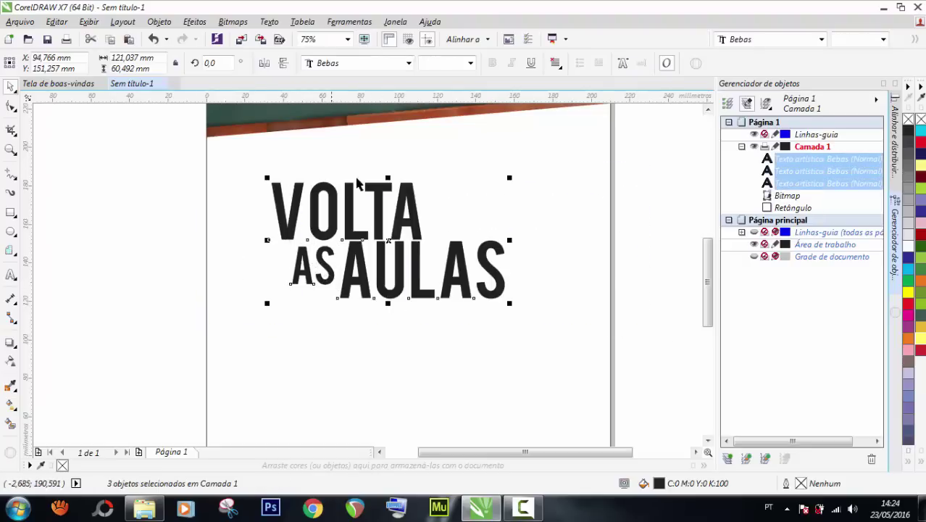
{"action": "left_click_drag", "start_coordinate": [388, 177], "coordinate": [388, 186]}
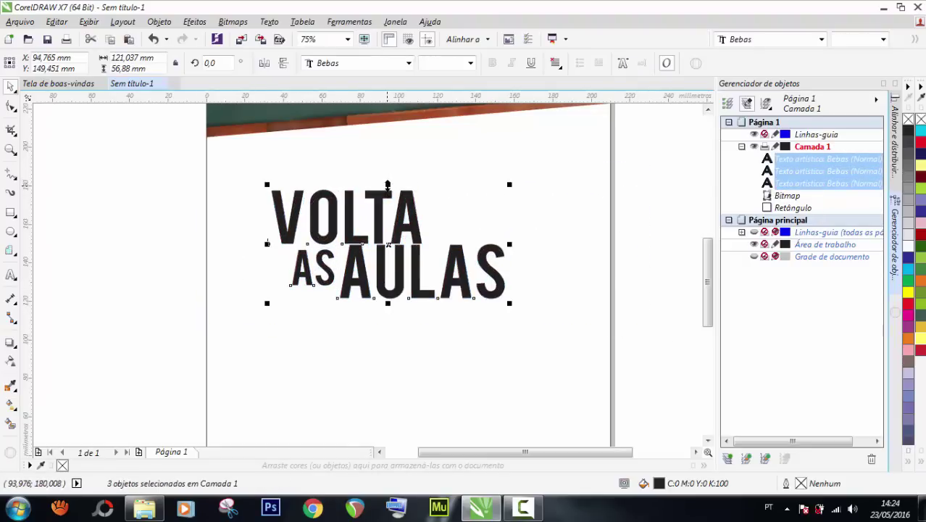
{"action": "scroll", "coordinate": [387, 185], "scroll_direction": "down", "scroll_amount": 1}
{"action": "scroll", "coordinate": [399, 89], "scroll_direction": "down", "scroll_amount": 1}
{"action": "scroll", "coordinate": [396, 135], "scroll_direction": "up", "scroll_amount": 1}
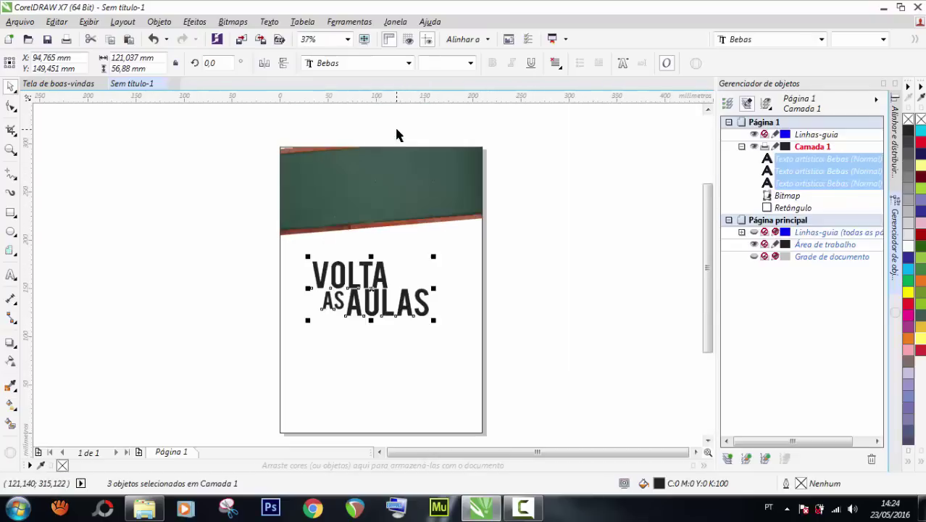
{"action": "left_click_drag", "start_coordinate": [382, 288], "coordinate": [398, 186]}
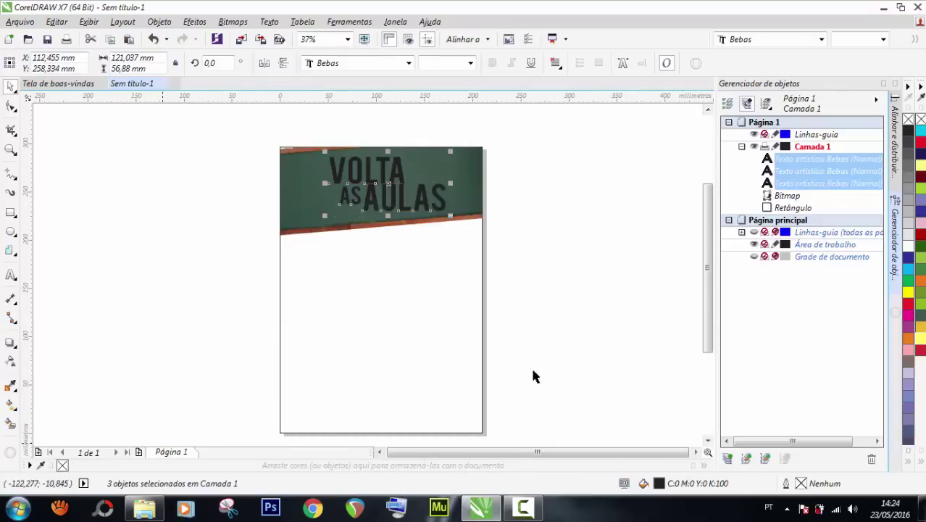
Make the heading text white and nudge it slightly right.
{"action": "left_click", "coordinate": [908, 244]}
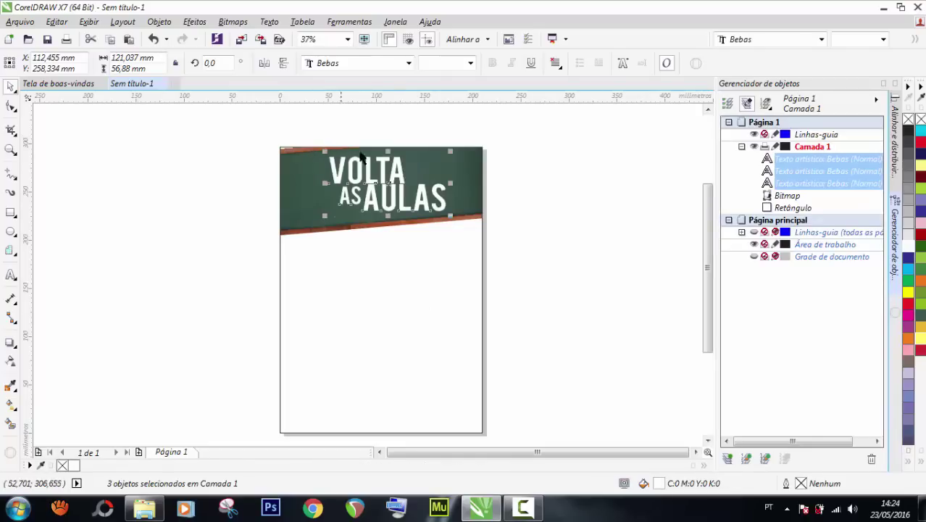
{"action": "key", "text": "Right"}
{"action": "key", "text": "Right"}
{"action": "key", "text": "Right"}
{"action": "key", "text": "Right"}
{"action": "key", "text": "Right"}
{"action": "key", "text": "Right"}
{"action": "key", "text": "Right"}
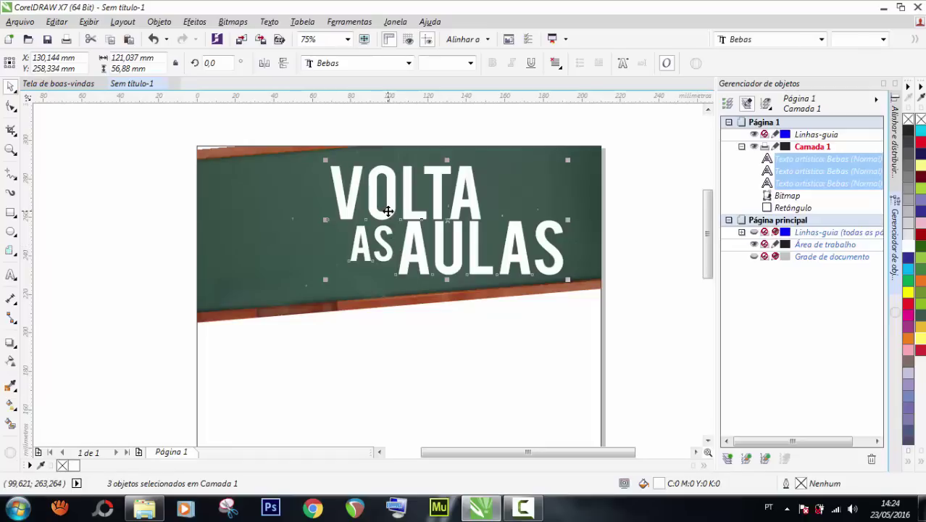
{"action": "left_click", "coordinate": [107, 188]}
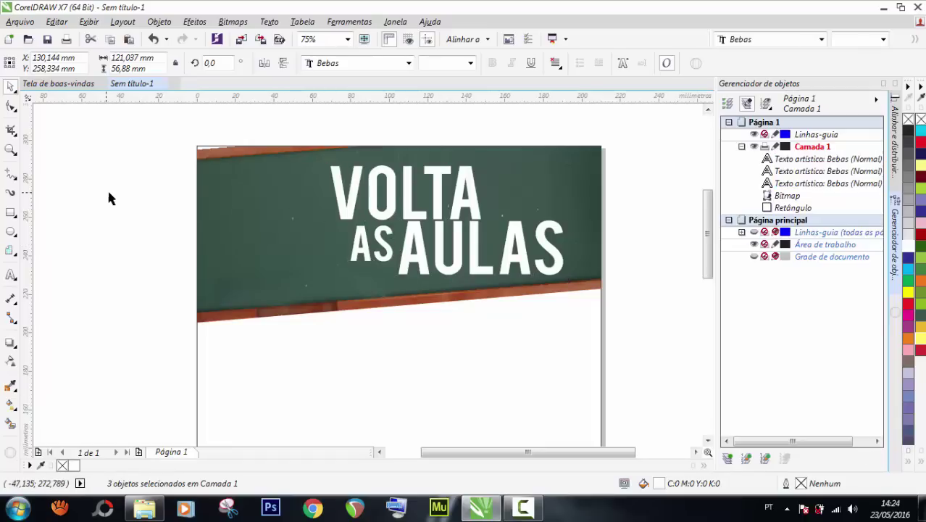
Enlarge VOLTA slightly, shrink AULAS to about 75 pt, and begin scaling AS down.
{"action": "left_click", "coordinate": [410, 219]}
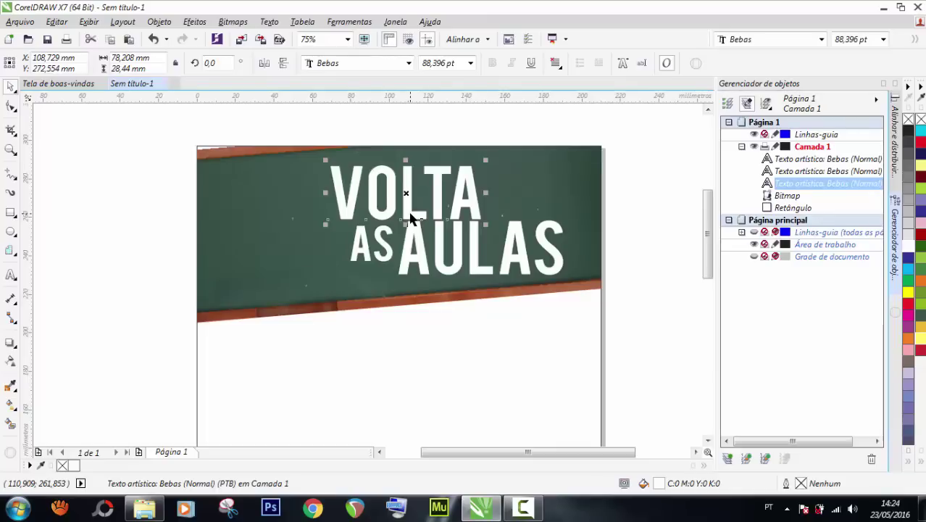
{"action": "left_click_drag", "start_coordinate": [326, 158], "coordinate": [320, 156]}
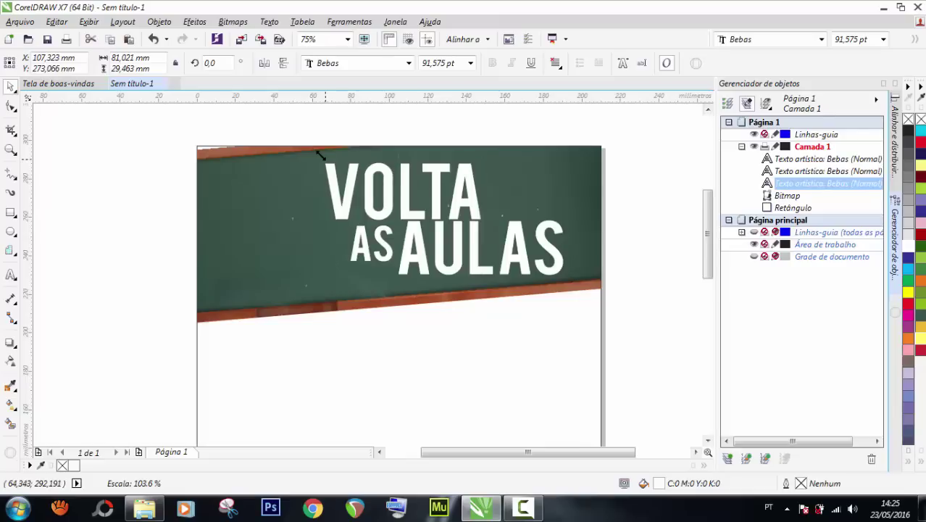
{"action": "left_click", "coordinate": [408, 241]}
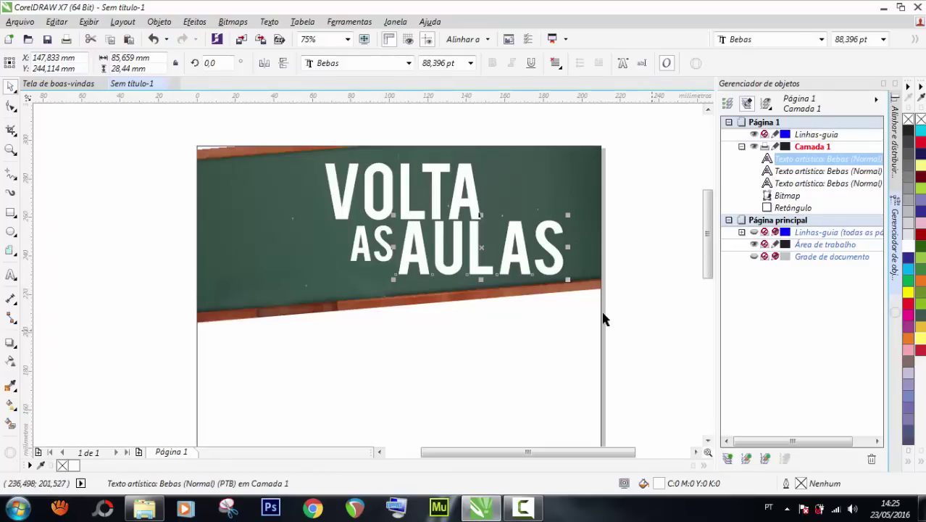
{"action": "left_click_drag", "start_coordinate": [567, 280], "coordinate": [536, 265]}
{"action": "scroll", "coordinate": [547, 270], "scroll_direction": "up", "scroll_amount": 2}
{"action": "scroll", "coordinate": [535, 265], "scroll_direction": "down", "scroll_amount": 2}
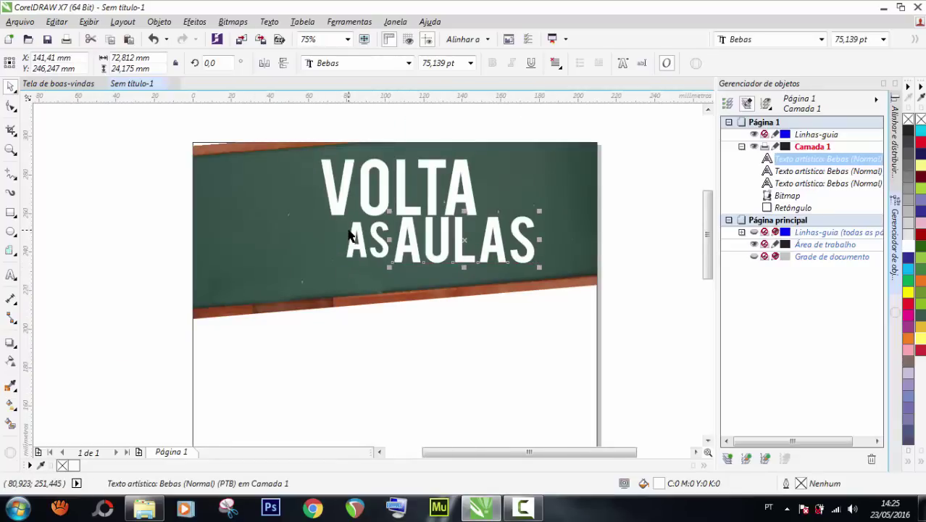
{"action": "left_click", "coordinate": [345, 256]}
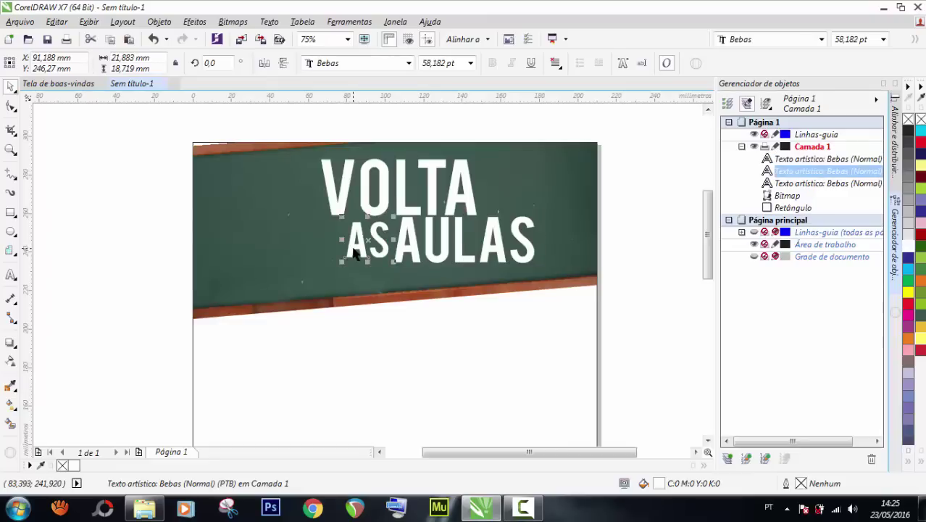
{"action": "scroll", "coordinate": [342, 268], "scroll_direction": "up", "scroll_amount": 2}
{"action": "left_click_drag", "start_coordinate": [337, 267], "coordinate": [351, 258]}
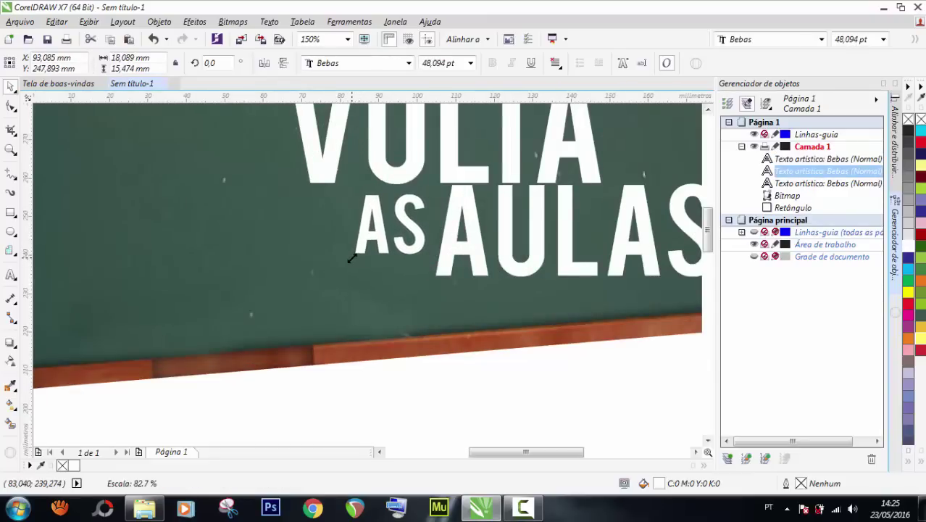
Finish shrinking AS to about 48 pt.
{"action": "left_click_drag", "start_coordinate": [352, 259], "coordinate": [350, 258]}
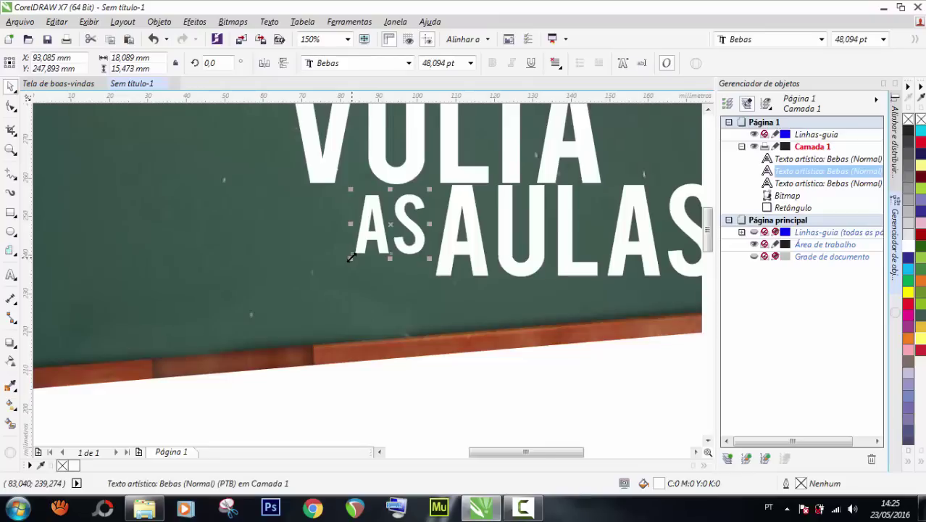
{"action": "scroll", "coordinate": [269, 228], "scroll_direction": "down", "scroll_amount": 2}
{"action": "scroll", "coordinate": [332, 230], "scroll_direction": "down", "scroll_amount": 3}
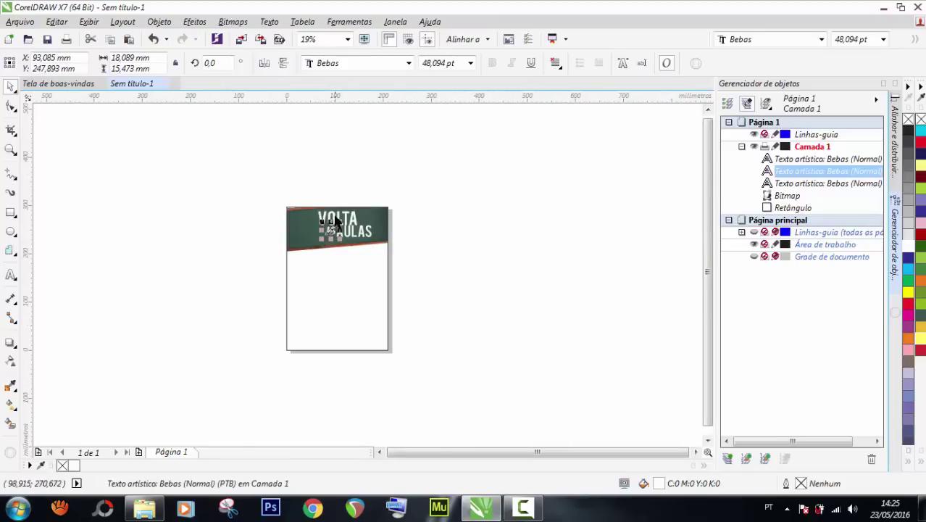
{"action": "scroll", "coordinate": [333, 231], "scroll_direction": "up", "scroll_amount": 5}
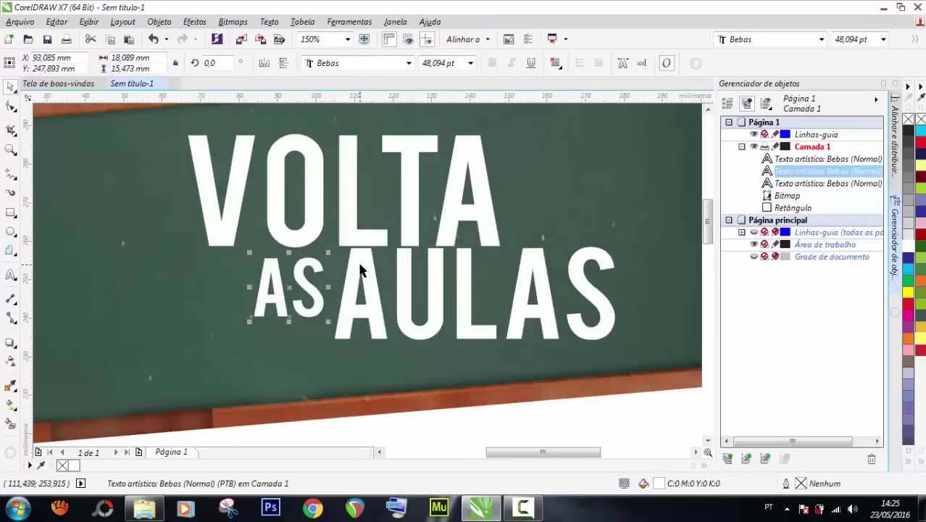
Nudge AULAS and AS into alignment under VOLTA, then select all three words.
{"action": "left_click", "coordinate": [361, 271]}
{"action": "key", "text": "Down"}
{"action": "key", "text": "Down"}
{"action": "key", "text": "Down"}
{"action": "key", "text": "Down"}
{"action": "key", "text": "Down"}
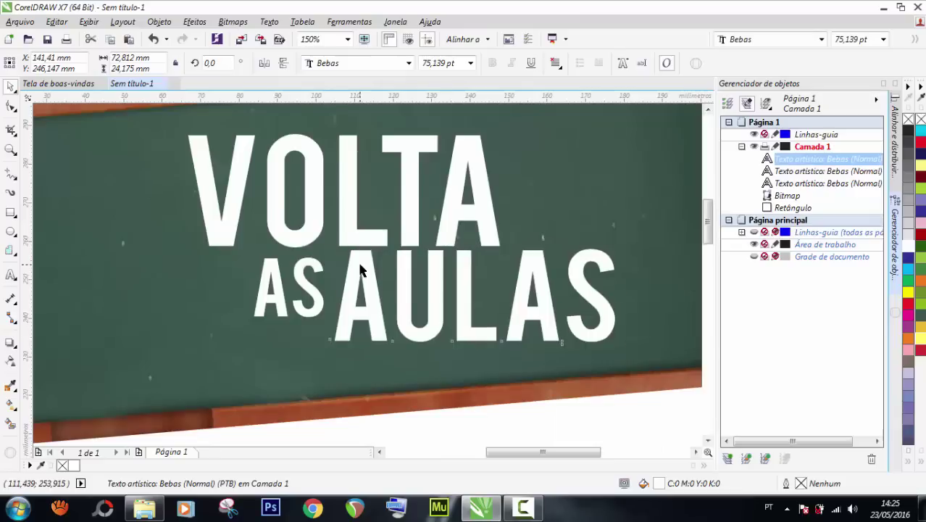
{"action": "key", "text": "Up"}
{"action": "key", "text": "Up"}
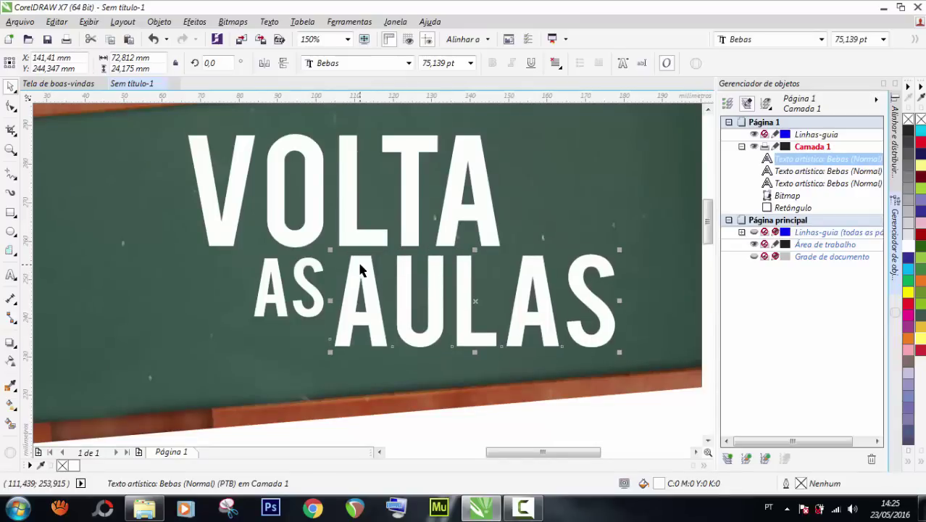
{"action": "left_click", "coordinate": [303, 265]}
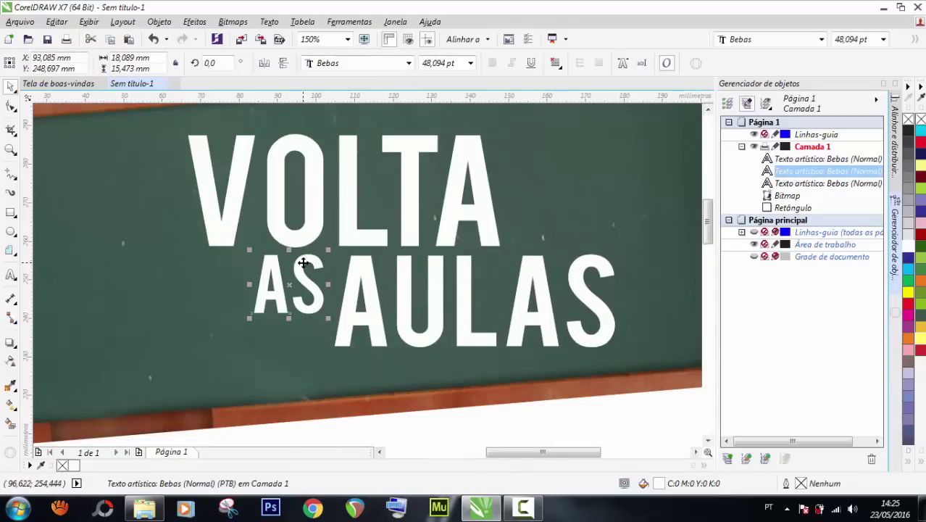
{"action": "key", "text": "Down"}
{"action": "key", "text": "Down"}
{"action": "key", "text": "Down"}
{"action": "key", "text": "Right"}
{"action": "key", "text": "Right"}
{"action": "key", "text": "Right"}
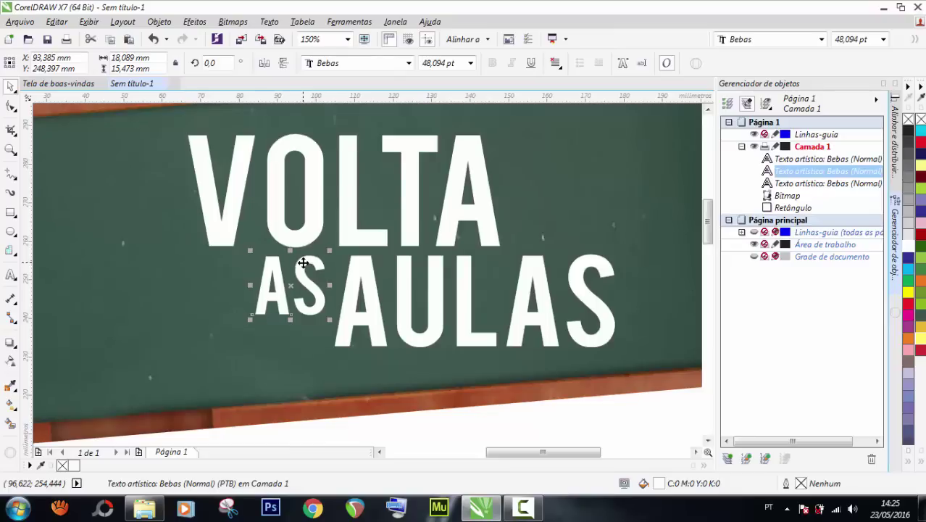
{"action": "scroll", "coordinate": [310, 268], "scroll_direction": "down", "scroll_amount": 4}
{"action": "scroll", "coordinate": [310, 269], "scroll_direction": "up", "scroll_amount": 3}
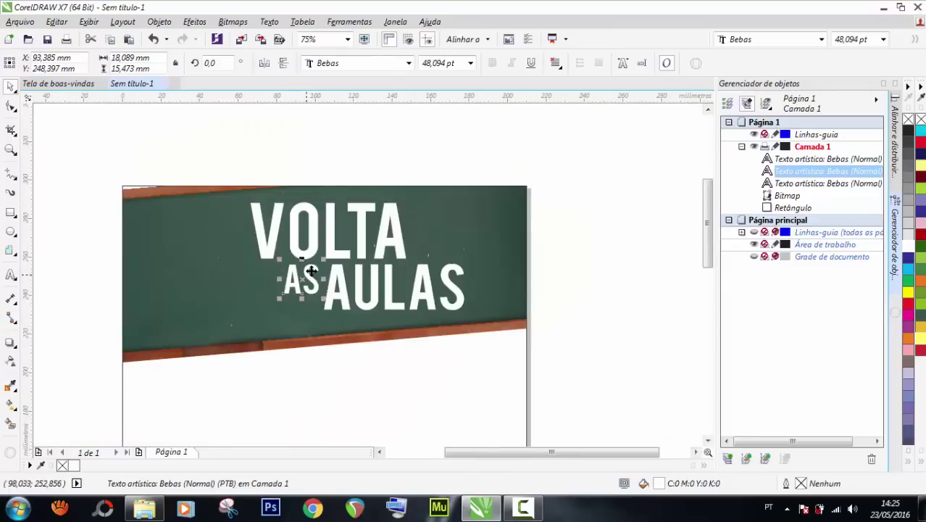
{"action": "left_click_drag", "start_coordinate": [213, 155], "coordinate": [506, 331]}
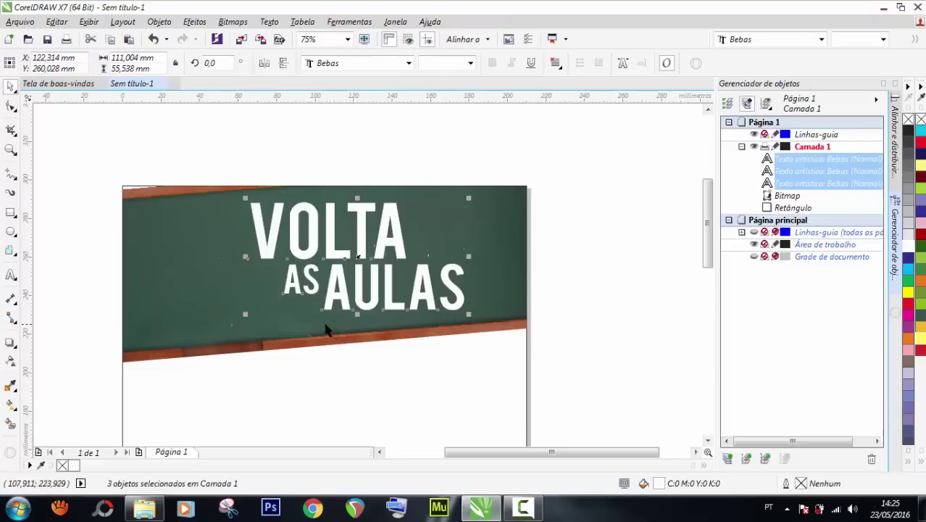
Group VOLTA, AS and AULAS into a single group of 3 objects.
{"action": "key", "text": "ctrl+g"}
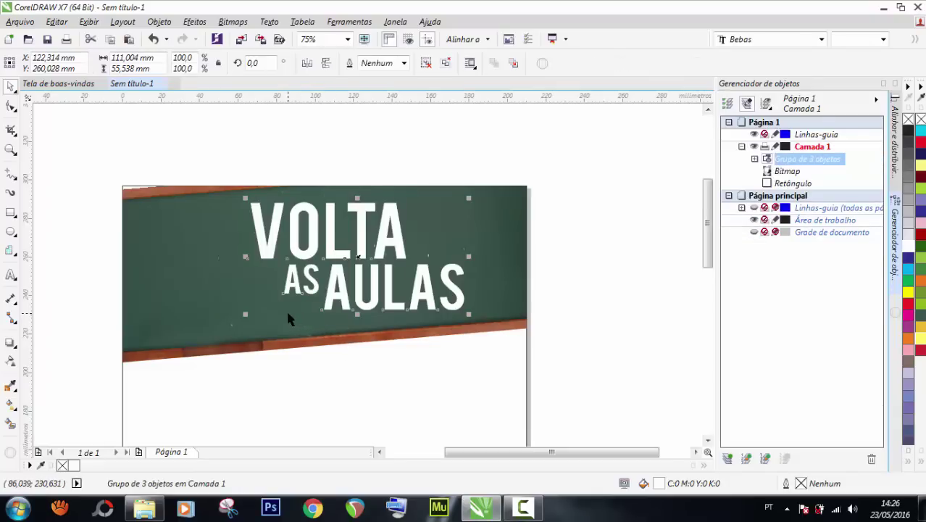
{"action": "key", "text": "ctrl+z"}
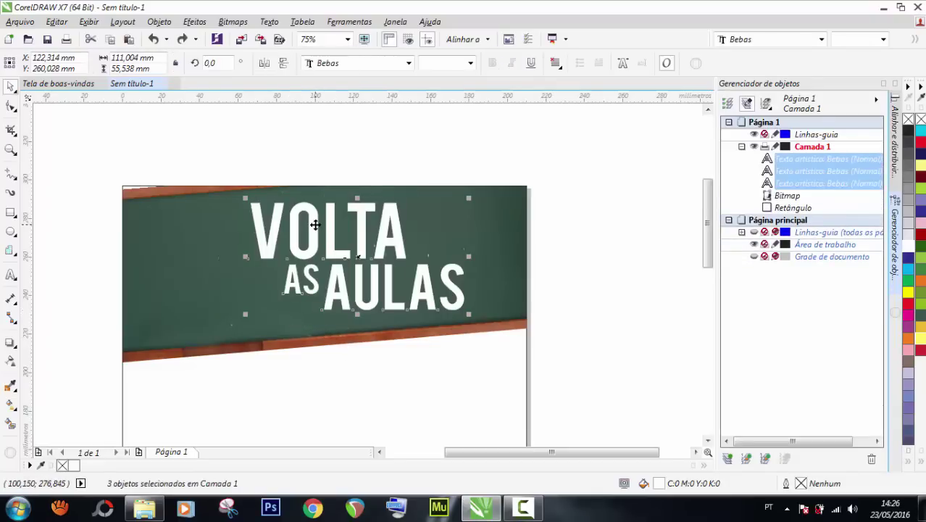
{"action": "right_click", "coordinate": [315, 224]}
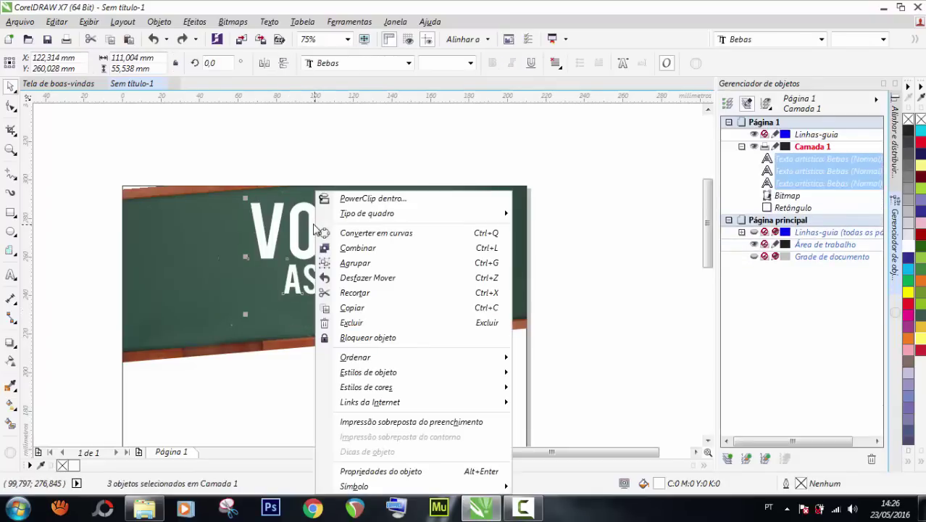
{"action": "left_click", "coordinate": [370, 267]}
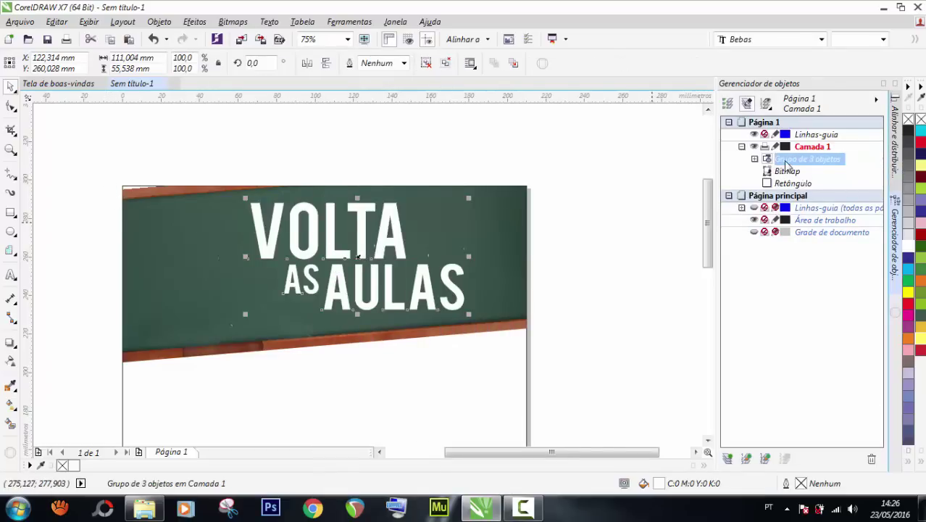
{"action": "key", "text": "ctrl+u"}
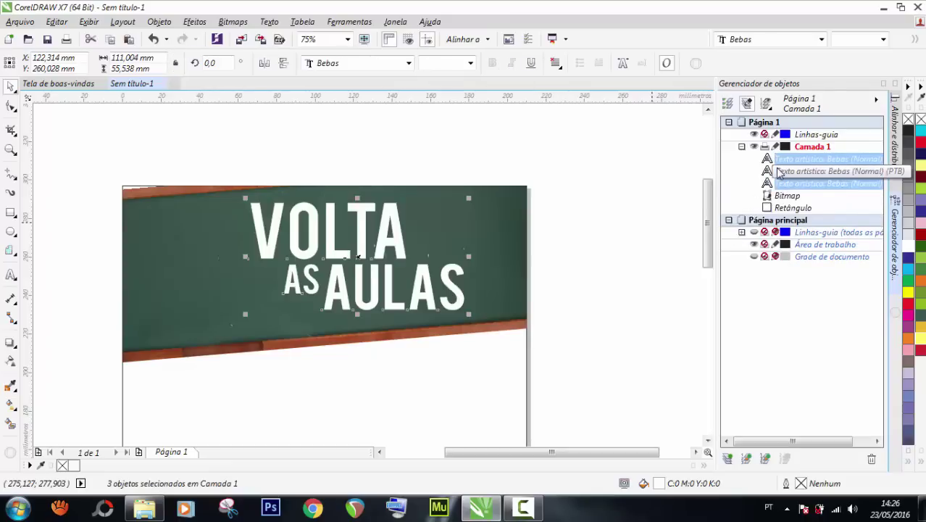
{"action": "key", "text": "ctrl+g"}
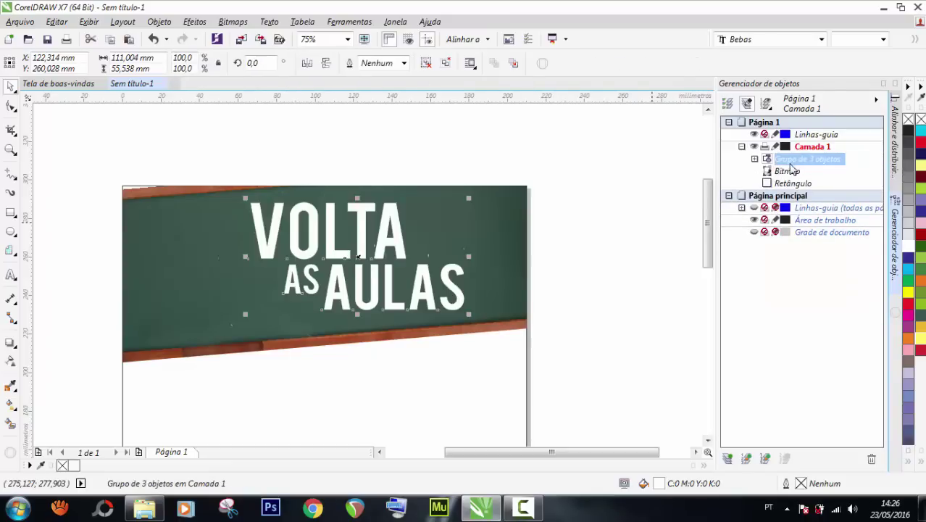
Check the group's three texts in the Object Manager and reselect the whole heading group.
{"action": "left_click", "coordinate": [754, 159]}
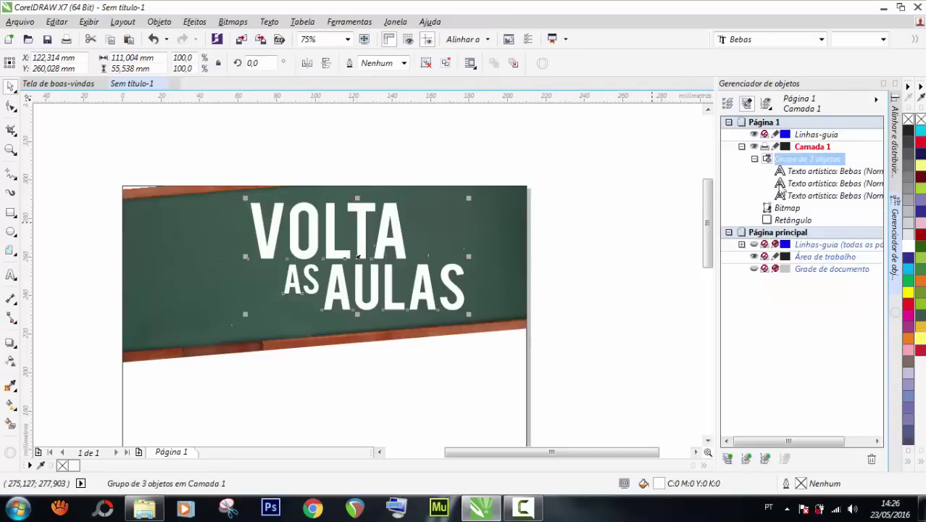
{"action": "left_click", "coordinate": [792, 183]}
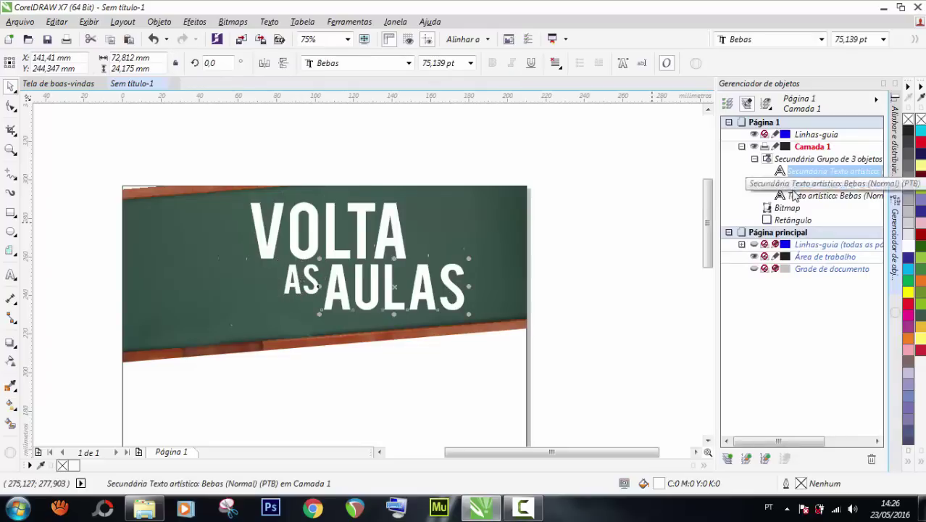
{"action": "left_click", "coordinate": [798, 195]}
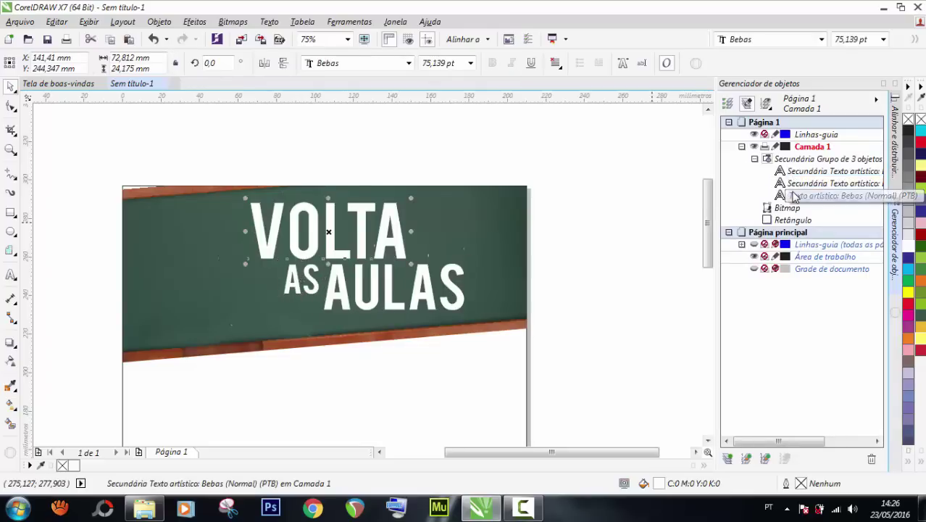
{"action": "left_click", "coordinate": [755, 159]}
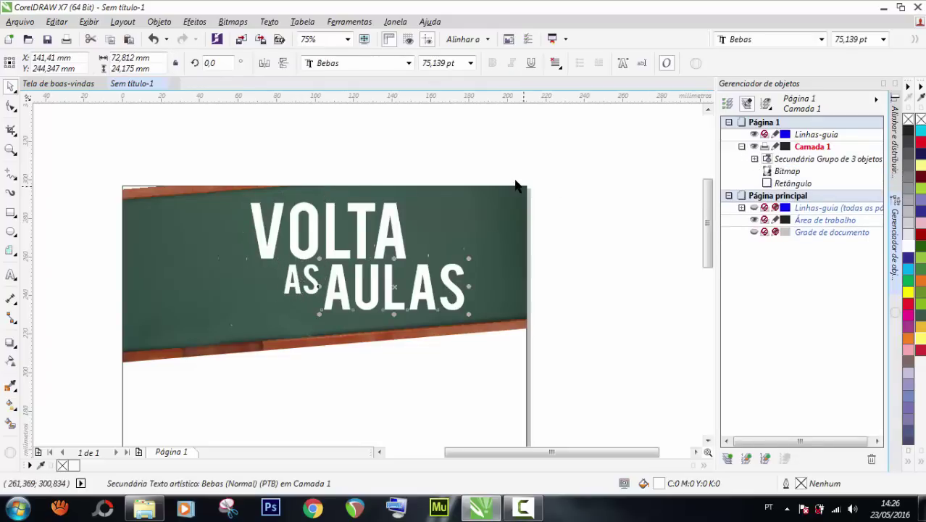
{"action": "left_click", "coordinate": [490, 147]}
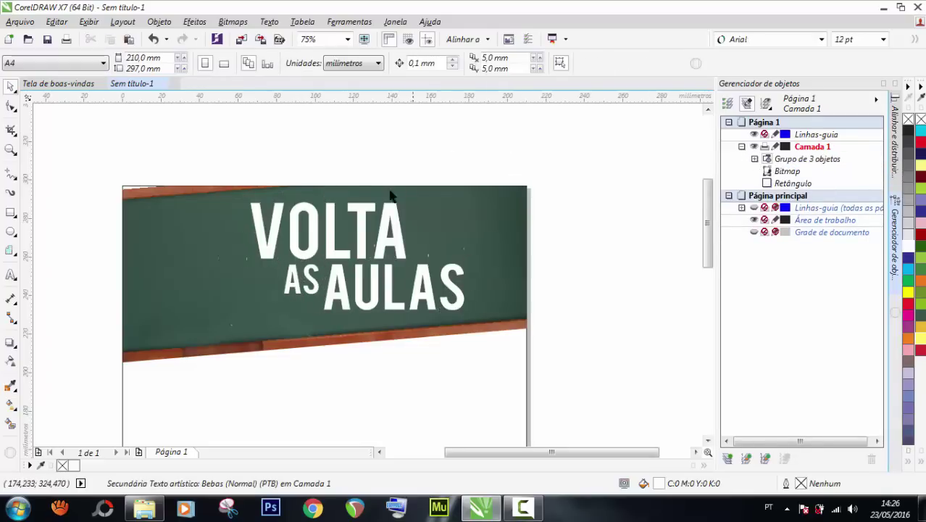
{"action": "left_click", "coordinate": [360, 224]}
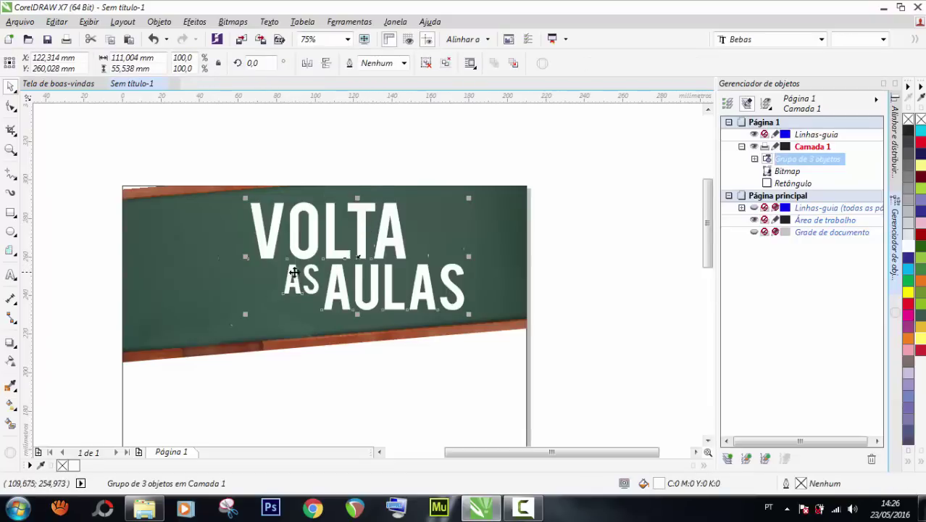
Add an outside contour around the heading group with the Contour tool.
{"action": "left_click", "coordinate": [9, 344]}
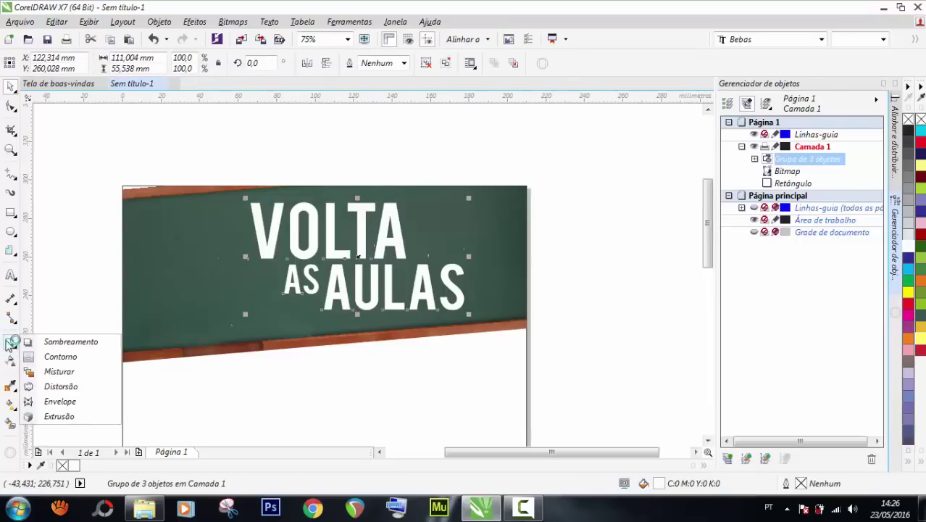
{"action": "left_click", "coordinate": [55, 356]}
{"action": "scroll", "coordinate": [268, 210], "scroll_direction": "up", "scroll_amount": 2}
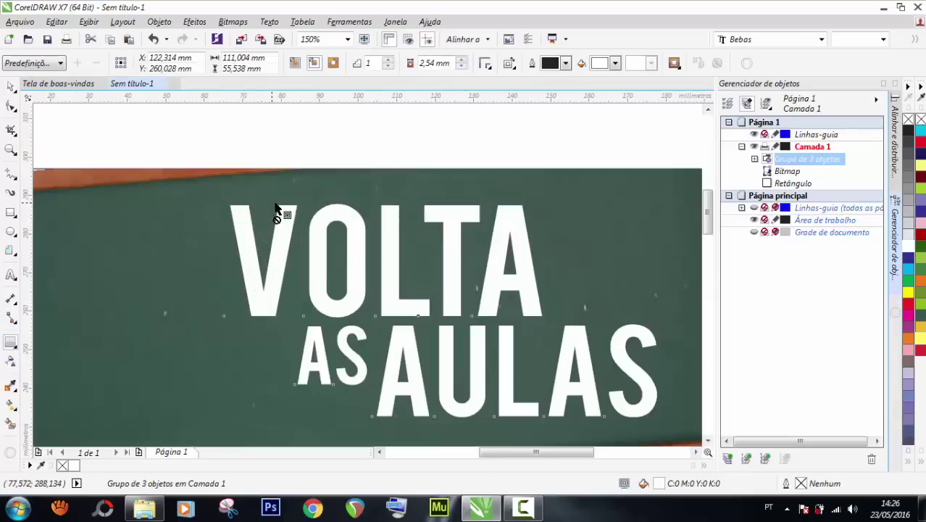
{"action": "left_click_drag", "start_coordinate": [232, 208], "coordinate": [227, 201]}
Pull the contour offset in from 1,043 mm to 0,687 mm and deselect the lettering.
{"action": "scroll", "coordinate": [293, 219], "scroll_direction": "down", "scroll_amount": 2}
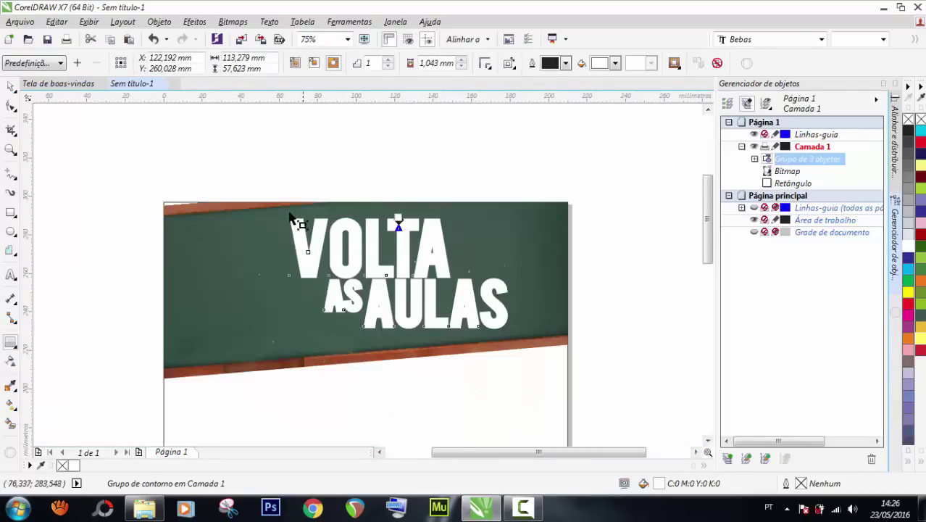
{"action": "scroll", "coordinate": [308, 236], "scroll_direction": "up", "scroll_amount": 2}
{"action": "scroll", "coordinate": [297, 230], "scroll_direction": "up", "scroll_amount": 1}
{"action": "scroll", "coordinate": [371, 247], "scroll_direction": "down", "scroll_amount": 1}
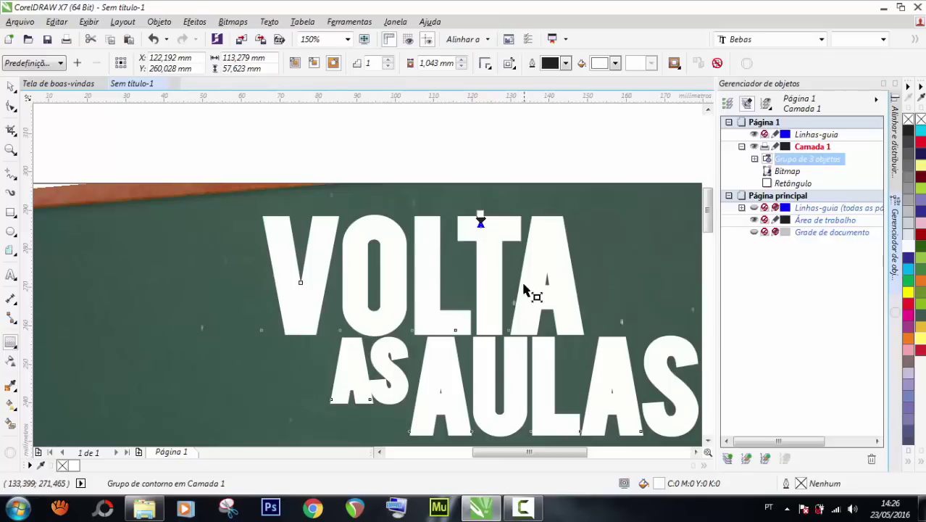
{"action": "scroll", "coordinate": [522, 275], "scroll_direction": "up", "scroll_amount": 2}
{"action": "scroll", "coordinate": [449, 153], "scroll_direction": "up", "scroll_amount": 2}
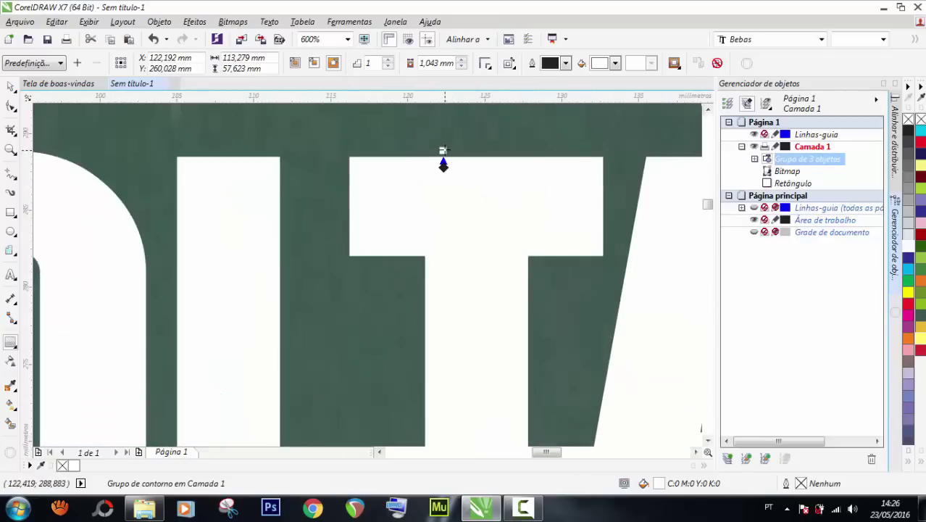
{"action": "left_click_drag", "start_coordinate": [444, 155], "coordinate": [439, 165]}
{"action": "scroll", "coordinate": [439, 167], "scroll_direction": "down", "scroll_amount": 2}
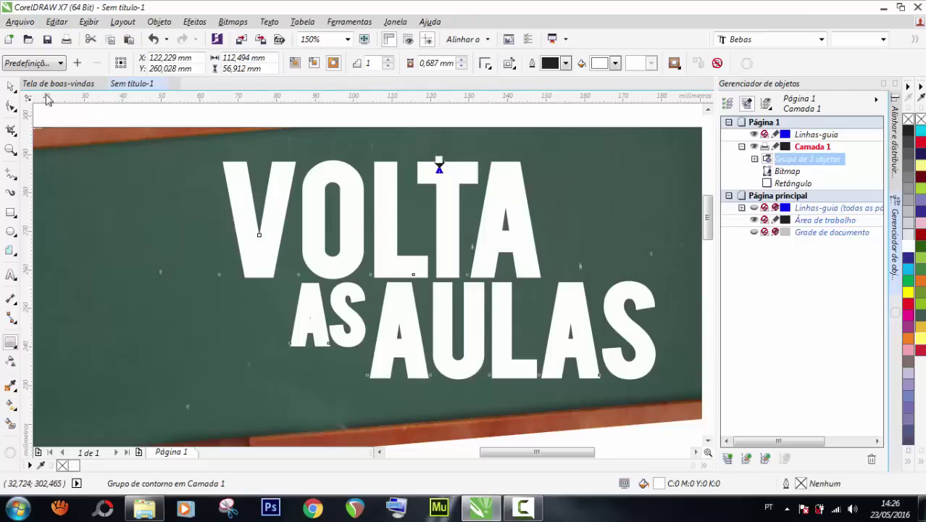
{"action": "scroll", "coordinate": [395, 229], "scroll_direction": "down", "scroll_amount": 2}
{"action": "scroll", "coordinate": [397, 234], "scroll_direction": "up", "scroll_amount": 1}
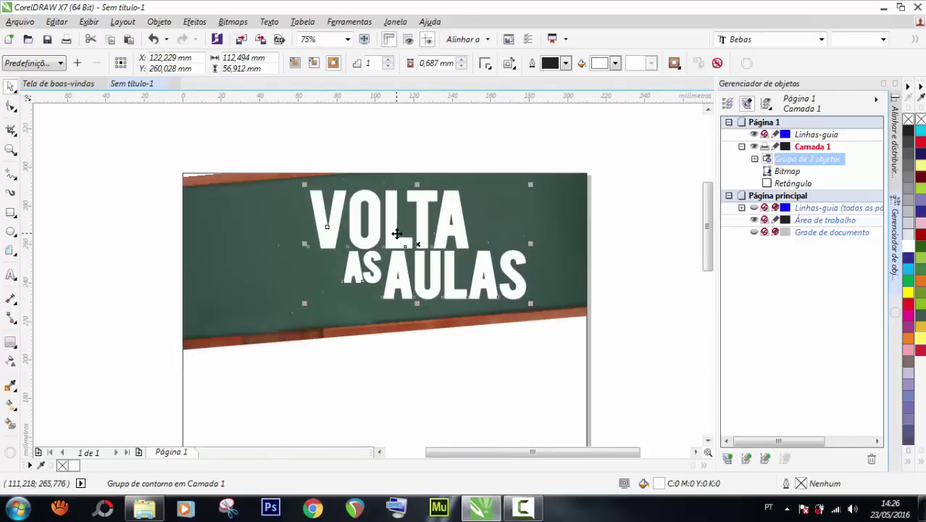
{"action": "left_click", "coordinate": [606, 230]}
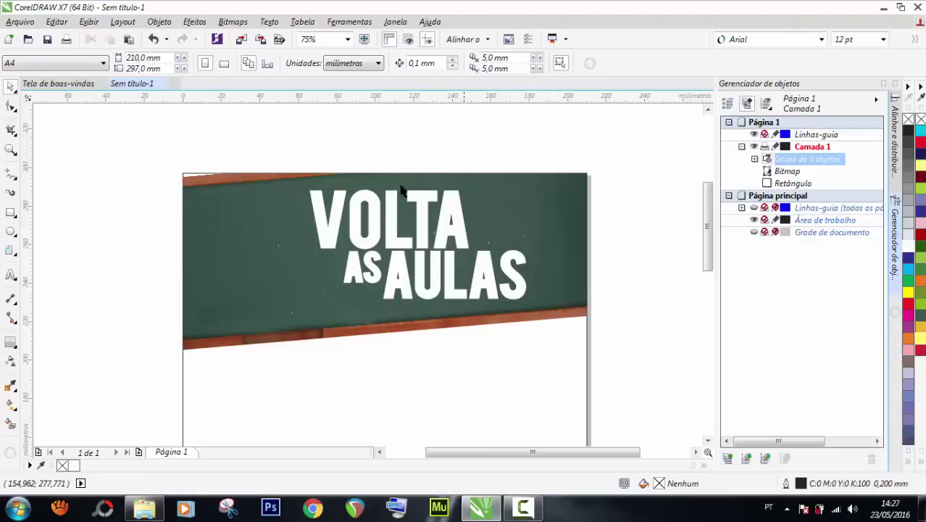
{"action": "left_click_drag", "start_coordinate": [290, 155], "coordinate": [564, 315]}
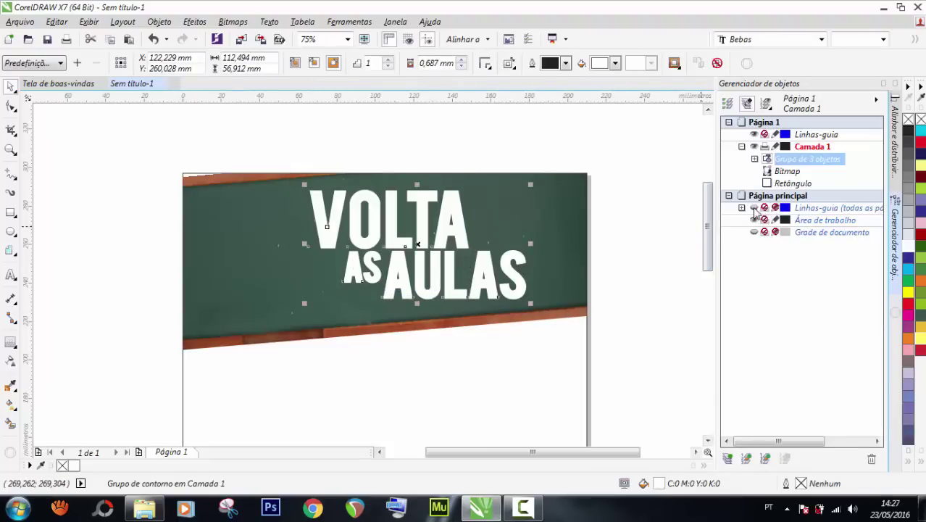
{"action": "key", "text": "Escape"}
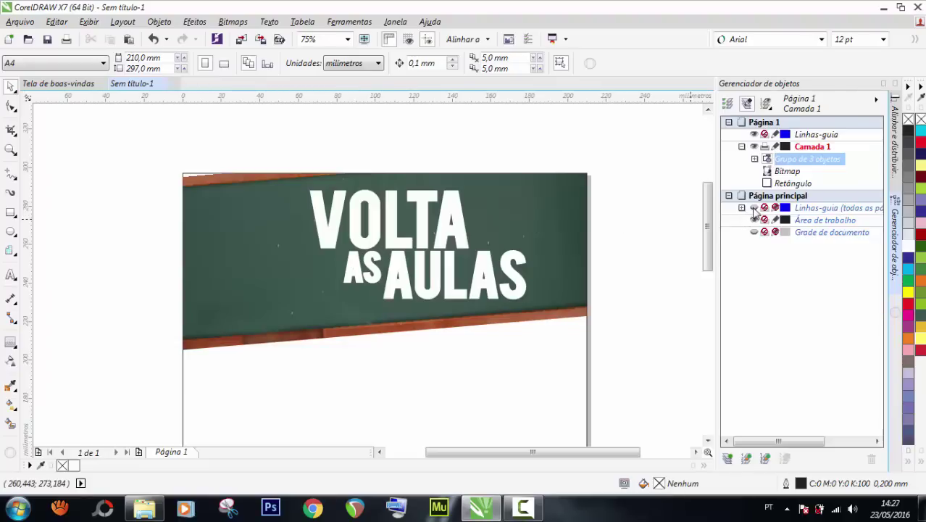
{"action": "scroll", "coordinate": [608, 211], "scroll_direction": "down", "scroll_amount": 2}
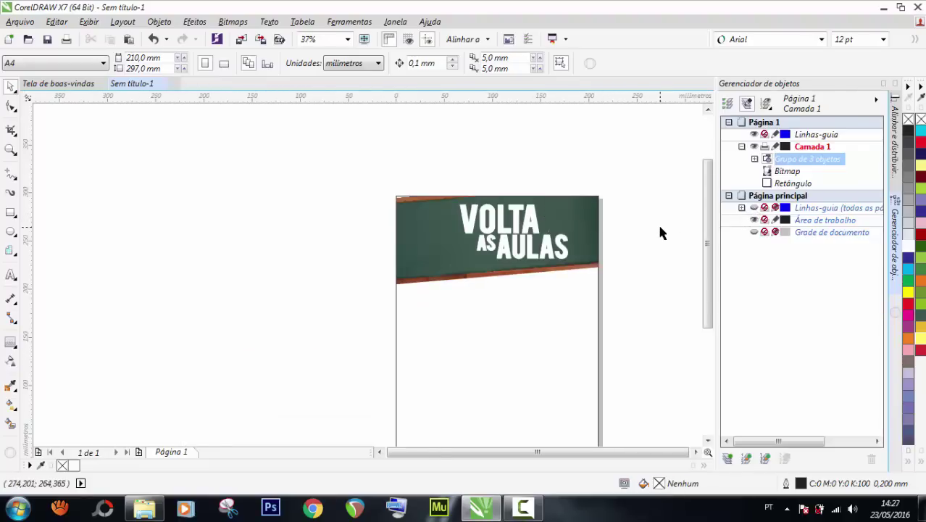
{"action": "scroll", "coordinate": [659, 232], "scroll_direction": "up", "scroll_amount": 2}
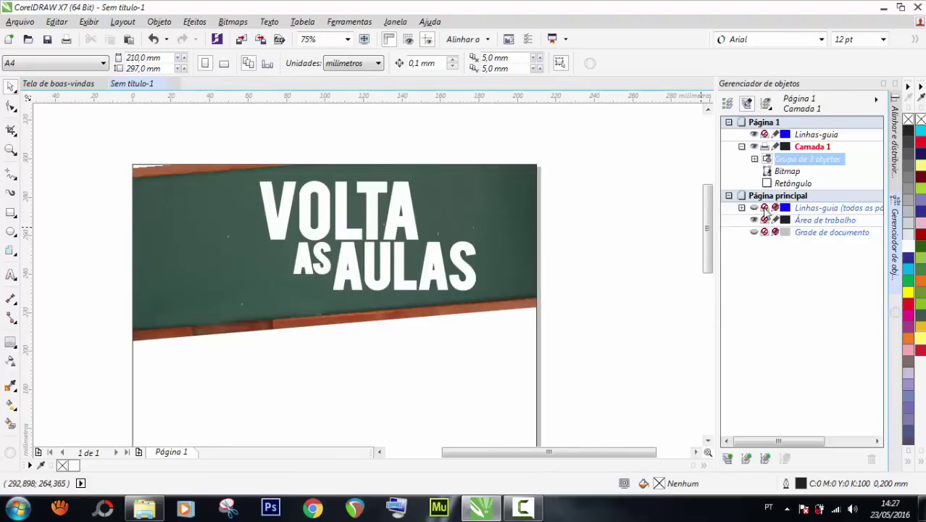
{"action": "left_click", "coordinate": [883, 85]}
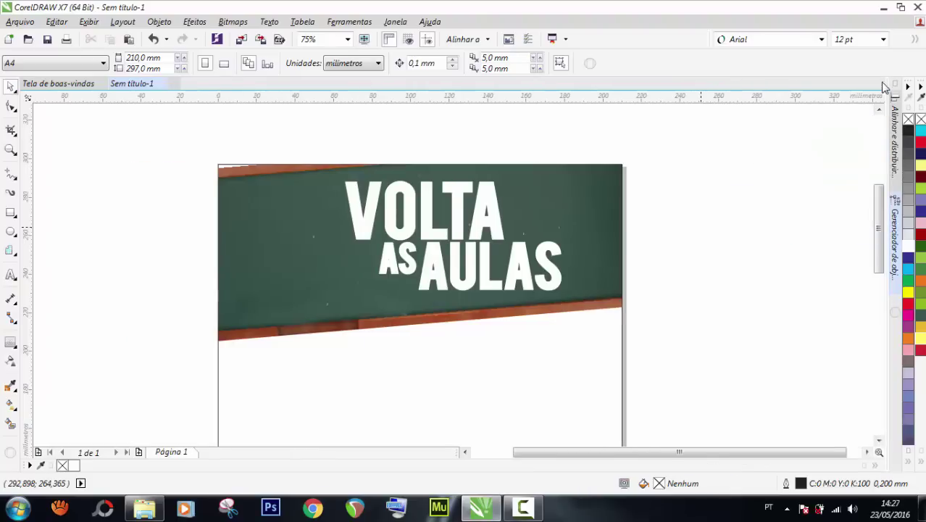
{"action": "left_click", "coordinate": [895, 217]}
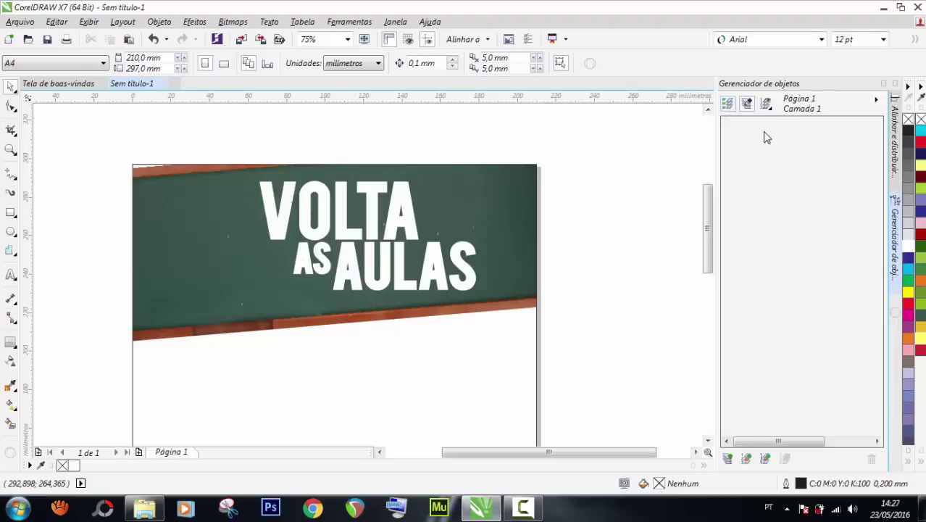
{"action": "left_click", "coordinate": [884, 84]}
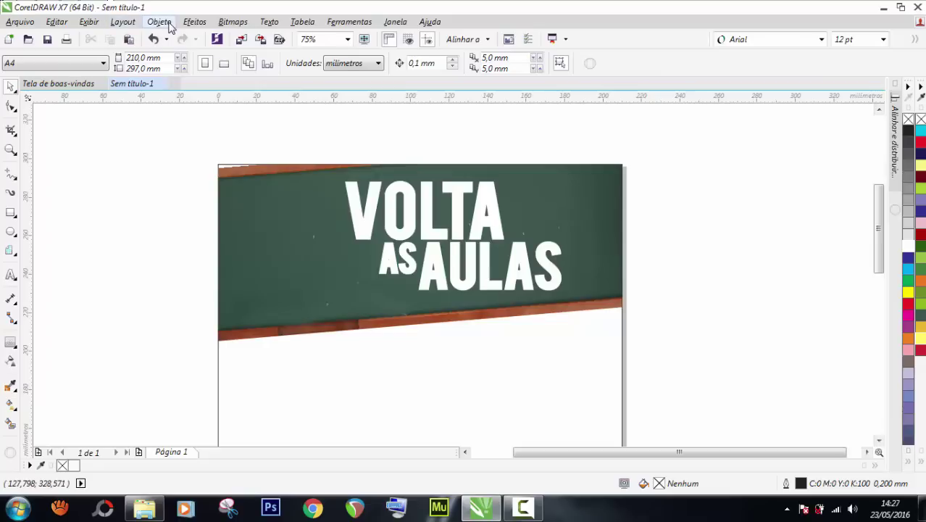
{"action": "left_click", "coordinate": [168, 26]}
{"action": "left_click", "coordinate": [212, 417]}
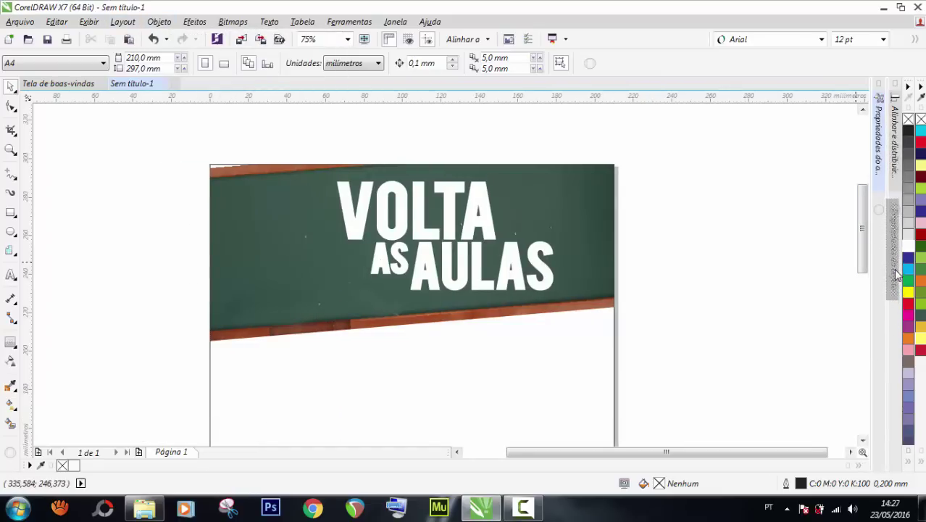
{"action": "left_click", "coordinate": [896, 270]}
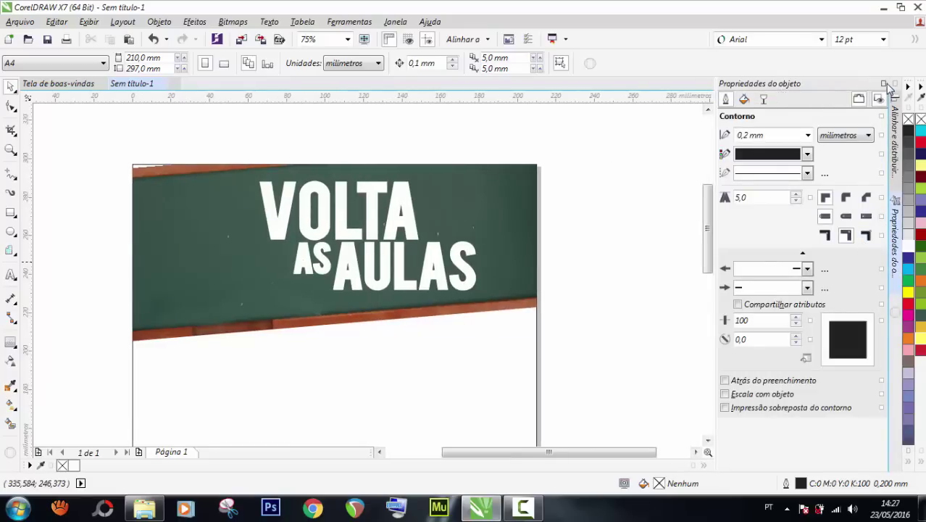
{"action": "left_click", "coordinate": [896, 289]}
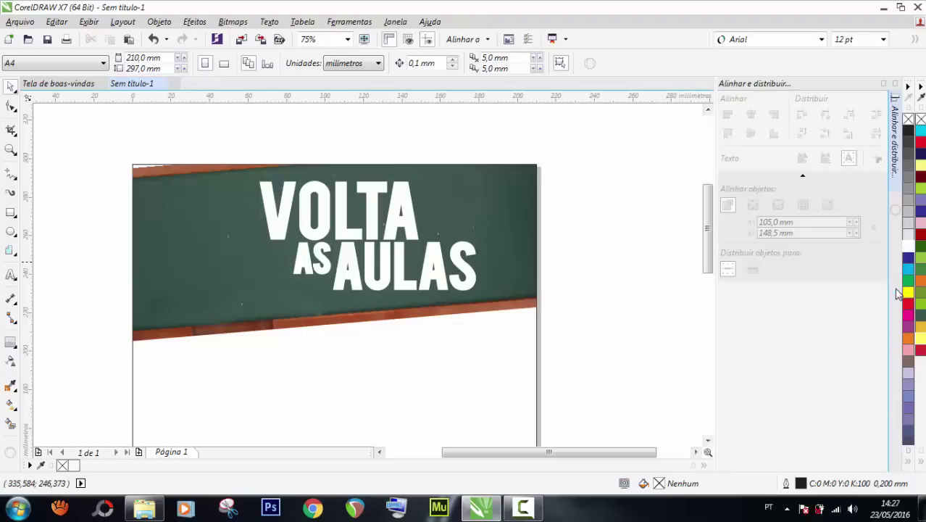
{"action": "left_click", "coordinate": [885, 85]}
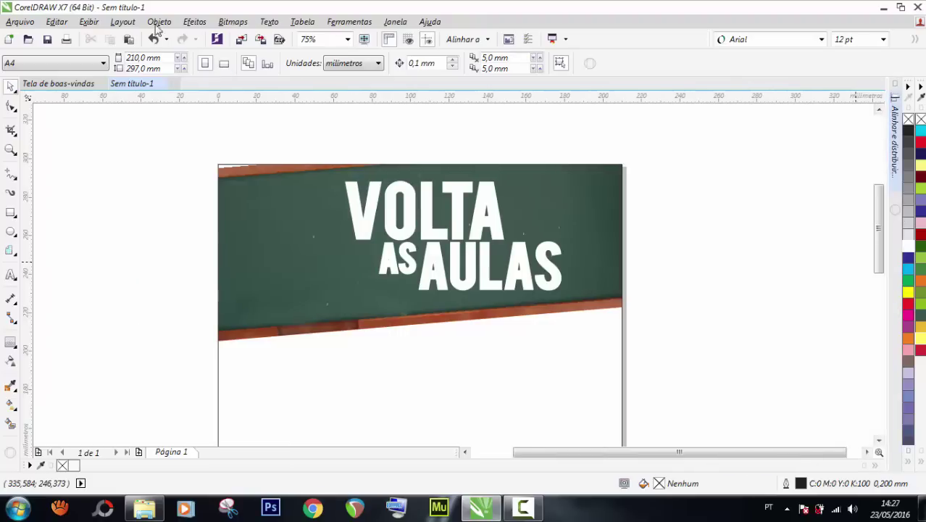
{"action": "left_click", "coordinate": [131, 23]}
{"action": "mouse_move", "coordinate": [158, 22]}
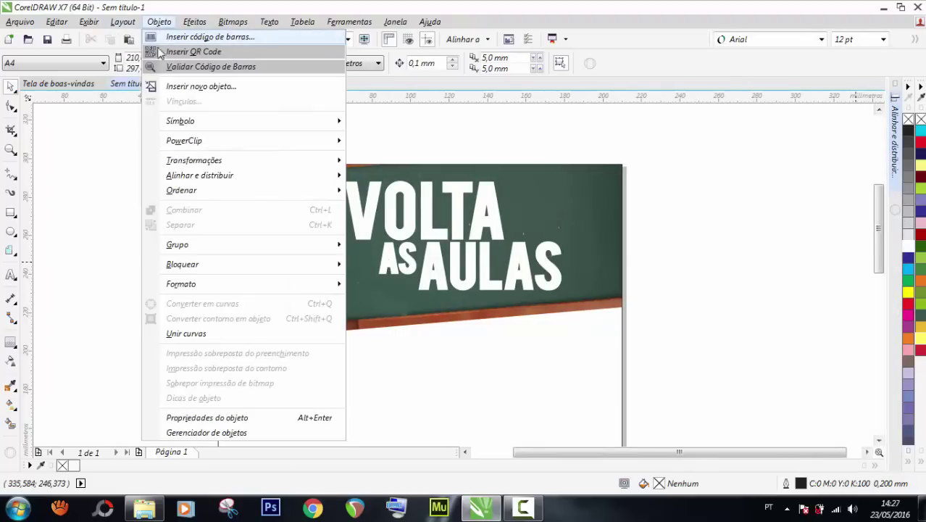
{"action": "left_click", "coordinate": [248, 432]}
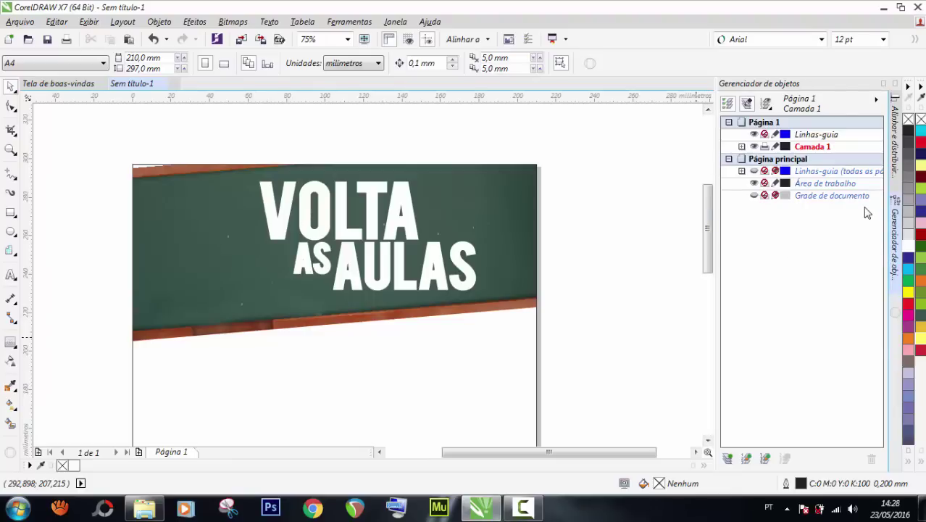
Show the document grid and rotate the VOLTA AS AULAS title to follow the chalkboard's tilt.
{"action": "left_click", "coordinate": [755, 195]}
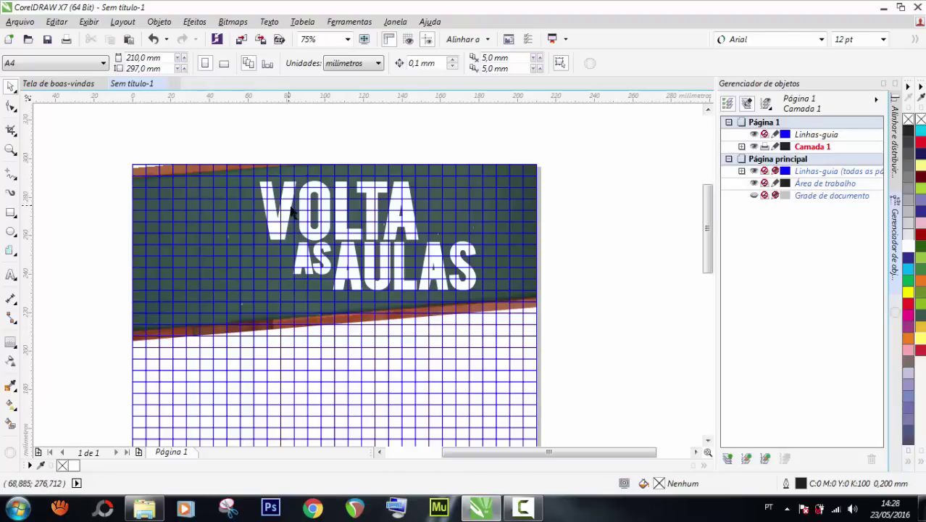
{"action": "left_click_drag", "start_coordinate": [234, 143], "coordinate": [480, 292]}
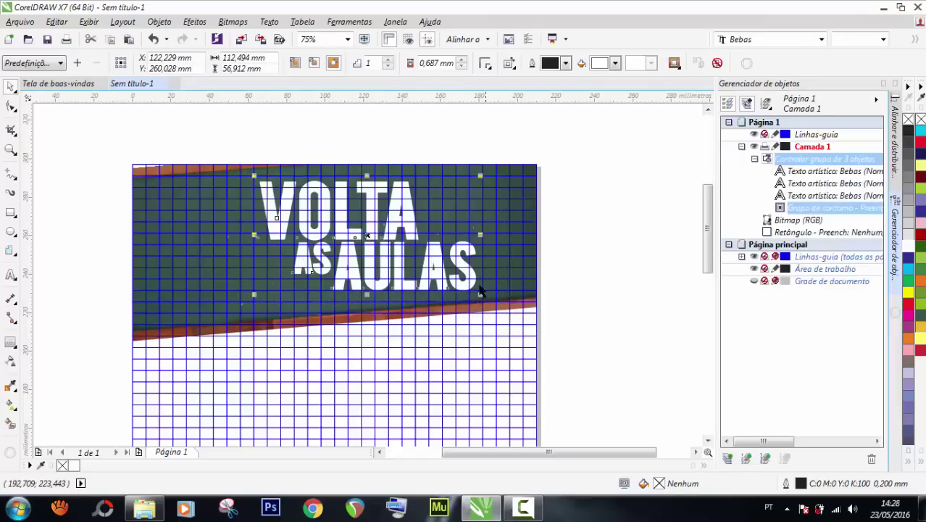
{"action": "left_click", "coordinate": [281, 226]}
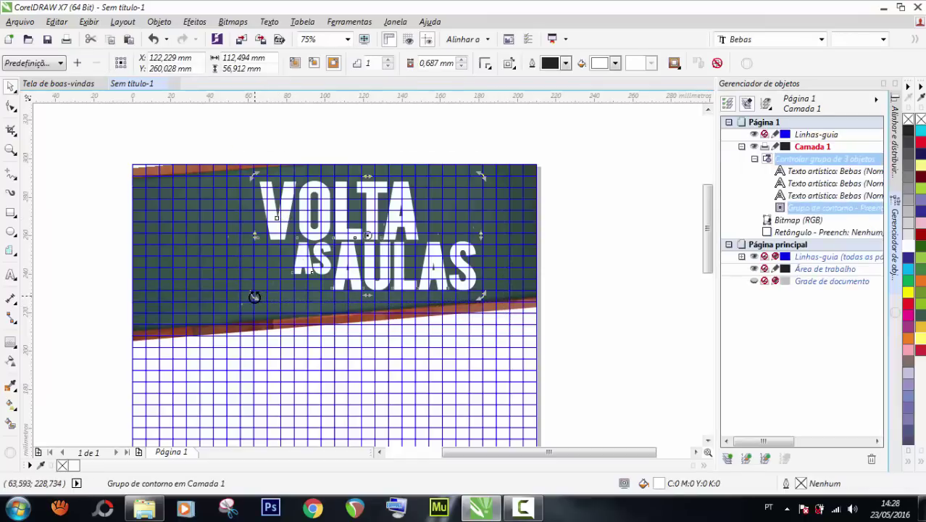
{"action": "left_click_drag", "start_coordinate": [254, 296], "coordinate": [257, 305]}
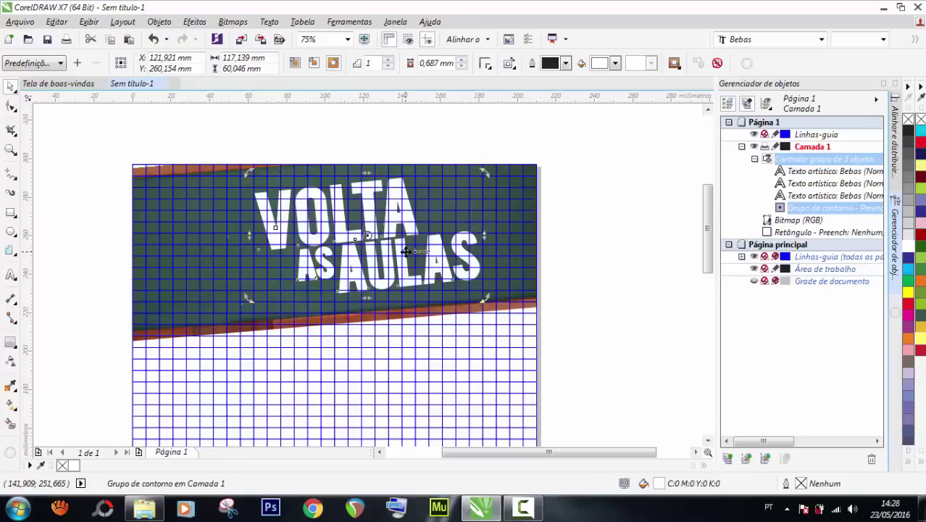
Enlarge the chalkboard image slightly and trim its height a little.
{"action": "left_click", "coordinate": [143, 129]}
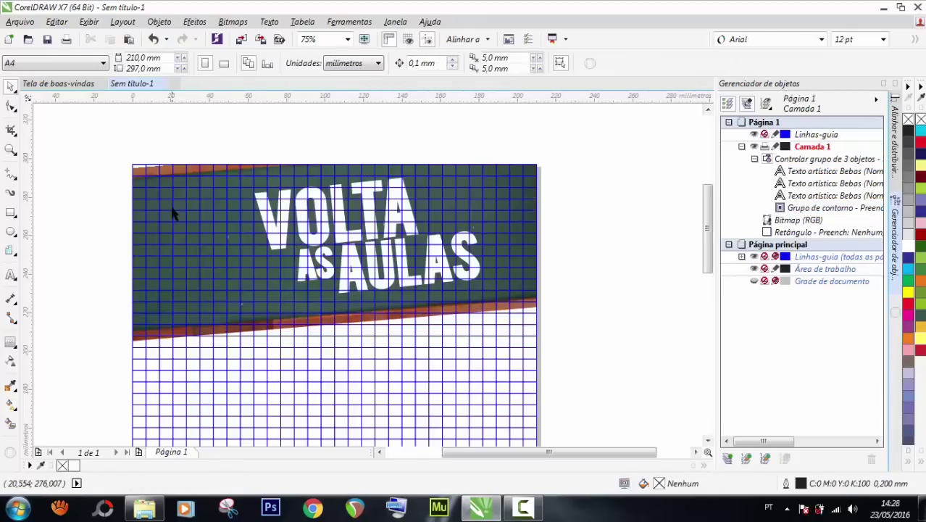
{"action": "left_click", "coordinate": [173, 213]}
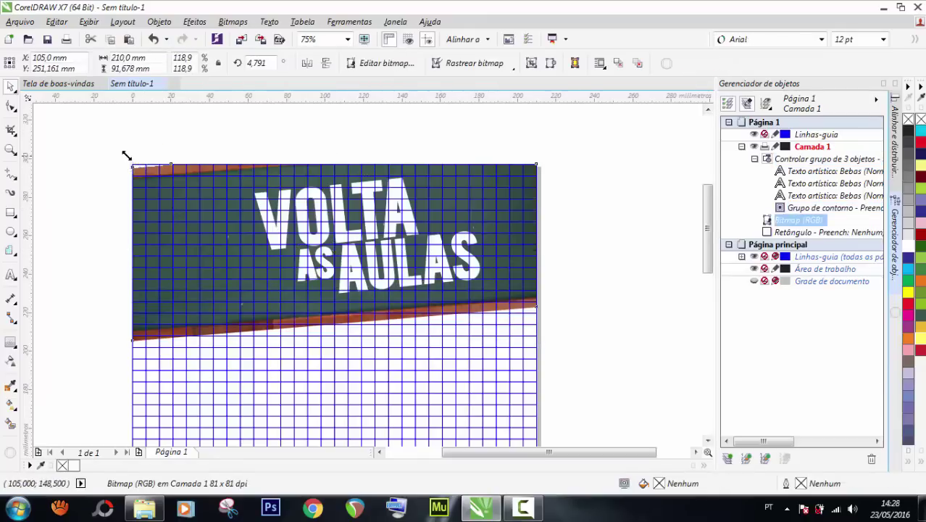
{"action": "left_click_drag", "start_coordinate": [127, 158], "coordinate": [125, 157]}
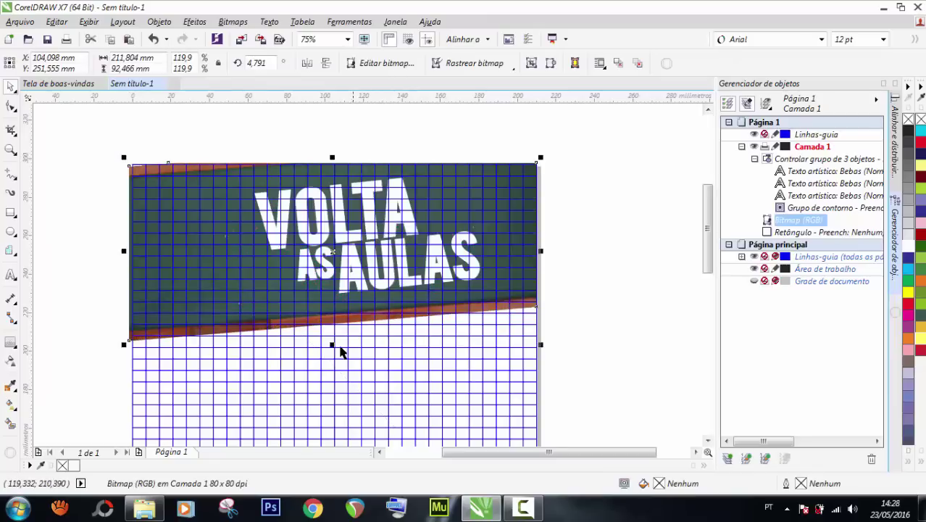
{"action": "left_click_drag", "start_coordinate": [333, 345], "coordinate": [334, 340]}
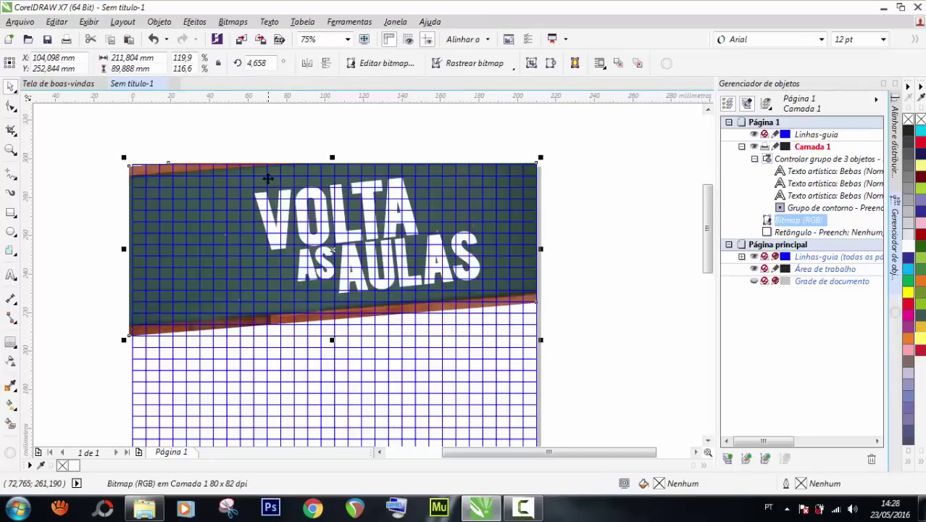
Shift the tilted title lettering slightly right and hide the blue grid.
{"action": "left_click_drag", "start_coordinate": [214, 127], "coordinate": [530, 302]}
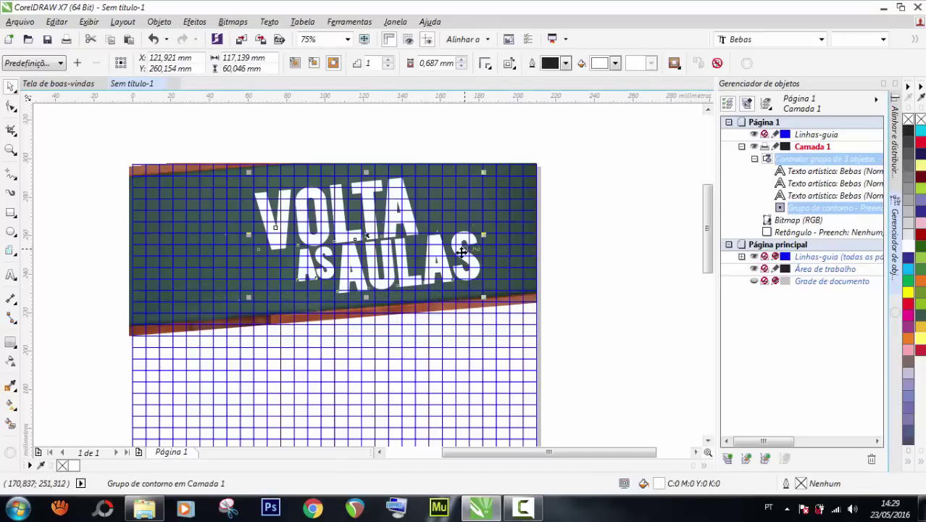
{"action": "left_click_drag", "start_coordinate": [461, 253], "coordinate": [473, 248]}
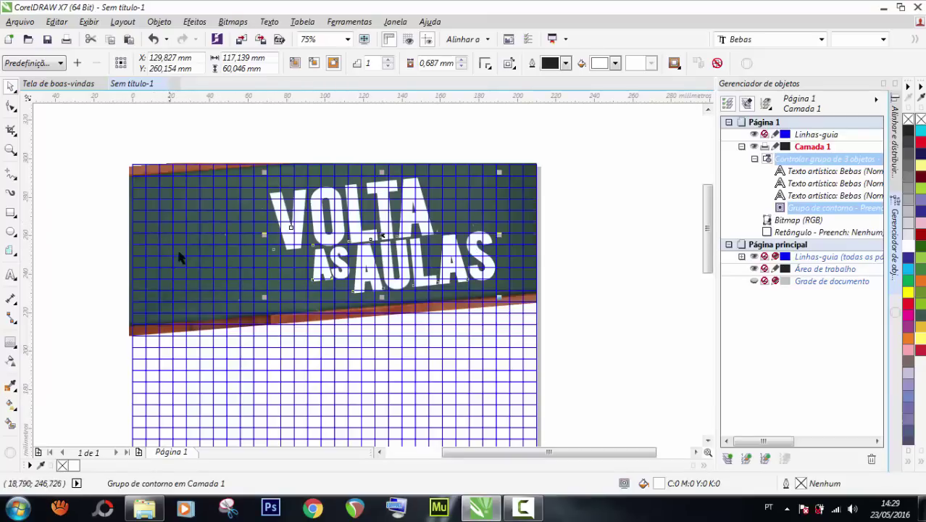
{"action": "left_click", "coordinate": [754, 256]}
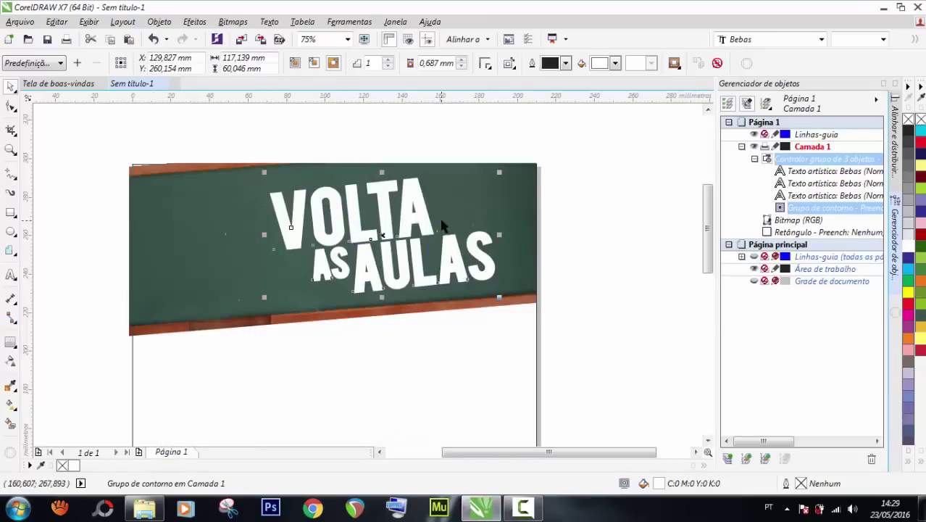
{"action": "scroll", "coordinate": [194, 218], "scroll_direction": "down", "scroll_amount": 2}
{"action": "left_click", "coordinate": [312, 308]}
{"action": "scroll", "coordinate": [313, 308], "scroll_direction": "up", "scroll_amount": 2}
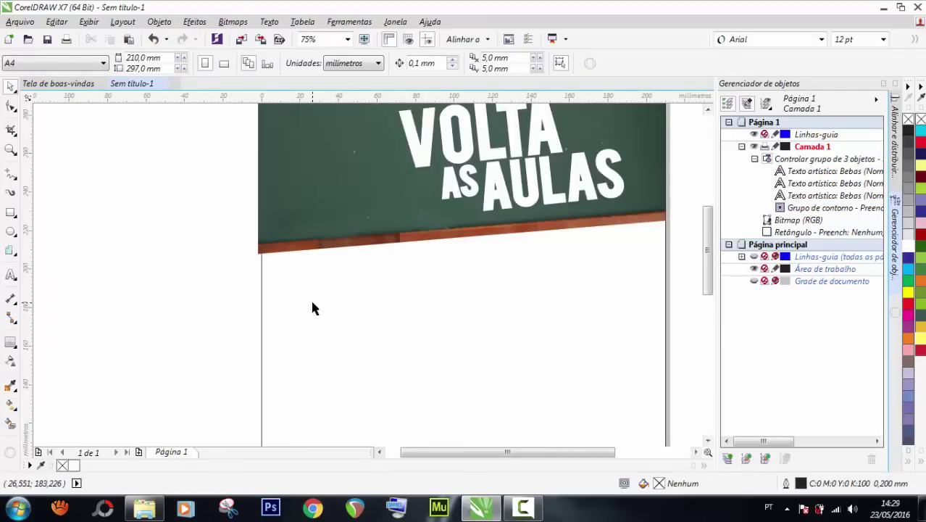
Drag the foto-livros books image from the PAPELARIA folder into the flyer.
{"action": "scroll", "coordinate": [313, 308], "scroll_direction": "down", "scroll_amount": 2}
{"action": "left_click", "coordinate": [146, 509]}
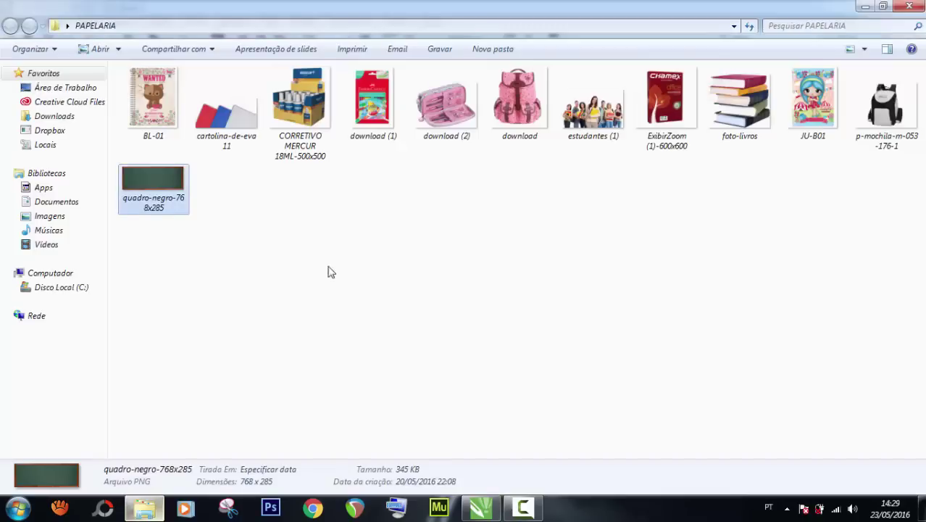
{"action": "left_click", "coordinate": [348, 283]}
{"action": "left_click_drag", "start_coordinate": [710, 102], "coordinate": [310, 325]}
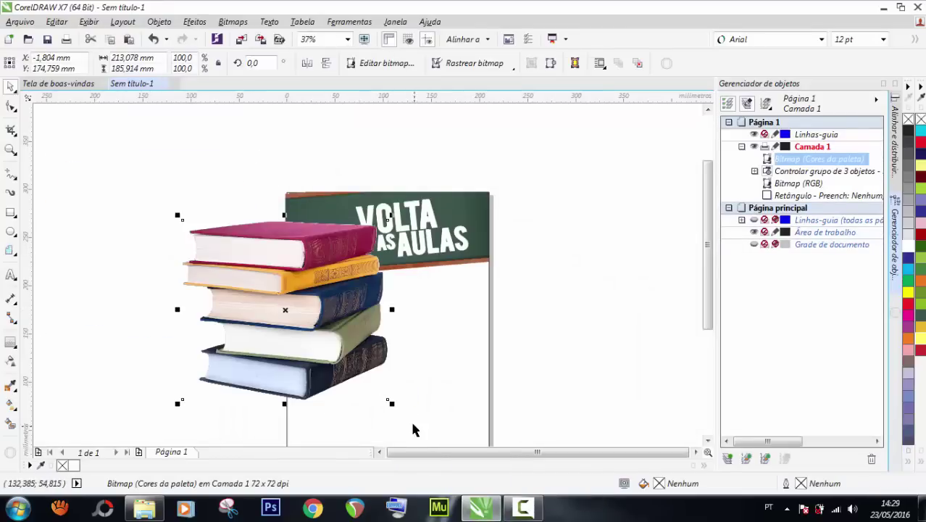
Scale the books image down to 28.9% (61,617 × 53,762 mm).
{"action": "left_click_drag", "start_coordinate": [387, 399], "coordinate": [259, 287]}
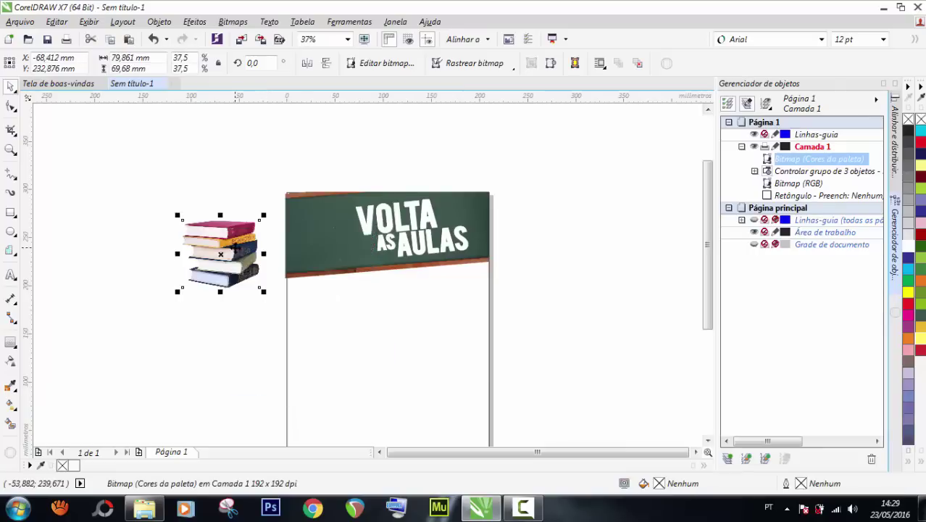
{"action": "left_click_drag", "start_coordinate": [235, 247], "coordinate": [345, 259]}
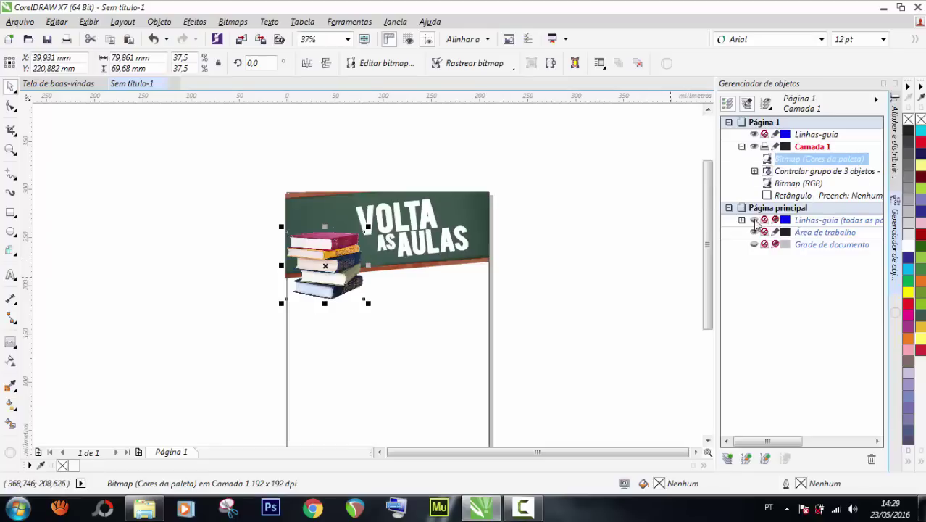
{"action": "scroll", "coordinate": [317, 236], "scroll_direction": "up", "scroll_amount": 1}
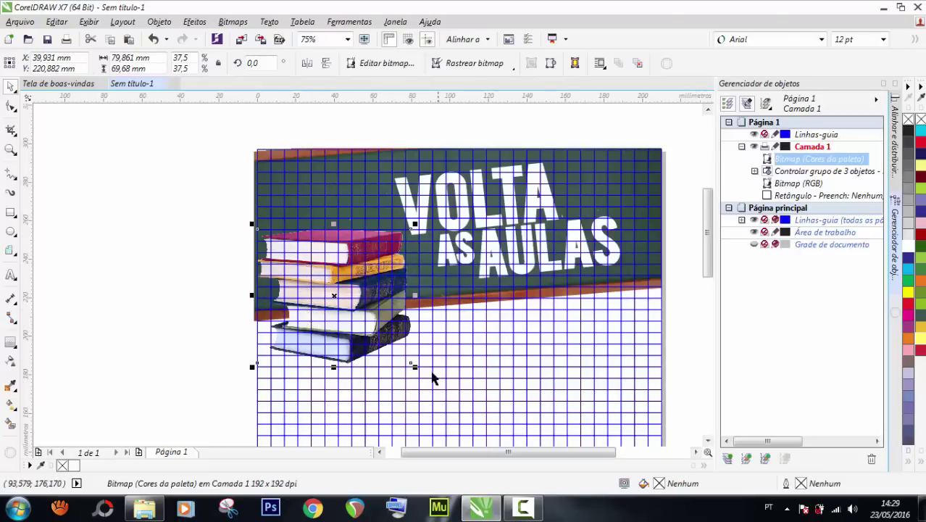
{"action": "left_click_drag", "start_coordinate": [253, 367], "coordinate": [283, 338]}
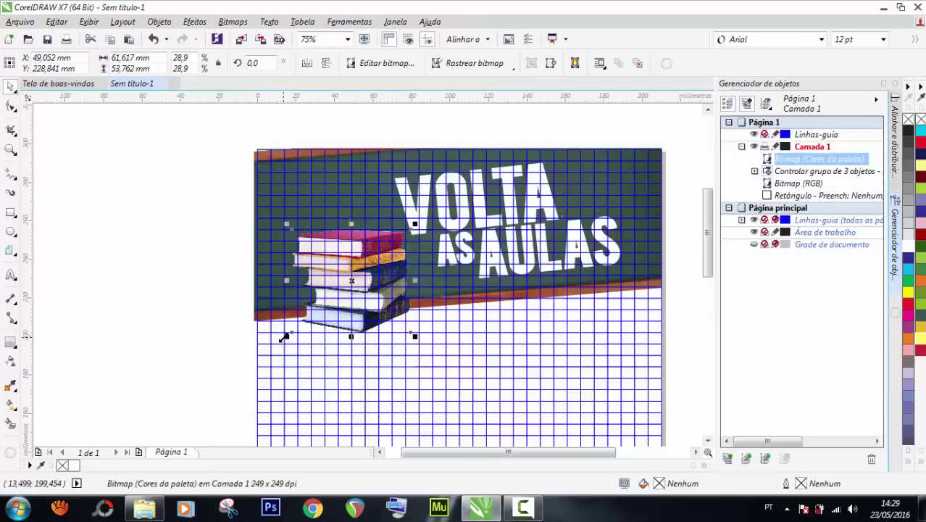
Place the books at the chalkboard banner's left end, overlapping its lower edge.
{"action": "left_click_drag", "start_coordinate": [356, 280], "coordinate": [339, 289]}
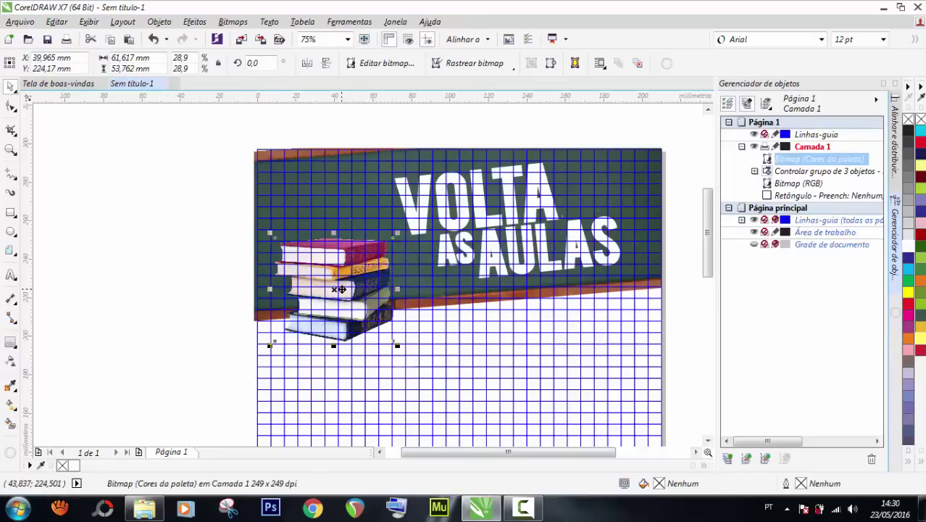
{"action": "left_click_drag", "start_coordinate": [340, 289], "coordinate": [341, 289]}
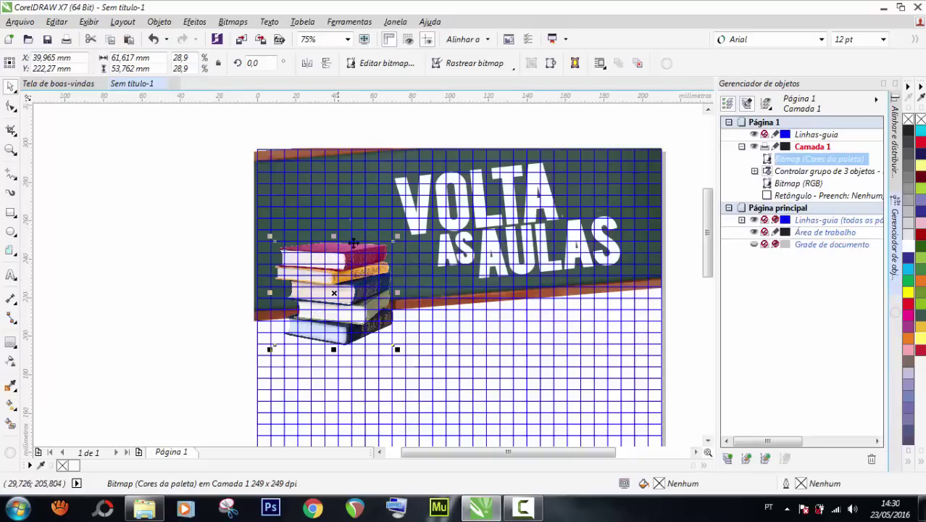
{"action": "scroll", "coordinate": [340, 251], "scroll_direction": "down", "scroll_amount": 2}
{"action": "scroll", "coordinate": [335, 257], "scroll_direction": "up", "scroll_amount": 2}
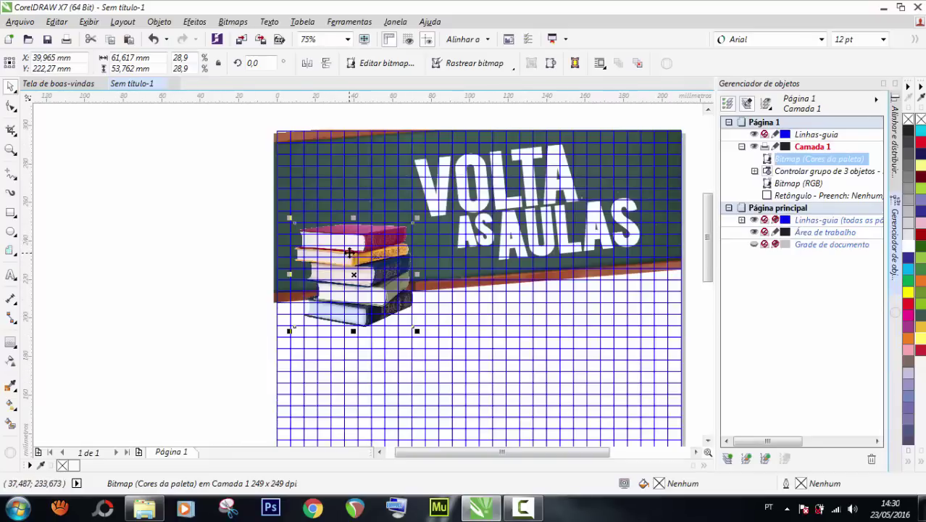
{"action": "left_click_drag", "start_coordinate": [349, 251], "coordinate": [331, 248]}
{"action": "left_click", "coordinate": [218, 243]}
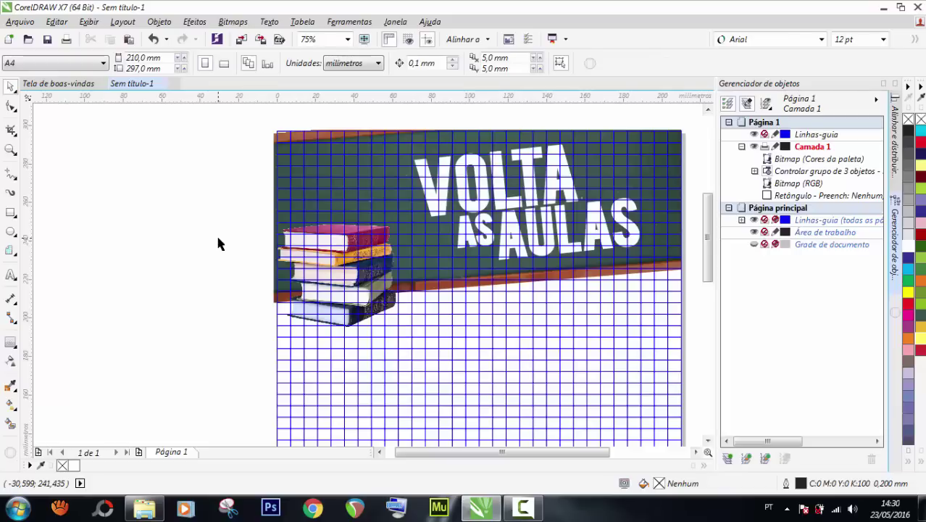
Fit the page in view and enlarge the VOLTA AS AULAS title group slightly.
{"action": "scroll", "coordinate": [248, 221], "scroll_direction": "down", "scroll_amount": 1}
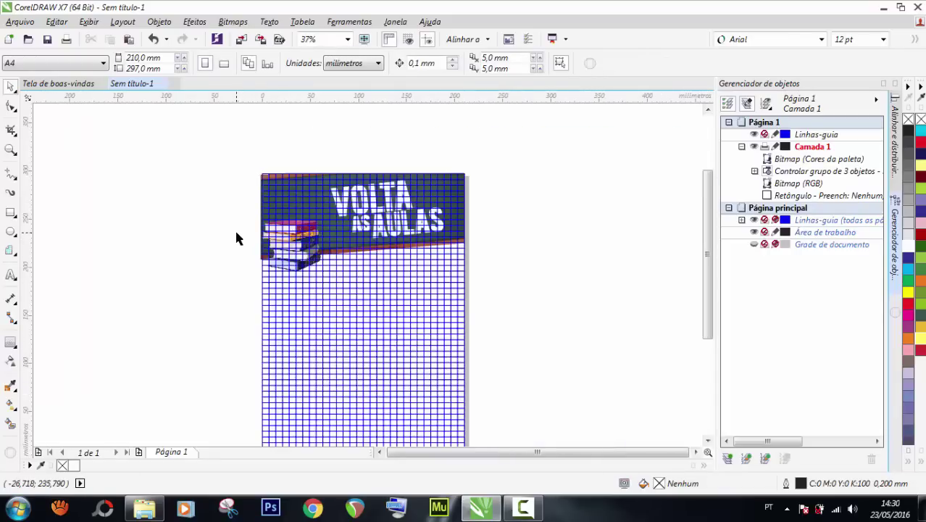
{"action": "scroll", "coordinate": [234, 229], "scroll_direction": "up", "scroll_amount": 1}
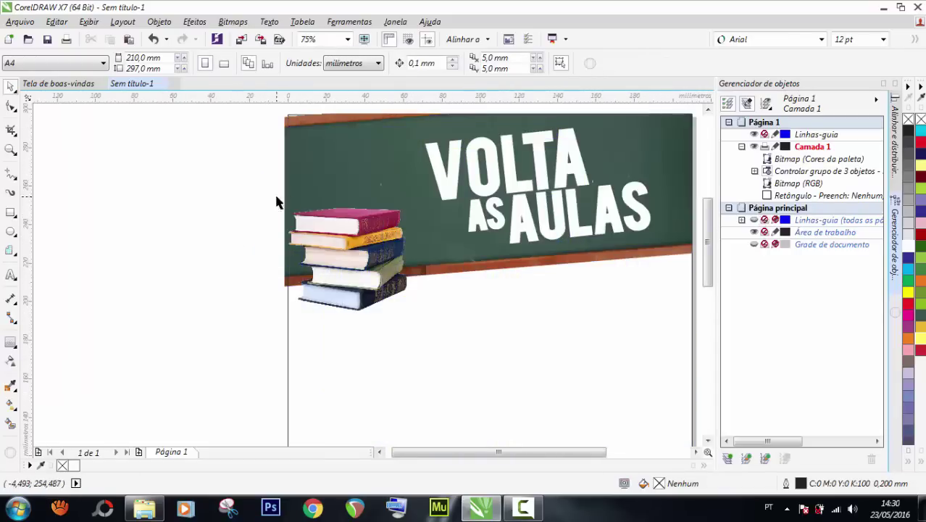
{"action": "scroll", "coordinate": [276, 227], "scroll_direction": "down", "scroll_amount": 1}
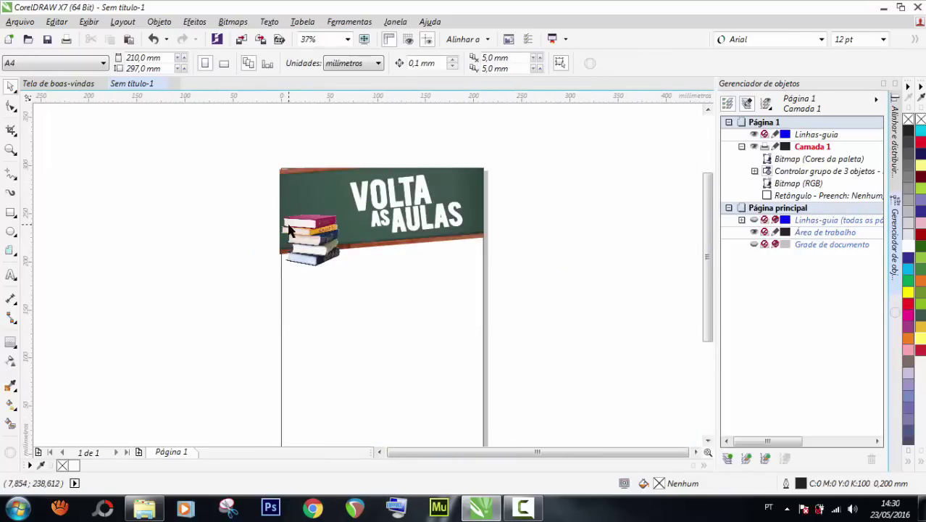
{"action": "scroll", "coordinate": [288, 229], "scroll_direction": "down", "scroll_amount": 1}
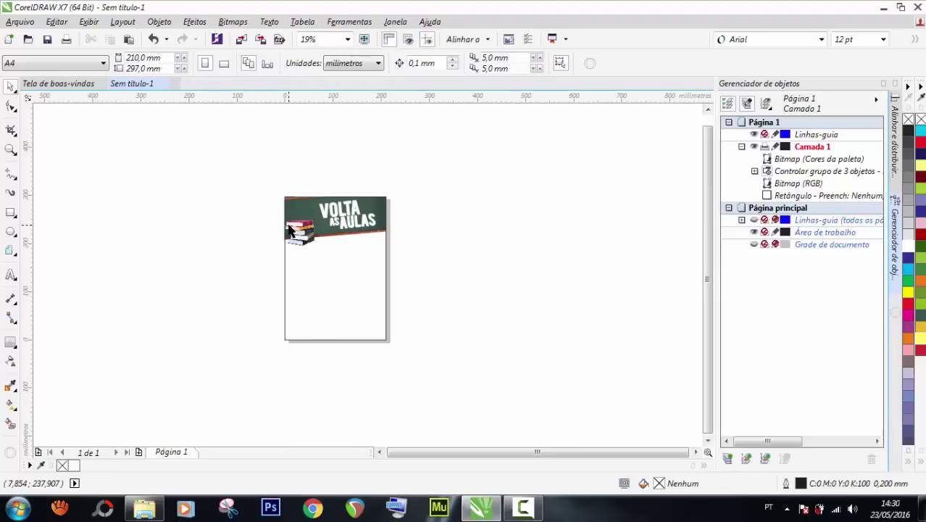
{"action": "double_click", "coordinate": [11, 148]}
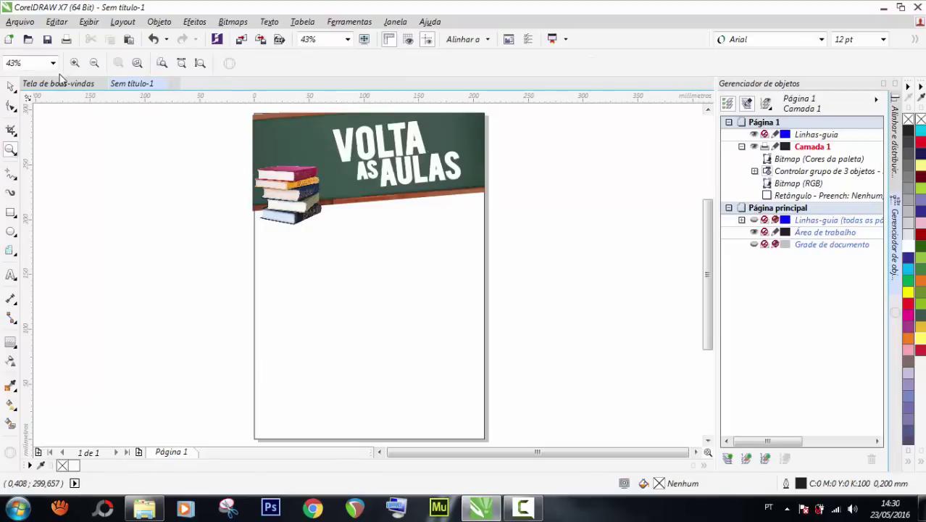
{"action": "left_click", "coordinate": [11, 86]}
{"action": "left_click", "coordinate": [394, 176]}
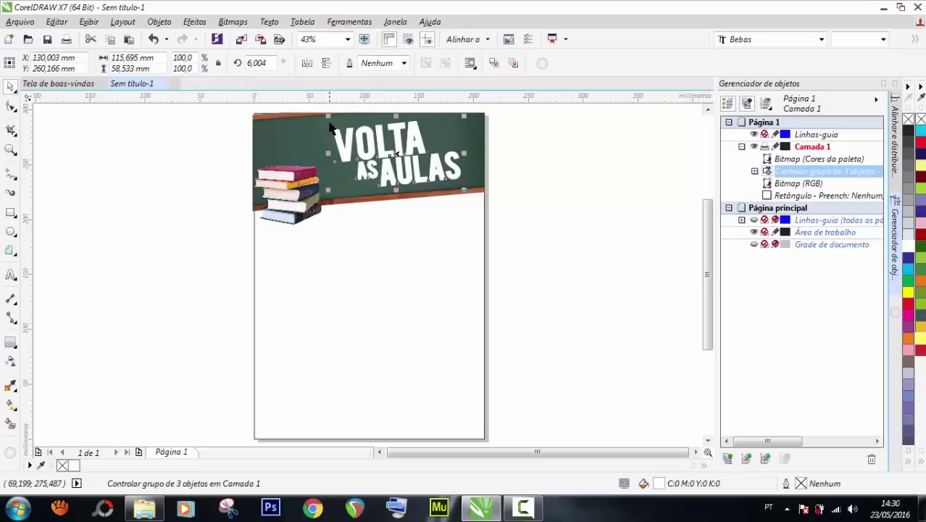
{"action": "left_click_drag", "start_coordinate": [327, 116], "coordinate": [320, 110]}
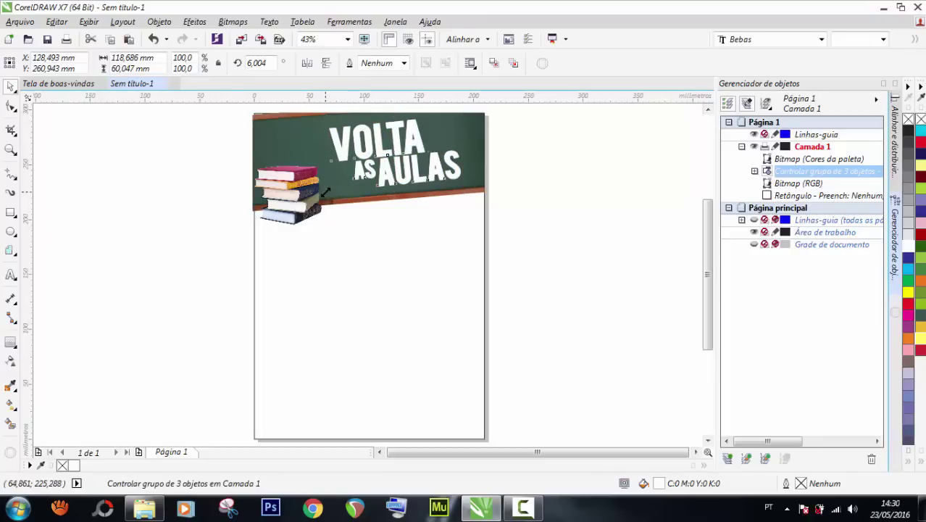
Finish sizing the title to 122,528 × 61,99 mm and nudge the books right.
{"action": "left_click_drag", "start_coordinate": [325, 191], "coordinate": [319, 195]}
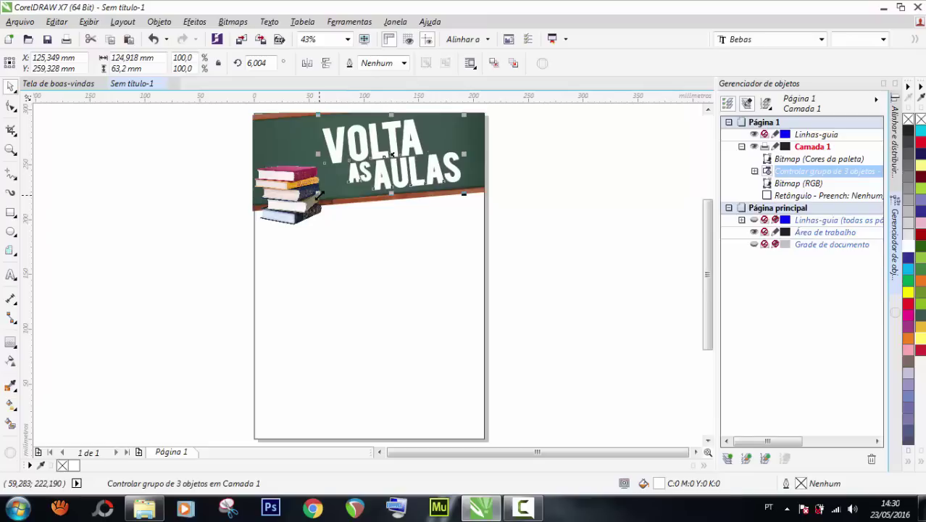
{"action": "scroll", "coordinate": [321, 190], "scroll_direction": "up", "scroll_amount": 2}
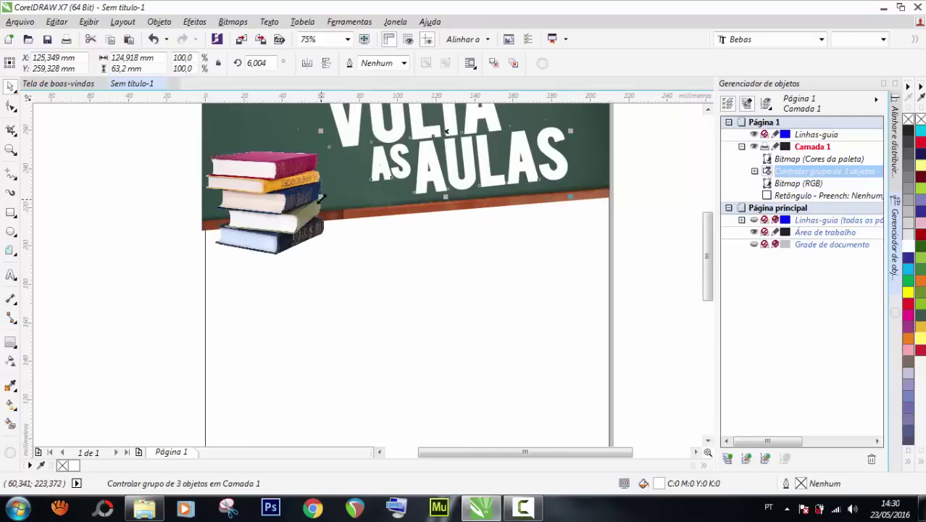
{"action": "left_click_drag", "start_coordinate": [324, 193], "coordinate": [327, 195]}
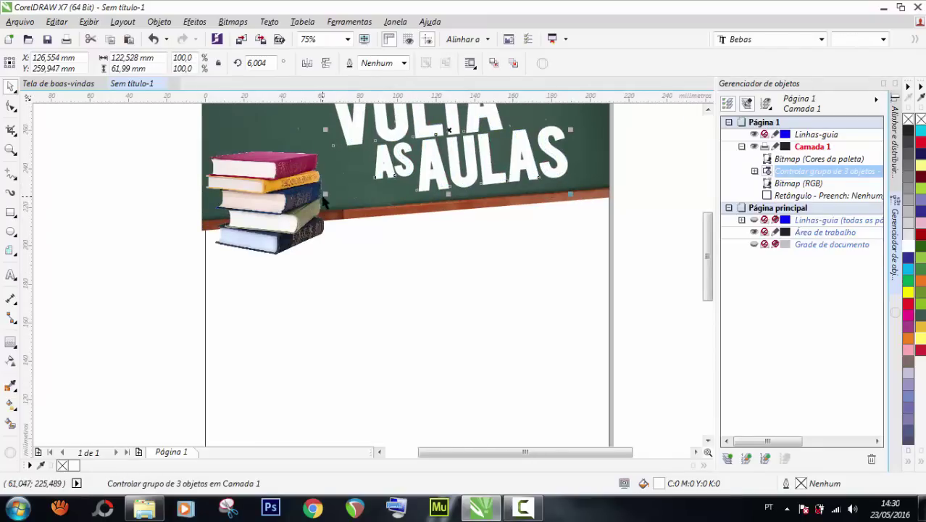
{"action": "scroll", "coordinate": [275, 201], "scroll_direction": "down", "scroll_amount": 2}
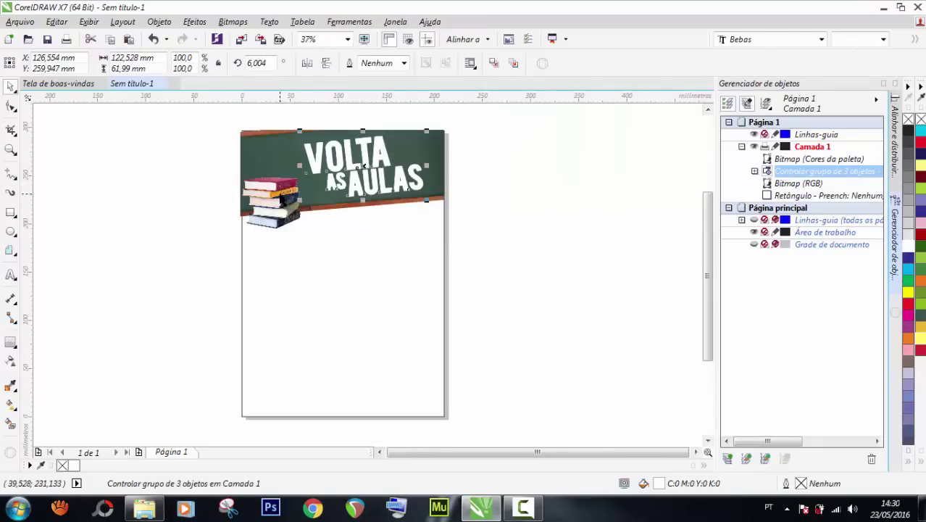
{"action": "left_click", "coordinate": [279, 201]}
{"action": "left_click_drag", "start_coordinate": [280, 200], "coordinate": [282, 201]}
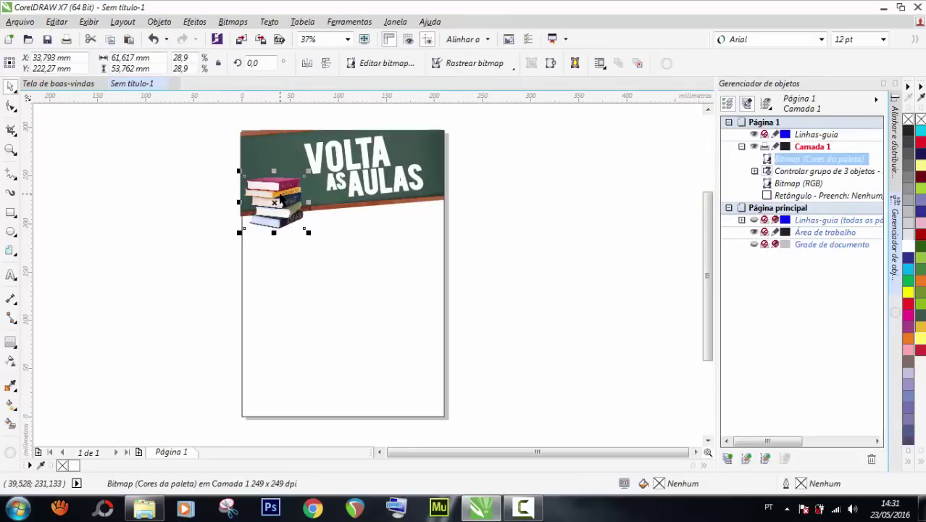
Fill the page-sized background rectangle gold (R237 G184 B44) and remove its outline.
{"action": "left_click", "coordinate": [188, 226]}
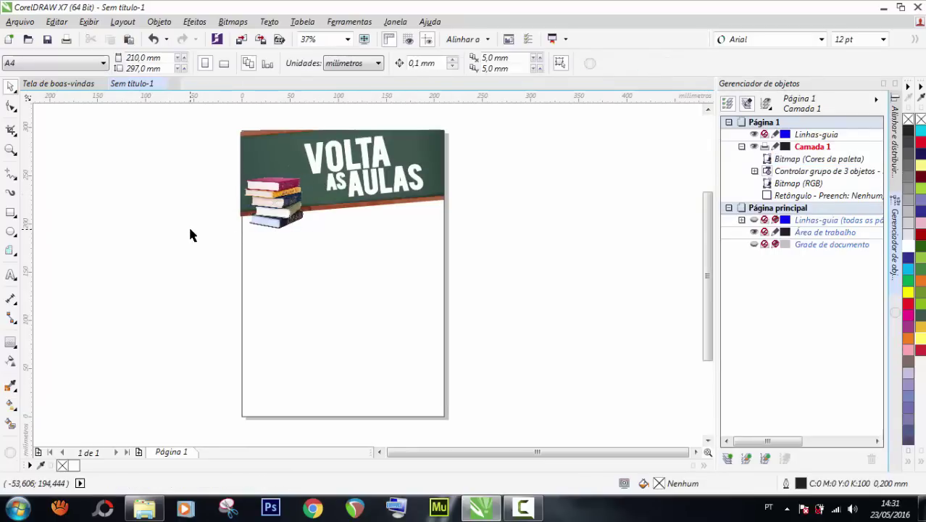
{"action": "left_click", "coordinate": [371, 315]}
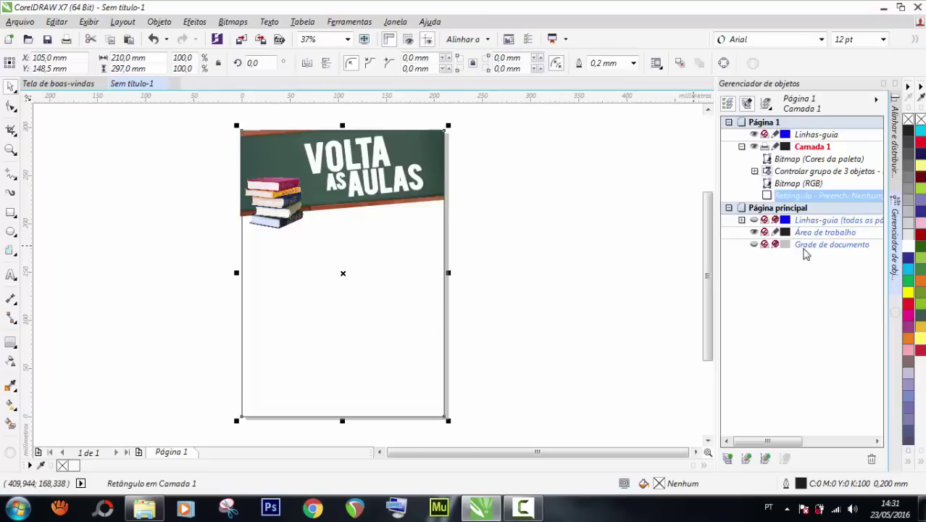
{"action": "left_click", "coordinate": [921, 169]}
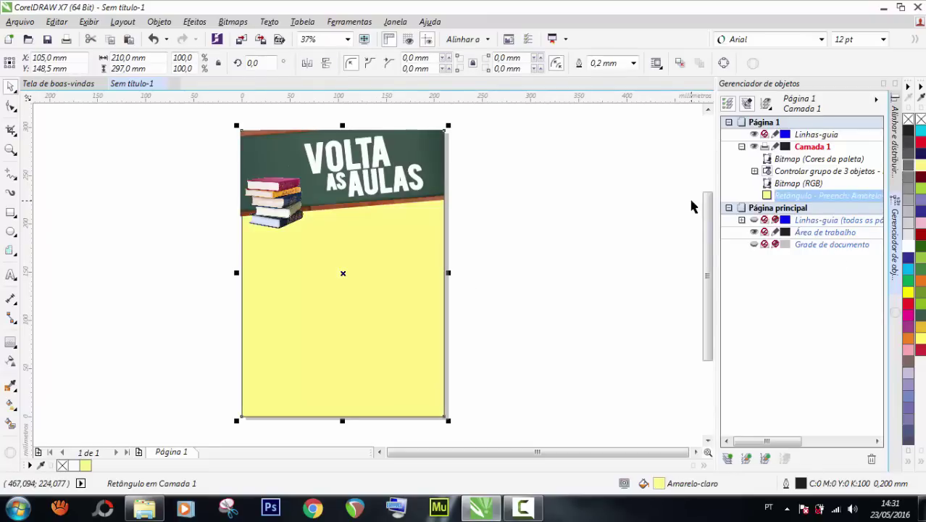
{"action": "left_click", "coordinate": [910, 294]}
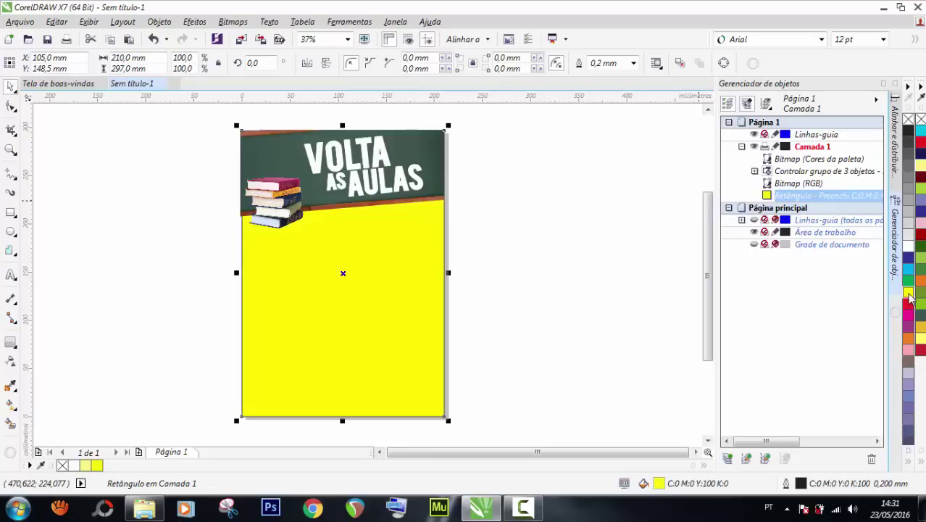
{"action": "left_click", "coordinate": [922, 339]}
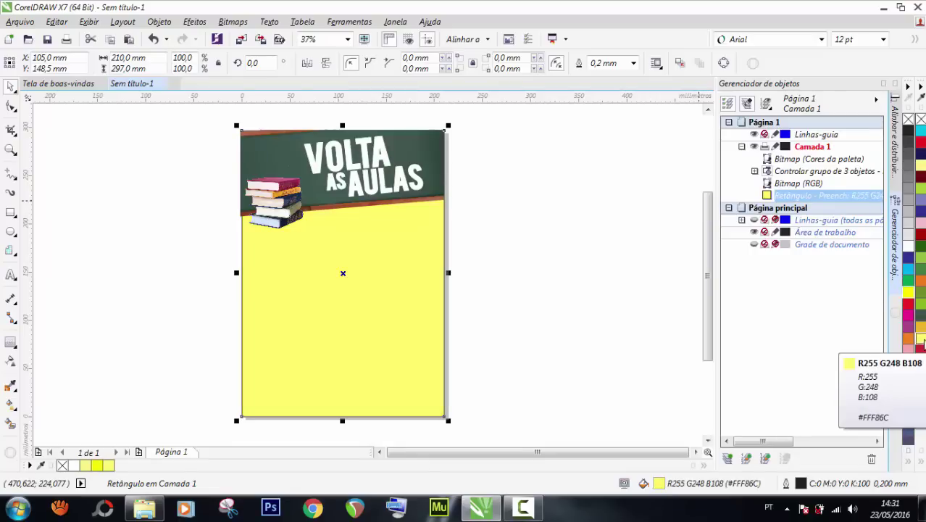
{"action": "left_click", "coordinate": [923, 330]}
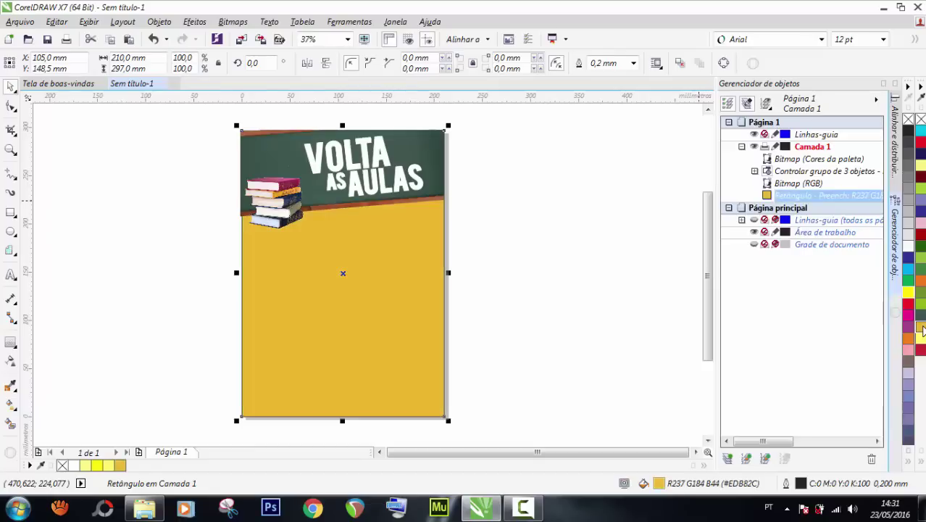
{"action": "right_click", "coordinate": [64, 466]}
{"action": "key", "text": "g"}
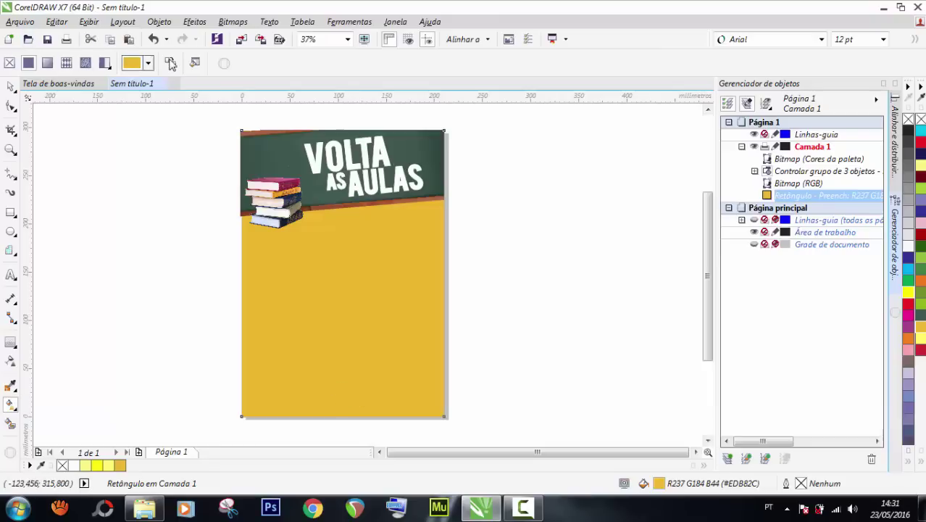
Give the background an elliptical radial gradient and enlarge it to a larger circle.
{"action": "left_click", "coordinate": [46, 63]}
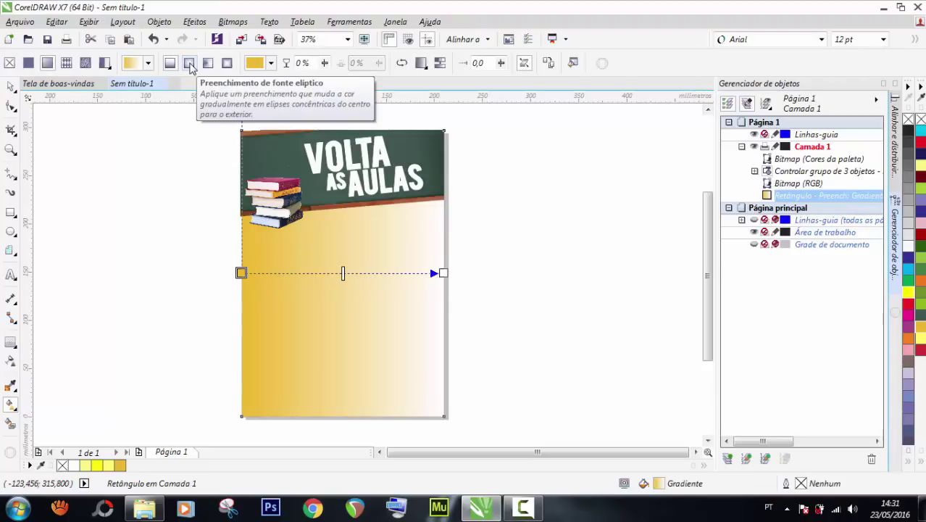
{"action": "left_click", "coordinate": [189, 64]}
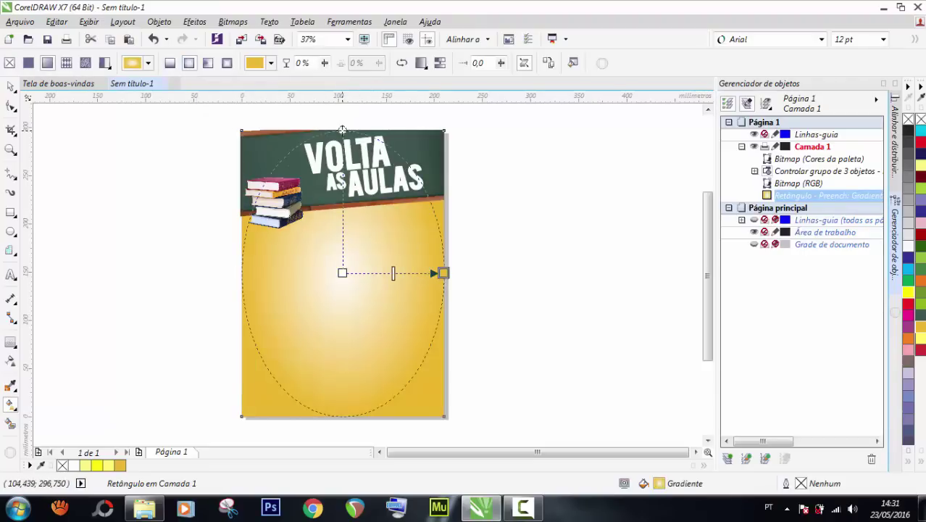
{"action": "left_click_drag", "start_coordinate": [343, 129], "coordinate": [342, 172]}
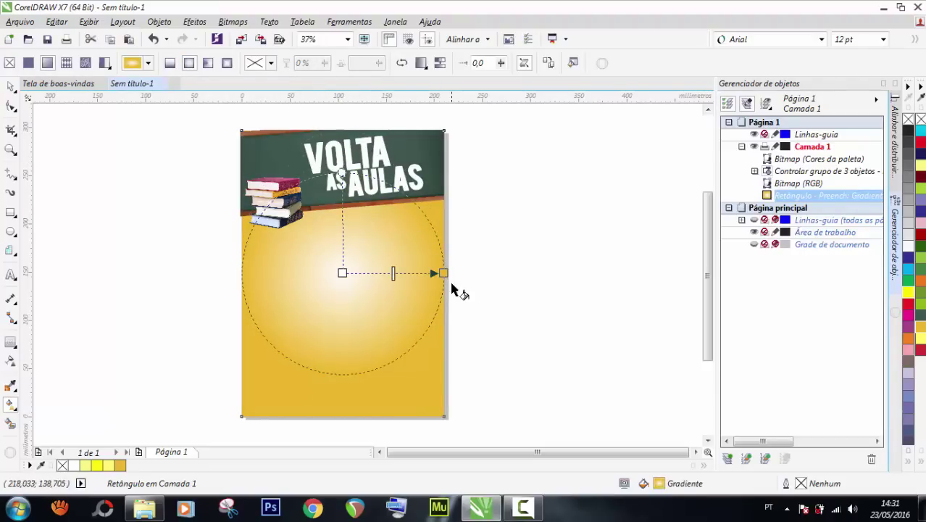
{"action": "left_click_drag", "start_coordinate": [443, 272], "coordinate": [459, 273]}
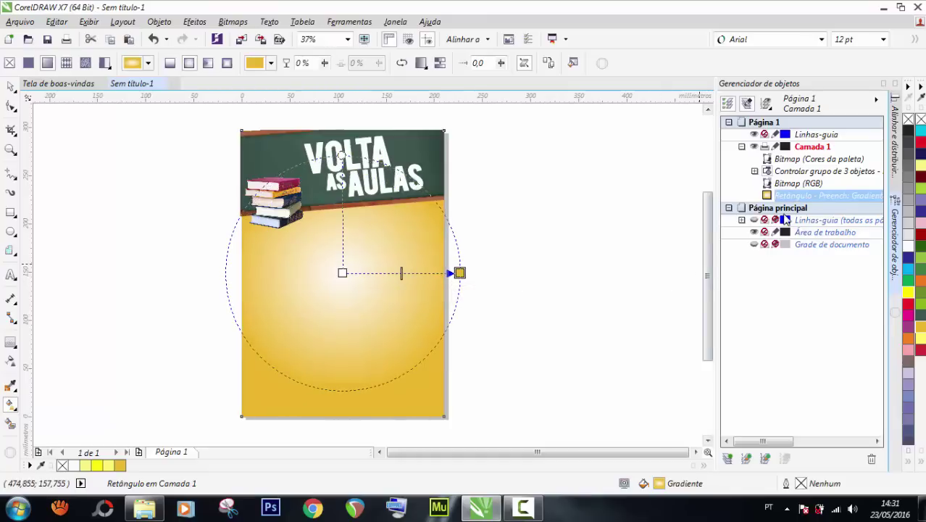
Colour the gradient bright yellow at the centre fading to gold at the edges.
{"action": "left_click_drag", "start_coordinate": [921, 343], "coordinate": [460, 273]}
{"action": "left_click_drag", "start_coordinate": [922, 346], "coordinate": [340, 281]}
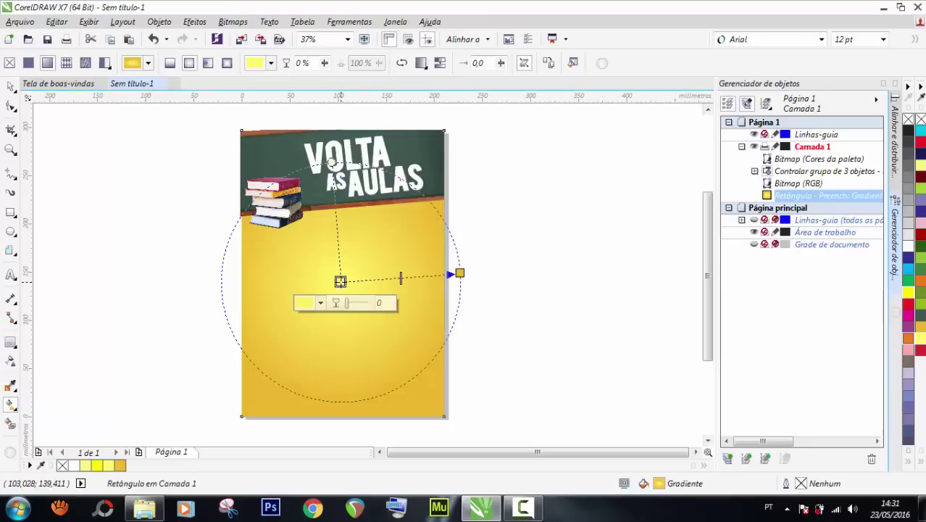
{"action": "left_click_drag", "start_coordinate": [339, 282], "coordinate": [342, 273]}
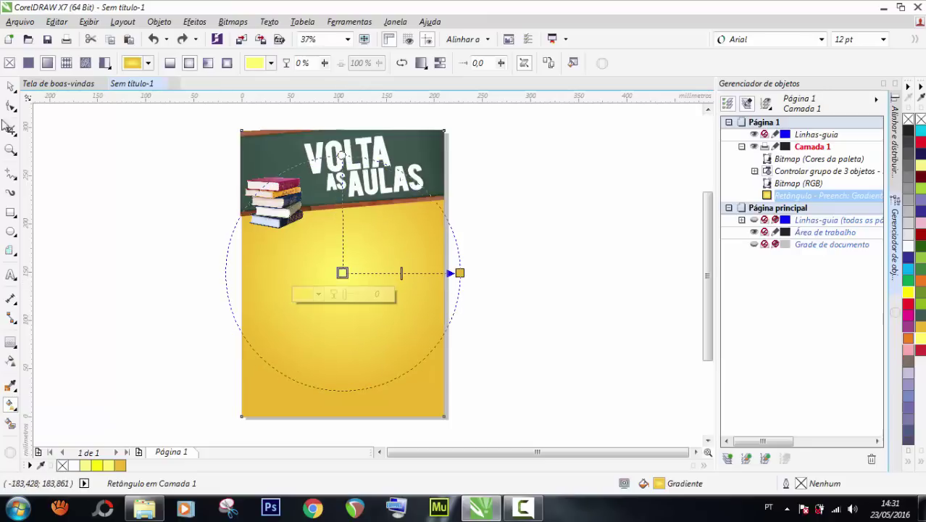
{"action": "left_click", "coordinate": [10, 86]}
{"action": "left_click", "coordinate": [160, 200]}
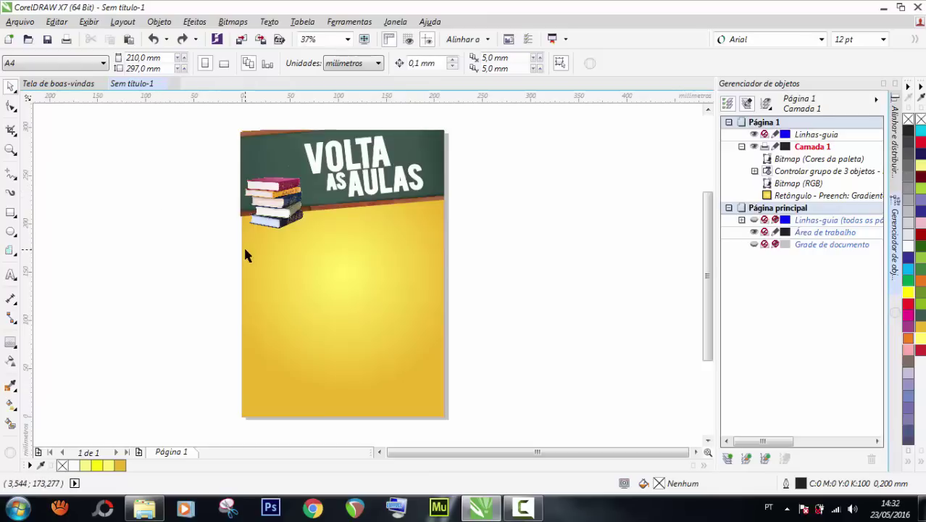
{"action": "scroll", "coordinate": [380, 228], "scroll_direction": "down", "scroll_amount": 2}
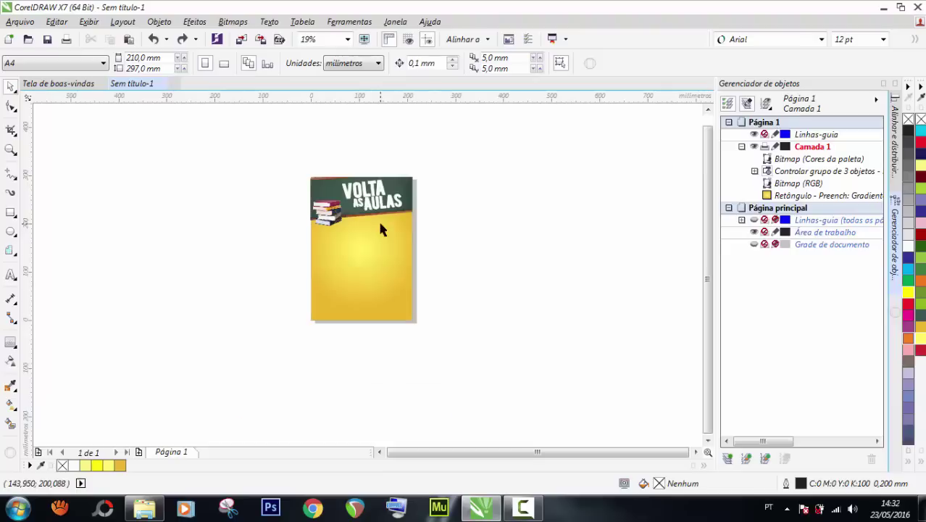
{"action": "scroll", "coordinate": [332, 265], "scroll_direction": "up", "scroll_amount": 2}
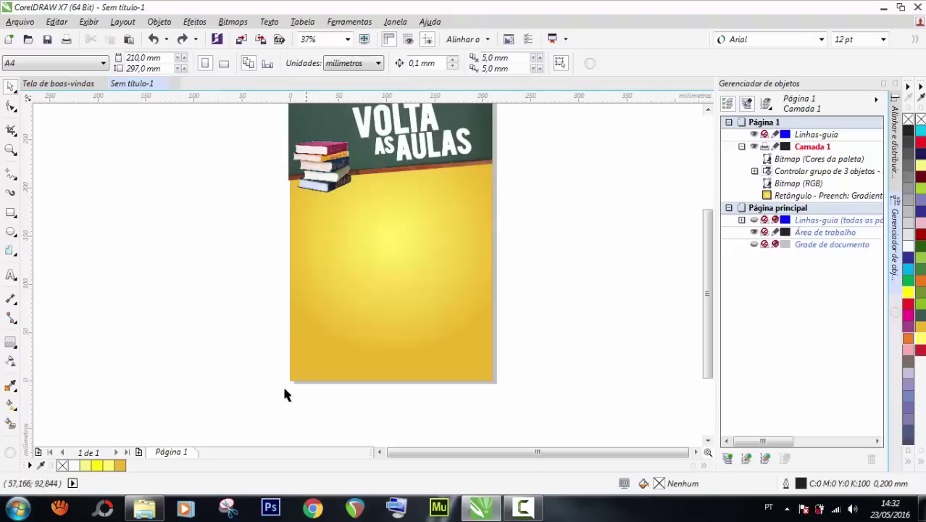
In the PAPELARIA folder, select JU-B01, BL-01 and ExibirZoom (1)-600x600 together.
{"action": "left_click", "coordinate": [144, 508]}
{"action": "left_click", "coordinate": [303, 309]}
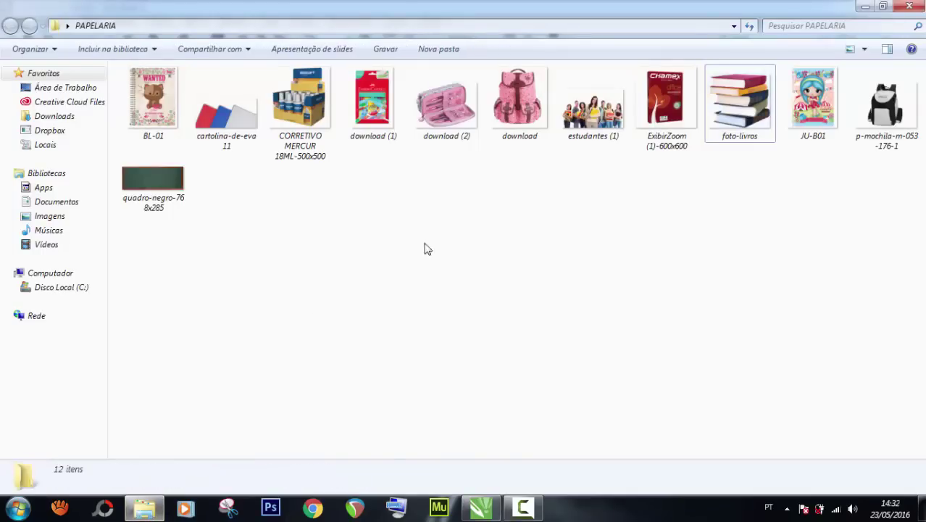
{"action": "left_click", "coordinate": [801, 99]}
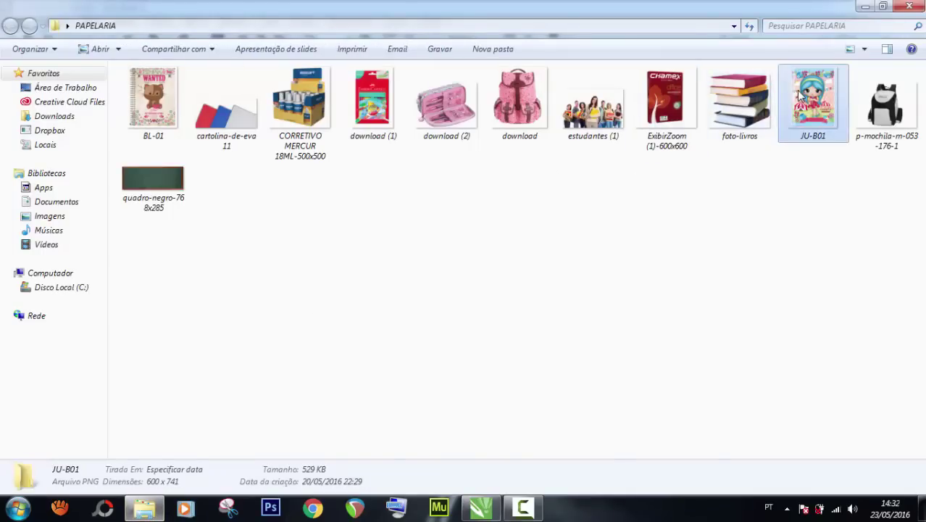
{"action": "left_click", "coordinate": [157, 105], "text": "ctrl"}
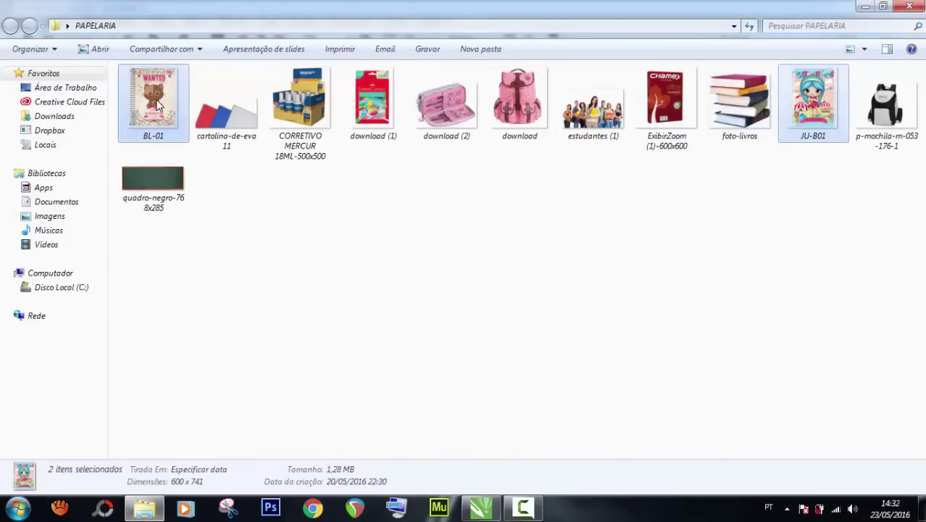
{"action": "left_click", "coordinate": [665, 102], "text": "ctrl"}
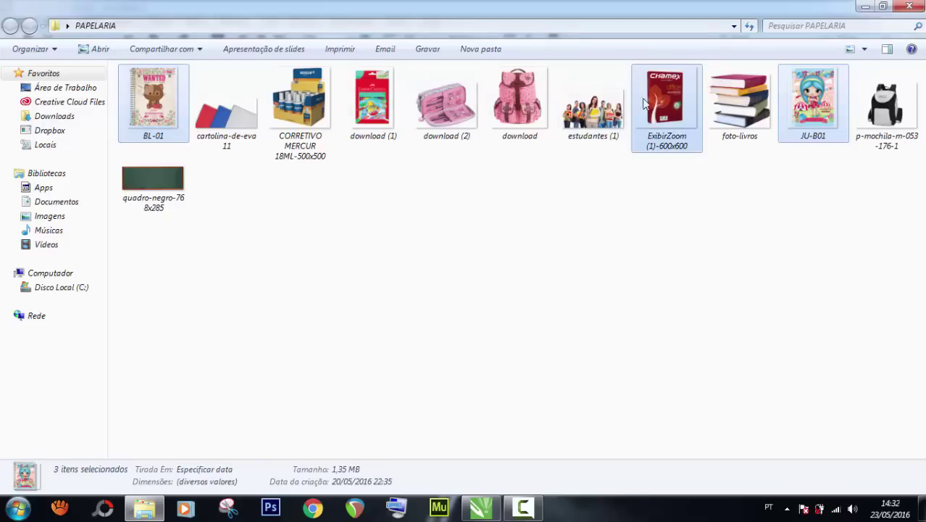
Drop the three product images into the flyer and spread them apart.
{"action": "left_click_drag", "start_coordinate": [659, 109], "coordinate": [447, 262]}
{"action": "scroll", "coordinate": [226, 258], "scroll_direction": "down", "scroll_amount": 3}
{"action": "left_click_drag", "start_coordinate": [215, 273], "coordinate": [304, 382]}
{"action": "left_click_drag", "start_coordinate": [156, 251], "coordinate": [560, 353]}
Shrink the girl notebook, WANTED notebook and Chamex pack images beside the page.
{"action": "left_click_drag", "start_coordinate": [293, 353], "coordinate": [263, 312]}
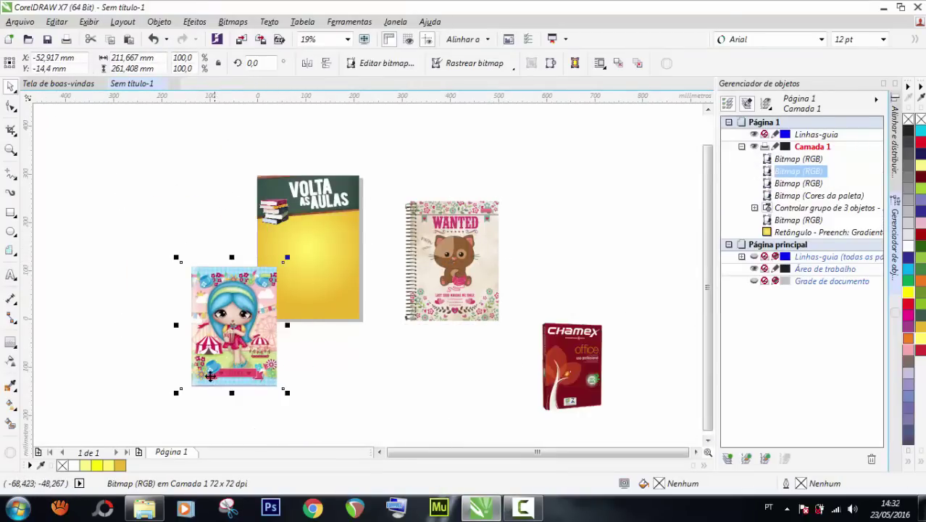
{"action": "left_click_drag", "start_coordinate": [181, 388], "coordinate": [234, 322]}
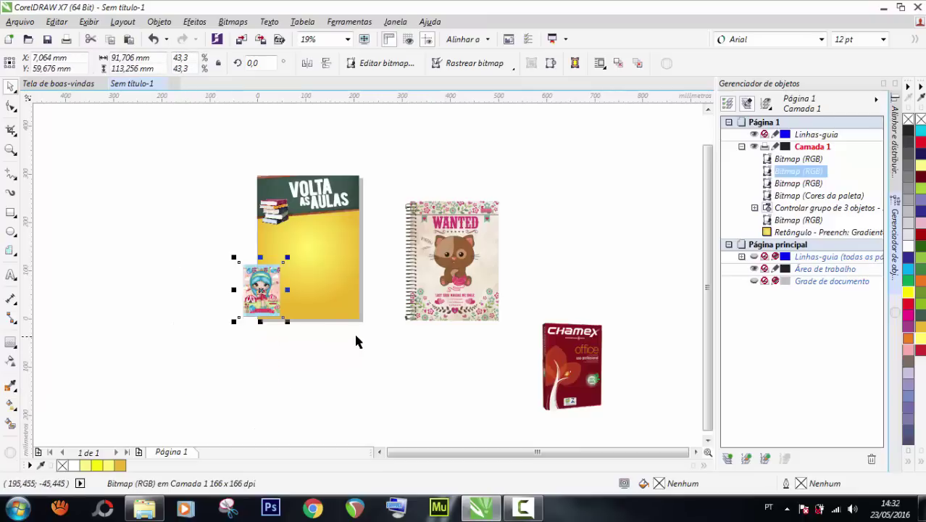
{"action": "left_click_drag", "start_coordinate": [449, 279], "coordinate": [373, 308]}
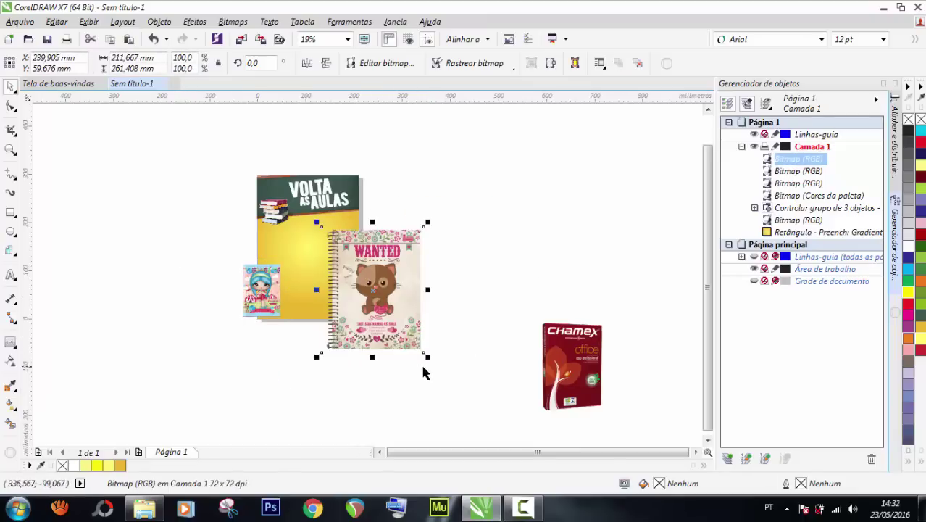
{"action": "left_click_drag", "start_coordinate": [428, 359], "coordinate": [403, 329]}
{"action": "left_click_drag", "start_coordinate": [568, 381], "coordinate": [465, 317]}
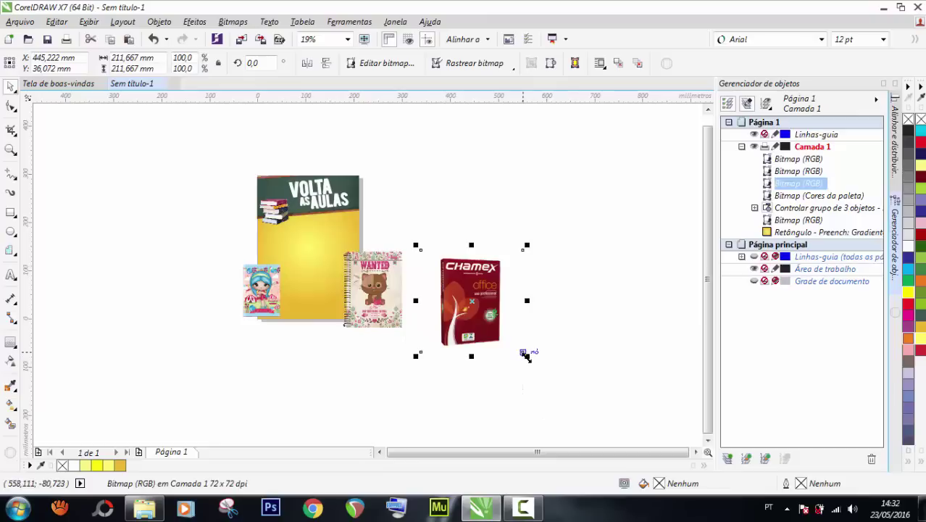
{"action": "left_click_drag", "start_coordinate": [526, 355], "coordinate": [501, 330]}
Place both notebooks on the yellow area and the Chamex pack just right of the page.
{"action": "scroll", "coordinate": [252, 287], "scroll_direction": "up", "scroll_amount": 1}
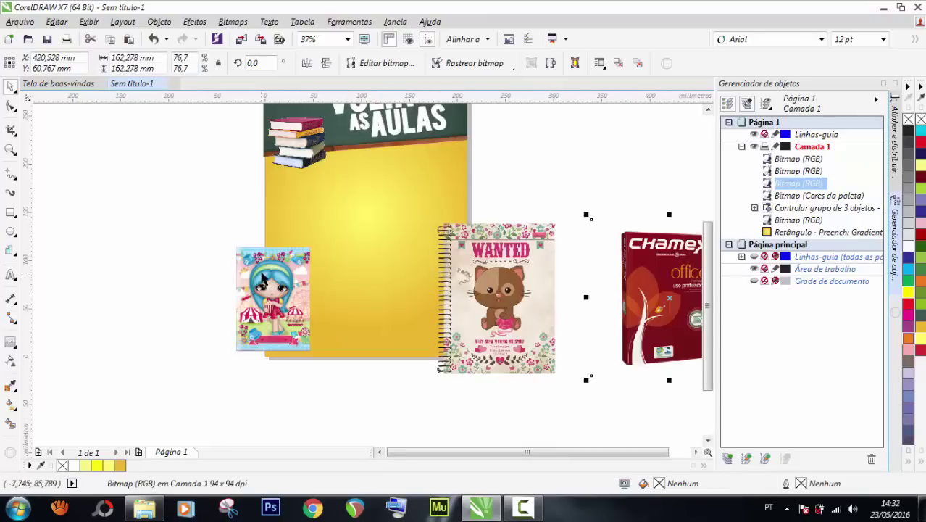
{"action": "left_click_drag", "start_coordinate": [263, 279], "coordinate": [308, 203]}
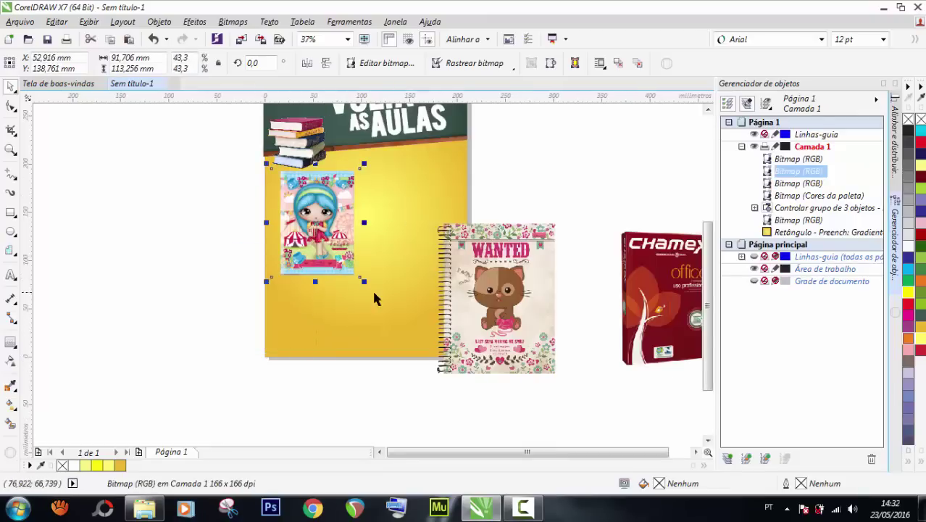
{"action": "left_click_drag", "start_coordinate": [493, 304], "coordinate": [428, 247]}
{"action": "left_click_drag", "start_coordinate": [425, 212], "coordinate": [566, 203]}
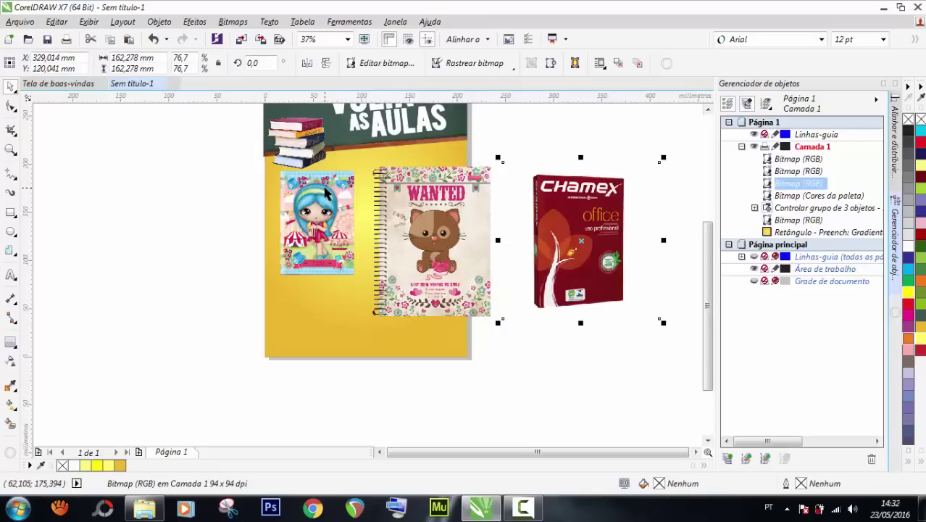
Shrink the WANTED notebook to roughly match the girl notebook's size.
{"action": "scroll", "coordinate": [324, 190], "scroll_direction": "up", "scroll_amount": 2}
{"action": "left_click", "coordinate": [395, 214]}
{"action": "scroll", "coordinate": [395, 214], "scroll_direction": "down", "scroll_amount": 2}
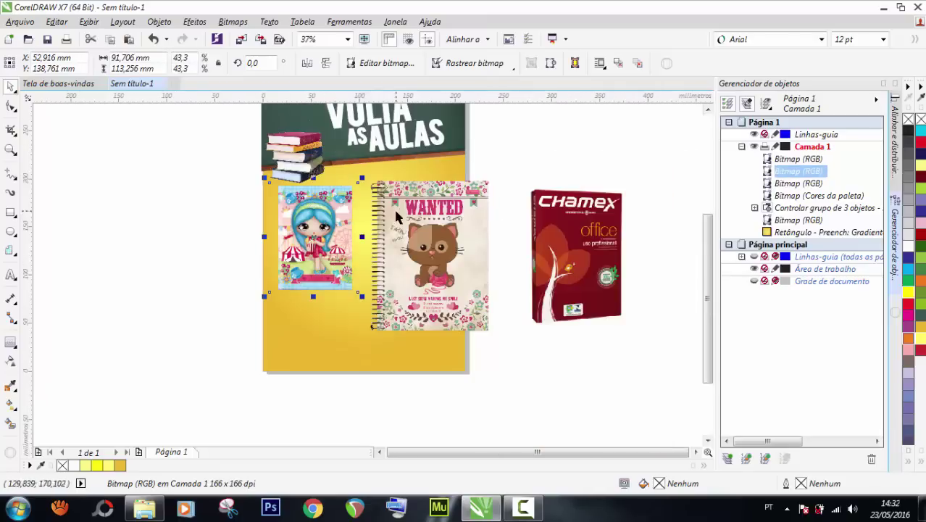
{"action": "left_click", "coordinate": [394, 212]}
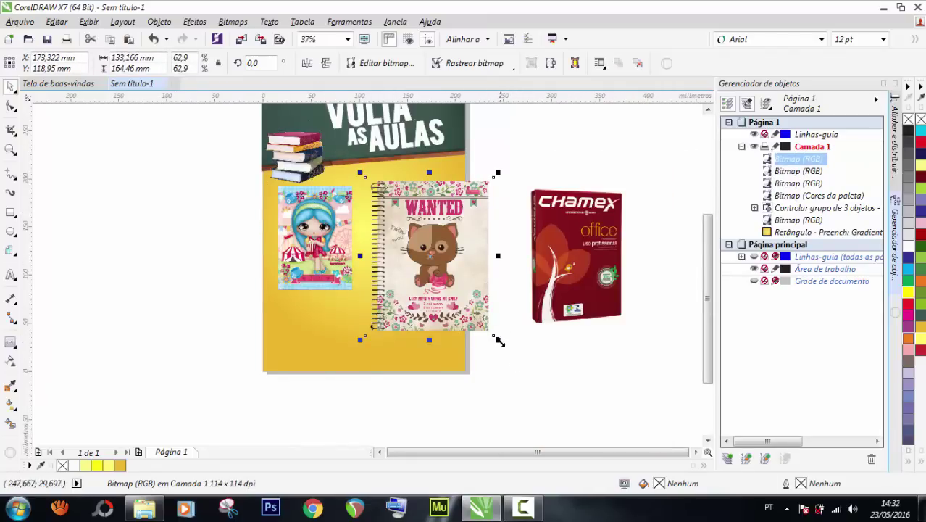
{"action": "left_click_drag", "start_coordinate": [499, 340], "coordinate": [460, 294]}
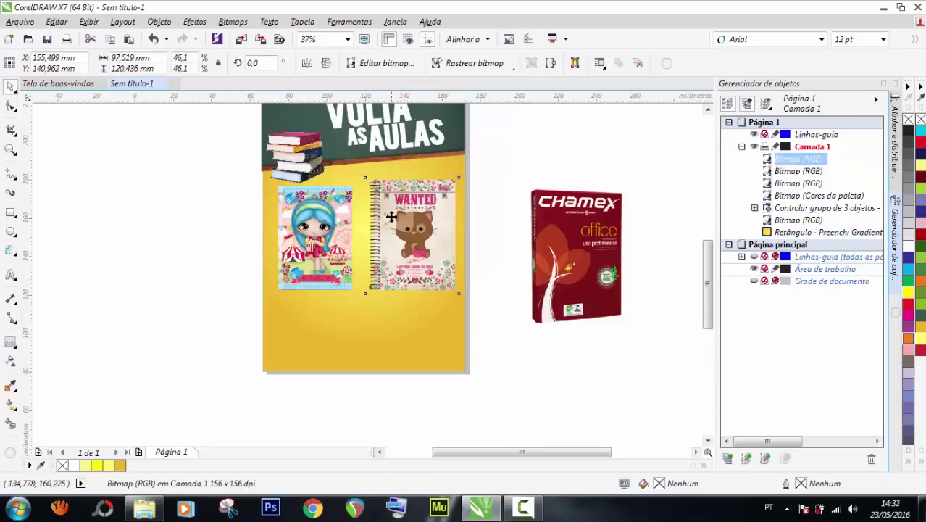
{"action": "scroll", "coordinate": [390, 216], "scroll_direction": "up", "scroll_amount": 2}
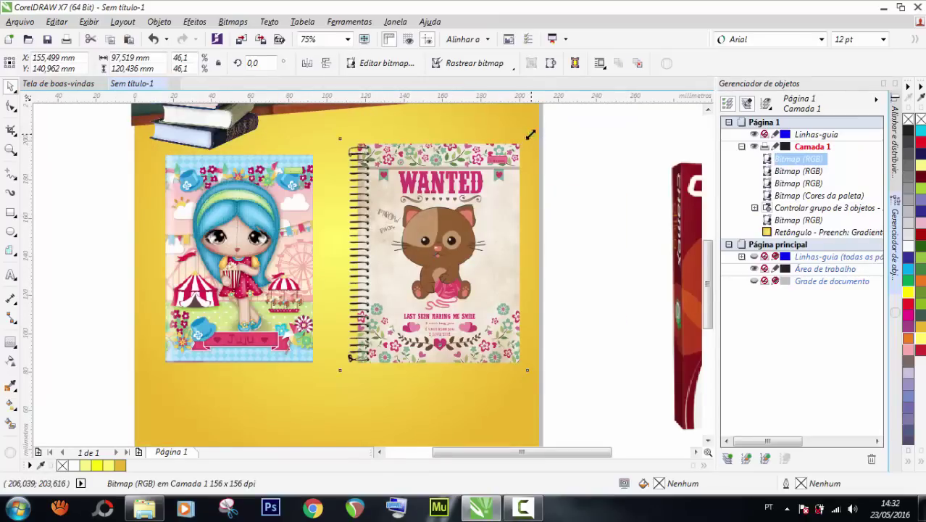
{"action": "left_click_drag", "start_coordinate": [532, 134], "coordinate": [520, 147]}
{"action": "scroll", "coordinate": [345, 131], "scroll_direction": "up", "scroll_amount": 2}
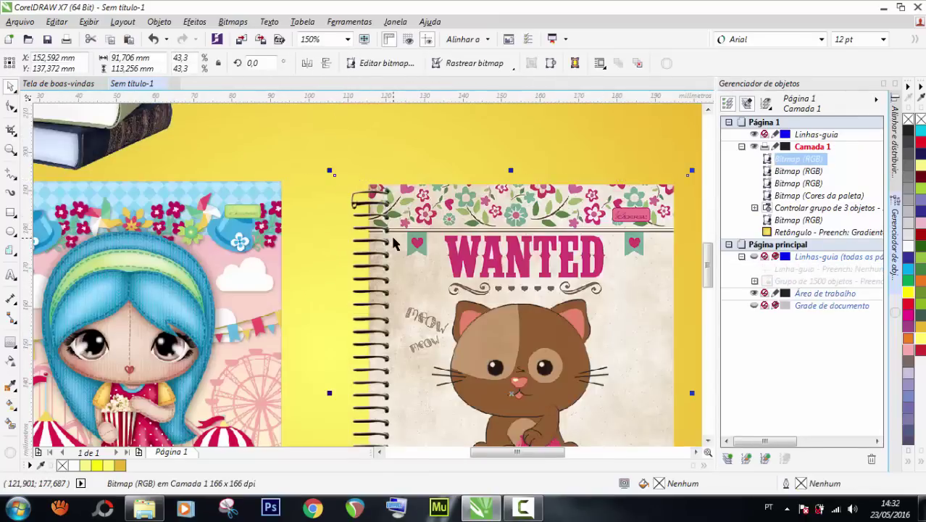
{"action": "scroll", "coordinate": [374, 200], "scroll_direction": "down", "scroll_amount": 2}
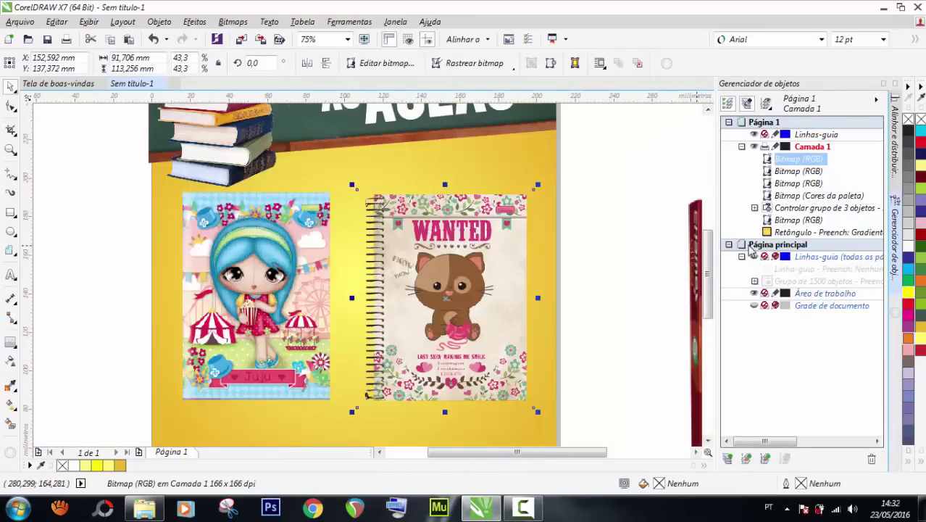
Show the Linhas-guia guideline grid and move the girl notebook to X 48,97, Y 118,646 mm.
{"action": "left_click", "coordinate": [741, 249]}
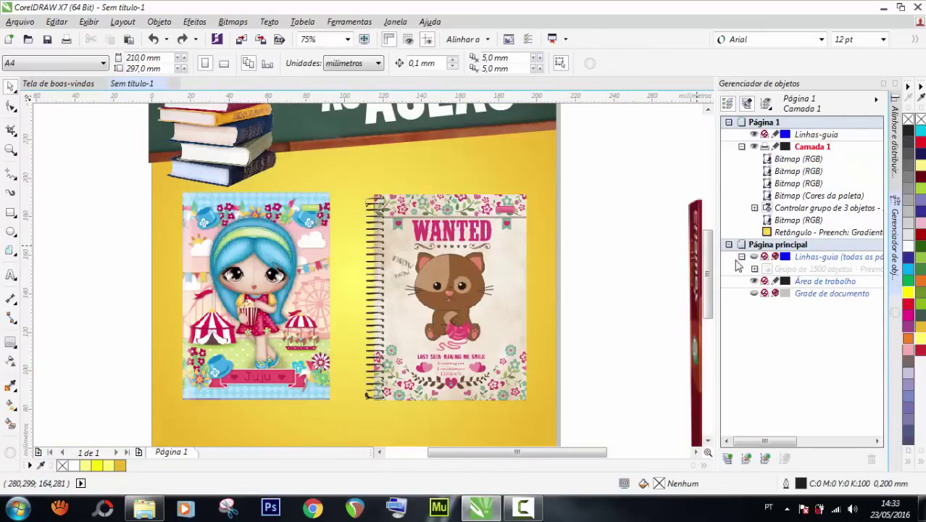
{"action": "left_click", "coordinate": [754, 256]}
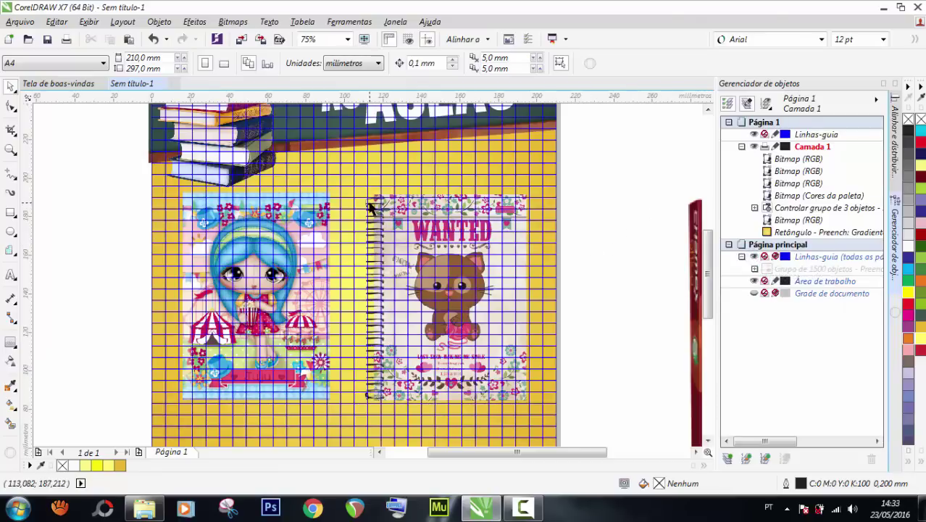
{"action": "scroll", "coordinate": [266, 208], "scroll_direction": "up", "scroll_amount": 2}
{"action": "scroll", "coordinate": [267, 208], "scroll_direction": "down", "scroll_amount": 2}
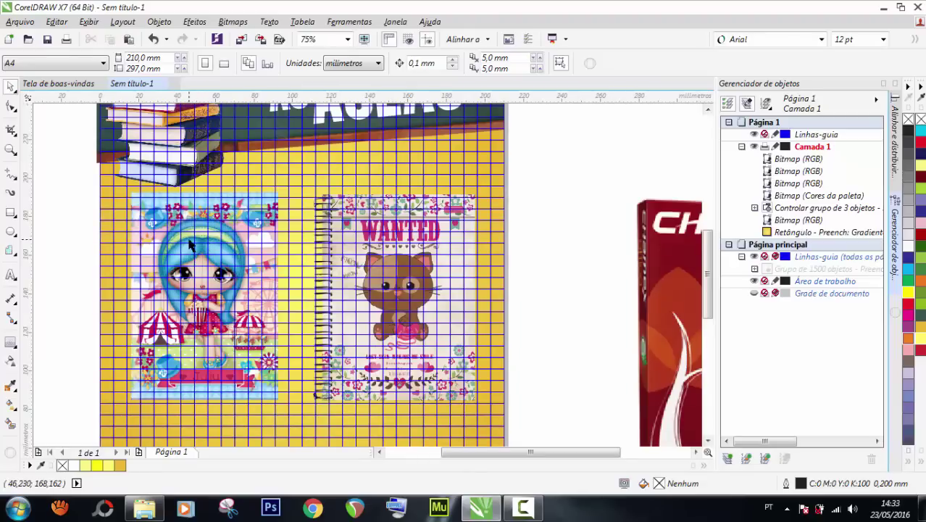
{"action": "left_click_drag", "start_coordinate": [184, 230], "coordinate": [177, 265]}
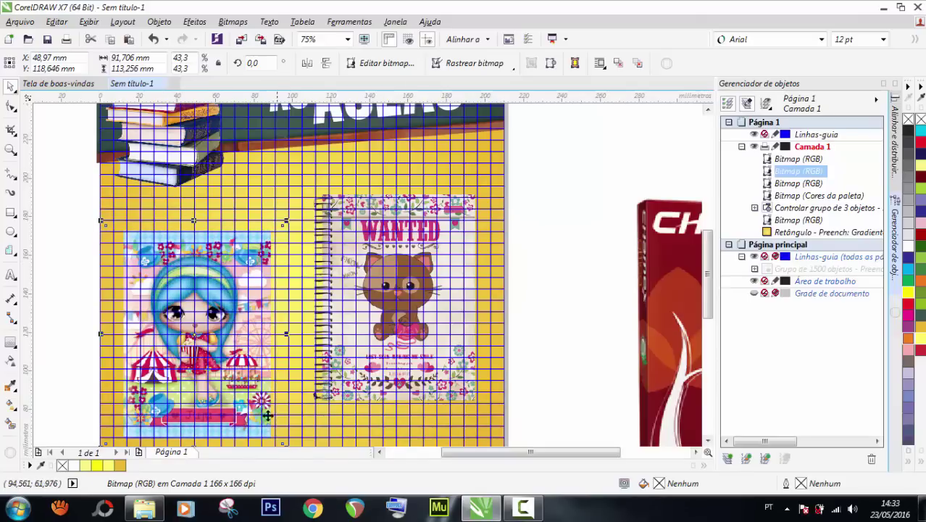
Shrink the girl notebook image with several corner-handle drags.
{"action": "scroll", "coordinate": [225, 347], "scroll_direction": "down", "scroll_amount": 2}
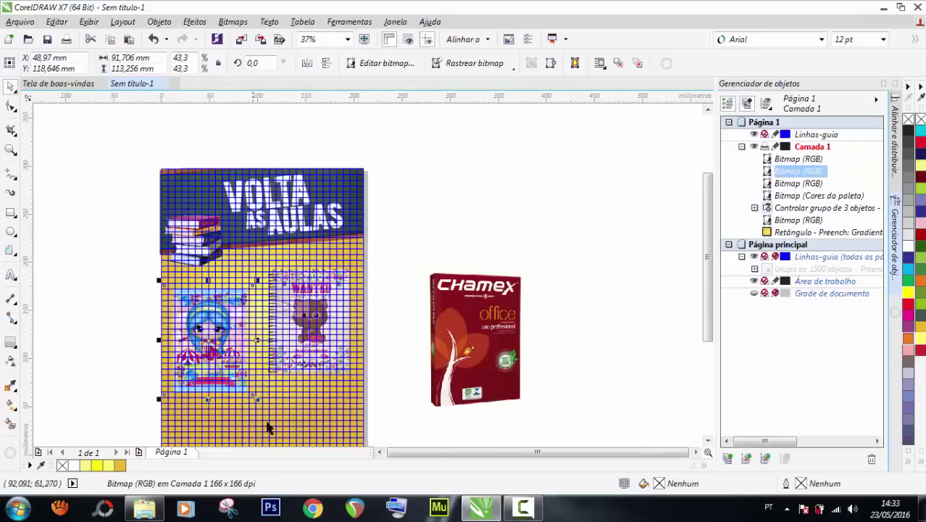
{"action": "left_click_drag", "start_coordinate": [258, 399], "coordinate": [227, 352]}
{"action": "scroll", "coordinate": [164, 286], "scroll_direction": "up", "scroll_amount": 2}
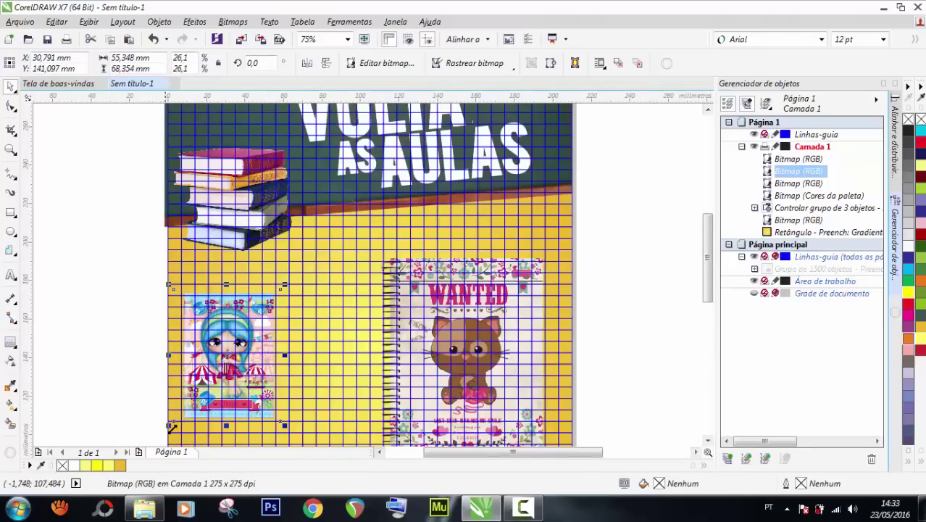
{"action": "left_click_drag", "start_coordinate": [169, 425], "coordinate": [177, 418]}
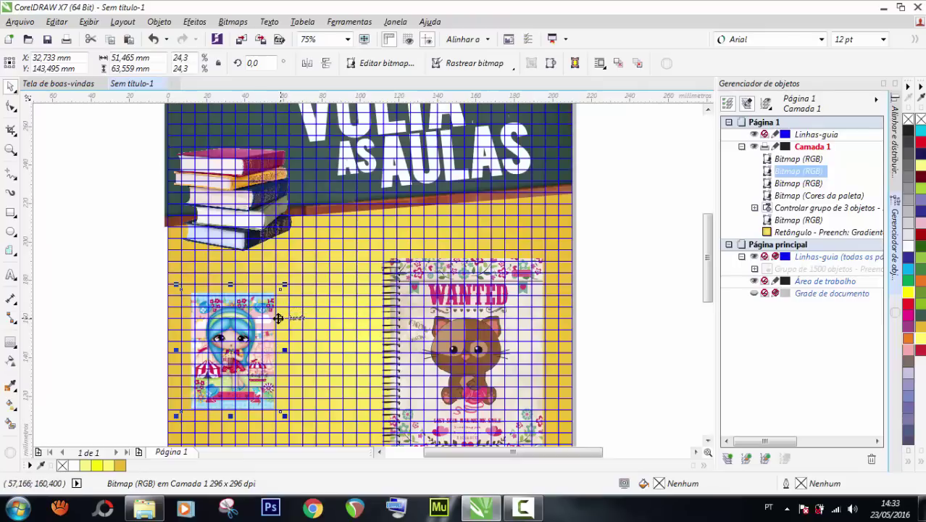
{"action": "left_click_drag", "start_coordinate": [176, 415], "coordinate": [193, 401]}
Scale the girl notebook to 17.1% and nudge it beside the WANTED notebook.
{"action": "scroll", "coordinate": [184, 412], "scroll_direction": "up", "scroll_amount": 2}
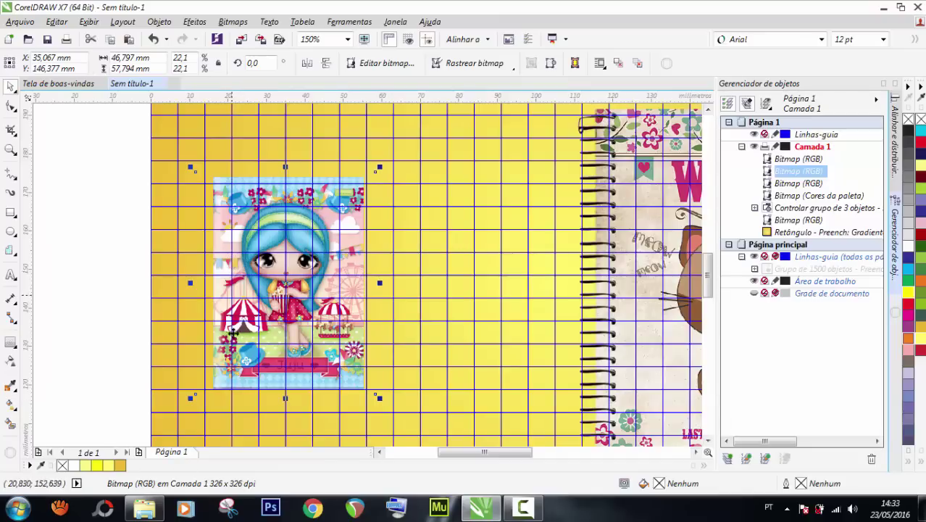
{"action": "scroll", "coordinate": [226, 313], "scroll_direction": "down", "scroll_amount": 4}
{"action": "scroll", "coordinate": [221, 341], "scroll_direction": "down", "scroll_amount": 2}
{"action": "scroll", "coordinate": [221, 364], "scroll_direction": "up", "scroll_amount": 2}
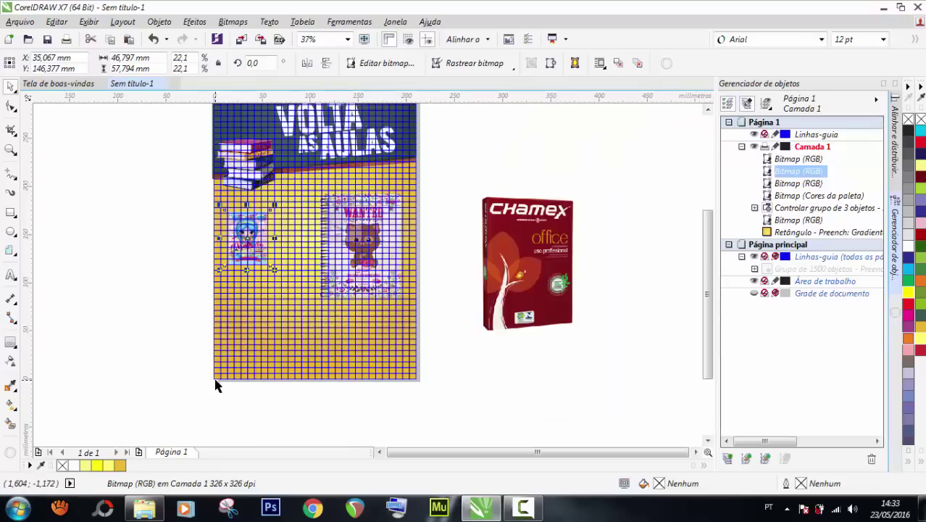
{"action": "scroll", "coordinate": [221, 239], "scroll_direction": "up", "scroll_amount": 2}
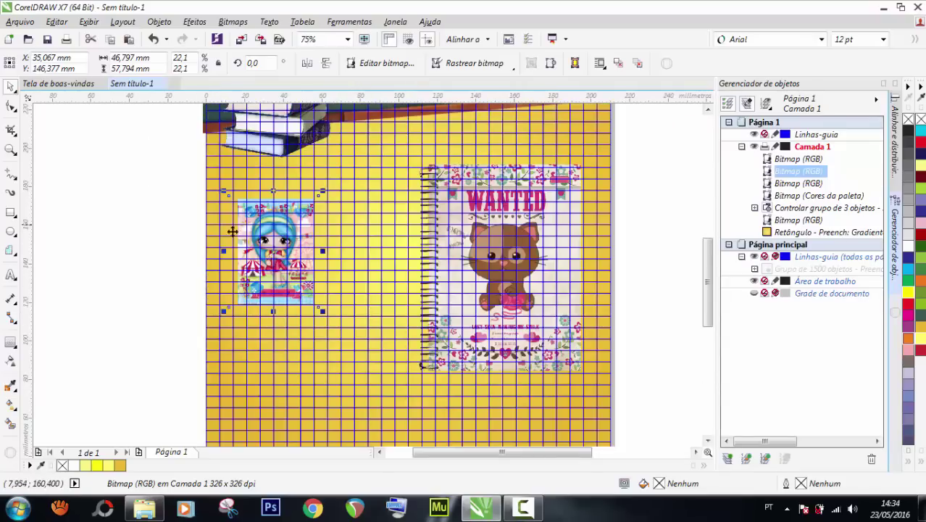
{"action": "left_click_drag", "start_coordinate": [216, 383], "coordinate": [250, 333]}
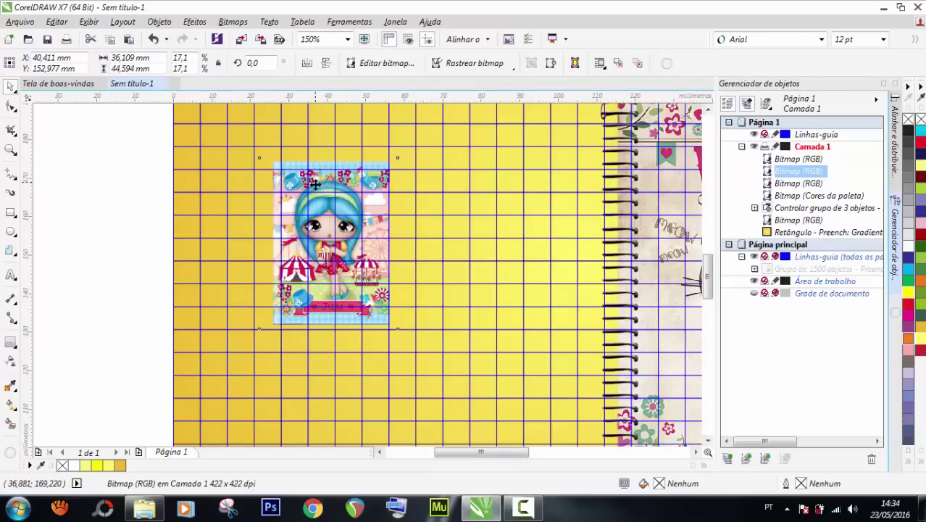
{"action": "left_click_drag", "start_coordinate": [316, 183], "coordinate": [316, 191]}
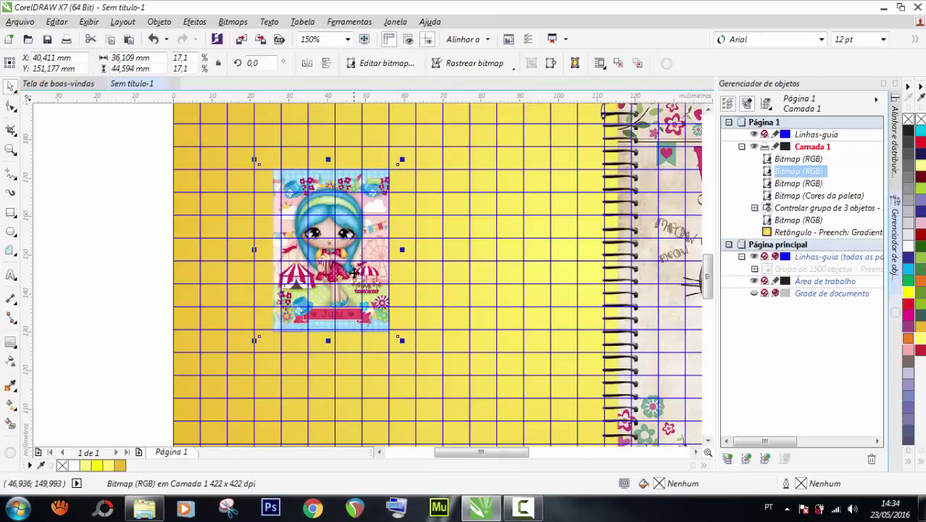
{"action": "scroll", "coordinate": [353, 272], "scroll_direction": "down", "scroll_amount": 2}
{"action": "scroll", "coordinate": [363, 230], "scroll_direction": "up", "scroll_amount": 2}
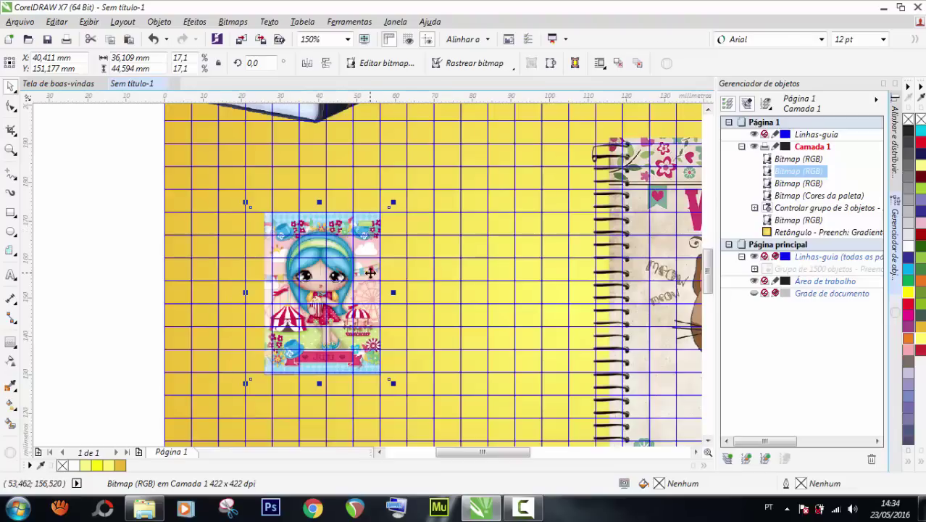
{"action": "scroll", "coordinate": [371, 272], "scroll_direction": "down", "scroll_amount": 1}
Shrink the WANTED cat notebook and place it right beside the girl notebook.
{"action": "left_click", "coordinate": [478, 290]}
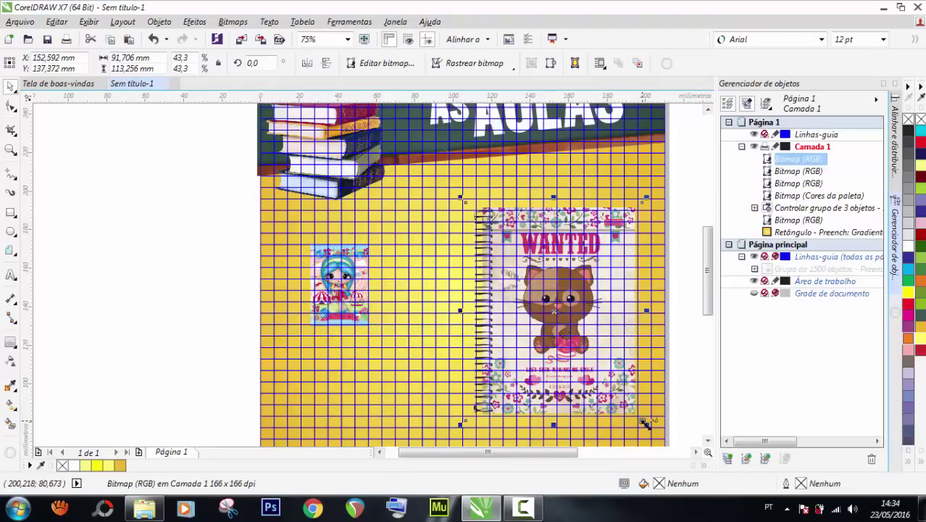
{"action": "left_click_drag", "start_coordinate": [646, 426], "coordinate": [531, 278]}
{"action": "left_click_drag", "start_coordinate": [494, 245], "coordinate": [376, 286]}
{"action": "scroll", "coordinate": [376, 286], "scroll_direction": "up", "scroll_amount": 2}
{"action": "left_click_drag", "start_coordinate": [366, 187], "coordinate": [366, 182]}
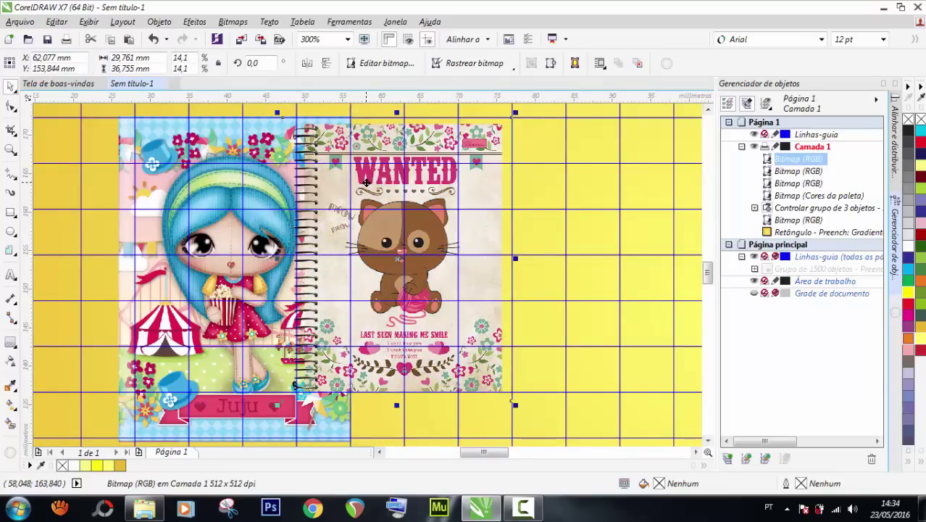
{"action": "key", "text": "Up"}
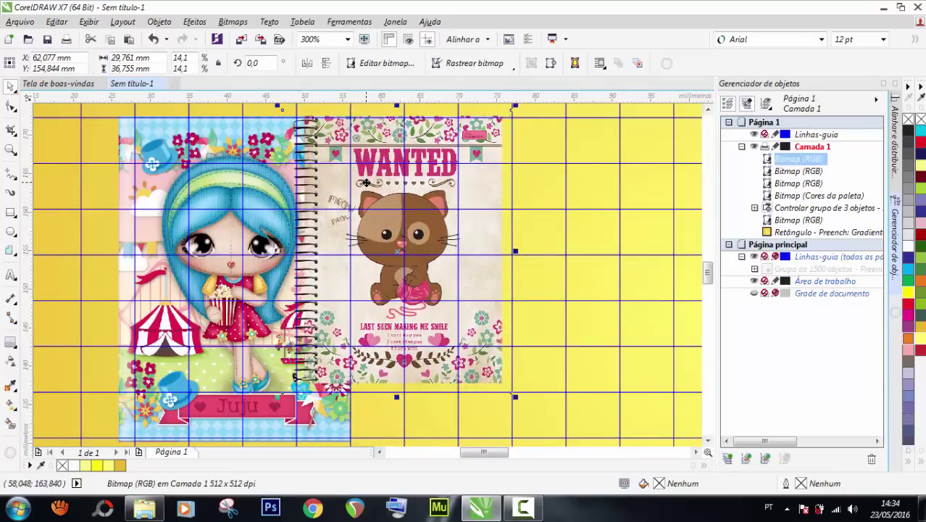
{"action": "scroll", "coordinate": [389, 335], "scroll_direction": "down", "scroll_amount": 2}
{"action": "scroll", "coordinate": [384, 300], "scroll_direction": "up", "scroll_amount": 3}
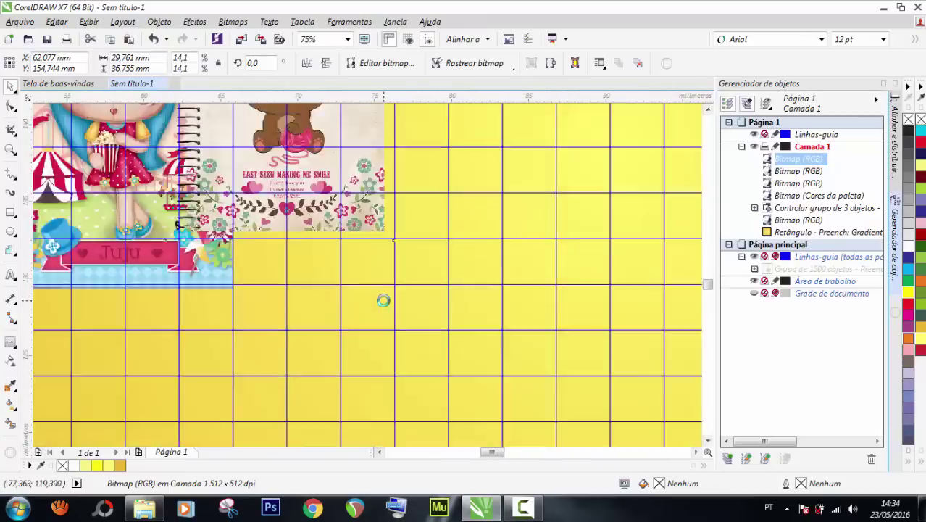
Match the heights: enlarge the WANTED notebook slightly and scale the girl notebook to 16,9%.
{"action": "left_click_drag", "start_coordinate": [401, 233], "coordinate": [433, 271]}
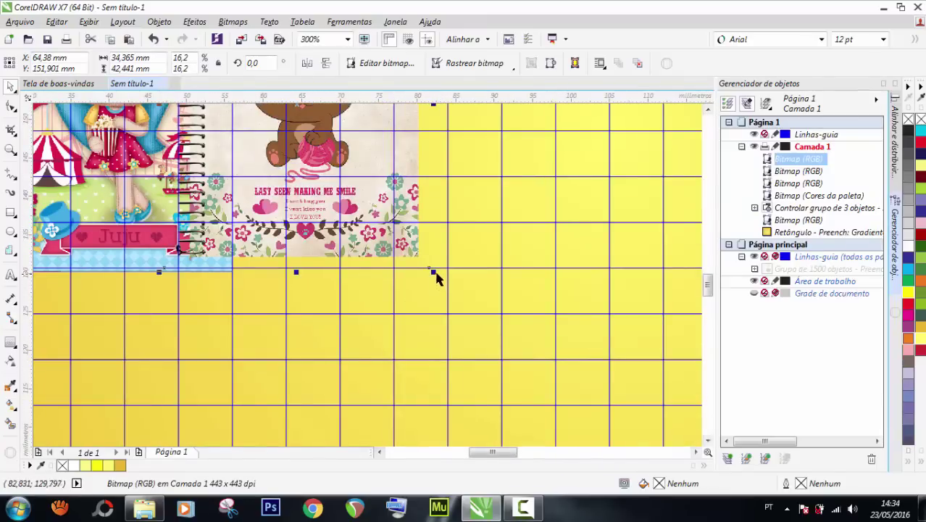
{"action": "scroll", "coordinate": [437, 277], "scroll_direction": "down", "scroll_amount": 1}
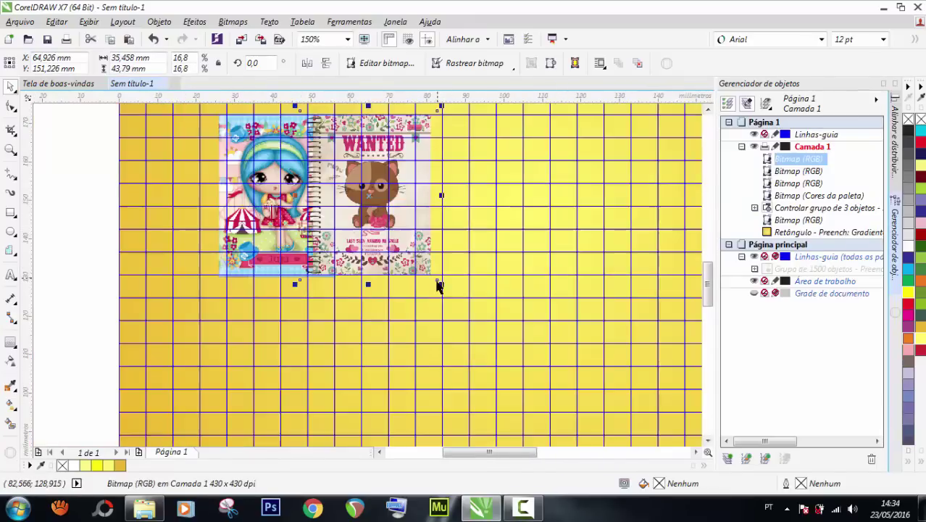
{"action": "left_click", "coordinate": [235, 267]}
{"action": "scroll", "coordinate": [225, 275], "scroll_direction": "up", "scroll_amount": 2}
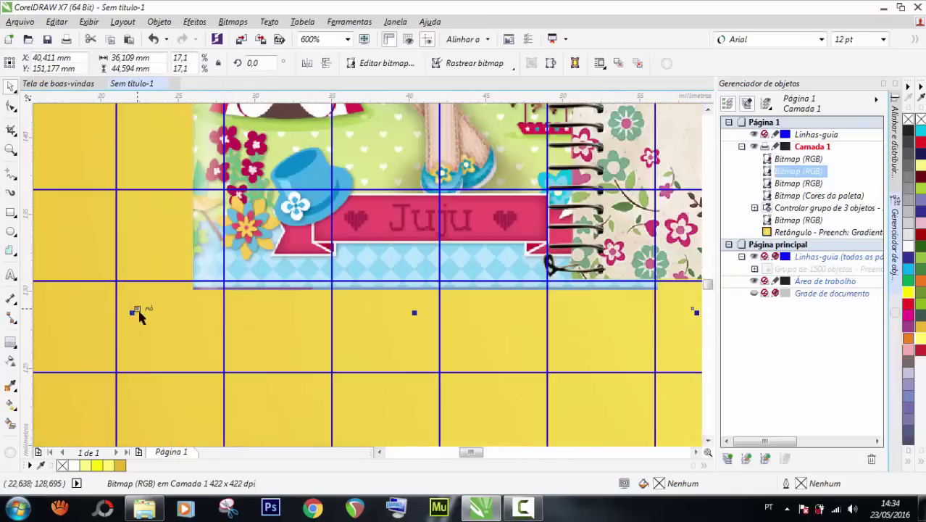
{"action": "scroll", "coordinate": [135, 311], "scroll_direction": "up", "scroll_amount": 1}
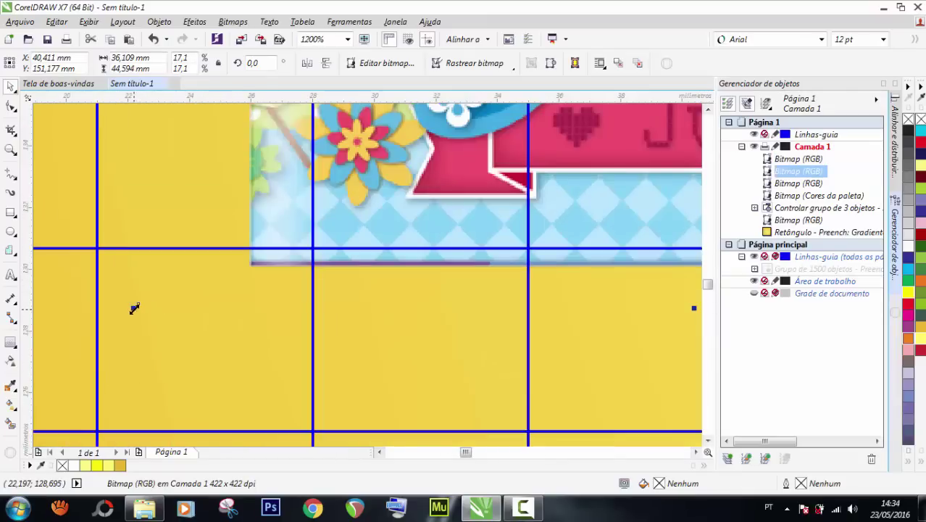
{"action": "left_click_drag", "start_coordinate": [134, 309], "coordinate": [149, 291]}
{"action": "scroll", "coordinate": [128, 308], "scroll_direction": "down", "scroll_amount": 3}
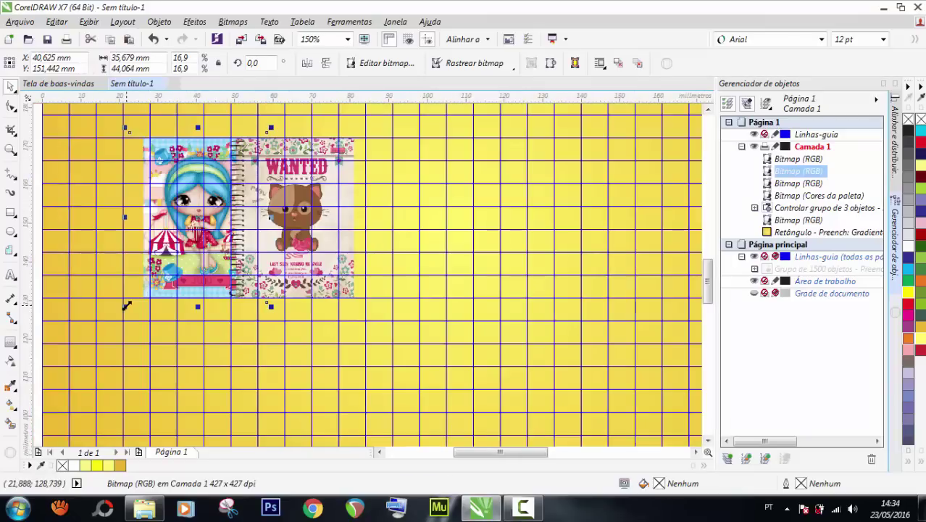
{"action": "left_click", "coordinate": [303, 217]}
Butt the cat notebook against the girl notebook, then bring the Chamex box onto the page and shrink it.
{"action": "left_click_drag", "start_coordinate": [307, 217], "coordinate": [385, 215]}
{"action": "scroll", "coordinate": [244, 226], "scroll_direction": "down", "scroll_amount": 2}
{"action": "left_click_drag", "start_coordinate": [481, 239], "coordinate": [338, 239]}
{"action": "scroll", "coordinate": [338, 239], "scroll_direction": "up", "scroll_amount": 2}
{"action": "scroll", "coordinate": [338, 240], "scroll_direction": "down", "scroll_amount": 1}
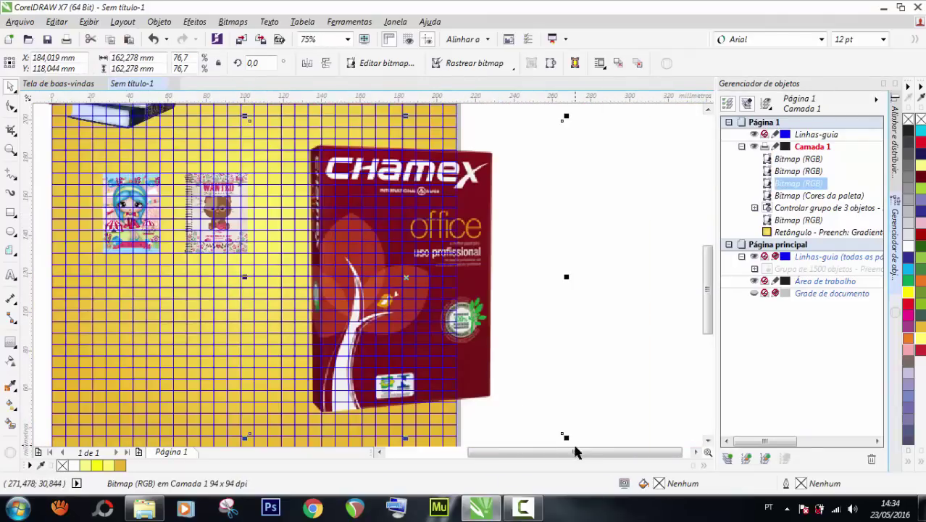
{"action": "left_click_drag", "start_coordinate": [566, 437], "coordinate": [420, 291]}
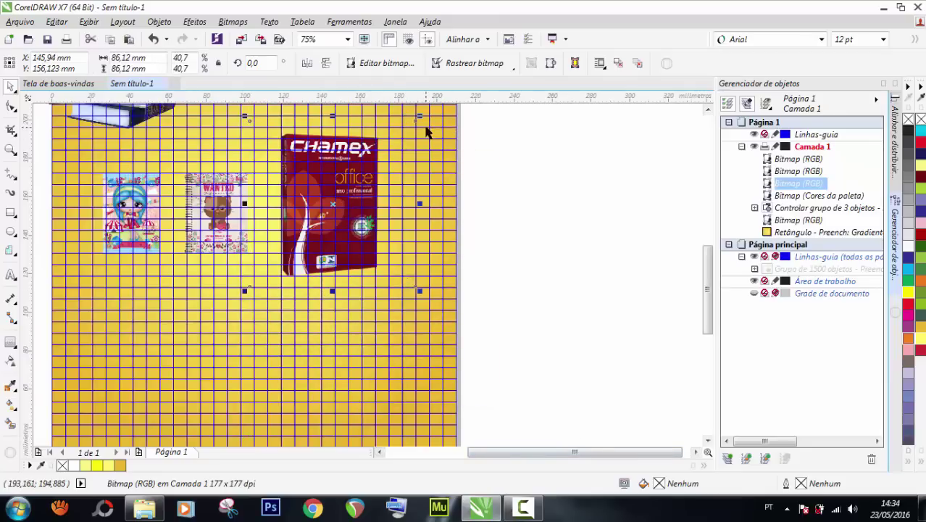
{"action": "left_click_drag", "start_coordinate": [421, 117], "coordinate": [364, 172]}
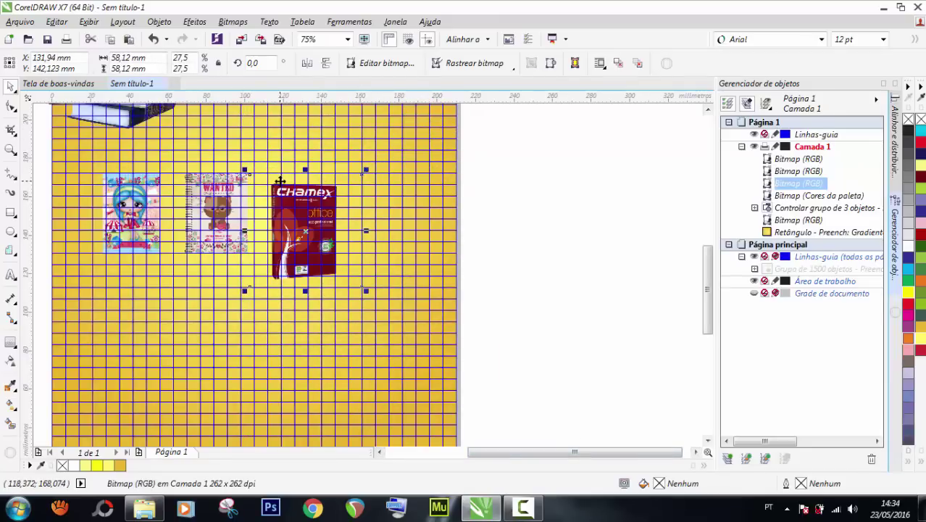
Set the Chamex box beside the cat notebook, scaled to 23,1% to match the notebooks.
{"action": "scroll", "coordinate": [280, 181], "scroll_direction": "up", "scroll_amount": 2}
{"action": "left_click_drag", "start_coordinate": [287, 194], "coordinate": [294, 178]}
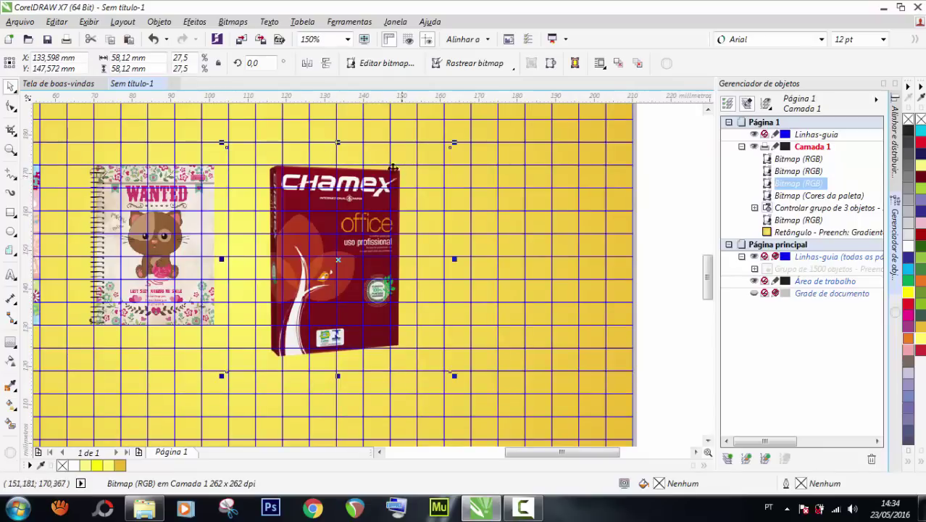
{"action": "scroll", "coordinate": [278, 167], "scroll_direction": "up", "scroll_amount": 2}
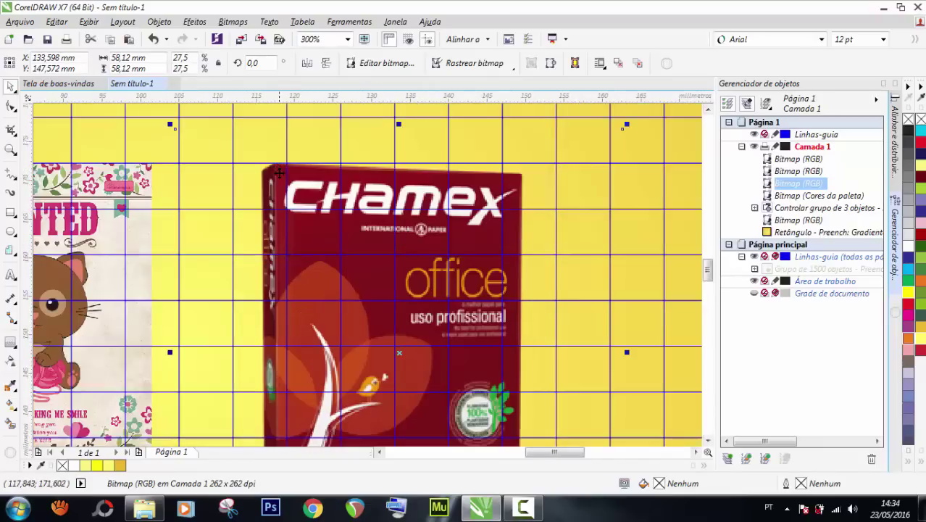
{"action": "scroll", "coordinate": [275, 158], "scroll_direction": "down", "scroll_amount": 3}
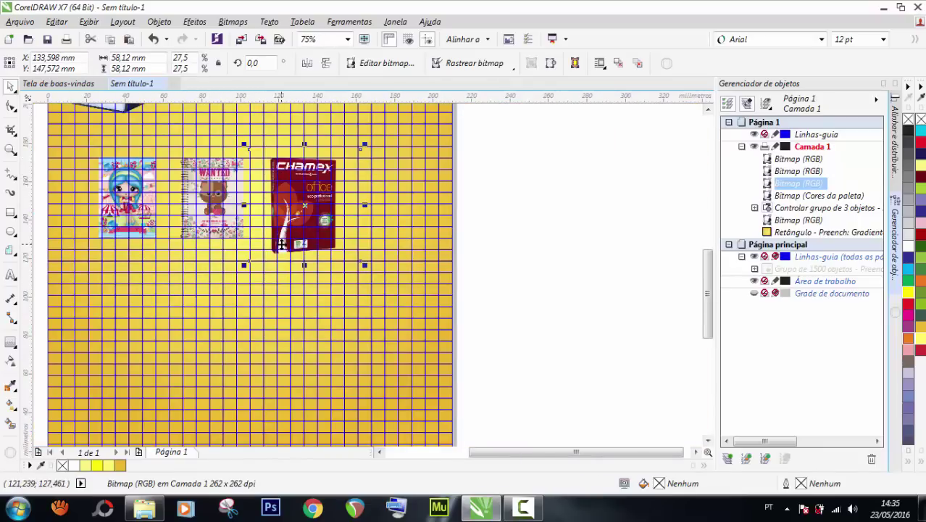
{"action": "scroll", "coordinate": [280, 247], "scroll_direction": "up", "scroll_amount": 1}
{"action": "left_click_drag", "start_coordinate": [445, 280], "coordinate": [410, 245]}
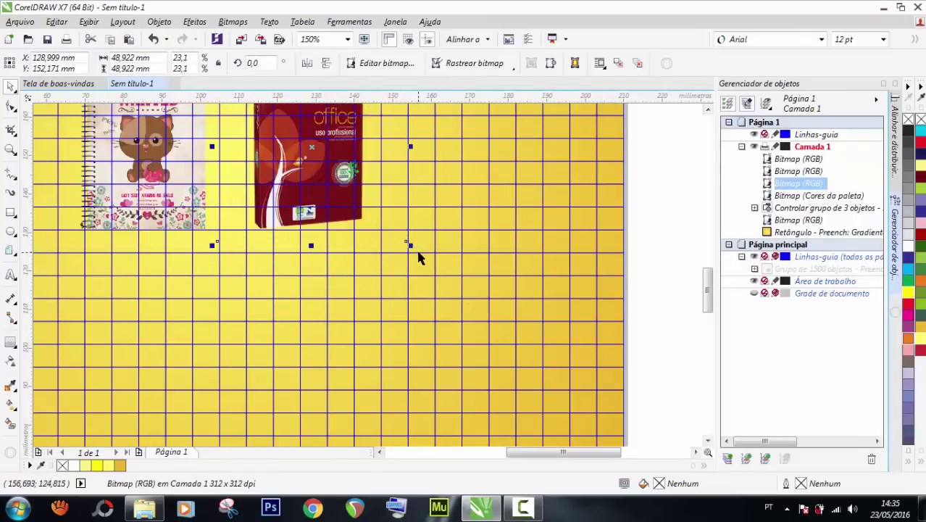
{"action": "scroll", "coordinate": [418, 258], "scroll_direction": "down", "scroll_amount": 1}
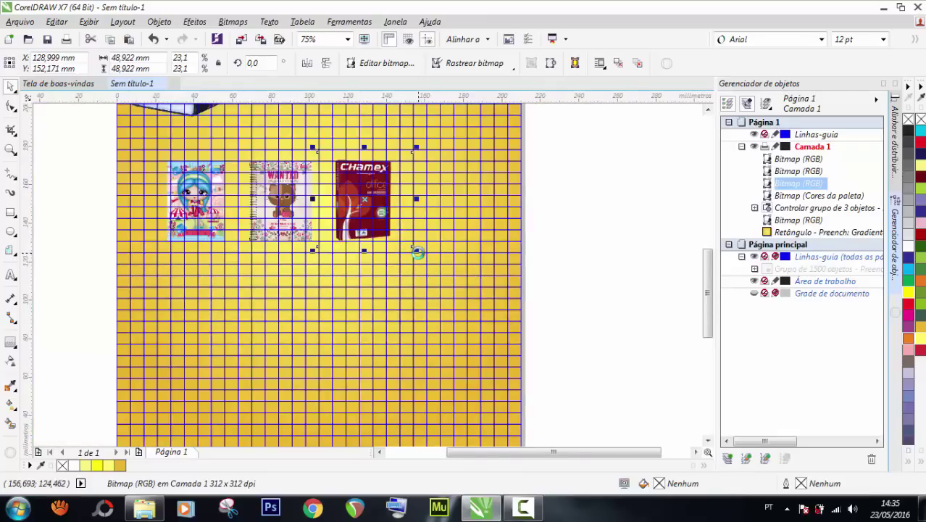
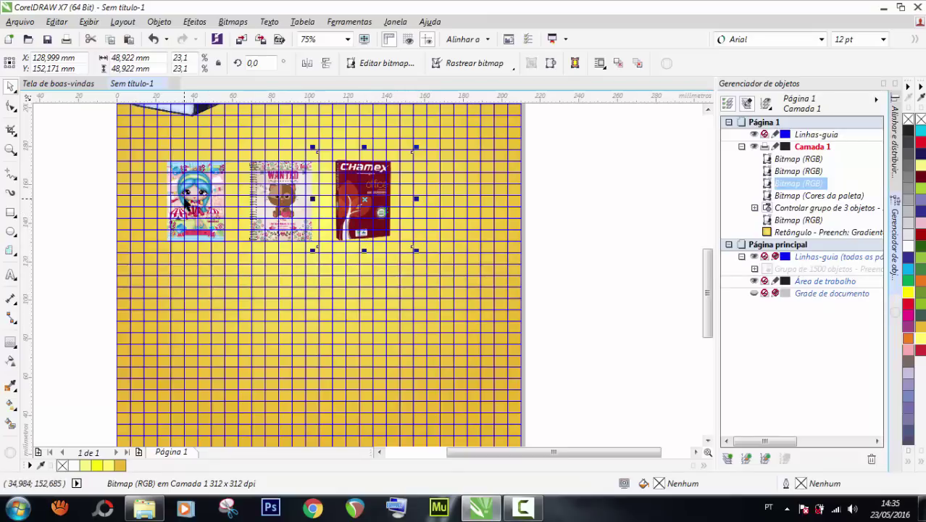
Shift the first notebook image left and nudge the WANTED notebook slightly right.
{"action": "left_click_drag", "start_coordinate": [184, 200], "coordinate": [179, 198]}
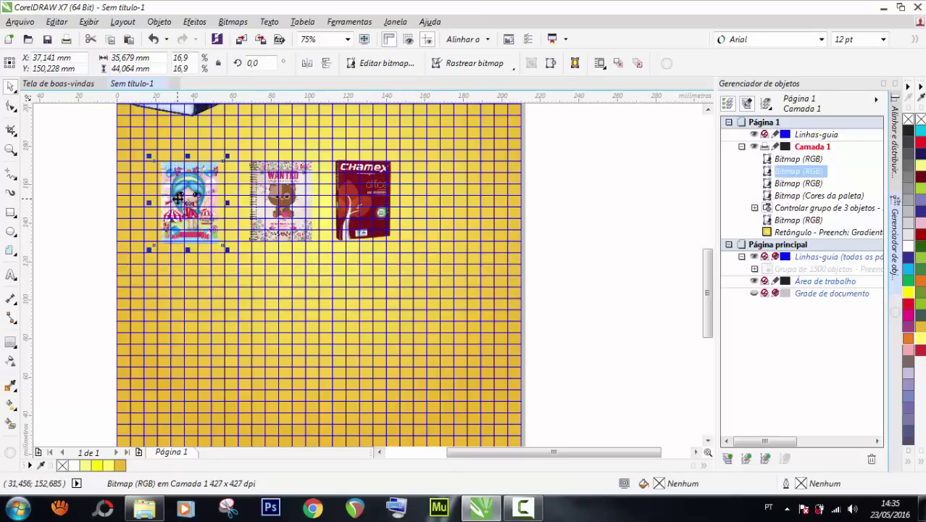
{"action": "key", "text": "ctrl+z"}
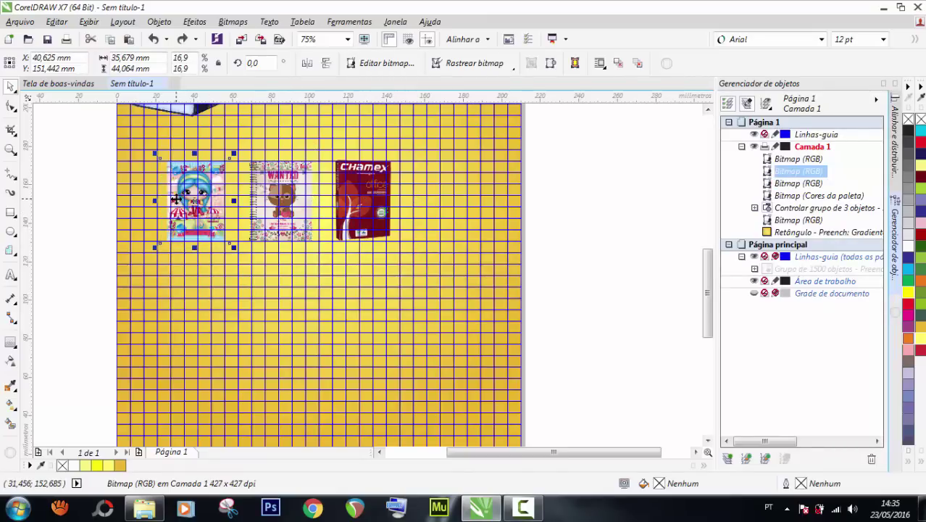
{"action": "scroll", "coordinate": [175, 199], "scroll_direction": "up", "scroll_amount": 1}
{"action": "left_click_drag", "start_coordinate": [171, 203], "coordinate": [196, 201]}
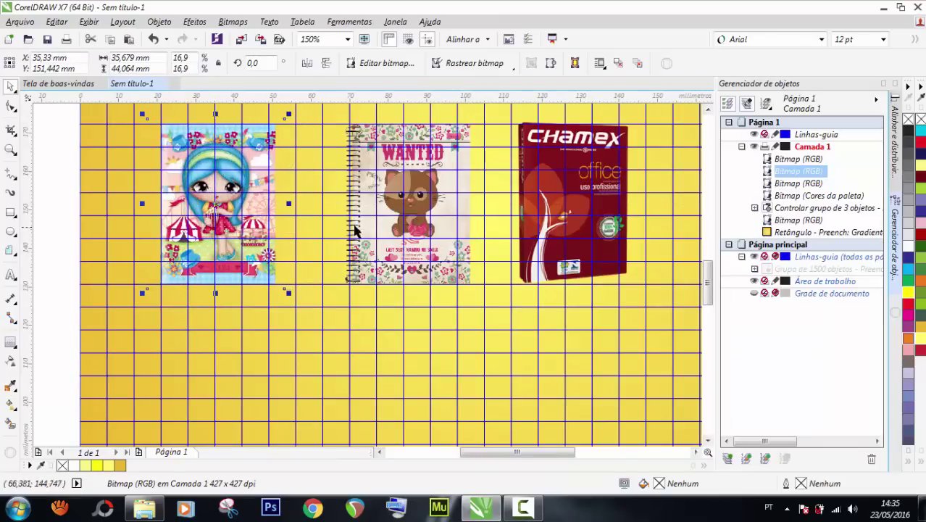
{"action": "left_click", "coordinate": [364, 224]}
{"action": "key", "text": "Right"}
{"action": "key", "text": "Right"}
{"action": "key", "text": "Right"}
{"action": "key", "text": "Right"}
{"action": "key", "text": "Right"}
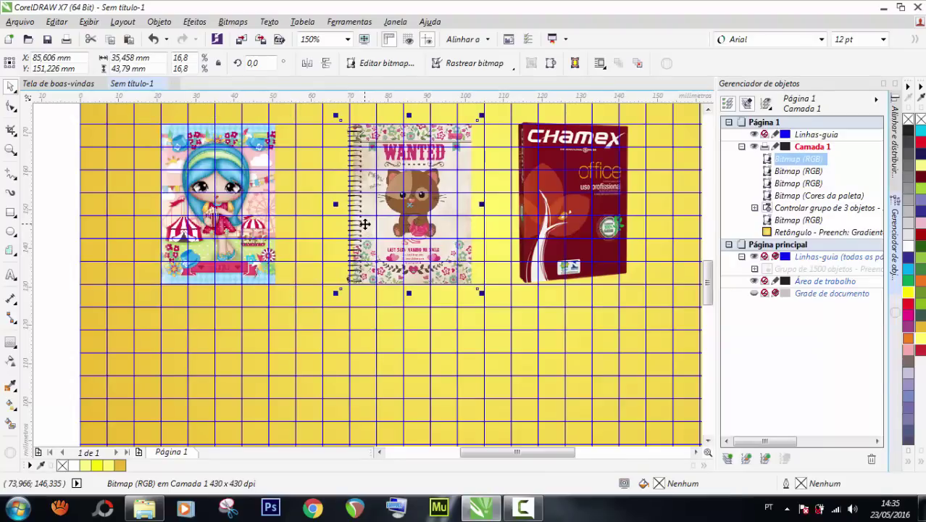
{"action": "scroll", "coordinate": [364, 224], "scroll_direction": "down", "scroll_amount": 2}
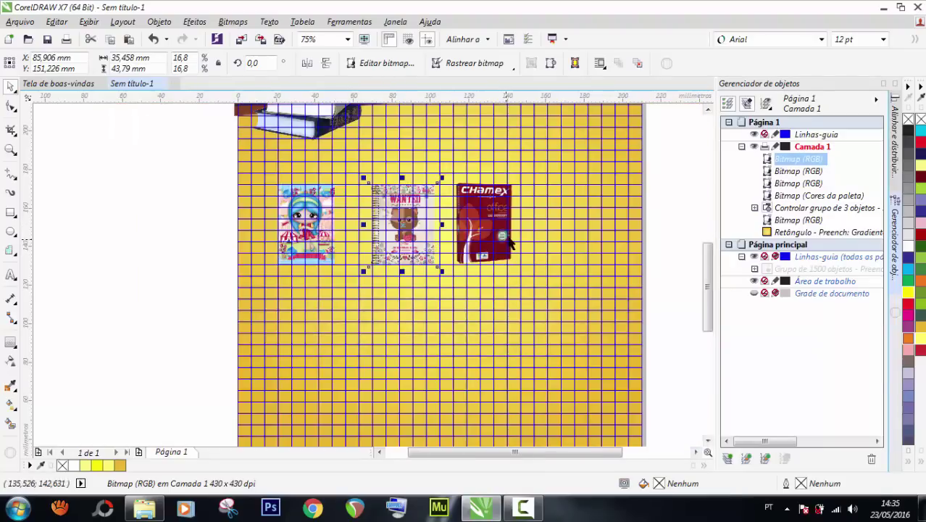
{"action": "scroll", "coordinate": [480, 214], "scroll_direction": "up", "scroll_amount": 2}
Slide the Chamex paper image left so the three images are evenly spaced.
{"action": "left_click_drag", "start_coordinate": [482, 214], "coordinate": [555, 205]}
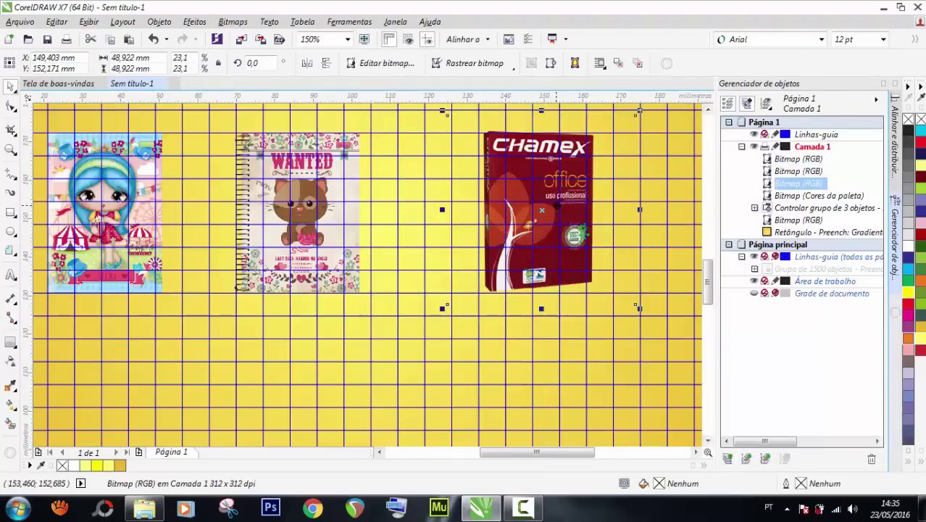
{"action": "key", "text": "Left"}
{"action": "key", "text": "Left"}
{"action": "key", "text": "Left"}
{"action": "key", "text": "Left"}
{"action": "key", "text": "Left"}
{"action": "key", "text": "Left"}
{"action": "key", "text": "Left"}
{"action": "key", "text": "Left"}
{"action": "key", "text": "Left"}
{"action": "key", "text": "Left"}
{"action": "key", "text": "Left"}
{"action": "key", "text": "Left"}
{"action": "key", "text": "Left"}
{"action": "key", "text": "Left"}
{"action": "key", "text": "Left"}
{"action": "key", "text": "Left"}
{"action": "key", "text": "Left"}
{"action": "key", "text": "Left"}
{"action": "key", "text": "Left"}
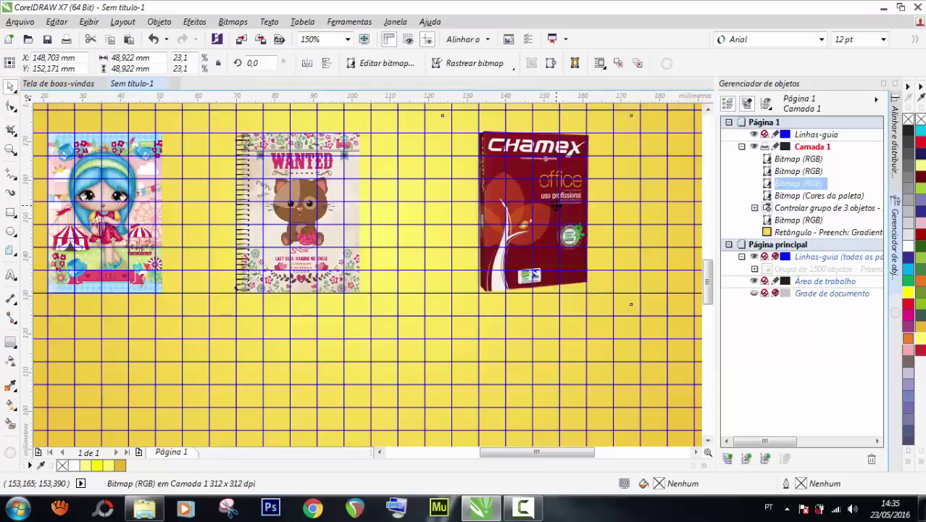
{"action": "key", "text": "Left"}
{"action": "key", "text": "Left"}
{"action": "key", "text": "Left"}
{"action": "key", "text": "Left"}
{"action": "key", "text": "Left"}
{"action": "key", "text": "Left"}
{"action": "key", "text": "Left"}
{"action": "key", "text": "Left"}
{"action": "key", "text": "Left"}
{"action": "key", "text": "Left"}
{"action": "key", "text": "Left"}
{"action": "key", "text": "Left"}
{"action": "key", "text": "Left"}
{"action": "key", "text": "Left"}
{"action": "key", "text": "Left"}
{"action": "key", "text": "Left"}
{"action": "key", "text": "Left"}
{"action": "key", "text": "Left"}
{"action": "key", "text": "Left"}
{"action": "key", "text": "Left"}
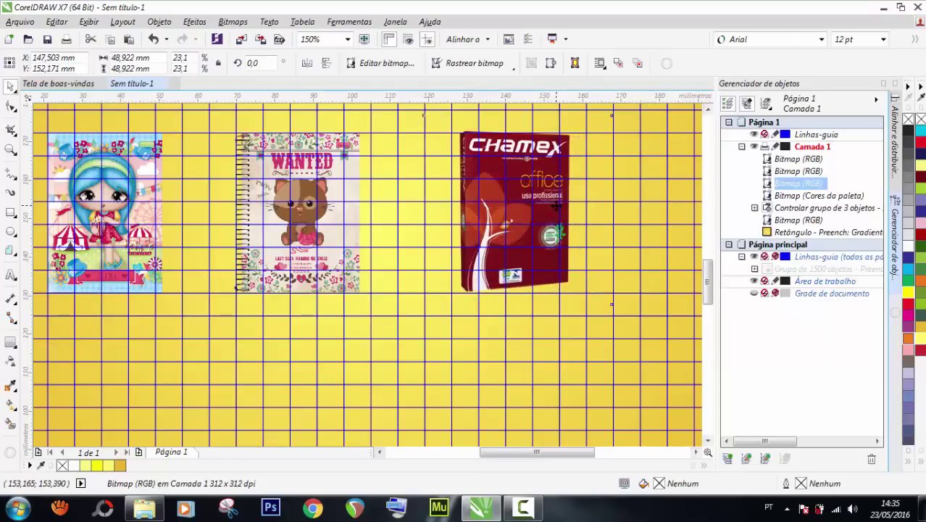
{"action": "key", "text": "Left"}
{"action": "key", "text": "Left"}
{"action": "key", "text": "Left"}
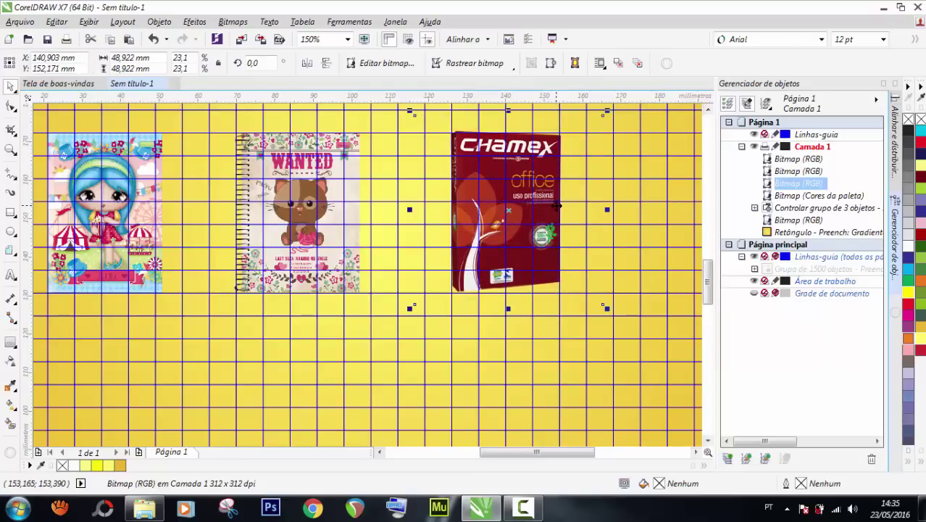
{"action": "scroll", "coordinate": [556, 207], "scroll_direction": "down", "scroll_amount": 4}
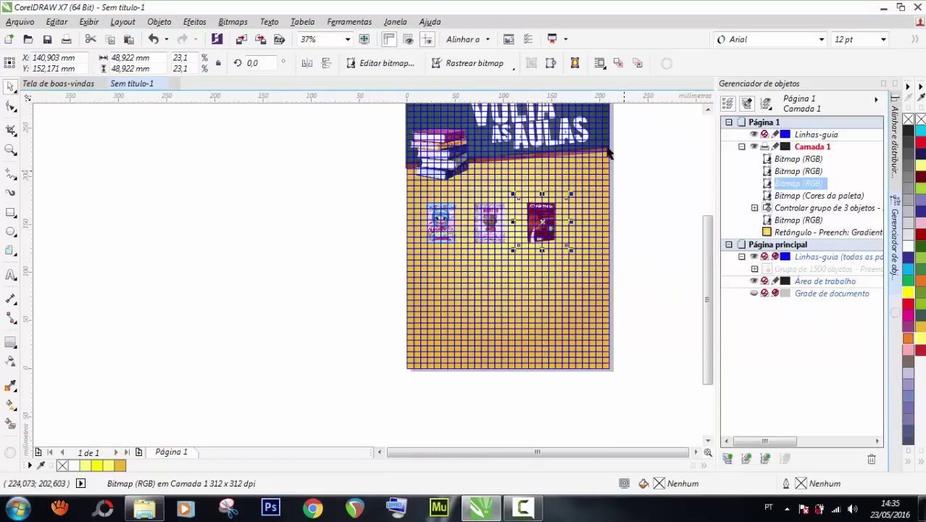
{"action": "scroll", "coordinate": [601, 149], "scroll_direction": "up", "scroll_amount": 2}
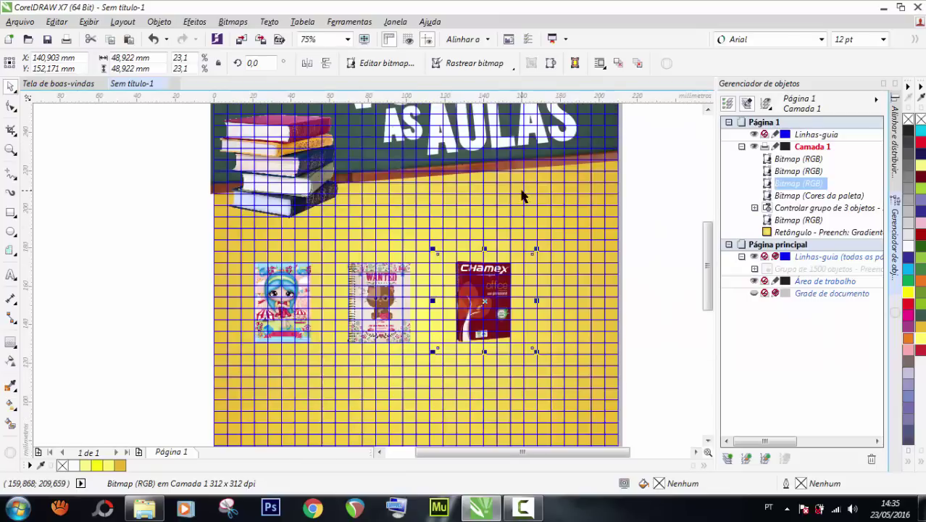
Fit the whole page in view and hide the Linhas-guia guideline layer.
{"action": "left_click", "coordinate": [9, 151]}
{"action": "key", "text": "shift+F4"}
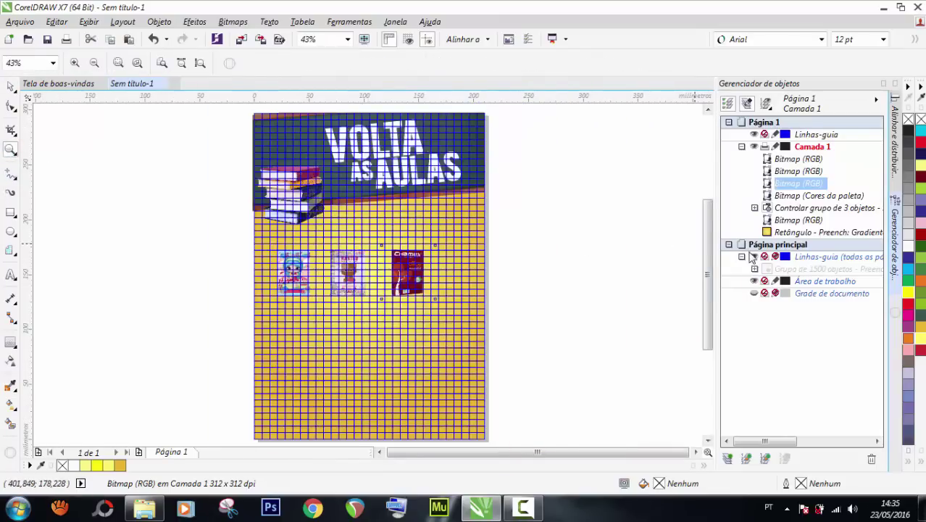
{"action": "left_click", "coordinate": [754, 257]}
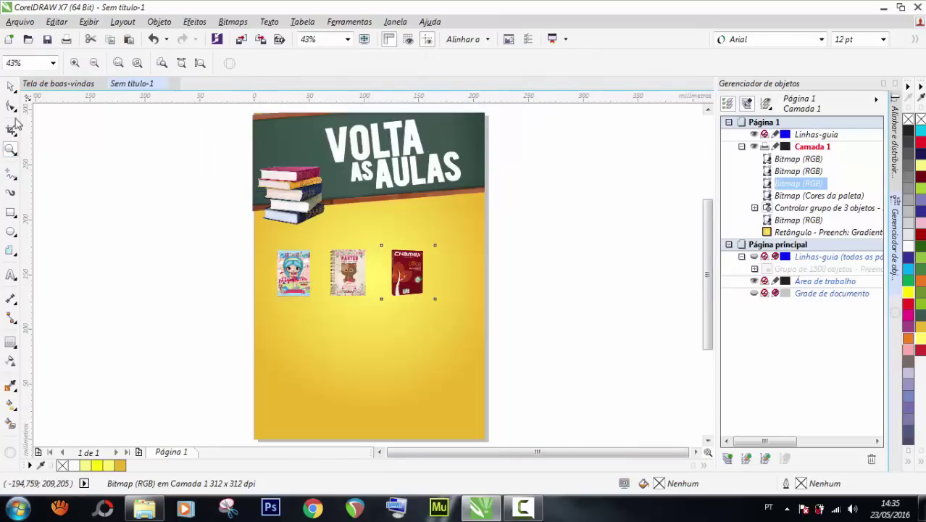
{"action": "left_click", "coordinate": [10, 86]}
Draw a circle over the first notebook's bottom and fill it dark green (R58 G85 B76).
{"action": "left_click", "coordinate": [83, 178]}
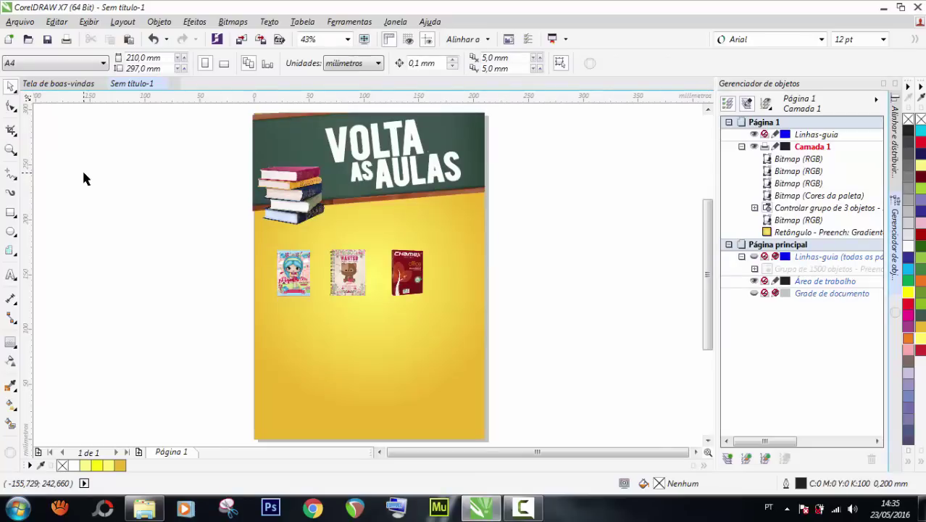
{"action": "scroll", "coordinate": [302, 229], "scroll_direction": "up", "scroll_amount": 2}
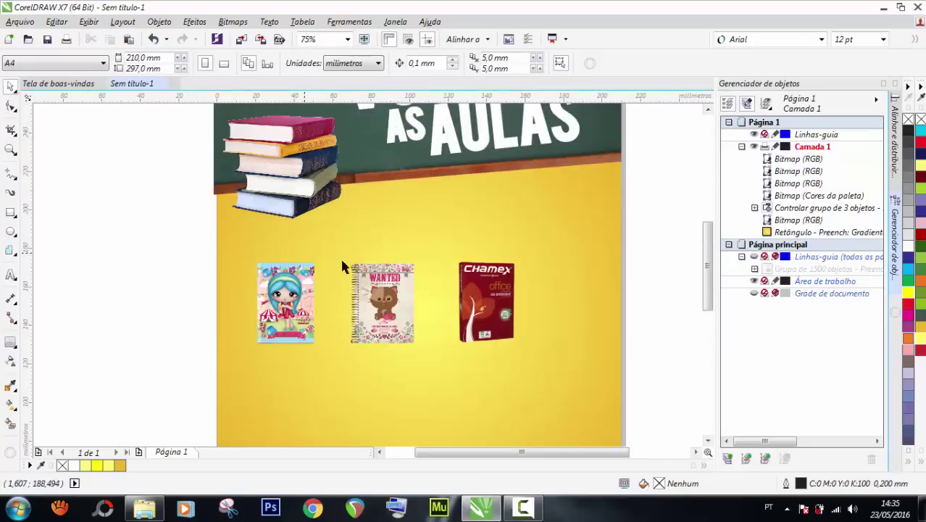
{"action": "scroll", "coordinate": [181, 269], "scroll_direction": "down", "scroll_amount": 2}
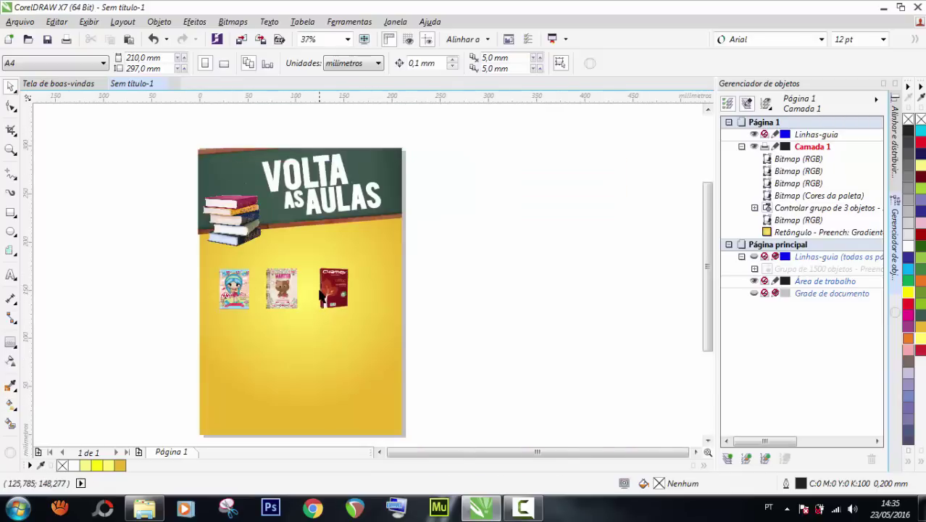
{"action": "scroll", "coordinate": [320, 294], "scroll_direction": "up", "scroll_amount": 2}
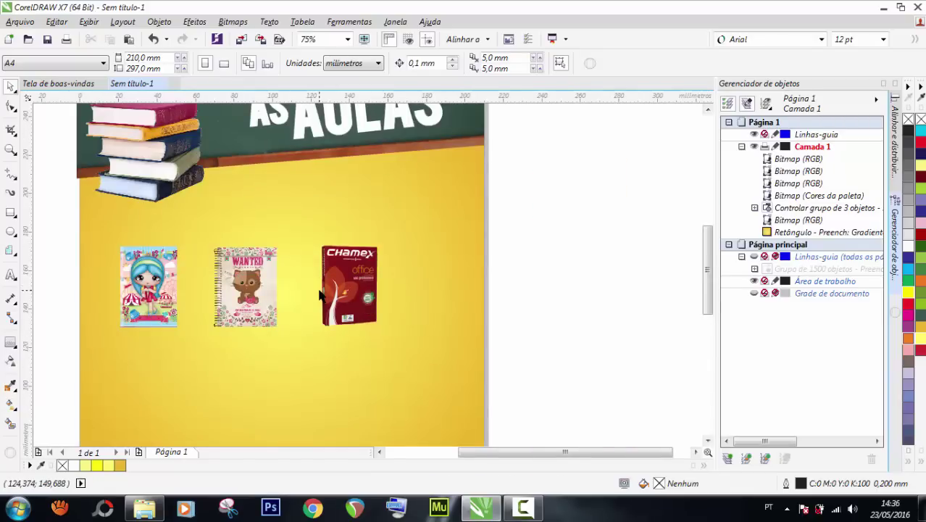
{"action": "left_click", "coordinate": [11, 230]}
{"action": "scroll", "coordinate": [124, 329], "scroll_direction": "up", "scroll_amount": 2}
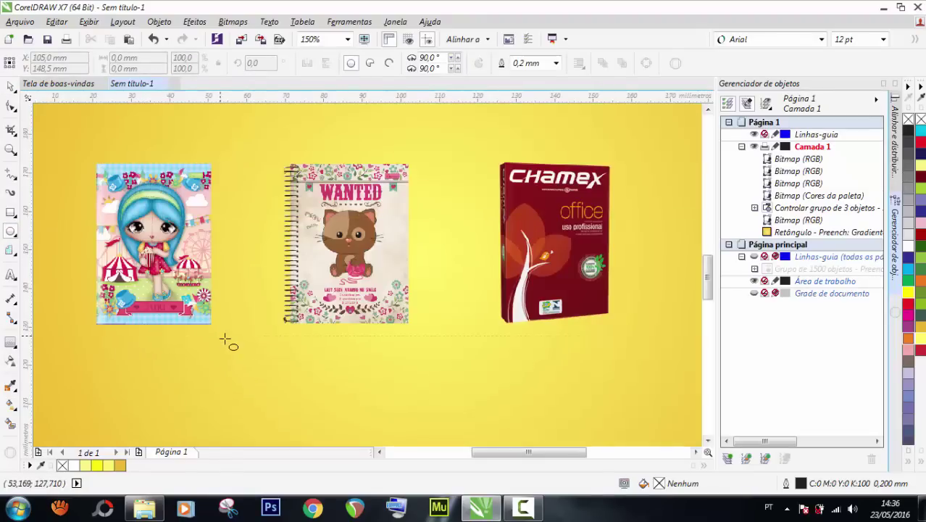
{"action": "left_click_drag", "start_coordinate": [221, 336], "coordinate": [139, 255]}
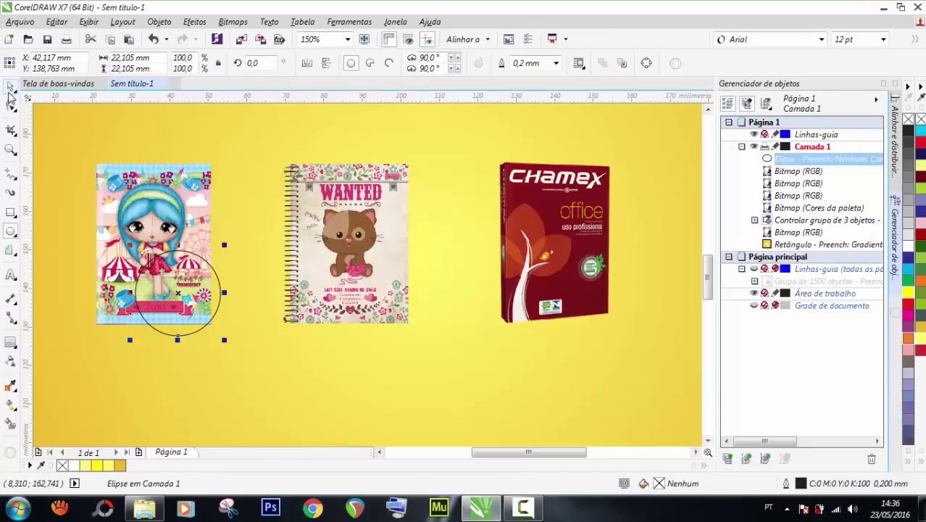
{"action": "scroll", "coordinate": [182, 324], "scroll_direction": "down", "scroll_amount": 4}
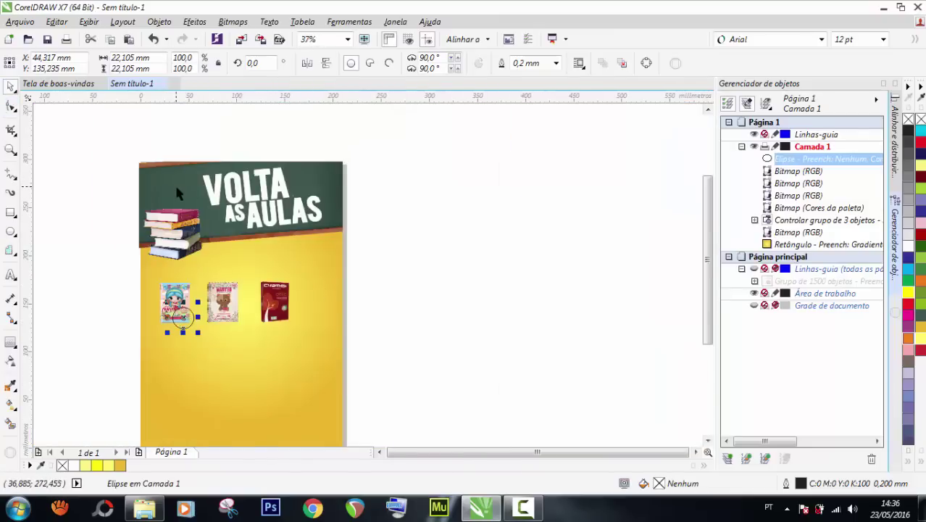
{"action": "left_click", "coordinate": [922, 317]}
Enlarge the circle to about 116% and copy it under the WANTED notebook and Chamex image.
{"action": "scroll", "coordinate": [228, 341], "scroll_direction": "up", "scroll_amount": 2}
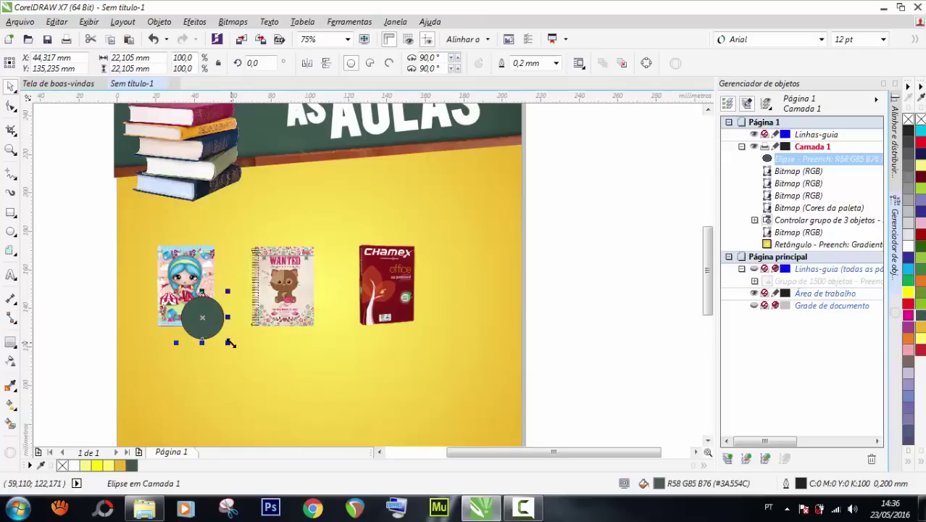
{"action": "left_click_drag", "start_coordinate": [229, 343], "coordinate": [245, 354]}
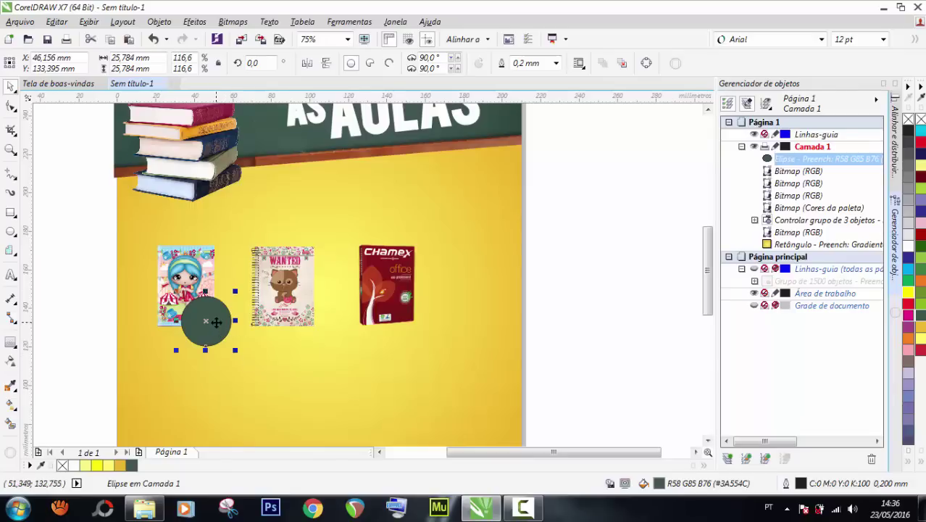
{"action": "left_click_drag", "start_coordinate": [216, 322], "coordinate": [424, 316]}
{"action": "key", "text": "space"}
{"action": "left_click", "coordinate": [627, 260]}
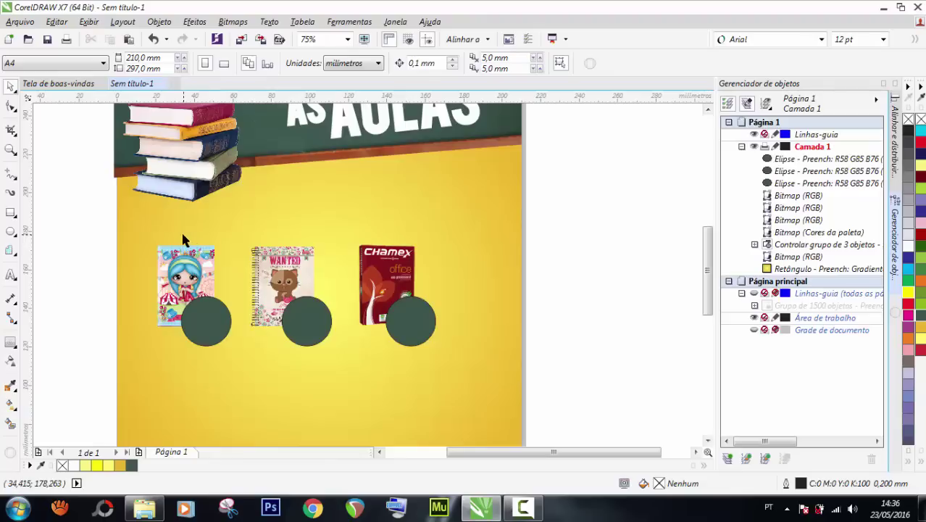
{"action": "left_click", "coordinate": [10, 212]}
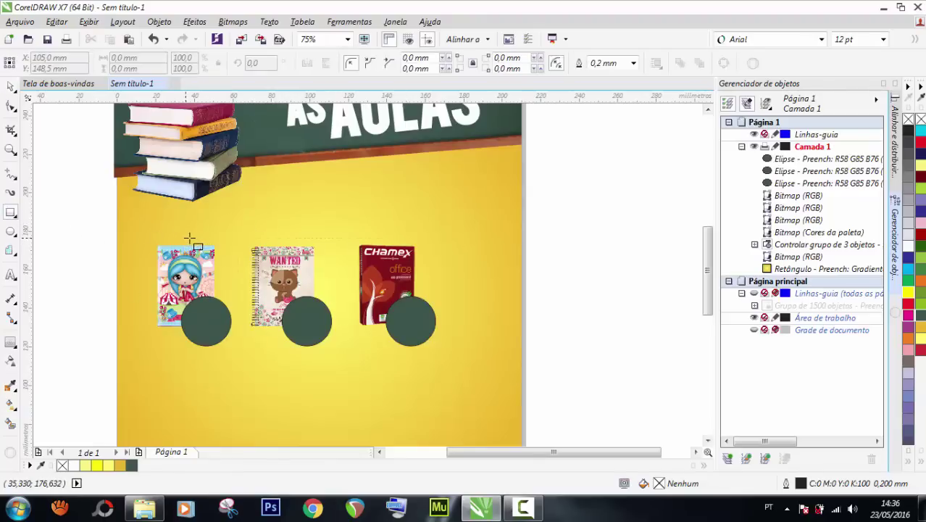
Draw a thin bar above the first notebook and fill it with the same dark green.
{"action": "left_click_drag", "start_coordinate": [186, 237], "coordinate": [236, 252]}
{"action": "left_click", "coordinate": [11, 85]}
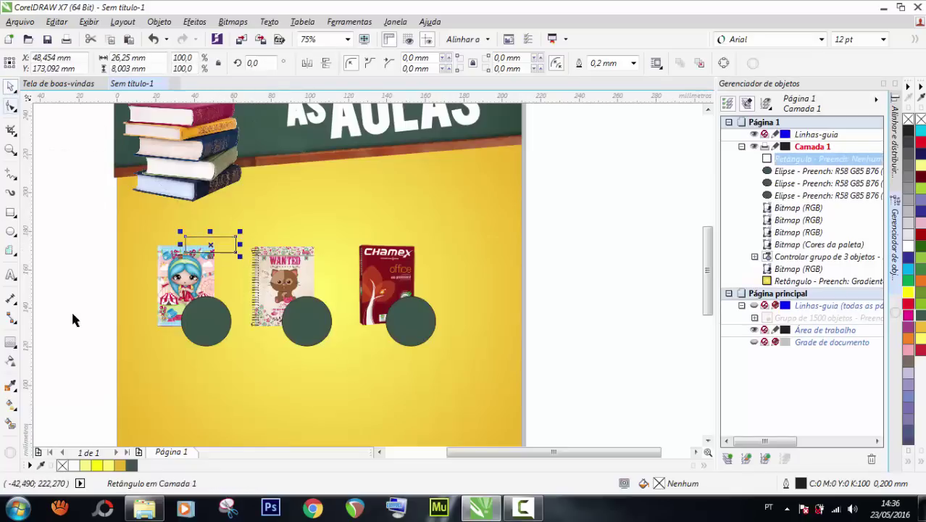
{"action": "left_click", "coordinate": [132, 465]}
{"action": "left_click", "coordinate": [58, 350]}
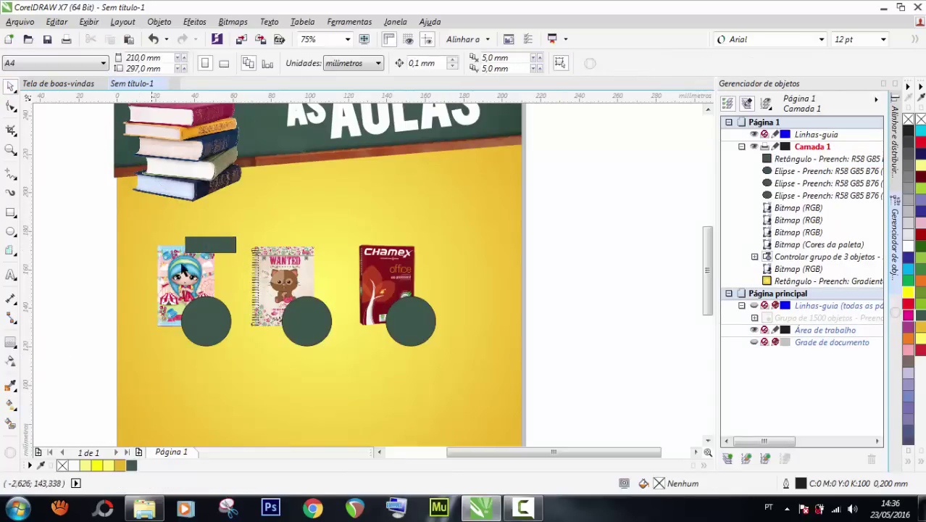
Copy the green bar above the WANTED notebook and Chamex image; start a text object.
{"action": "left_click_drag", "start_coordinate": [228, 246], "coordinate": [431, 243]}
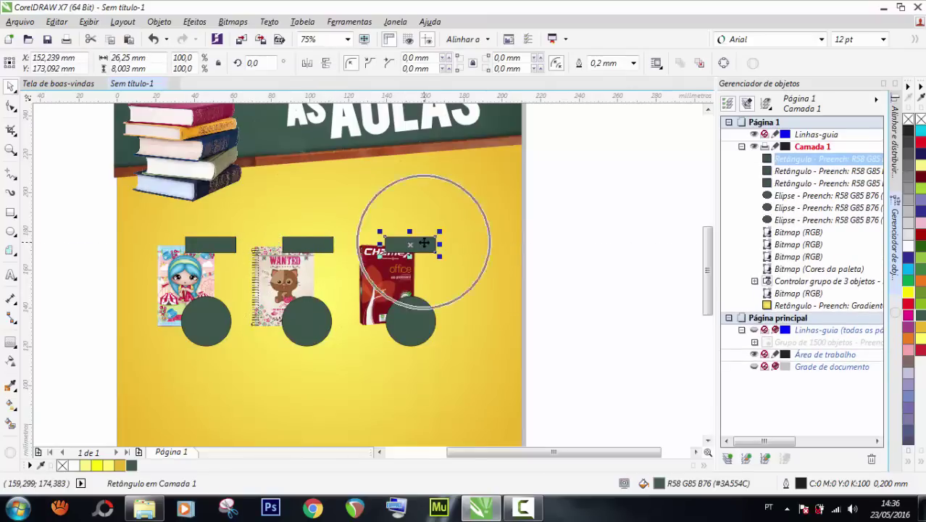
{"action": "left_click", "coordinate": [658, 226]}
{"action": "scroll", "coordinate": [350, 244], "scroll_direction": "down", "scroll_amount": 3}
{"action": "scroll", "coordinate": [273, 244], "scroll_direction": "up", "scroll_amount": 3}
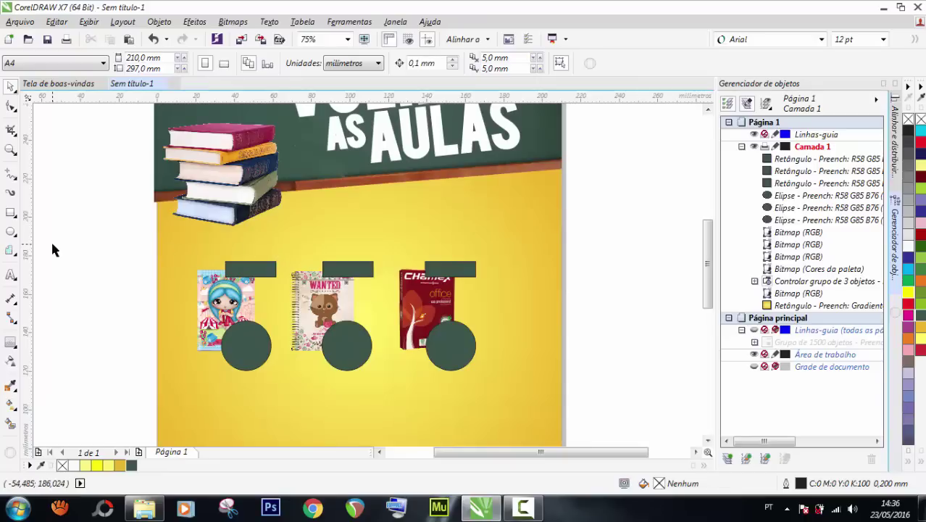
{"action": "left_click", "coordinate": [11, 275]}
{"action": "left_click", "coordinate": [72, 277]}
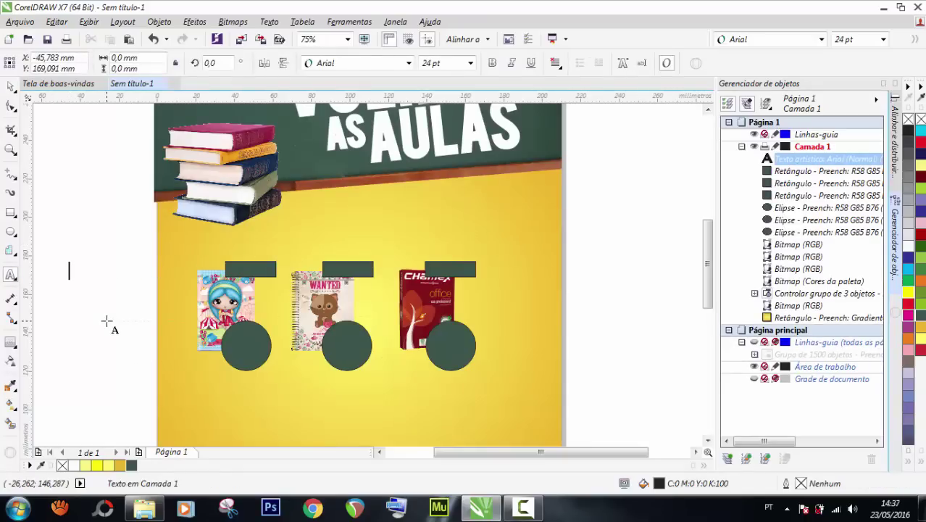
Set the text size to 48 pt and the font to Arial.
{"action": "left_click", "coordinate": [470, 64]}
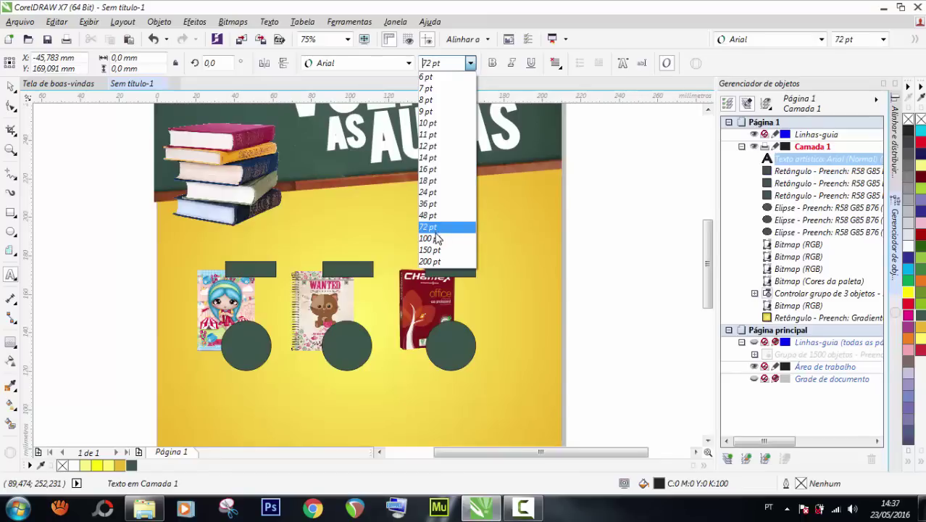
{"action": "left_click", "coordinate": [435, 216]}
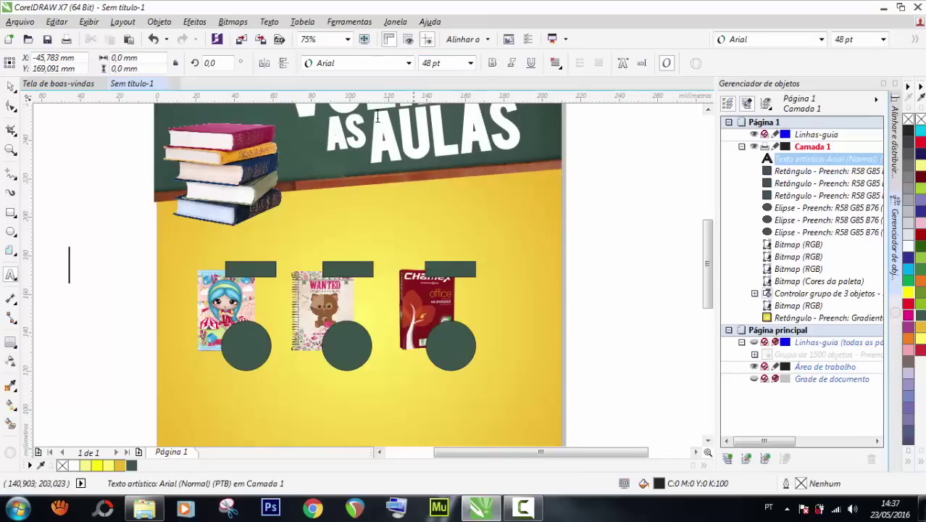
{"action": "left_click", "coordinate": [348, 65]}
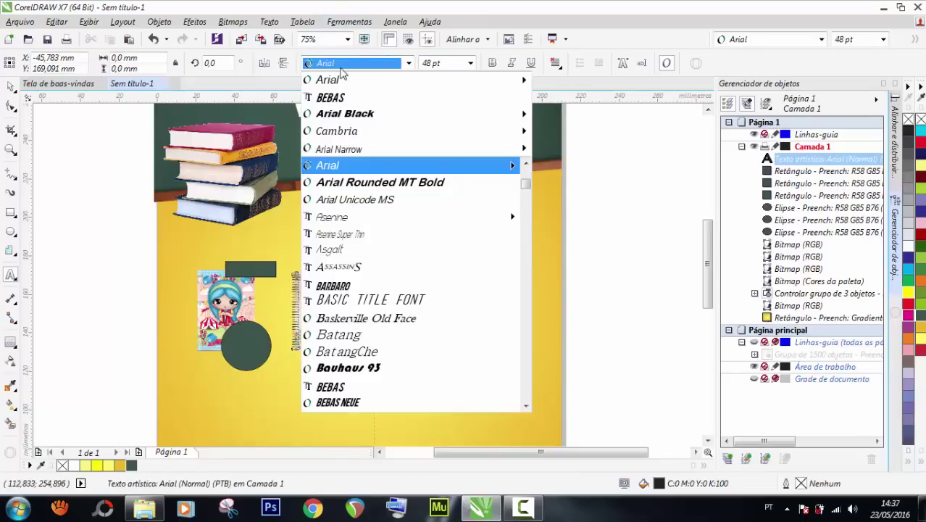
{"action": "mouse_move", "coordinate": [428, 77]}
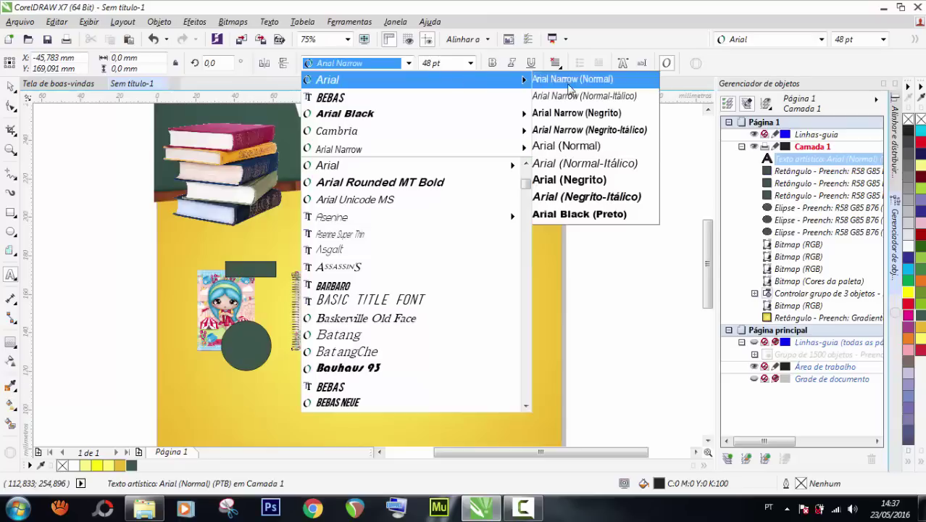
{"action": "left_click", "coordinate": [564, 178]}
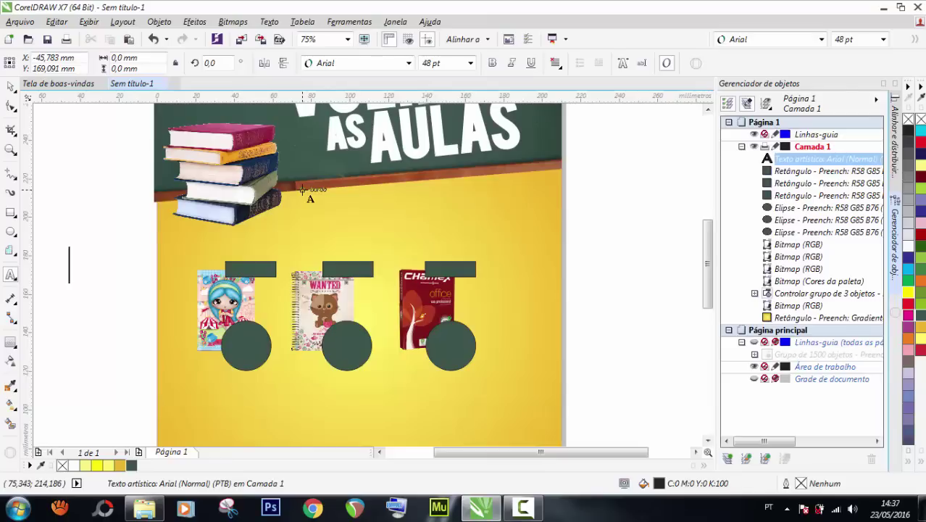
Type the label 'Caderno cap dura' and select the finished text.
{"action": "type", "text": "C"}
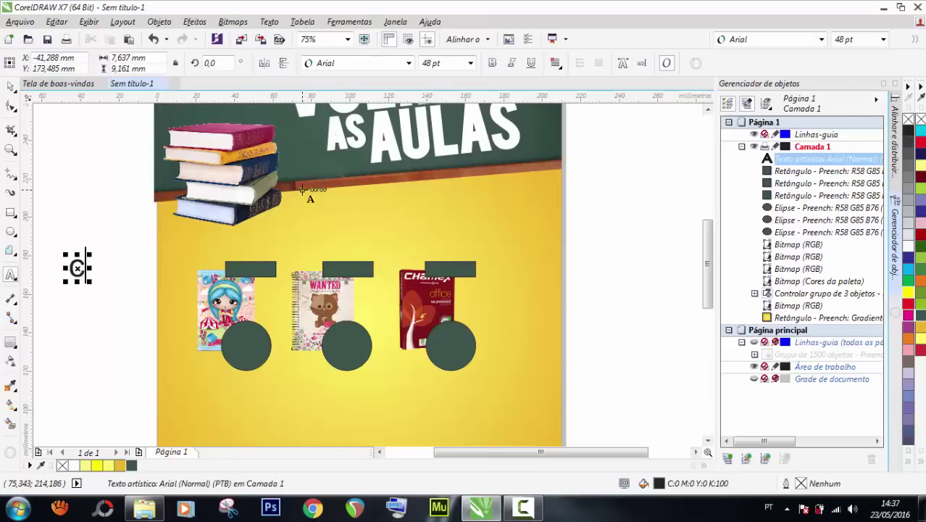
{"action": "key", "text": "BackSpace"}
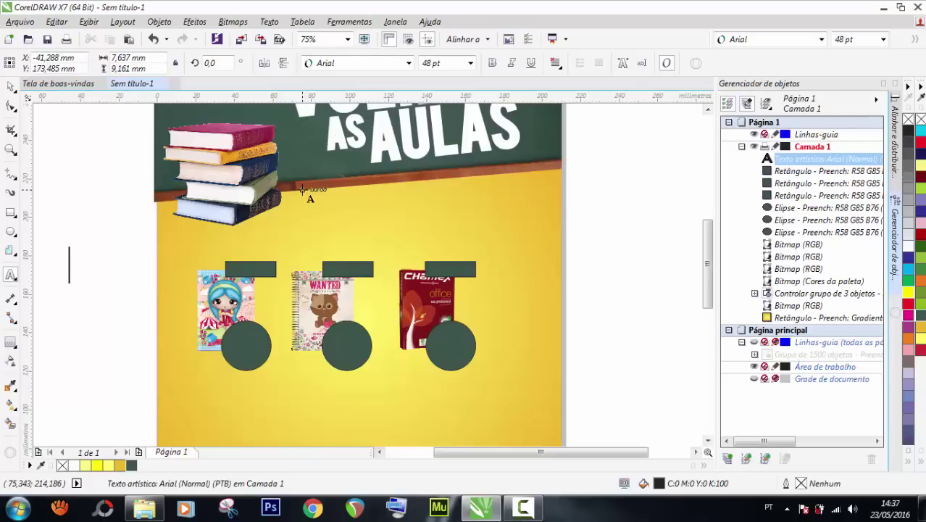
{"action": "type", "text": "C"}
{"action": "key", "text": "BackSpace"}
{"action": "type", "text": "Cader"}
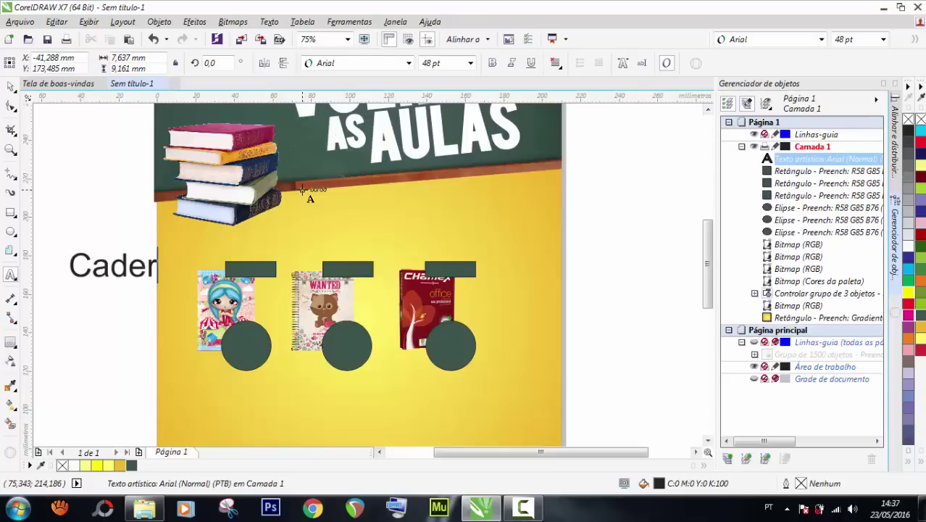
{"action": "type", "text": "no "}
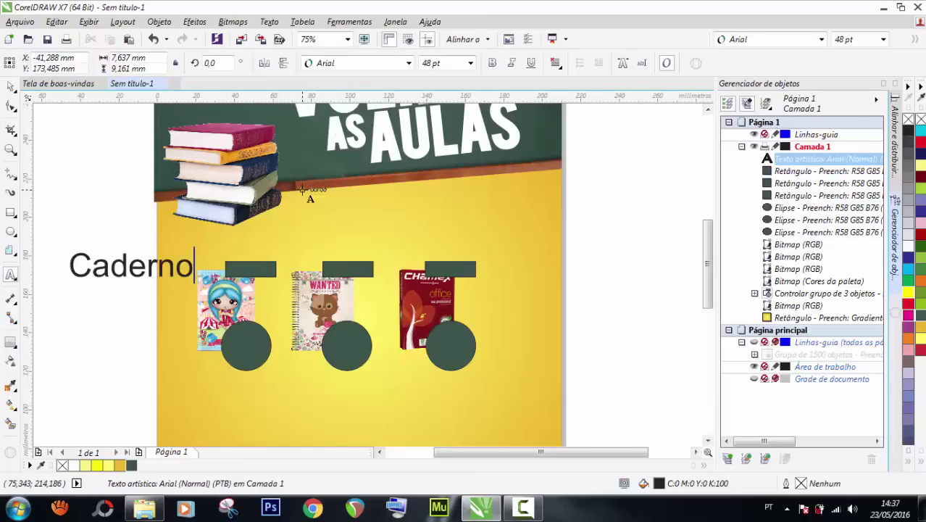
{"action": "type", "text": "ca"}
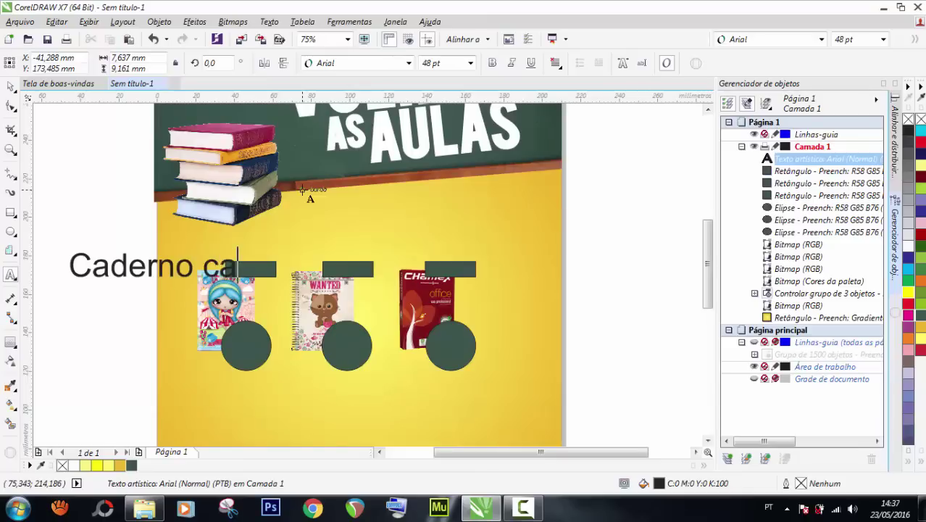
{"action": "type", "text": "p dura"}
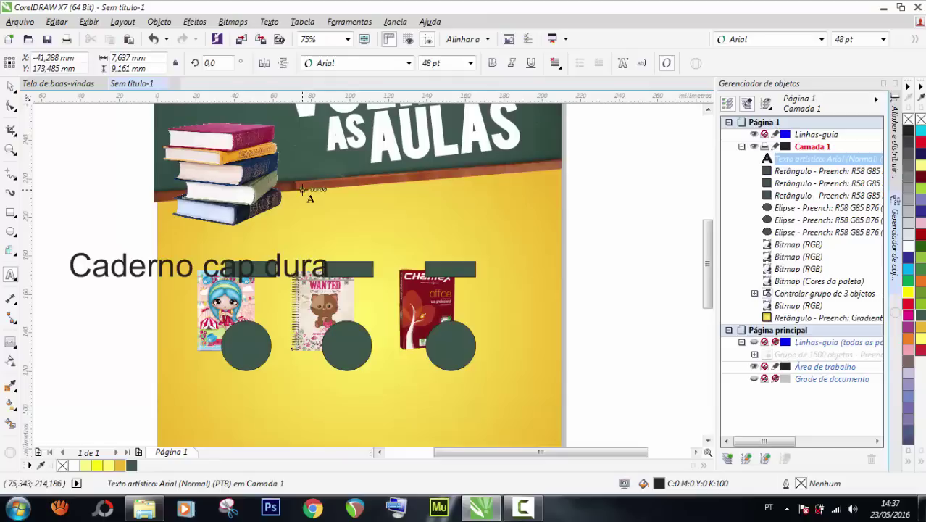
{"action": "key", "text": "ctrl+space"}
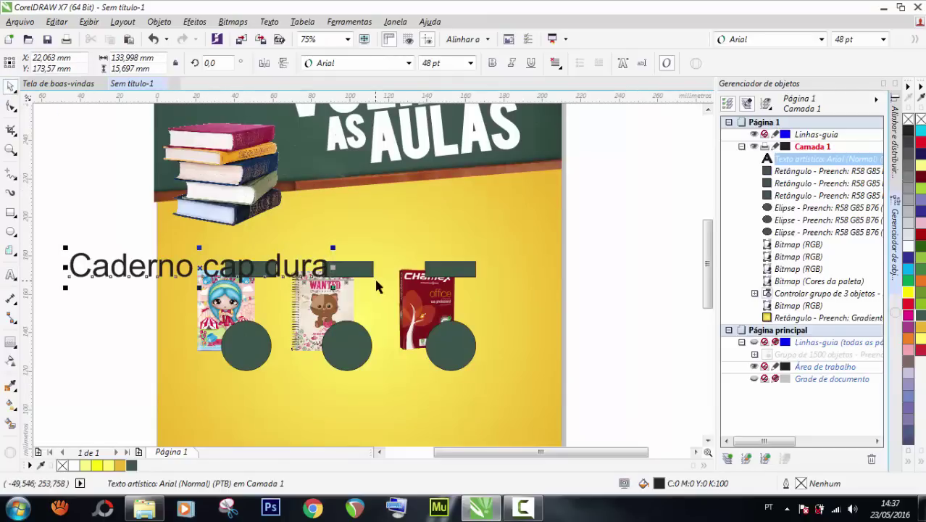
Shrink the label and set it to 18 pt bold Arial (Negrito).
{"action": "left_click_drag", "start_coordinate": [334, 288], "coordinate": [313, 289]}
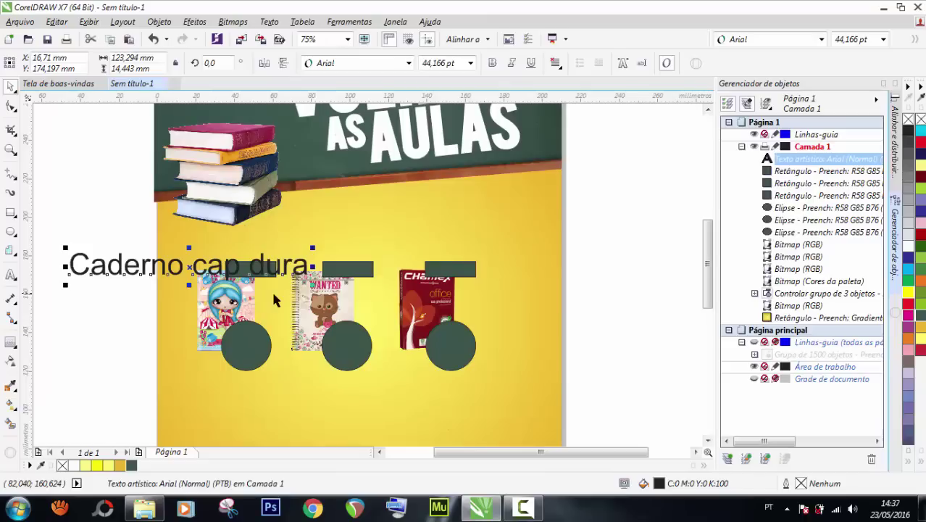
{"action": "double_click", "coordinate": [417, 63]}
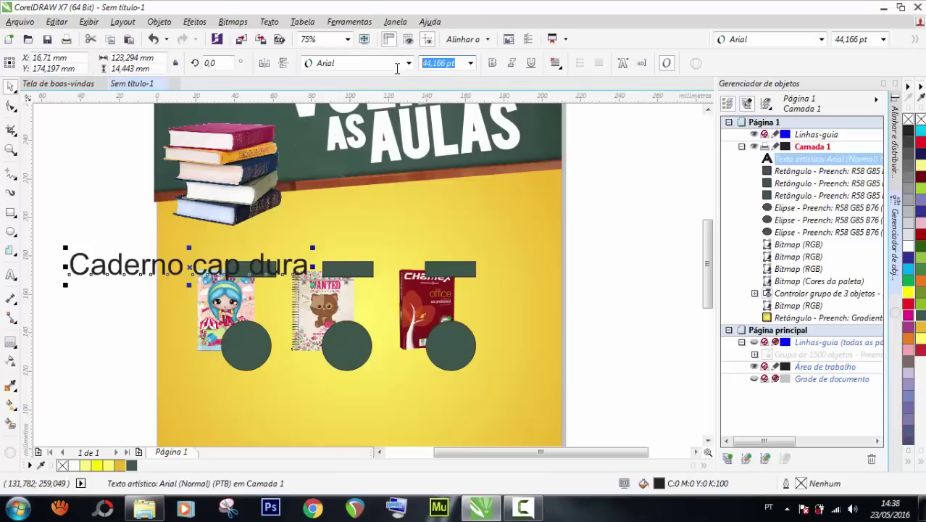
{"action": "type", "text": "18"}
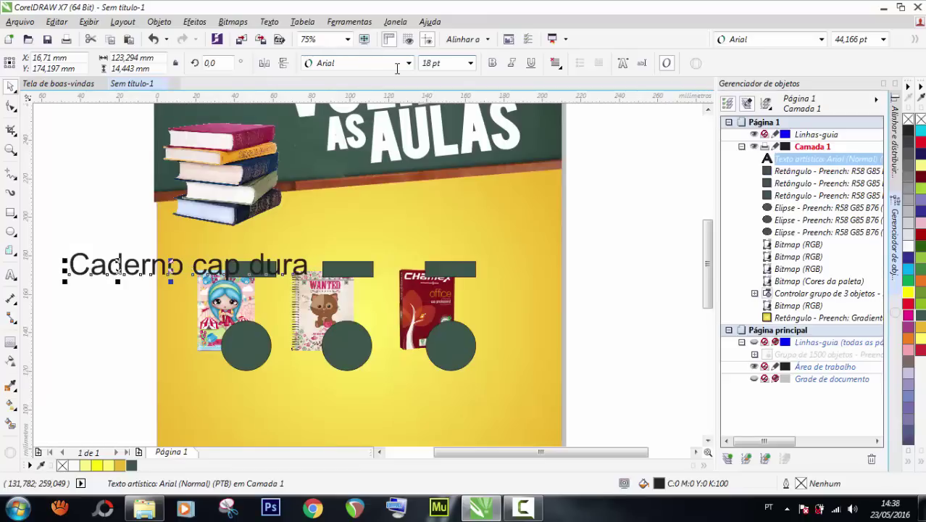
{"action": "key", "text": "Return"}
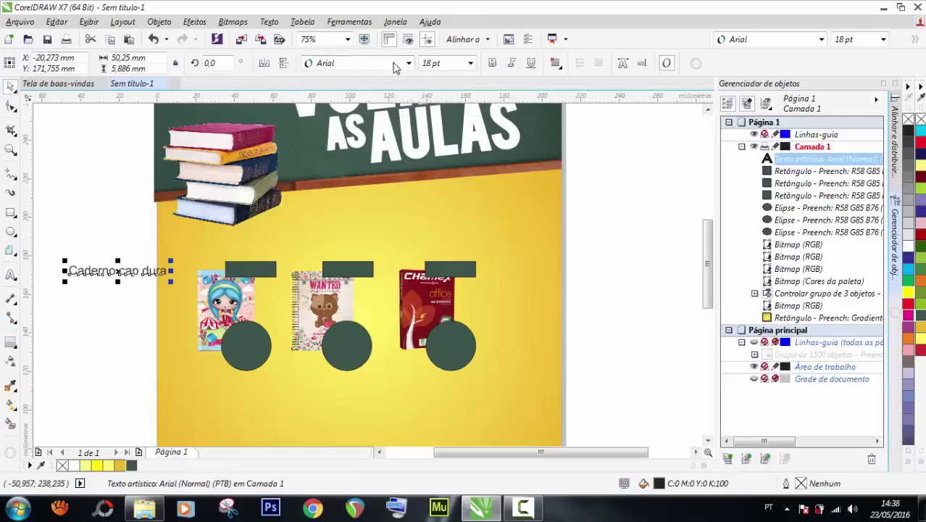
{"action": "left_click", "coordinate": [408, 63]}
{"action": "mouse_move", "coordinate": [449, 82]}
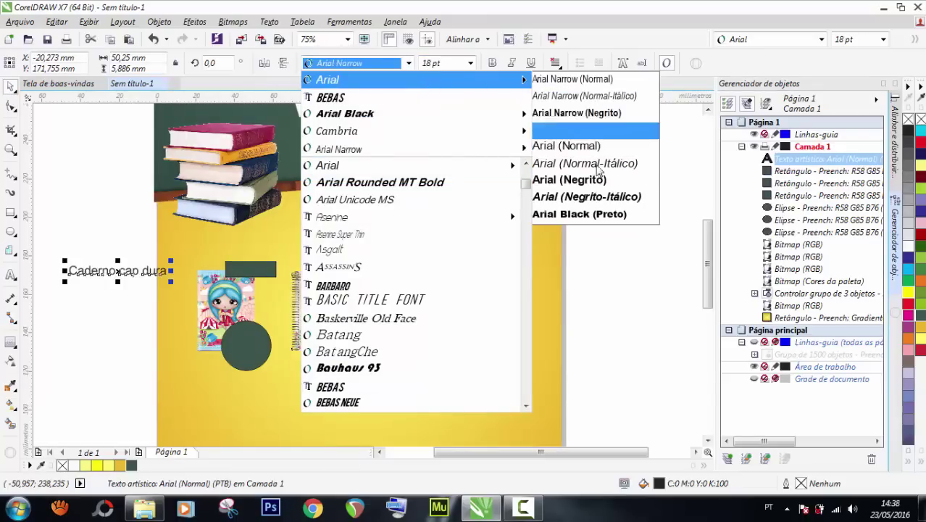
{"action": "left_click", "coordinate": [570, 180]}
Position the label just above the first notebook's dark green tag.
{"action": "scroll", "coordinate": [99, 279], "scroll_direction": "up", "scroll_amount": 2}
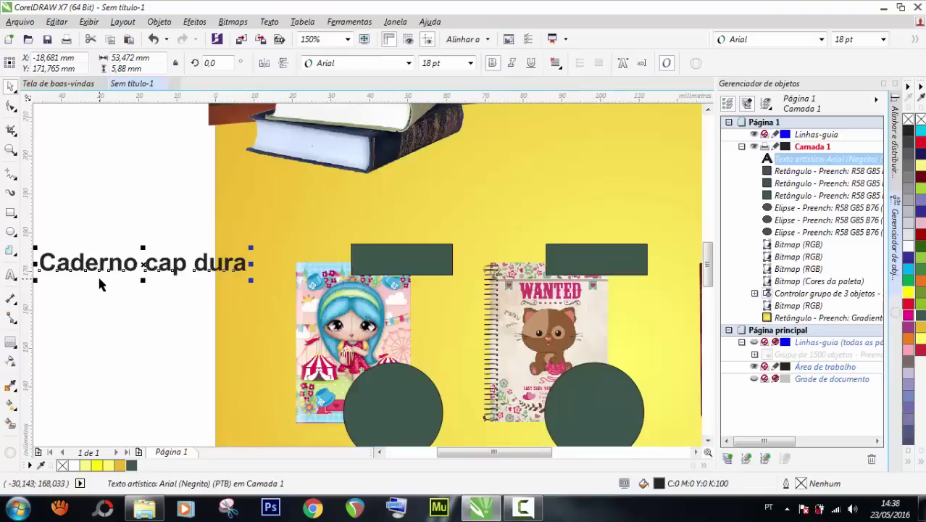
{"action": "left_click_drag", "start_coordinate": [120, 265], "coordinate": [327, 221]}
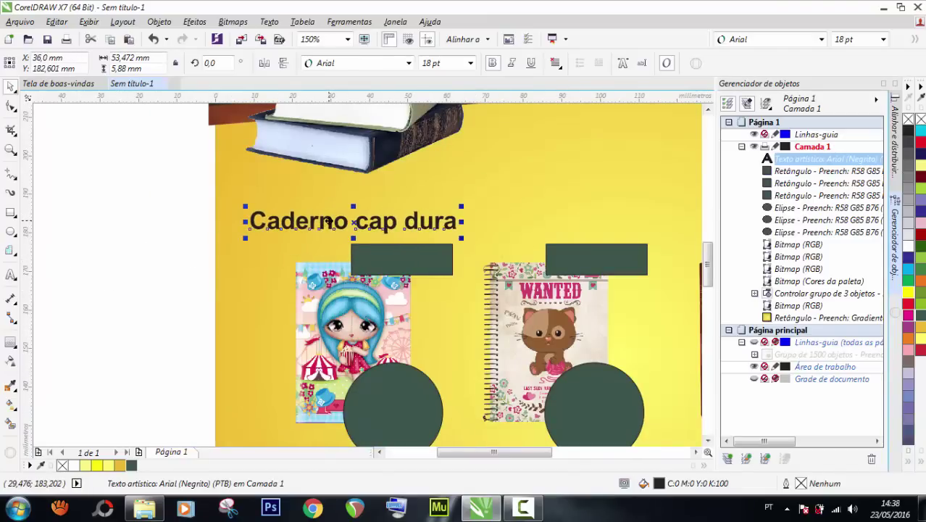
{"action": "left_click_drag", "start_coordinate": [328, 221], "coordinate": [329, 223]}
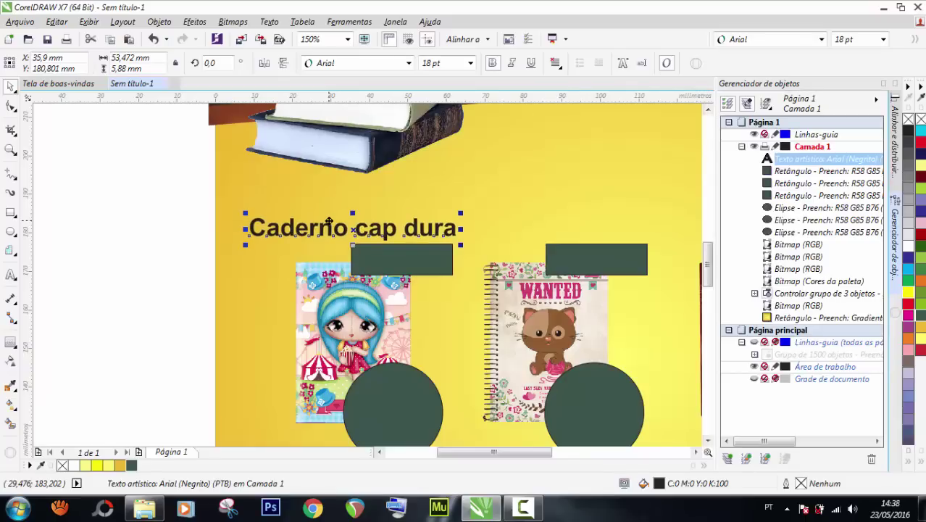
{"action": "key", "text": "Left"}
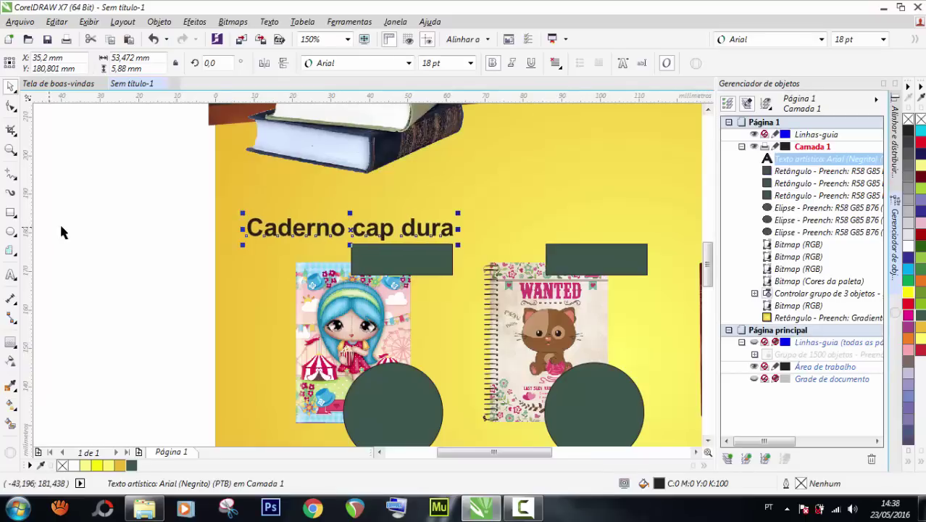
{"action": "left_click", "coordinate": [81, 243]}
{"action": "left_click", "coordinate": [398, 258]}
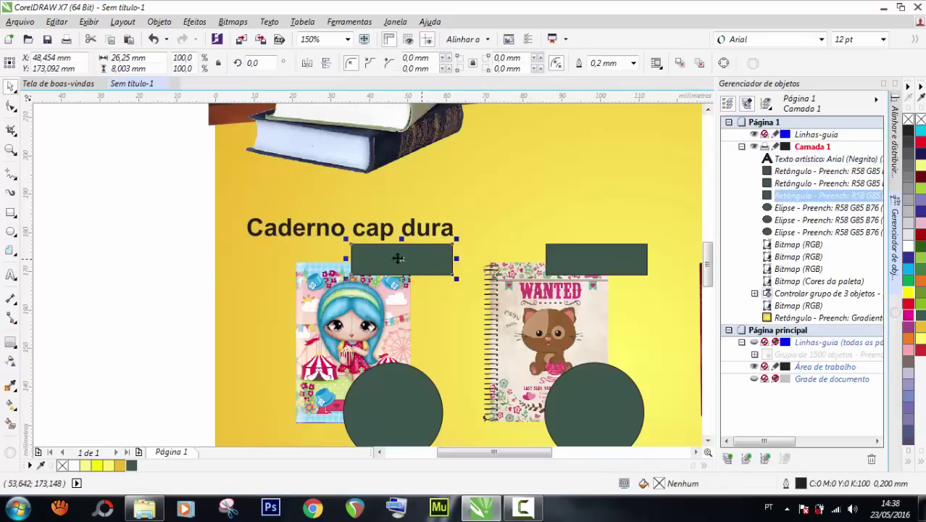
{"action": "left_click", "coordinate": [72, 253]}
{"action": "left_click", "coordinate": [10, 275]}
Type 'SNAKE' as a new text and set it in the Bebas font.
{"action": "left_click", "coordinate": [102, 269]}
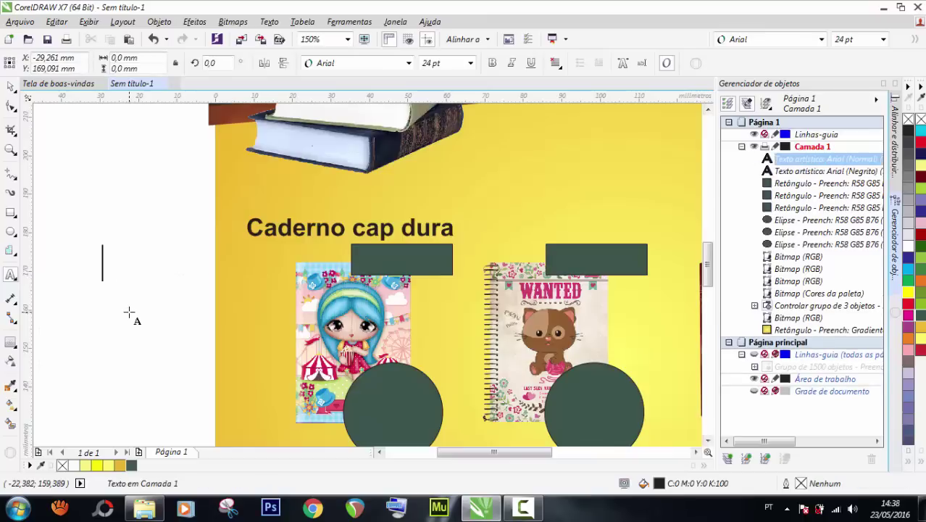
{"action": "type", "text": "C"}
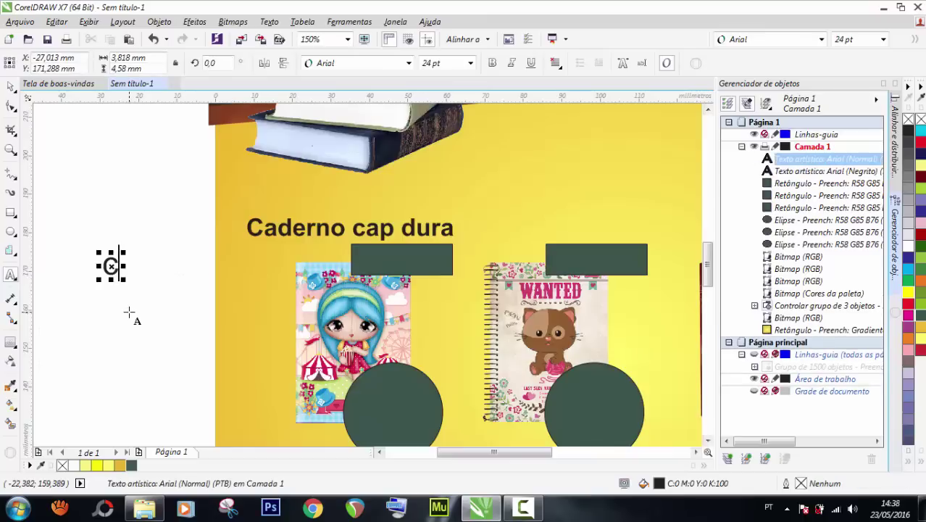
{"action": "key", "text": "BackSpace"}
{"action": "type", "text": "SNAKE"}
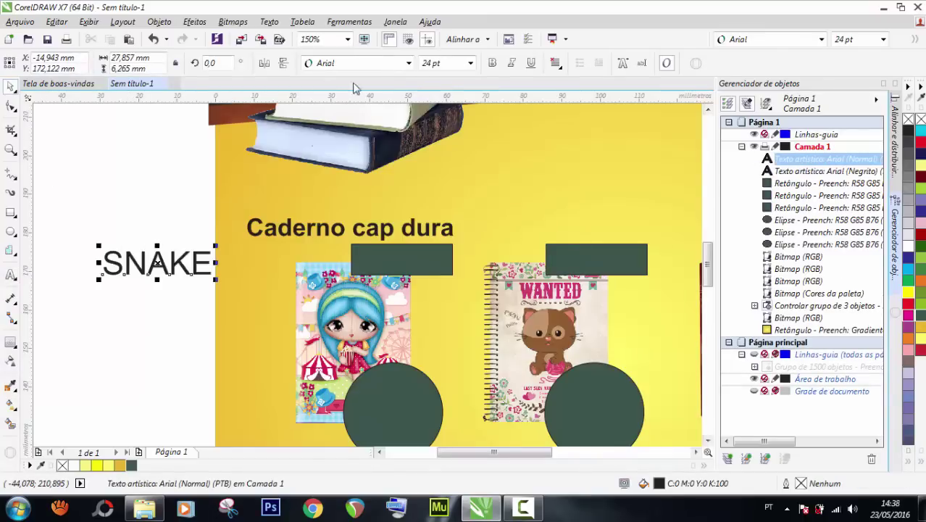
{"action": "left_click", "coordinate": [408, 65]}
{"action": "mouse_move", "coordinate": [435, 79]}
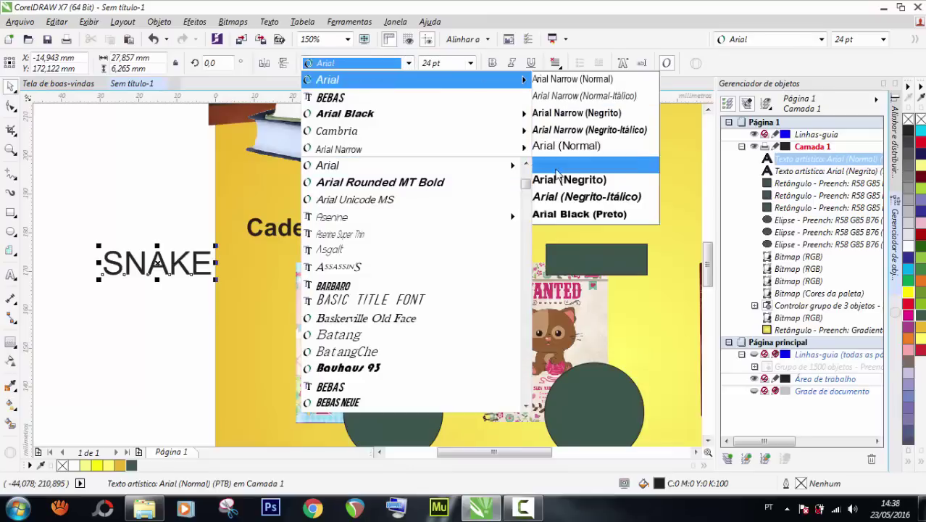
{"action": "left_click", "coordinate": [567, 180]}
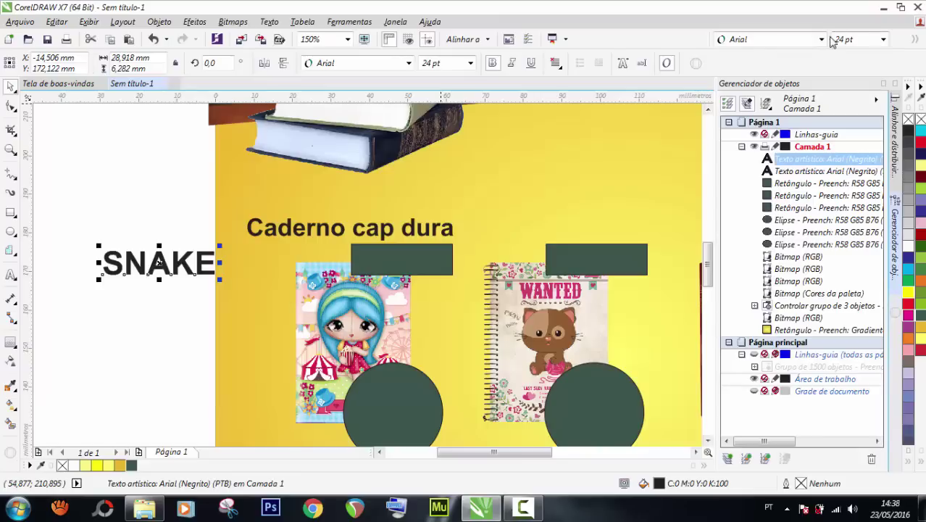
{"action": "left_click", "coordinate": [821, 40]}
{"action": "left_click", "coordinate": [768, 75]}
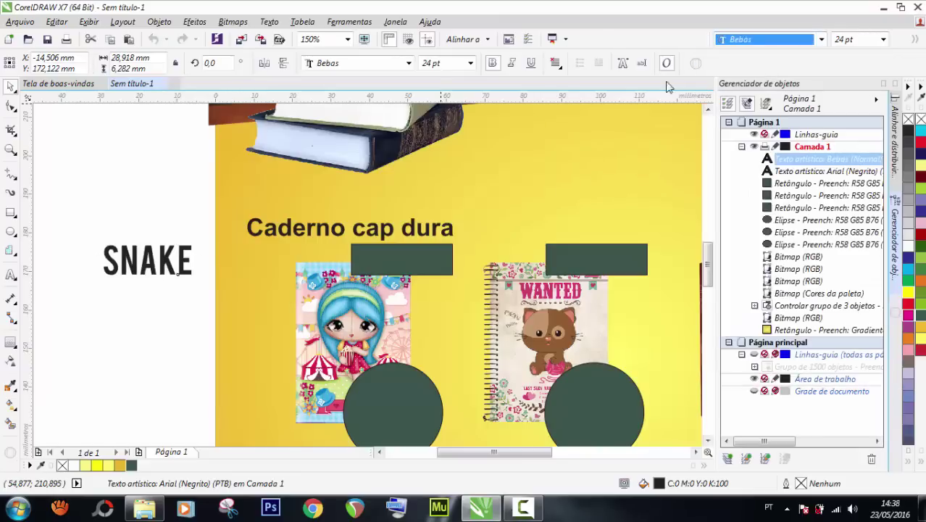
Make SNAKE white and fit it inside the first notebook's dark green tag.
{"action": "left_click_drag", "start_coordinate": [168, 259], "coordinate": [422, 258]}
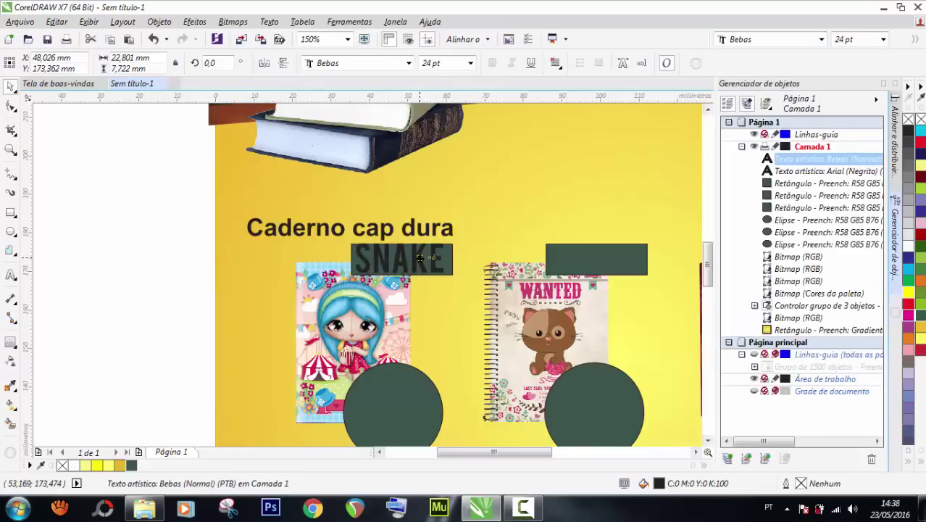
{"action": "left_click", "coordinate": [75, 465]}
{"action": "scroll", "coordinate": [391, 239], "scroll_direction": "up", "scroll_amount": 2}
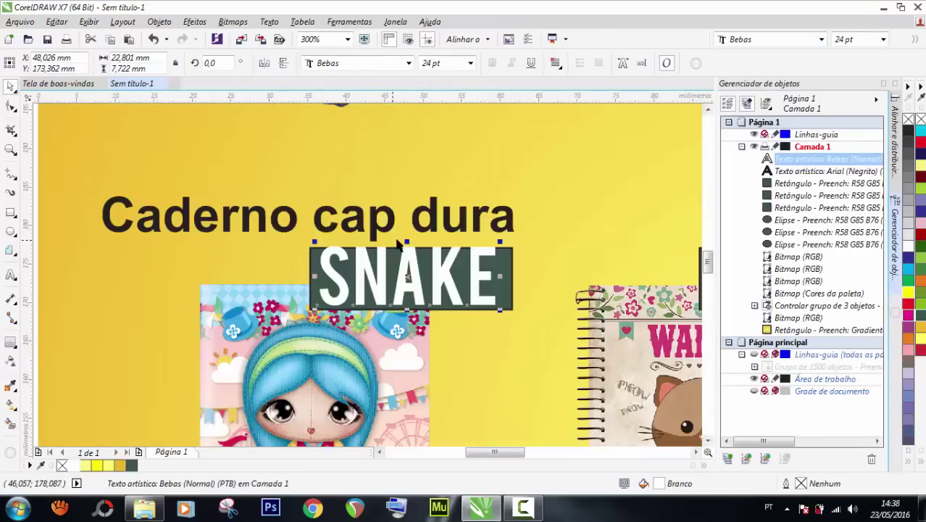
{"action": "left_click_drag", "start_coordinate": [501, 244], "coordinate": [452, 258]}
{"action": "left_click_drag", "start_coordinate": [404, 296], "coordinate": [415, 290]}
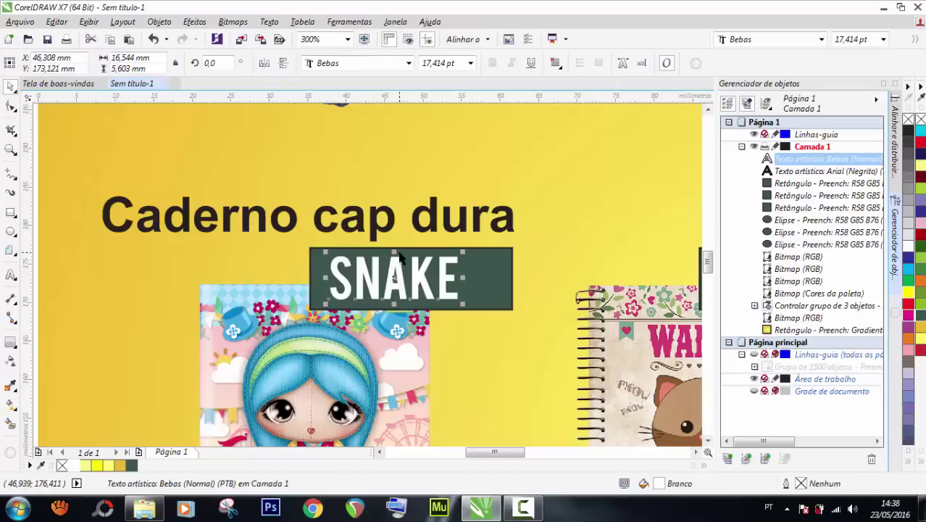
{"action": "left_click_drag", "start_coordinate": [394, 254], "coordinate": [393, 258]}
{"action": "left_click_drag", "start_coordinate": [462, 258], "coordinate": [483, 253]}
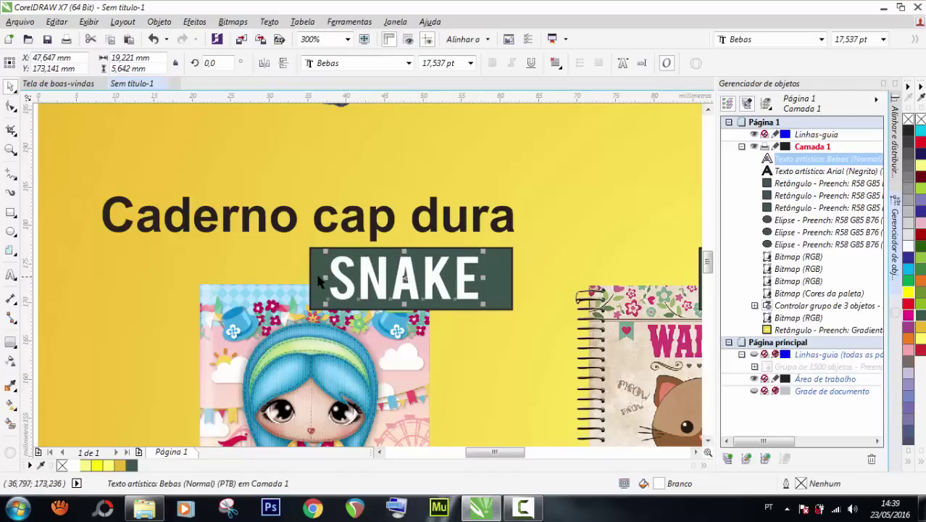
Remove the outline from the tag rectangle and select SNAKE together with its rectangle.
{"action": "left_click", "coordinate": [319, 281]}
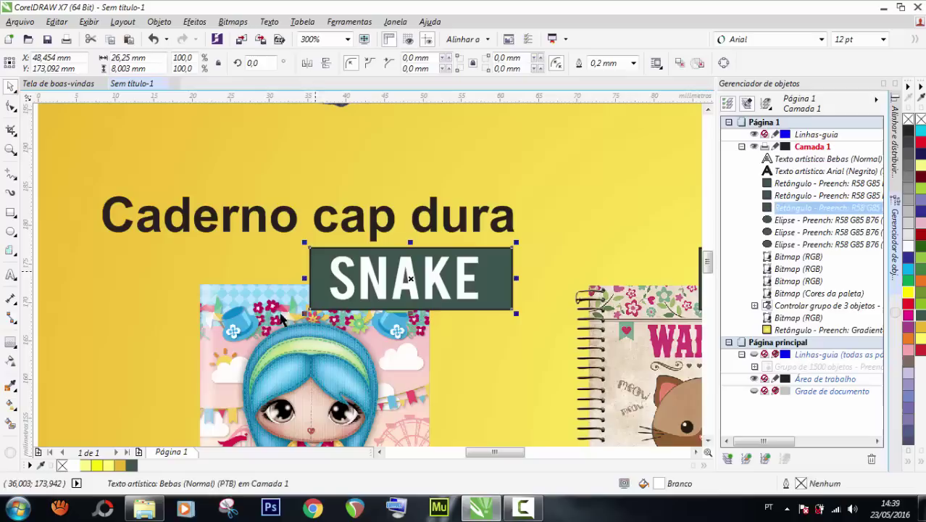
{"action": "right_click", "coordinate": [63, 466]}
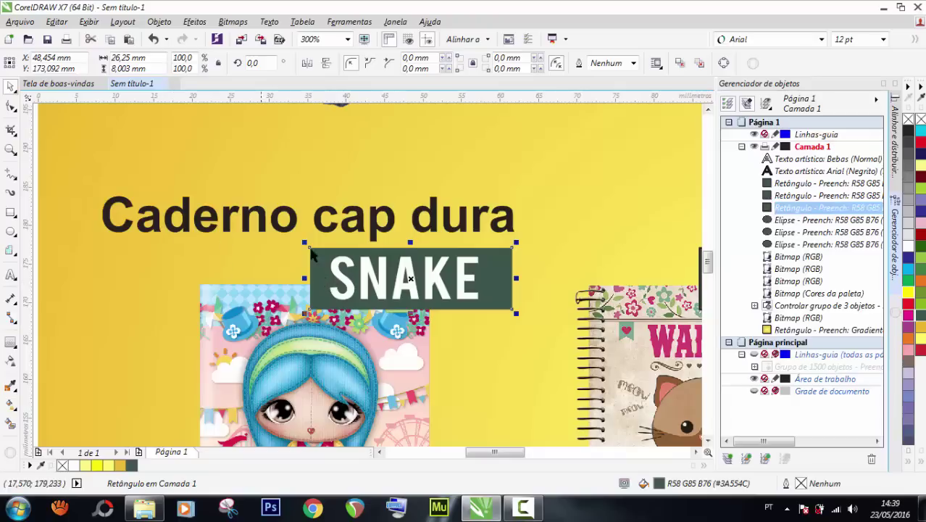
{"action": "scroll", "coordinate": [312, 250], "scroll_direction": "down", "scroll_amount": 1}
{"action": "left_click", "coordinate": [128, 255]}
{"action": "left_click_drag", "start_coordinate": [128, 250], "coordinate": [444, 281]}
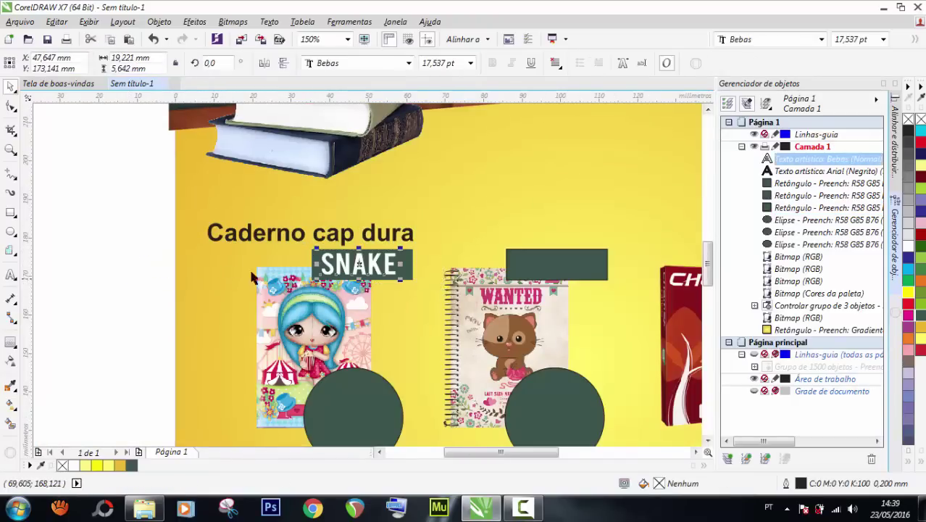
{"action": "left_click_drag", "start_coordinate": [119, 246], "coordinate": [462, 292]}
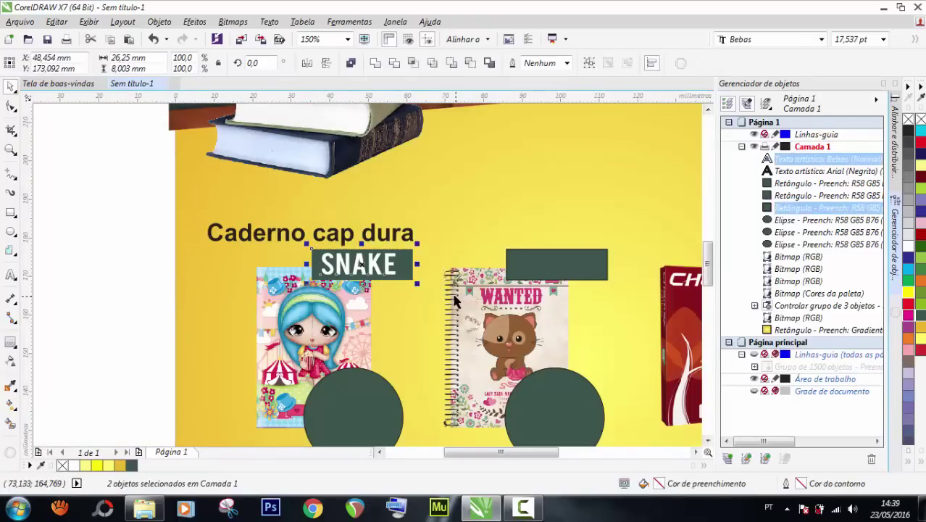
Duplicate the 'Caderno cap dura' heading, shrink the copy and set it to 10 pt.
{"action": "left_click", "coordinate": [132, 250]}
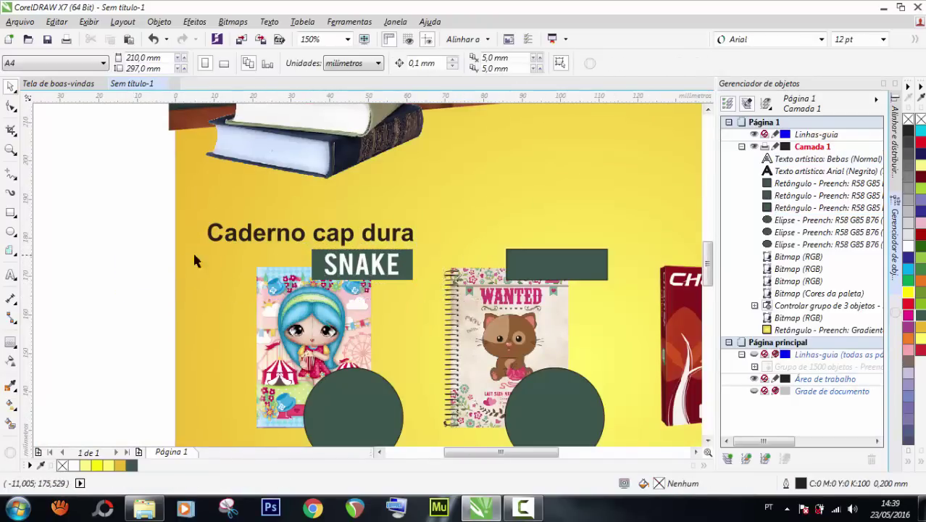
{"action": "scroll", "coordinate": [327, 268], "scroll_direction": "down", "scroll_amount": 1}
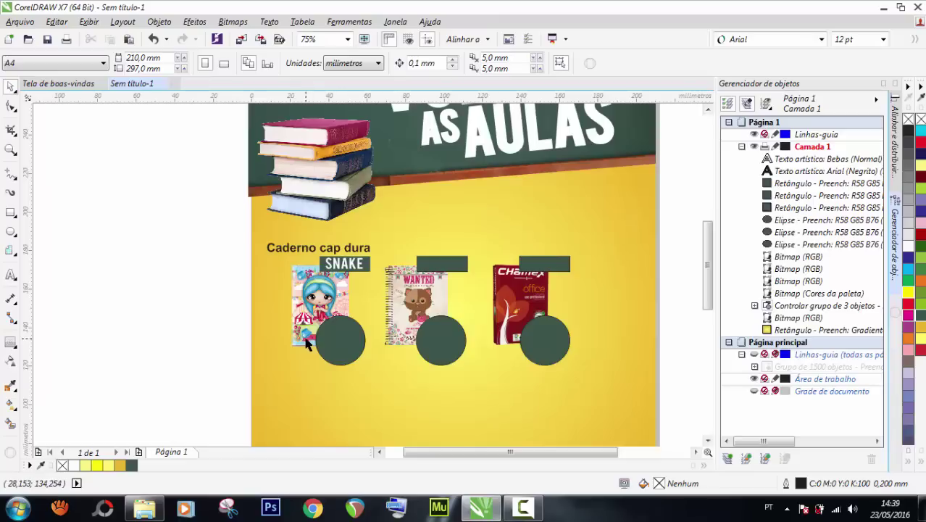
{"action": "scroll", "coordinate": [345, 310], "scroll_direction": "up", "scroll_amount": 2}
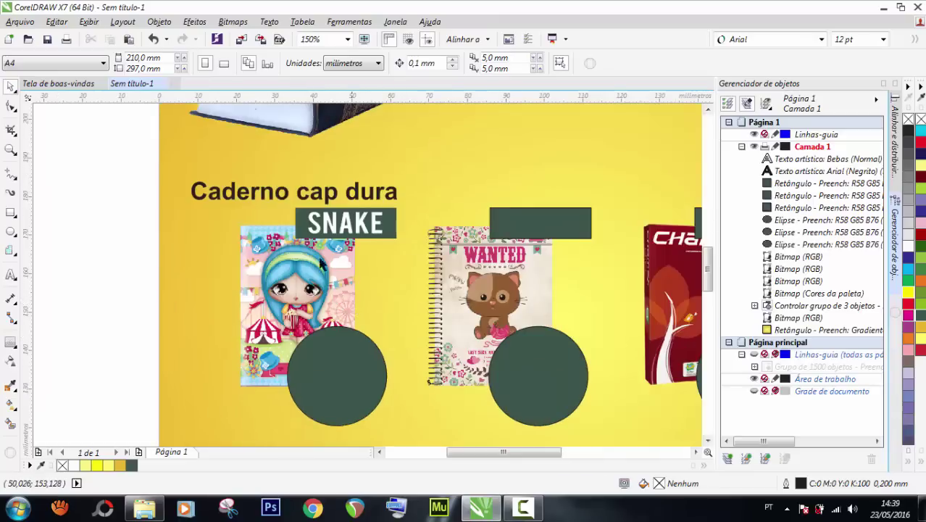
{"action": "left_click", "coordinate": [221, 195]}
{"action": "left_click_drag", "start_coordinate": [221, 195], "coordinate": [246, 191]}
{"action": "right_click", "coordinate": [245, 191]}
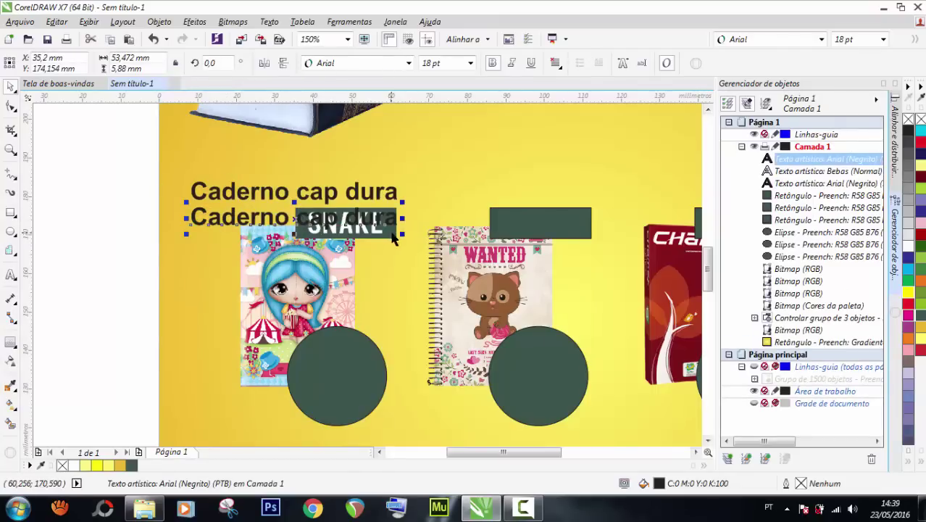
{"action": "left_click_drag", "start_coordinate": [404, 234], "coordinate": [343, 222]}
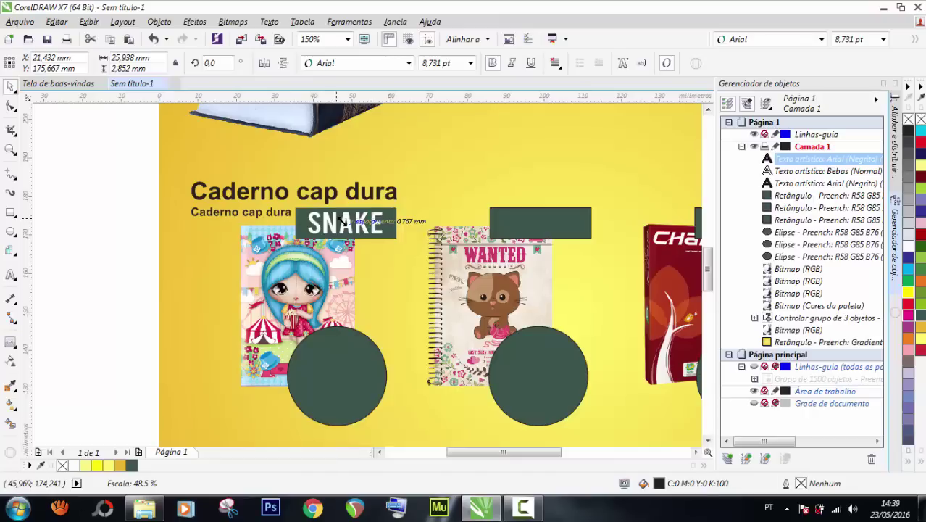
{"action": "left_click_drag", "start_coordinate": [341, 221], "coordinate": [345, 226]}
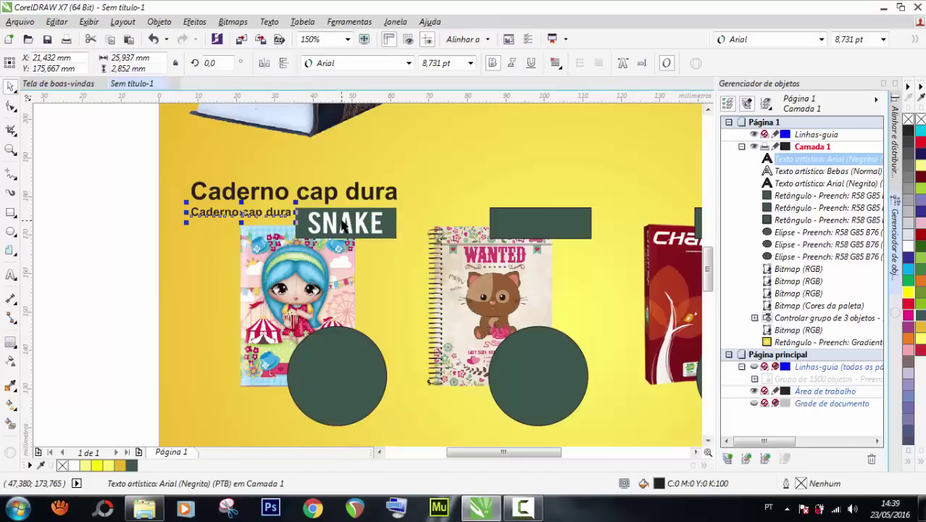
{"action": "left_click", "coordinate": [470, 63]}
{"action": "left_click", "coordinate": [428, 123]}
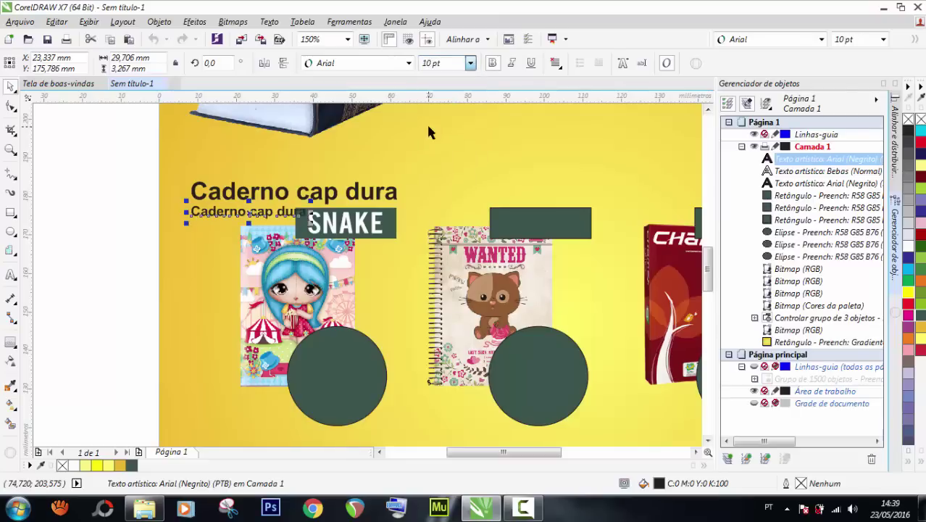
Retype the copied text as '5 Materias'.
{"action": "scroll", "coordinate": [222, 220], "scroll_direction": "up", "scroll_amount": 2}
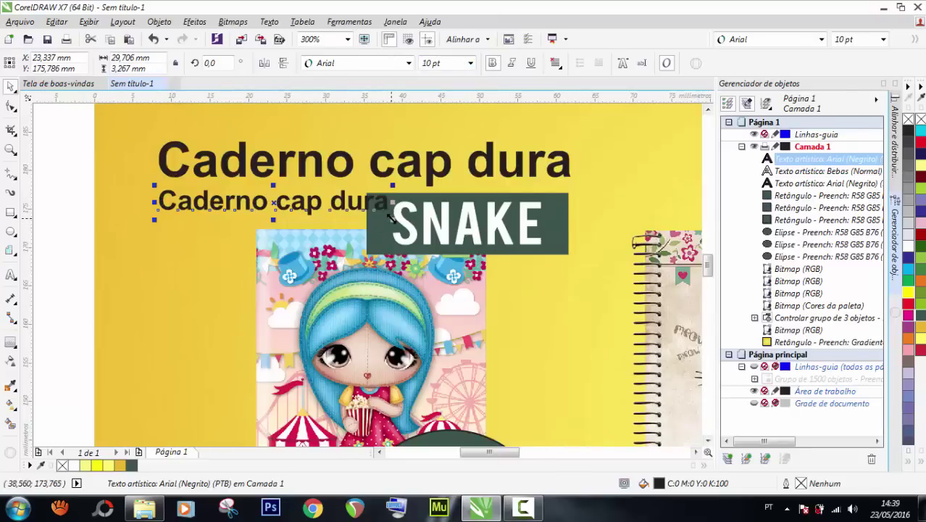
{"action": "left_click_drag", "start_coordinate": [339, 205], "coordinate": [305, 199]}
{"action": "double_click", "coordinate": [305, 199]}
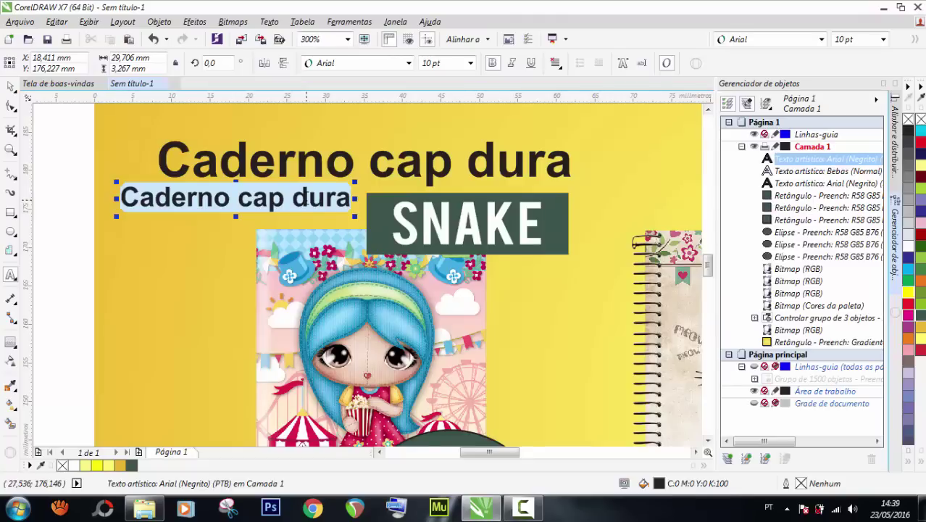
{"action": "type", "text": "5 MA"}
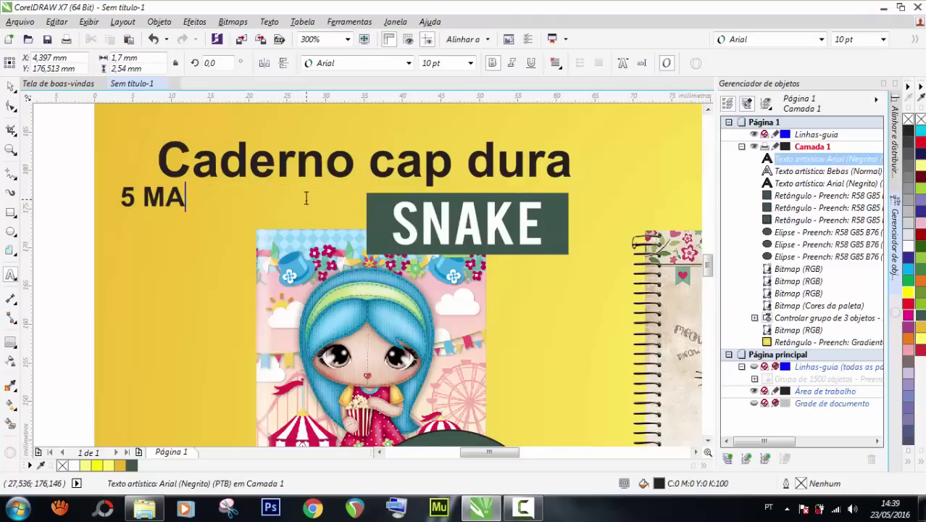
{"action": "type", "text": "TERIAS"}
{"action": "left_click", "coordinate": [11, 87]}
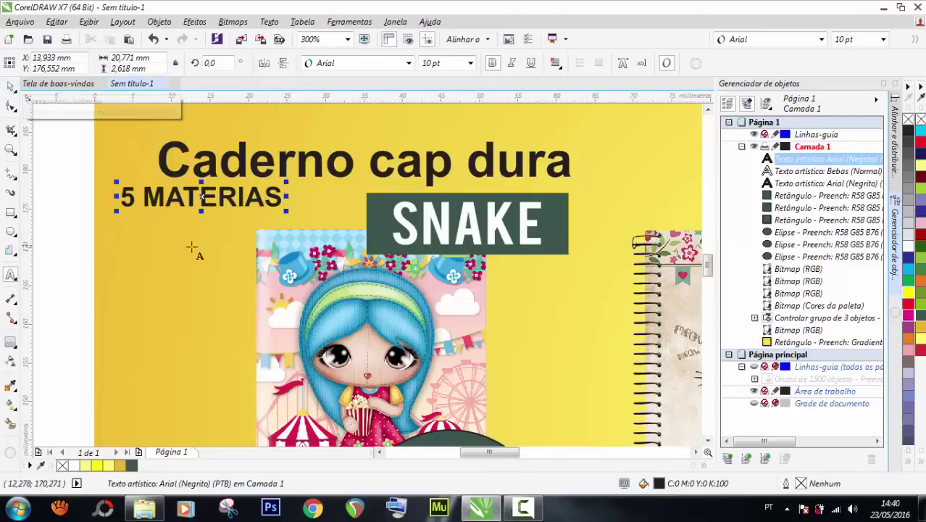
{"action": "left_click_drag", "start_coordinate": [167, 194], "coordinate": [289, 197]}
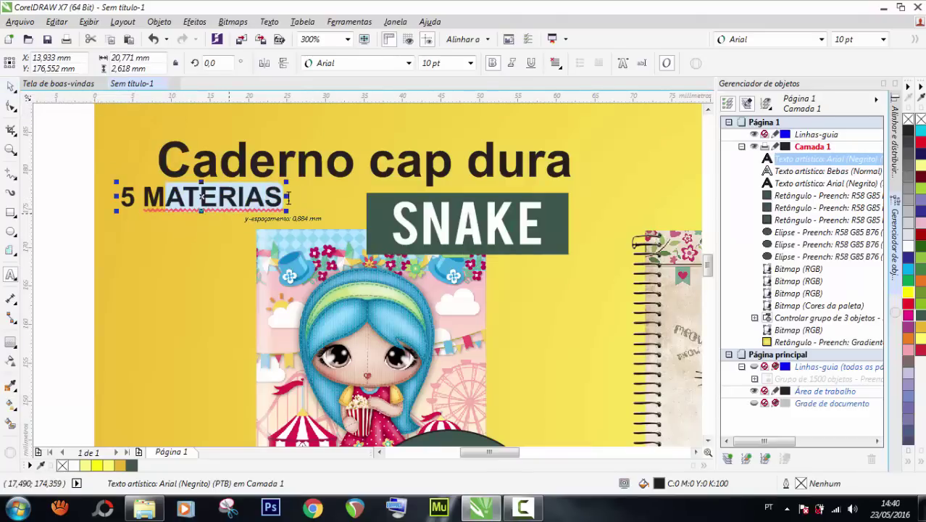
{"action": "type", "text": "aterias"}
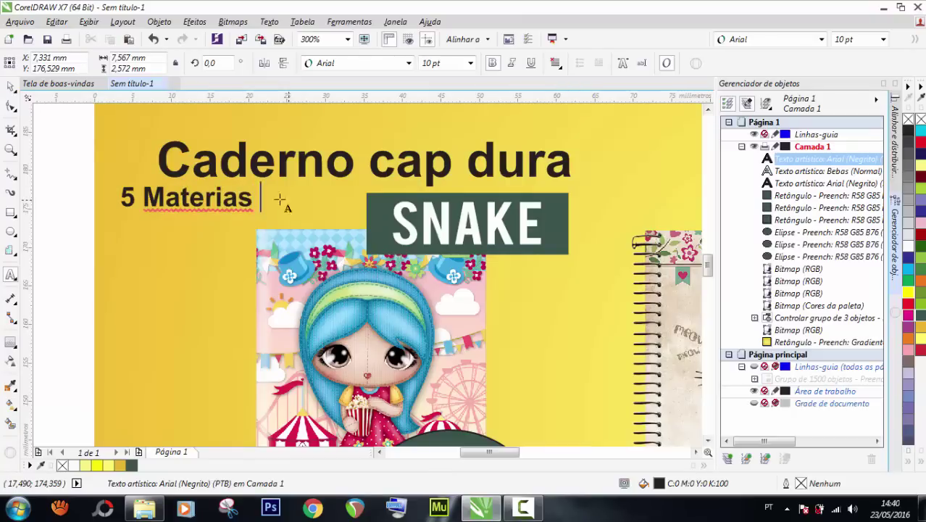
{"action": "key", "text": "Escape"}
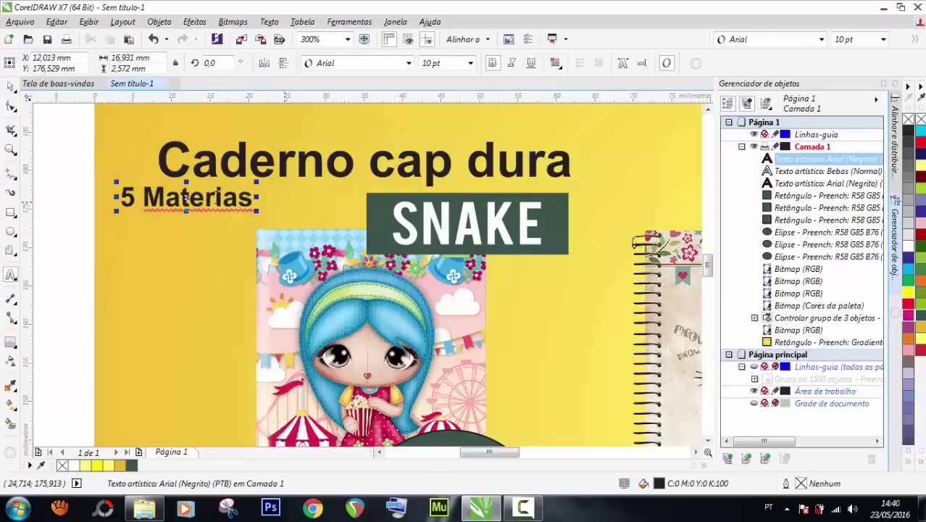
Move '5 Materias' right so it sits beneath the heading.
{"action": "right_click", "coordinate": [222, 207]}
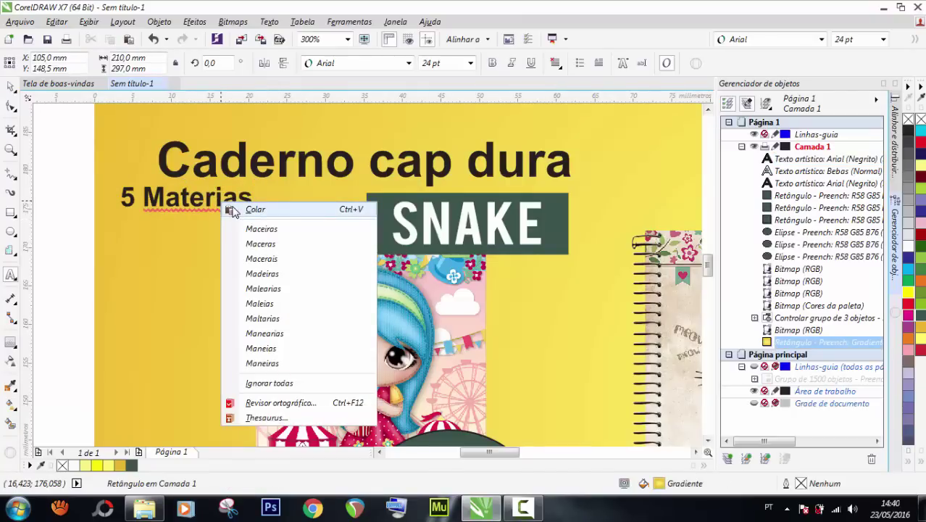
{"action": "left_click", "coordinate": [195, 203]}
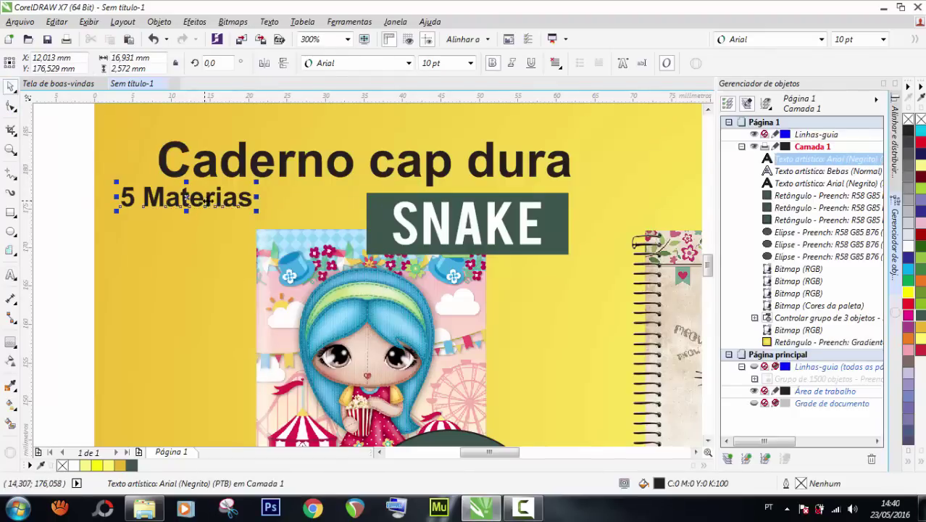
{"action": "left_click_drag", "start_coordinate": [203, 202], "coordinate": [289, 201]}
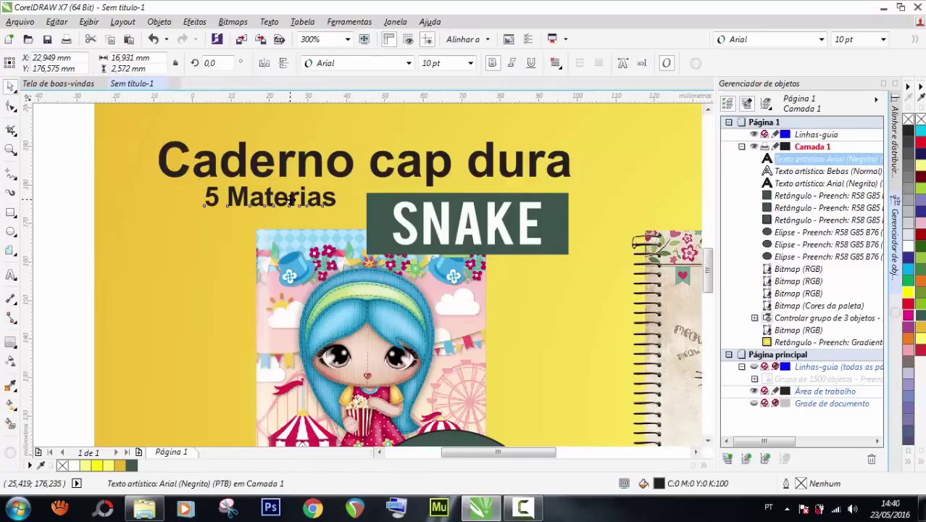
{"action": "scroll", "coordinate": [289, 201], "scroll_direction": "down", "scroll_amount": 2}
{"action": "left_click", "coordinate": [73, 232]}
Type a new price text '5 ,00' to the left of the page.
{"action": "scroll", "coordinate": [447, 213], "scroll_direction": "down", "scroll_amount": 2}
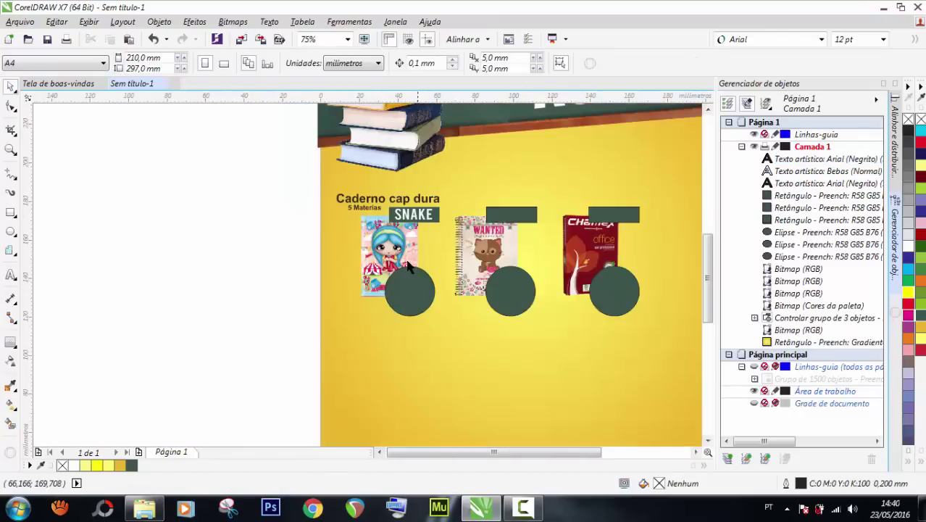
{"action": "scroll", "coordinate": [405, 257], "scroll_direction": "up", "scroll_amount": 2}
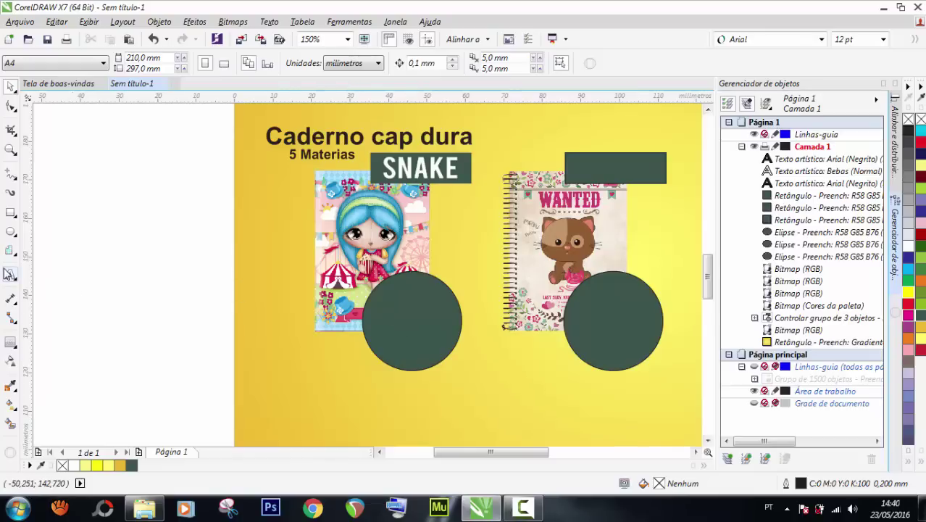
{"action": "left_click", "coordinate": [22, 275]}
{"action": "left_click", "coordinate": [98, 279]}
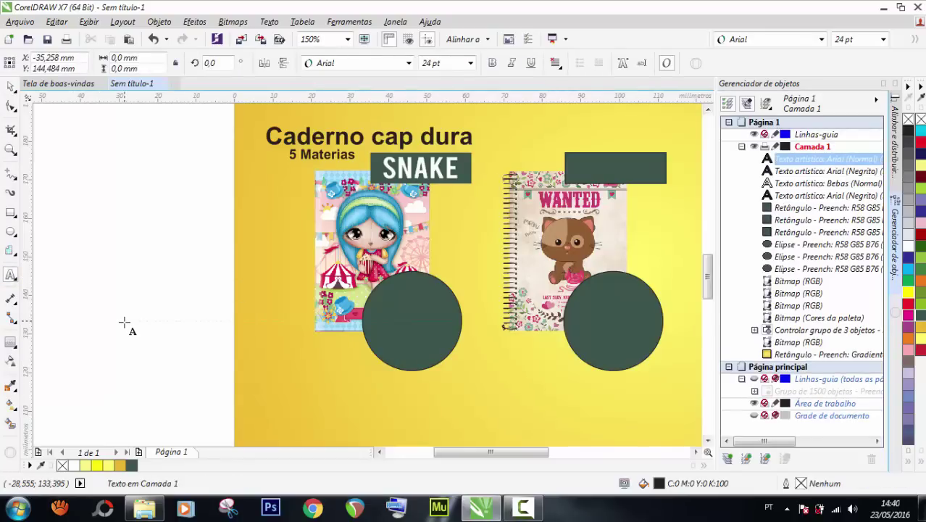
{"action": "type", "text": "5"}
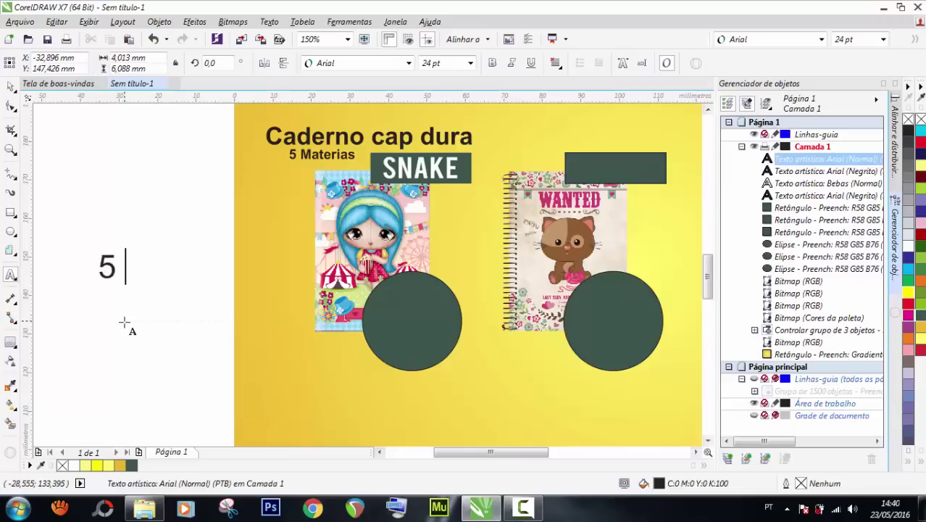
{"action": "type", "text": " ,00"}
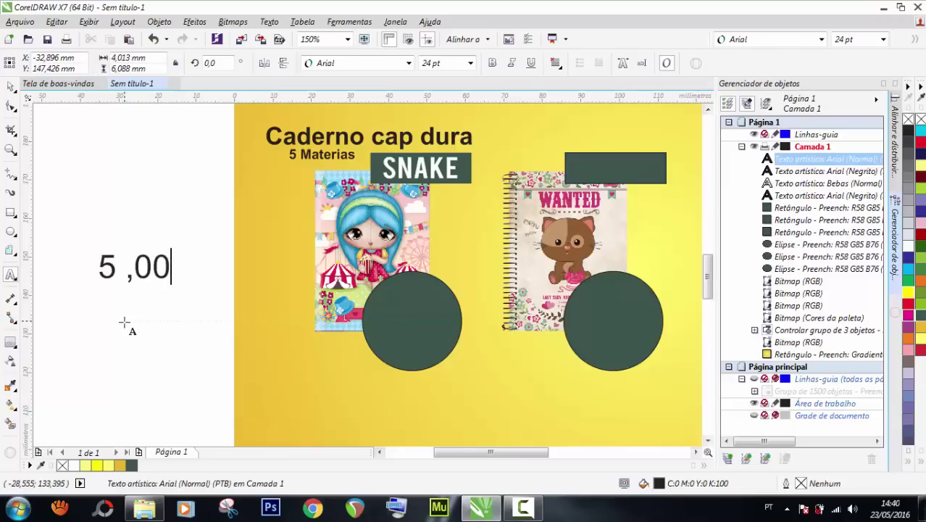
{"action": "left_click", "coordinate": [11, 86]}
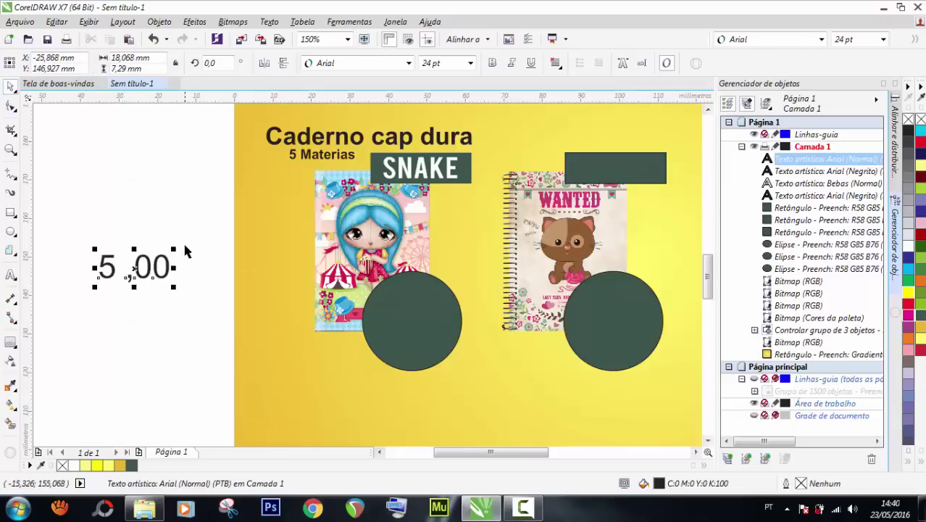
Copy the price above, edit the copy to '5,00', and select both prices.
{"action": "left_click_drag", "start_coordinate": [173, 271], "coordinate": [172, 232]}
{"action": "right_click", "coordinate": [172, 233]}
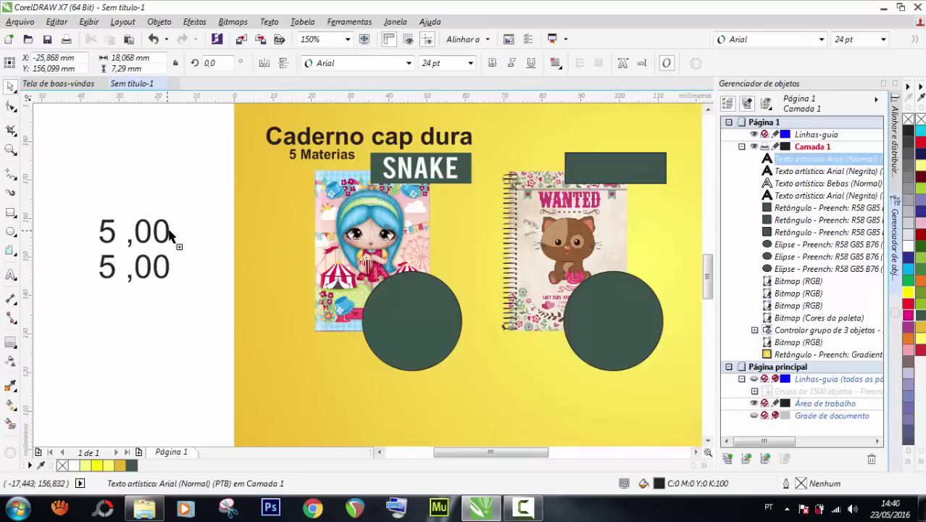
{"action": "double_click", "coordinate": [129, 241]}
{"action": "key", "text": "BackSpace"}
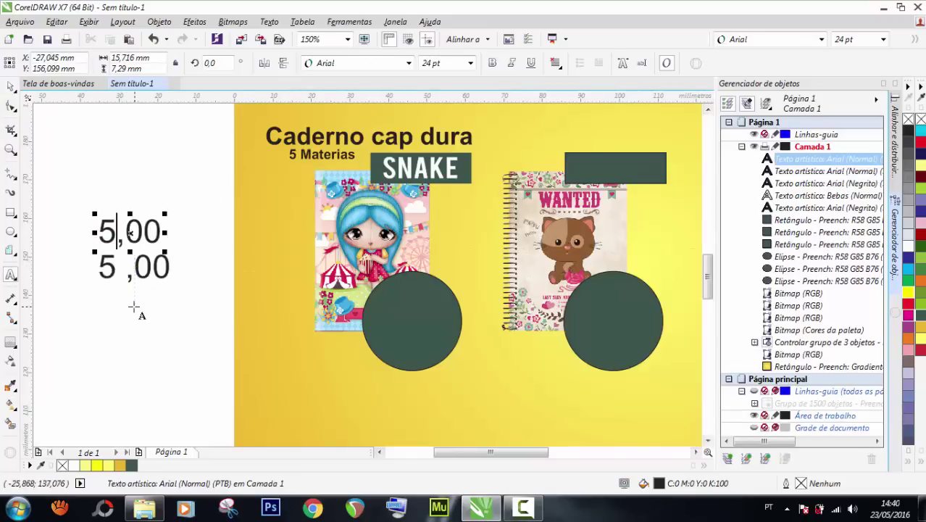
{"action": "left_click", "coordinate": [11, 86]}
{"action": "left_click", "coordinate": [56, 190]}
{"action": "left_click_drag", "start_coordinate": [56, 187], "coordinate": [202, 326]}
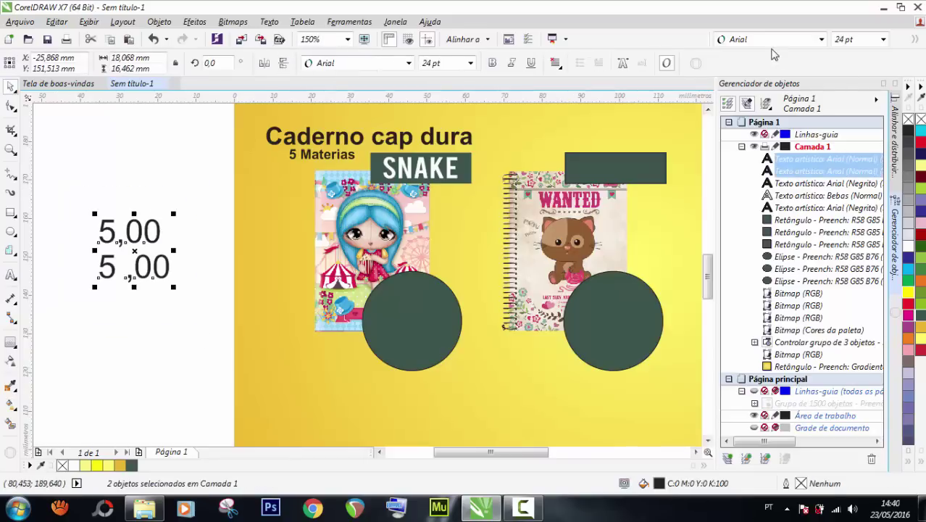
Set both price texts to Arial (Negrito).
{"action": "left_click", "coordinate": [821, 40]}
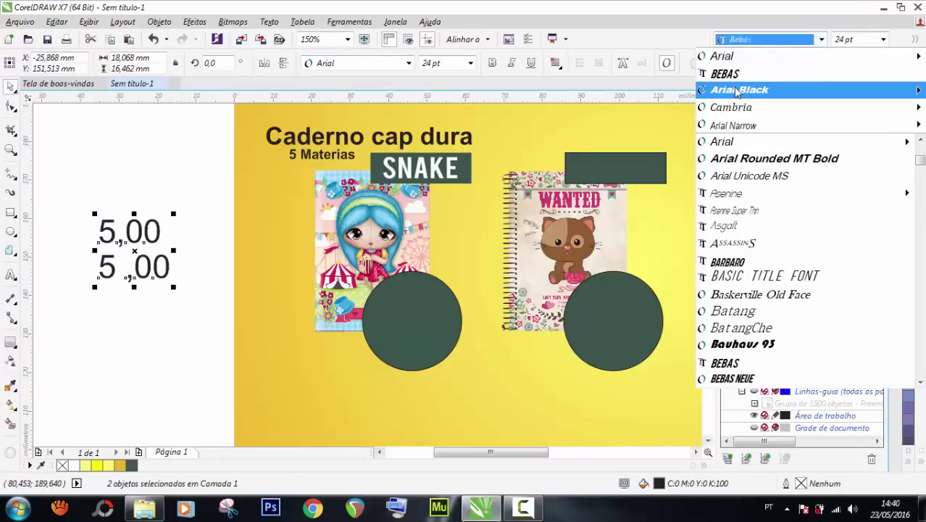
{"action": "mouse_move", "coordinate": [738, 91]}
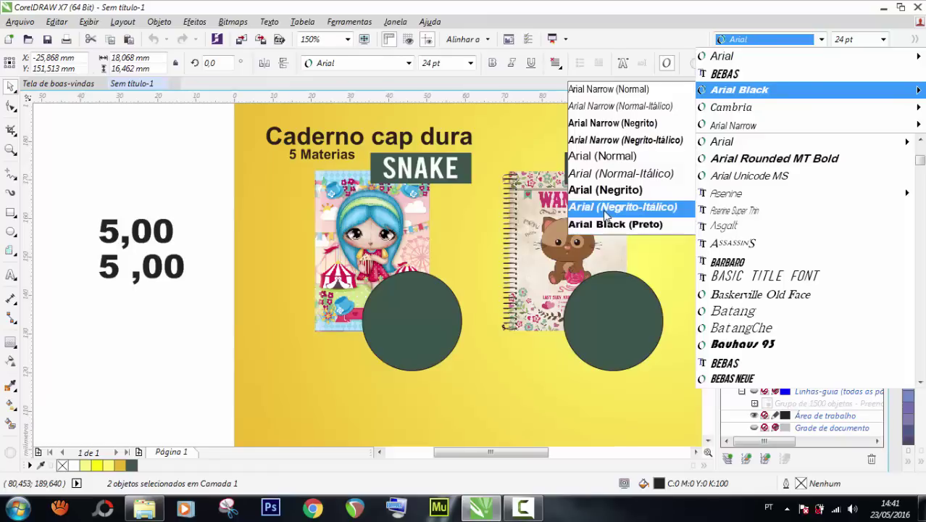
{"action": "left_click", "coordinate": [606, 192]}
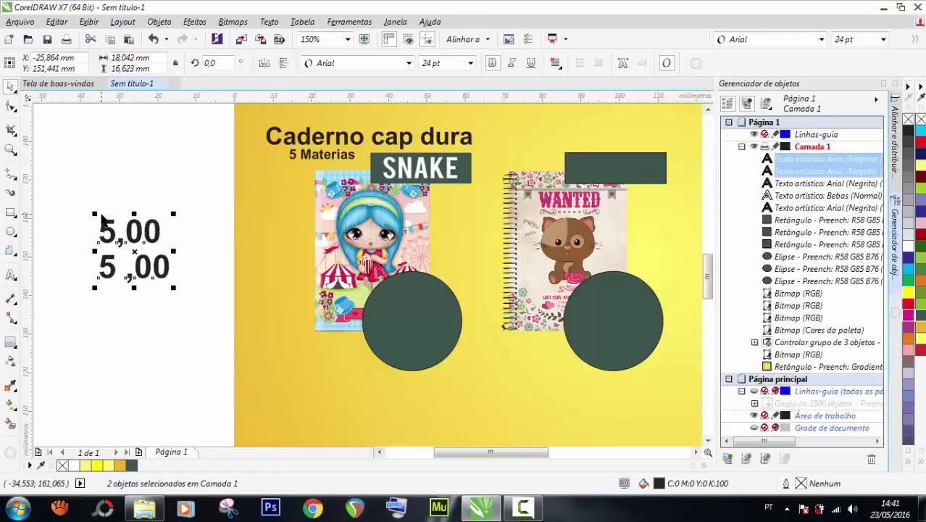
Break apart the lower price text and try repositioning the separated digit pieces.
{"action": "left_click", "coordinate": [97, 133]}
{"action": "left_click", "coordinate": [140, 245]}
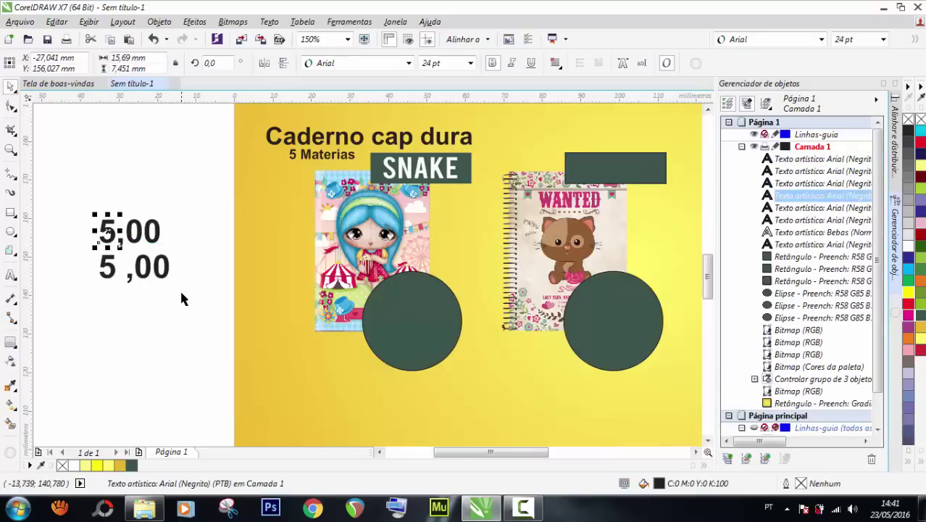
{"action": "left_click_drag", "start_coordinate": [180, 289], "coordinate": [90, 249]}
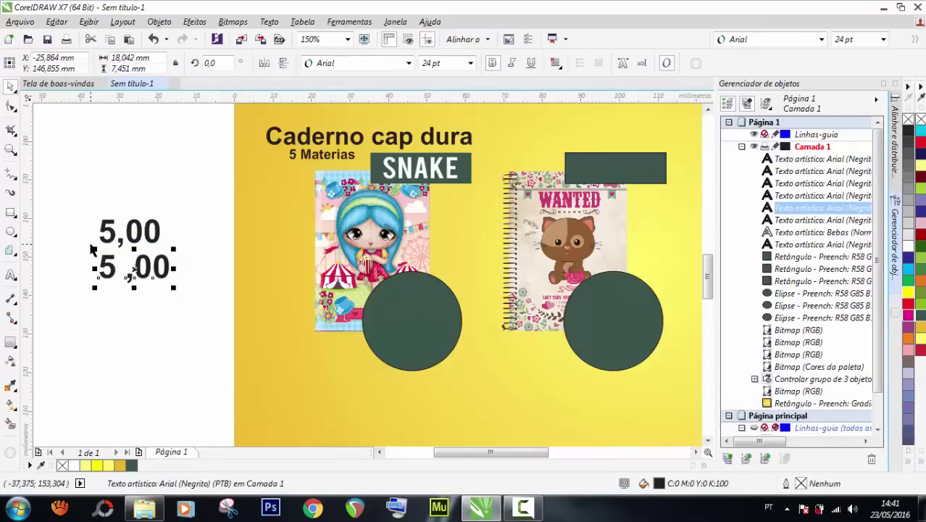
{"action": "key", "text": "ctrl+k"}
{"action": "left_click", "coordinate": [109, 232]}
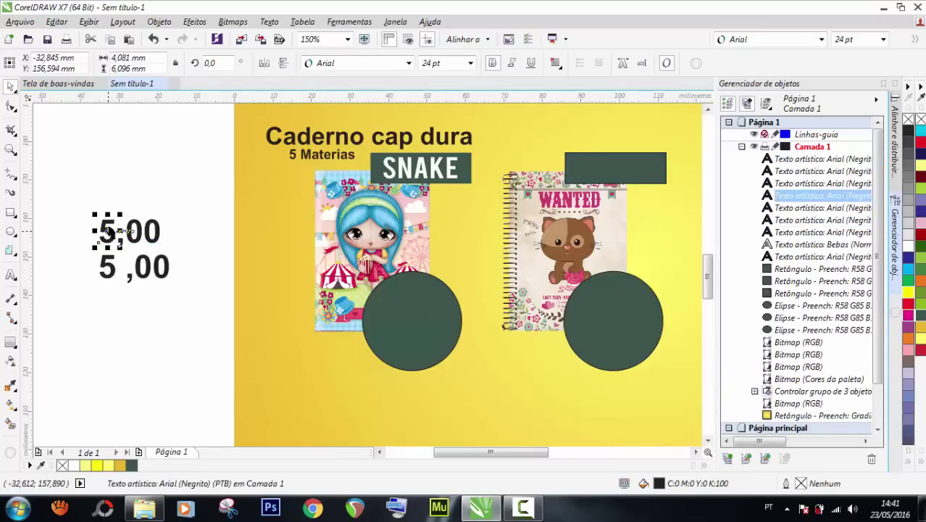
{"action": "left_click_drag", "start_coordinate": [108, 233], "coordinate": [115, 201]}
{"action": "left_click_drag", "start_coordinate": [135, 231], "coordinate": [152, 178]}
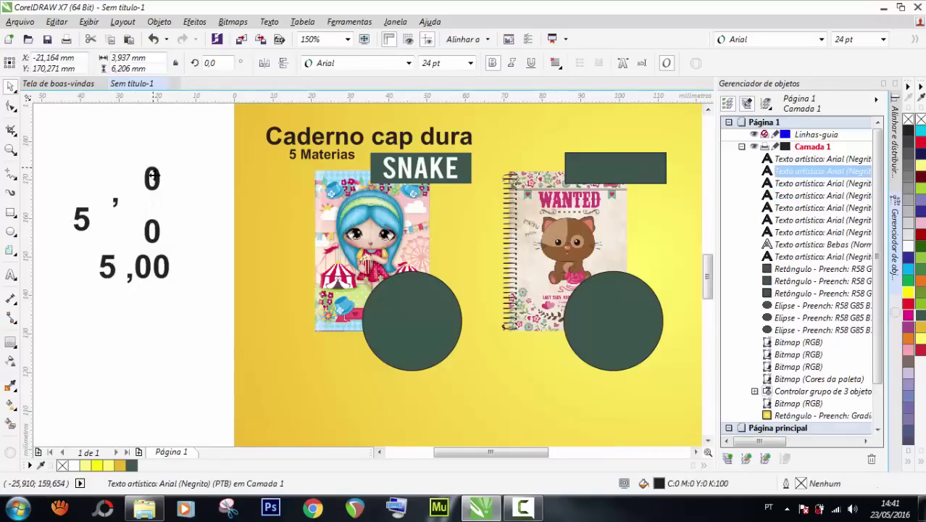
{"action": "left_click", "coordinate": [160, 229]}
{"action": "left_click_drag", "start_coordinate": [160, 229], "coordinate": [194, 210]}
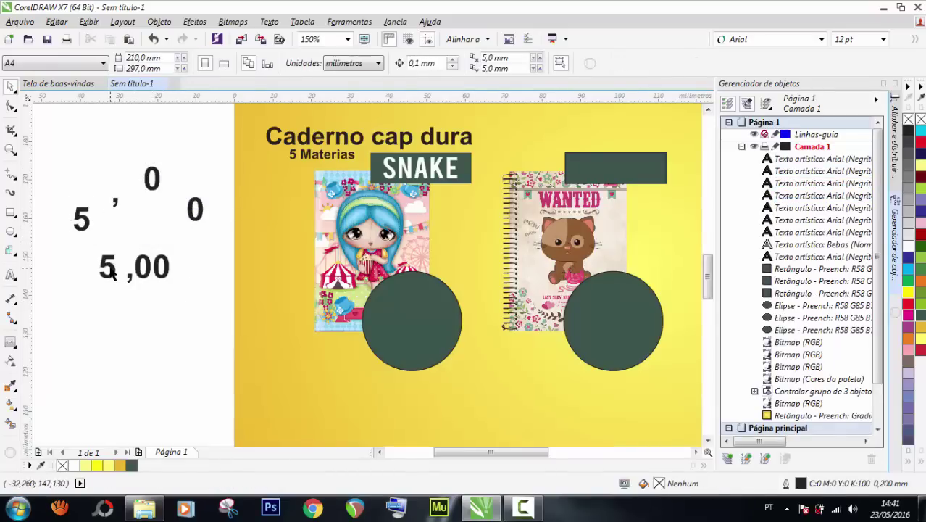
{"action": "left_click_drag", "start_coordinate": [110, 272], "coordinate": [101, 298]}
{"action": "left_click_drag", "start_coordinate": [147, 282], "coordinate": [212, 318]}
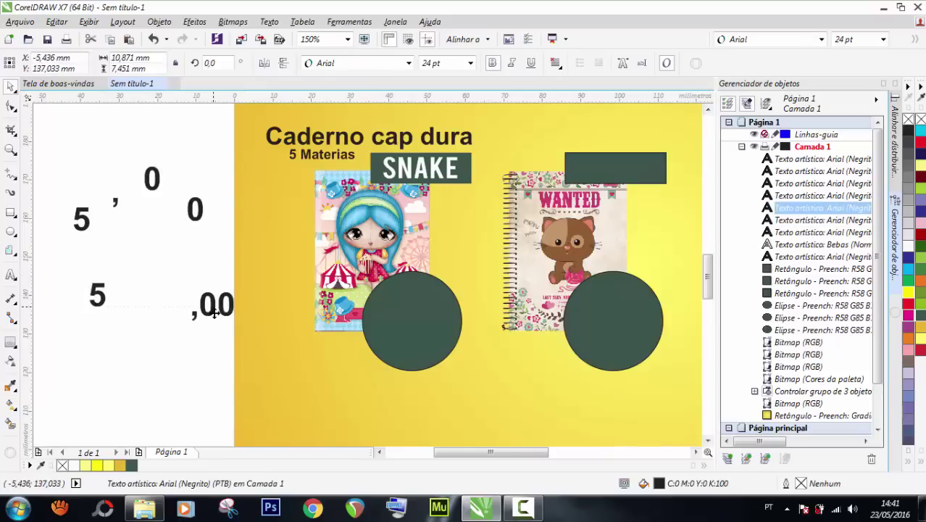
{"action": "key", "text": "ctrl+z"}
{"action": "key", "text": "ctrl+z"}
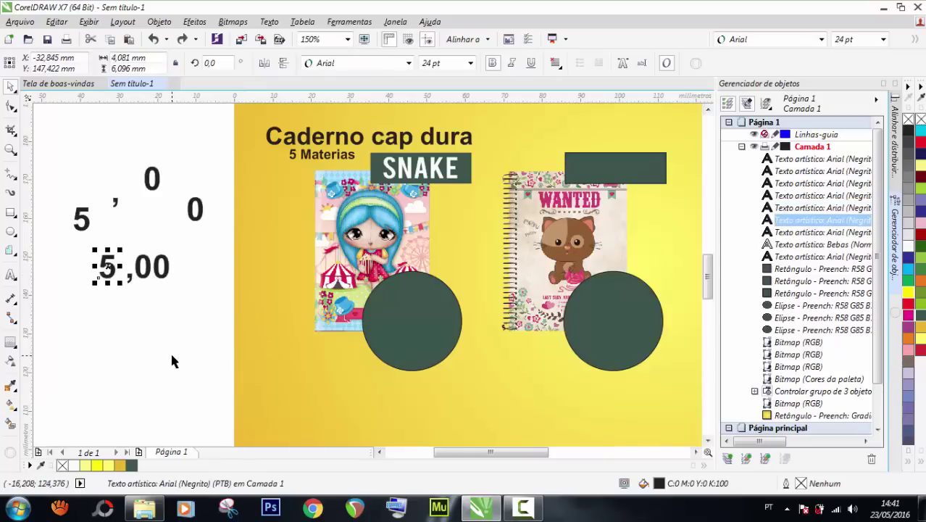
{"action": "left_click", "coordinate": [138, 301]}
Nudge ',00' left against the 5 and shrink it to about half size.
{"action": "scroll", "coordinate": [142, 265], "scroll_direction": "up", "scroll_amount": 2}
{"action": "left_click", "coordinate": [140, 277]}
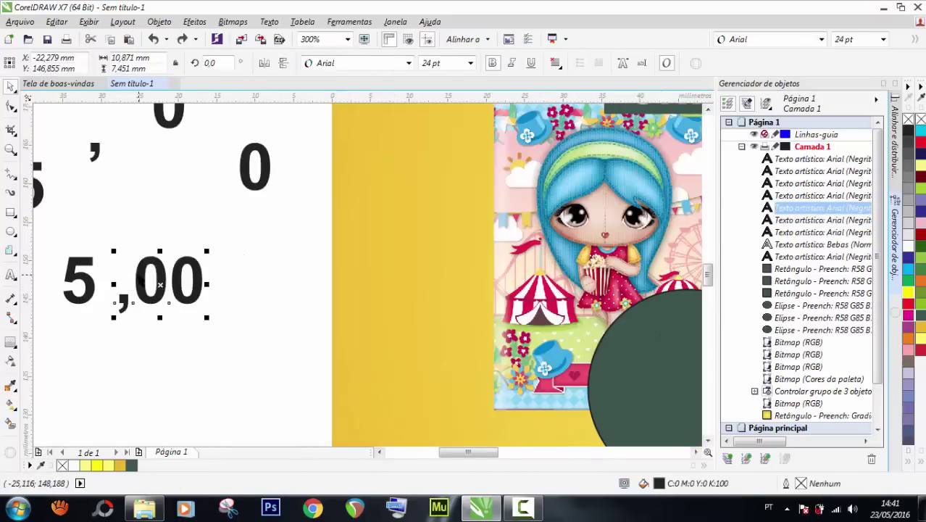
{"action": "key", "text": "Left"}
{"action": "key", "text": "Left"}
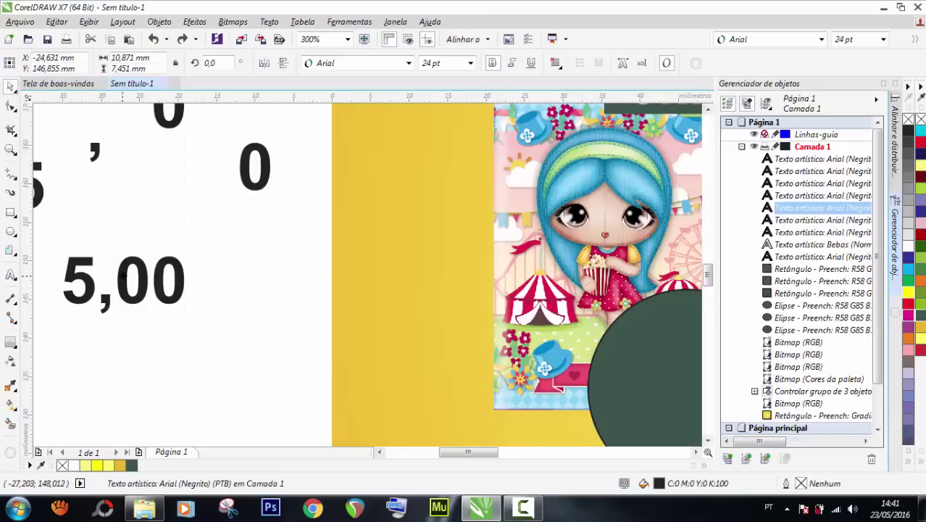
{"action": "left_click_drag", "start_coordinate": [187, 317], "coordinate": [149, 293]}
{"action": "scroll", "coordinate": [218, 286], "scroll_direction": "down", "scroll_amount": 2}
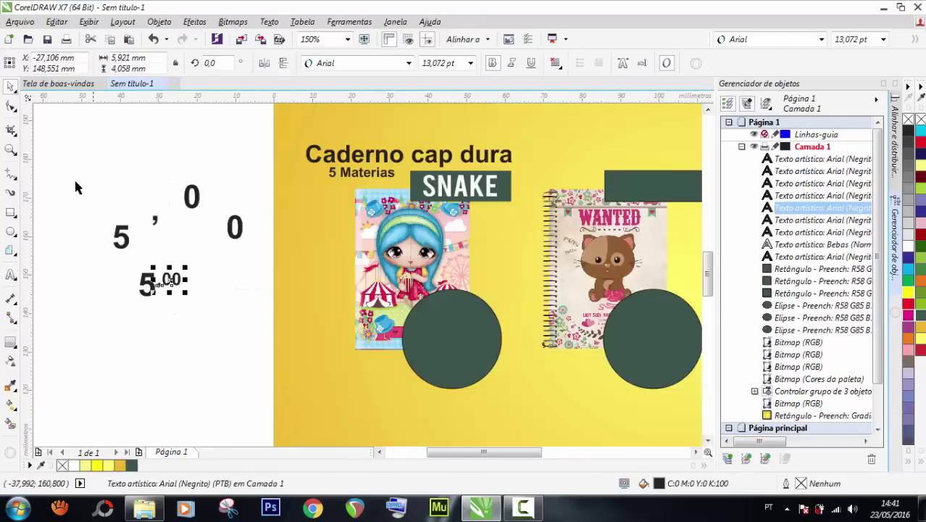
Delete the four leftover scattered digit pieces.
{"action": "left_click_drag", "start_coordinate": [80, 164], "coordinate": [259, 255]}
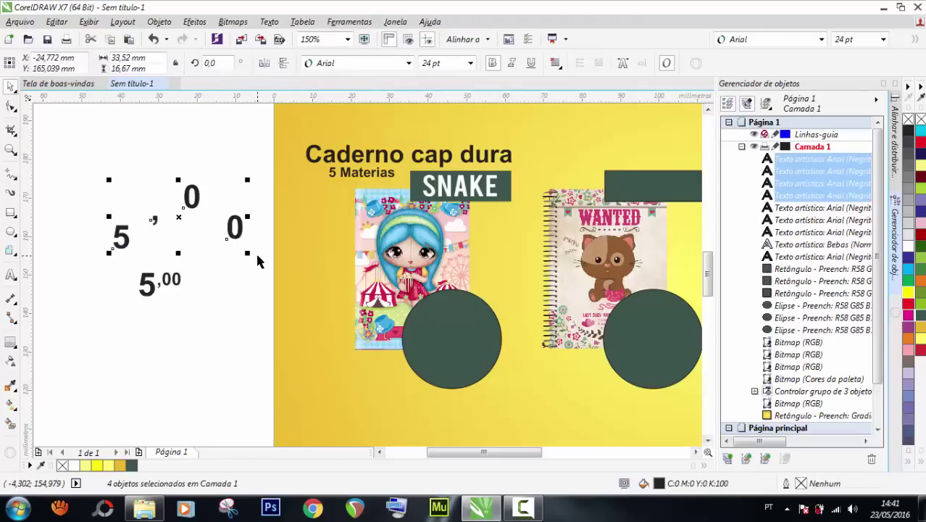
{"action": "key", "text": "Delete"}
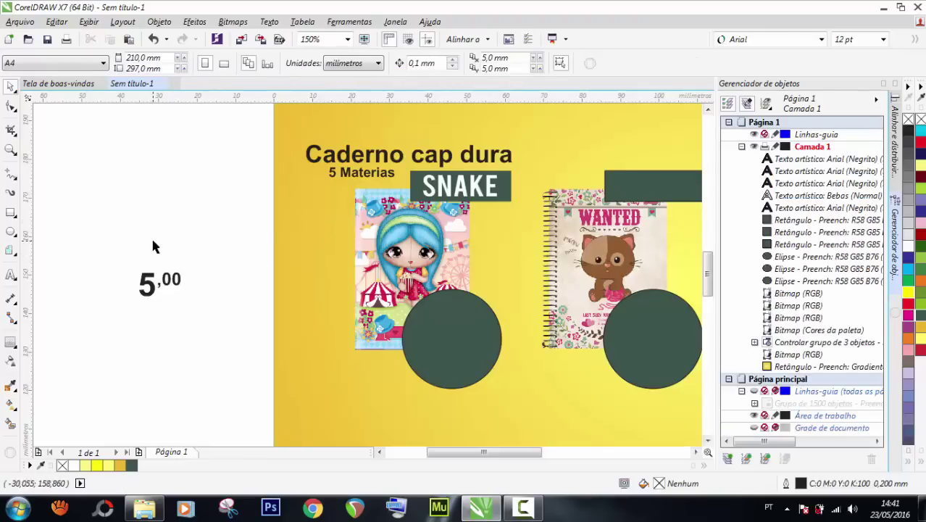
{"action": "scroll", "coordinate": [159, 288], "scroll_direction": "up", "scroll_amount": 2}
Copy ',00' below itself, retype the copy as 'und', then shrink and nudge it under ',00'.
{"action": "left_click", "coordinate": [175, 273]}
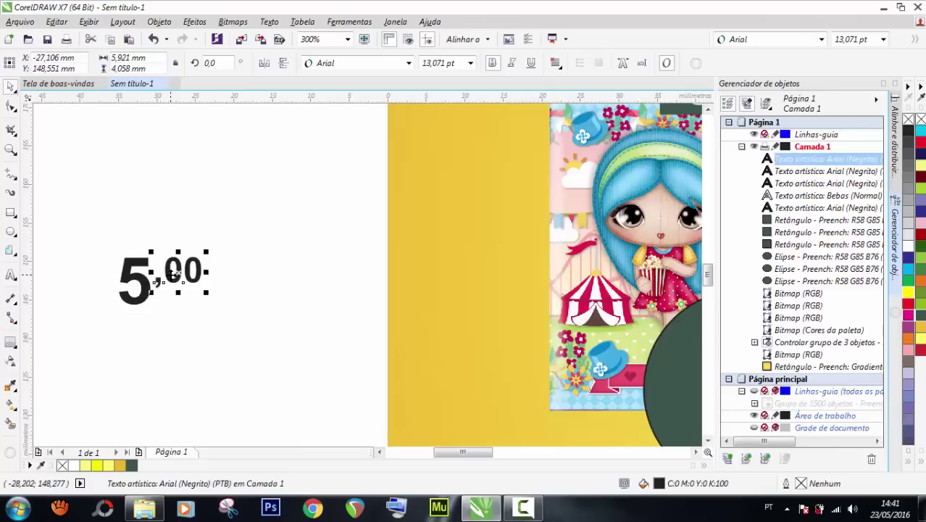
{"action": "left_click_drag", "start_coordinate": [174, 273], "coordinate": [205, 316]}
{"action": "double_click", "coordinate": [181, 295]}
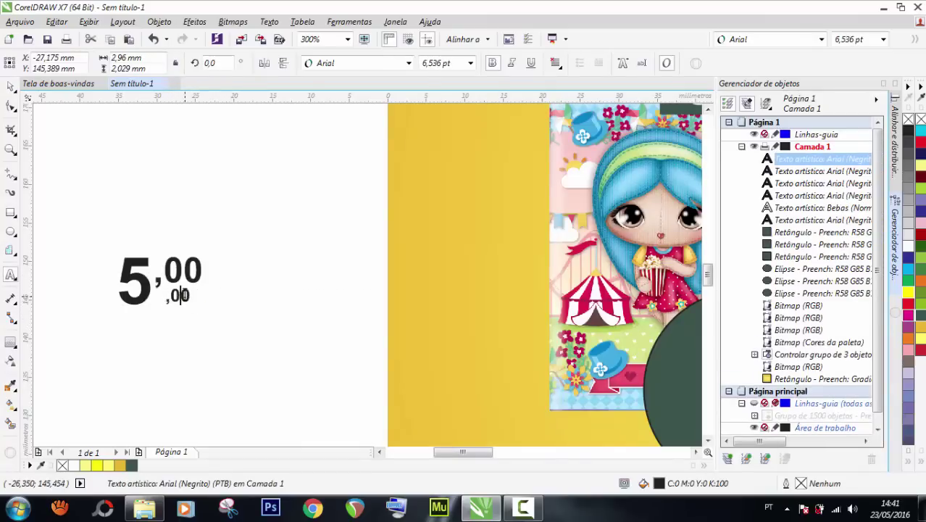
{"action": "key", "text": "ctrl+a"}
{"action": "type", "text": "un"}
{"action": "key", "text": "Escape"}
{"action": "scroll", "coordinate": [161, 298], "scroll_direction": "up", "scroll_amount": 1}
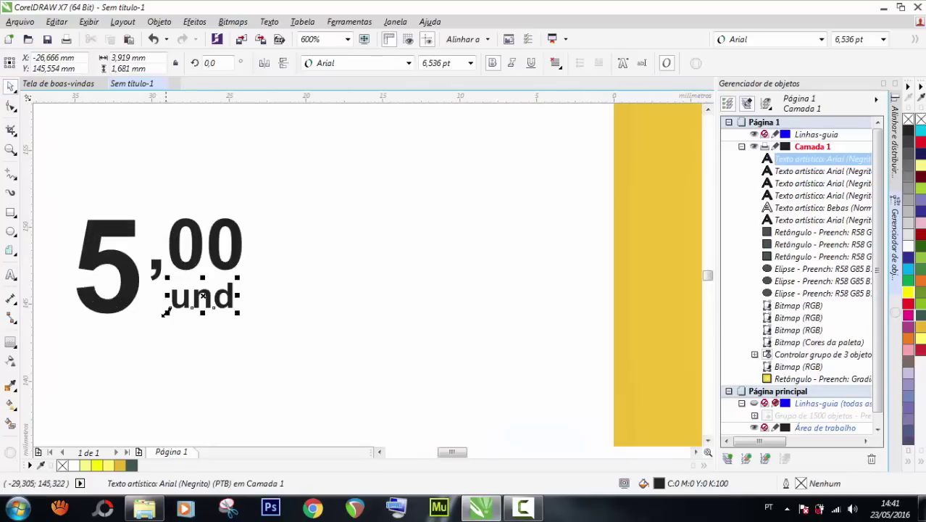
{"action": "left_click_drag", "start_coordinate": [165, 314], "coordinate": [171, 311]}
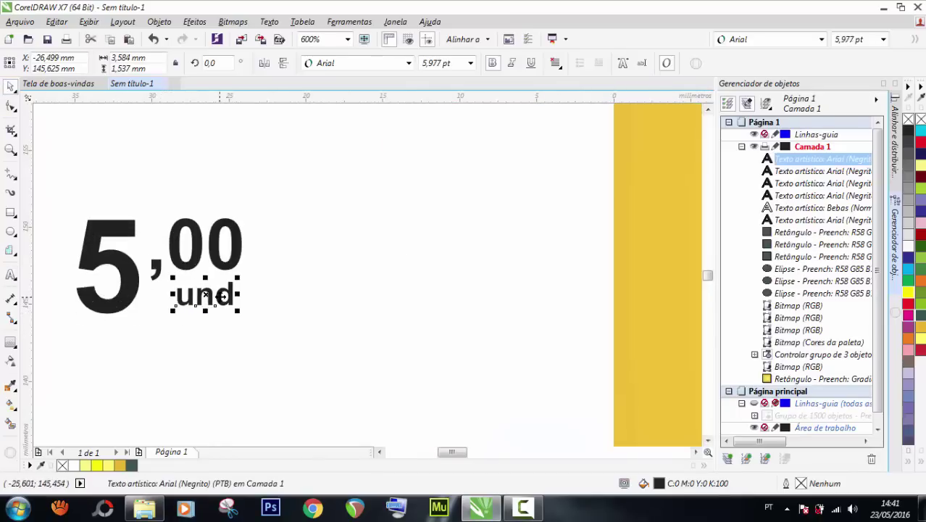
{"action": "left_click_drag", "start_coordinate": [227, 299], "coordinate": [236, 297]}
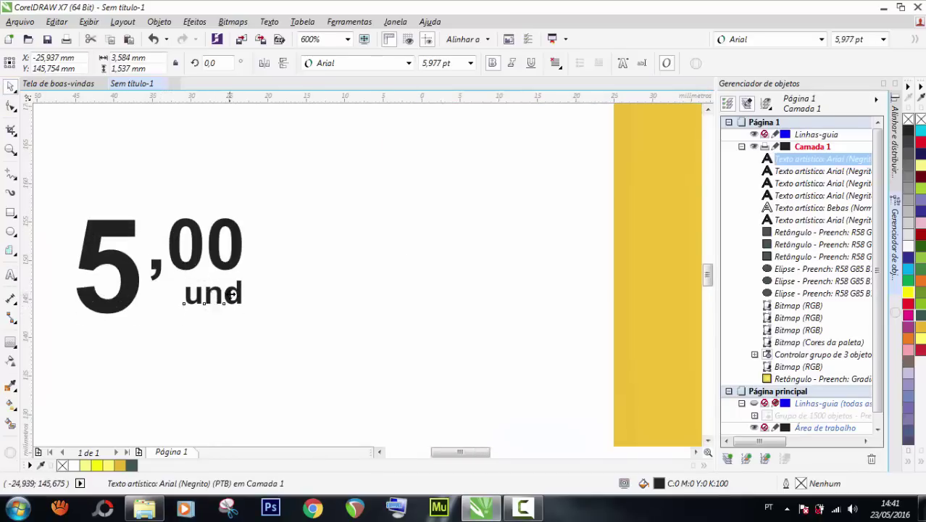
{"action": "scroll", "coordinate": [226, 294], "scroll_direction": "down", "scroll_amount": 2}
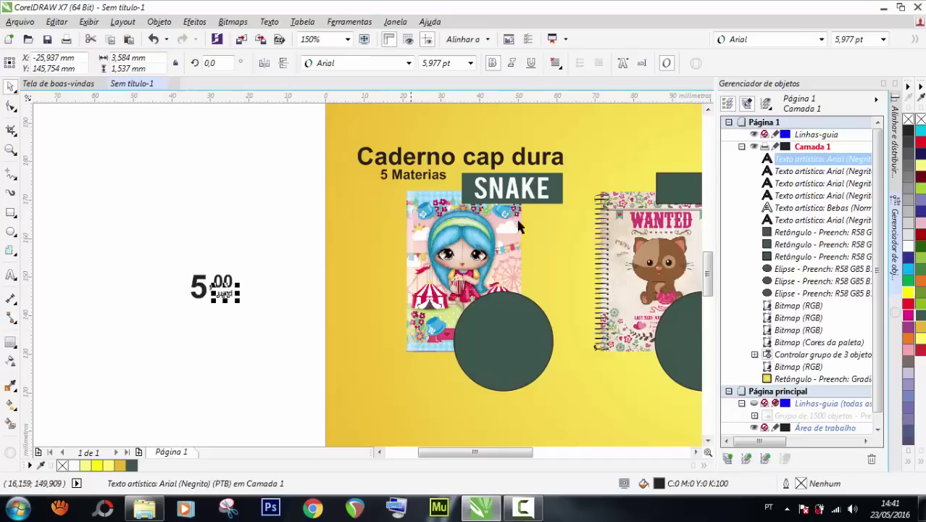
Move the price onto the left dark circle, make it white, and enlarge it about twice.
{"action": "left_click_drag", "start_coordinate": [150, 242], "coordinate": [248, 329]}
{"action": "left_click_drag", "start_coordinate": [221, 283], "coordinate": [503, 337]}
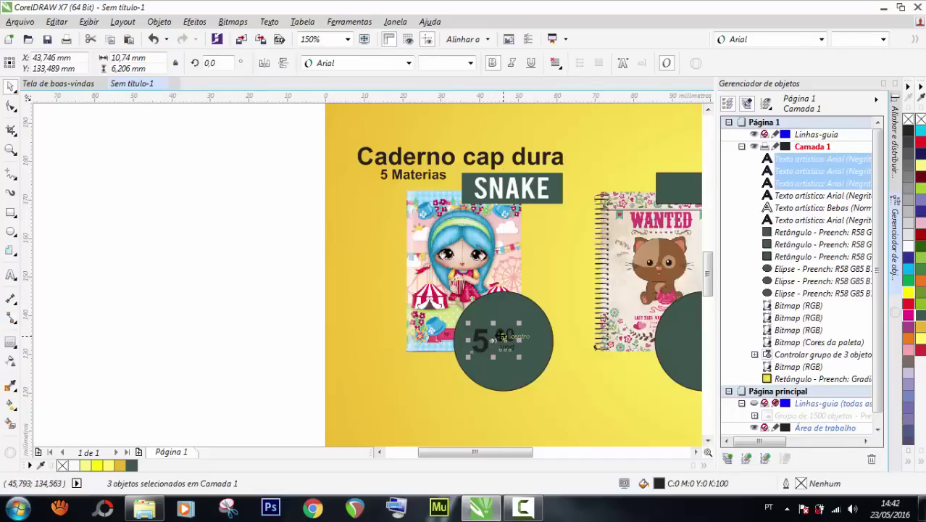
{"action": "key", "text": "ctrl+g"}
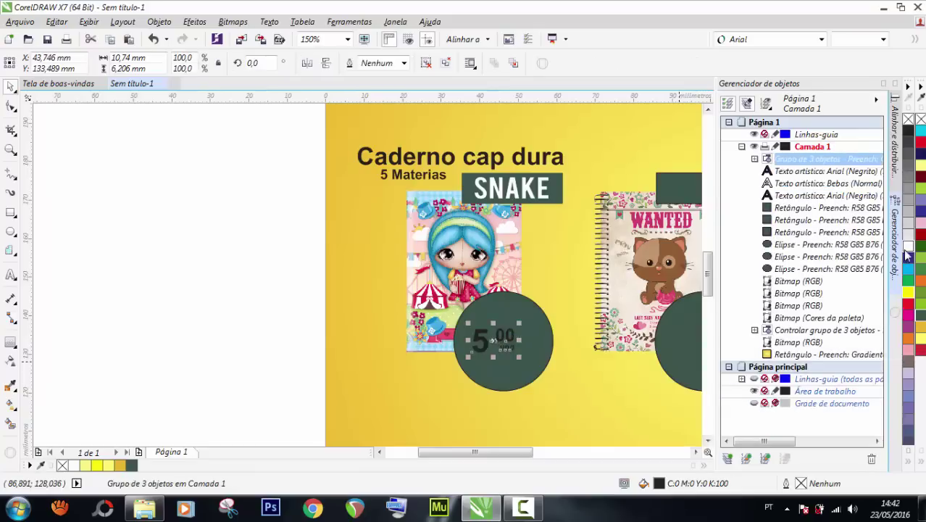
{"action": "left_click", "coordinate": [907, 249]}
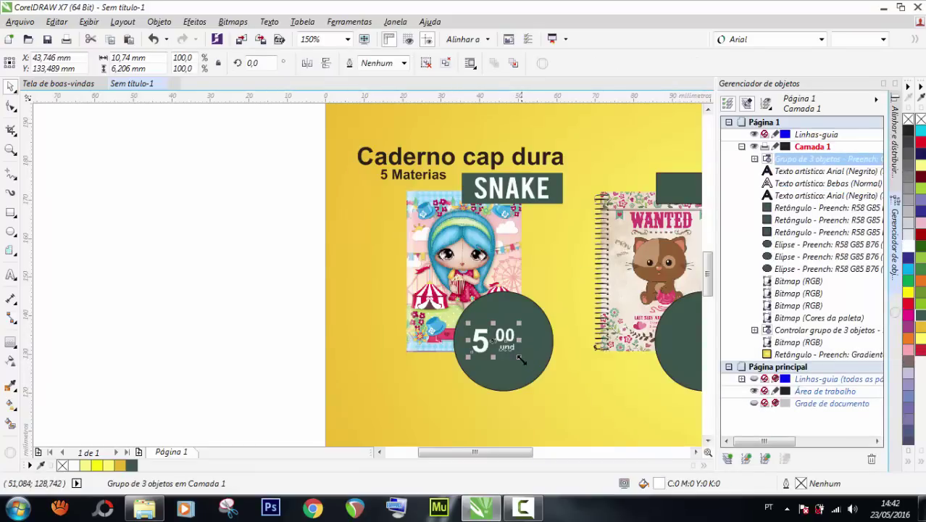
{"action": "left_click_drag", "start_coordinate": [521, 359], "coordinate": [541, 372]}
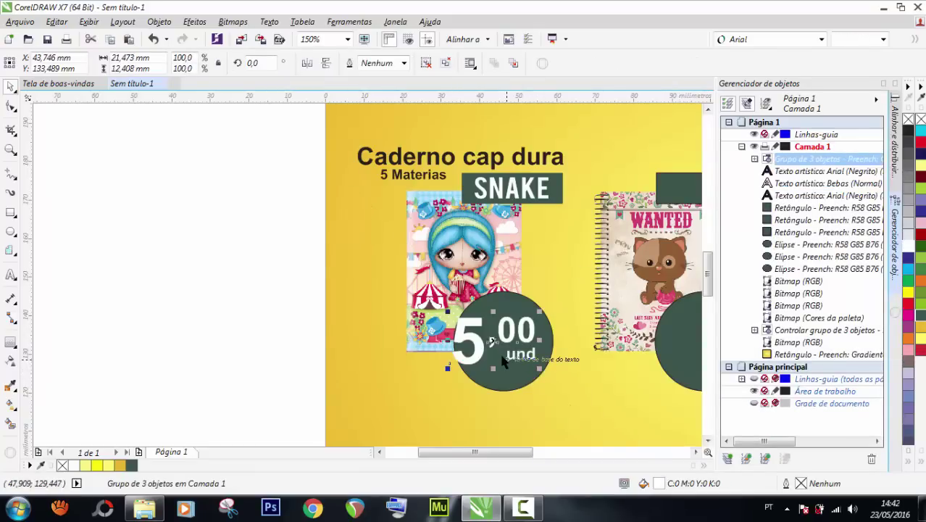
{"action": "scroll", "coordinate": [505, 362], "scroll_direction": "up", "scroll_amount": 2}
{"action": "left_click_drag", "start_coordinate": [455, 335], "coordinate": [472, 339]}
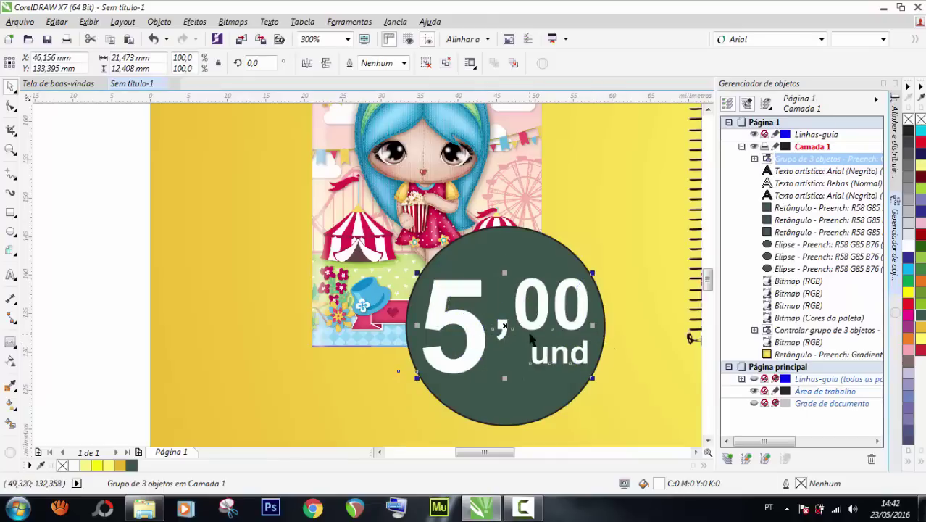
{"action": "key", "text": "ctrl+u"}
{"action": "key", "text": "Escape"}
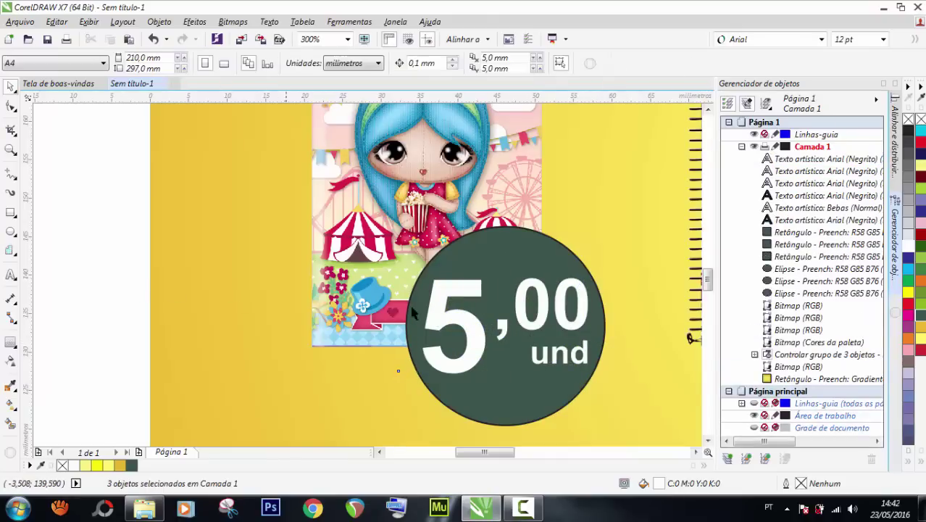
Shift the 5 right, tighten the ',00' characters, and move 'und' left beneath them.
{"action": "left_click_drag", "start_coordinate": [437, 313], "coordinate": [442, 310]}
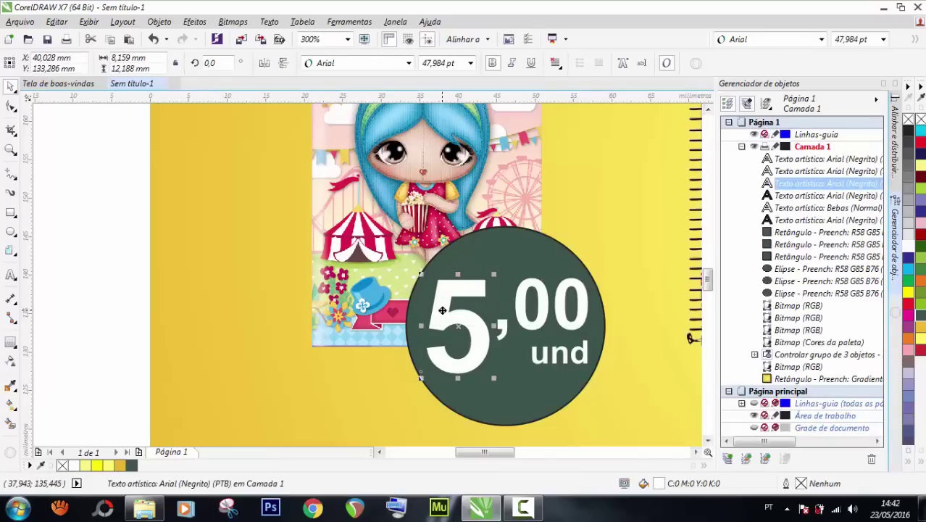
{"action": "left_click", "coordinate": [522, 312]}
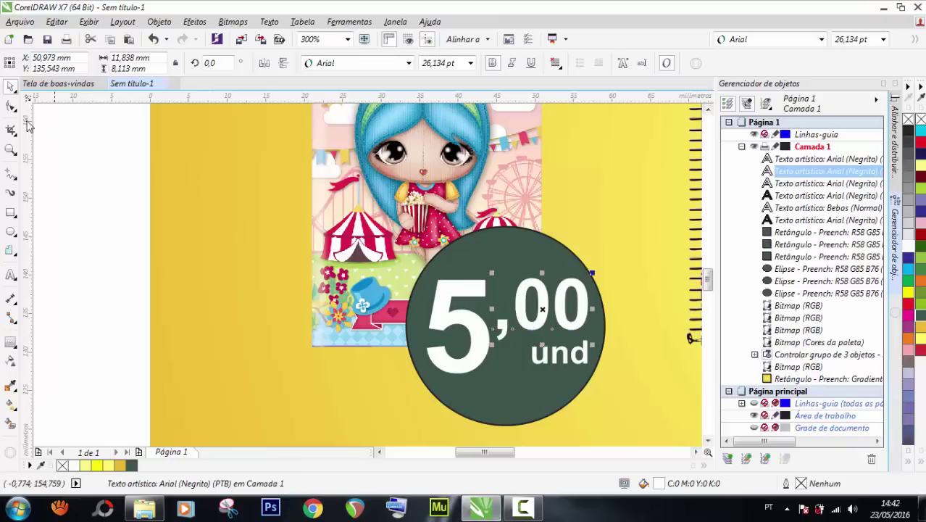
{"action": "left_click", "coordinate": [11, 106]}
{"action": "left_click_drag", "start_coordinate": [592, 345], "coordinate": [576, 349]}
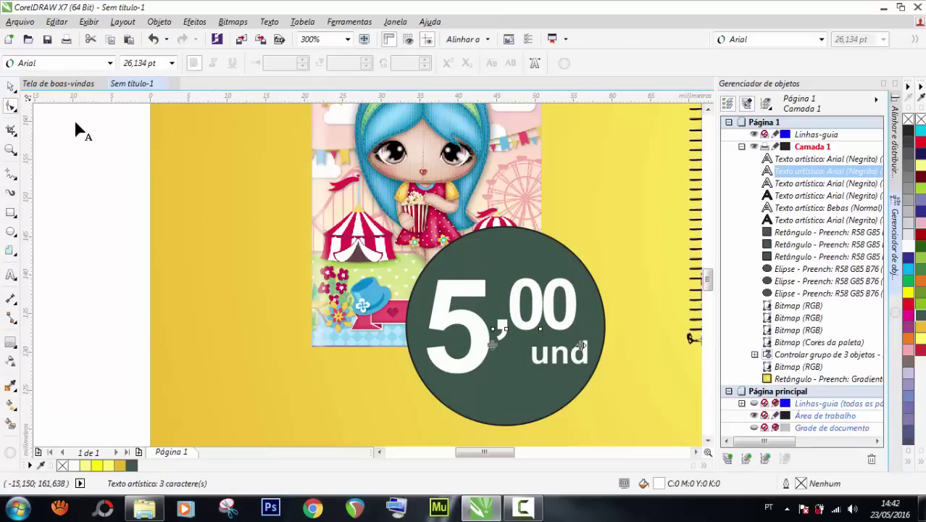
{"action": "left_click", "coordinate": [552, 361]}
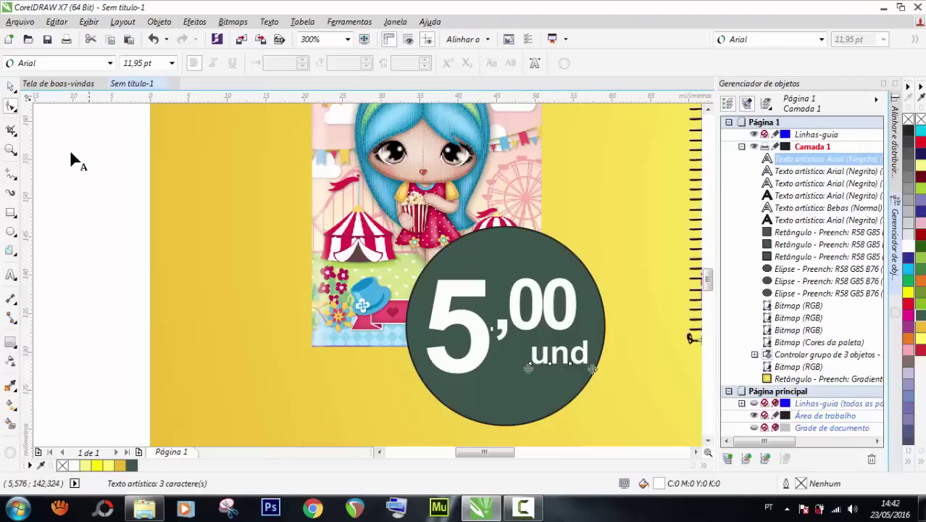
{"action": "left_click", "coordinate": [9, 87]}
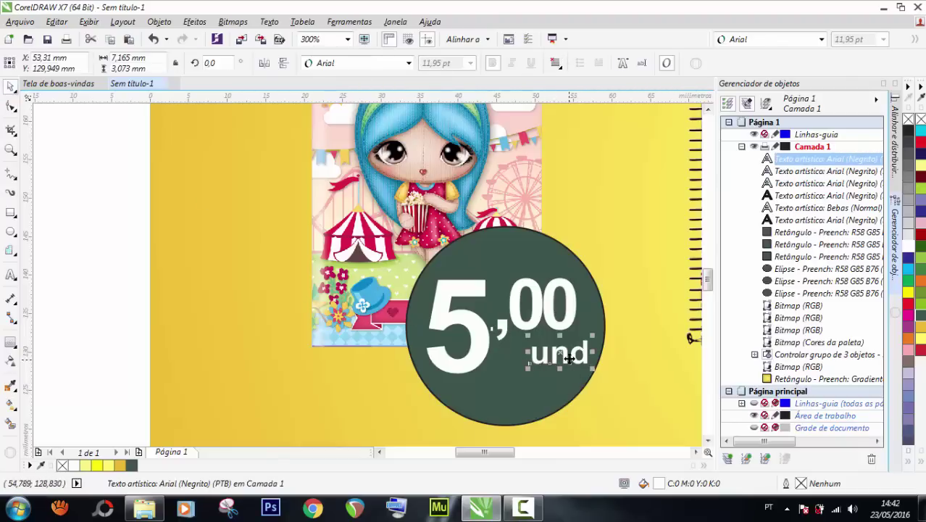
{"action": "left_click_drag", "start_coordinate": [574, 358], "coordinate": [552, 358]}
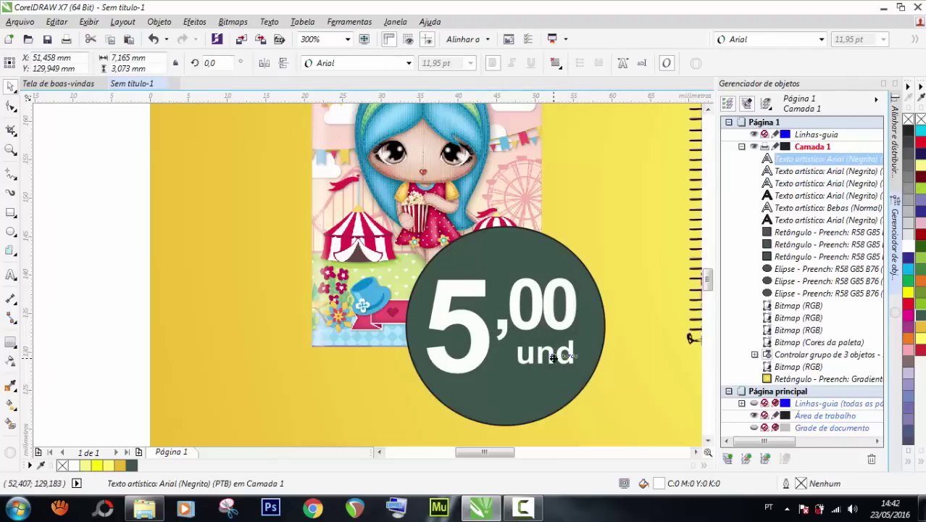
{"action": "left_click", "coordinate": [81, 221]}
Nudge the 5 right, group 5, ',00' and 'und', and select the circle with them.
{"action": "left_click_drag", "start_coordinate": [90, 215], "coordinate": [478, 337]}
{"action": "key", "text": "Right"}
{"action": "key", "text": "Right"}
{"action": "key", "text": "Right"}
{"action": "key", "text": "Right"}
{"action": "key", "text": "Right"}
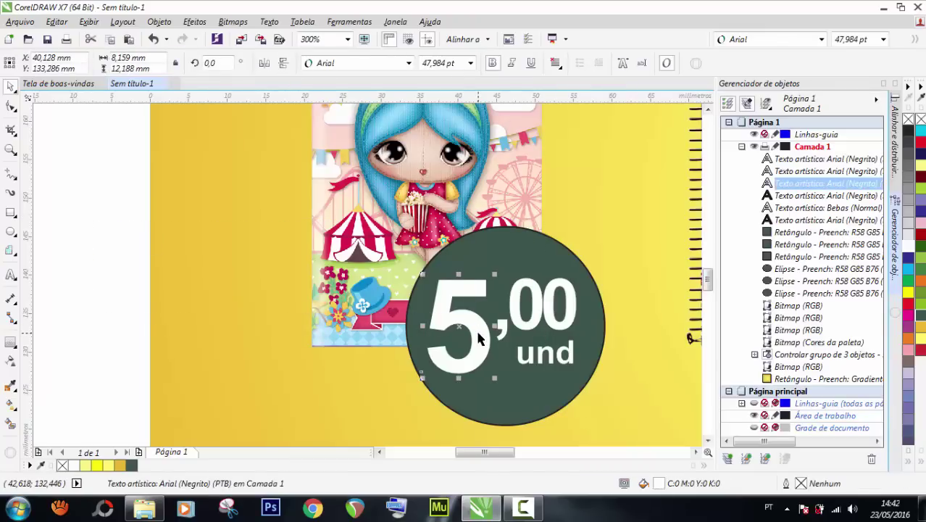
{"action": "left_click", "coordinate": [534, 320], "text": "shift"}
{"action": "left_click", "coordinate": [555, 362], "text": "shift"}
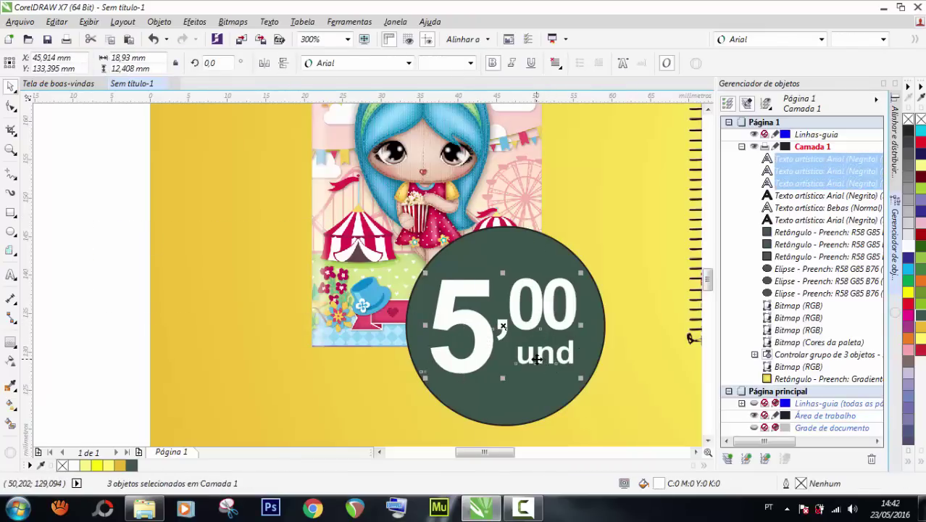
{"action": "key", "text": "ctrl+g"}
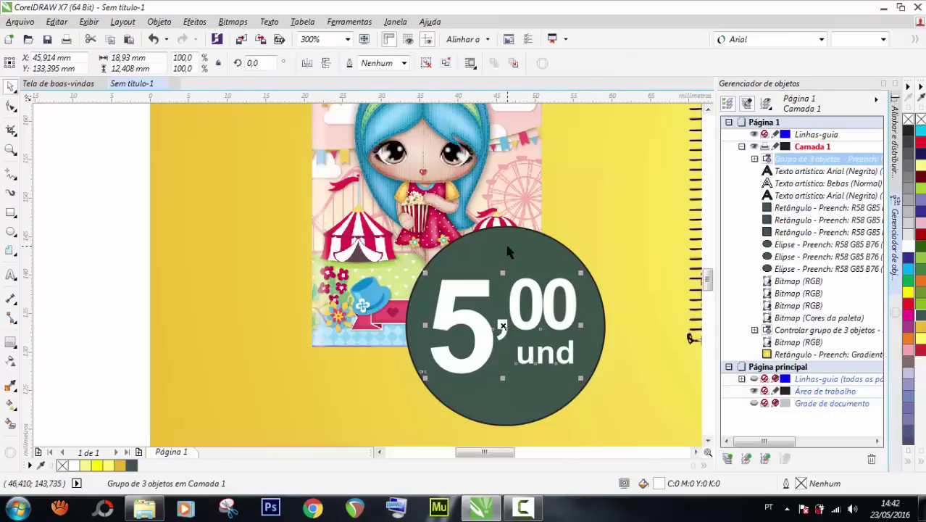
{"action": "left_click", "coordinate": [508, 248], "text": "shift"}
Centre the price text group on the dark circle.
{"action": "key", "text": "c"}
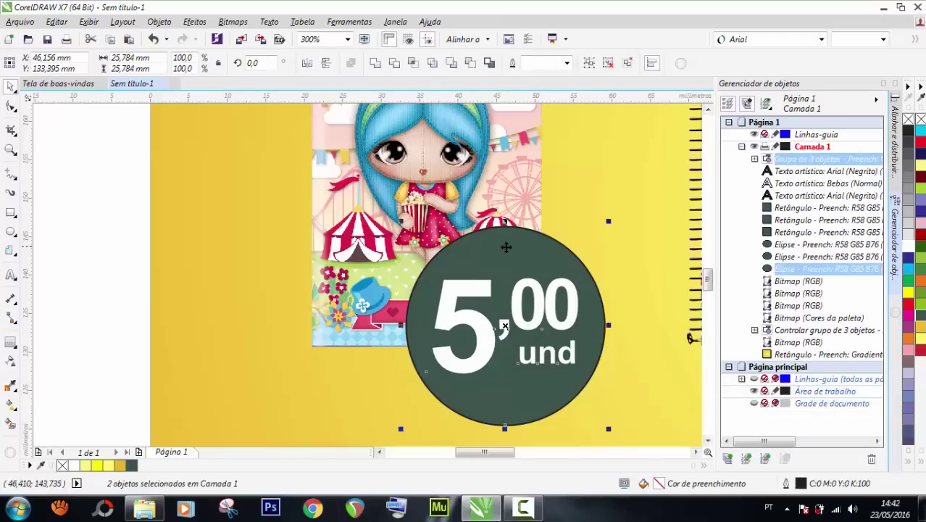
{"action": "left_click", "coordinate": [115, 286]}
{"action": "left_click", "coordinate": [505, 408]}
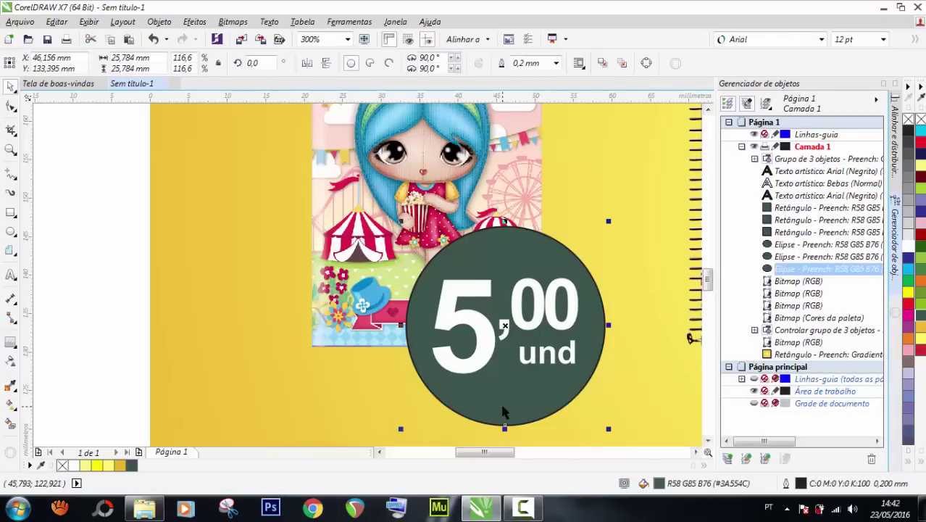
{"action": "left_click", "coordinate": [82, 370]}
{"action": "scroll", "coordinate": [558, 303], "scroll_direction": "down", "scroll_amount": 4}
{"action": "scroll", "coordinate": [558, 303], "scroll_direction": "up", "scroll_amount": 2}
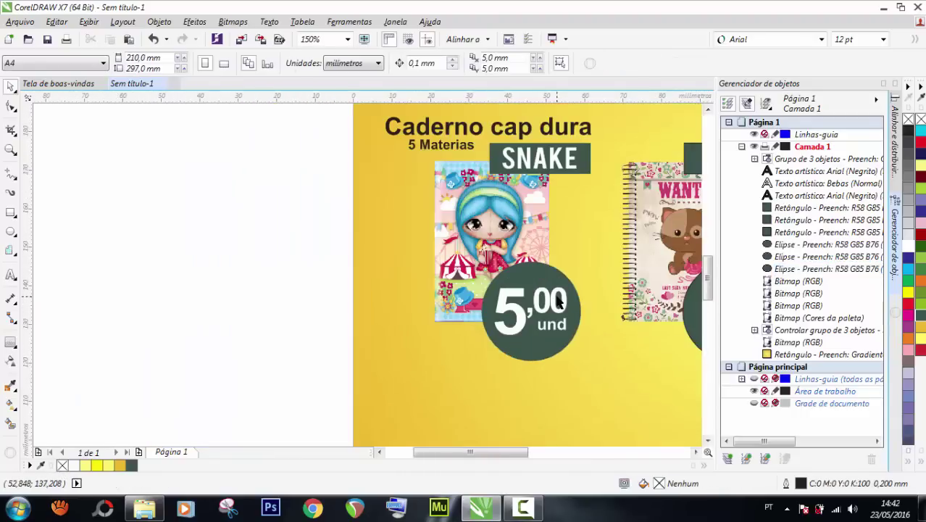
{"action": "scroll", "coordinate": [588, 305], "scroll_direction": "down", "scroll_amount": 2}
{"action": "scroll", "coordinate": [589, 305], "scroll_direction": "up", "scroll_amount": 2}
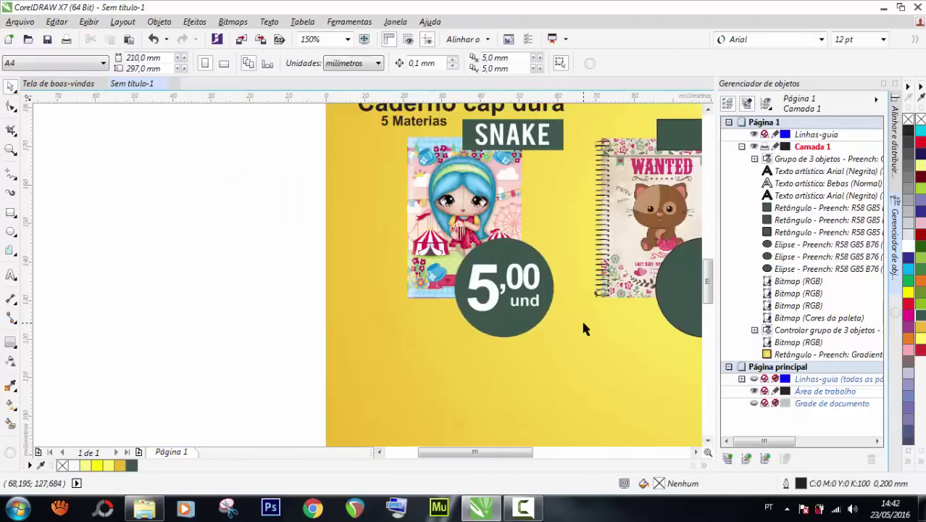
Drop a smaller copy of the dark circle overlapping its lower left.
{"action": "left_click", "coordinate": [490, 330]}
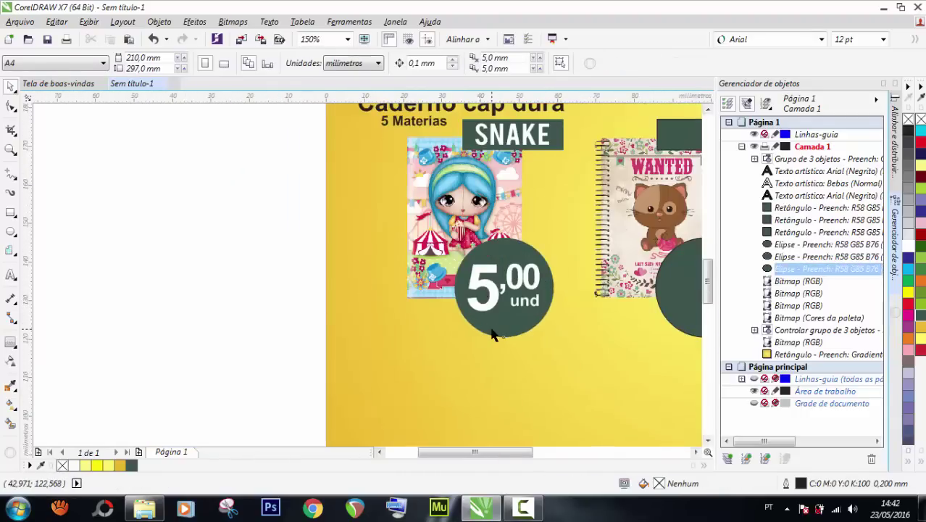
{"action": "left_click_drag", "start_coordinate": [557, 233], "coordinate": [447, 316]}
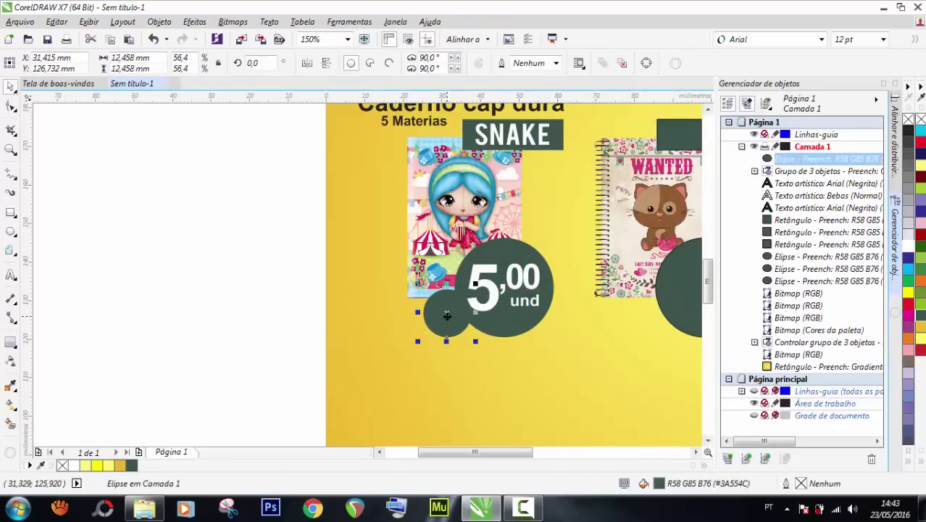
{"action": "left_click", "coordinate": [497, 291]}
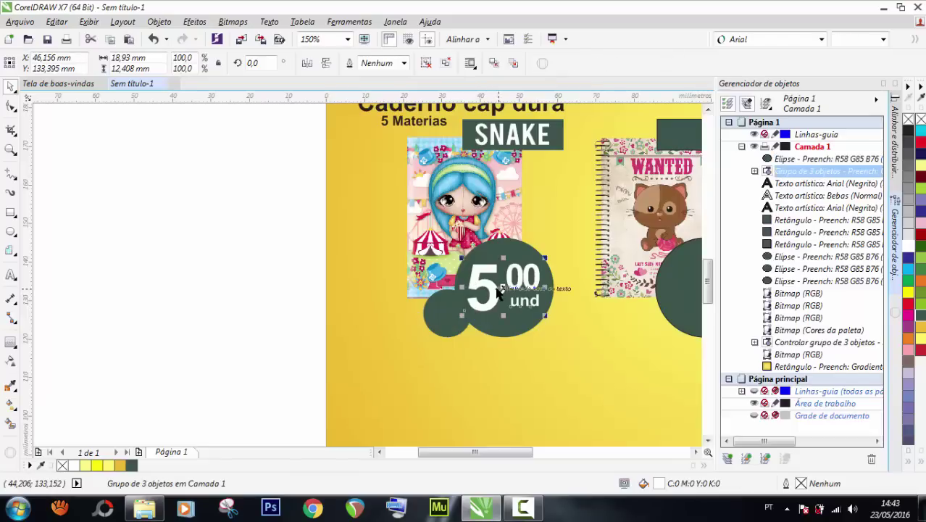
{"action": "left_click", "coordinate": [221, 253]}
{"action": "scroll", "coordinate": [493, 298], "scroll_direction": "up", "scroll_amount": 1}
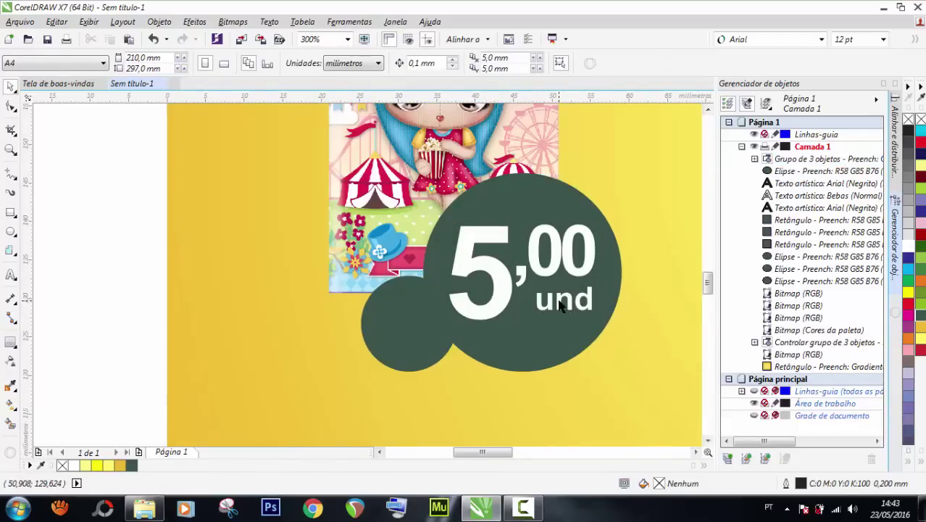
{"action": "left_click_drag", "start_coordinate": [560, 304], "coordinate": [450, 328]}
{"action": "key", "text": "ctrl+z"}
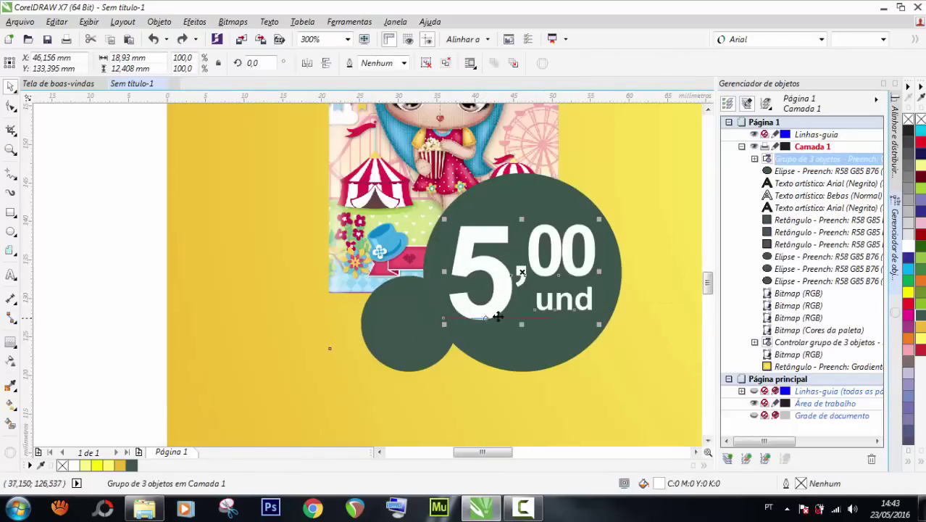
Copy the 'und' text from the price group onto the small circle.
{"action": "left_click", "coordinate": [541, 305], "text": "alt"}
{"action": "left_click", "coordinate": [541, 306], "text": "alt"}
{"action": "left_click", "coordinate": [541, 309], "text": "ctrl"}
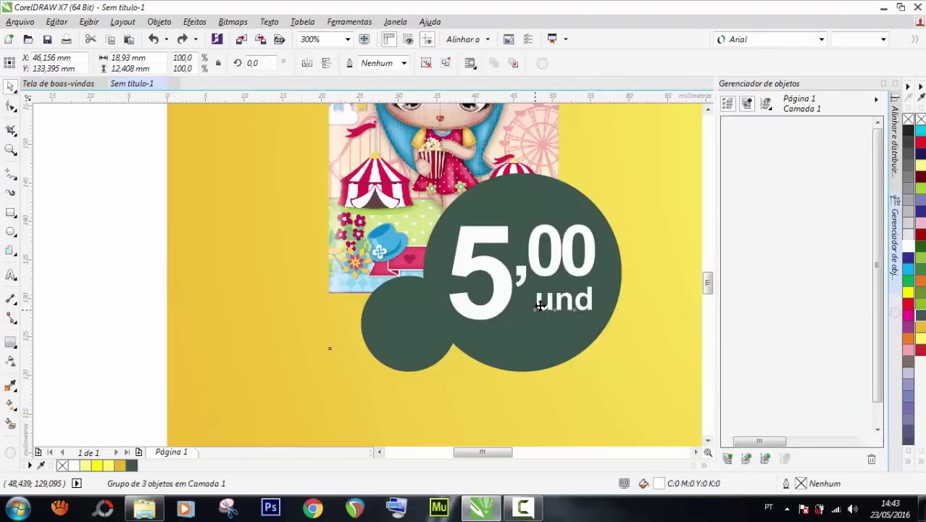
{"action": "left_click_drag", "start_coordinate": [550, 308], "coordinate": [419, 330]}
{"action": "right_click", "coordinate": [392, 332]}
Ungroup the texts, nudge the left 'und', and regroup 5, ',00' and the main 'und'.
{"action": "key", "text": "ctrl+z"}
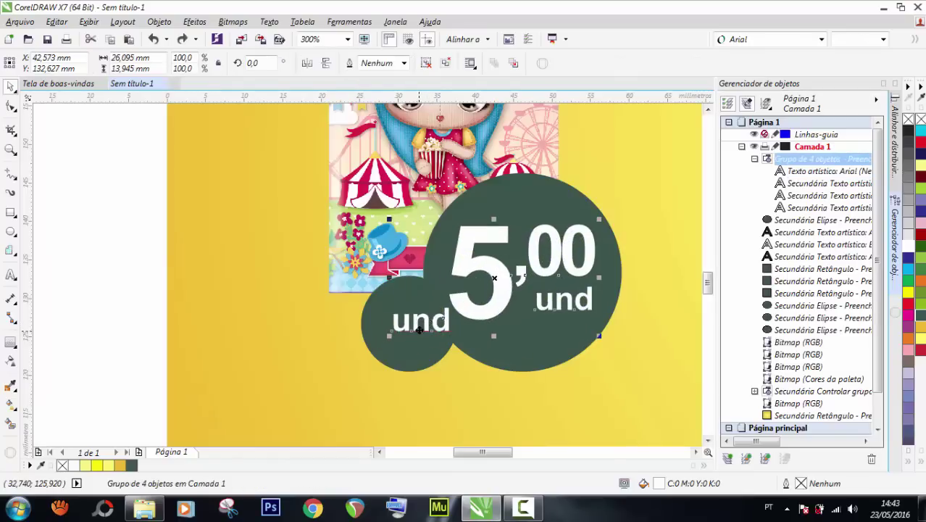
{"action": "key", "text": "ctrl+u"}
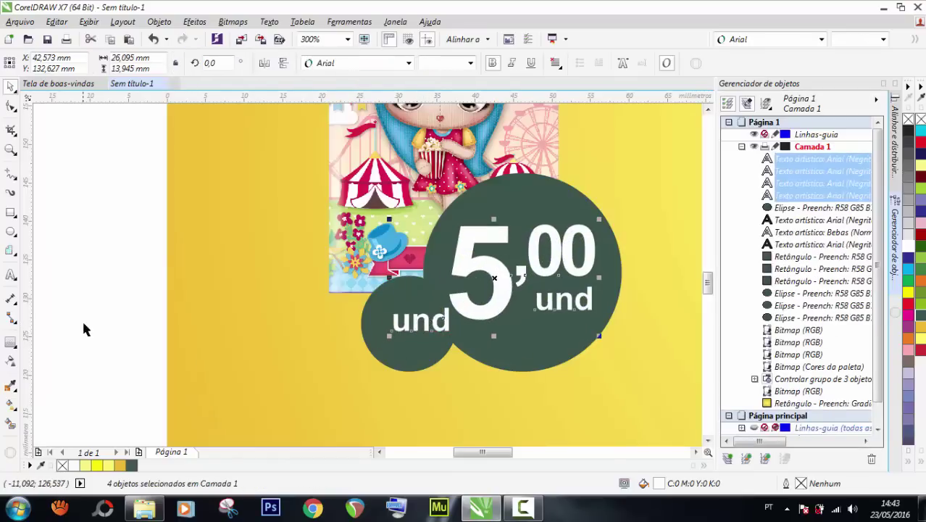
{"action": "left_click", "coordinate": [82, 318]}
{"action": "left_click_drag", "start_coordinate": [416, 327], "coordinate": [404, 332]}
{"action": "left_click", "coordinate": [562, 308]}
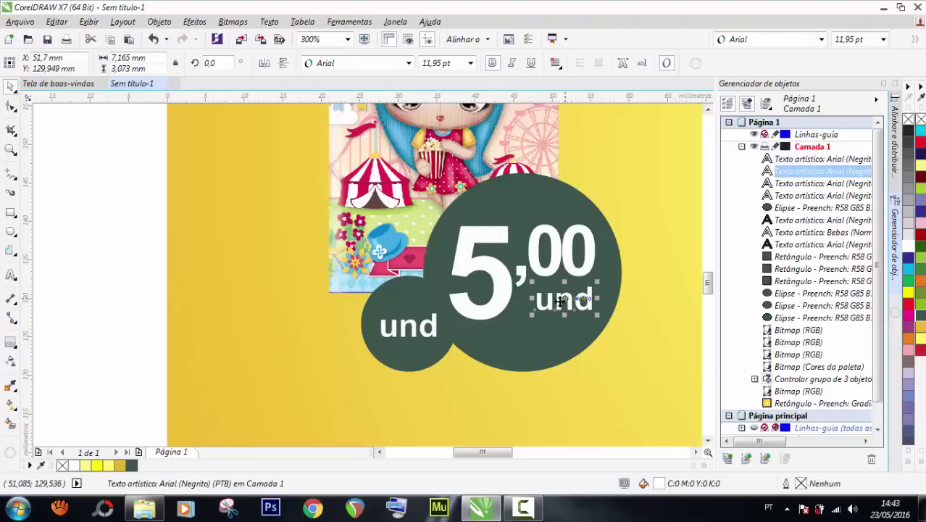
{"action": "left_click", "coordinate": [540, 270], "text": "shift"}
{"action": "left_click", "coordinate": [500, 275], "text": "shift"}
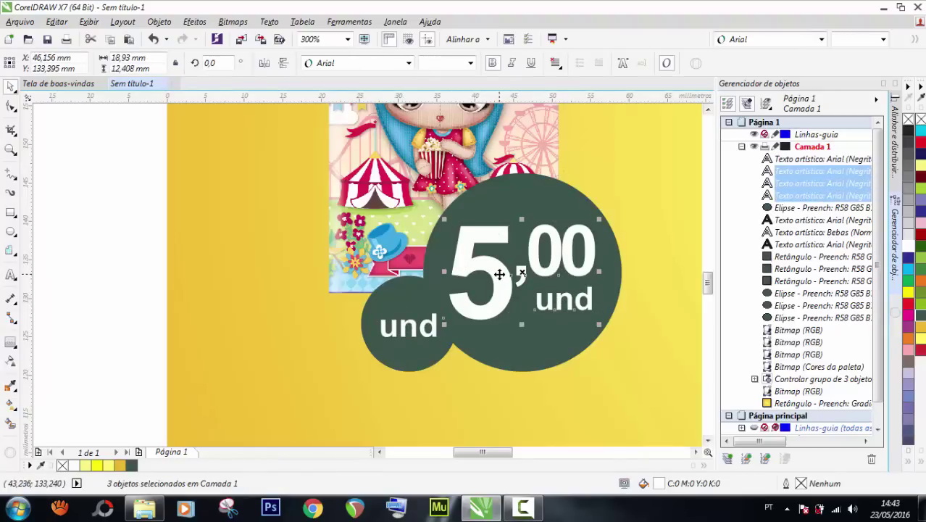
{"action": "key", "text": "ctrl+g"}
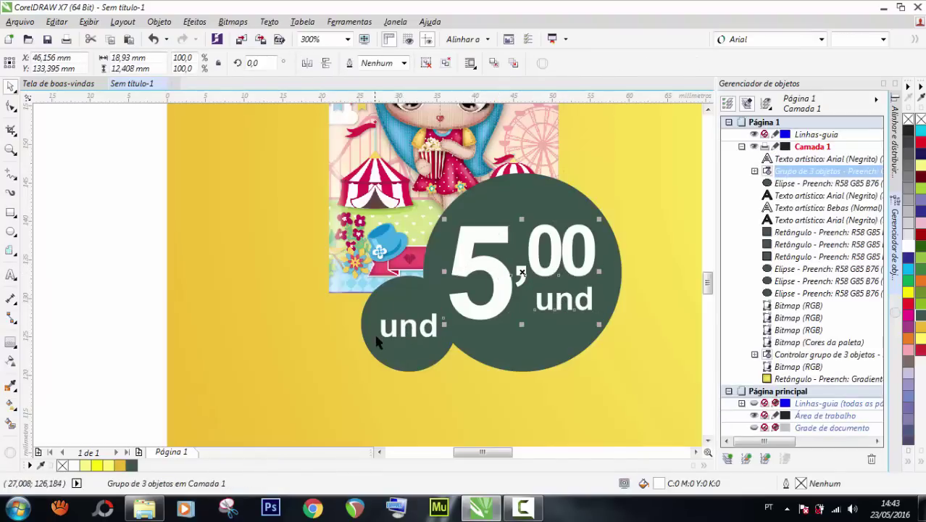
Replace the small circle's 'und' with 'R$' and enlarge it to about 18 pt.
{"action": "left_click", "coordinate": [410, 326]}
{"action": "double_click", "coordinate": [410, 325]}
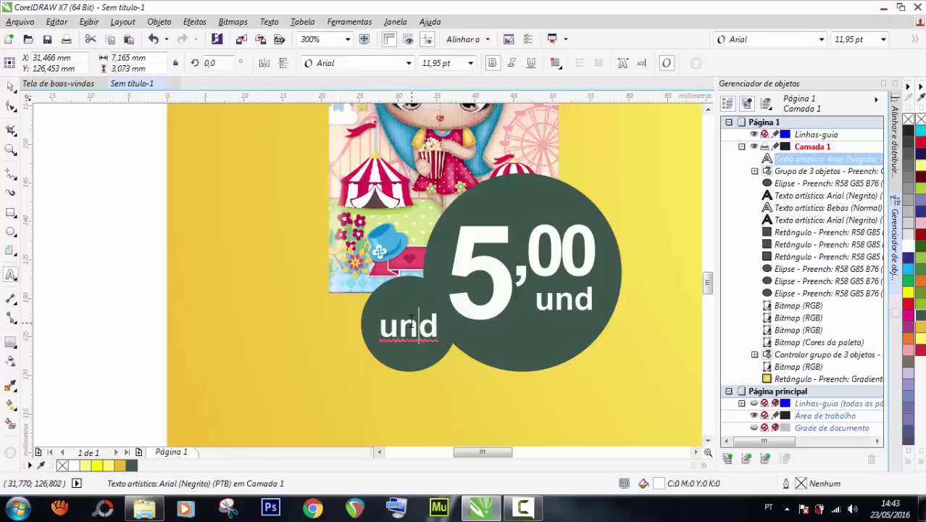
{"action": "double_click", "coordinate": [411, 322]}
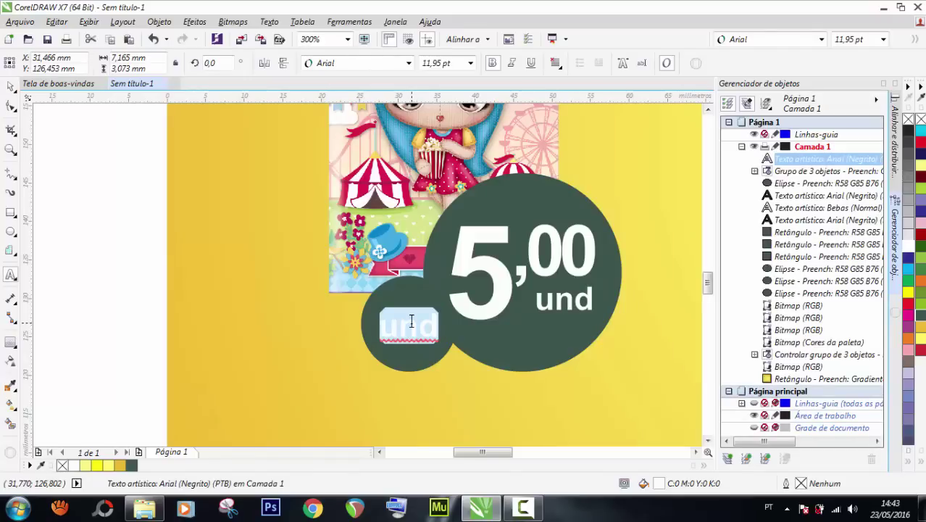
{"action": "type", "text": "r"}
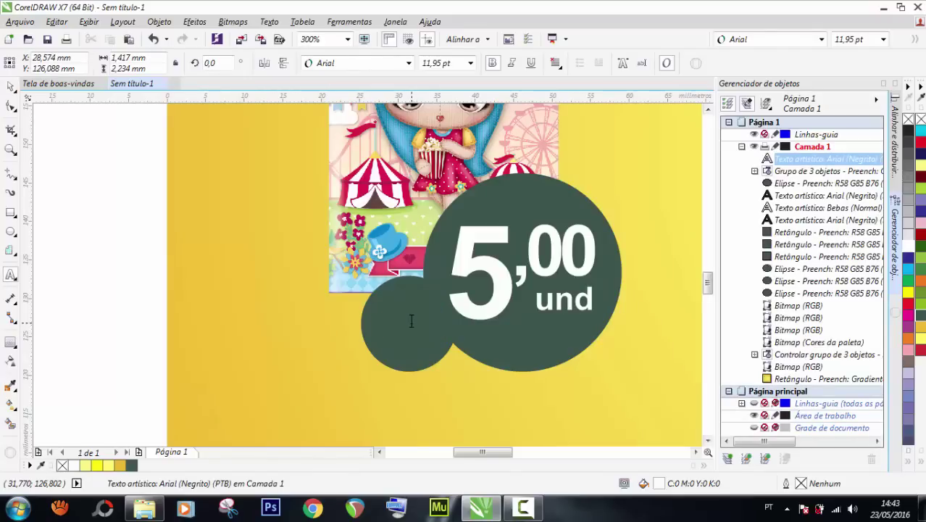
{"action": "type", "text": "r"}
{"action": "type", "text": "R"}
{"action": "type", "text": "$"}
{"action": "left_click", "coordinate": [11, 86]}
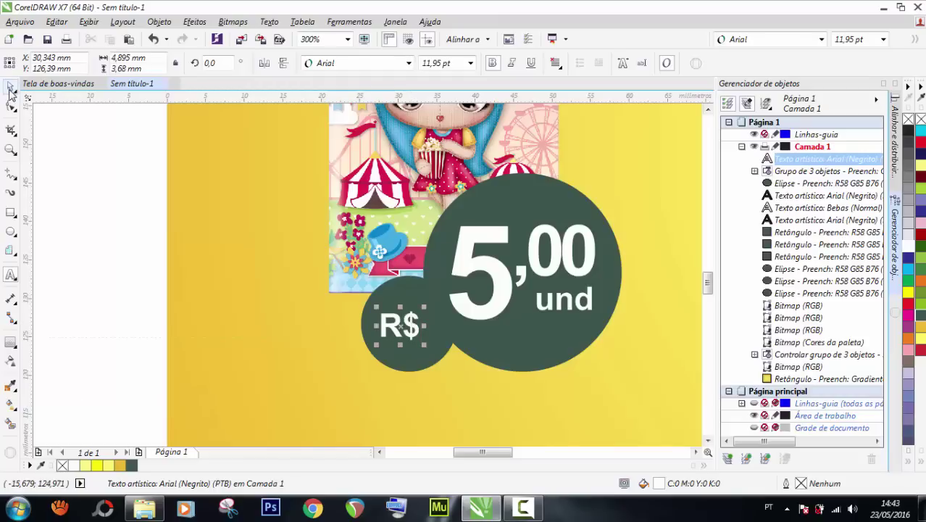
{"action": "left_click_drag", "start_coordinate": [426, 306], "coordinate": [435, 297]}
{"action": "left_click_drag", "start_coordinate": [437, 347], "coordinate": [444, 353]}
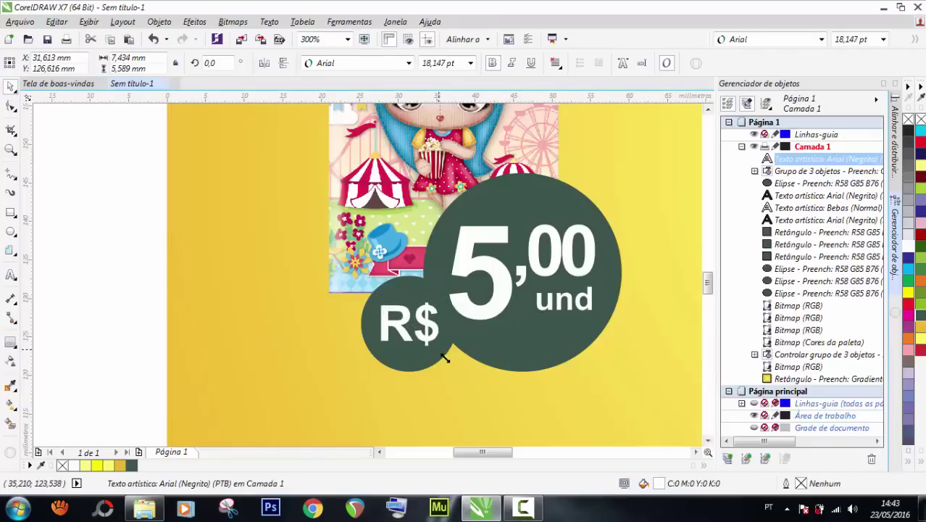
{"action": "scroll", "coordinate": [347, 297], "scroll_direction": "down", "scroll_amount": 3}
Create a new blank document.
{"action": "left_click", "coordinate": [208, 299]}
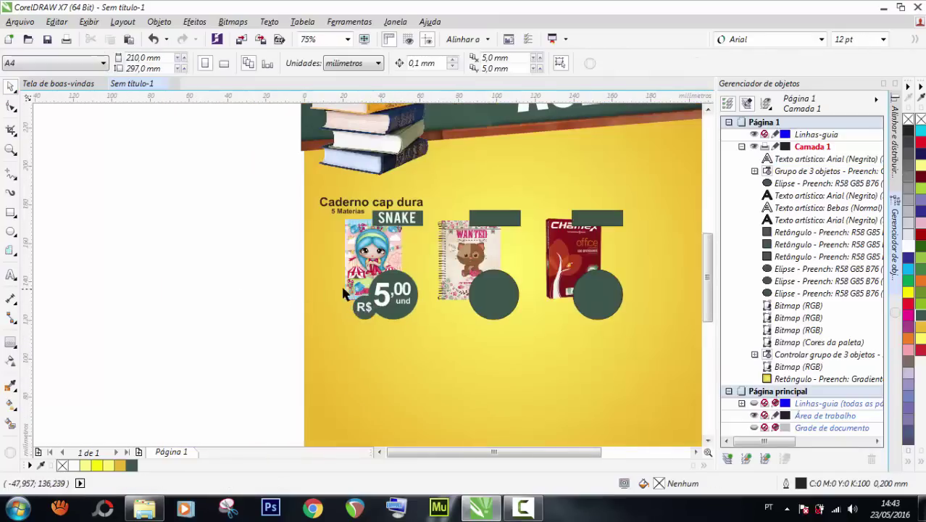
{"action": "scroll", "coordinate": [409, 264], "scroll_direction": "up", "scroll_amount": 1}
{"action": "scroll", "coordinate": [394, 281], "scroll_direction": "down", "scroll_amount": 1}
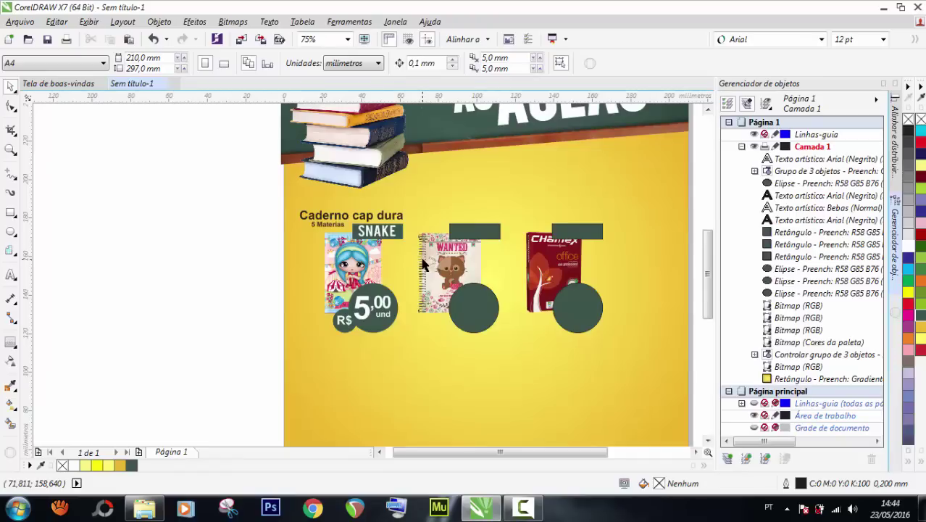
{"action": "scroll", "coordinate": [423, 265], "scroll_direction": "down", "scroll_amount": 1}
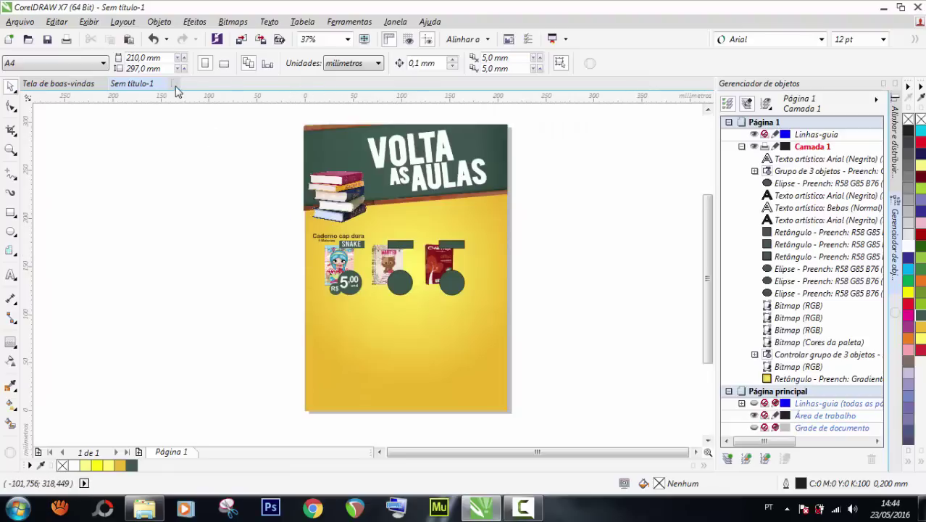
{"action": "key", "text": "ctrl+n"}
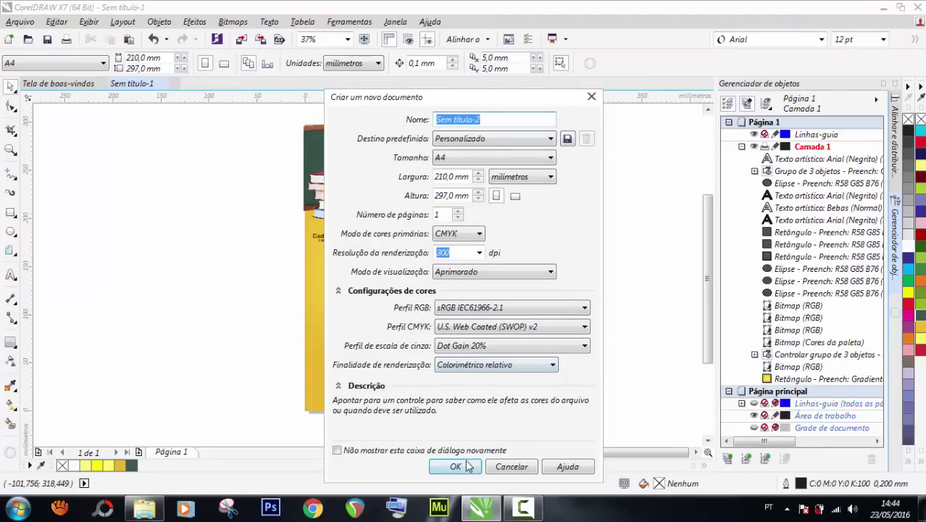
{"action": "left_click", "coordinate": [467, 468]}
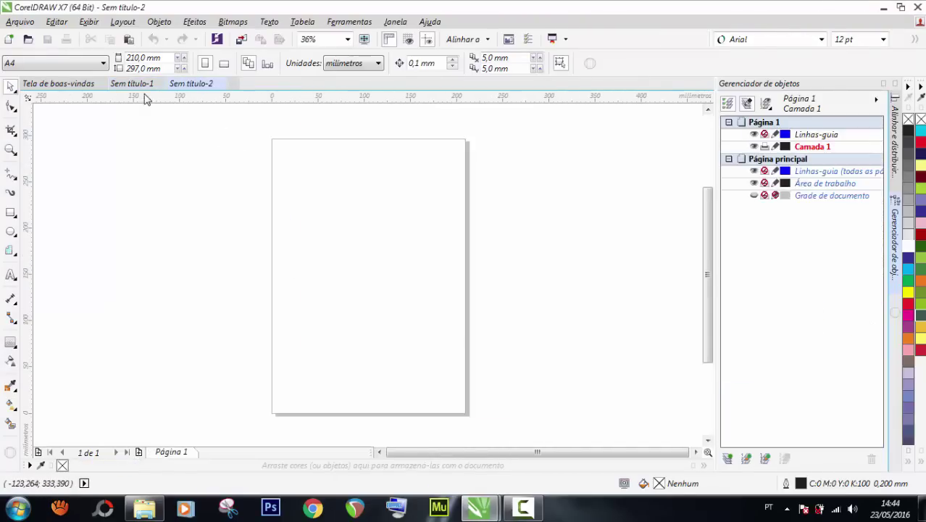
Paste the first notebook's price tag into Sem título-2, then return to Sem título-1.
{"action": "left_click", "coordinate": [144, 86]}
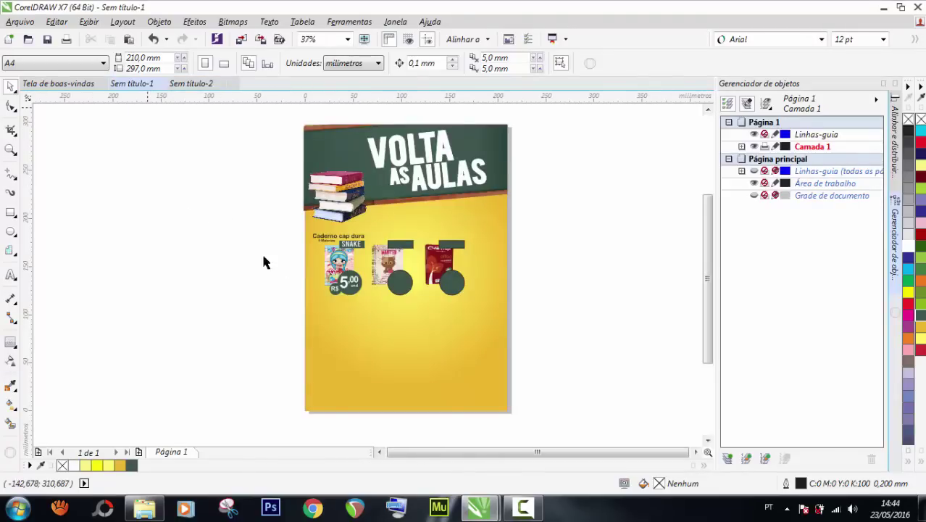
{"action": "left_click_drag", "start_coordinate": [272, 264], "coordinate": [366, 303]}
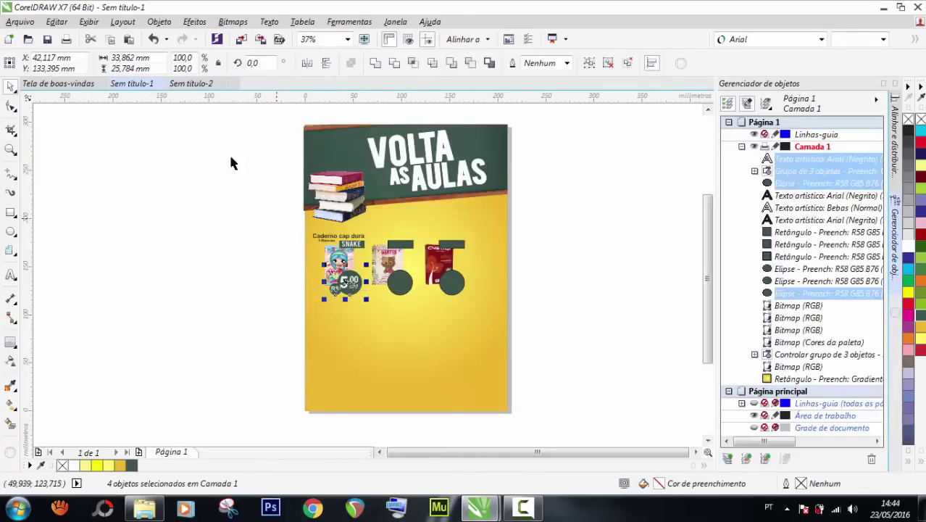
{"action": "left_click", "coordinate": [190, 83]}
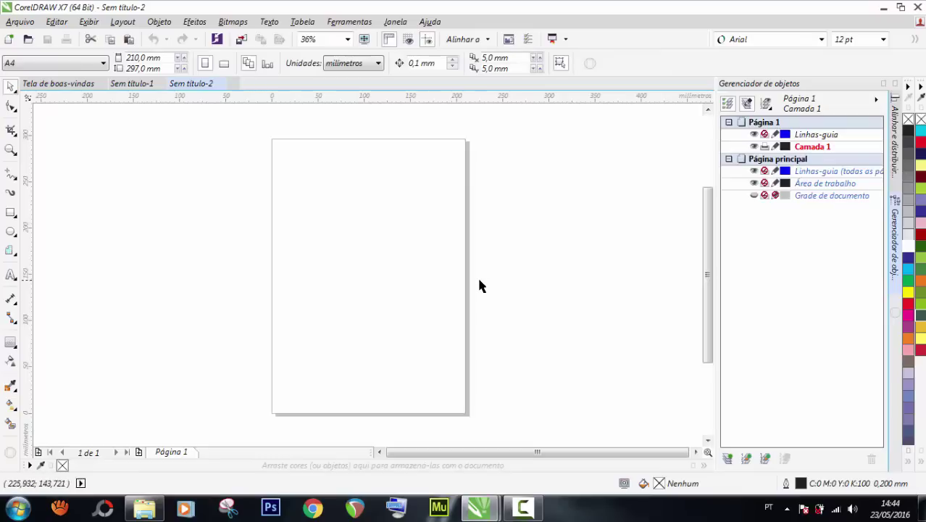
{"action": "key", "text": "ctrl+v"}
{"action": "left_click_drag", "start_coordinate": [307, 290], "coordinate": [235, 251]}
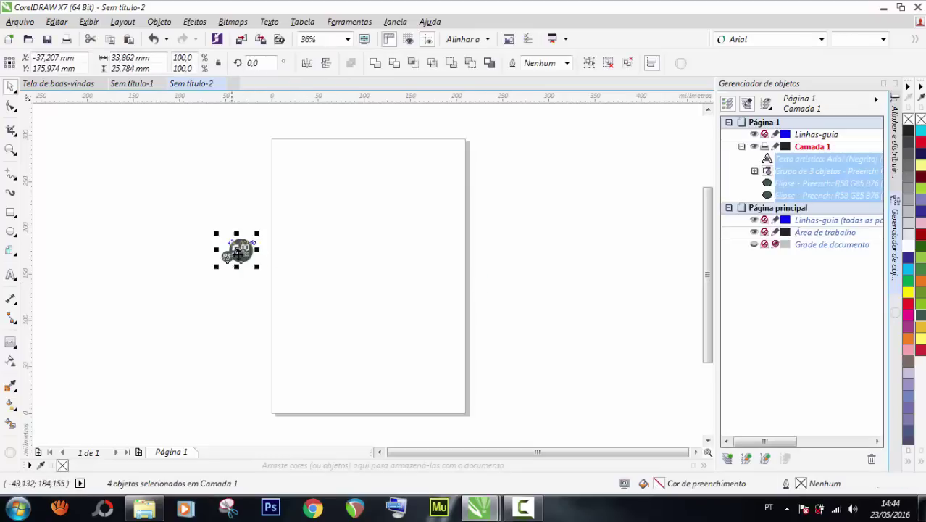
{"action": "left_click", "coordinate": [141, 84]}
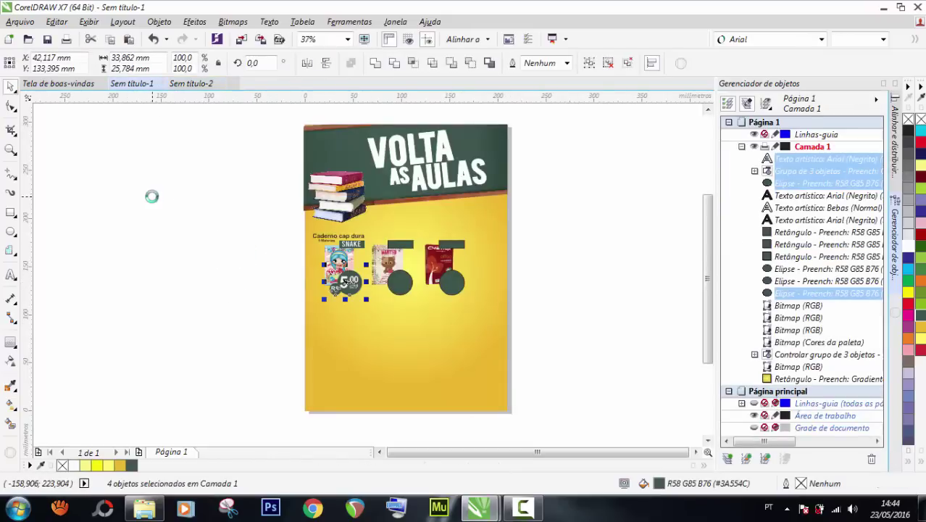
{"action": "left_click", "coordinate": [221, 233]}
{"action": "scroll", "coordinate": [354, 293], "scroll_direction": "up", "scroll_amount": 2}
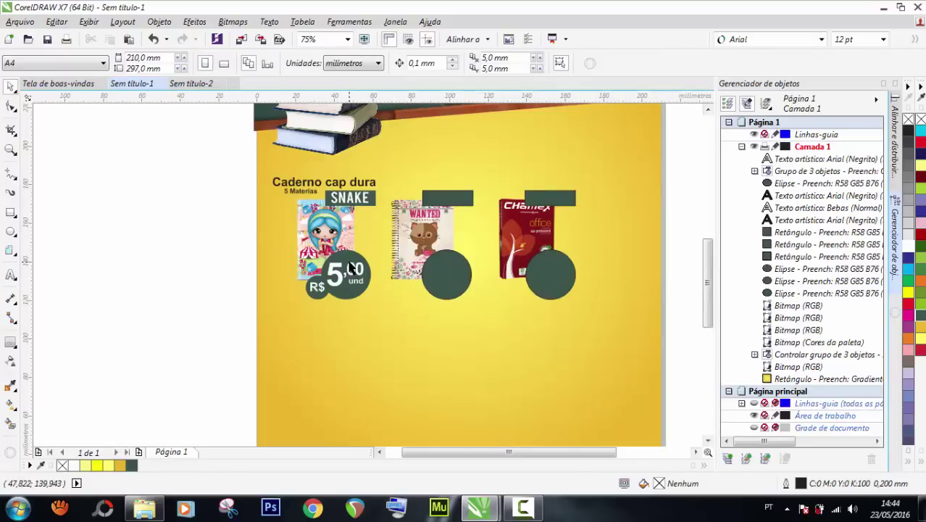
Delete the large price circle and the small R$ circle.
{"action": "scroll", "coordinate": [350, 267], "scroll_direction": "up", "scroll_amount": 2}
{"action": "left_click", "coordinate": [345, 250]}
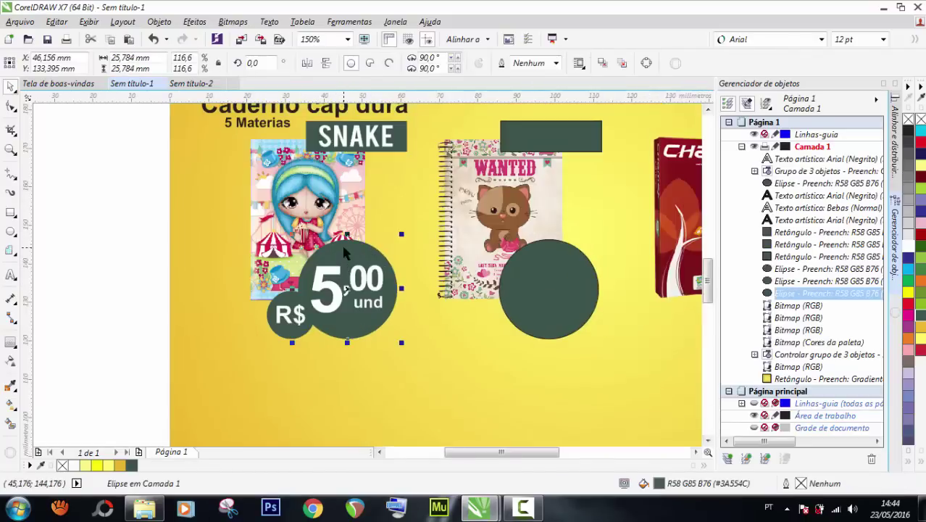
{"action": "key", "text": "Delete"}
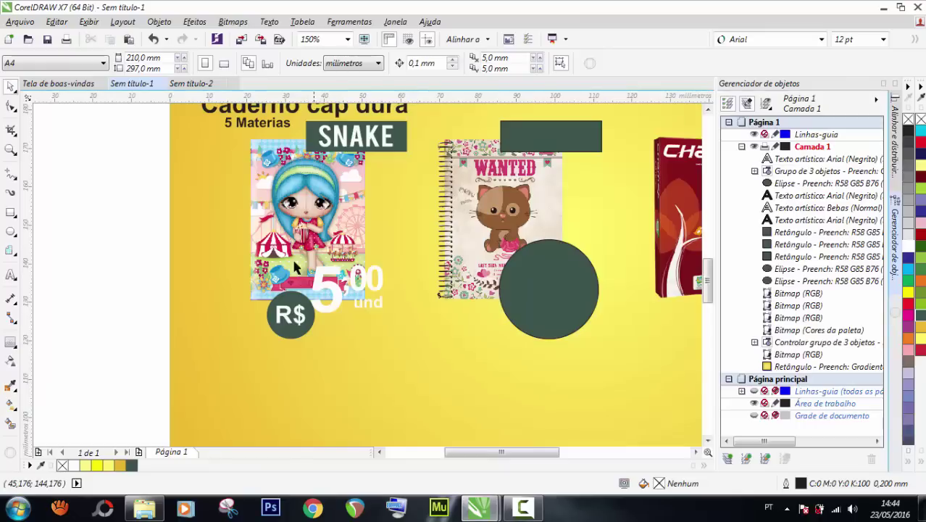
{"action": "left_click", "coordinate": [296, 304]}
{"action": "key", "text": "Delete"}
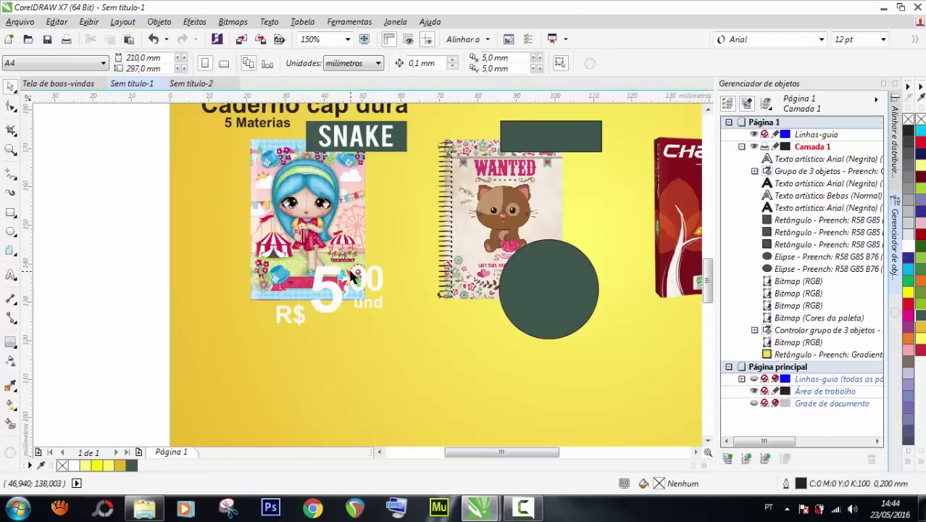
Draw a dark green rectangle with no outline behind the price text.
{"action": "left_click", "coordinate": [11, 212]}
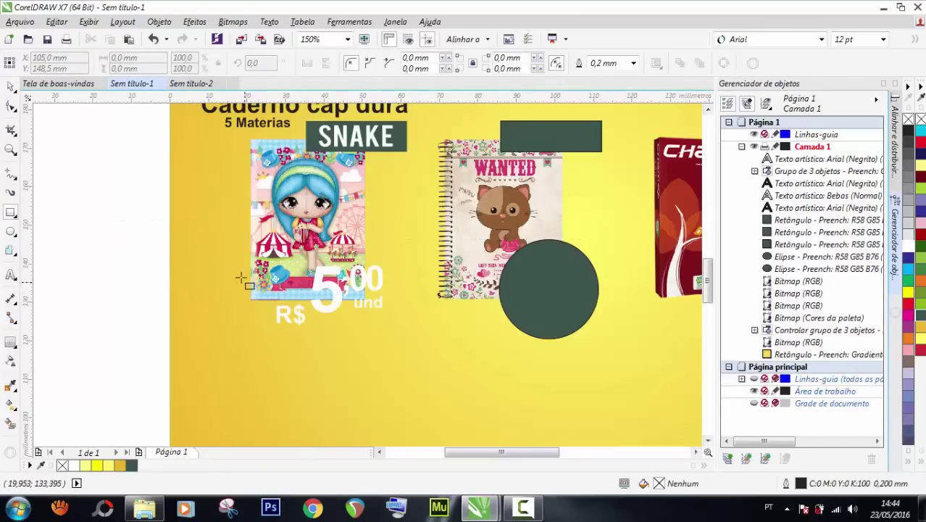
{"action": "mouse_move", "coordinate": [225, 265]}
{"action": "left_mouse_down"}
{"action": "mouse_move", "coordinate": [259, 287]}
{"action": "mouse_move", "coordinate": [387, 327]}
{"action": "left_mouse_up"}
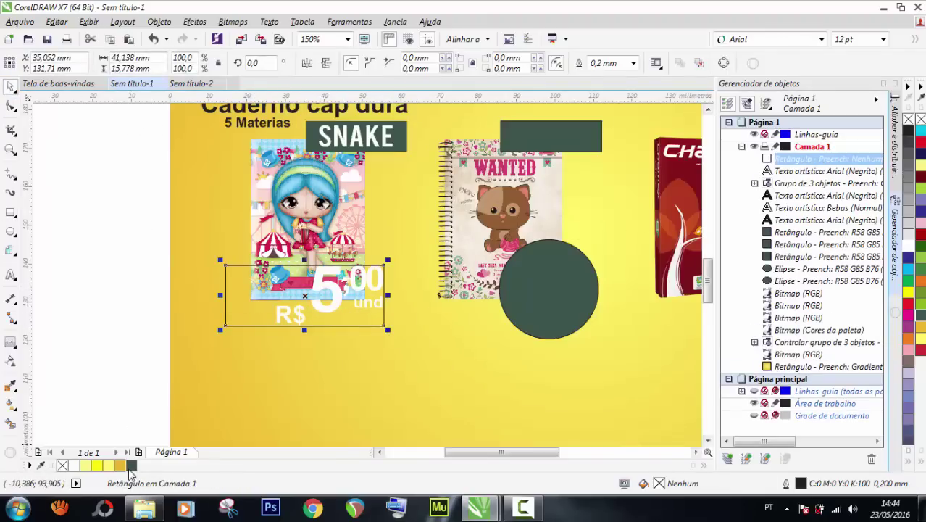
{"action": "left_click", "coordinate": [132, 466]}
{"action": "right_click", "coordinate": [63, 465]}
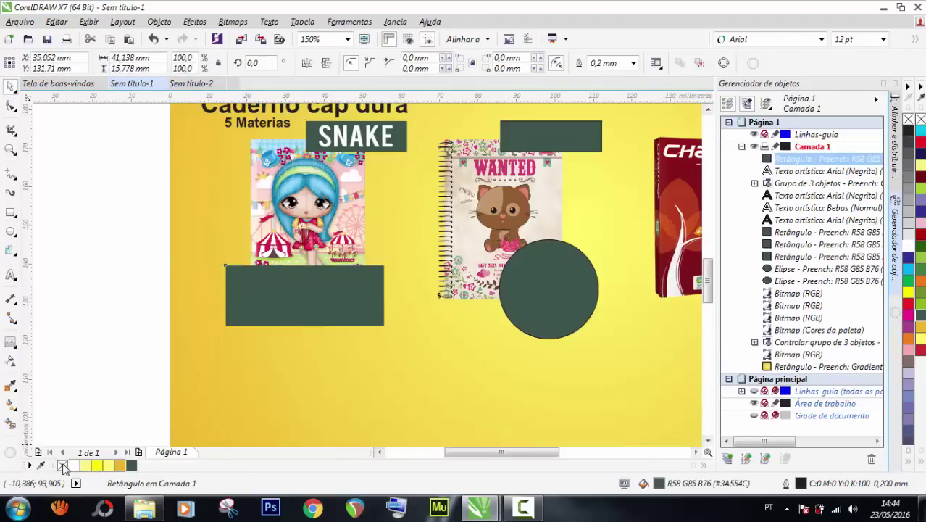
{"action": "key", "text": "ctrl+Page_Down"}
{"action": "key", "text": "ctrl+Page_Down"}
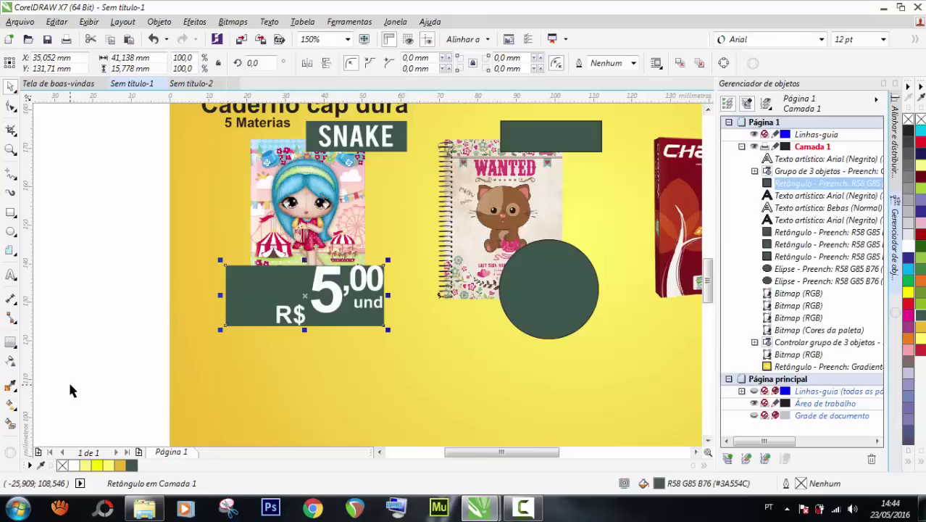
{"action": "left_click_drag", "start_coordinate": [242, 292], "coordinate": [253, 292]}
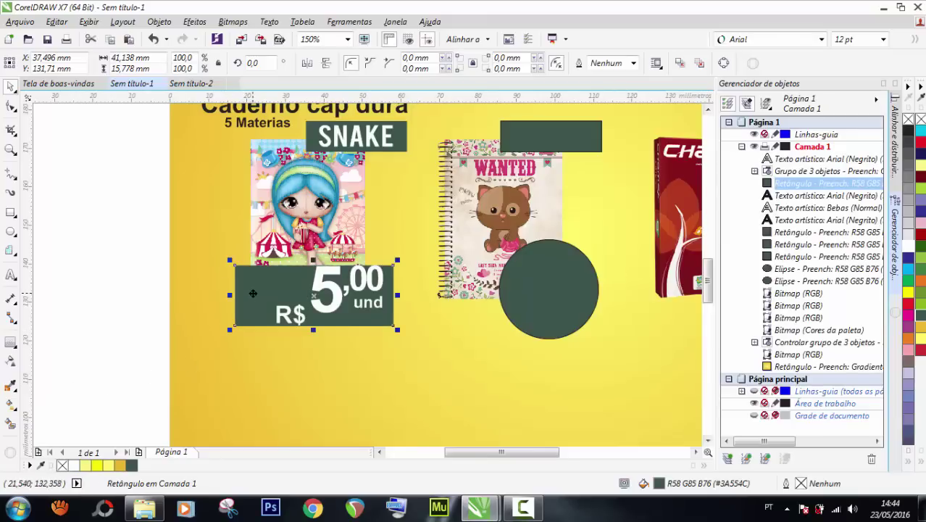
{"action": "left_click", "coordinate": [108, 233]}
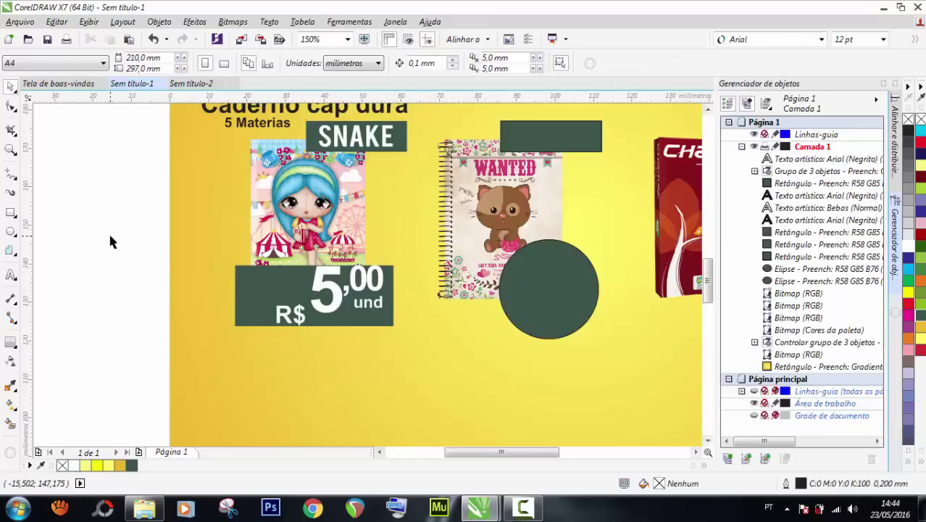
Move 'R$' up beside the big 5 and nudge it slightly left and down.
{"action": "scroll", "coordinate": [319, 292], "scroll_direction": "up", "scroll_amount": 2}
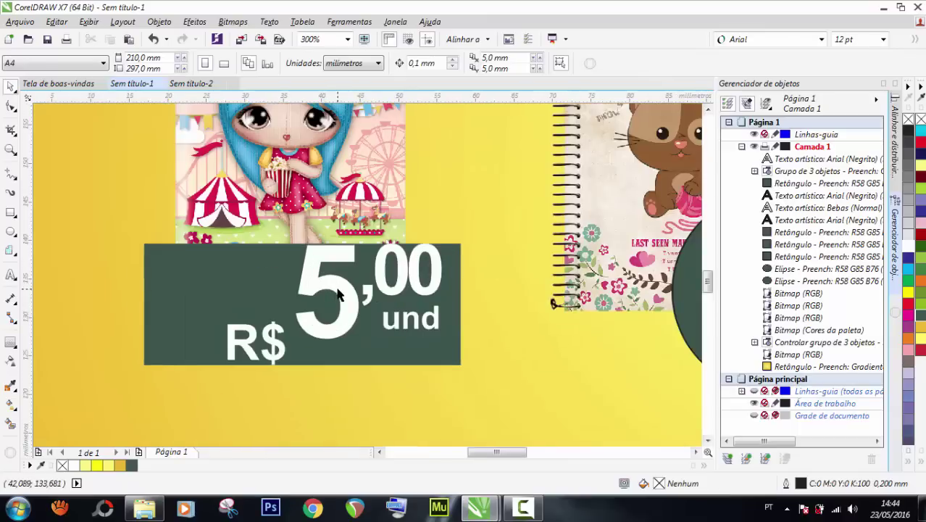
{"action": "left_click", "coordinate": [334, 293]}
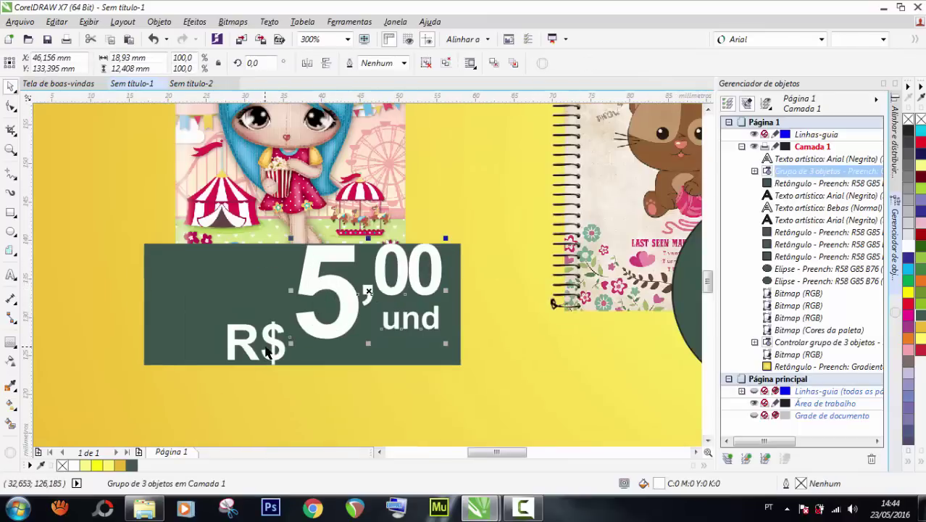
{"action": "left_click_drag", "start_coordinate": [267, 351], "coordinate": [283, 315]}
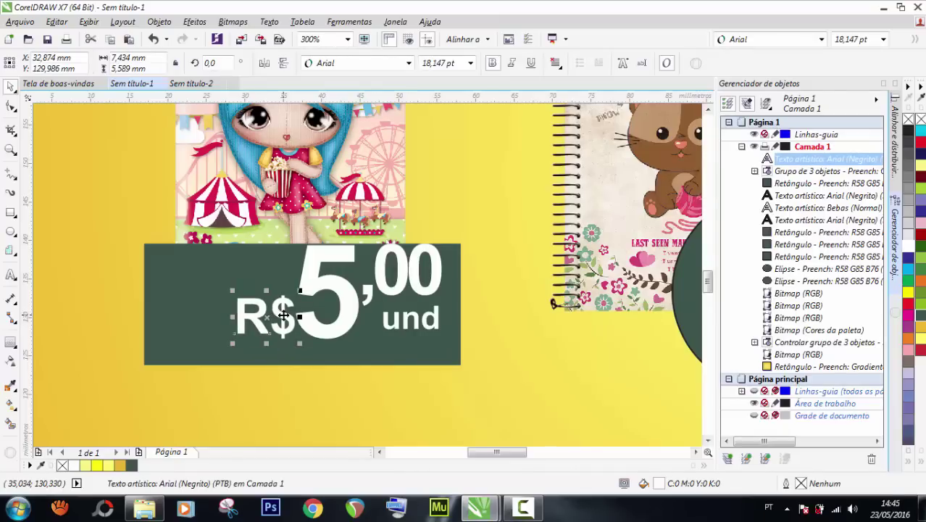
{"action": "key", "text": "Left"}
{"action": "key", "text": "Left"}
{"action": "key", "text": "Left"}
{"action": "key", "text": "Left"}
{"action": "key", "text": "Left"}
{"action": "key", "text": "Down"}
{"action": "key", "text": "Down"}
{"action": "key", "text": "Down"}
{"action": "key", "text": "Down"}
{"action": "key", "text": "Down"}
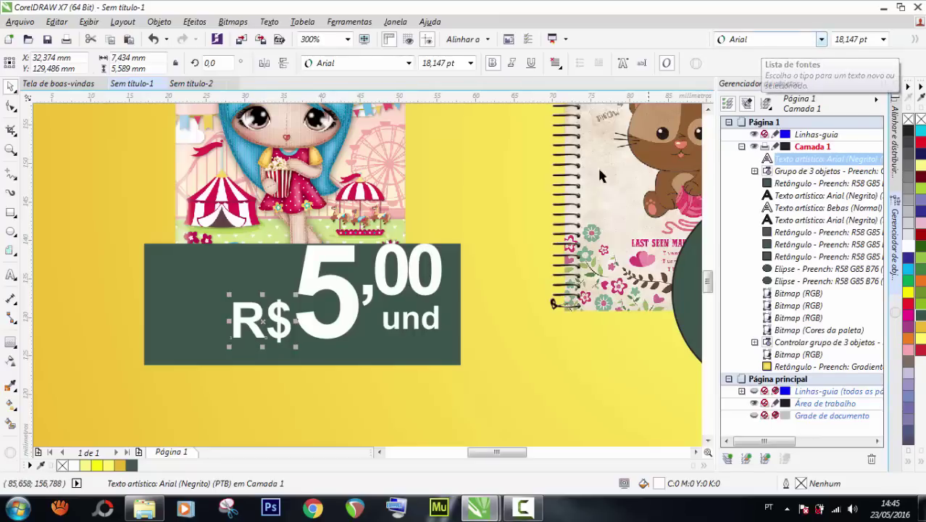
{"action": "left_click", "coordinate": [379, 287]}
Break the 5,00 und price text into separate pieces and set the 00 in Bebas.
{"action": "key", "text": "ctrl+u"}
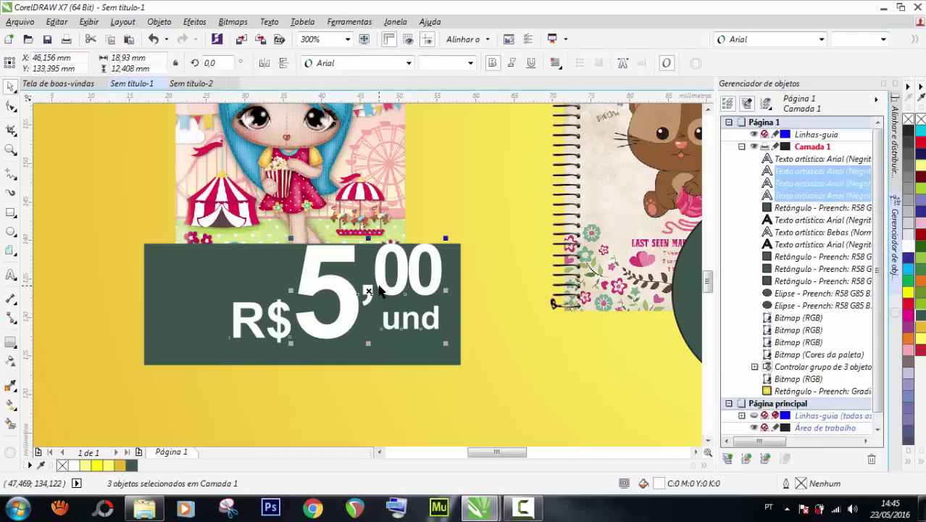
{"action": "left_click", "coordinate": [63, 217]}
{"action": "left_click", "coordinate": [375, 290]}
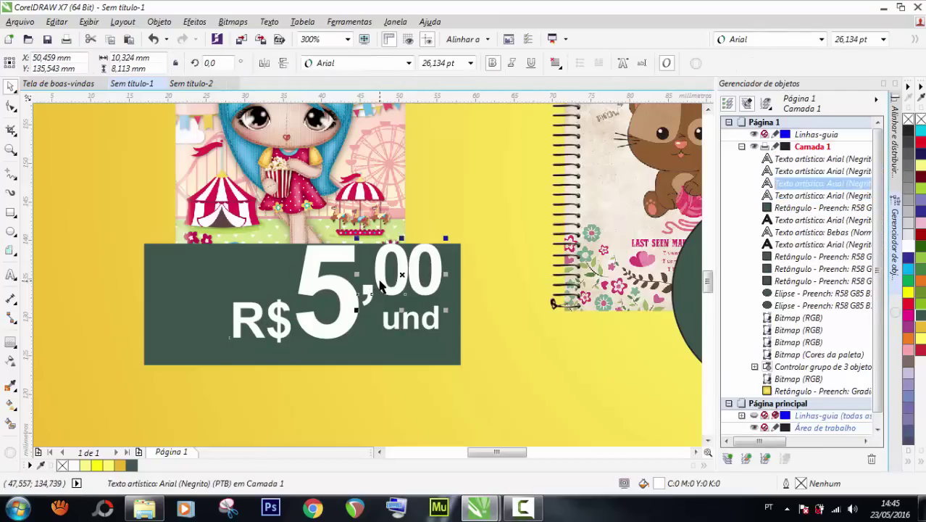
{"action": "left_click", "coordinate": [821, 39]}
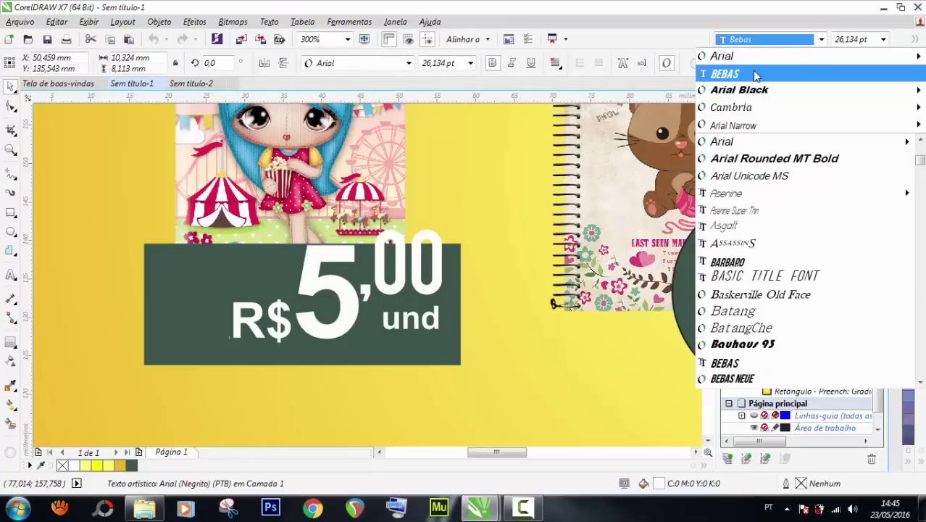
{"action": "left_click", "coordinate": [754, 75]}
Set the large 5 in Bebas and shorten it slightly from the top.
{"action": "left_click", "coordinate": [339, 284]}
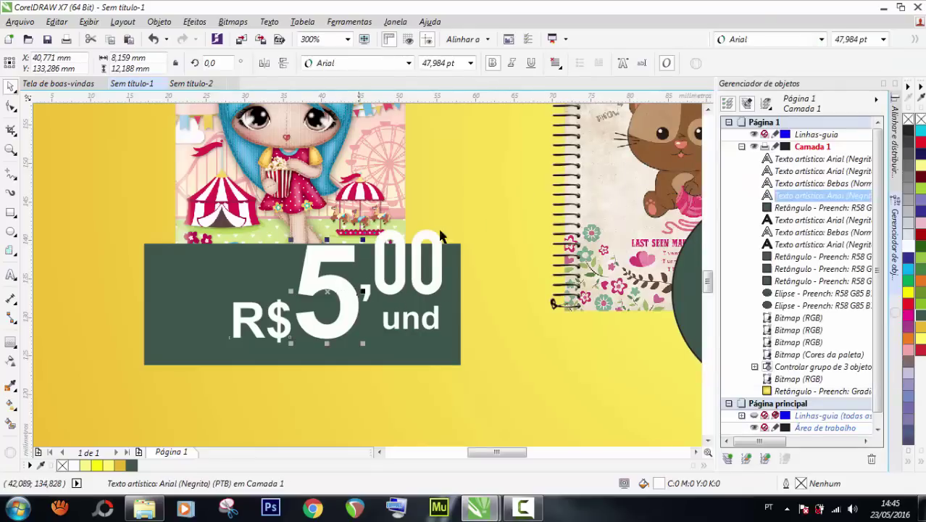
{"action": "left_click", "coordinate": [821, 40]}
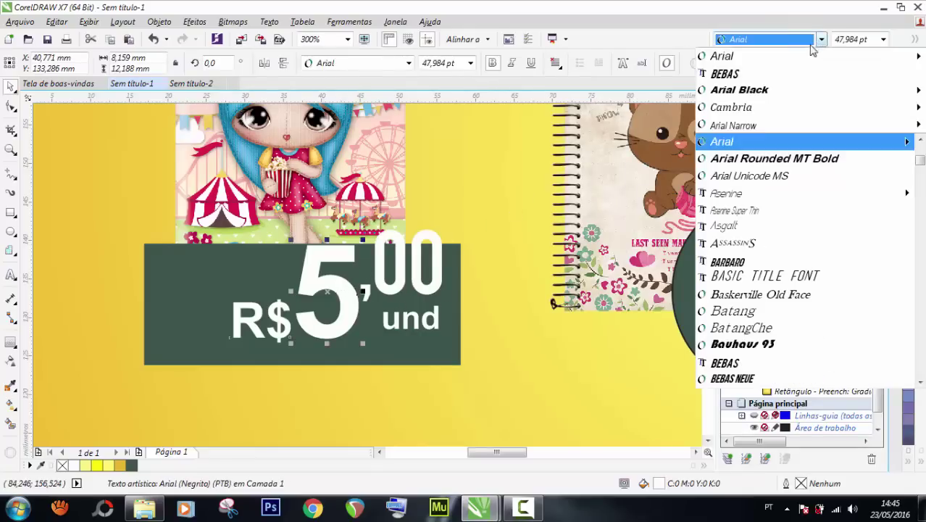
{"action": "left_click", "coordinate": [725, 74]}
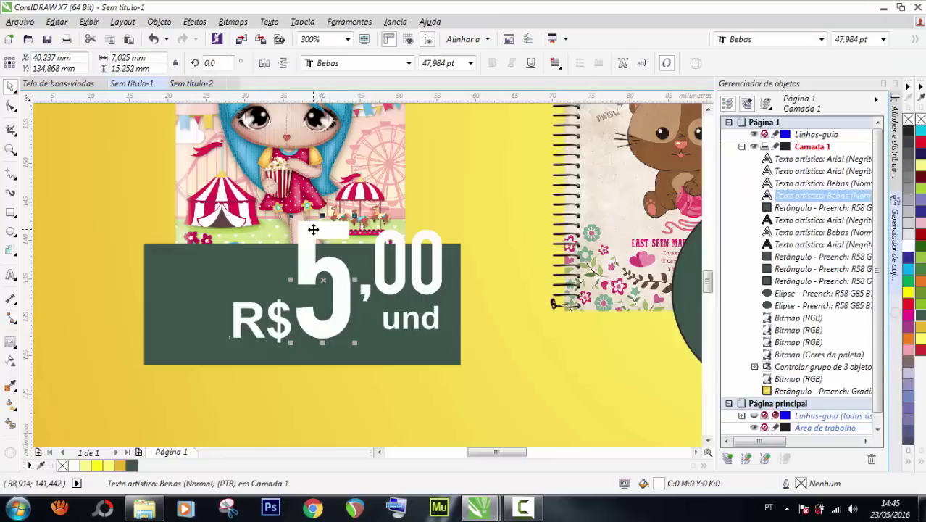
{"action": "scroll", "coordinate": [315, 225], "scroll_direction": "up", "scroll_amount": 1}
{"action": "left_click_drag", "start_coordinate": [334, 209], "coordinate": [334, 224]}
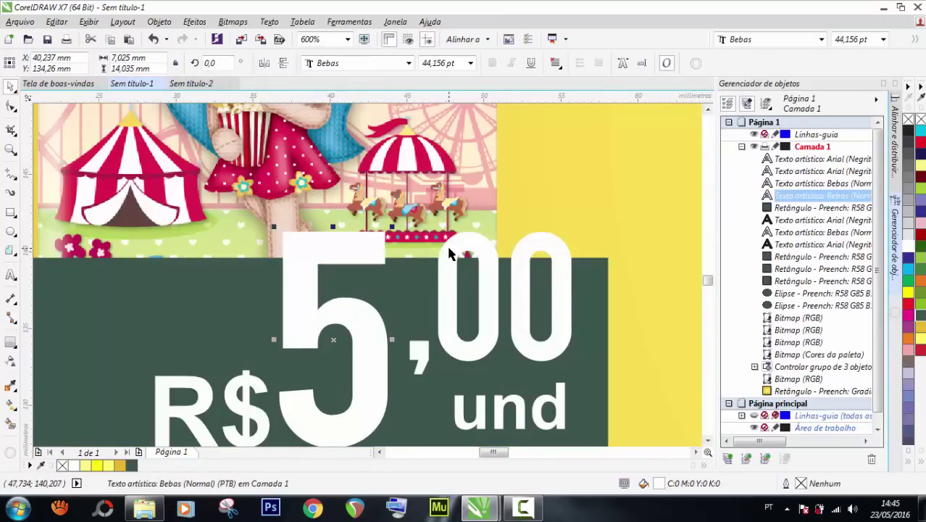
{"action": "scroll", "coordinate": [448, 248], "scroll_direction": "up", "scroll_amount": 1}
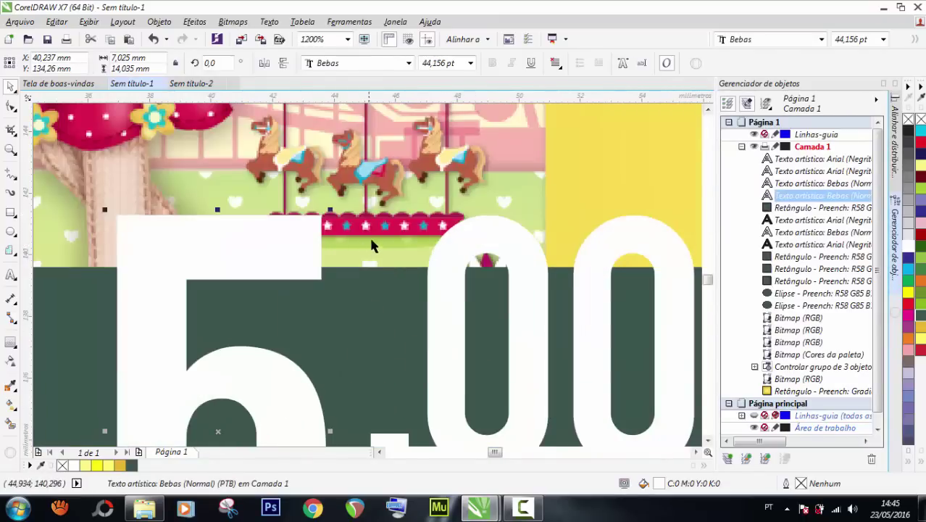
{"action": "scroll", "coordinate": [373, 246], "scroll_direction": "down", "scroll_amount": 2}
Scale the 5 and ,00 down together and shift the 5,00 und texts slightly down.
{"action": "left_click", "coordinate": [385, 260], "text": "shift"}
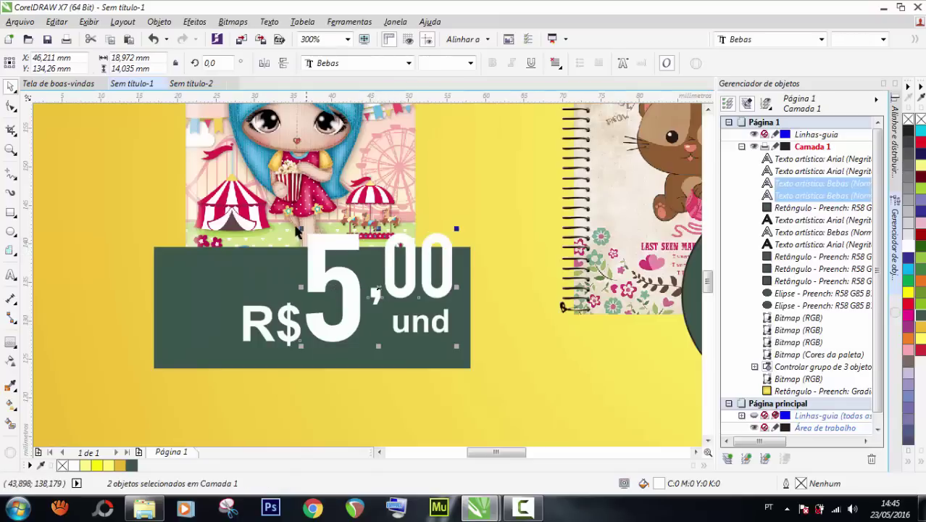
{"action": "left_click_drag", "start_coordinate": [298, 227], "coordinate": [321, 244]}
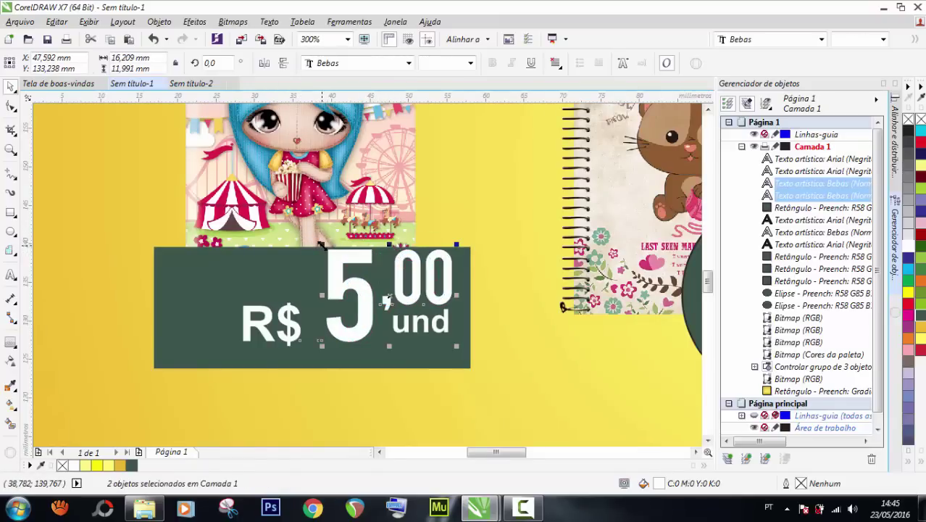
{"action": "left_click", "coordinate": [411, 330], "text": "shift"}
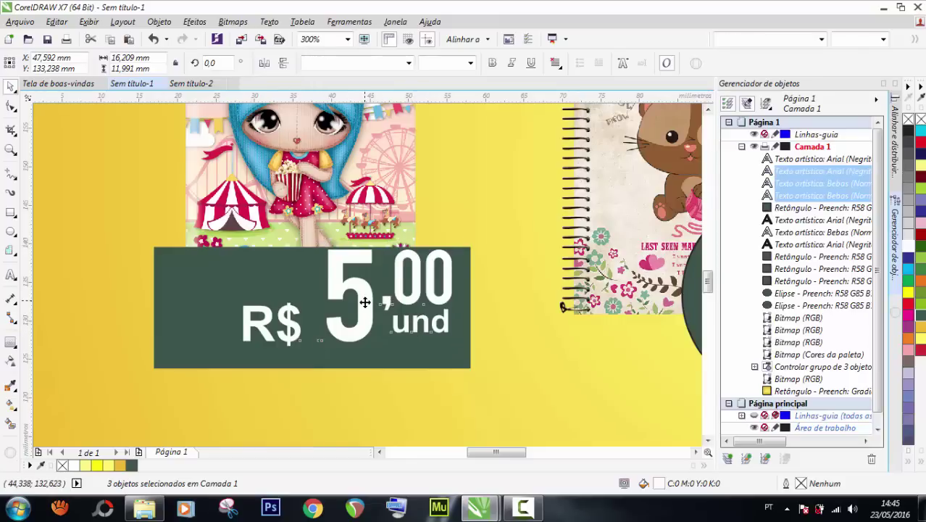
{"action": "left_click_drag", "start_coordinate": [365, 302], "coordinate": [364, 313]}
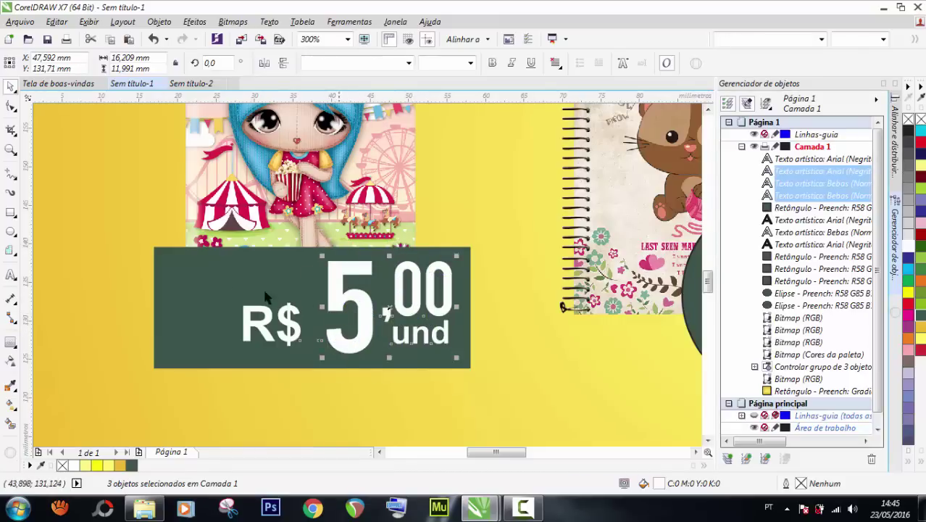
{"action": "left_click", "coordinate": [204, 284], "text": "shift"}
{"action": "left_click", "coordinate": [217, 293]}
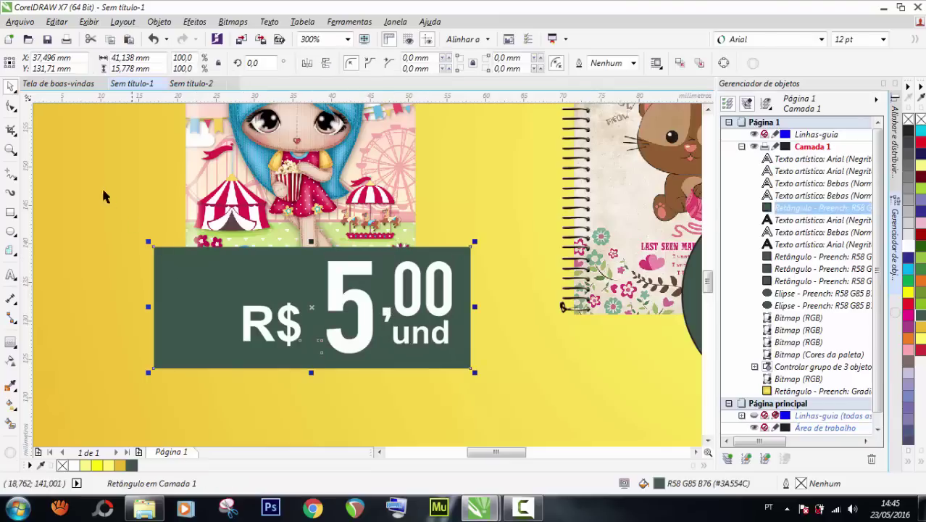
{"action": "left_click", "coordinate": [233, 303], "text": "alt"}
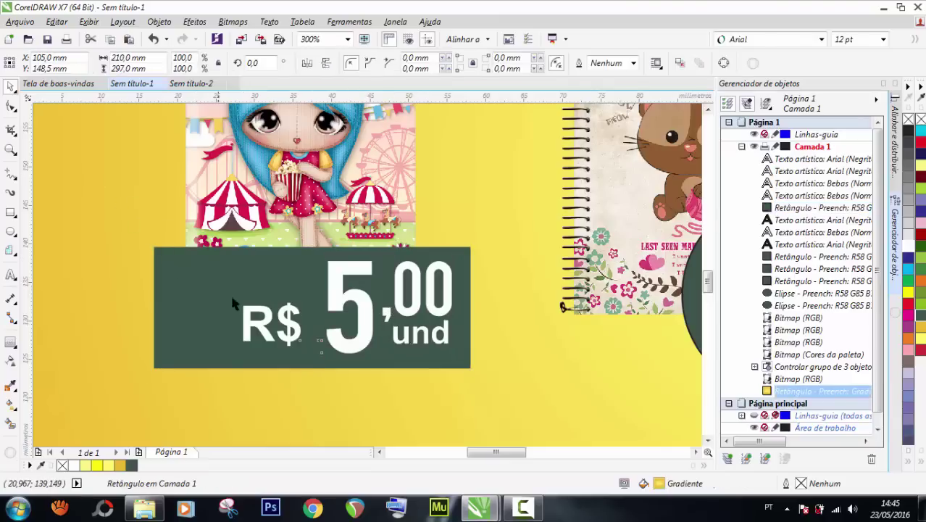
Set R$ in Arial Black, stretch it taller, and nudge it left against the 5.
{"action": "left_click", "coordinate": [282, 324]}
{"action": "left_click", "coordinate": [821, 37]}
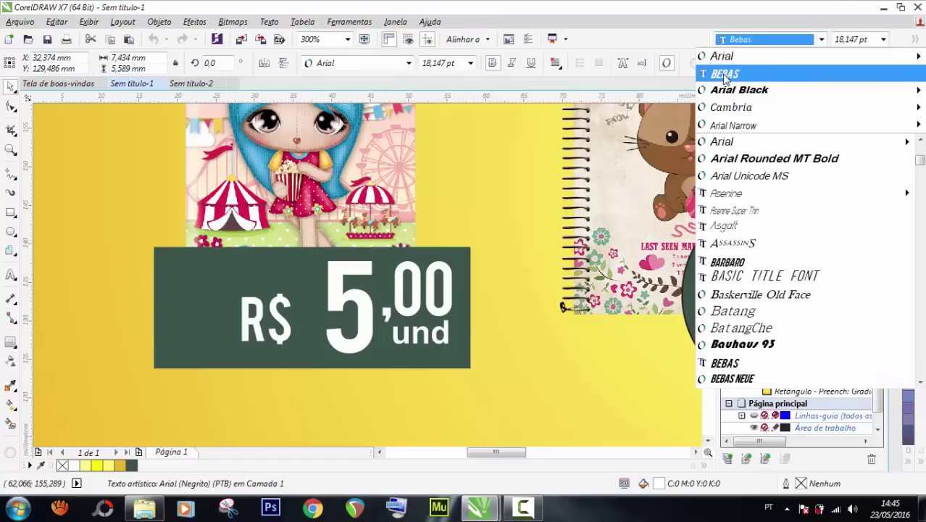
{"action": "mouse_move", "coordinate": [725, 57]}
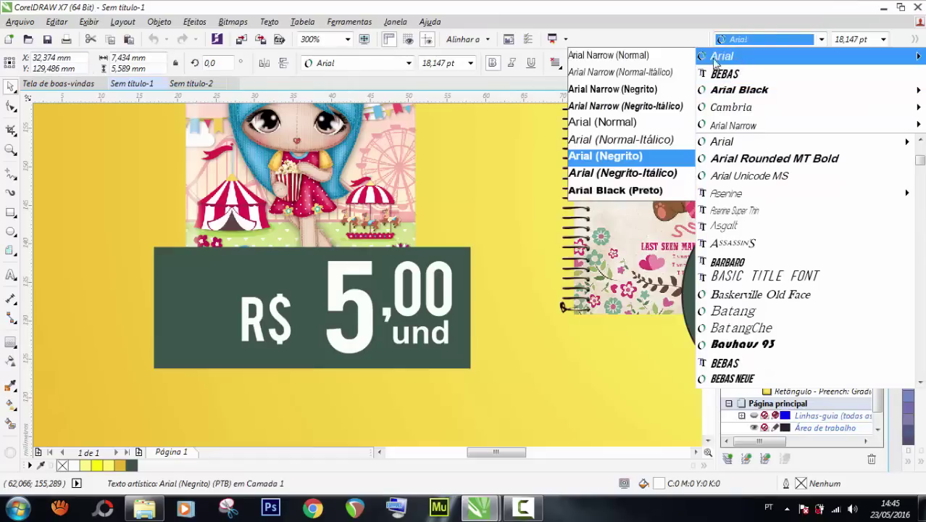
{"action": "left_click", "coordinate": [632, 191]}
{"action": "left_click_drag", "start_coordinate": [281, 297], "coordinate": [276, 286]}
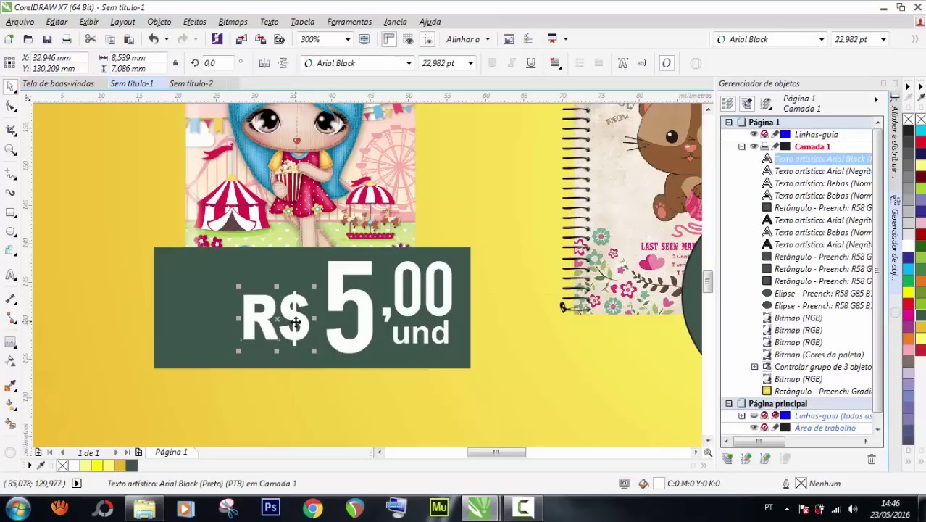
{"action": "left_click_drag", "start_coordinate": [296, 327], "coordinate": [312, 332]}
{"action": "key", "text": "Left"}
{"action": "key", "text": "Left"}
{"action": "key", "text": "Left"}
{"action": "key", "text": "Left"}
{"action": "key", "text": "Left"}
{"action": "key", "text": "Left"}
{"action": "key", "text": "Left"}
{"action": "key", "text": "Left"}
{"action": "key", "text": "Left"}
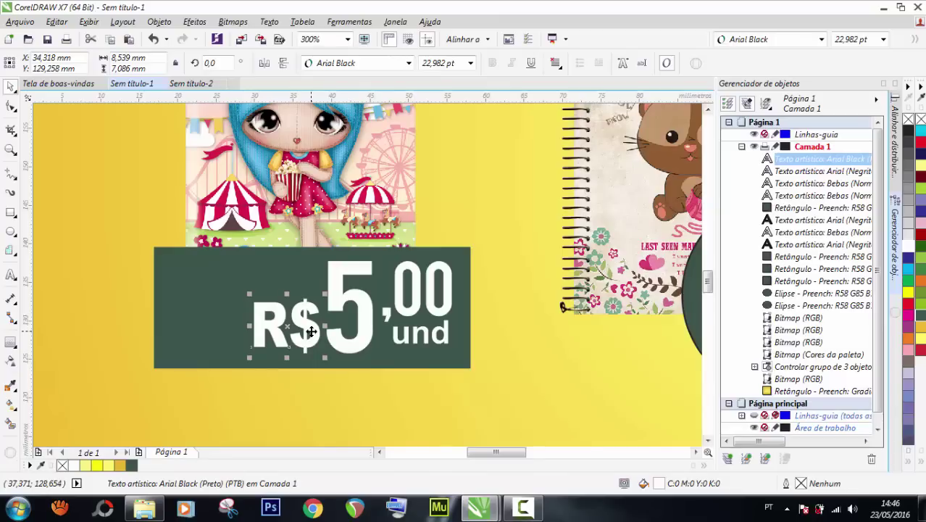
{"action": "scroll", "coordinate": [312, 331], "scroll_direction": "down", "scroll_amount": 2}
Narrow the dark price rectangle from its left side so it hugs the R$.
{"action": "left_click", "coordinate": [143, 261]}
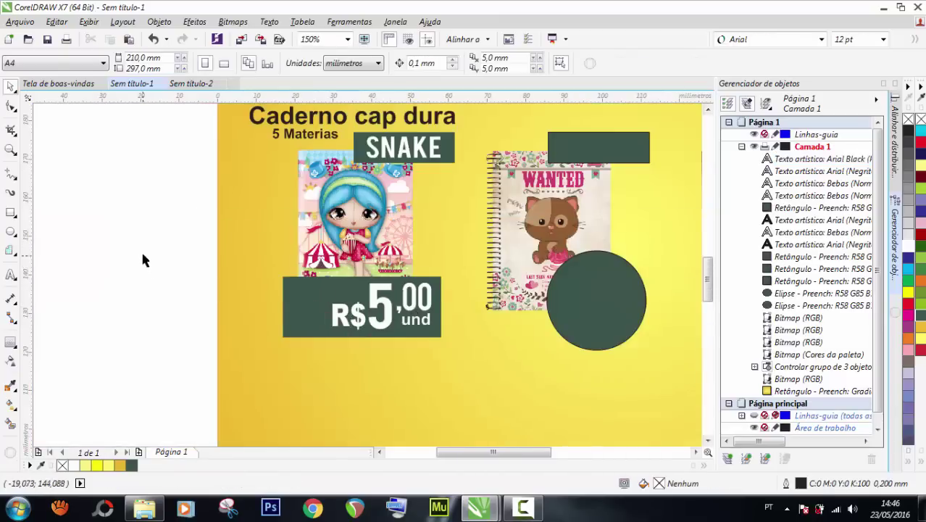
{"action": "left_click_drag", "start_coordinate": [143, 247], "coordinate": [263, 307]}
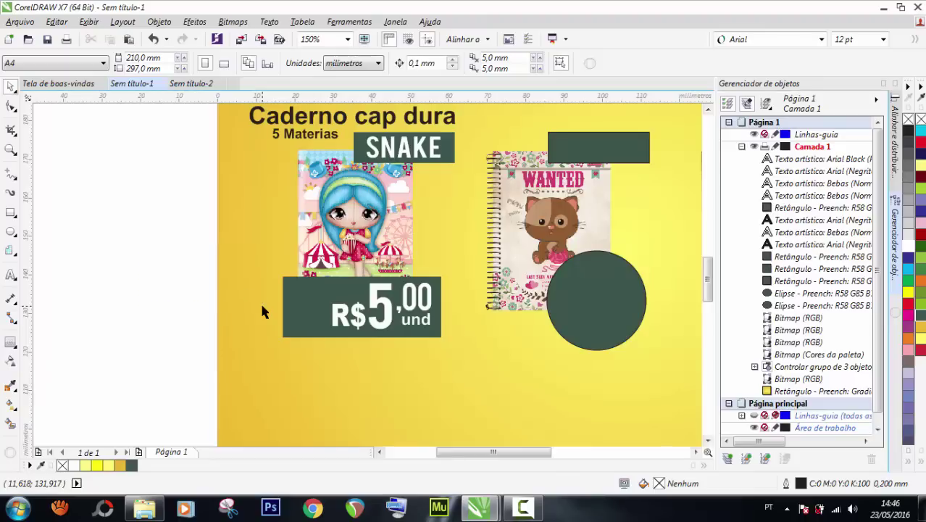
{"action": "left_click", "coordinate": [297, 310]}
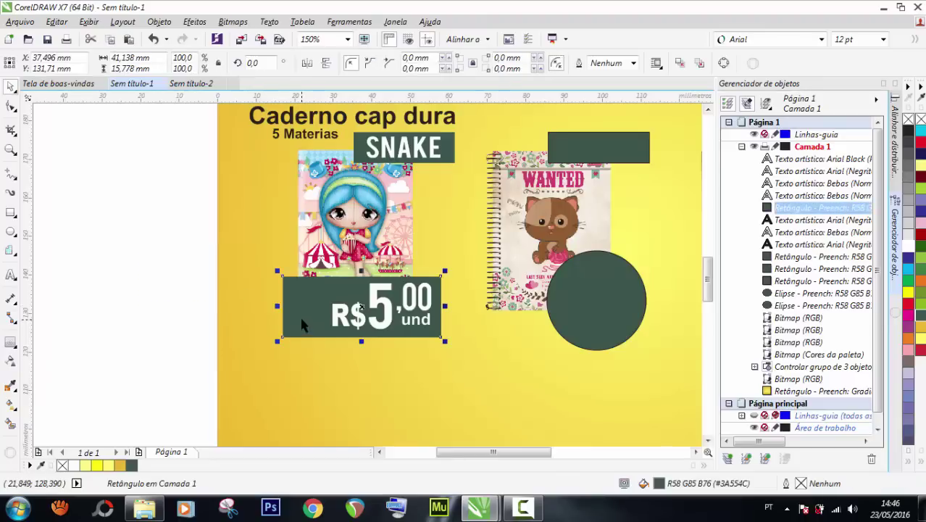
{"action": "scroll", "coordinate": [296, 310], "scroll_direction": "up", "scroll_amount": 2}
{"action": "left_click_drag", "start_coordinate": [268, 304], "coordinate": [333, 303]}
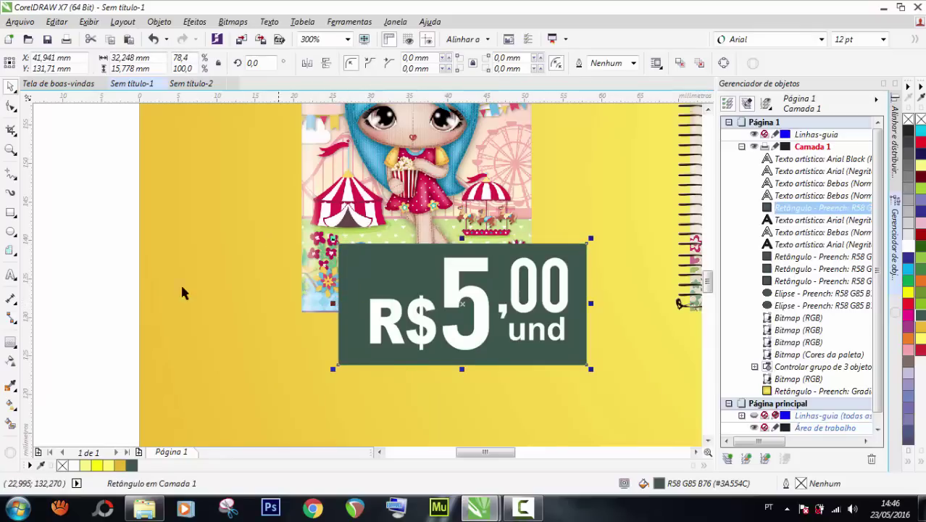
{"action": "left_click", "coordinate": [61, 258]}
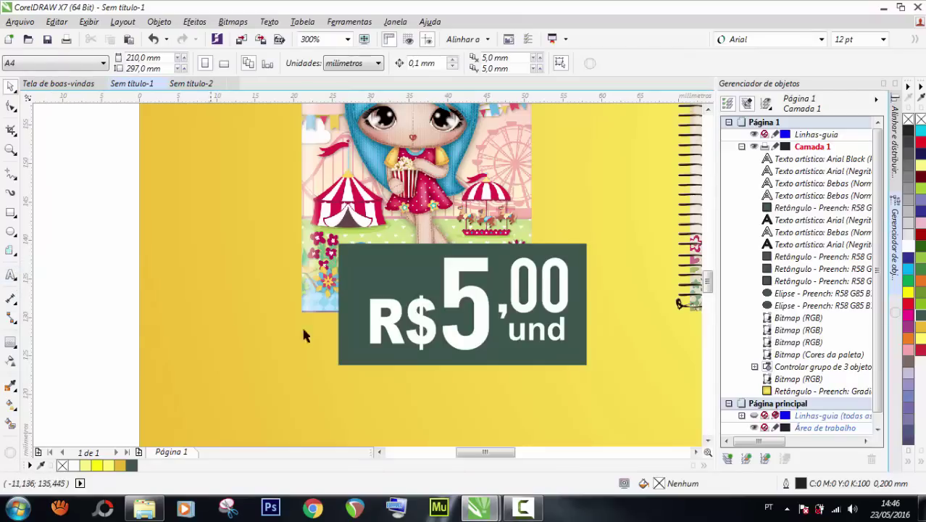
Copy the und text above R$, retype it as 'A VISTA', then shrink and narrow it.
{"action": "left_click", "coordinate": [523, 334]}
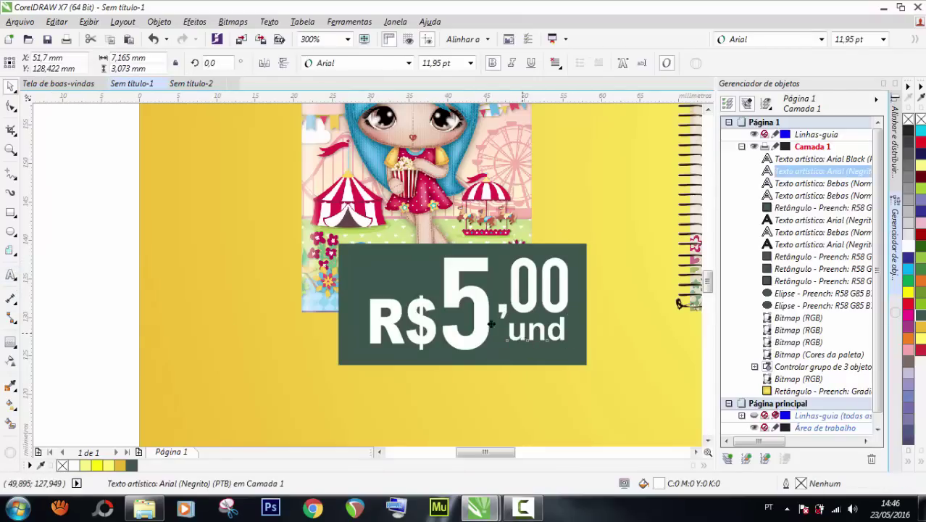
{"action": "left_click_drag", "start_coordinate": [521, 334], "coordinate": [383, 274]}
{"action": "double_click", "coordinate": [384, 273]}
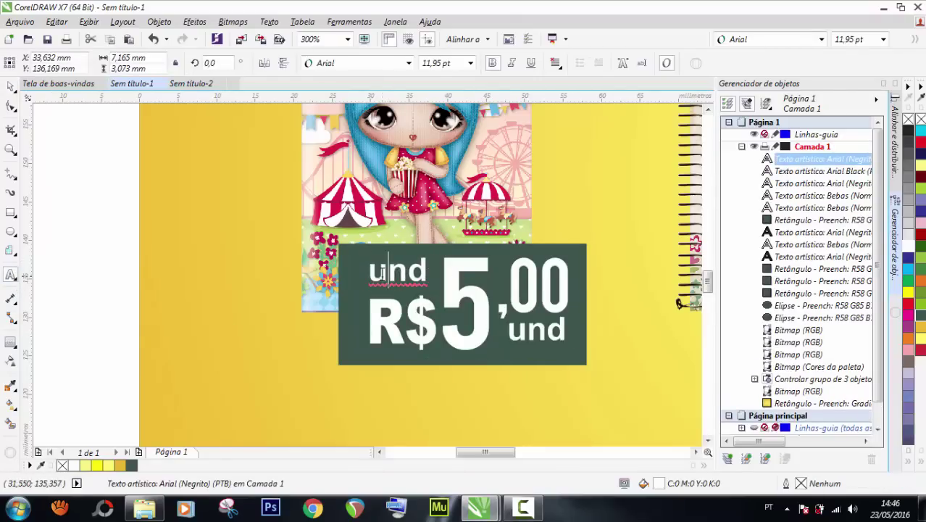
{"action": "double_click", "coordinate": [382, 273]}
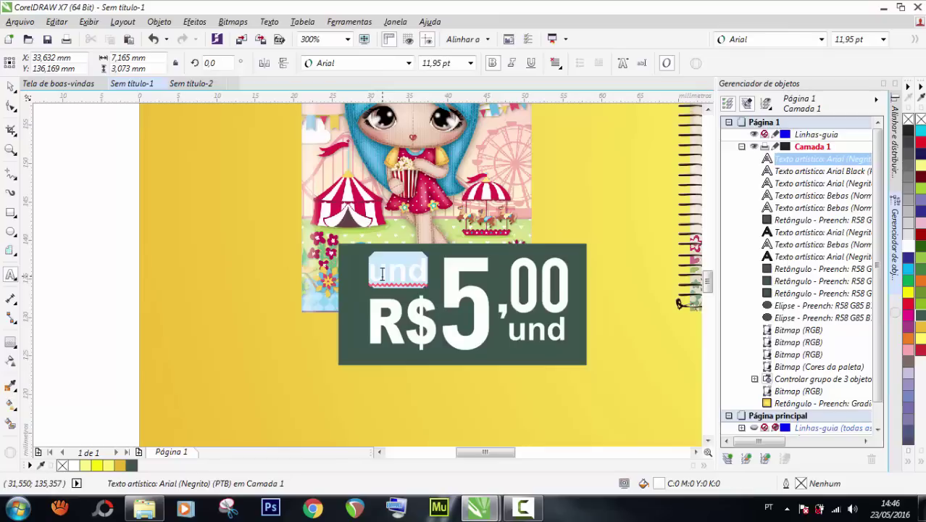
{"action": "type", "text": "A"}
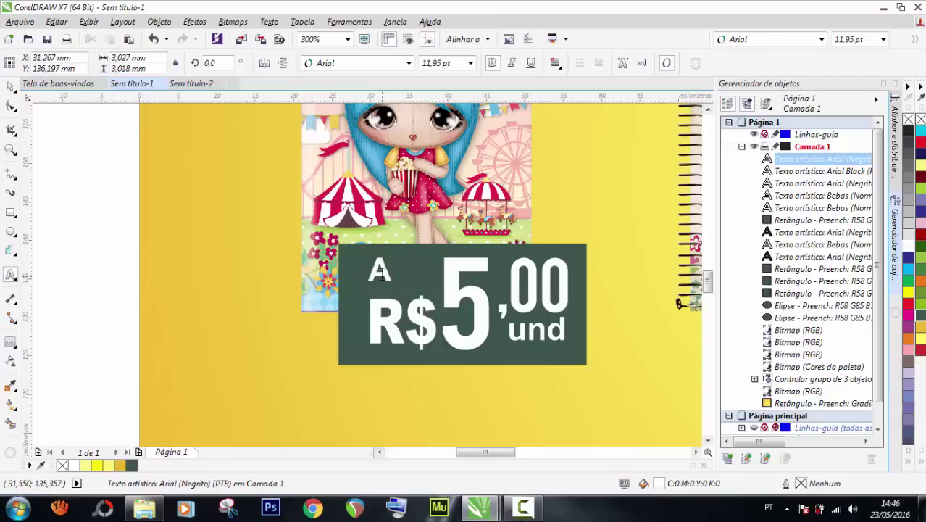
{"action": "type", "text": " VIS"}
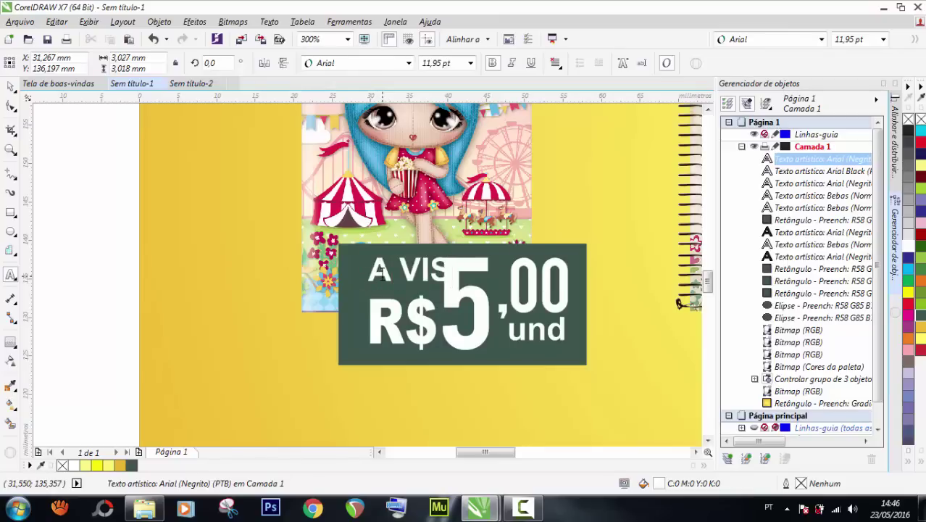
{"action": "type", "text": "TA"}
{"action": "key", "text": "ctrl+space"}
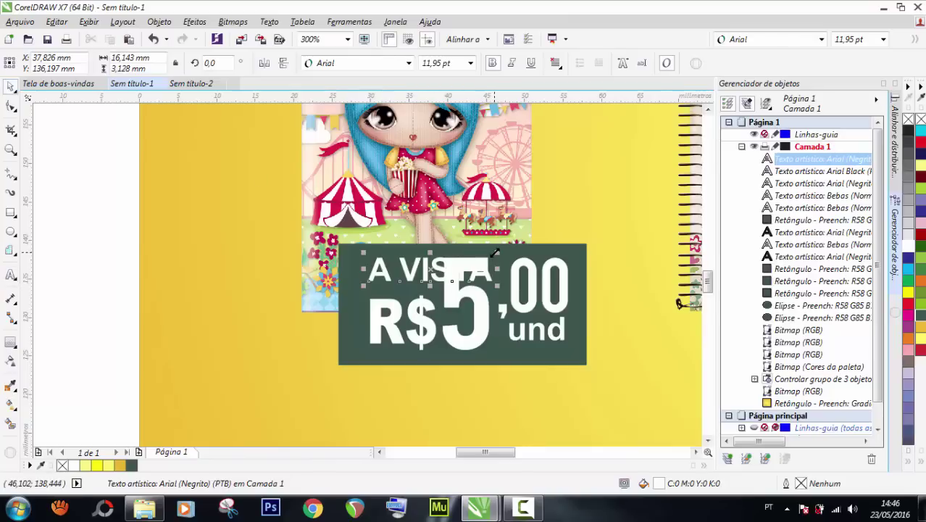
{"action": "left_click_drag", "start_coordinate": [497, 253], "coordinate": [396, 268]}
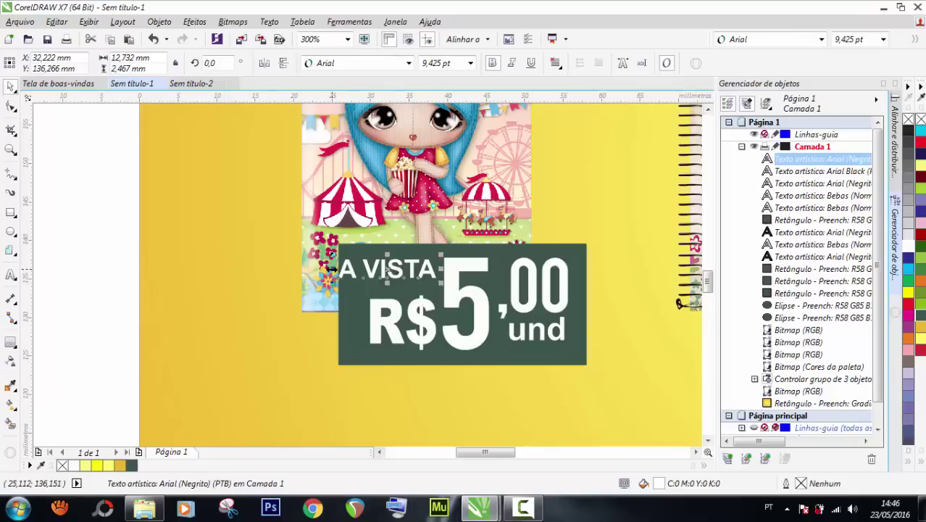
{"action": "left_click_drag", "start_coordinate": [329, 269], "coordinate": [347, 269]}
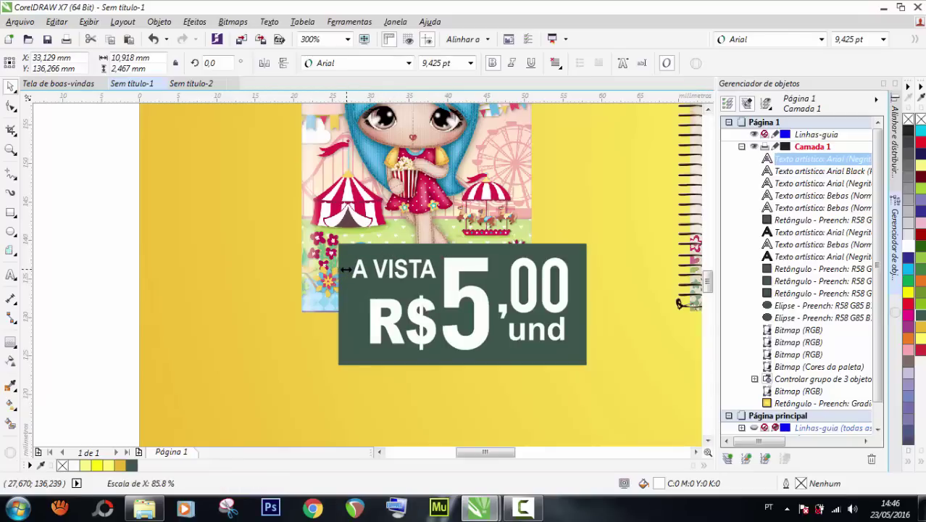
{"action": "left_click_drag", "start_coordinate": [346, 269], "coordinate": [347, 269]}
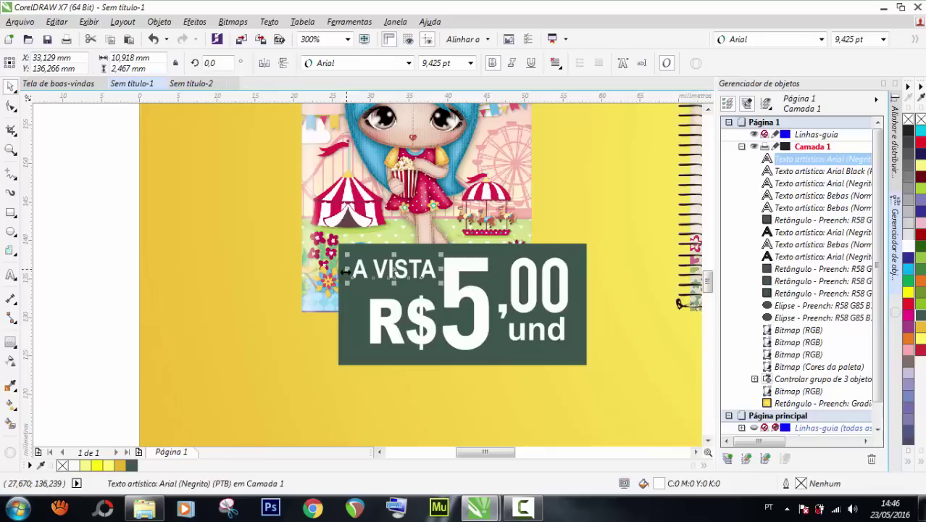
Enlarge R$ slightly and narrow A VISTA to match the R$ width.
{"action": "left_click", "coordinate": [372, 335]}
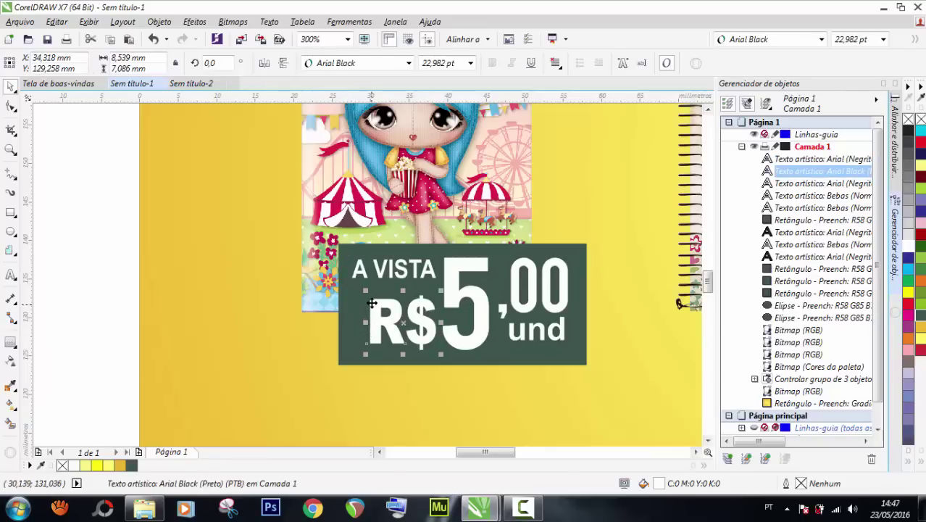
{"action": "left_click_drag", "start_coordinate": [366, 292], "coordinate": [359, 284]}
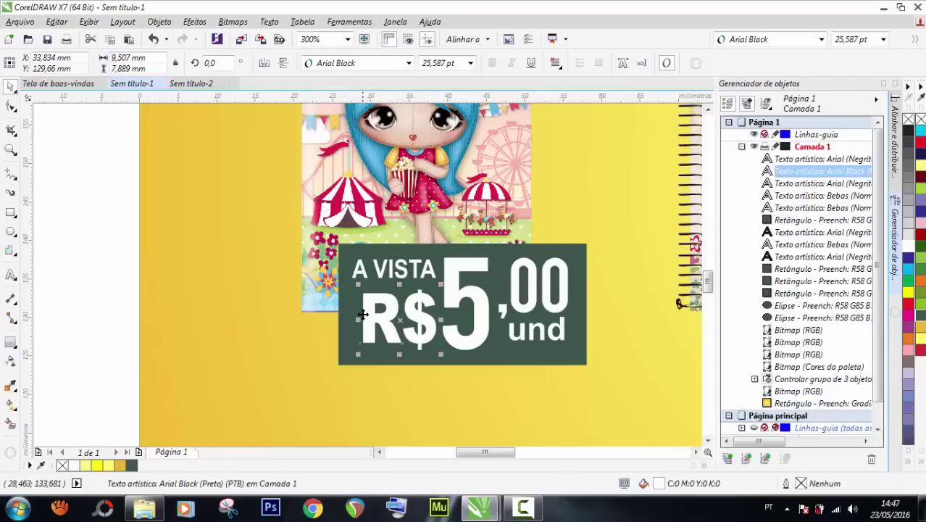
{"action": "left_click_drag", "start_coordinate": [359, 321], "coordinate": [349, 319]}
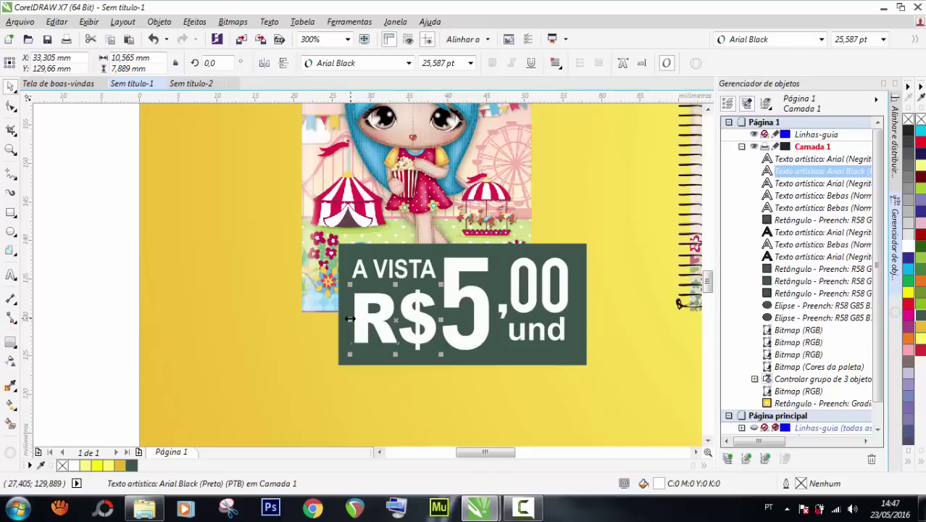
{"action": "key", "text": "ctrl+z"}
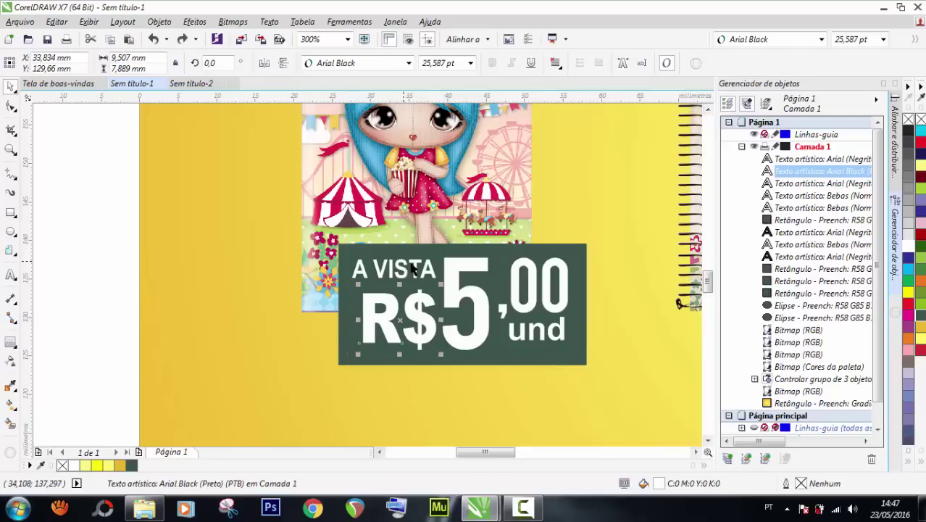
{"action": "left_click", "coordinate": [427, 270]}
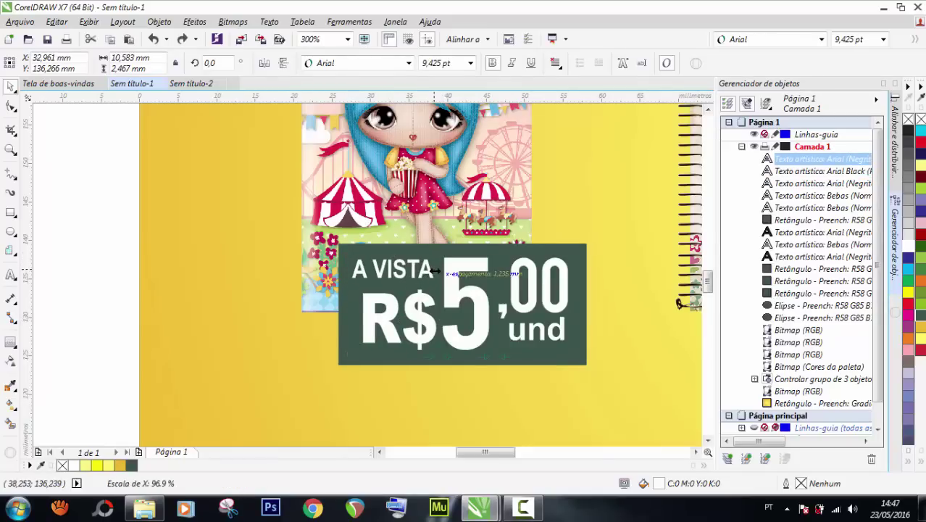
{"action": "left_click_drag", "start_coordinate": [439, 270], "coordinate": [426, 270]}
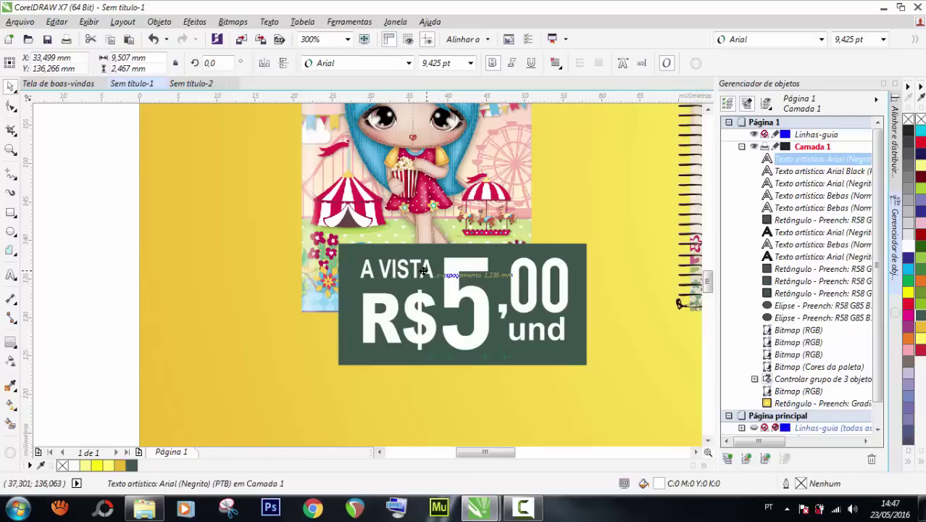
{"action": "scroll", "coordinate": [357, 292], "scroll_direction": "down", "scroll_amount": 2}
{"action": "left_click", "coordinate": [197, 279]}
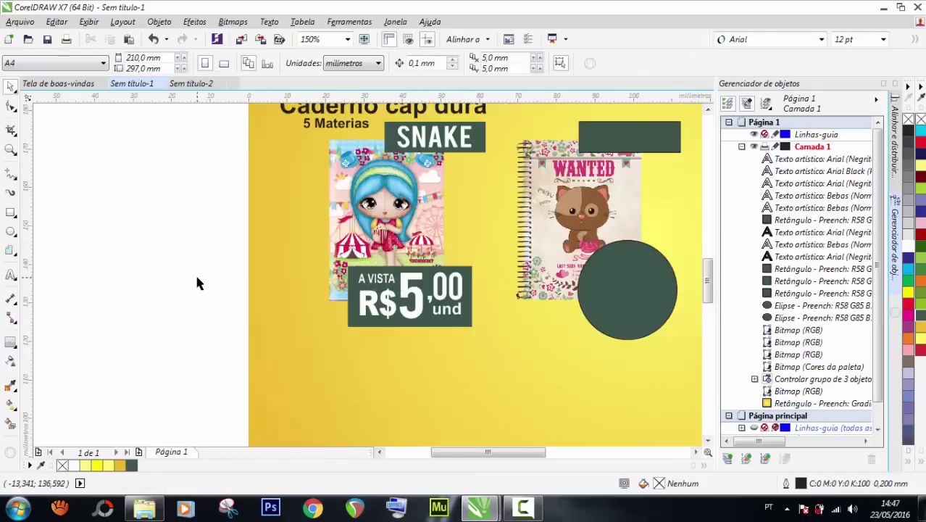
{"action": "scroll", "coordinate": [371, 316], "scroll_direction": "down", "scroll_amount": 2}
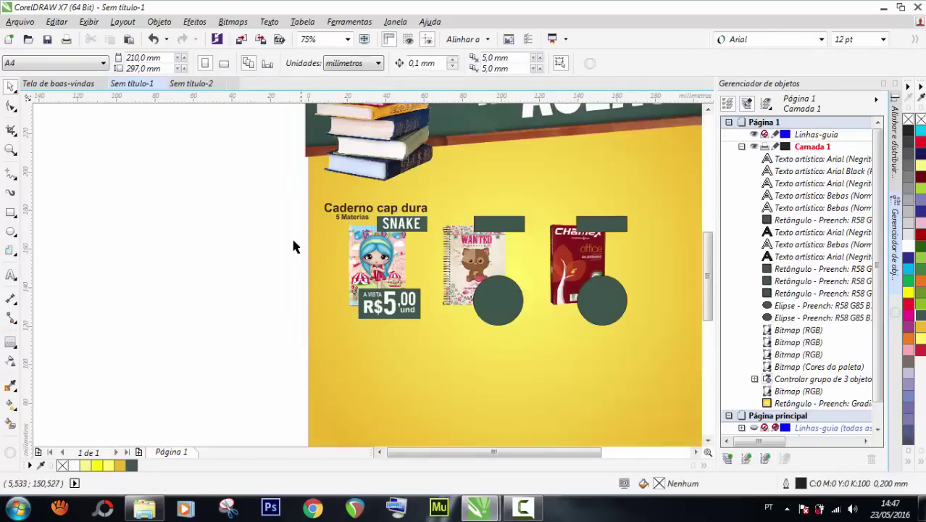
{"action": "scroll", "coordinate": [477, 229], "scroll_direction": "down", "scroll_amount": 2}
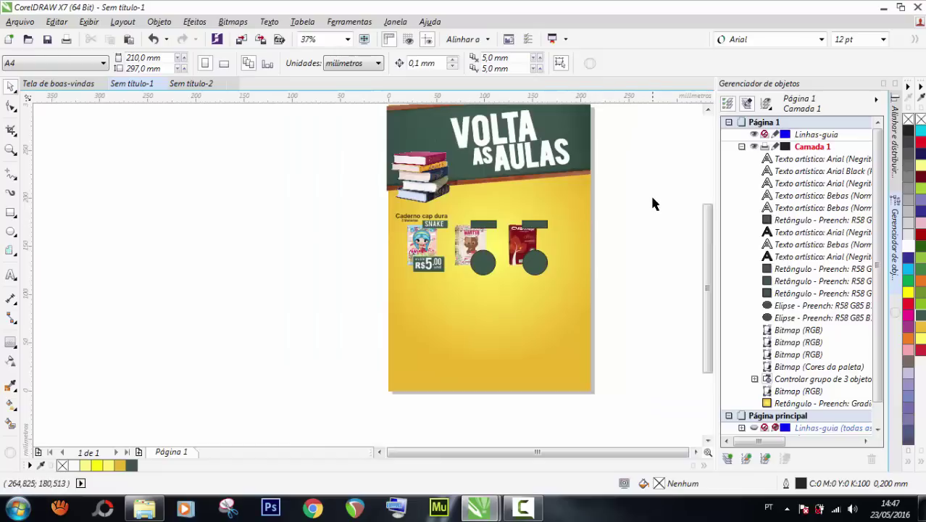
{"action": "left_click_drag", "start_coordinate": [653, 201], "coordinate": [523, 303]}
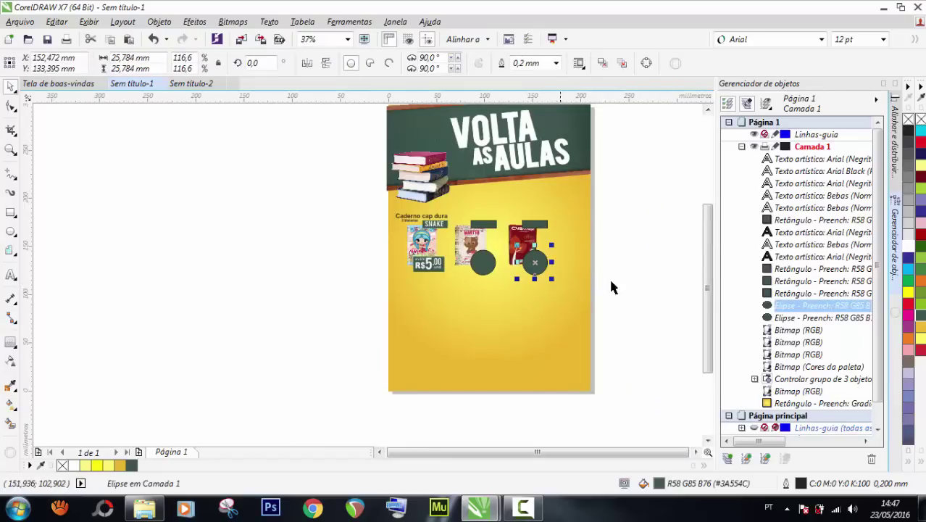
{"action": "key", "text": "Delete"}
{"action": "left_click", "coordinate": [487, 229]}
{"action": "key", "text": "Delete"}
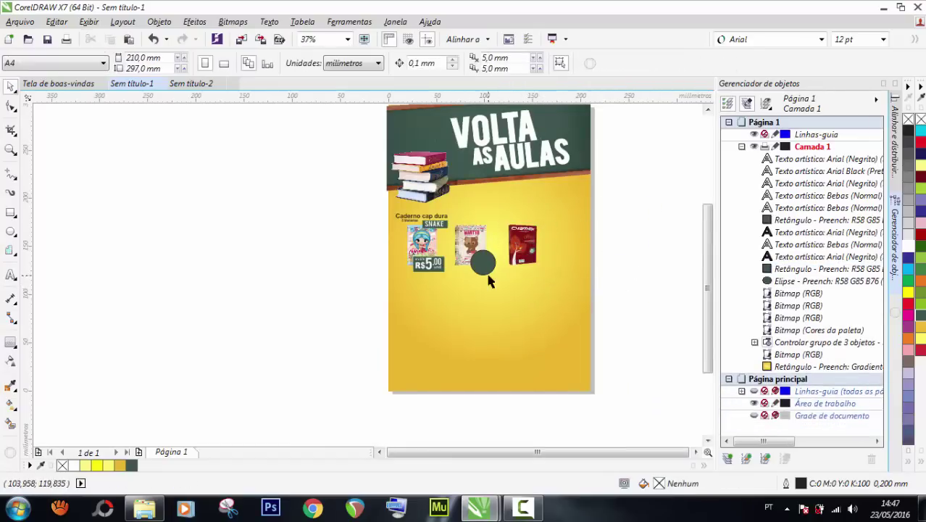
{"action": "left_click", "coordinate": [486, 254]}
{"action": "key", "text": "Delete"}
{"action": "scroll", "coordinate": [609, 208], "scroll_direction": "up", "scroll_amount": 2}
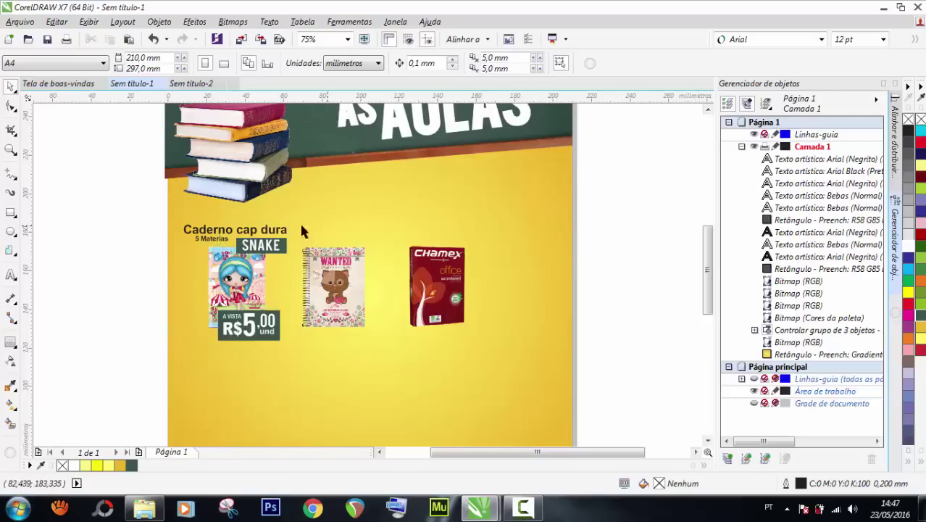
{"action": "left_click", "coordinate": [269, 230]}
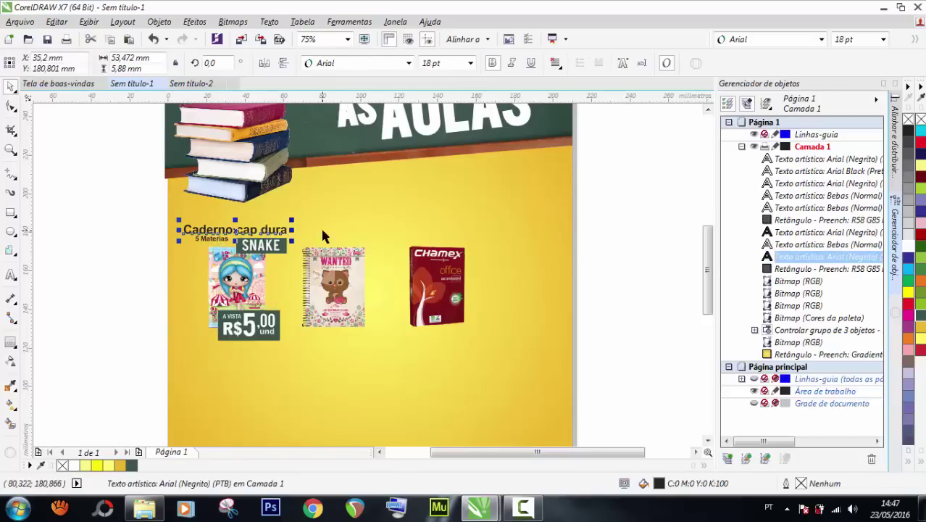
{"action": "left_click", "coordinate": [85, 294]}
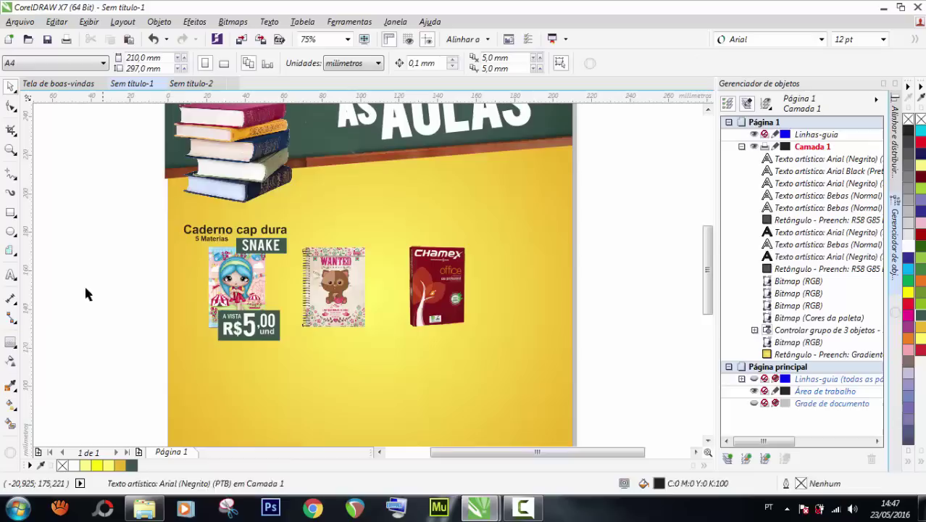
{"action": "left_click", "coordinate": [11, 274]}
{"action": "left_click", "coordinate": [314, 229]}
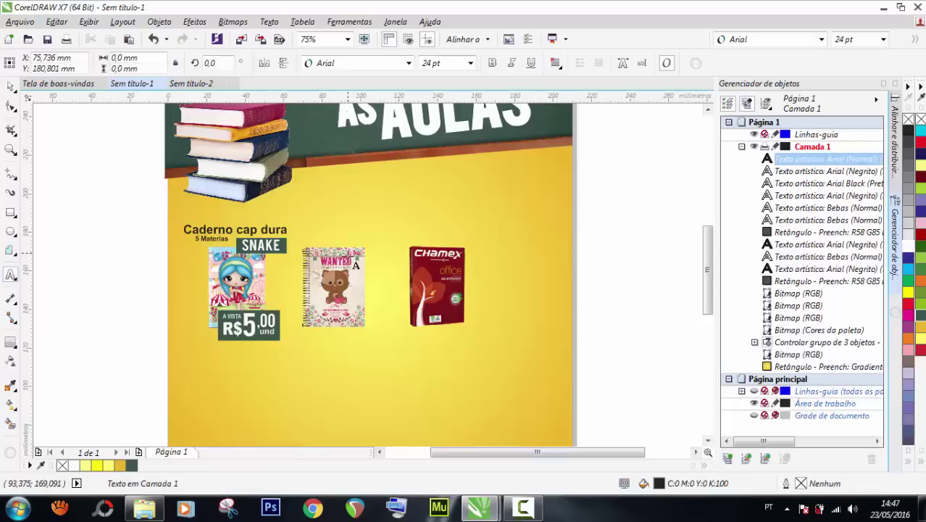
{"action": "type", "text": "CASADD"}
{"action": "key", "text": "BackSpace"}
{"action": "key", "text": "BackSpace"}
{"action": "key", "text": "BackSpace"}
{"action": "key", "text": "BackSpace"}
{"action": "key", "text": "BackSpace"}
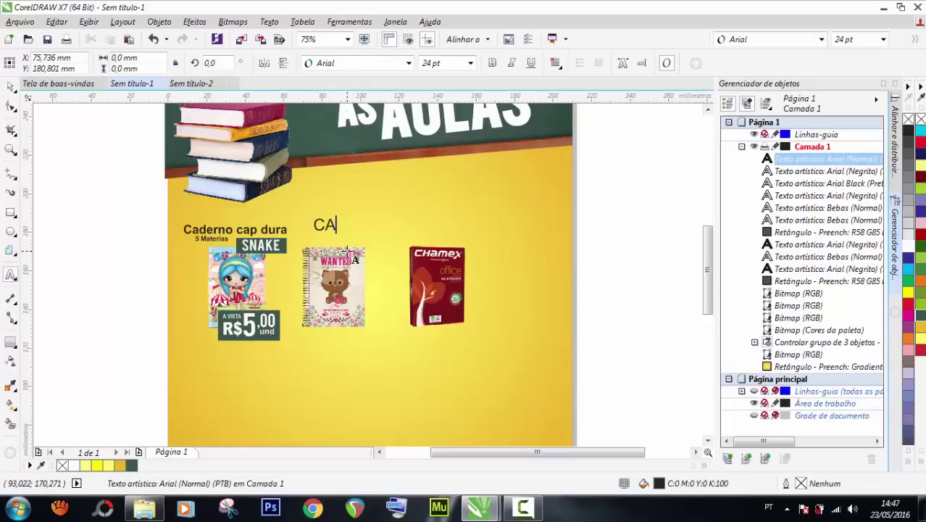
{"action": "left_click", "coordinate": [11, 87]}
{"action": "left_click_drag", "start_coordinate": [77, 224], "coordinate": [195, 310]}
{"action": "left_click_drag", "start_coordinate": [109, 291], "coordinate": [291, 371]}
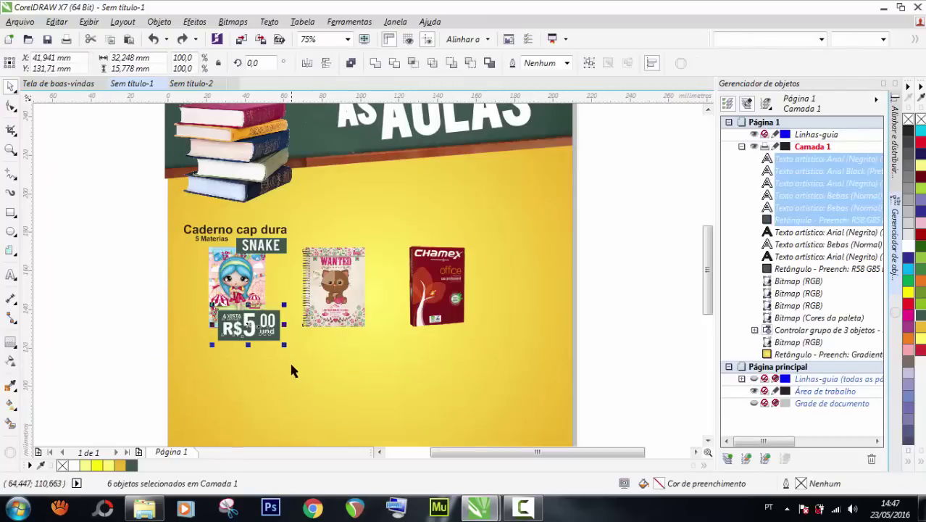
{"action": "left_click", "coordinate": [285, 364]}
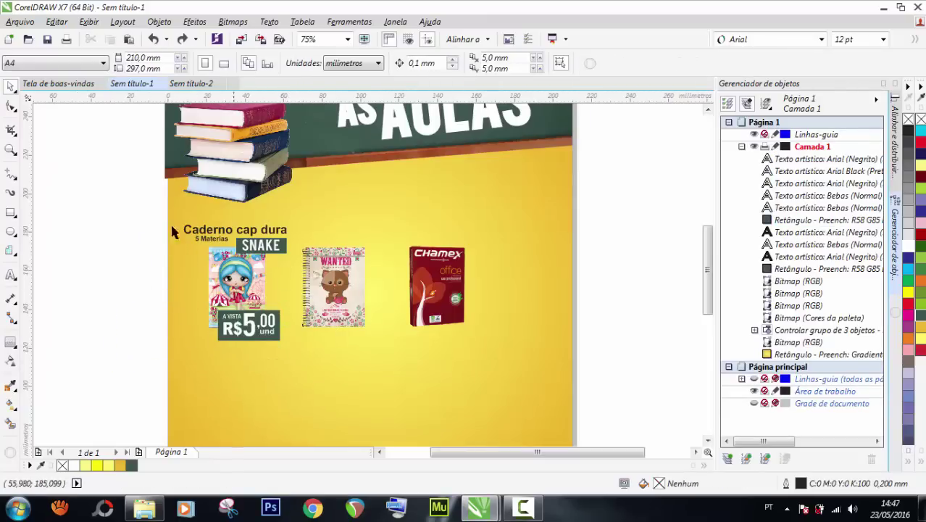
Show the document grid and make the SNAKE tag shorter and narrower from its left side.
{"action": "left_click", "coordinate": [754, 380]}
{"action": "scroll", "coordinate": [201, 265], "scroll_direction": "up", "scroll_amount": 2}
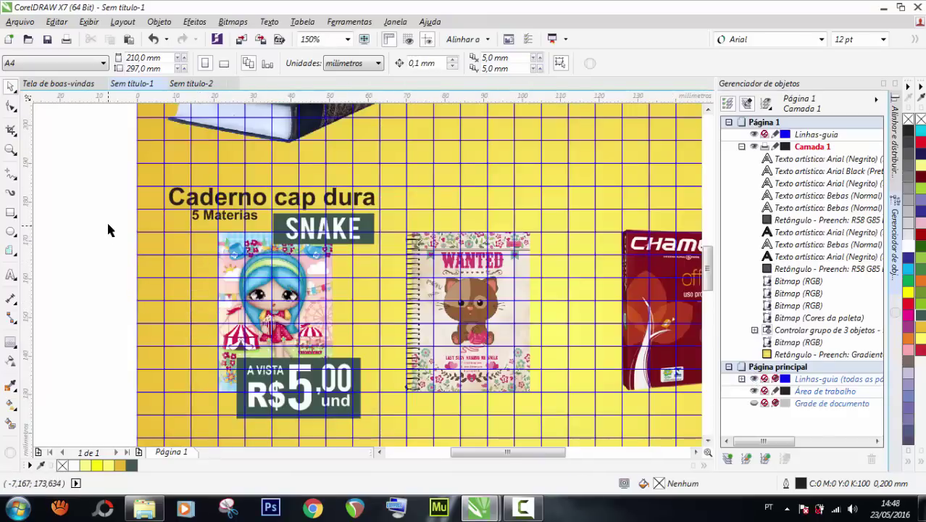
{"action": "left_click", "coordinate": [305, 229]}
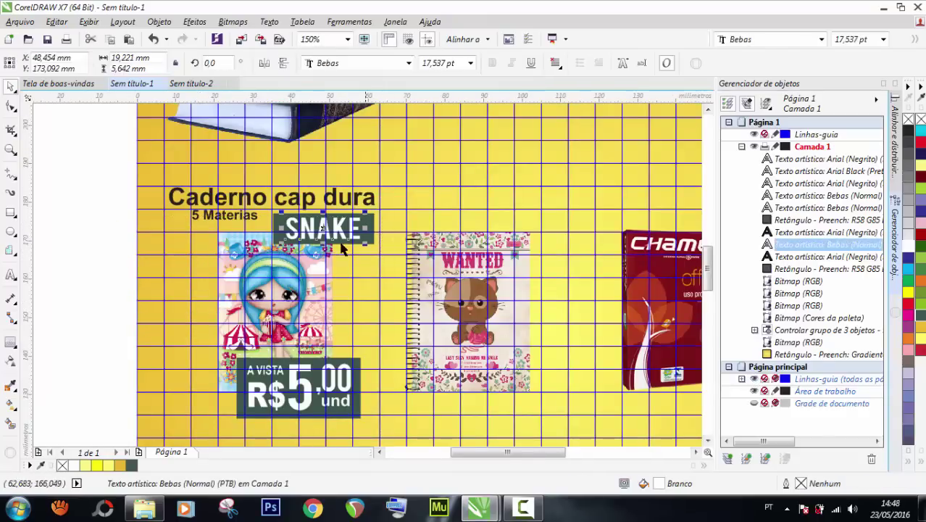
{"action": "scroll", "coordinate": [288, 229], "scroll_direction": "up", "scroll_amount": 2}
{"action": "left_click", "coordinate": [274, 226], "text": "shift"}
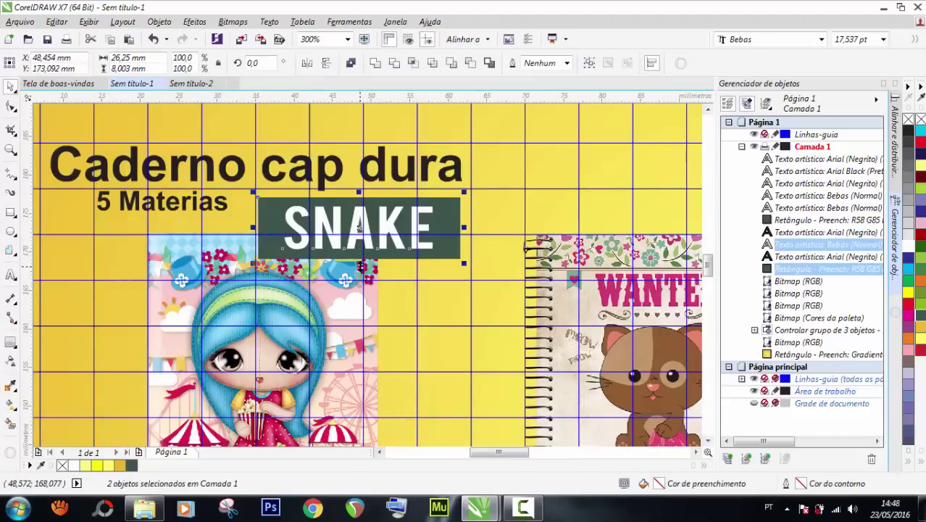
{"action": "left_click_drag", "start_coordinate": [358, 264], "coordinate": [360, 243]}
{"action": "left_click_drag", "start_coordinate": [359, 192], "coordinate": [360, 190]}
{"action": "scroll", "coordinate": [360, 182], "scroll_direction": "up", "scroll_amount": 1}
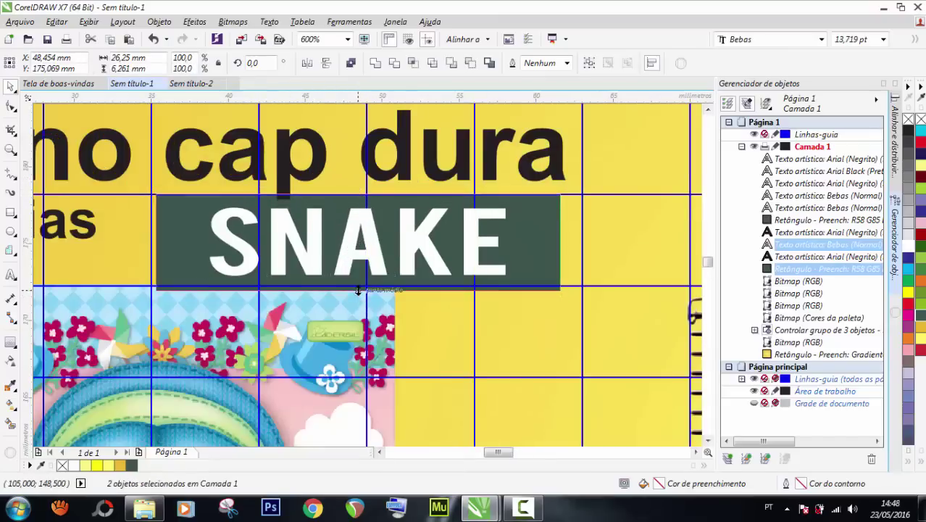
{"action": "left_click_drag", "start_coordinate": [358, 296], "coordinate": [358, 288]}
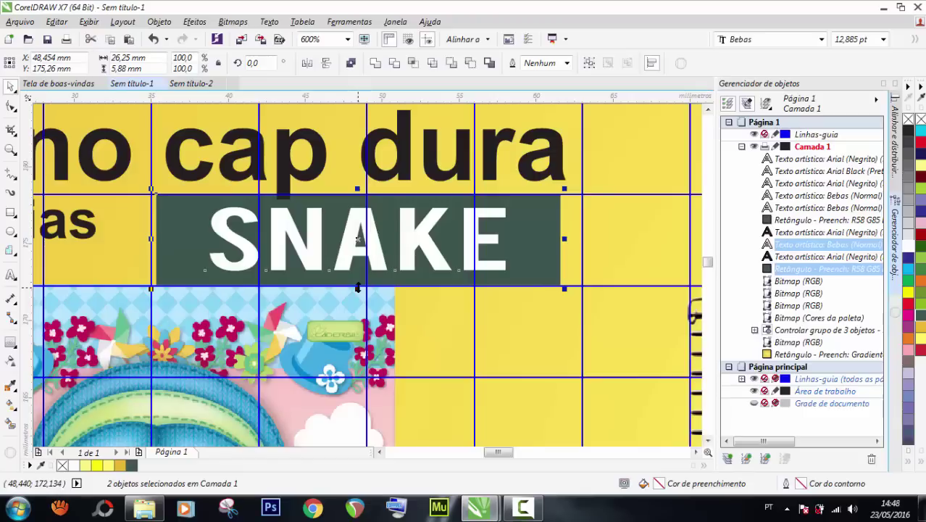
{"action": "left_click_drag", "start_coordinate": [378, 257], "coordinate": [398, 253]}
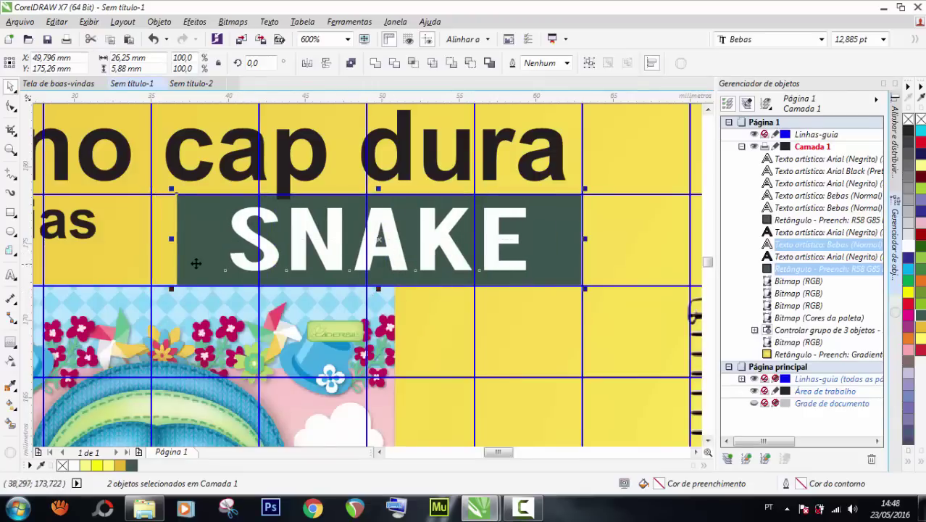
{"action": "left_click_drag", "start_coordinate": [171, 238], "coordinate": [211, 236]}
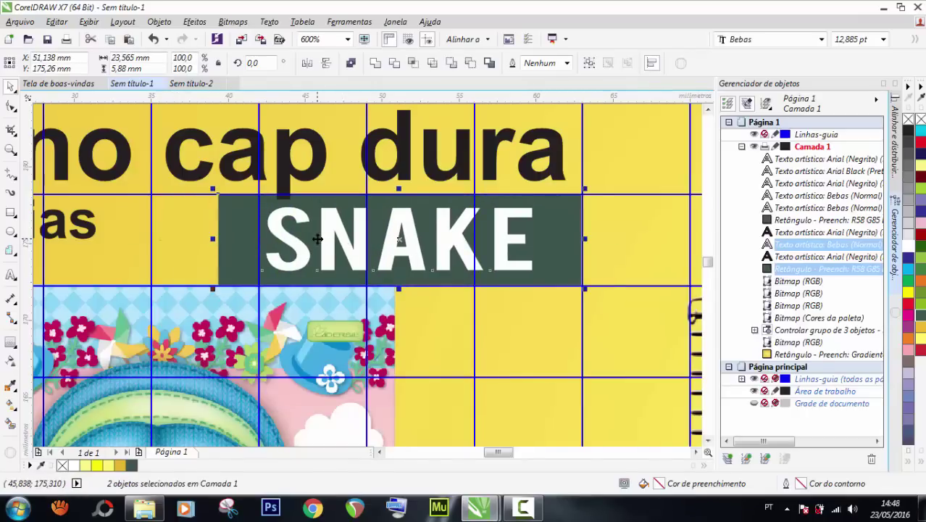
Enlarge the SNAKE text slightly, tighten its letter spacing, and select it with its rectangle.
{"action": "left_click", "coordinate": [186, 259]}
{"action": "left_click", "coordinate": [311, 254]}
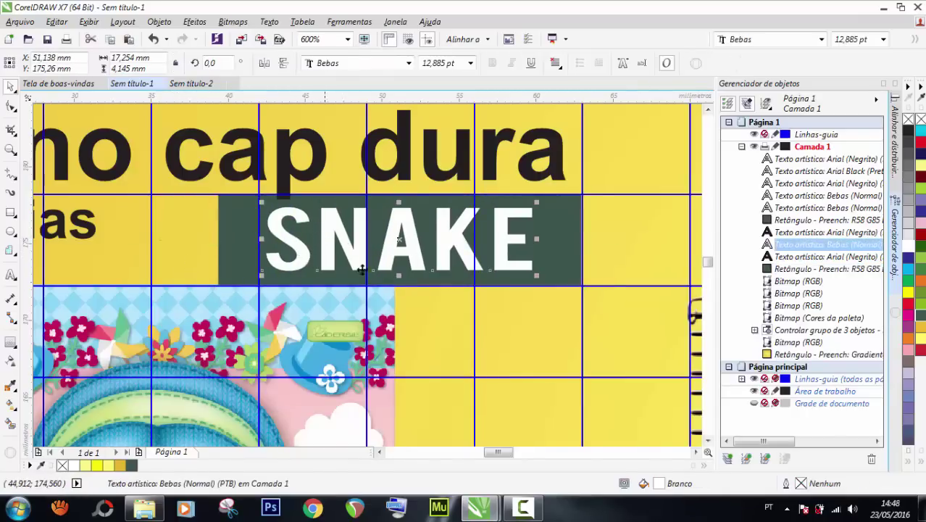
{"action": "left_click_drag", "start_coordinate": [261, 202], "coordinate": [251, 199]}
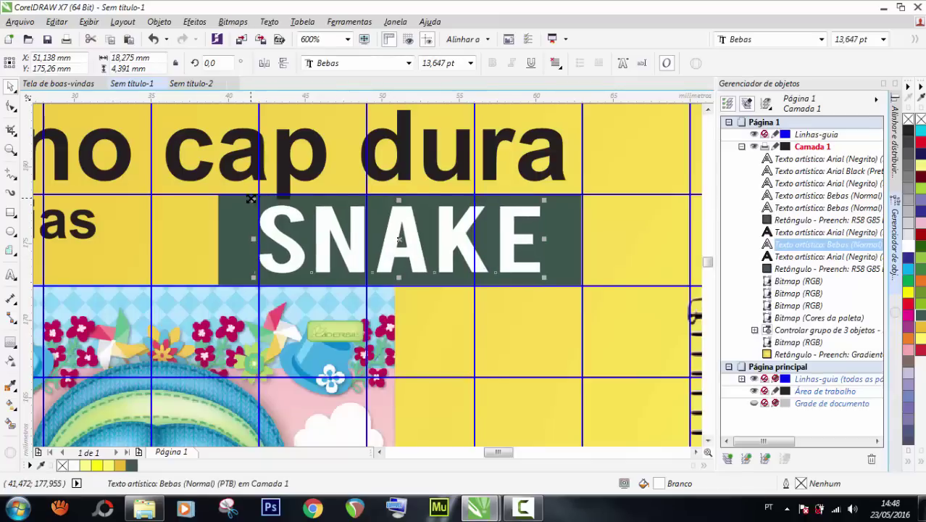
{"action": "left_click", "coordinate": [7, 107]}
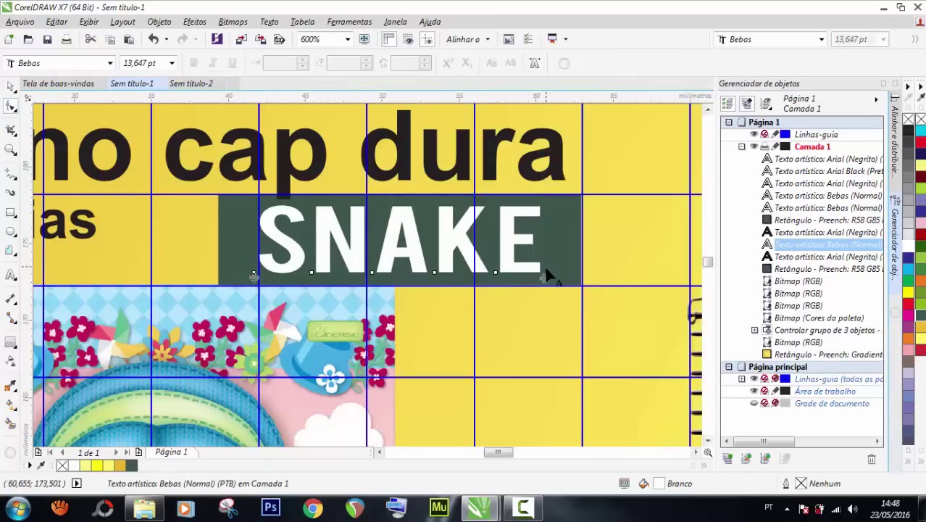
{"action": "left_click_drag", "start_coordinate": [543, 277], "coordinate": [525, 274]}
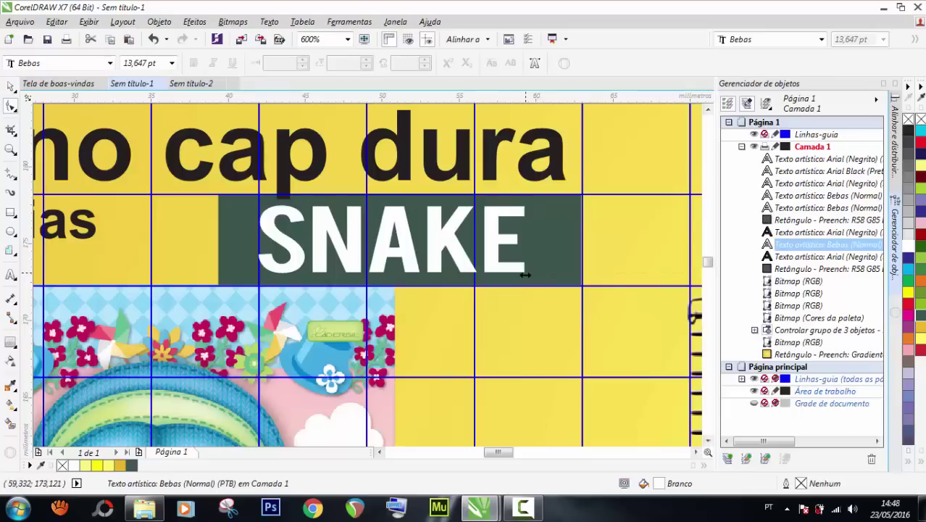
{"action": "left_click", "coordinate": [11, 86]}
{"action": "scroll", "coordinate": [338, 205], "scroll_direction": "down", "scroll_amount": 2}
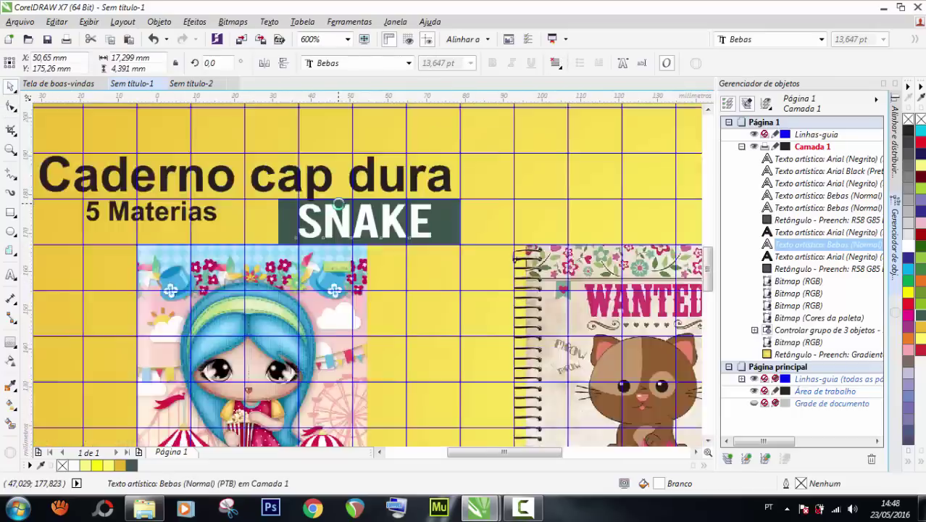
{"action": "scroll", "coordinate": [338, 205], "scroll_direction": "down", "scroll_amount": 2}
{"action": "left_click", "coordinate": [87, 215]}
{"action": "scroll", "coordinate": [345, 213], "scroll_direction": "up", "scroll_amount": 1}
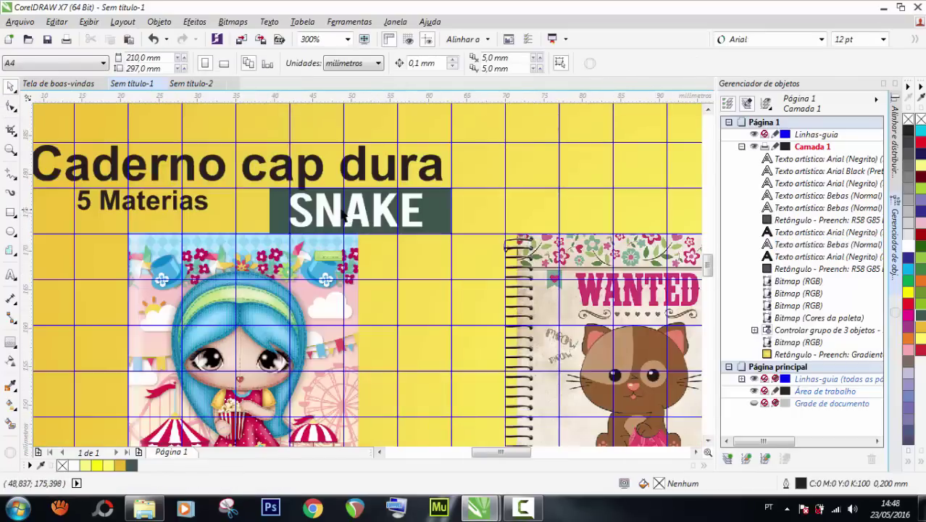
{"action": "left_click", "coordinate": [345, 214]}
{"action": "left_click", "coordinate": [274, 211], "text": "shift"}
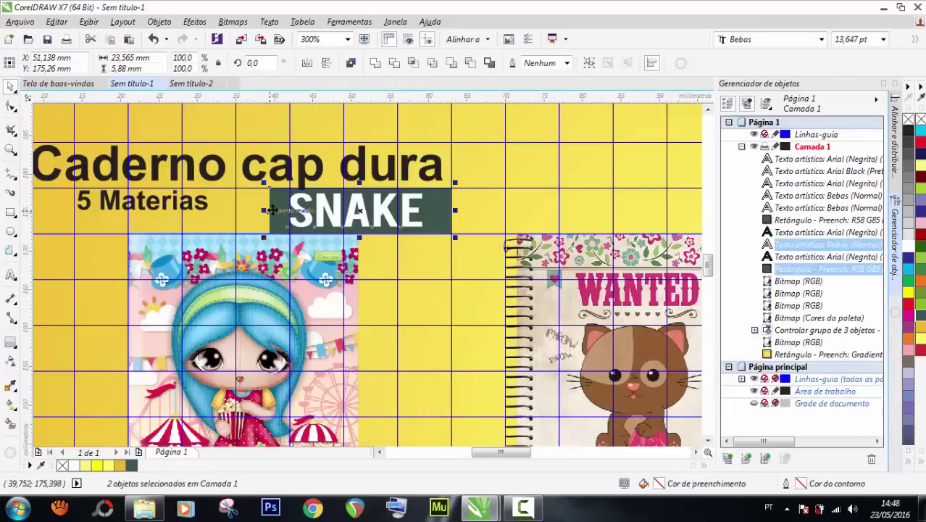
Centre the SNAKE text horizontally on its dark rectangle.
{"action": "key", "text": "c"}
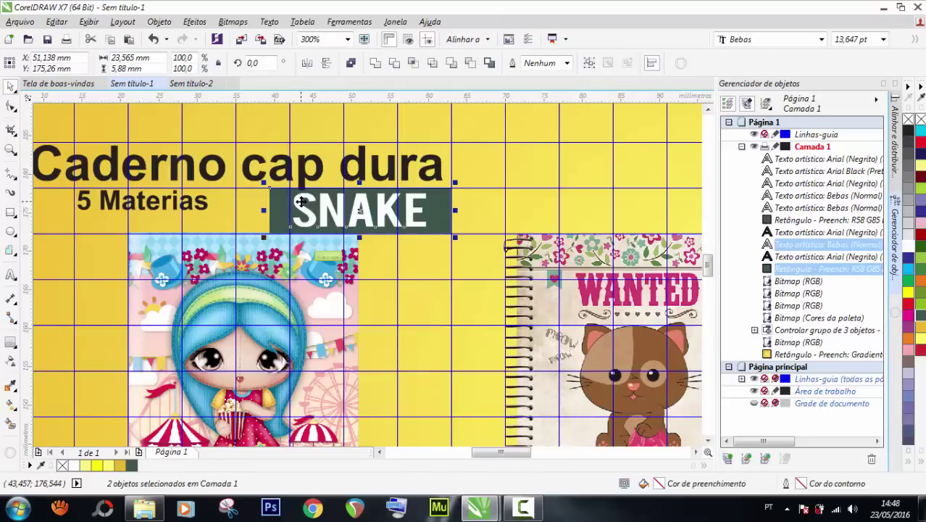
{"action": "scroll", "coordinate": [232, 224], "scroll_direction": "down", "scroll_amount": 2}
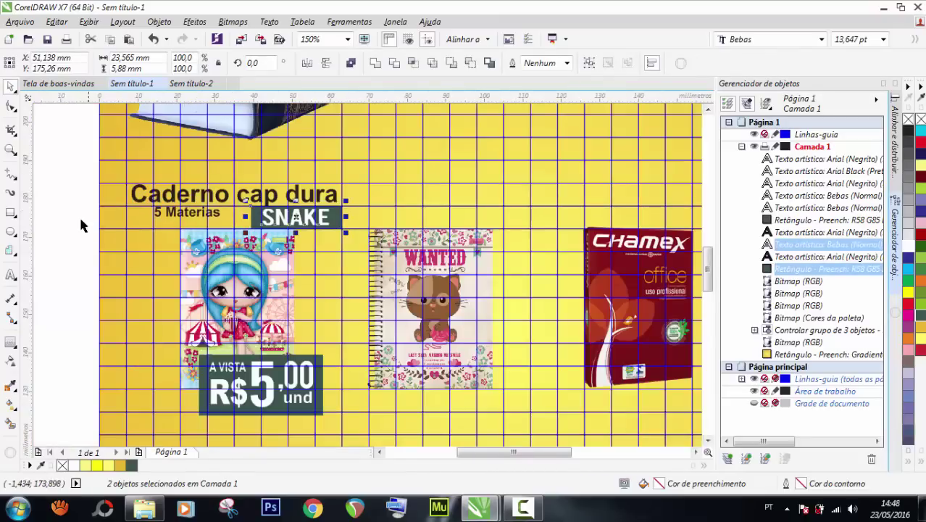
{"action": "left_click", "coordinate": [80, 218]}
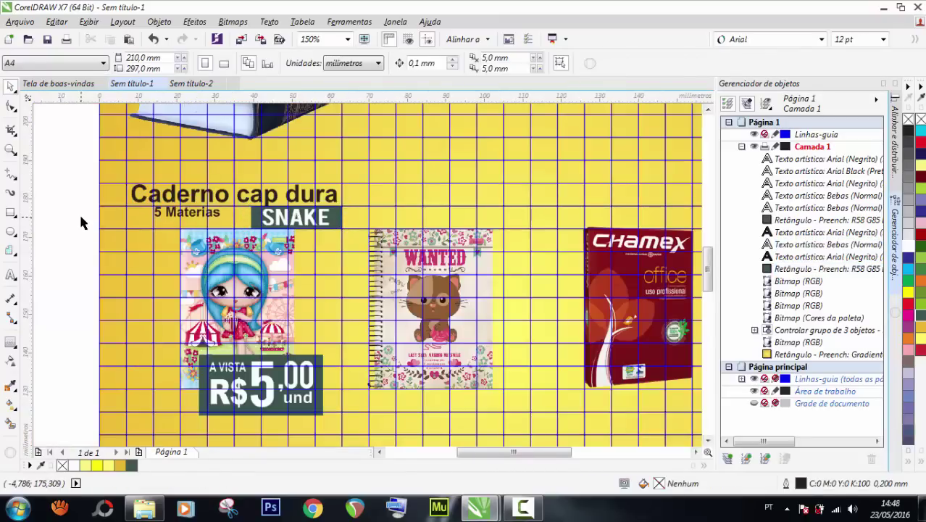
{"action": "scroll", "coordinate": [110, 160], "scroll_direction": "up", "scroll_amount": 2}
Nudge the 'Caderno cap dura' and '5 Materias' headings slightly left together.
{"action": "left_click_drag", "start_coordinate": [66, 187], "coordinate": [573, 290]}
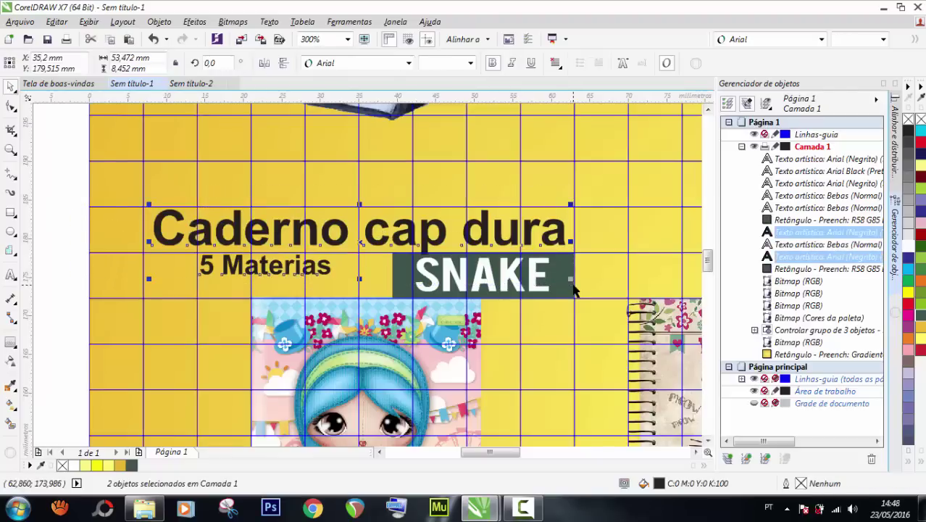
{"action": "key", "text": "Up"}
{"action": "key", "text": "Up"}
{"action": "key", "text": "Up"}
{"action": "key", "text": "Up"}
{"action": "key", "text": "Up"}
{"action": "key", "text": "Up"}
{"action": "key", "text": "Up"}
{"action": "key", "text": "Up"}
{"action": "key", "text": "Up"}
{"action": "key", "text": "Up"}
{"action": "key", "text": "Up"}
{"action": "key", "text": "Up"}
{"action": "key", "text": "Up"}
{"action": "key", "text": "Up"}
{"action": "key", "text": "Up"}
{"action": "key", "text": "Up"}
{"action": "key", "text": "Up"}
{"action": "key", "text": "Up"}
{"action": "key", "text": "Up"}
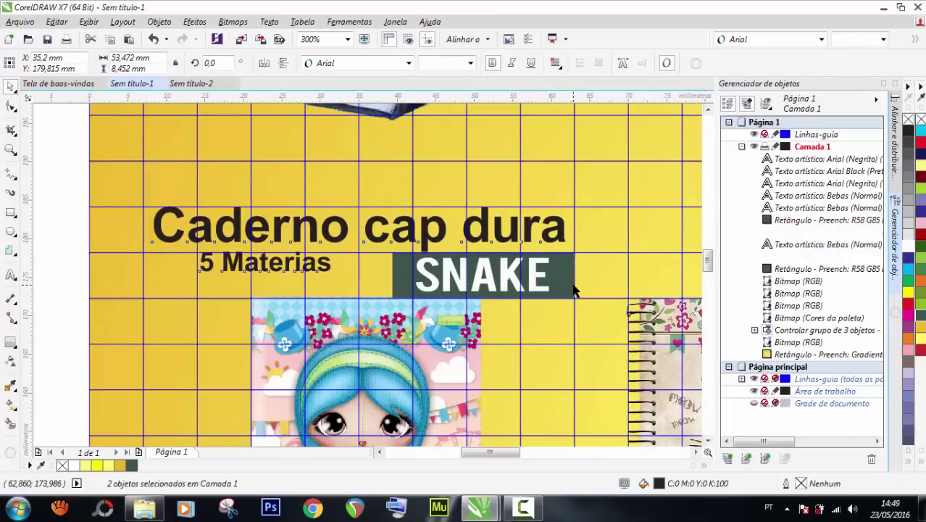
{"action": "key", "text": "Down"}
{"action": "key", "text": "Down"}
{"action": "key", "text": "Down"}
{"action": "key", "text": "Down"}
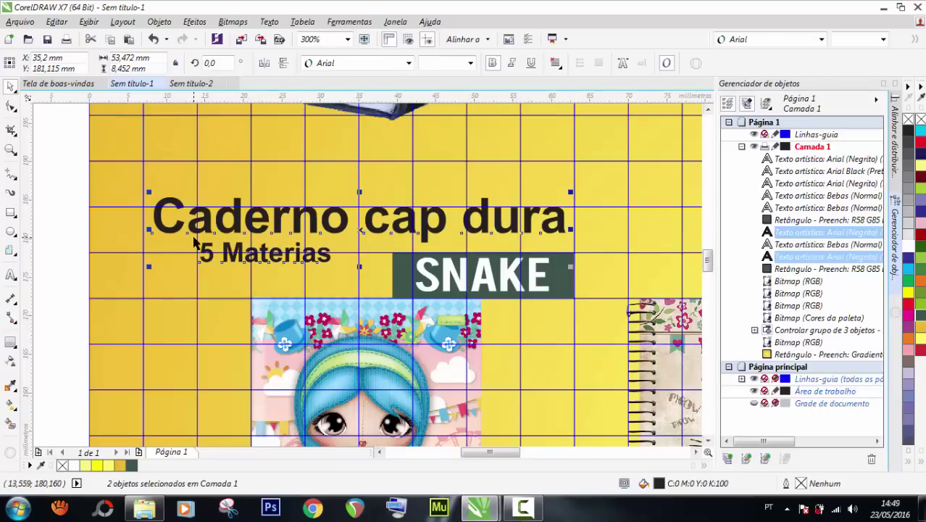
{"action": "scroll", "coordinate": [318, 210], "scroll_direction": "down", "scroll_amount": 2}
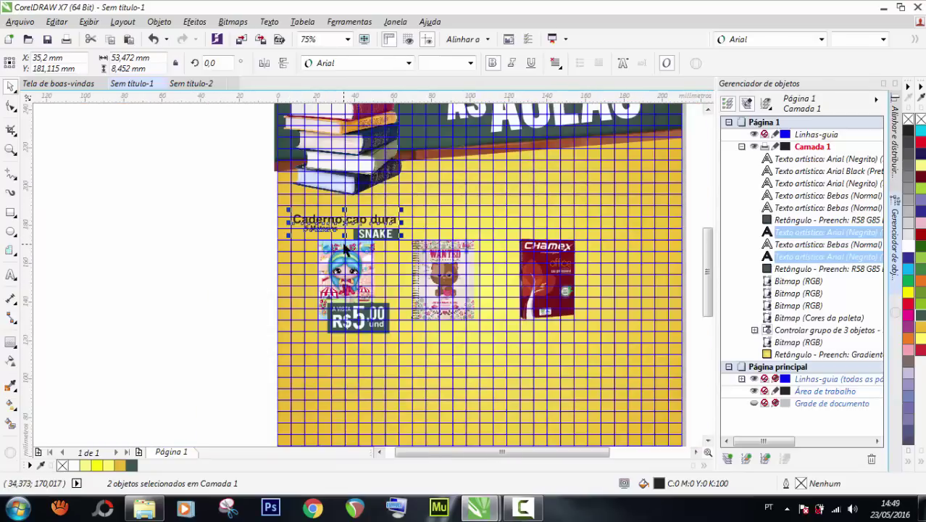
{"action": "scroll", "coordinate": [326, 195], "scroll_direction": "up", "scroll_amount": 1}
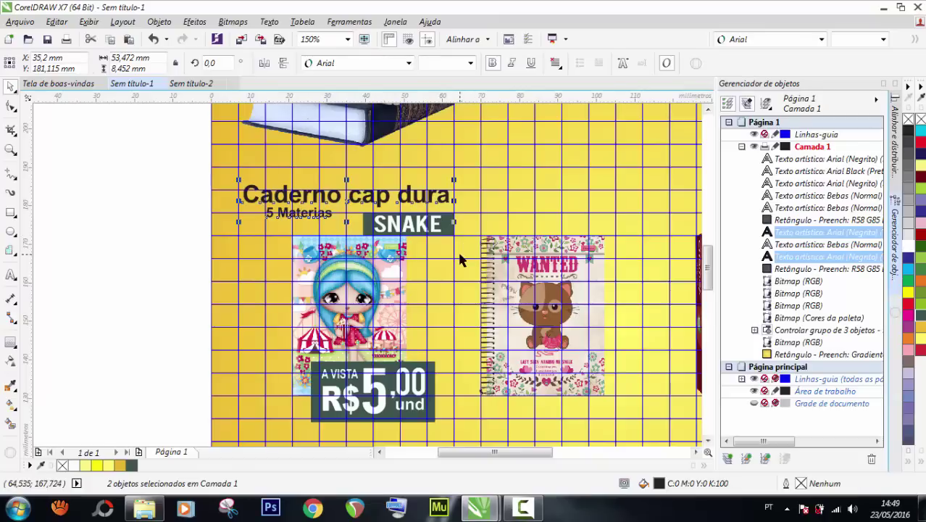
{"action": "left_click", "coordinate": [129, 182]}
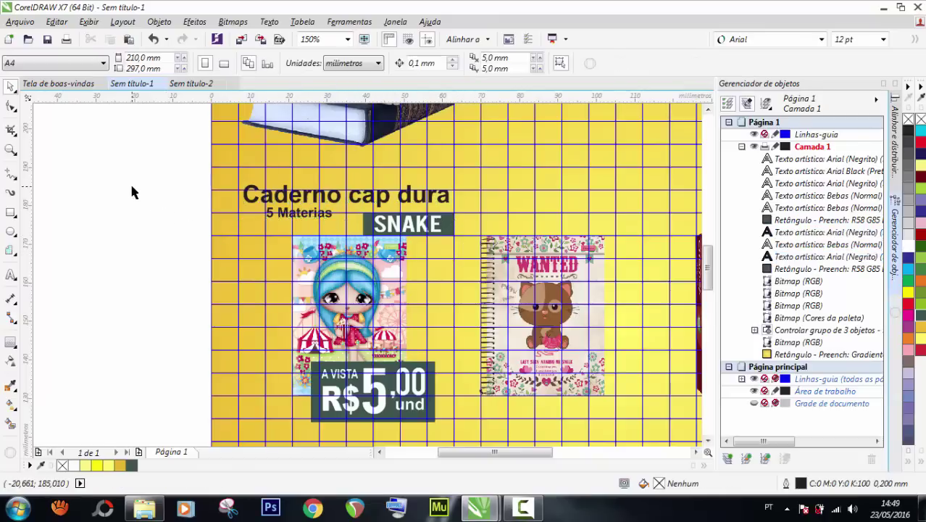
{"action": "left_click_drag", "start_coordinate": [129, 175], "coordinate": [473, 226]}
{"action": "key", "text": "Left"}
{"action": "key", "text": "Left"}
{"action": "key", "text": "Left"}
{"action": "key", "text": "Left"}
{"action": "key", "text": "Left"}
{"action": "key", "text": "Left"}
{"action": "key", "text": "Left"}
{"action": "key", "text": "Left"}
{"action": "key", "text": "Left"}
{"action": "key", "text": "Left"}
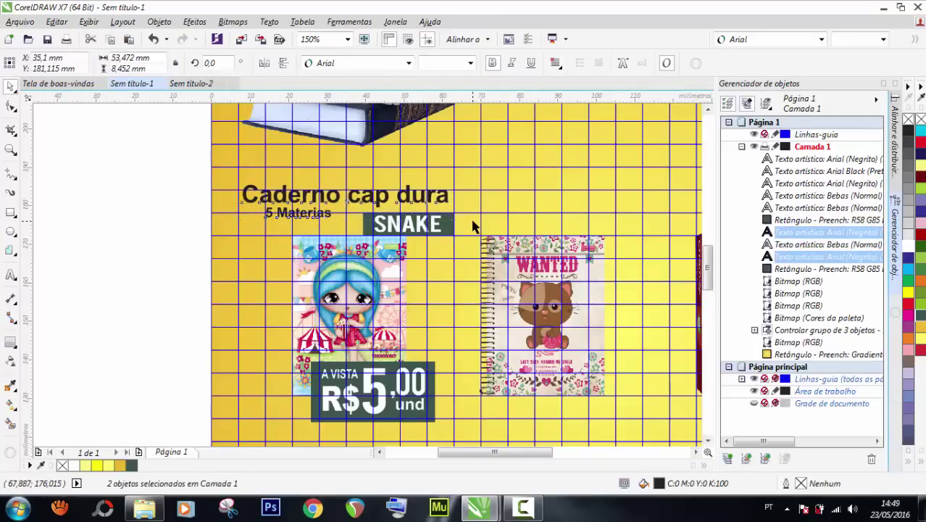
{"action": "key", "text": "Left"}
{"action": "key", "text": "Left"}
{"action": "key", "text": "Left"}
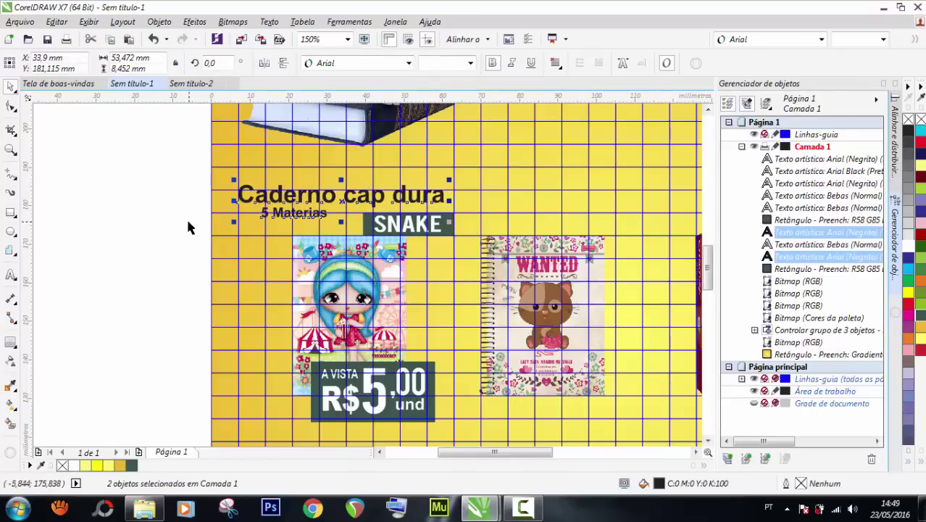
{"action": "left_click", "coordinate": [124, 197]}
{"action": "scroll", "coordinate": [316, 211], "scroll_direction": "down", "scroll_amount": 2}
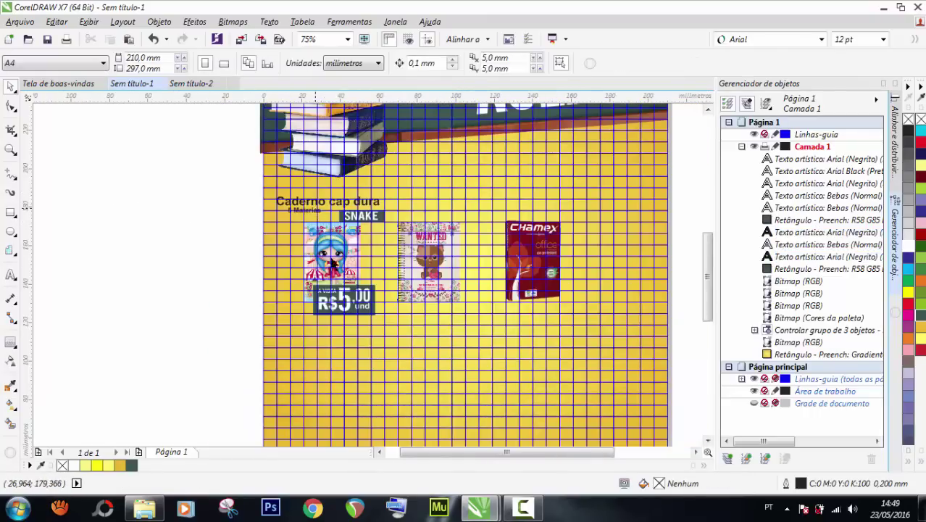
{"action": "scroll", "coordinate": [344, 315], "scroll_direction": "up", "scroll_amount": 2}
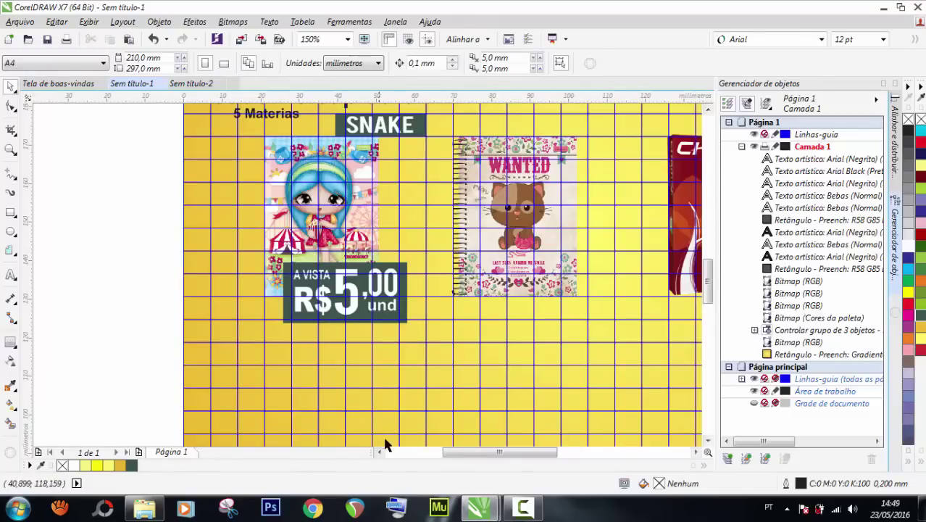
Shorten the dark price rectangle from both its bottom and top edges.
{"action": "scroll", "coordinate": [316, 308], "scroll_direction": "up", "scroll_amount": 2}
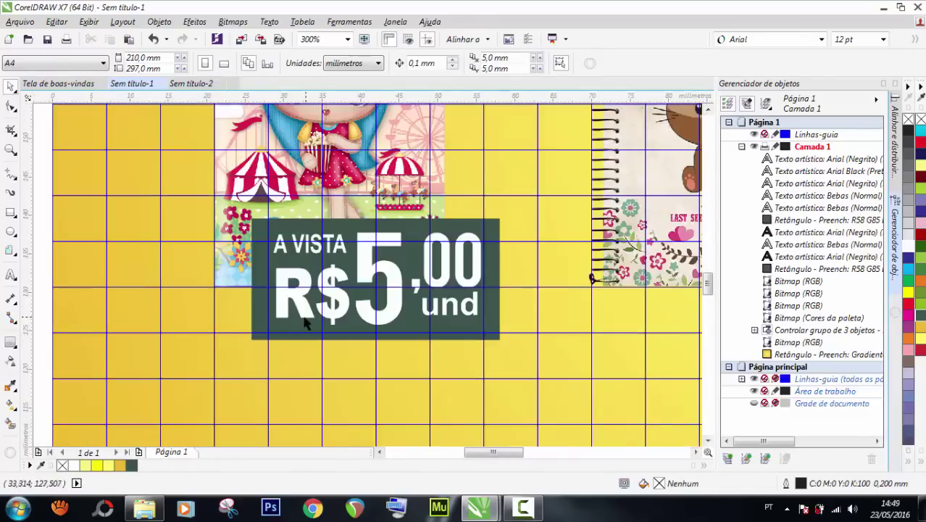
{"action": "left_click", "coordinate": [305, 326]}
{"action": "left_click_drag", "start_coordinate": [374, 345], "coordinate": [375, 337]}
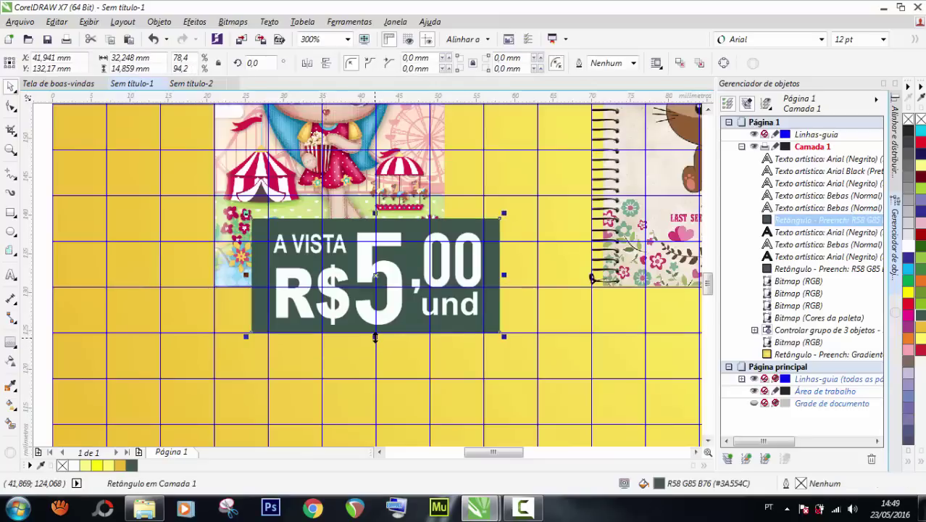
{"action": "scroll", "coordinate": [365, 254], "scroll_direction": "up", "scroll_amount": 2}
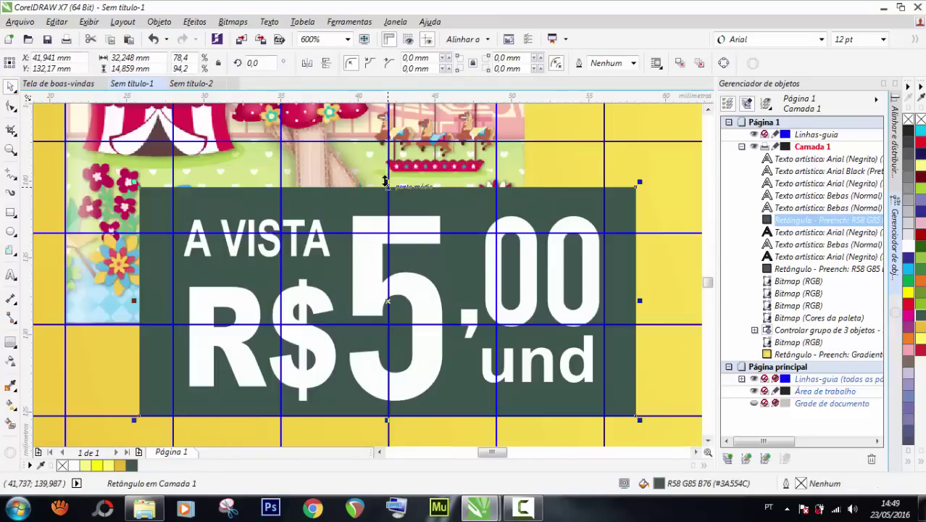
{"action": "left_click_drag", "start_coordinate": [387, 182], "coordinate": [383, 208]}
{"action": "scroll", "coordinate": [384, 208], "scroll_direction": "down", "scroll_amount": 2}
Scale the five price texts to about 78%, group them, and centre them on the rectangle.
{"action": "left_click", "coordinate": [43, 184]}
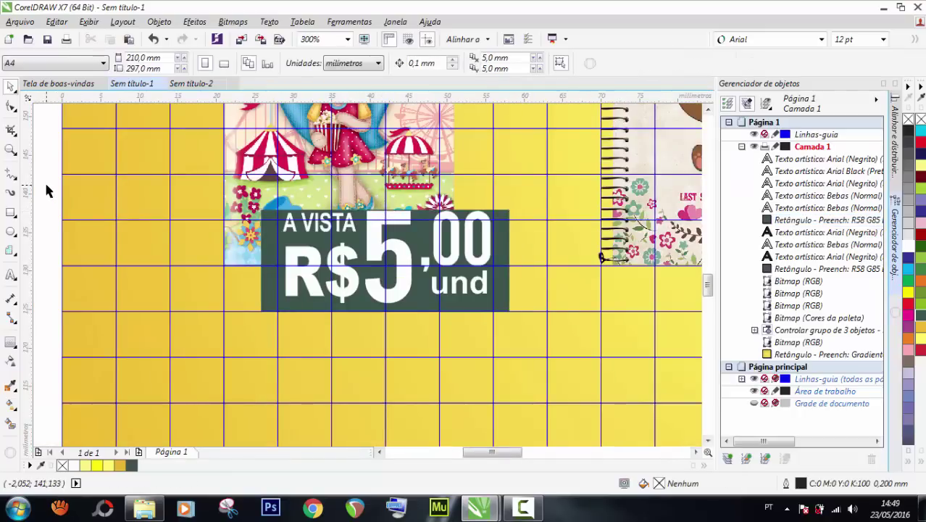
{"action": "left_click_drag", "start_coordinate": [45, 209], "coordinate": [536, 310]}
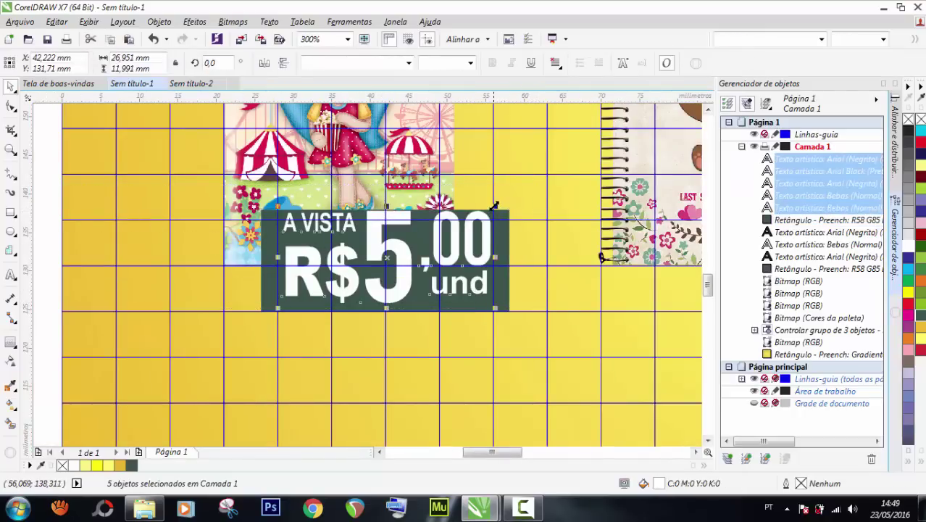
{"action": "left_click_drag", "start_coordinate": [494, 208], "coordinate": [480, 223]}
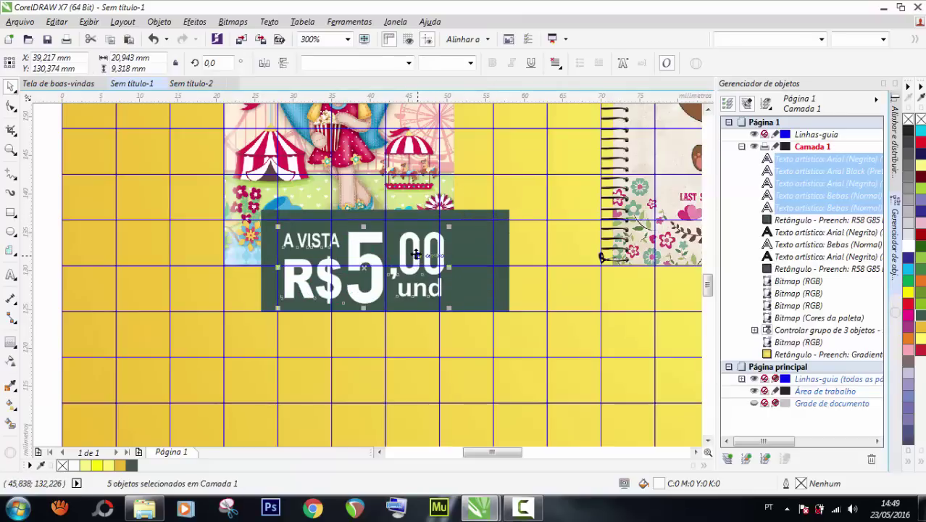
{"action": "left_click_drag", "start_coordinate": [416, 254], "coordinate": [428, 245]}
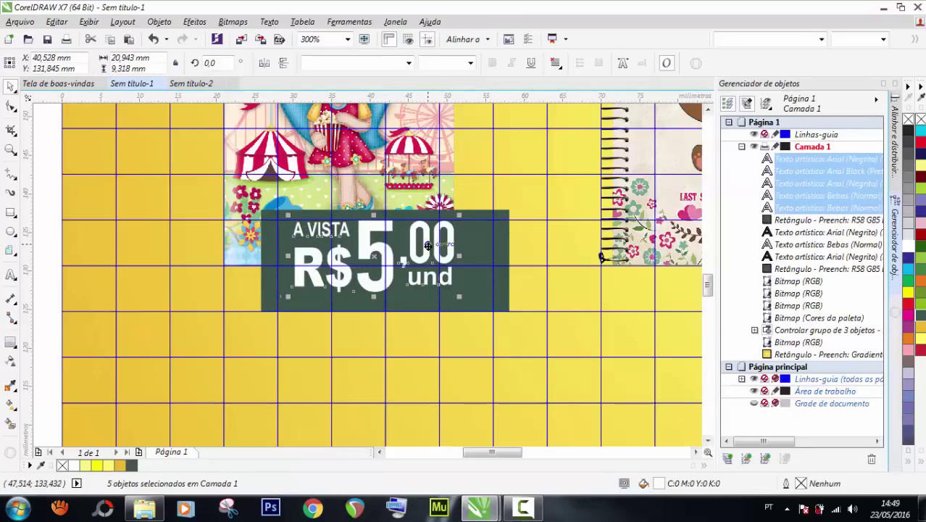
{"action": "key", "text": "ctrl+g"}
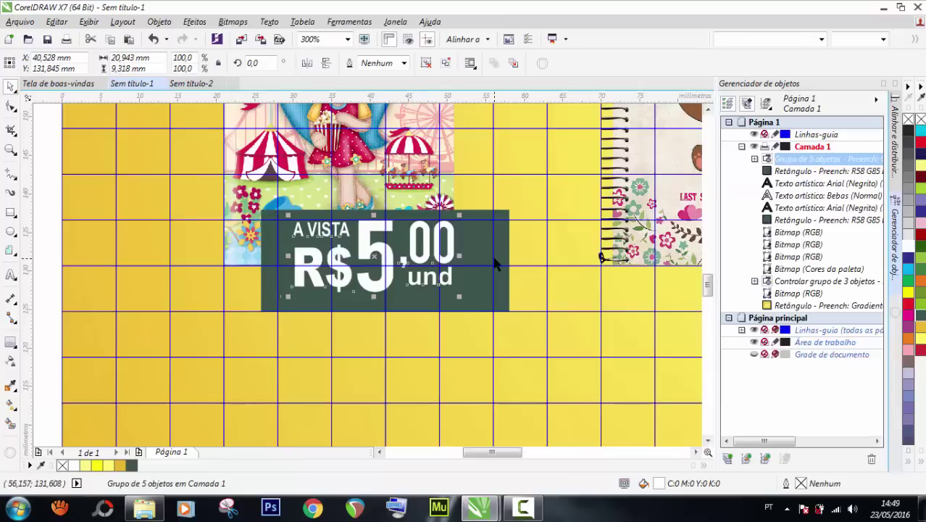
{"action": "left_click", "coordinate": [495, 257], "text": "shift"}
{"action": "key", "text": "c"}
{"action": "key", "text": "e"}
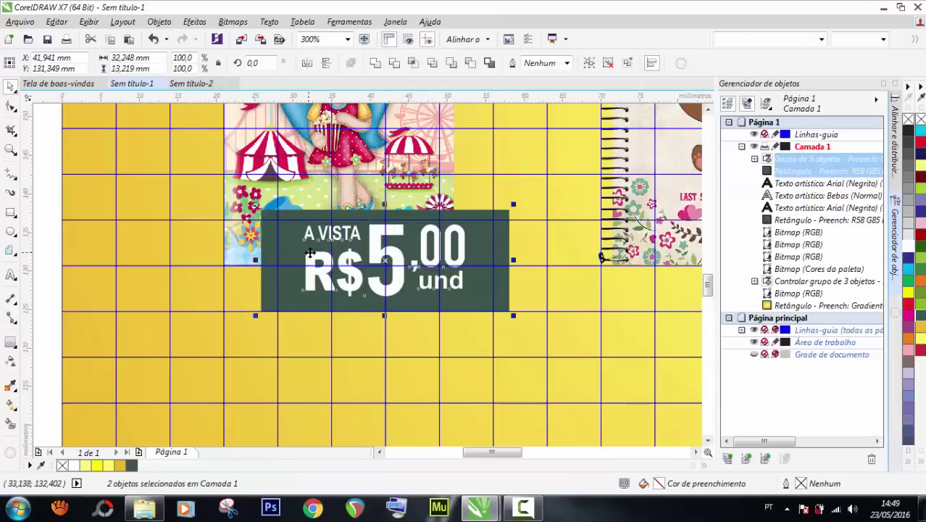
{"action": "scroll", "coordinate": [310, 252], "scroll_direction": "down", "scroll_amount": 5}
{"action": "left_click", "coordinate": [182, 245]}
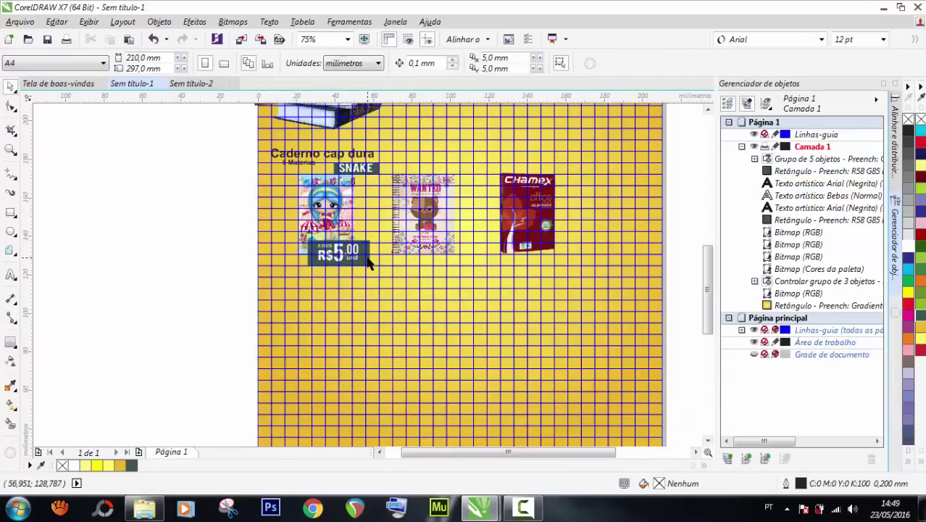
Shift the price rectangle slightly left and narrow it from the left edge to about 29.2 mm.
{"action": "scroll", "coordinate": [368, 265], "scroll_direction": "up", "scroll_amount": 2}
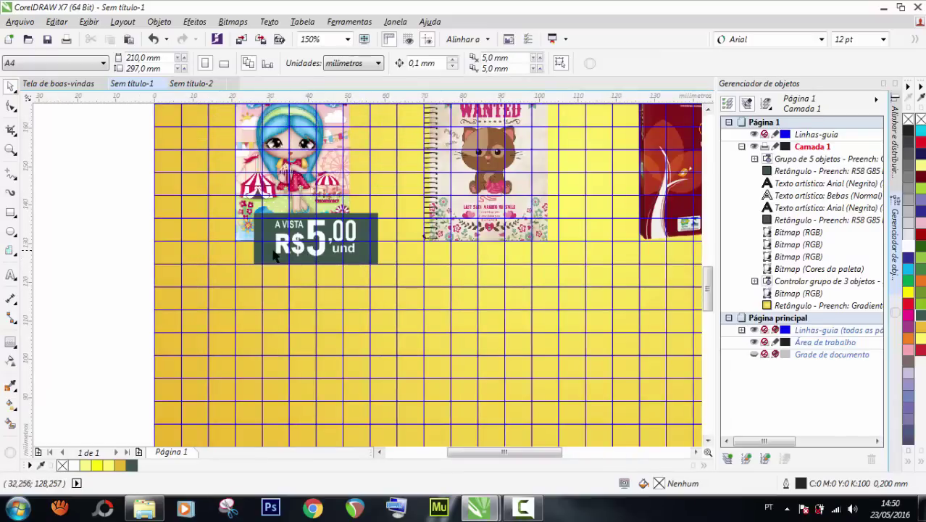
{"action": "left_click", "coordinate": [371, 255]}
{"action": "scroll", "coordinate": [372, 250], "scroll_direction": "up", "scroll_amount": 2}
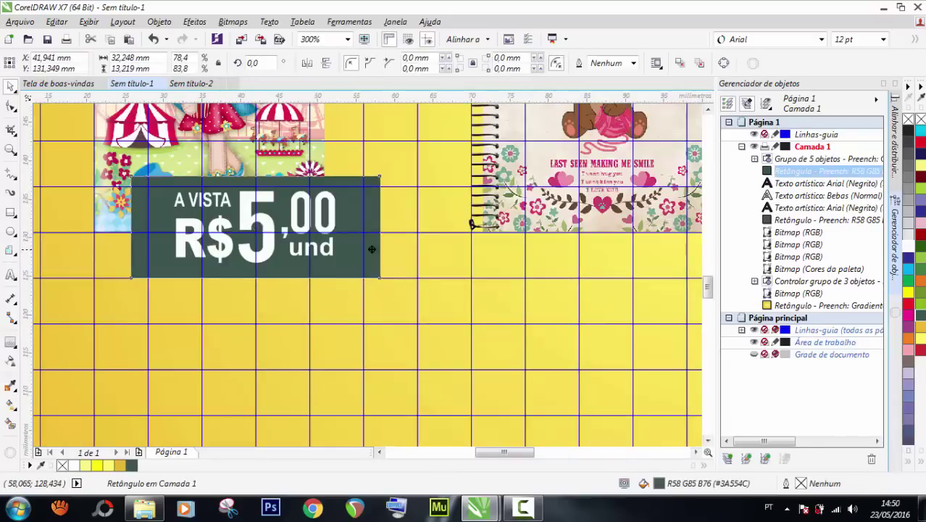
{"action": "left_click_drag", "start_coordinate": [372, 250], "coordinate": [356, 248]}
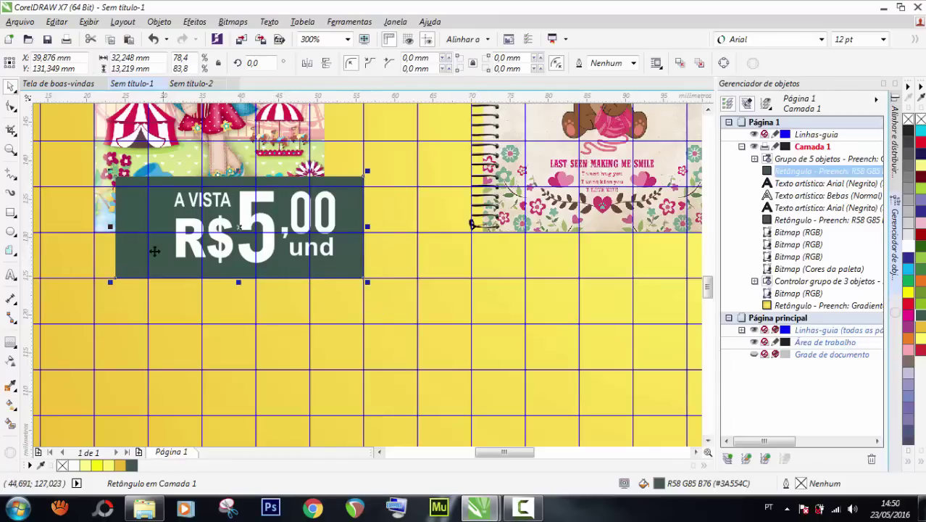
{"action": "left_click_drag", "start_coordinate": [121, 227], "coordinate": [144, 226]}
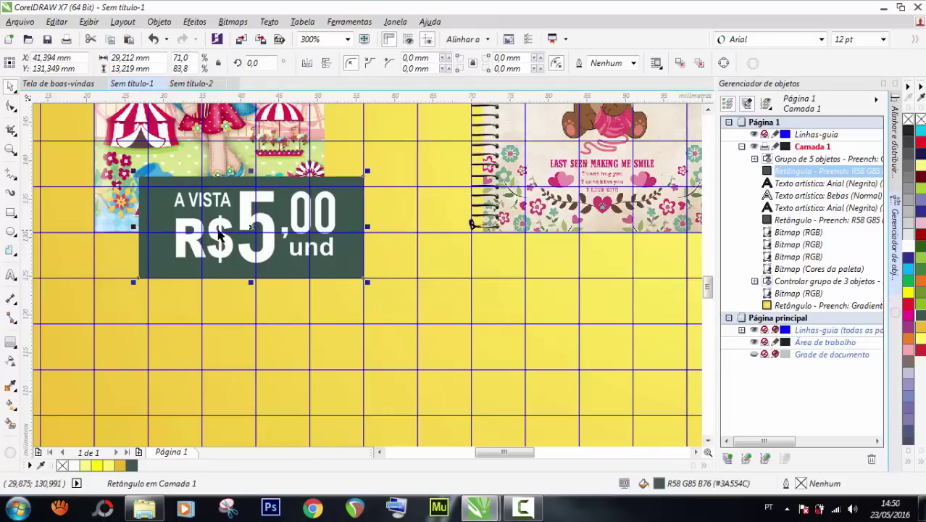
{"action": "scroll", "coordinate": [221, 233], "scroll_direction": "down", "scroll_amount": 2}
{"action": "left_click_drag", "start_coordinate": [59, 173], "coordinate": [363, 297]}
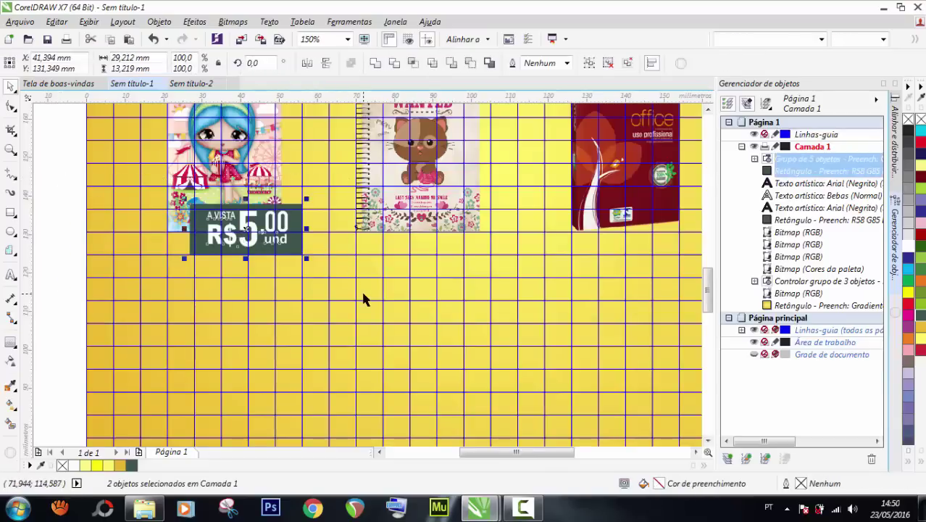
{"action": "left_click", "coordinate": [61, 244]}
{"action": "scroll", "coordinate": [341, 299], "scroll_direction": "down", "scroll_amount": 2}
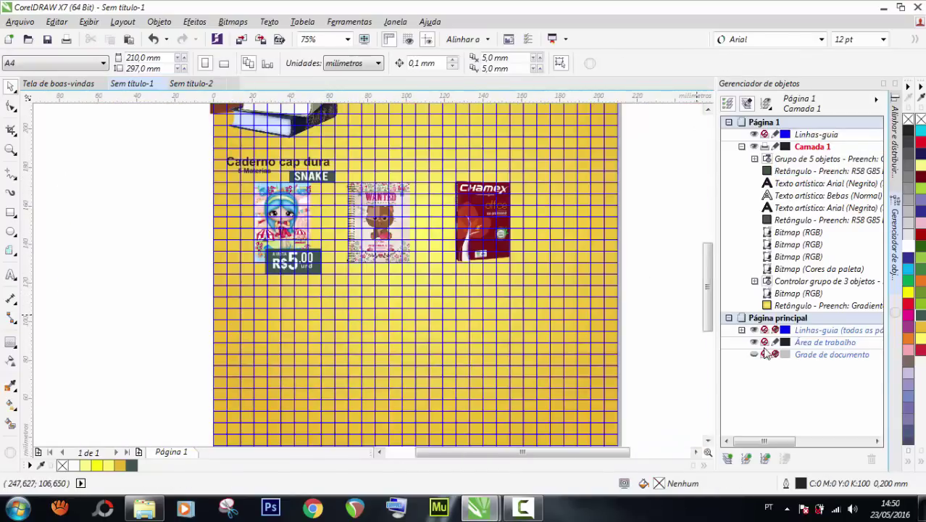
{"action": "left_click", "coordinate": [755, 332]}
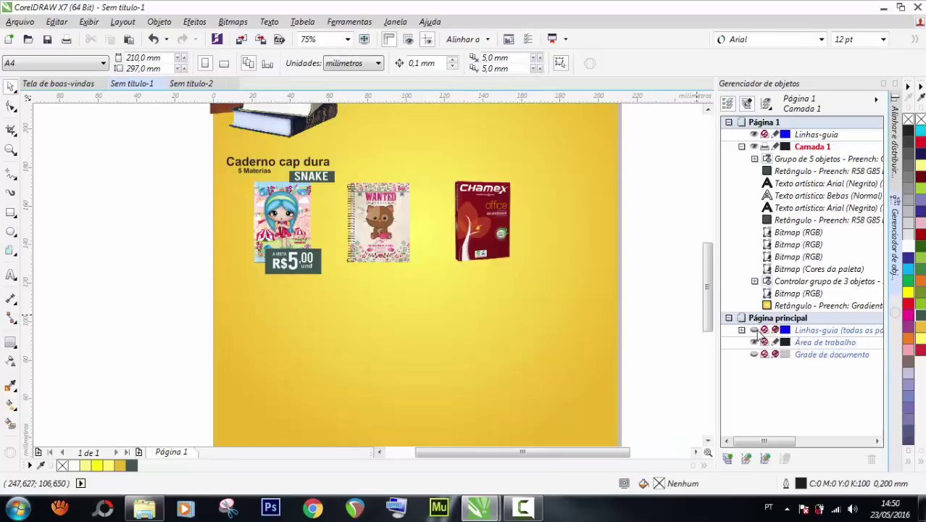
{"action": "double_click", "coordinate": [12, 150]}
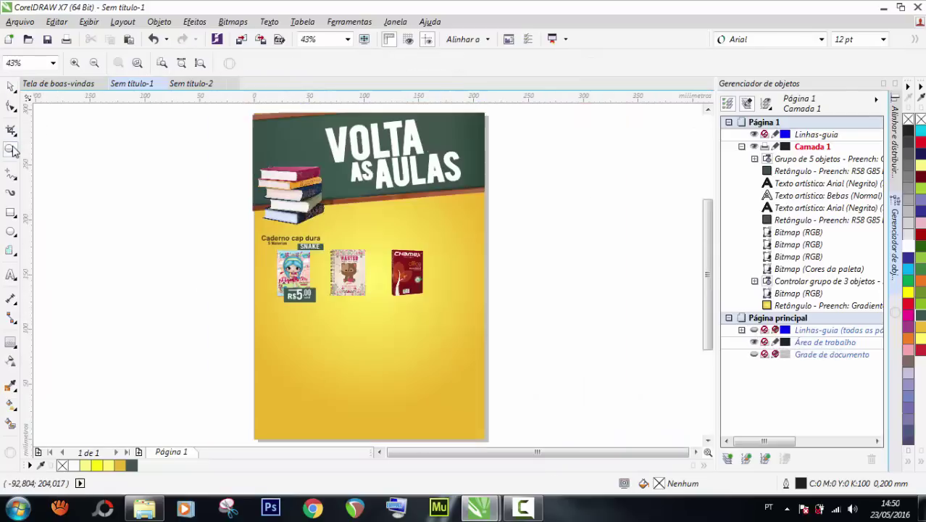
{"action": "left_click", "coordinate": [364, 39]}
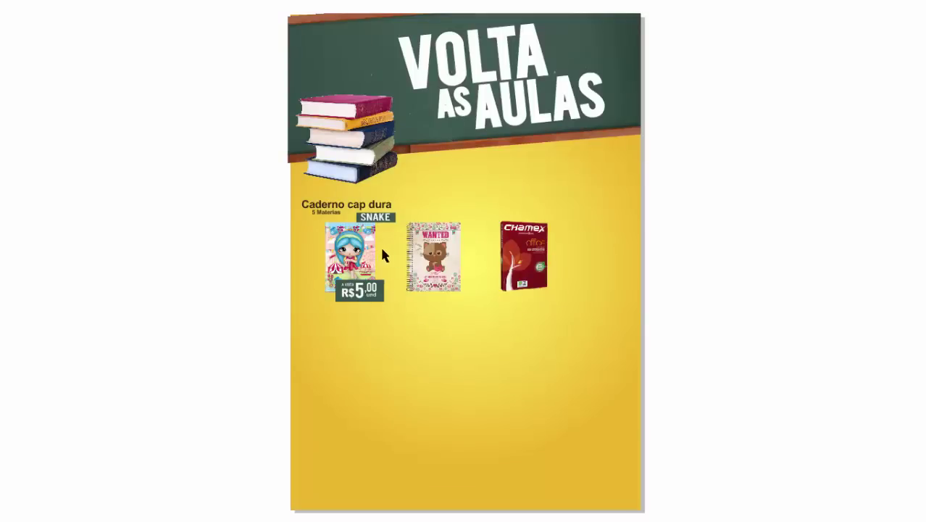
{"action": "left_click", "coordinate": [362, 257]}
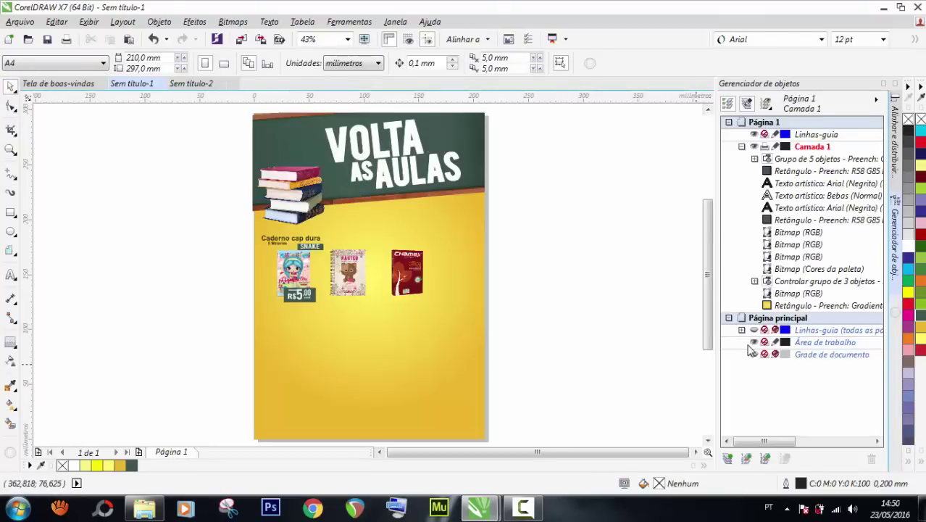
{"action": "left_click", "coordinate": [754, 331]}
Move the price box further left over the notebook's edge and hide the Linhas-guia grid.
{"action": "scroll", "coordinate": [251, 281], "scroll_direction": "up", "scroll_amount": 3}
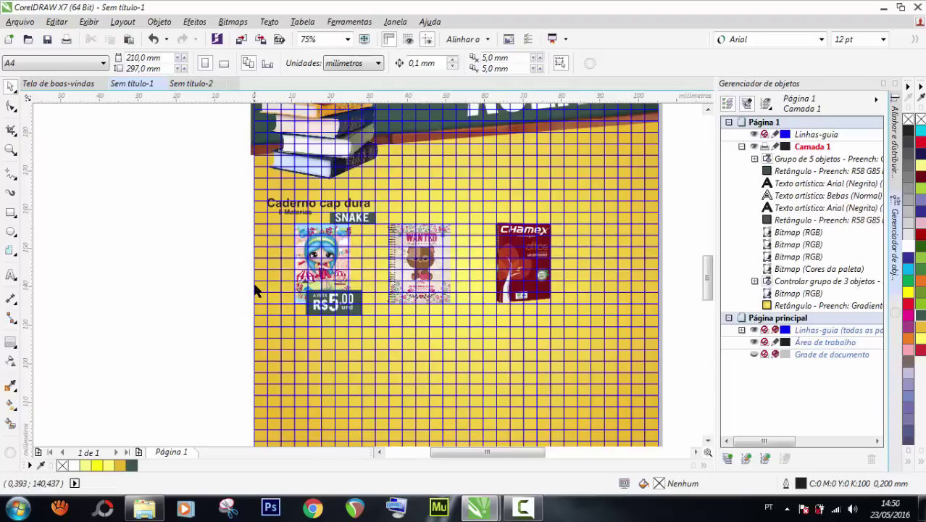
{"action": "left_click_drag", "start_coordinate": [201, 266], "coordinate": [543, 395]}
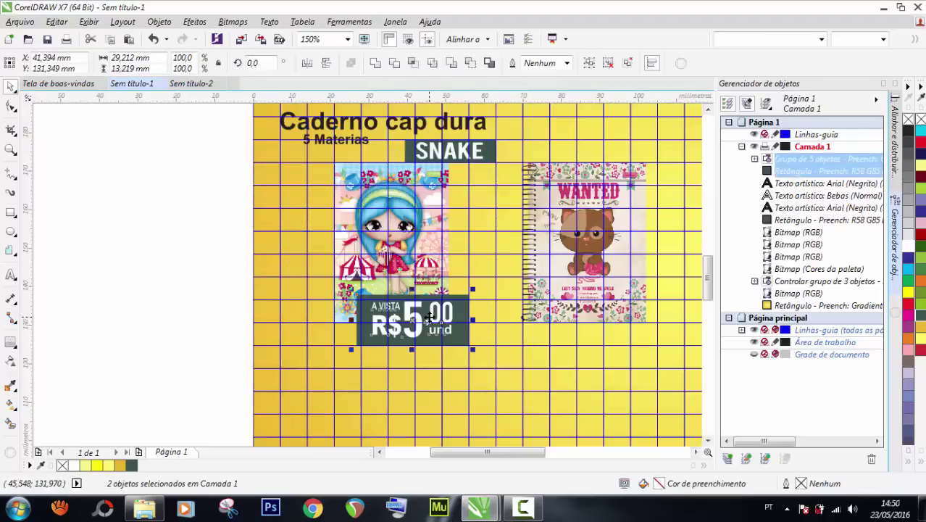
{"action": "left_click_drag", "start_coordinate": [430, 317], "coordinate": [385, 317]}
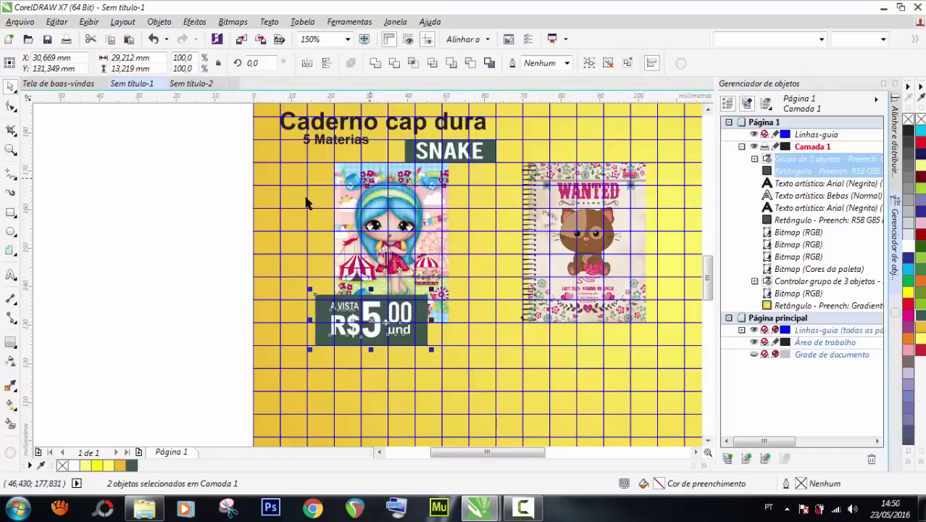
{"action": "left_click", "coordinate": [199, 240]}
{"action": "scroll", "coordinate": [200, 241], "scroll_direction": "down", "scroll_amount": 1}
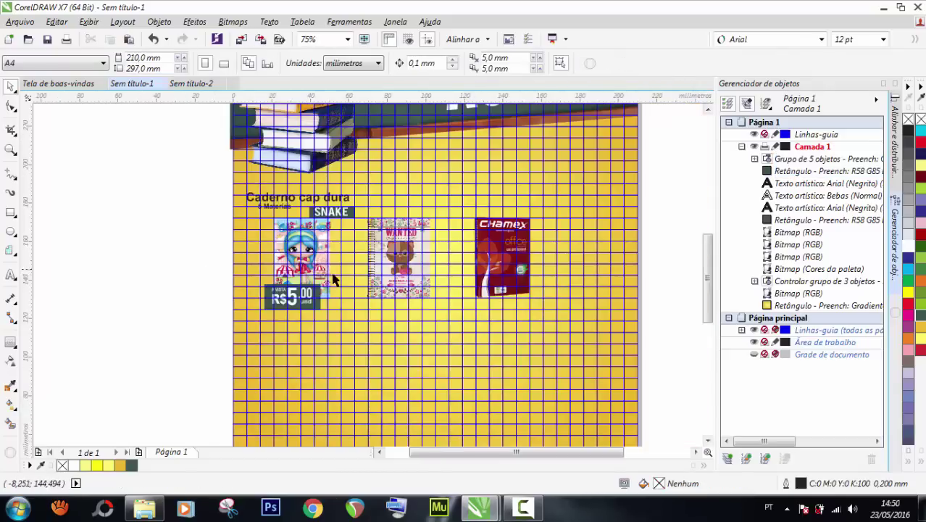
{"action": "left_click", "coordinate": [754, 331]}
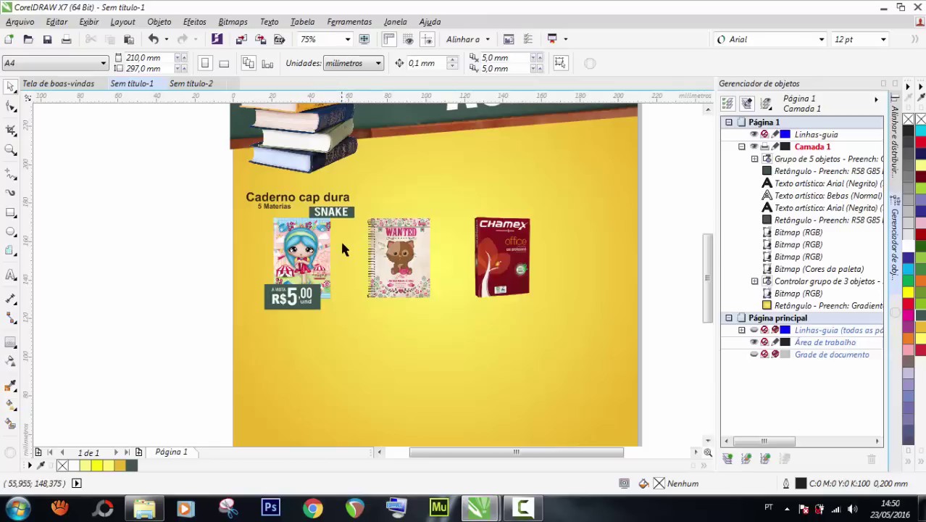
{"action": "left_click_drag", "start_coordinate": [213, 266], "coordinate": [333, 324]}
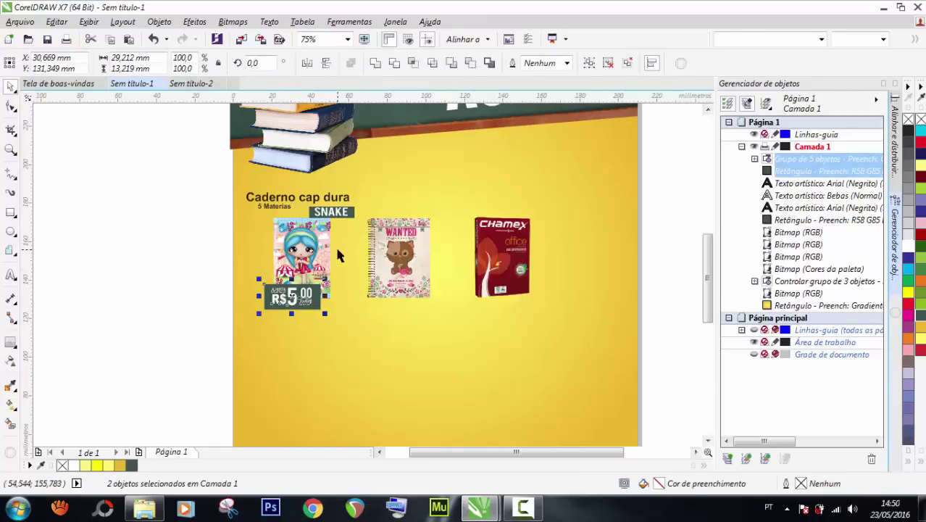
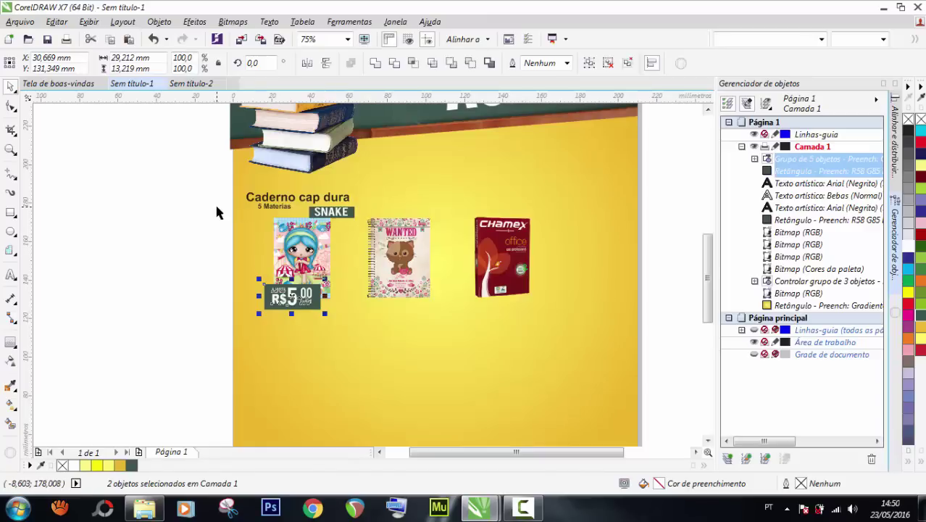
Group the first notebook's three heading texts, and group the R$5.00 price tag with its rectangle.
{"action": "key", "text": "Escape"}
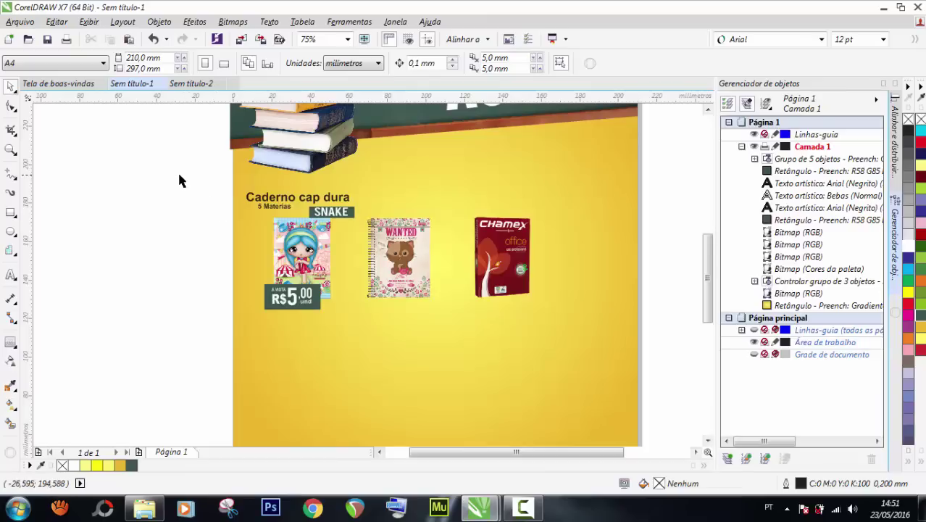
{"action": "left_click_drag", "start_coordinate": [178, 174], "coordinate": [367, 228]}
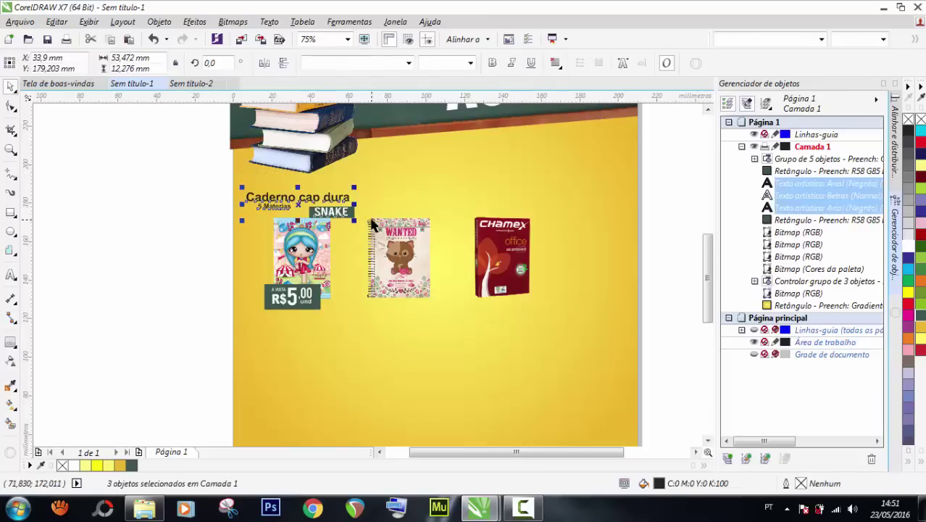
{"action": "key", "text": "ctrl+g"}
{"action": "left_click_drag", "start_coordinate": [201, 265], "coordinate": [360, 342]}
{"action": "key", "text": "ctrl+g"}
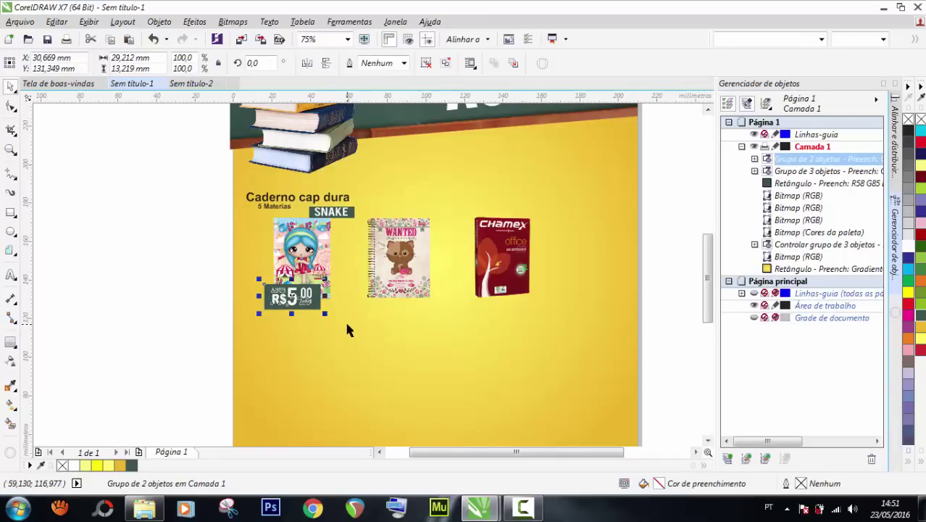
Duplicate the heading and price tag groups, undo the move, and reselect the first heading group.
{"action": "left_click", "coordinate": [334, 214], "text": "shift"}
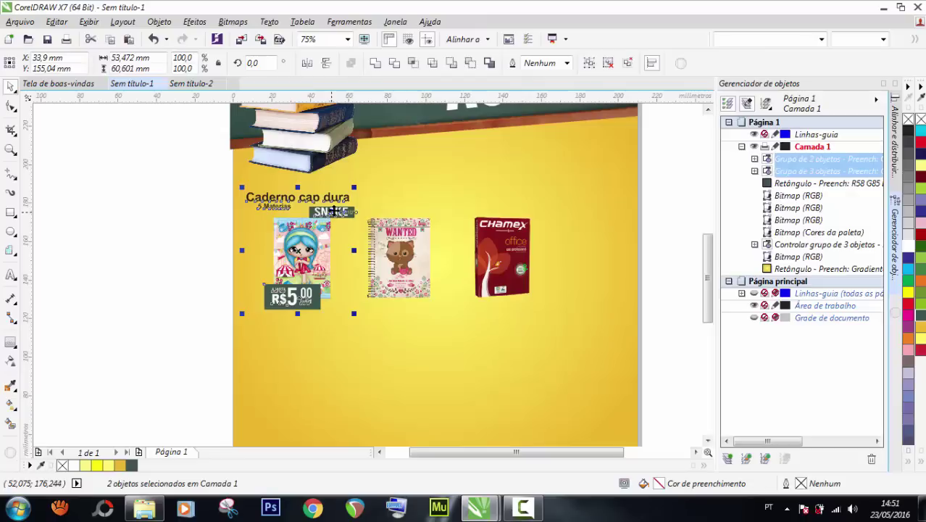
{"action": "key", "text": "KP_Add"}
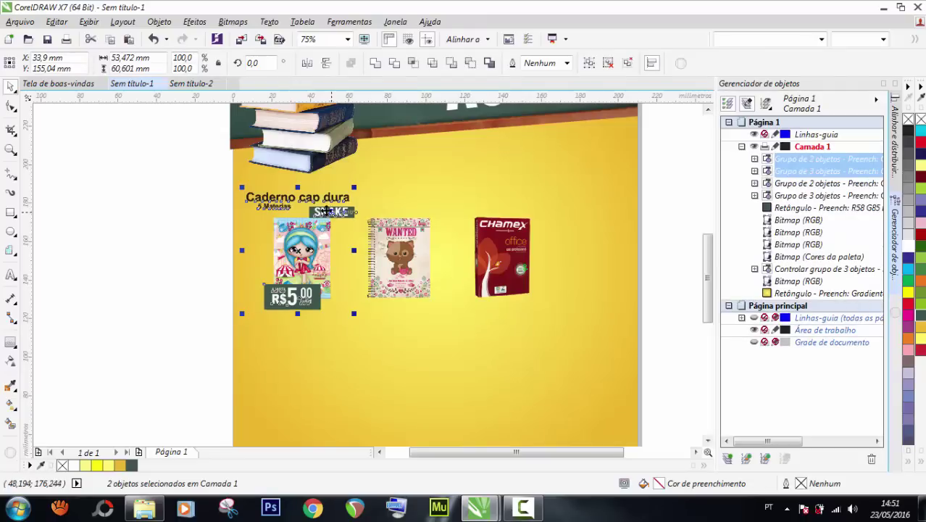
{"action": "left_click_drag", "start_coordinate": [330, 212], "coordinate": [445, 203]}
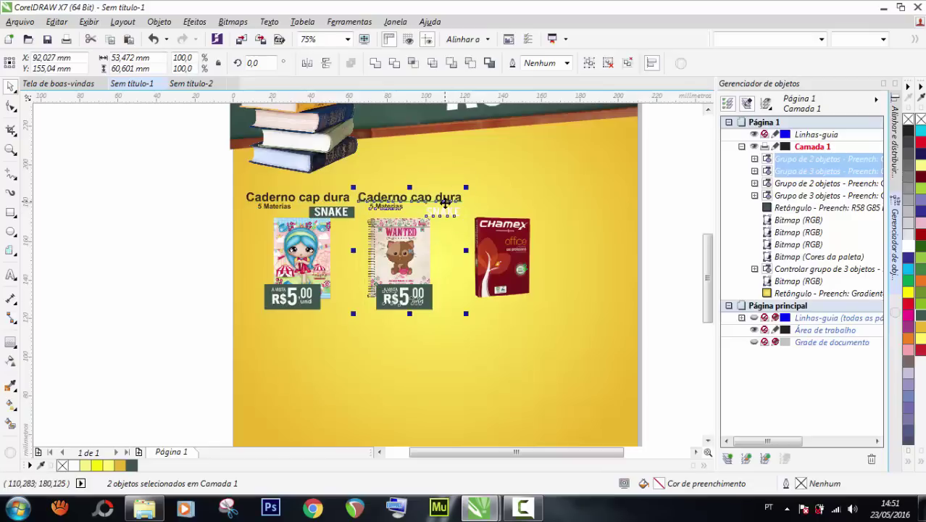
{"action": "key", "text": "ctrl+z"}
{"action": "scroll", "coordinate": [400, 201], "scroll_direction": "down", "scroll_amount": 2}
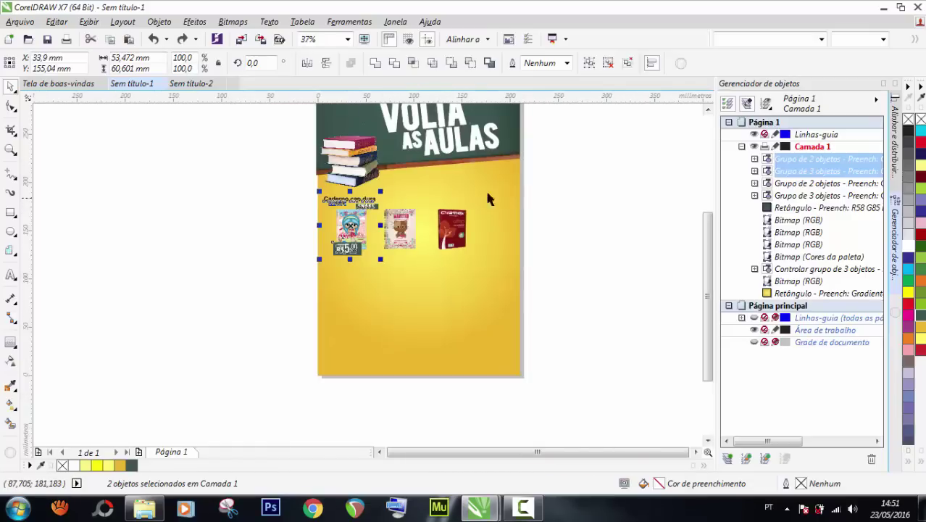
{"action": "left_click", "coordinate": [549, 184]}
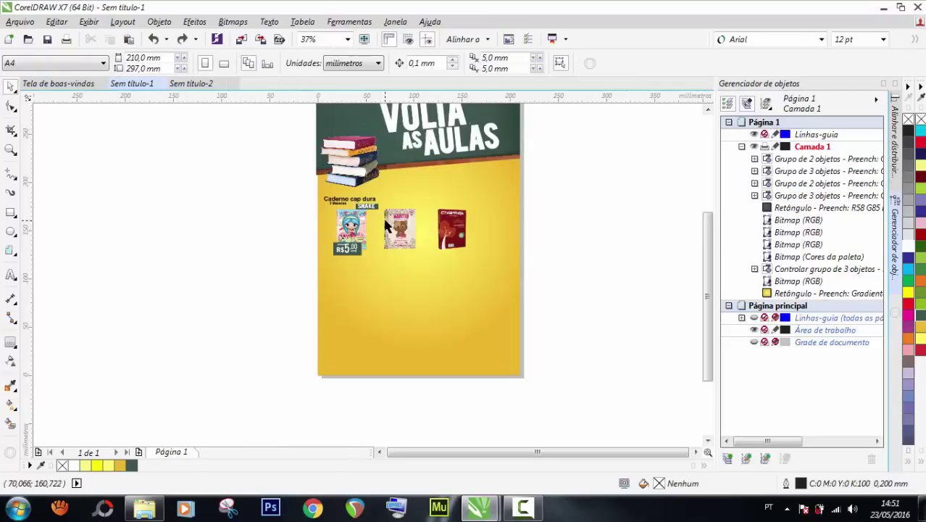
{"action": "scroll", "coordinate": [392, 206], "scroll_direction": "up", "scroll_amount": 2}
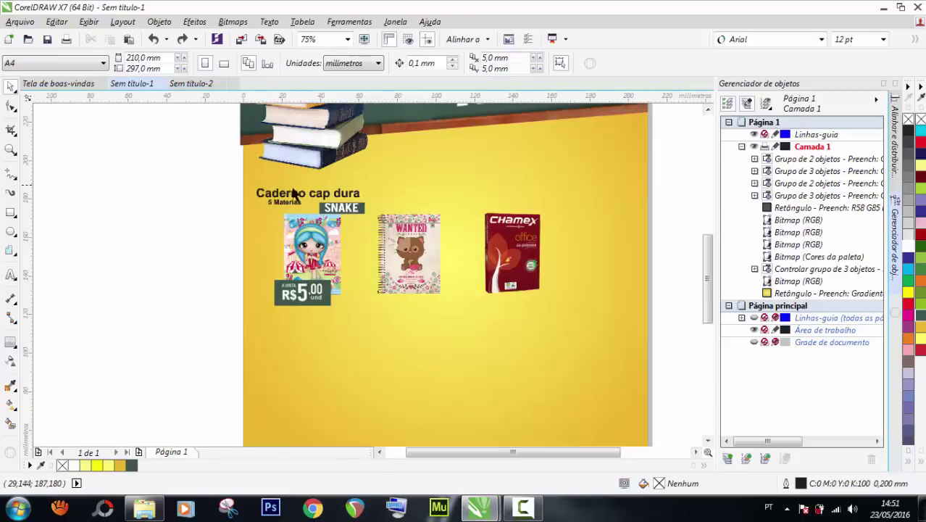
{"action": "left_click", "coordinate": [293, 192]}
Drag a copy of the heading and price tag onto the WANTED notebook, then undo it.
{"action": "left_click", "coordinate": [308, 291], "text": "shift"}
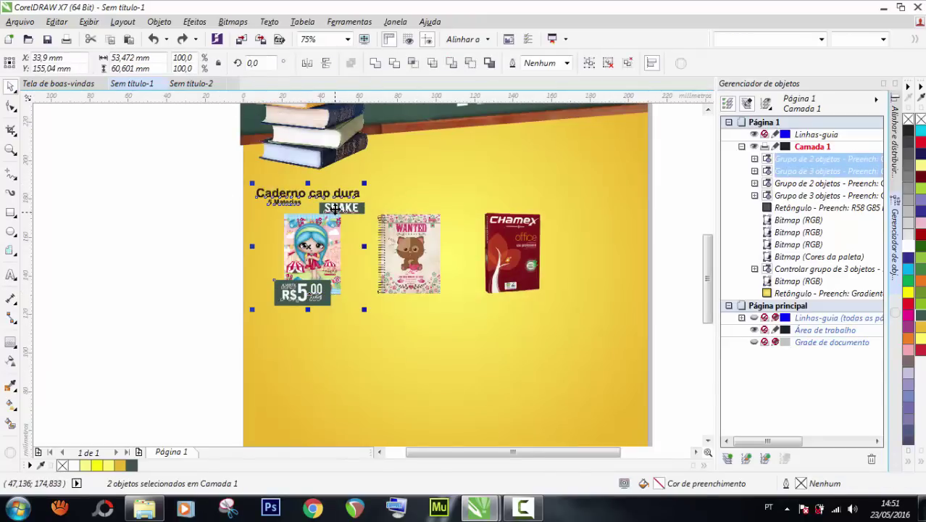
{"action": "left_click_drag", "start_coordinate": [335, 208], "coordinate": [449, 211]}
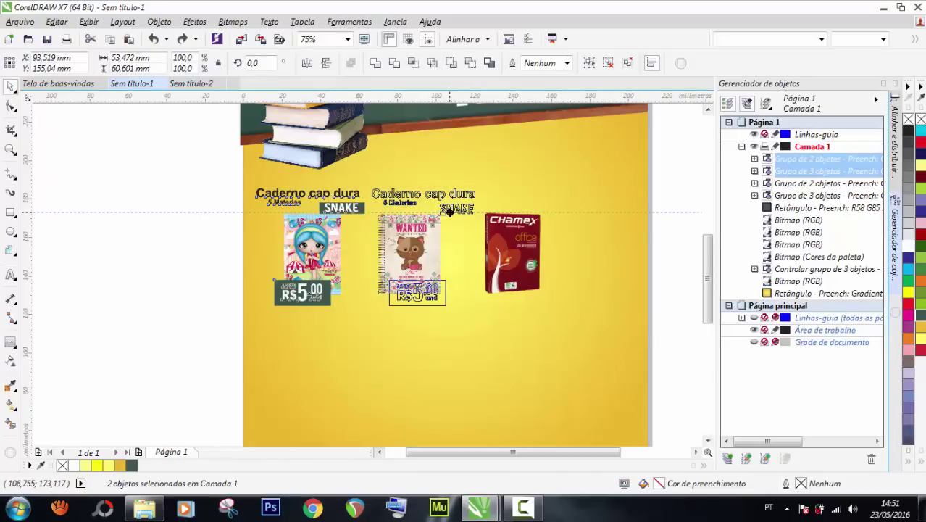
{"action": "left_click_drag", "start_coordinate": [450, 211], "coordinate": [448, 211]}
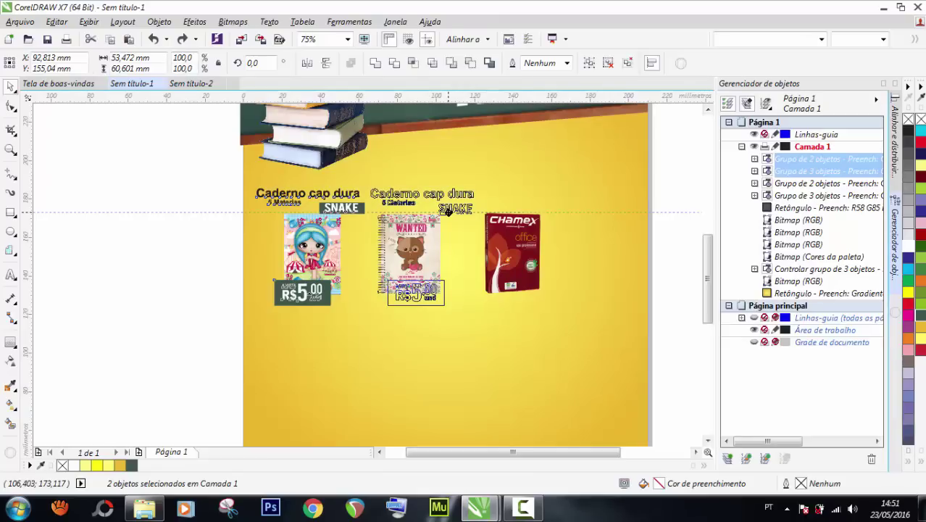
{"action": "left_click_drag", "start_coordinate": [448, 211], "coordinate": [449, 211]}
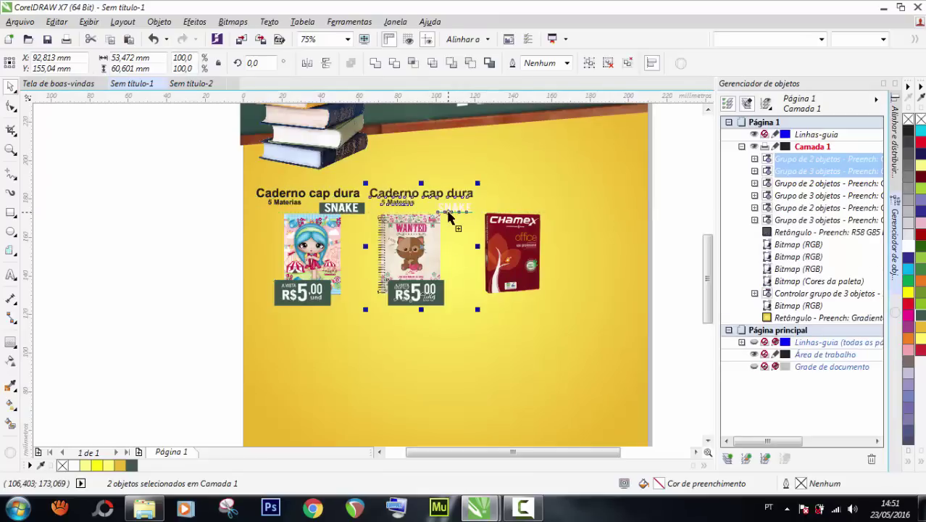
{"action": "left_click", "coordinate": [203, 209]}
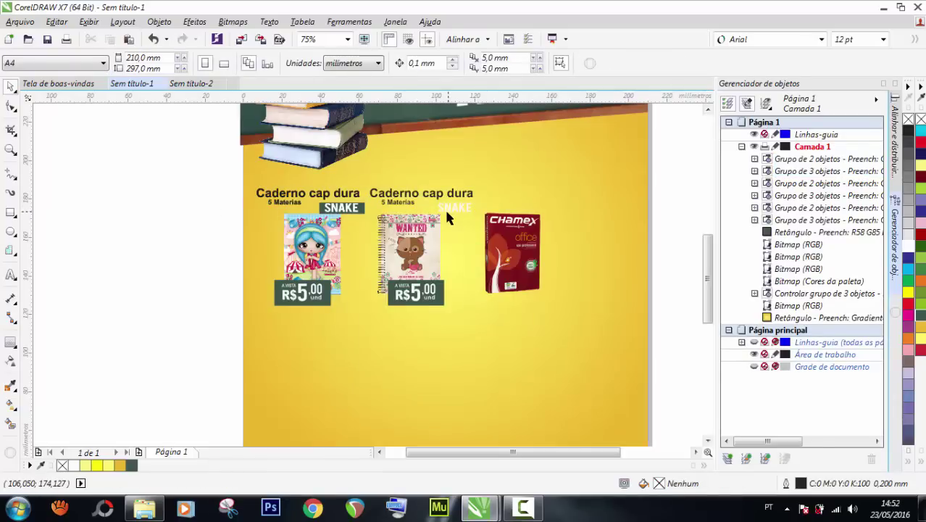
{"action": "key", "text": "ctrl+z"}
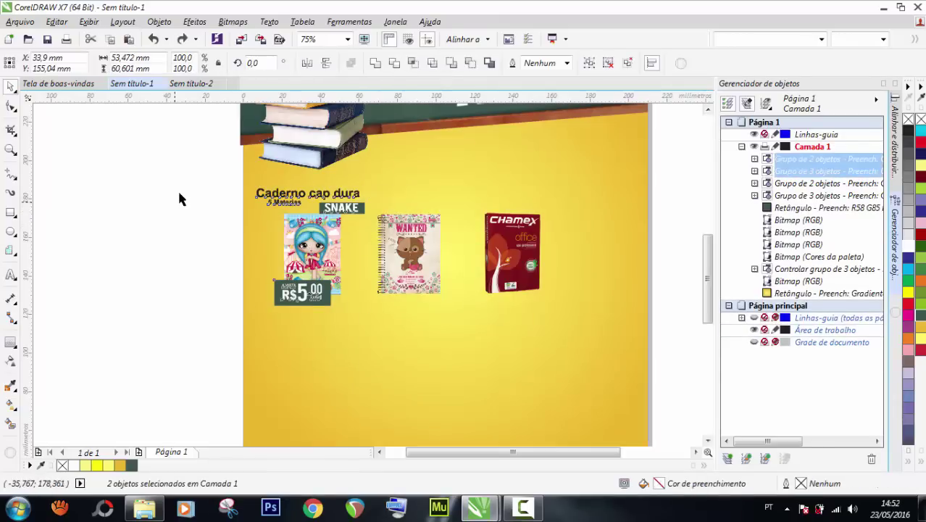
Group the heading with the SNAKE badge and copy it with the price tag onto the WANTED notebook.
{"action": "left_click_drag", "start_coordinate": [182, 176], "coordinate": [398, 228]}
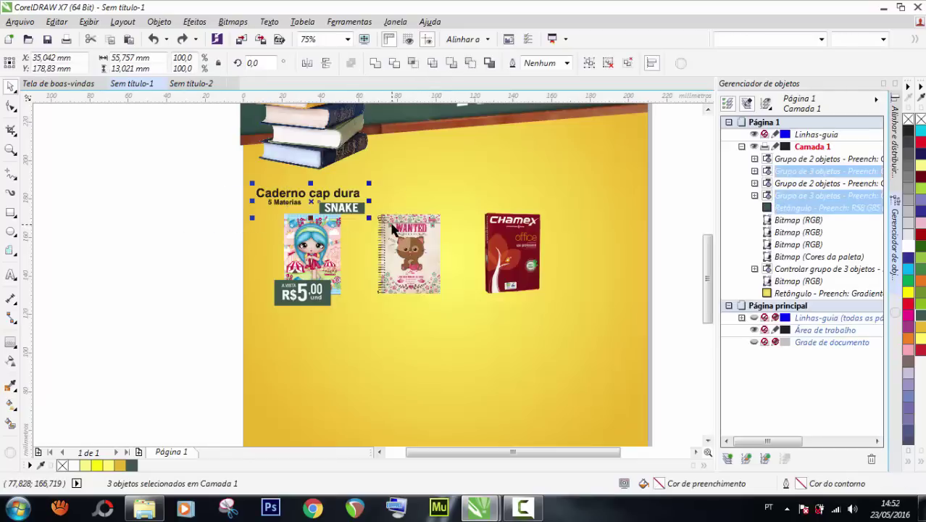
{"action": "key", "text": "ctrl+g"}
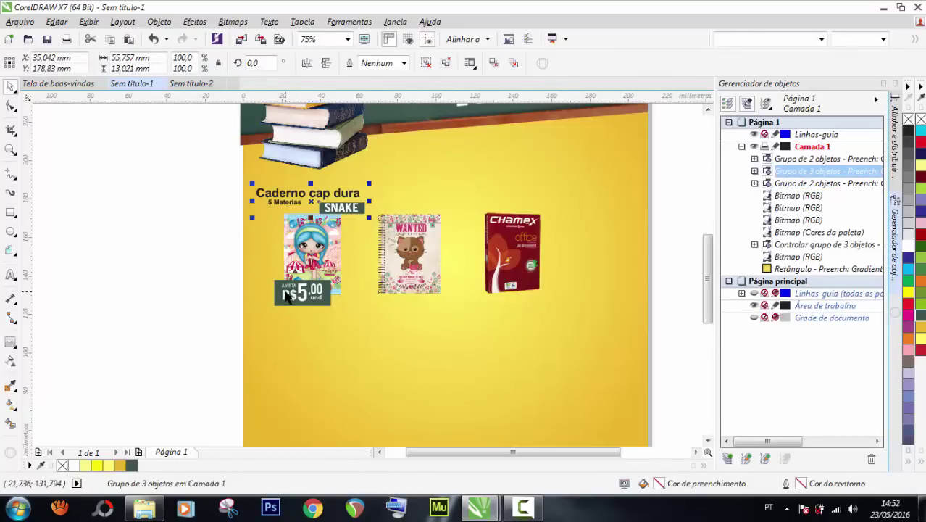
{"action": "left_click", "coordinate": [286, 296], "text": "shift"}
{"action": "left_click_drag", "start_coordinate": [289, 294], "coordinate": [404, 293]}
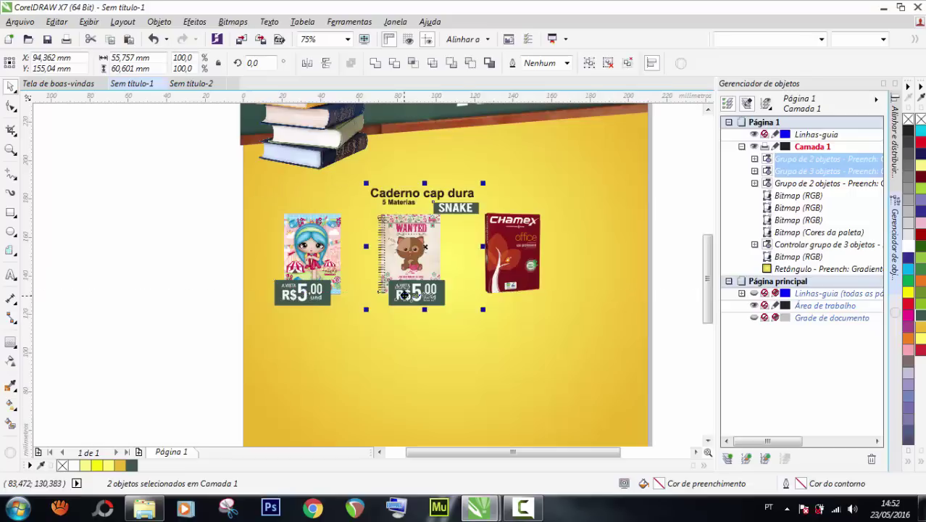
{"action": "key", "text": "ctrl+z"}
{"action": "left_click_drag", "start_coordinate": [300, 288], "coordinate": [413, 290]}
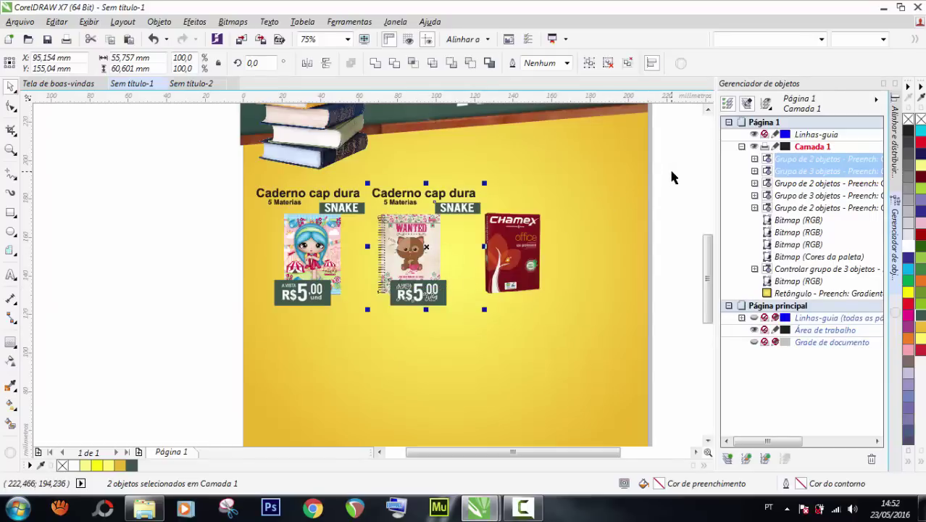
Shift the Chamex pack and the second notebook set slightly to the right.
{"action": "left_click", "coordinate": [533, 239]}
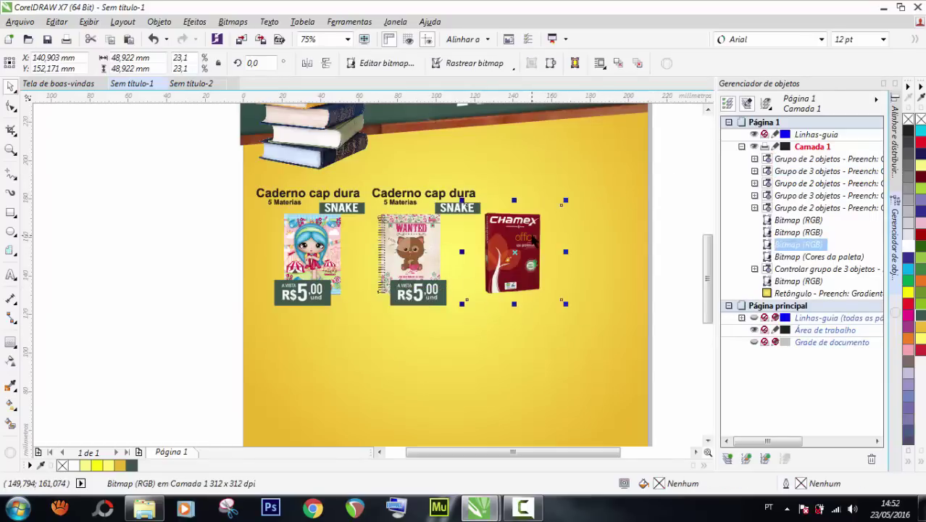
{"action": "left_click_drag", "start_coordinate": [523, 226], "coordinate": [536, 226]}
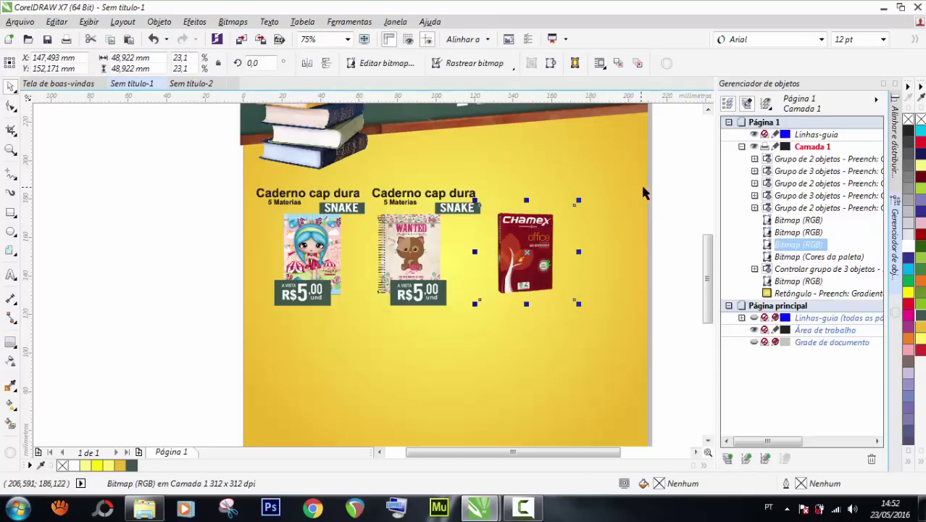
{"action": "left_click", "coordinate": [668, 172]}
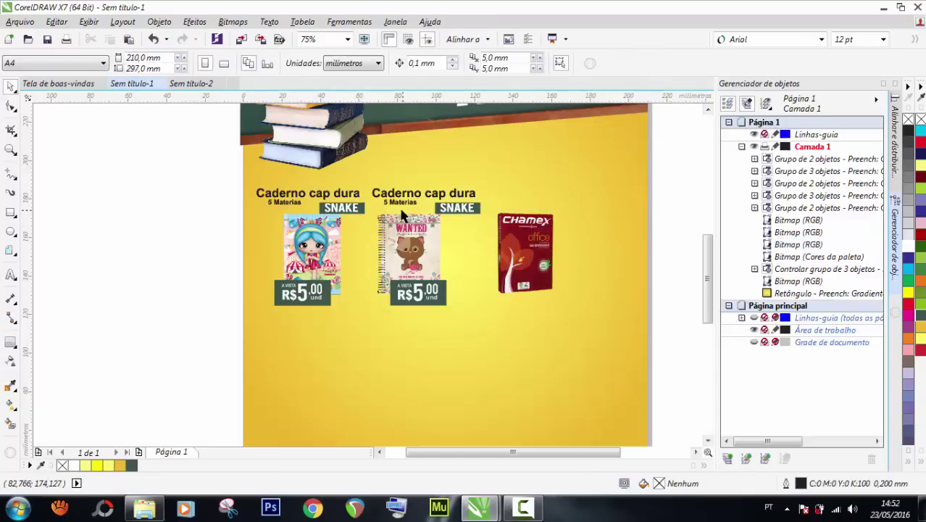
{"action": "left_click", "coordinate": [397, 200]}
{"action": "left_click", "coordinate": [414, 223], "text": "shift"}
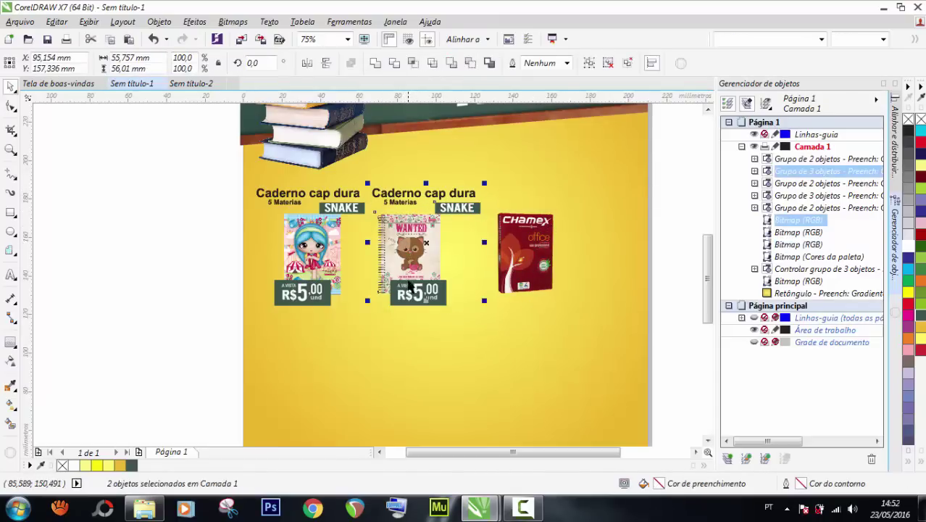
{"action": "left_click", "coordinate": [410, 295], "text": "shift"}
{"action": "left_click", "coordinate": [410, 296], "text": "shift"}
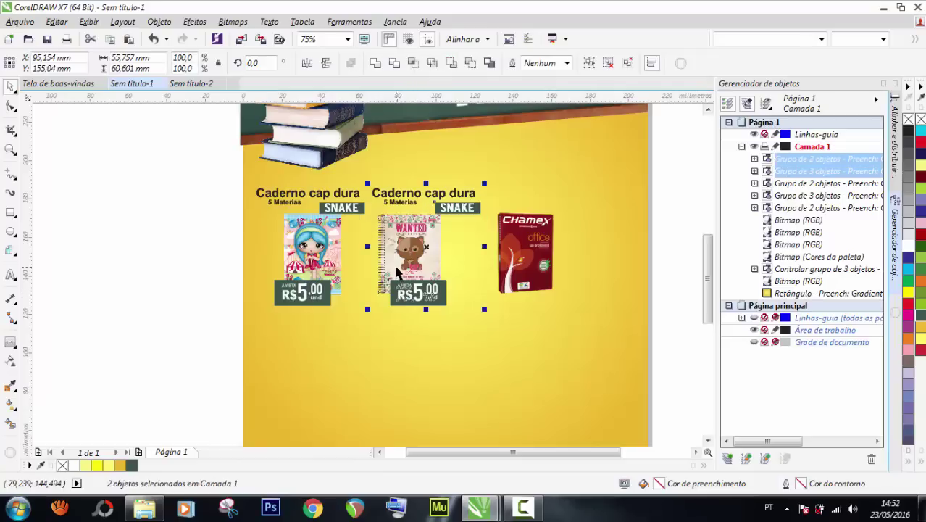
{"action": "left_click", "coordinate": [397, 267], "text": "shift"}
{"action": "left_click_drag", "start_coordinate": [396, 267], "coordinate": [405, 265]}
{"action": "left_click", "coordinate": [121, 246]}
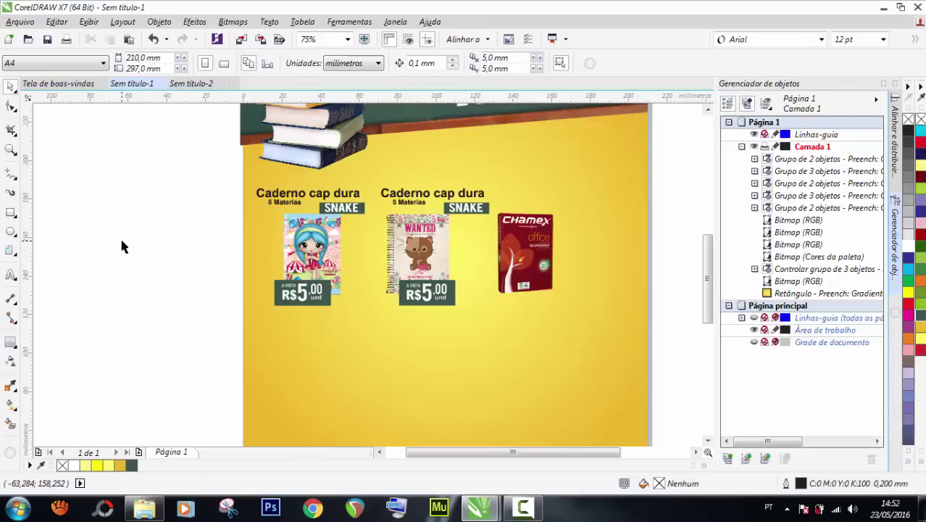
Nudge the Chamex paper pack a little further right.
{"action": "left_click", "coordinate": [513, 241]}
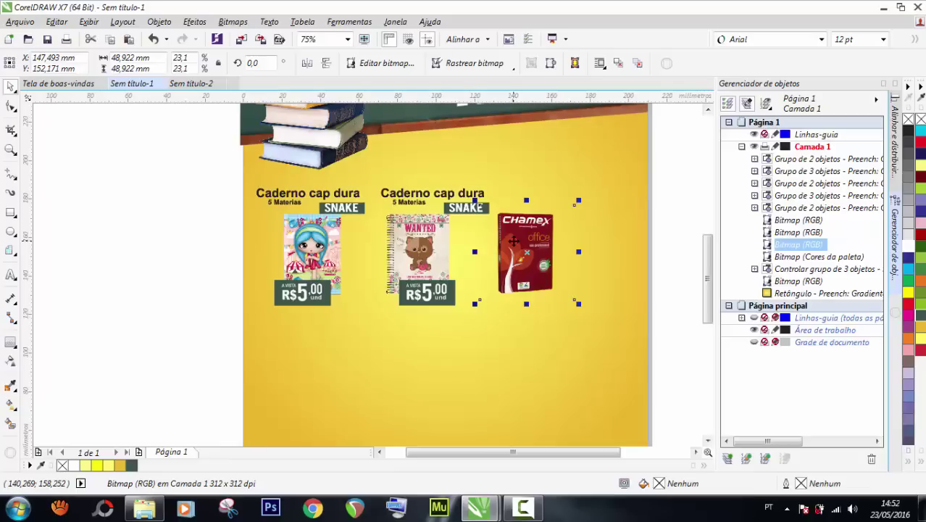
{"action": "left_click_drag", "start_coordinate": [512, 240], "coordinate": [514, 241]}
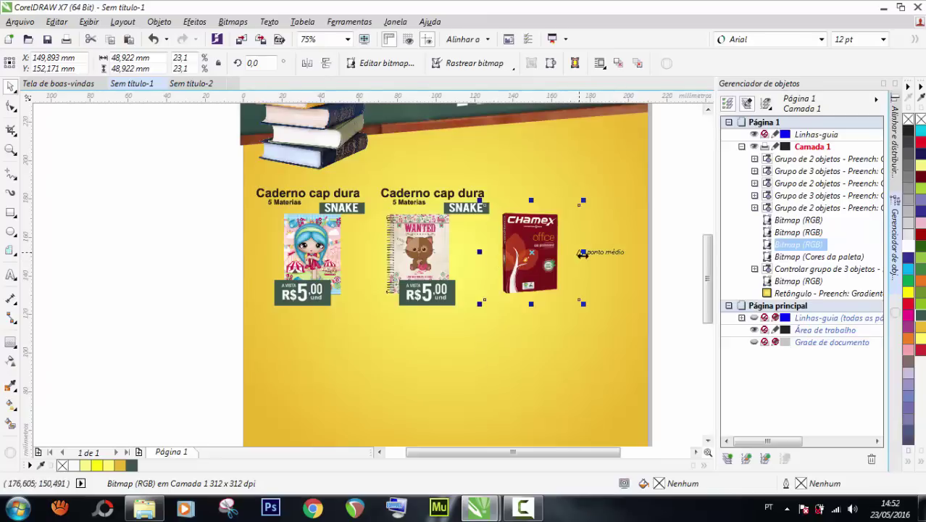
{"action": "left_click", "coordinate": [156, 218]}
Drag the download (1) image from the PAPELARIA folder into CorelDRAW.
{"action": "left_click", "coordinate": [139, 508]}
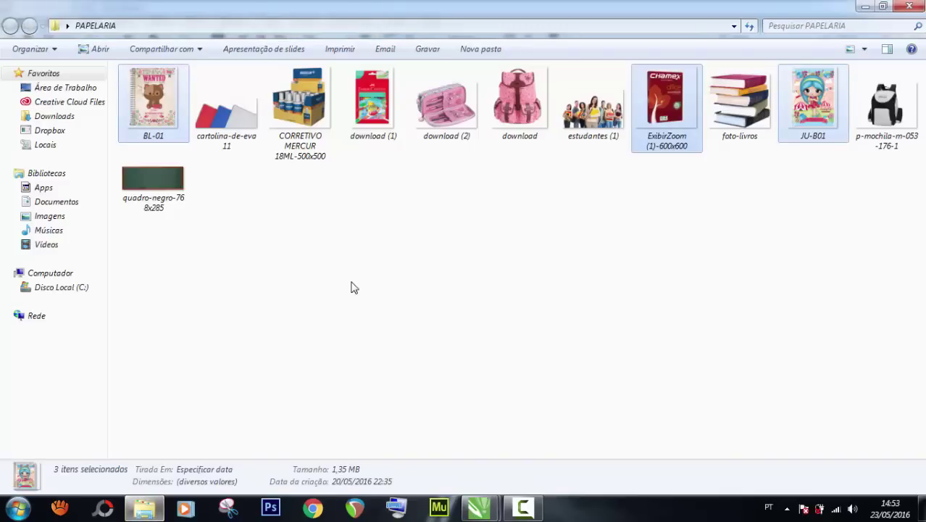
{"action": "left_click", "coordinate": [373, 98]}
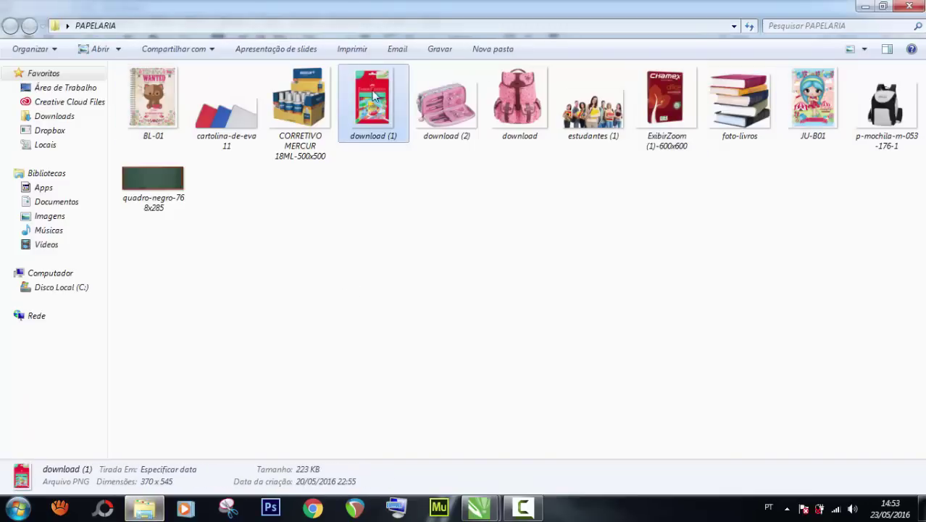
{"action": "left_click", "coordinate": [397, 238]}
{"action": "left_click_drag", "start_coordinate": [373, 102], "coordinate": [144, 252]}
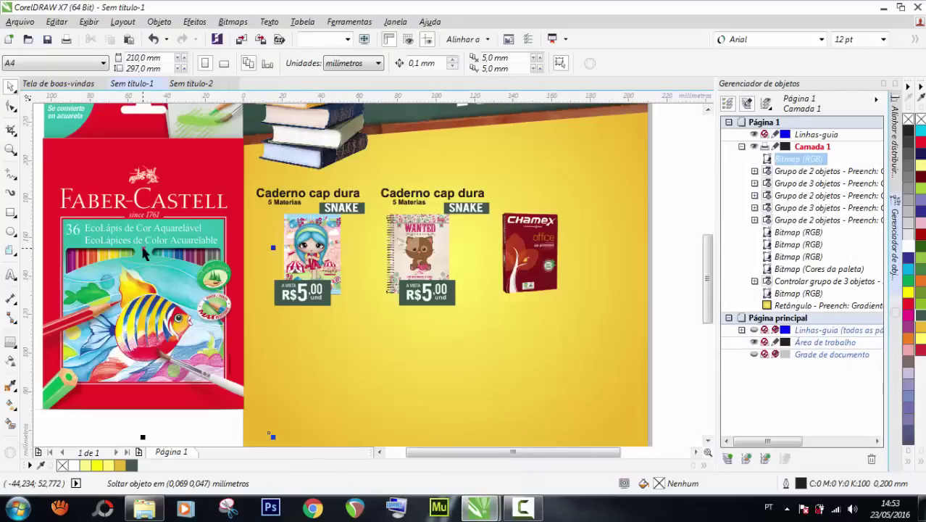
Scale the Faber-Castell pencil box photo down to about 14% and place it right of the Chamex pack.
{"action": "scroll", "coordinate": [144, 253], "scroll_direction": "down", "scroll_amount": 2}
{"action": "left_click_drag", "start_coordinate": [78, 150], "coordinate": [373, 248]}
{"action": "scroll", "coordinate": [373, 249], "scroll_direction": "up", "scroll_amount": 3}
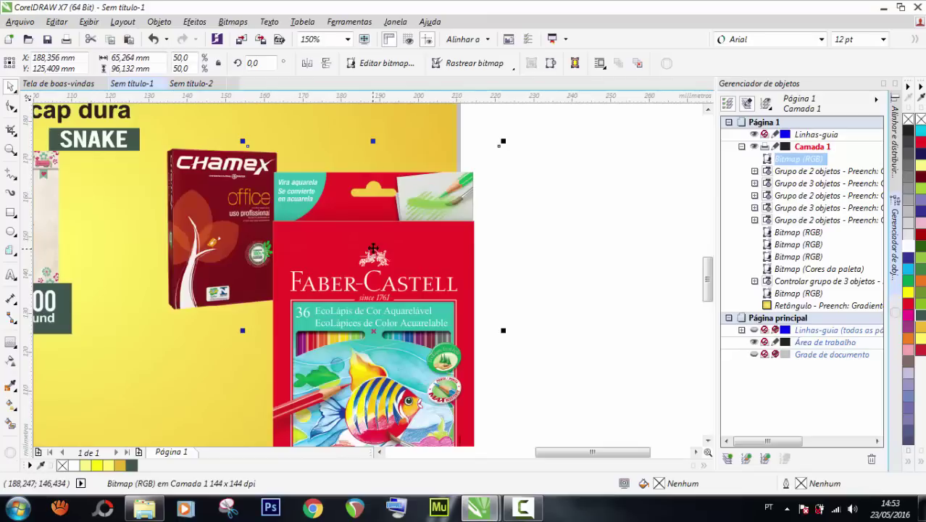
{"action": "scroll", "coordinate": [373, 248], "scroll_direction": "down", "scroll_amount": 2}
{"action": "left_click_drag", "start_coordinate": [440, 385], "coordinate": [377, 293]}
{"action": "scroll", "coordinate": [364, 308], "scroll_direction": "up", "scroll_amount": 2}
{"action": "left_click_drag", "start_coordinate": [326, 221], "coordinate": [360, 268]}
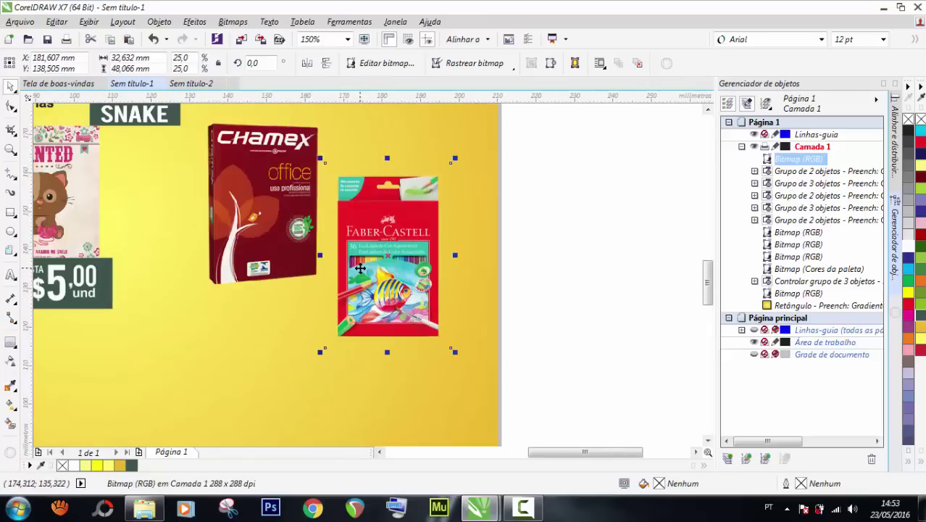
{"action": "left_click_drag", "start_coordinate": [456, 351], "coordinate": [452, 296]}
{"action": "scroll", "coordinate": [414, 263], "scroll_direction": "down", "scroll_amount": 2}
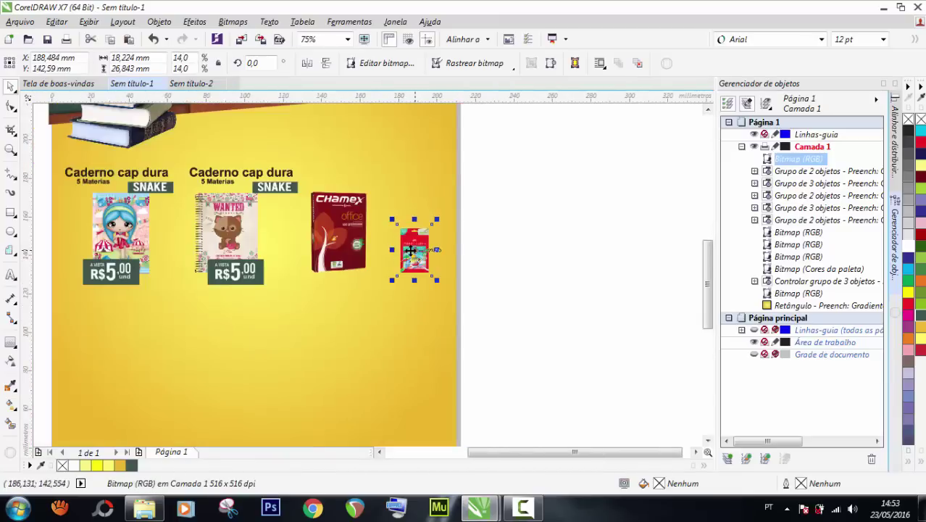
{"action": "left_click", "coordinate": [577, 194]}
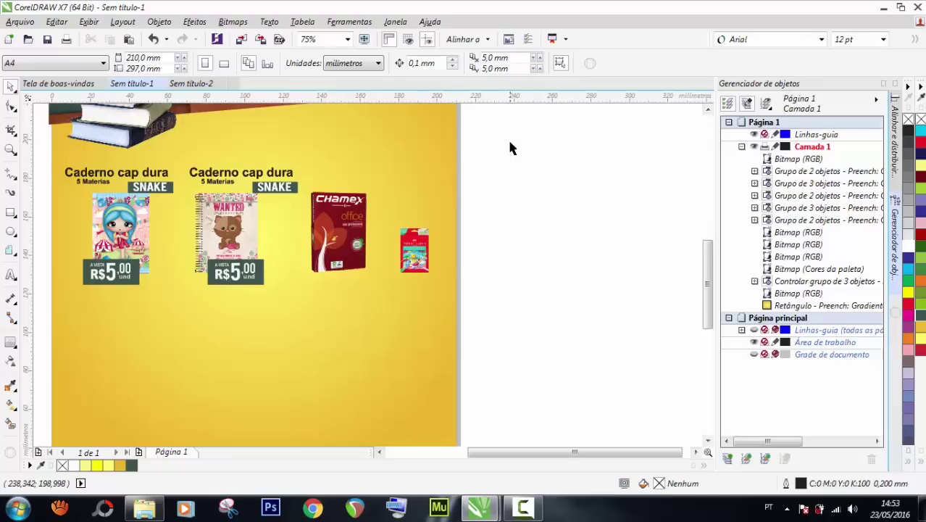
Copy the middle notebook's heading and R$5,00 price tag onto the Chamex pack, nudged three steps right.
{"action": "left_click_drag", "start_coordinate": [479, 142], "coordinate": [174, 227]}
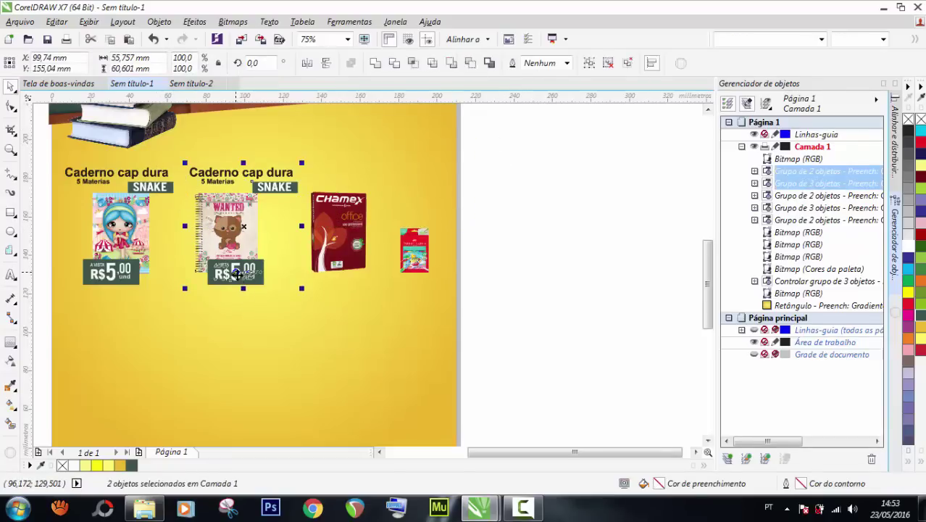
{"action": "left_click_drag", "start_coordinate": [236, 274], "coordinate": [338, 270]}
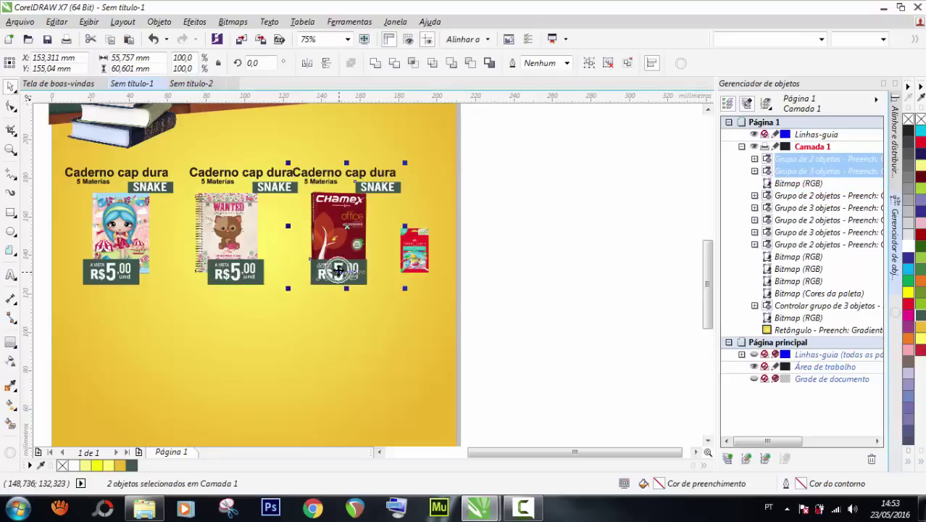
{"action": "key", "text": "Right"}
{"action": "key", "text": "Right"}
{"action": "key", "text": "Right"}
{"action": "key", "text": "Right"}
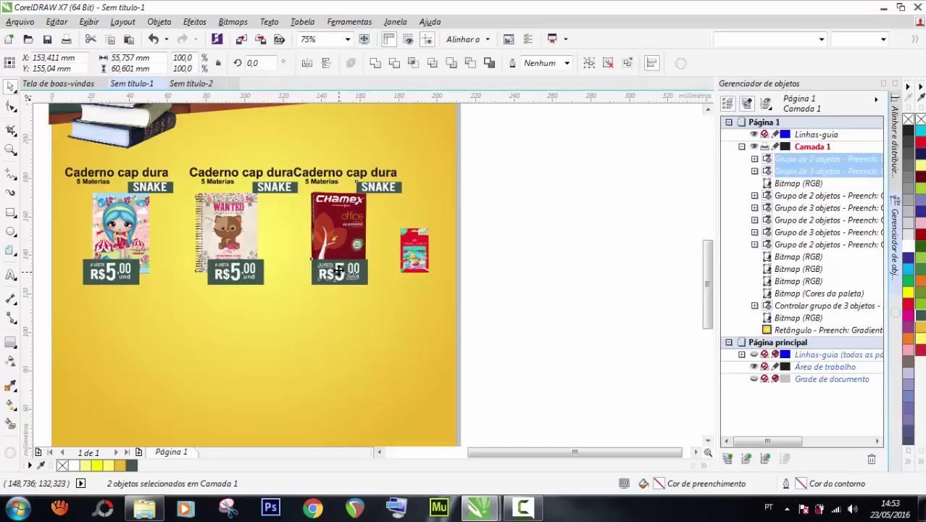
{"action": "key", "text": "Right"}
{"action": "key", "text": "Right"}
{"action": "key", "text": "Right"}
{"action": "key", "text": "Right"}
{"action": "key", "text": "Right"}
{"action": "key", "text": "Right"}
{"action": "key", "text": "Right"}
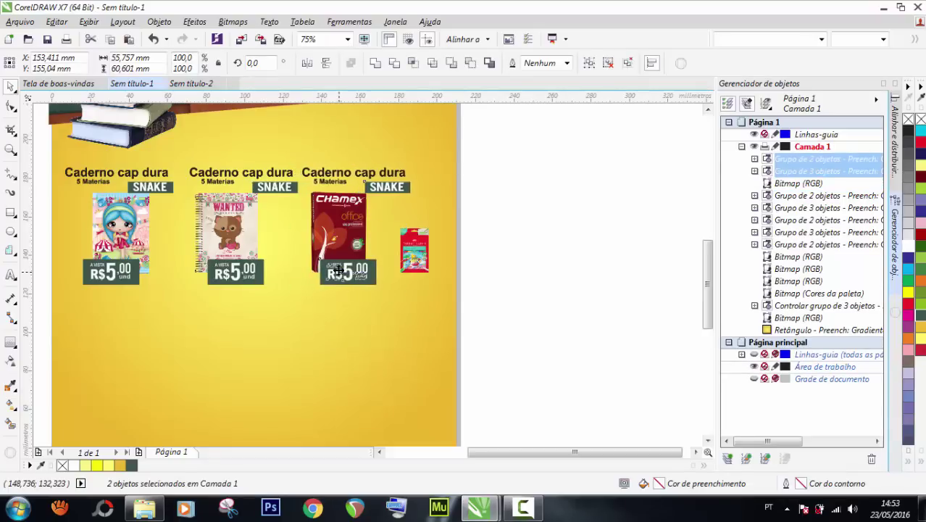
{"action": "key", "text": "Right"}
{"action": "key", "text": "Right"}
{"action": "key", "text": "Right"}
{"action": "key", "text": "Right"}
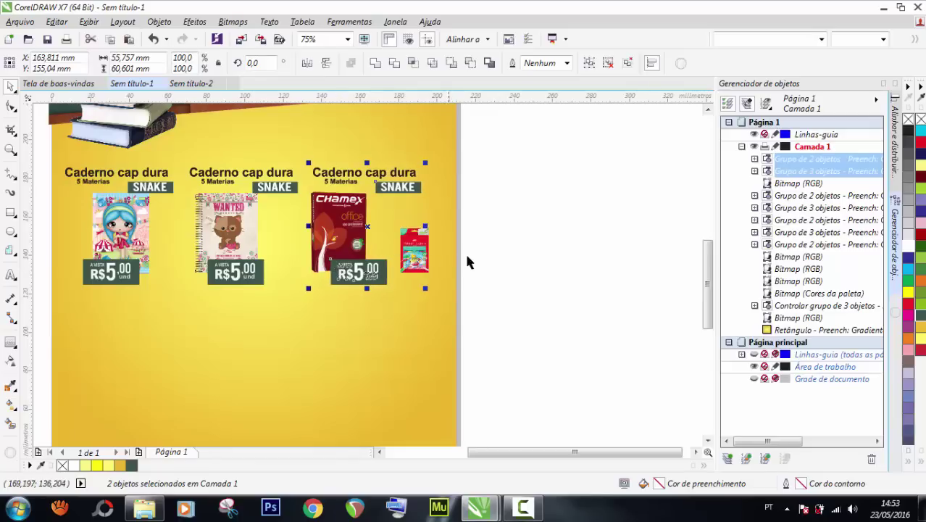
{"action": "left_click", "coordinate": [542, 246]}
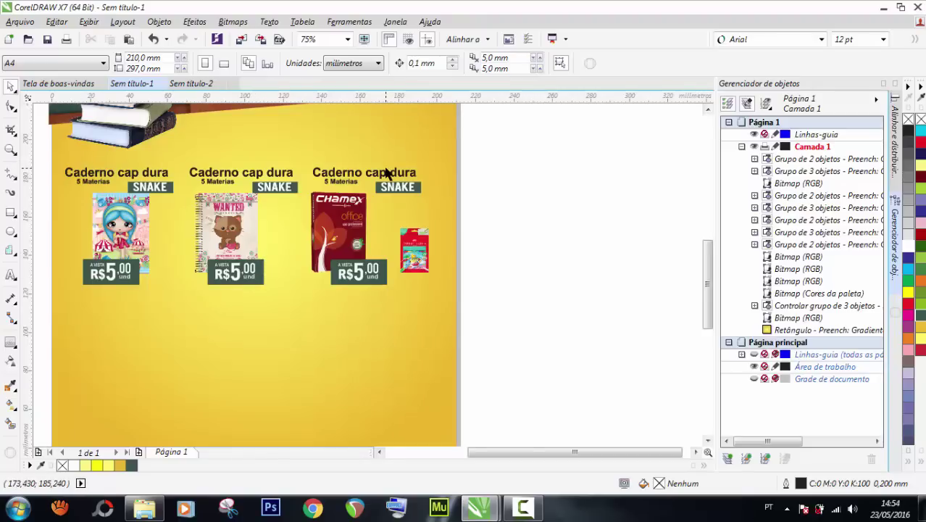
Ungroup the third heading block and begin editing its Caderno cap dura text.
{"action": "left_click", "coordinate": [386, 172]}
{"action": "left_click", "coordinate": [373, 176]}
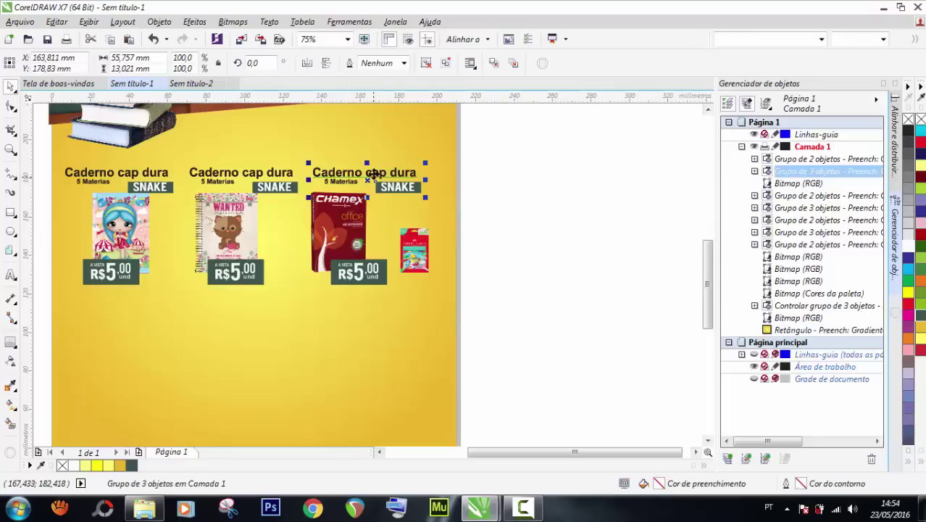
{"action": "key", "text": "ctrl+v"}
{"action": "left_click", "coordinate": [465, 169]}
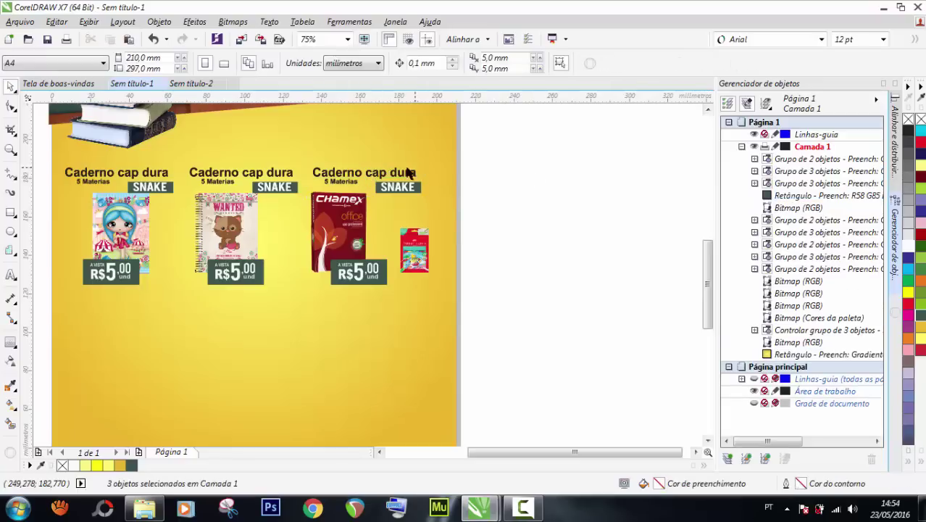
{"action": "left_click", "coordinate": [379, 174]}
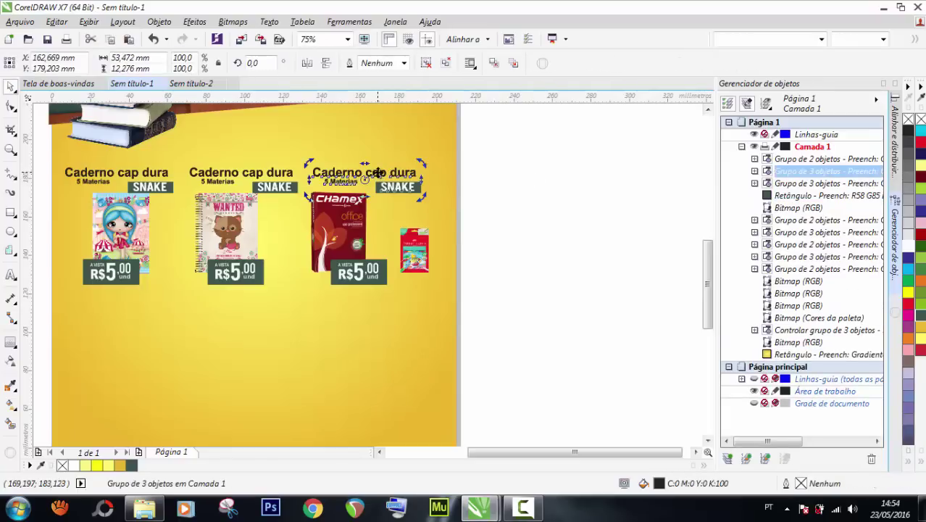
{"action": "key", "text": "ctrl+u"}
{"action": "left_click", "coordinate": [483, 177]}
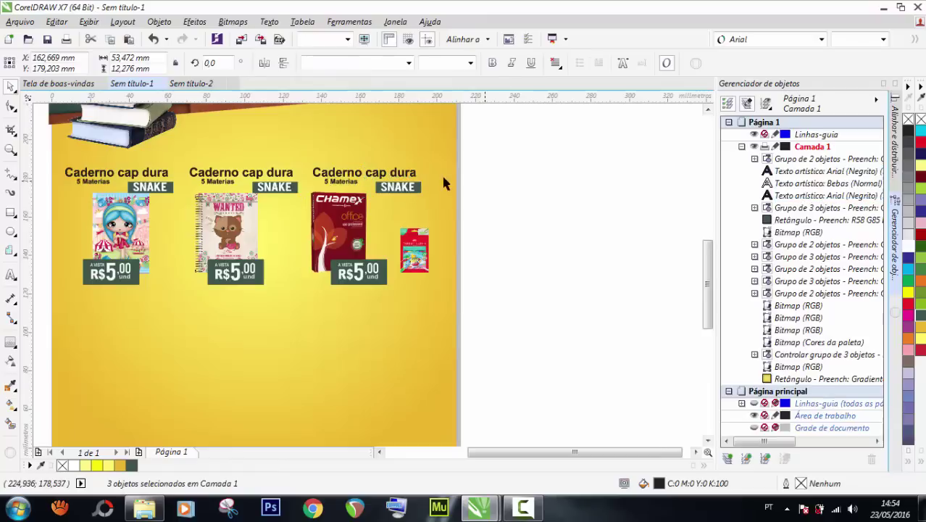
{"action": "double_click", "coordinate": [408, 174]}
{"action": "key", "text": "ctrl+a"}
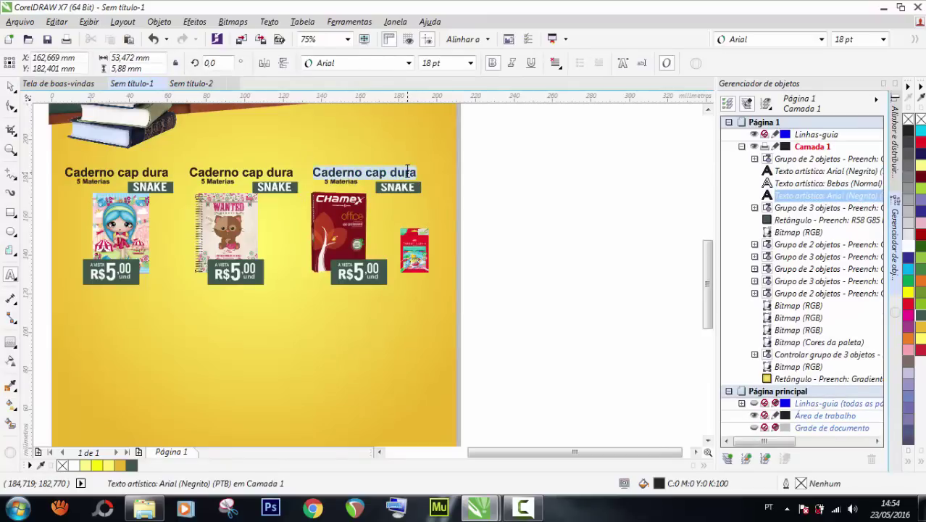
{"action": "key", "text": "Home"}
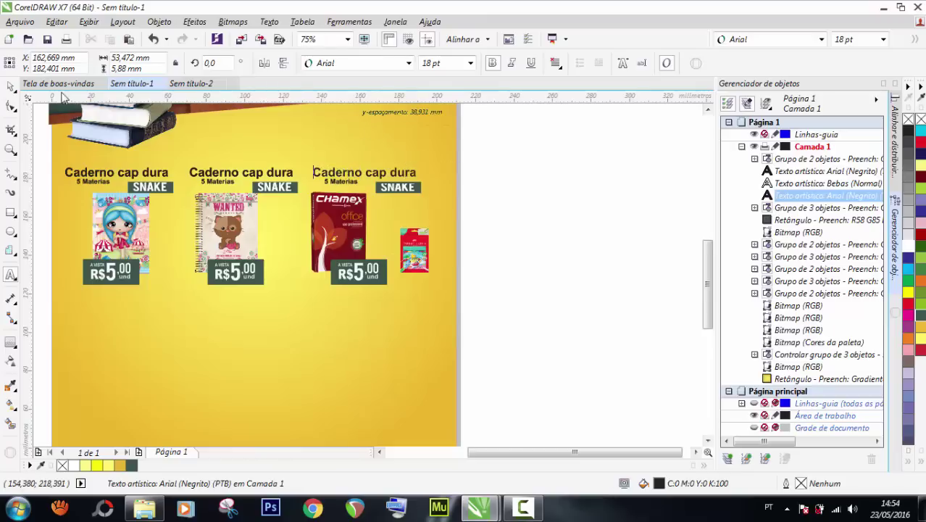
{"action": "key", "text": "ctrl+space"}
{"action": "left_click_drag", "start_coordinate": [293, 178], "coordinate": [216, 176]}
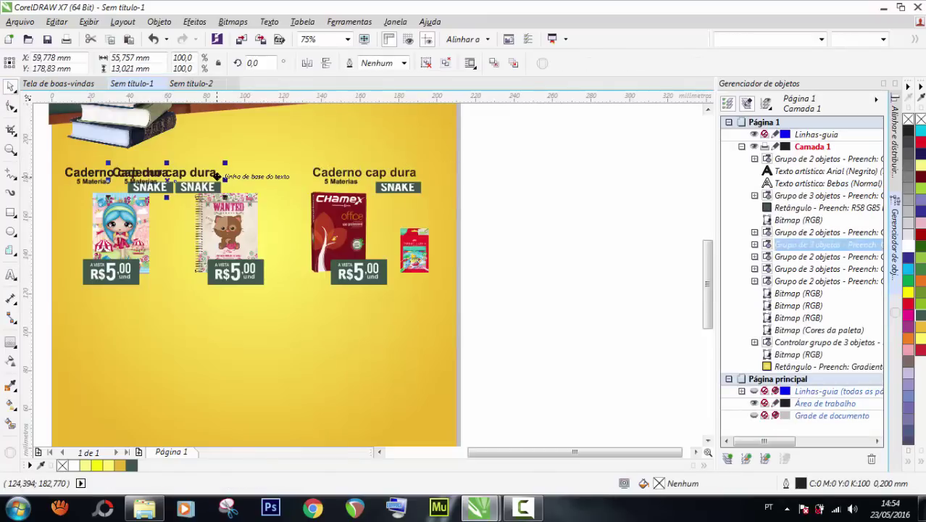
{"action": "key", "text": "ctrl+z"}
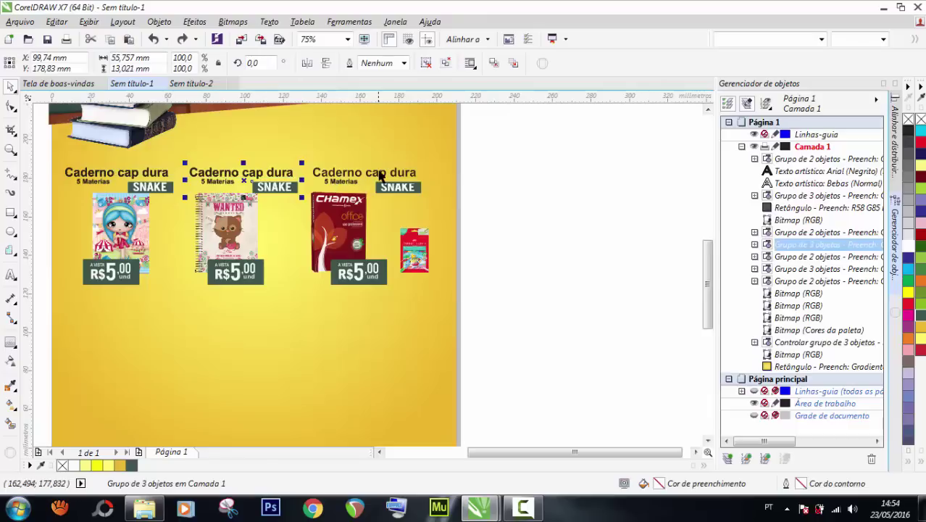
Retype the third heading's text as 'Bloco de folhas'.
{"action": "left_click", "coordinate": [379, 176]}
{"action": "key", "text": "ctrl+u"}
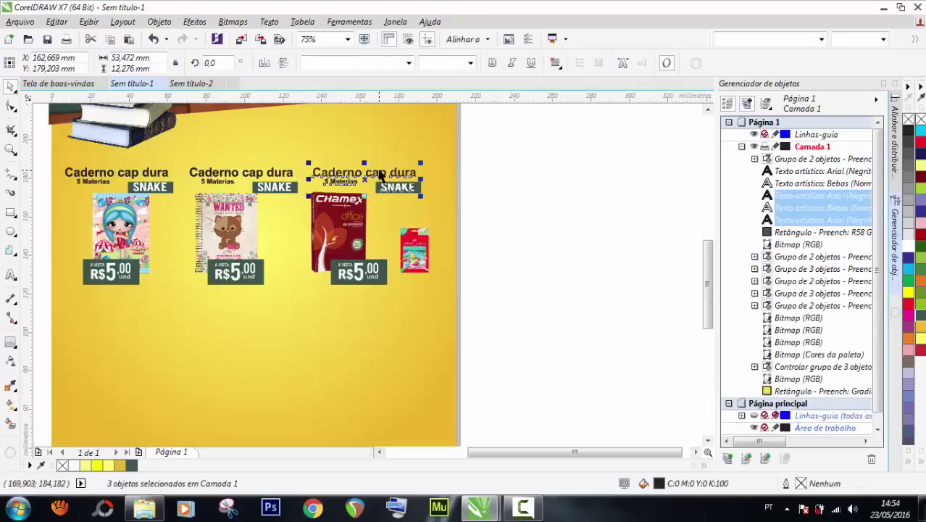
{"action": "key", "text": "F8"}
{"action": "left_click", "coordinate": [375, 172]}
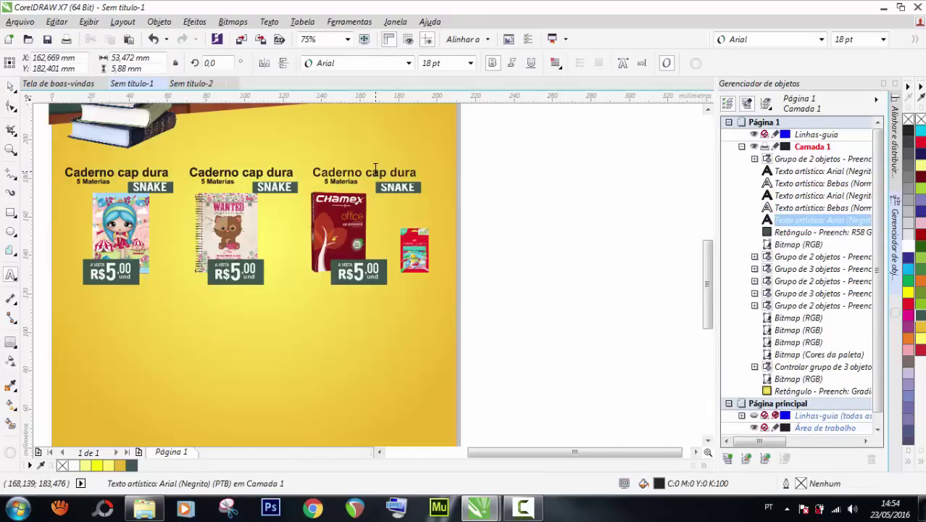
{"action": "key", "text": "ctrl+a"}
{"action": "type", "text": "Bl"}
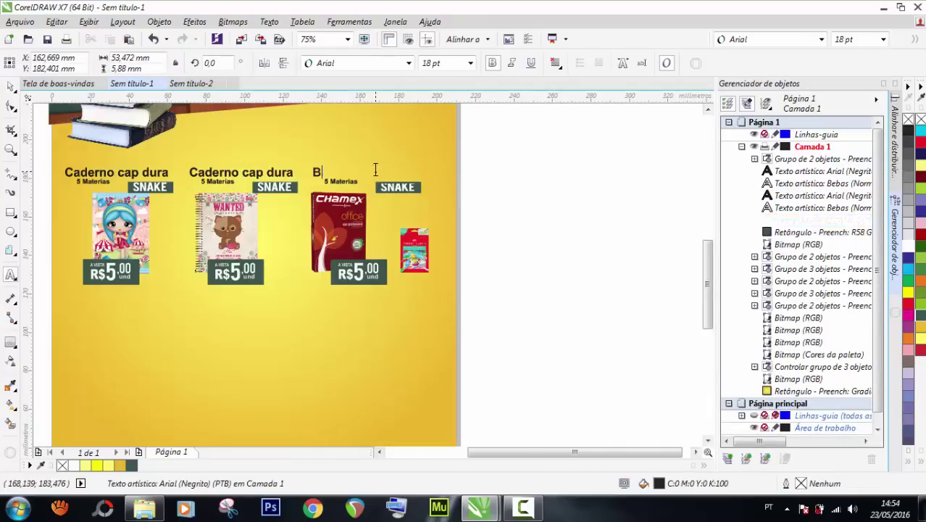
{"action": "type", "text": "oco "}
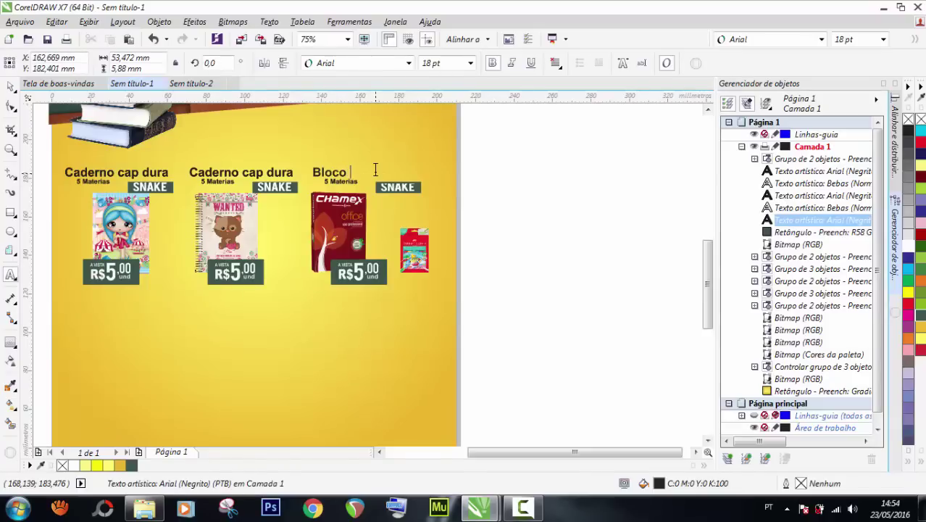
{"action": "type", "text": "de folhas"}
{"action": "key", "text": "ctrl+space"}
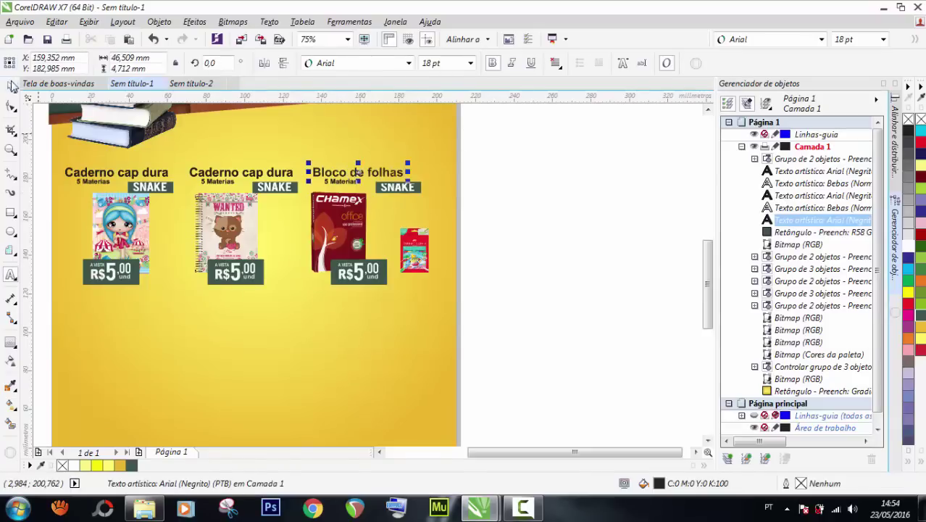
Group the SNAKE tag with its grey box and shift it slightly left.
{"action": "scroll", "coordinate": [447, 168], "scroll_direction": "up", "scroll_amount": 2}
{"action": "left_click_drag", "start_coordinate": [529, 197], "coordinate": [307, 222]}
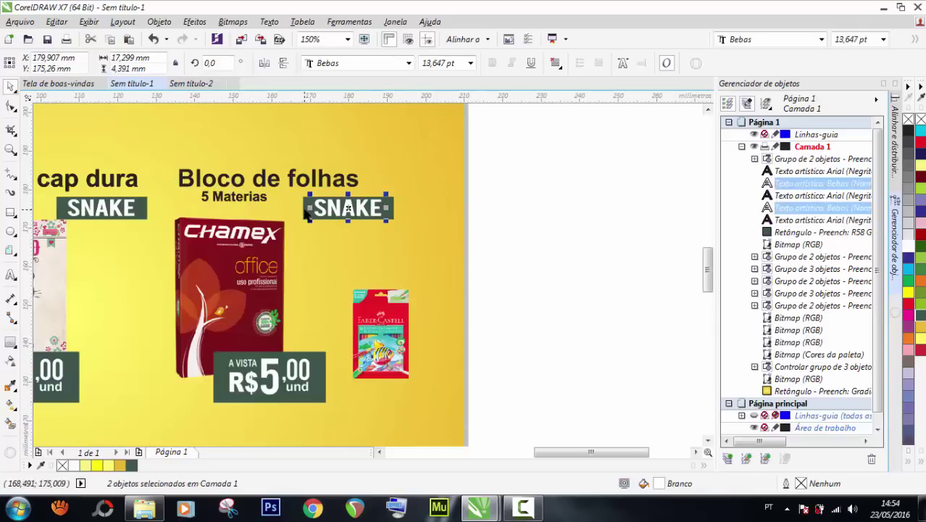
{"action": "left_click", "coordinate": [303, 209], "text": "shift"}
{"action": "key", "text": "ctrl+g"}
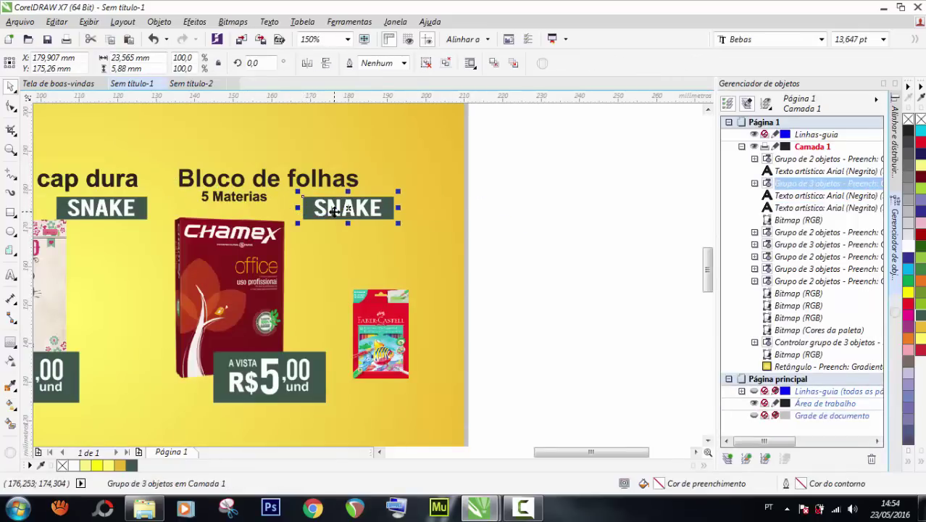
{"action": "left_click_drag", "start_coordinate": [326, 214], "coordinate": [319, 214]}
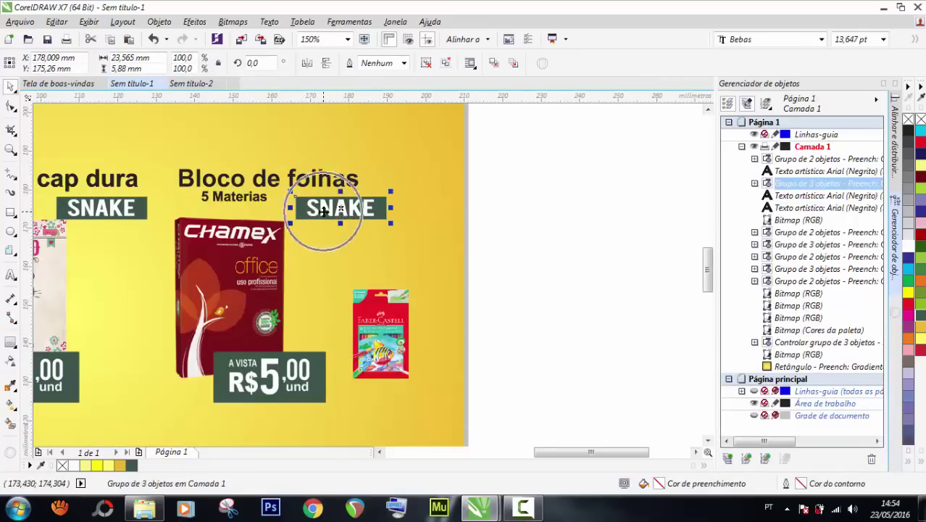
{"action": "left_click", "coordinate": [549, 151]}
{"action": "scroll", "coordinate": [513, 212], "scroll_direction": "down", "scroll_amount": 2}
Copy the Bloco de folhas heading beside the pencil box and turn it into a large plus sign.
{"action": "scroll", "coordinate": [433, 250], "scroll_direction": "up", "scroll_amount": 2}
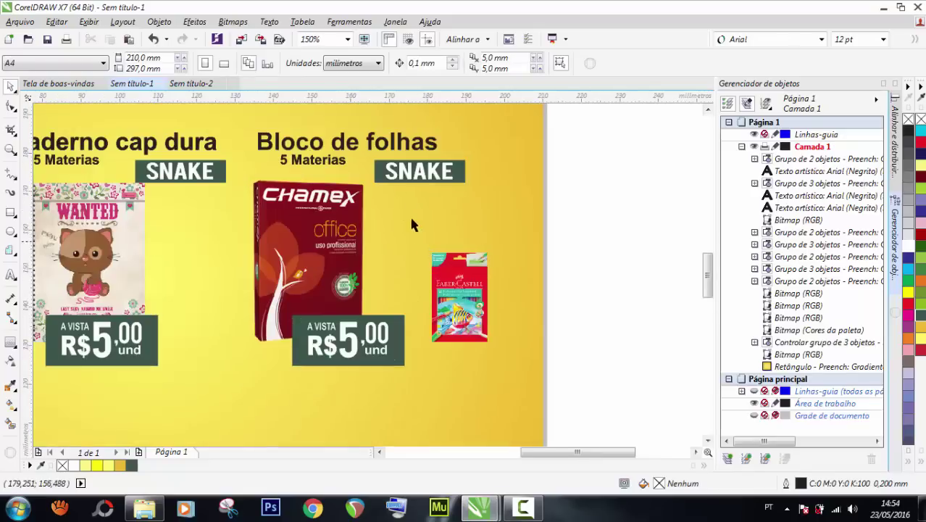
{"action": "left_click", "coordinate": [395, 142]}
{"action": "left_click_drag", "start_coordinate": [395, 141], "coordinate": [538, 229]}
{"action": "right_click", "coordinate": [535, 216]}
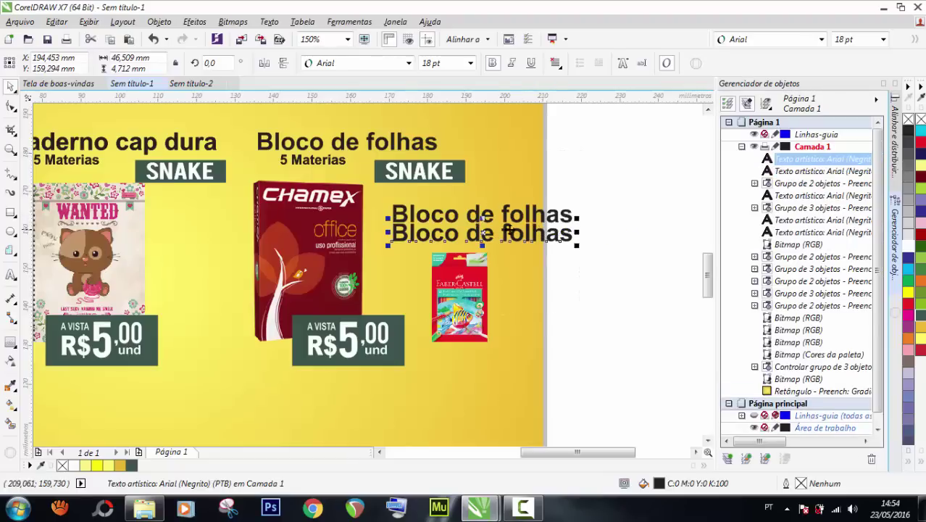
{"action": "double_click", "coordinate": [509, 233]}
{"action": "key", "text": "ctrl+a"}
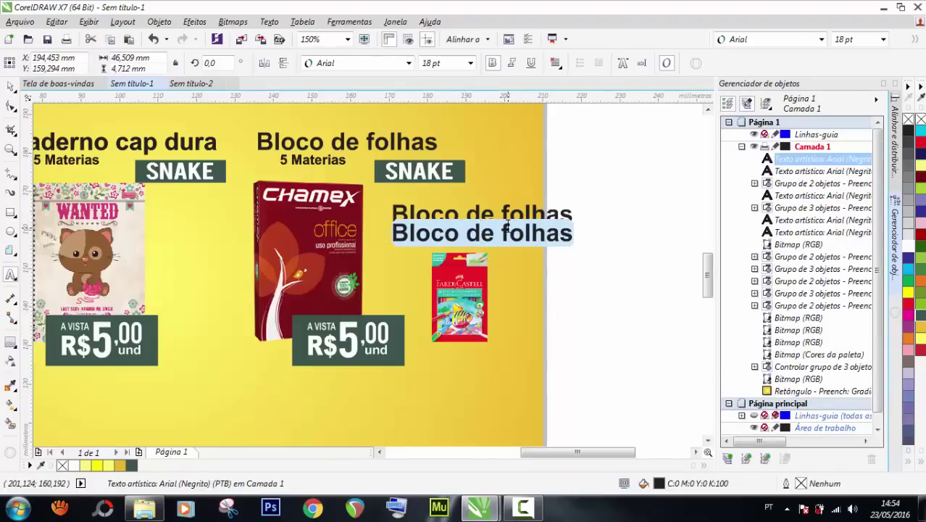
{"action": "key", "text": "Delete"}
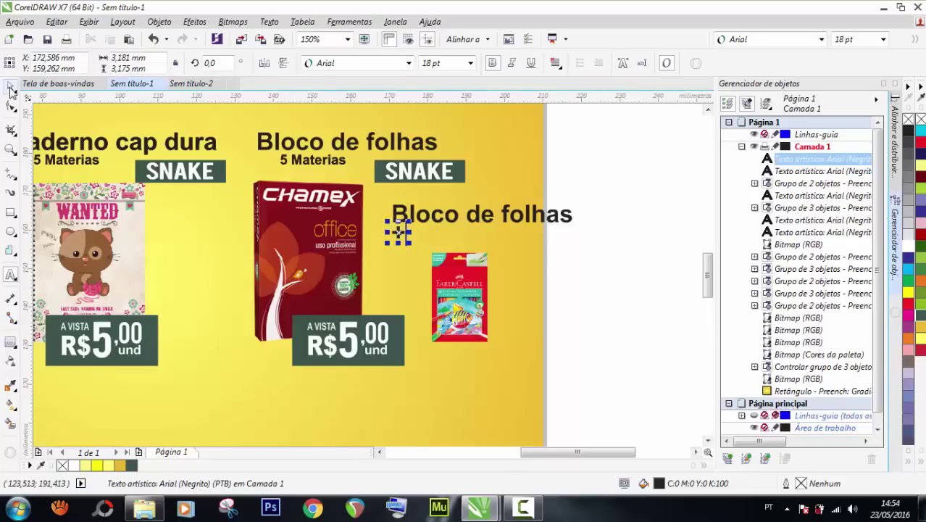
{"action": "mouse_move", "coordinate": [387, 244]}
{"action": "left_mouse_down"}
{"action": "mouse_move", "coordinate": [371, 267]}
{"action": "mouse_move", "coordinate": [393, 242]}
{"action": "mouse_move", "coordinate": [403, 245]}
{"action": "mouse_move", "coordinate": [399, 269]}
{"action": "left_mouse_up"}
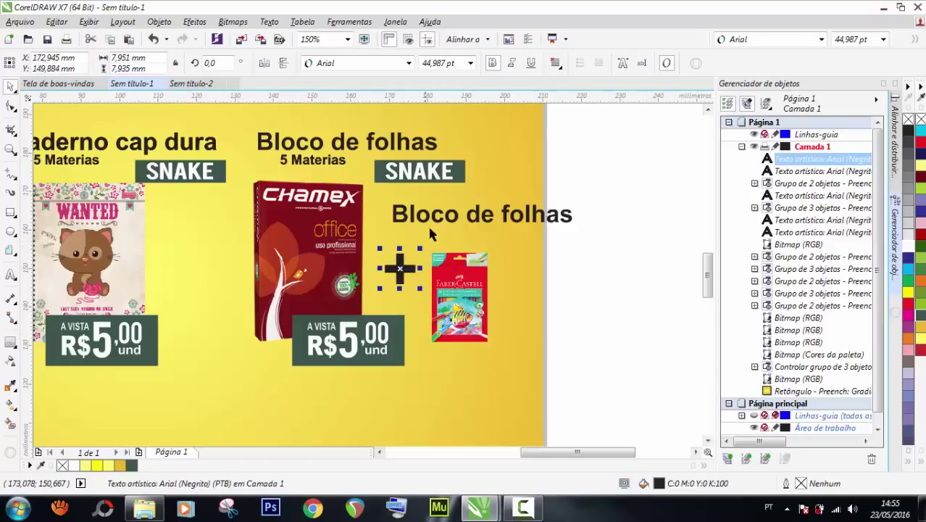
Shrink another heading copy, place it above the pencil box and retype it 'Lapis de cor'.
{"action": "left_click", "coordinate": [431, 219]}
{"action": "left_click_drag", "start_coordinate": [579, 223], "coordinate": [550, 223]}
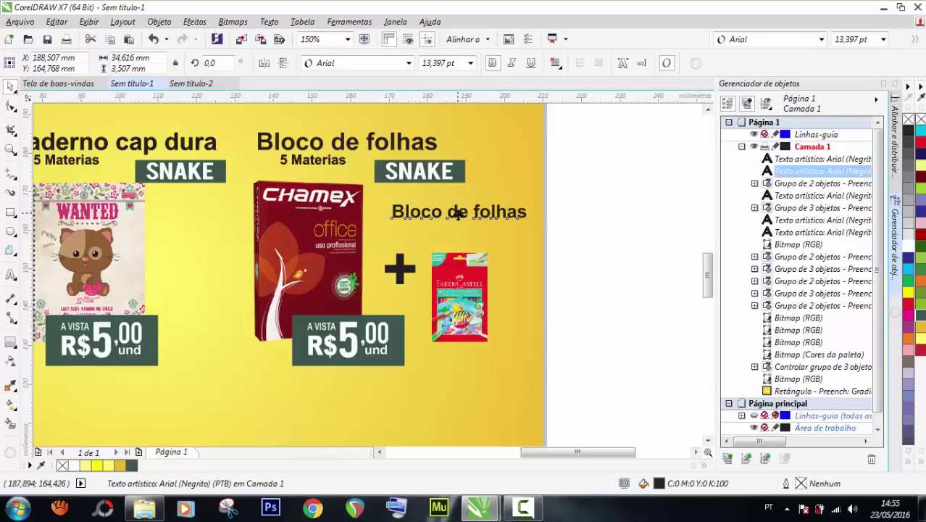
{"action": "left_click_drag", "start_coordinate": [461, 212], "coordinate": [453, 226]}
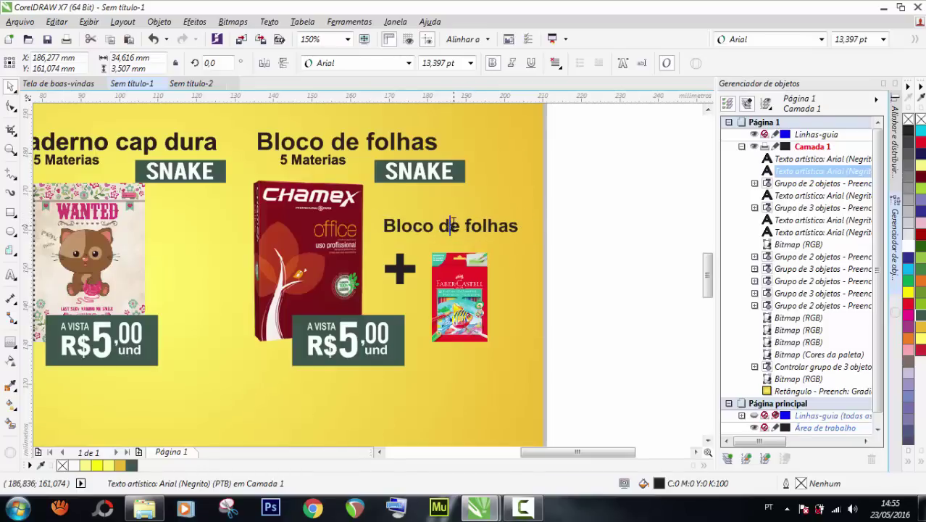
{"action": "triple_click", "coordinate": [454, 224]}
{"action": "type", "text": "La"}
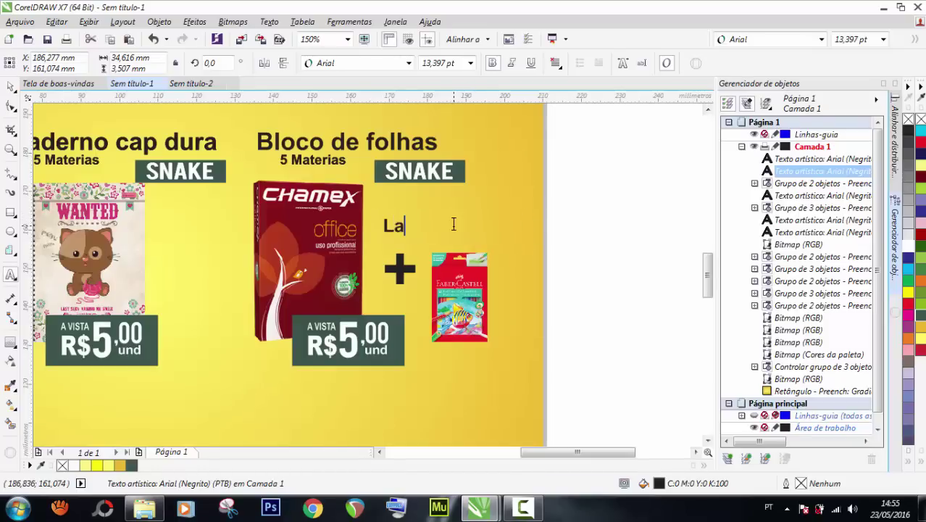
{"action": "type", "text": "pis de cor"}
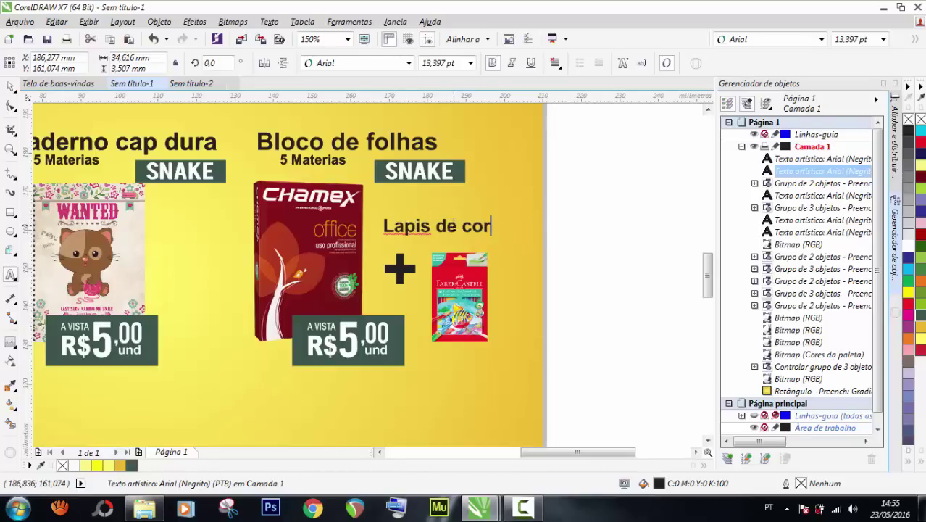
{"action": "key", "text": "ctrl+space"}
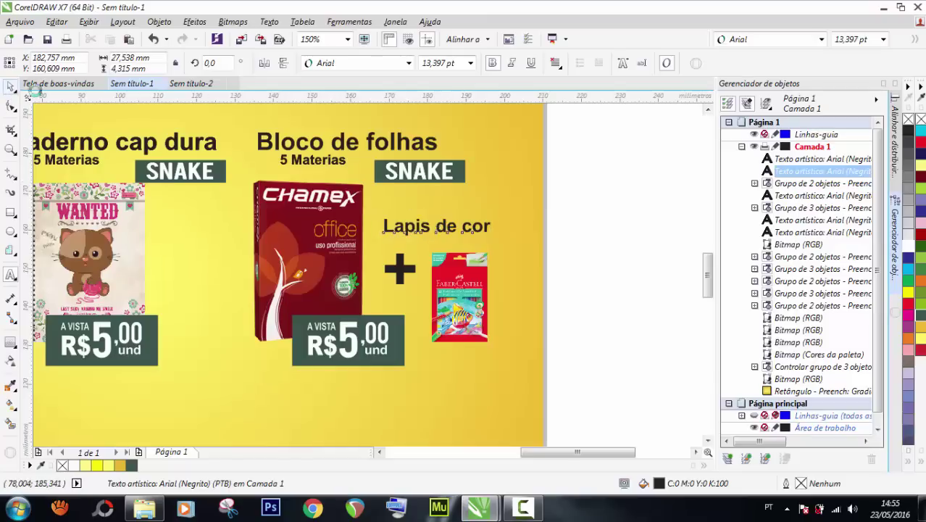
{"action": "key", "text": "Right"}
{"action": "key", "text": "Right"}
{"action": "key", "text": "Right"}
{"action": "key", "text": "Right"}
{"action": "key", "text": "Right"}
{"action": "key", "text": "Right"}
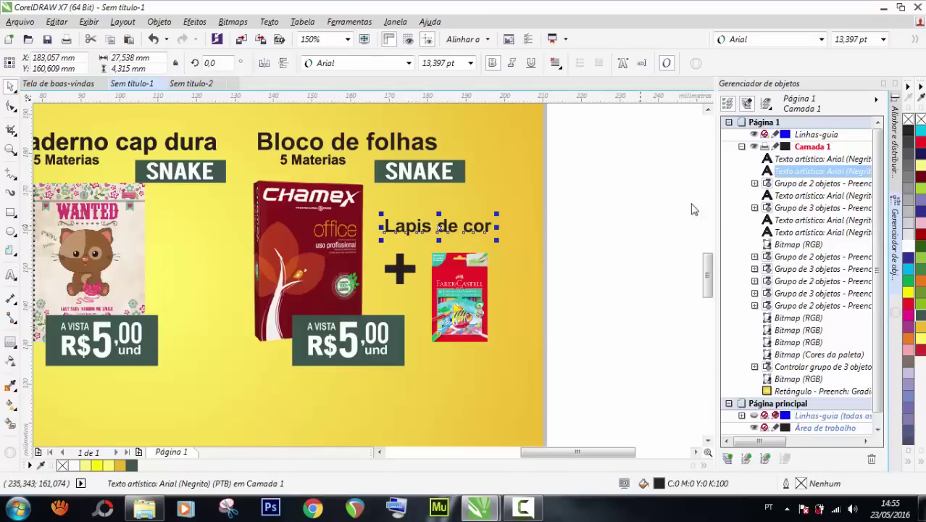
{"action": "left_click", "coordinate": [595, 203]}
{"action": "scroll", "coordinate": [596, 203], "scroll_direction": "down", "scroll_amount": 2}
{"action": "scroll", "coordinate": [596, 207], "scroll_direction": "down", "scroll_amount": 2}
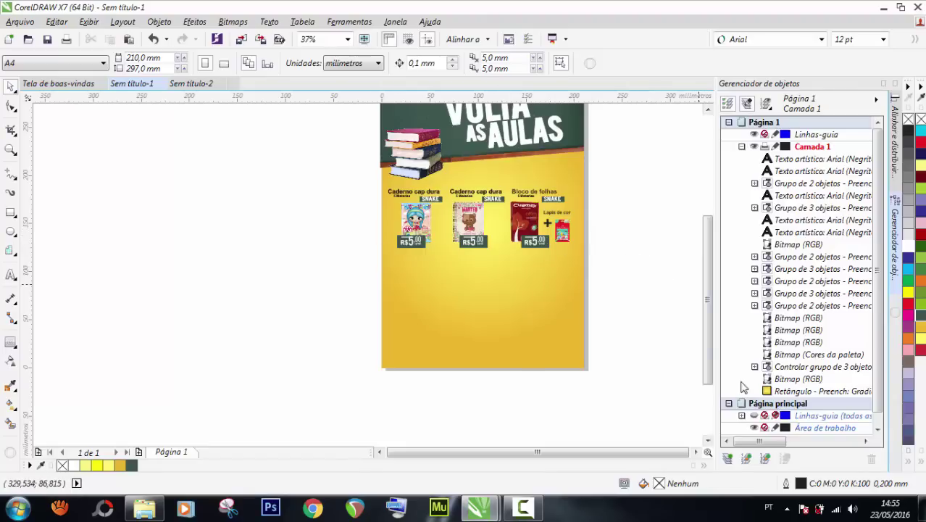
Show the document grid and nudge the first notebook's product block three steps left.
{"action": "left_click", "coordinate": [753, 415]}
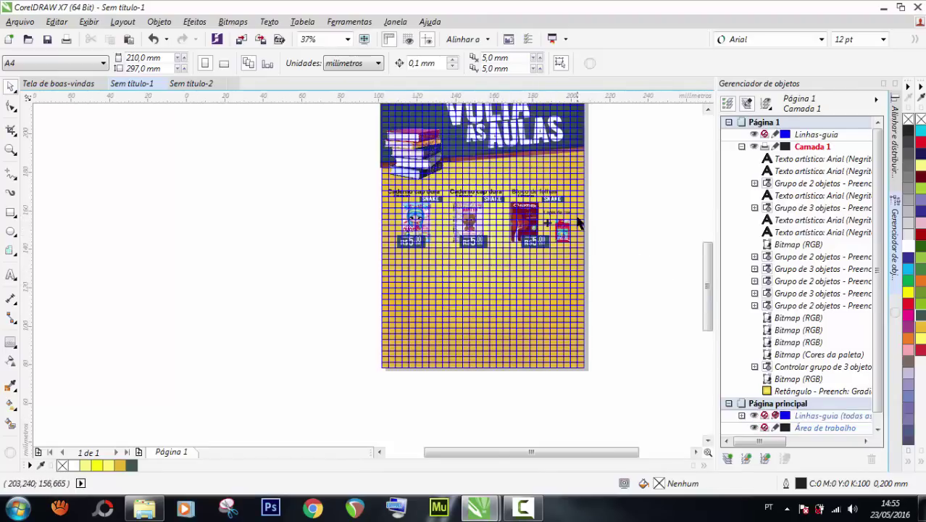
{"action": "scroll", "coordinate": [580, 223], "scroll_direction": "up", "scroll_amount": 2}
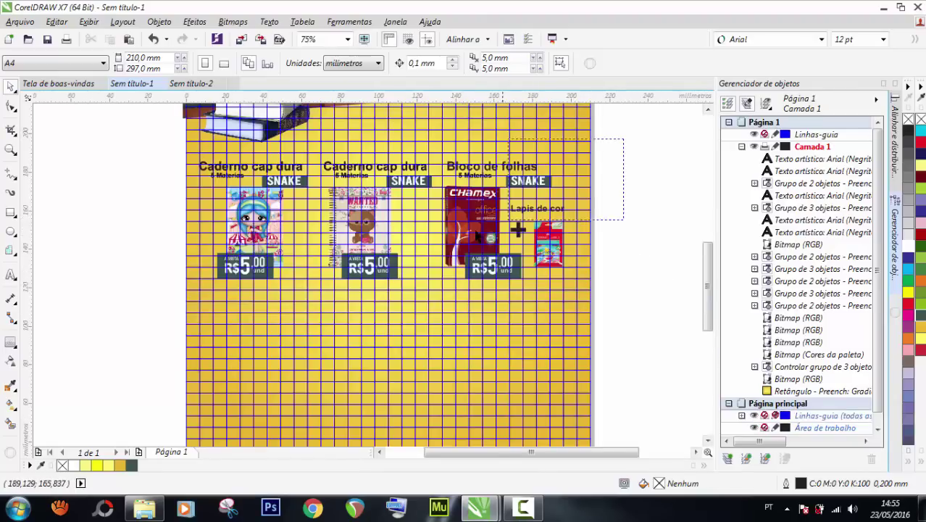
{"action": "left_click_drag", "start_coordinate": [510, 220], "coordinate": [430, 314]}
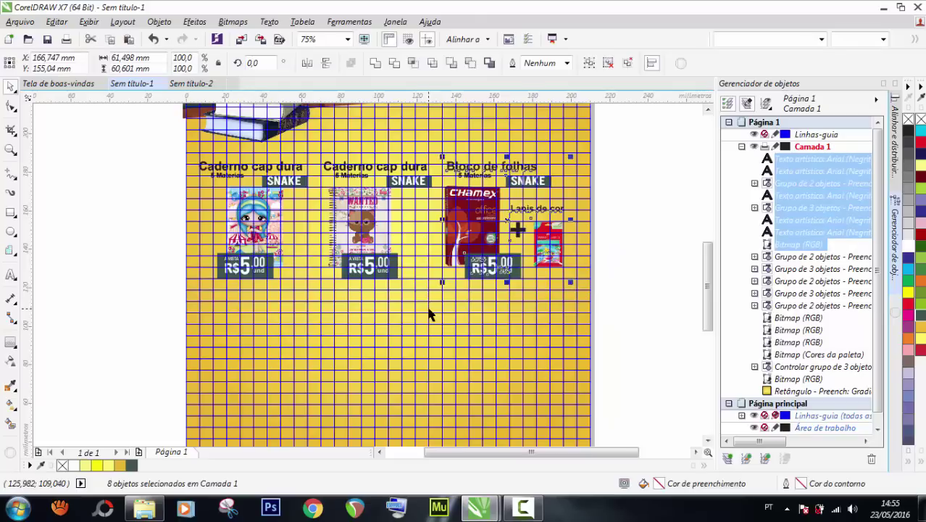
{"action": "left_click_drag", "start_coordinate": [145, 148], "coordinate": [322, 308]}
{"action": "key", "text": "Left"}
{"action": "key", "text": "Left"}
{"action": "key", "text": "Left"}
{"action": "key", "text": "Left"}
{"action": "key", "text": "Left"}
{"action": "key", "text": "Left"}
{"action": "key", "text": "Left"}
{"action": "key", "text": "Left"}
{"action": "key", "text": "Left"}
{"action": "key", "text": "Left"}
{"action": "key", "text": "Left"}
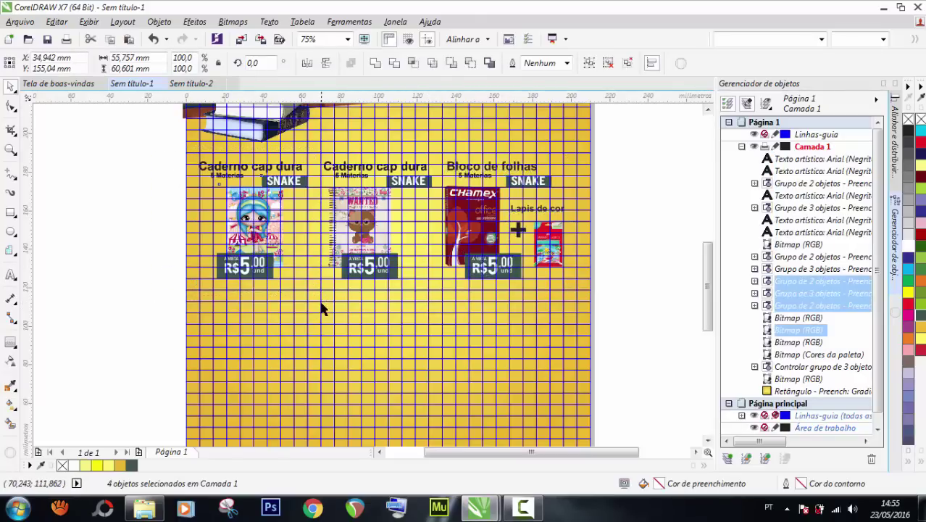
{"action": "key", "text": "Left"}
{"action": "key", "text": "Left"}
{"action": "key", "text": "Left"}
{"action": "key", "text": "Left"}
{"action": "key", "text": "Left"}
{"action": "key", "text": "Left"}
{"action": "key", "text": "Left"}
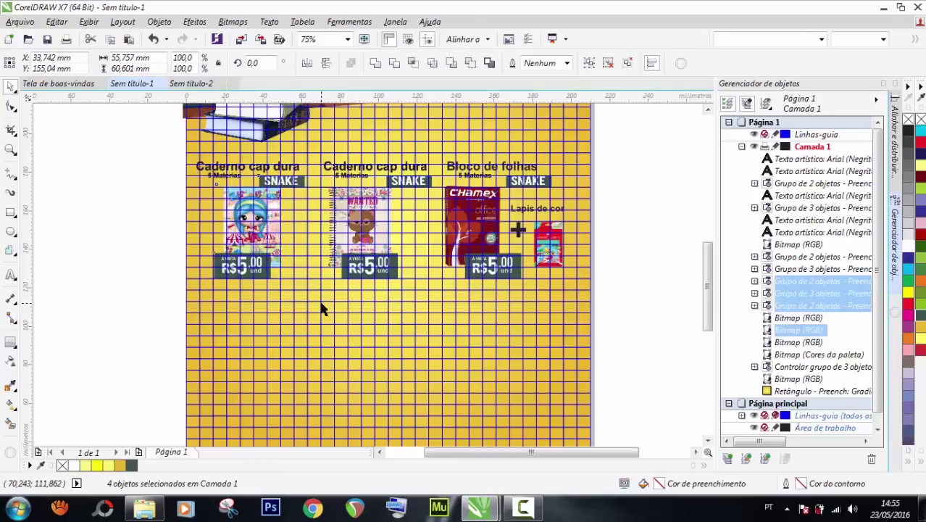
{"action": "key", "text": "Left"}
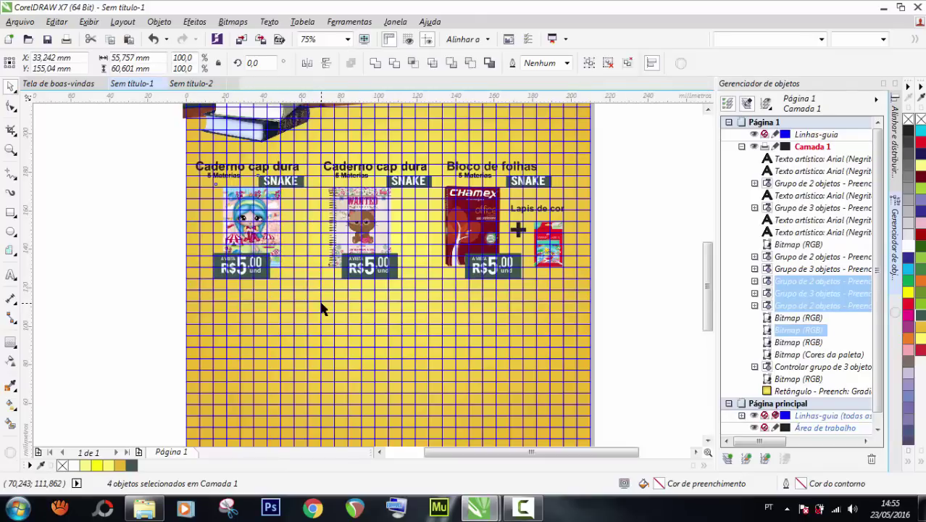
Ungroup the first notebook's heading and delete its overlapping duplicate texts.
{"action": "left_click", "coordinate": [116, 145]}
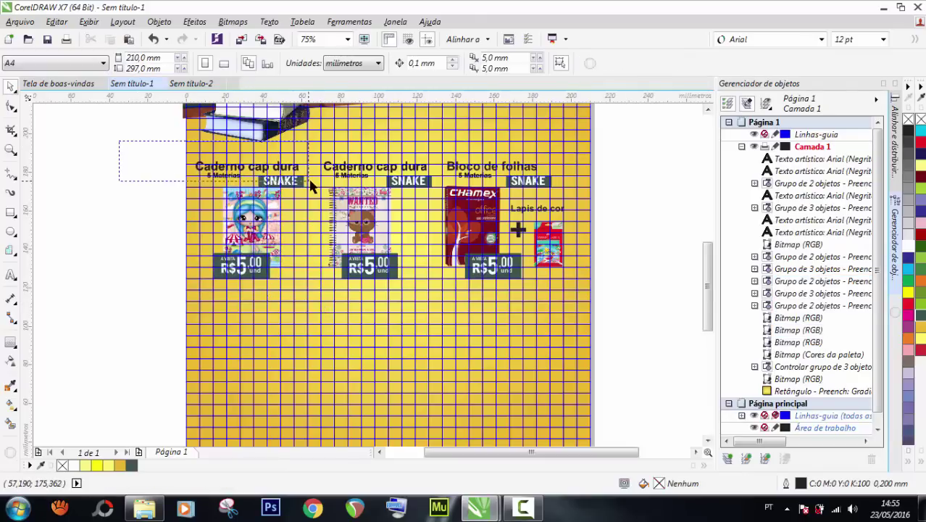
{"action": "left_click", "coordinate": [292, 176]}
{"action": "scroll", "coordinate": [292, 176], "scroll_direction": "up", "scroll_amount": 1}
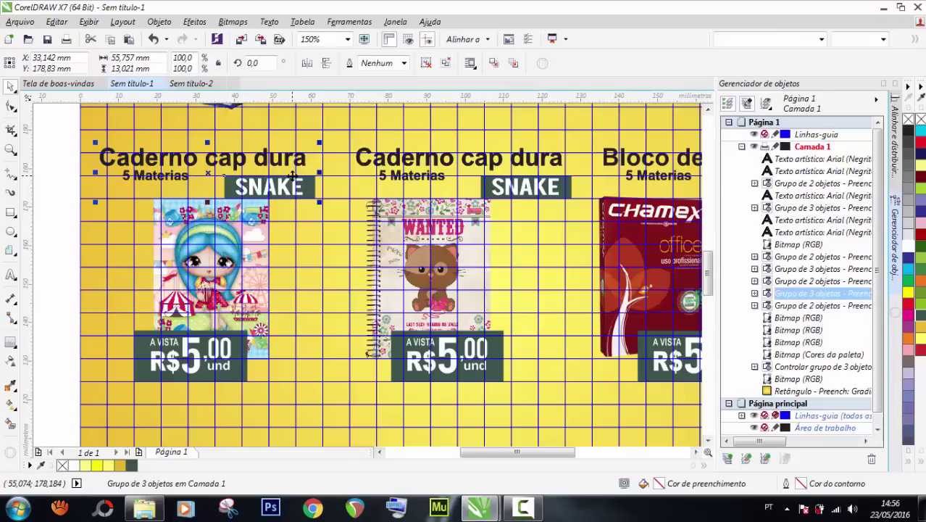
{"action": "key", "text": "ctrl+u"}
{"action": "left_click", "coordinate": [59, 146]}
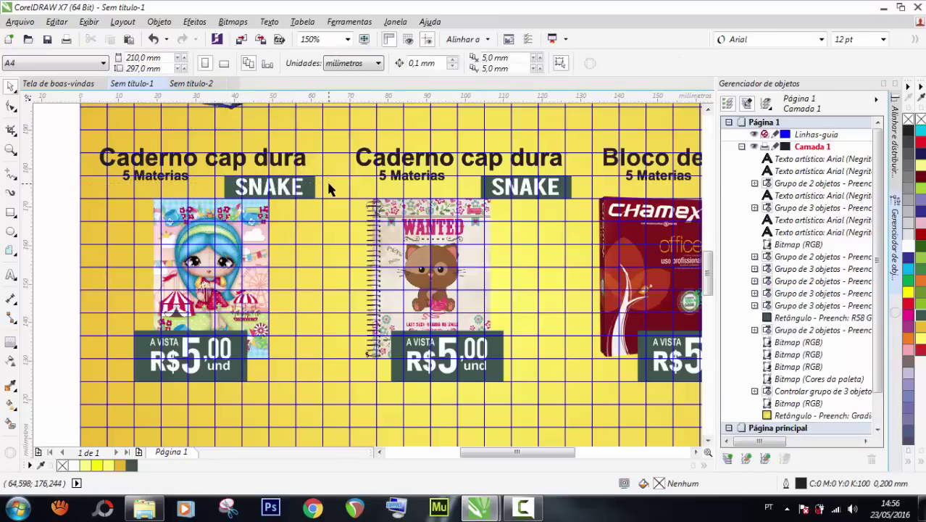
{"action": "left_click", "coordinate": [281, 165]}
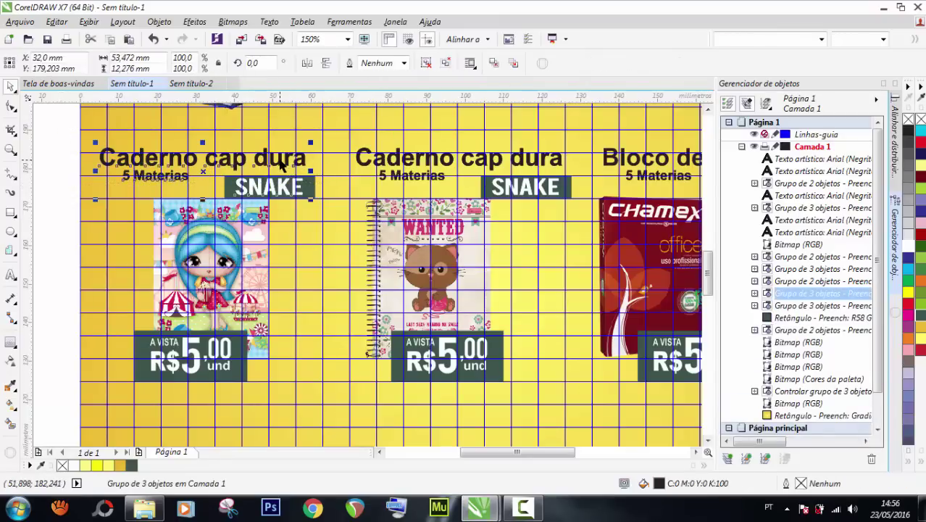
{"action": "key", "text": "ctrl+u"}
{"action": "left_click_drag", "start_coordinate": [43, 123], "coordinate": [294, 160]}
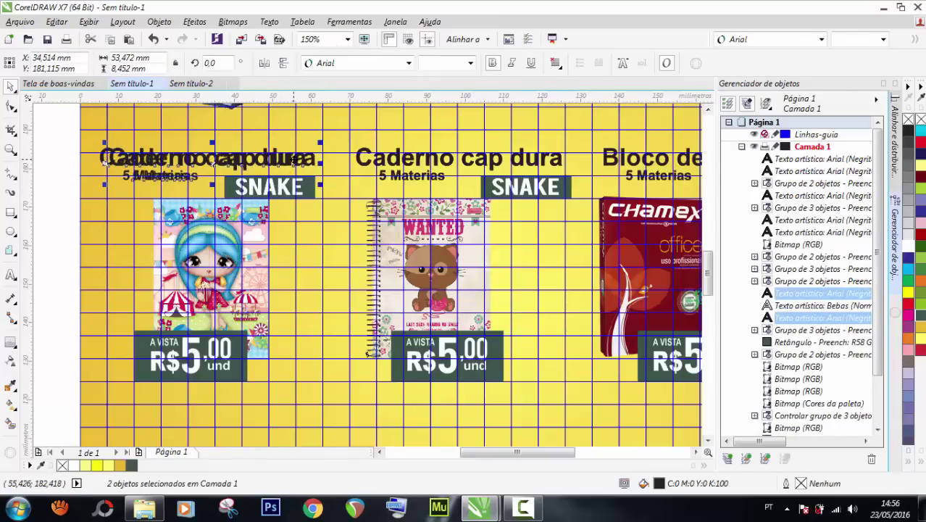
{"action": "key", "text": "Delete"}
Ungroup the remaining heading and nudge the Caderno cap dura and 5 Materias texts right.
{"action": "left_click_drag", "start_coordinate": [59, 124], "coordinate": [326, 193]}
{"action": "left_click", "coordinate": [212, 165]}
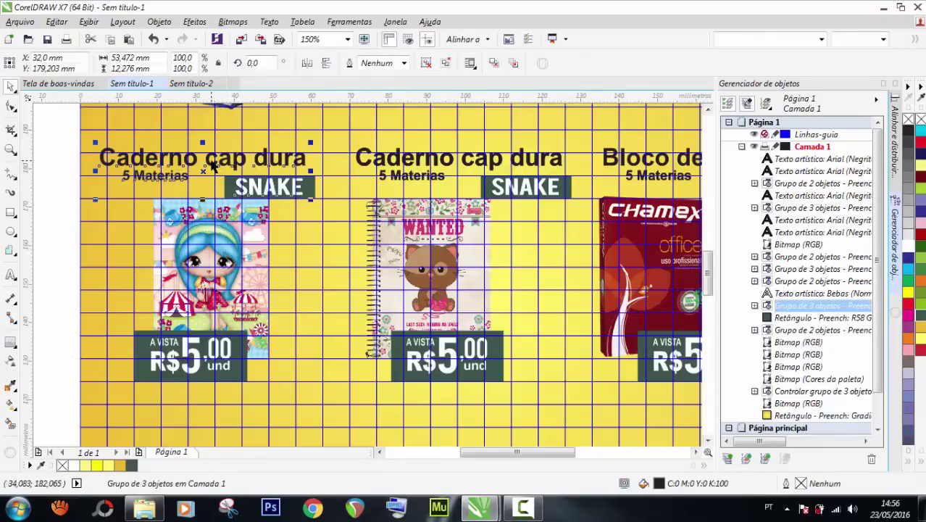
{"action": "key", "text": "ctrl+u"}
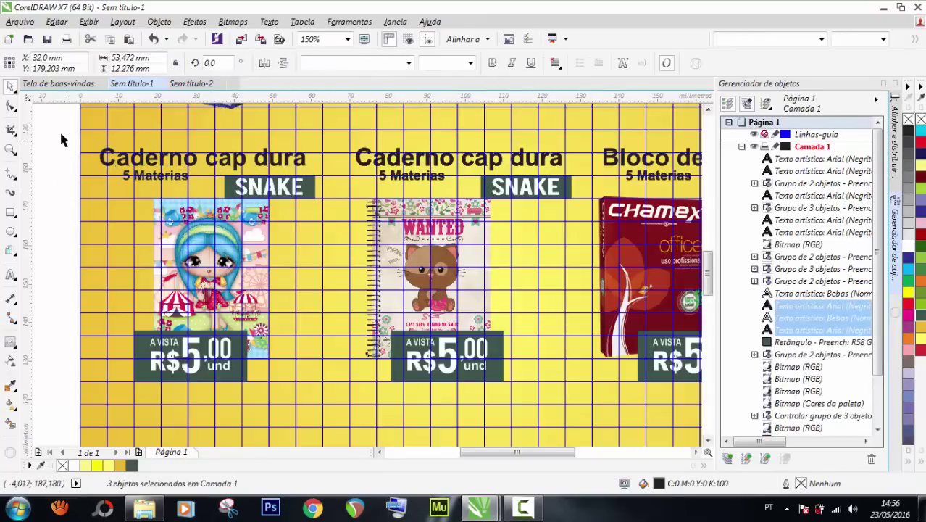
{"action": "left_click_drag", "start_coordinate": [59, 131], "coordinate": [302, 158]}
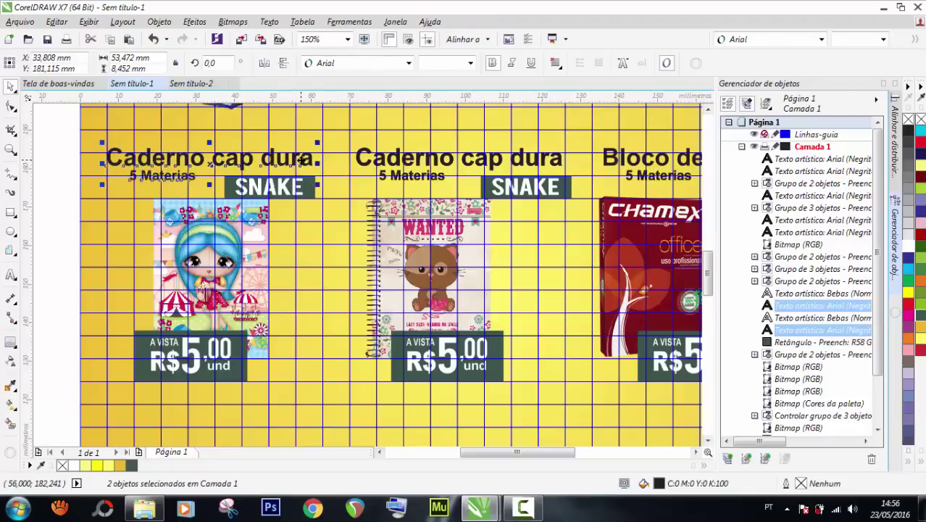
{"action": "key", "text": "Right"}
{"action": "key", "text": "Right"}
{"action": "key", "text": "Right"}
{"action": "key", "text": "Right"}
{"action": "key", "text": "Right"}
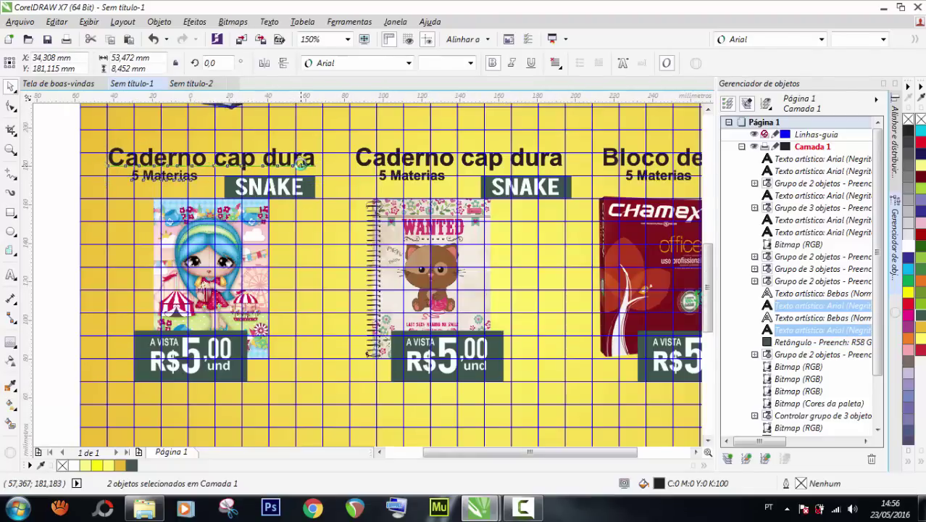
{"action": "scroll", "coordinate": [289, 158], "scroll_direction": "down", "scroll_amount": 2}
Group the five title, subtitle and SNAKE objects, and group the two price tag objects.
{"action": "left_click_drag", "start_coordinate": [121, 144], "coordinate": [325, 198]}
{"action": "scroll", "coordinate": [301, 163], "scroll_direction": "up", "scroll_amount": 2}
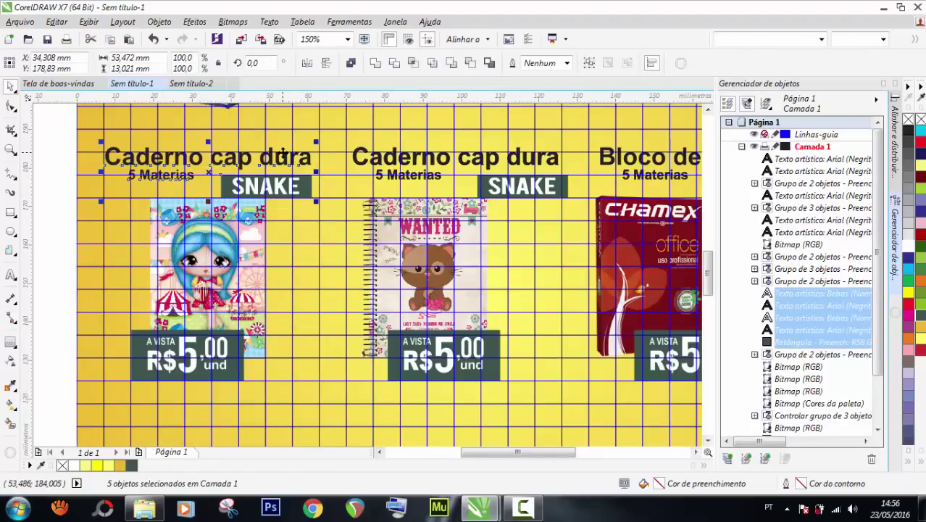
{"action": "key", "text": "ctrl+g"}
{"action": "left_click_drag", "start_coordinate": [57, 294], "coordinate": [320, 398]}
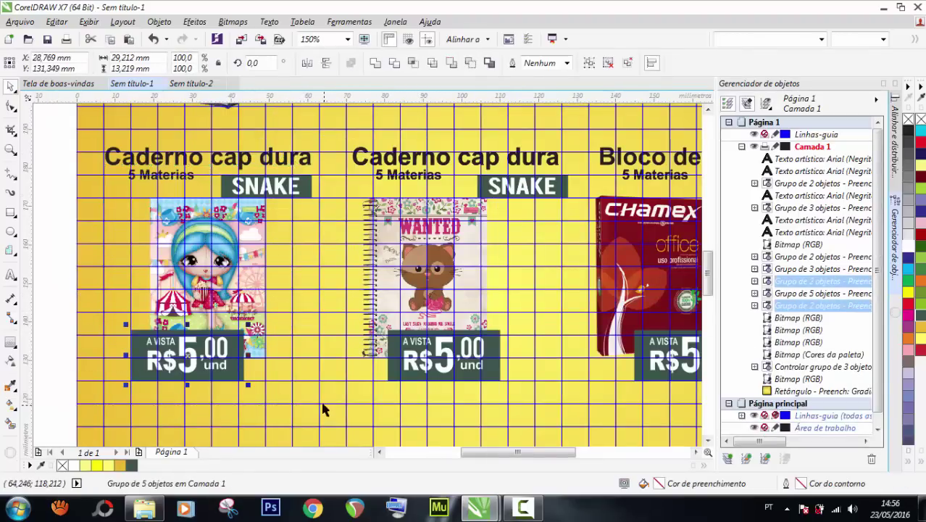
{"action": "key", "text": "ctrl+g"}
{"action": "scroll", "coordinate": [248, 326], "scroll_direction": "down", "scroll_amount": 2}
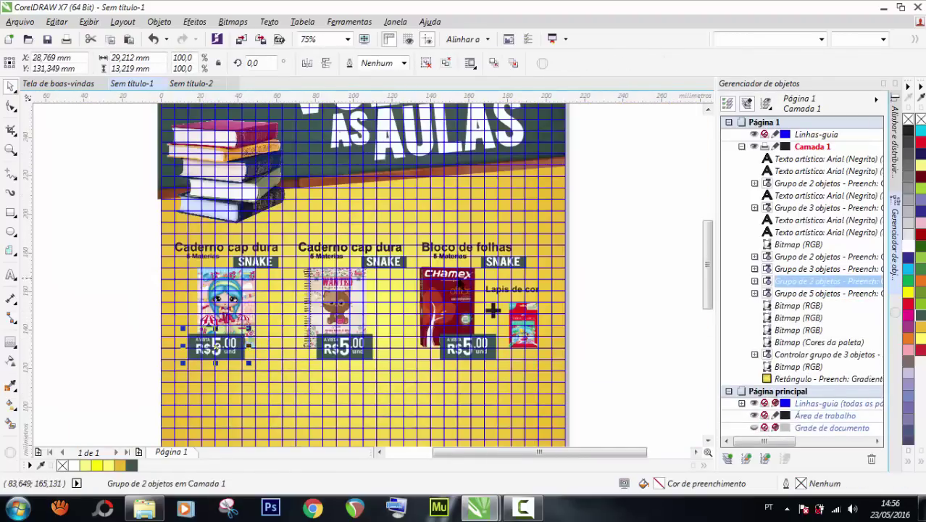
Toggle the document grid on the flyer page while zooming around to review the layout.
{"action": "left_click", "coordinate": [618, 250]}
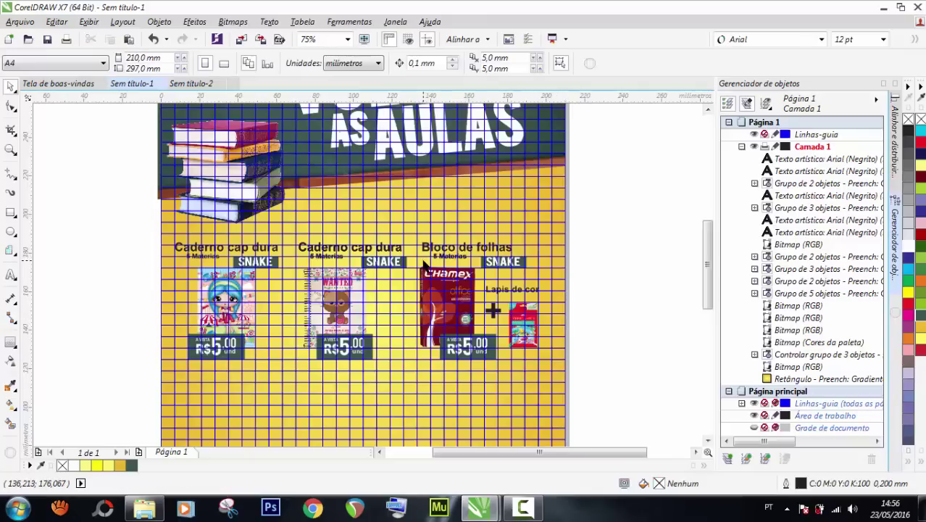
{"action": "scroll", "coordinate": [425, 265], "scroll_direction": "down", "scroll_amount": 1}
{"action": "scroll", "coordinate": [404, 318], "scroll_direction": "up", "scroll_amount": 1}
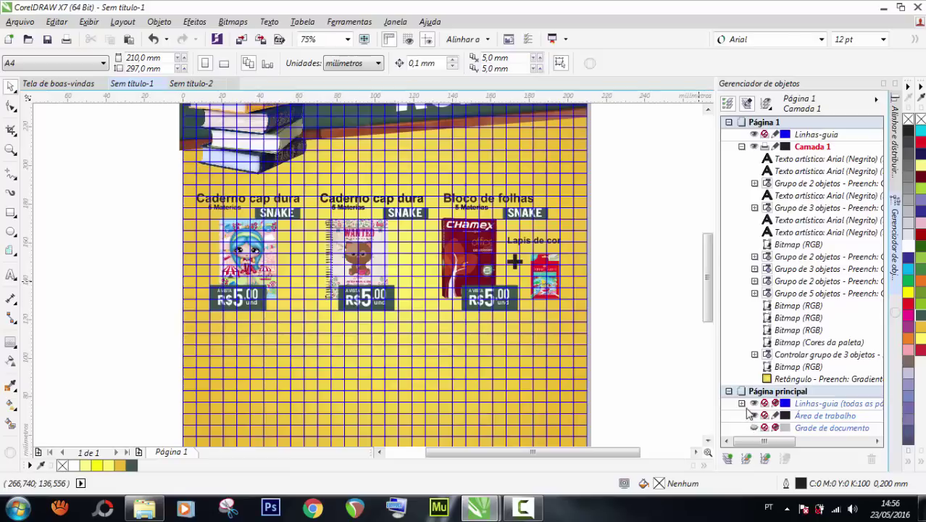
{"action": "left_click", "coordinate": [754, 406]}
{"action": "scroll", "coordinate": [450, 246], "scroll_direction": "down", "scroll_amount": 1}
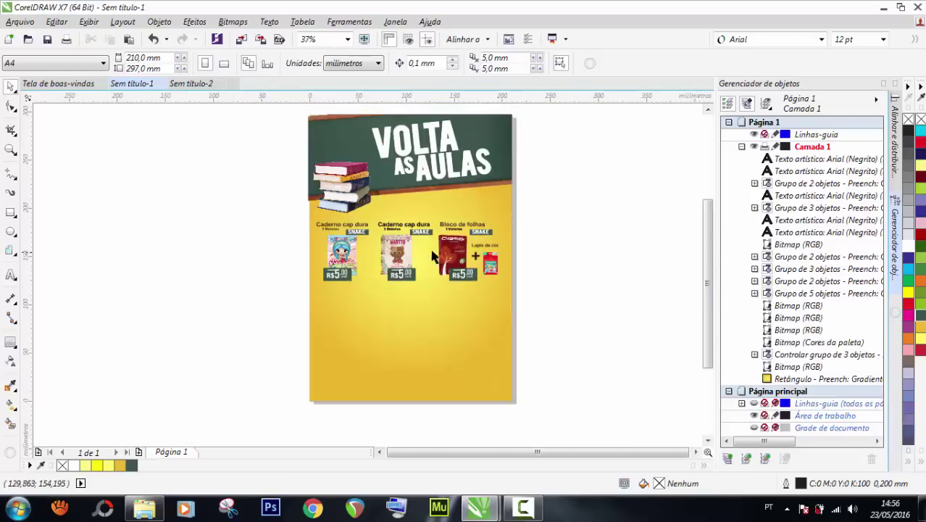
{"action": "scroll", "coordinate": [455, 186], "scroll_direction": "up", "scroll_amount": 1}
{"action": "scroll", "coordinate": [449, 208], "scroll_direction": "down", "scroll_amount": 2}
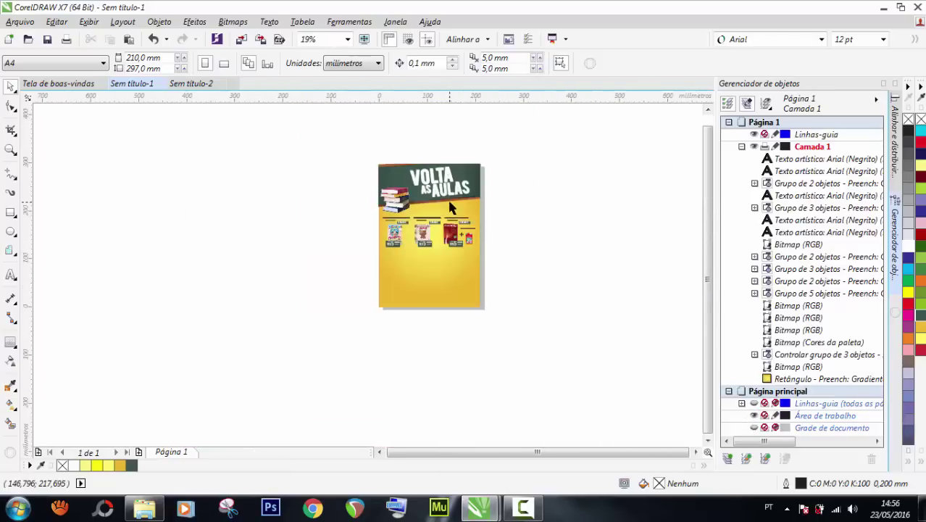
{"action": "scroll", "coordinate": [404, 230], "scroll_direction": "up", "scroll_amount": 1}
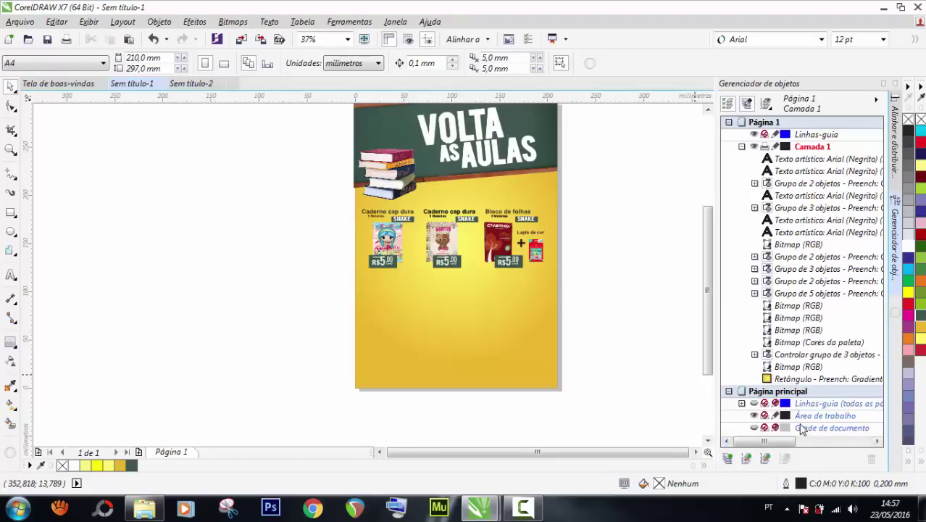
Show the document grid and draw a rectangle from the page's right edge below the chalkboard header.
{"action": "left_click", "coordinate": [754, 407]}
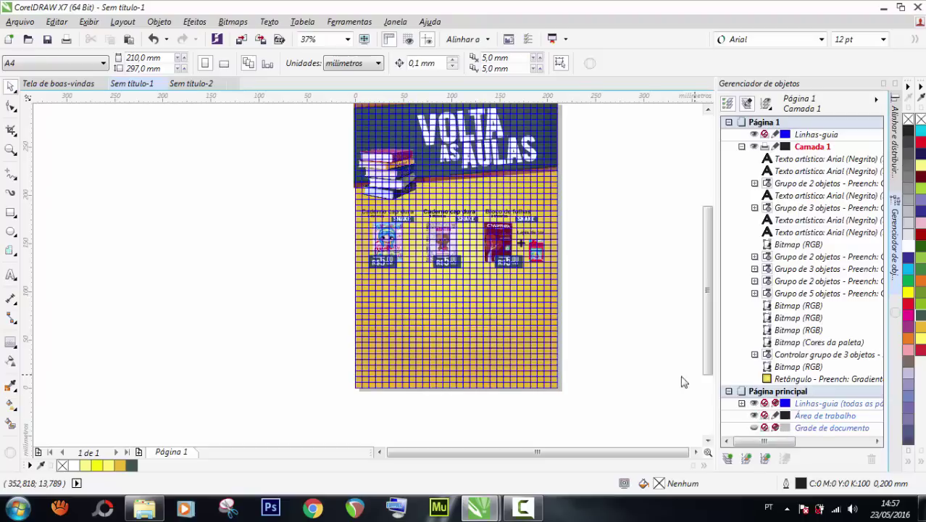
{"action": "scroll", "coordinate": [518, 152], "scroll_direction": "up", "scroll_amount": 2}
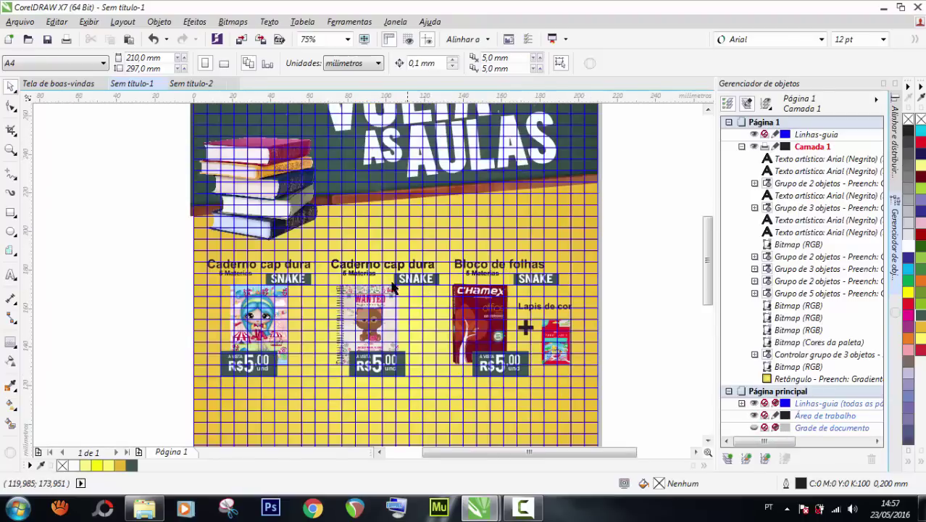
{"action": "left_click", "coordinate": [11, 213]}
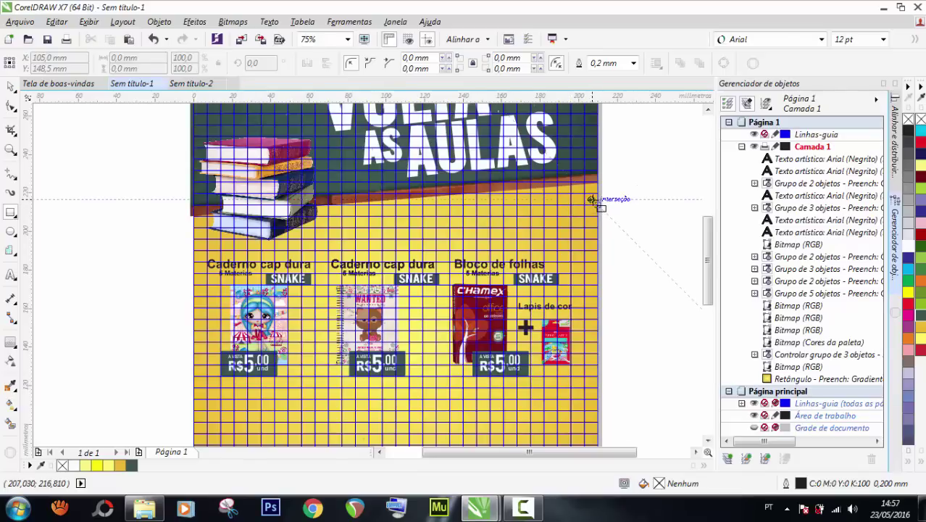
{"action": "left_click_drag", "start_coordinate": [545, 213], "coordinate": [450, 250]}
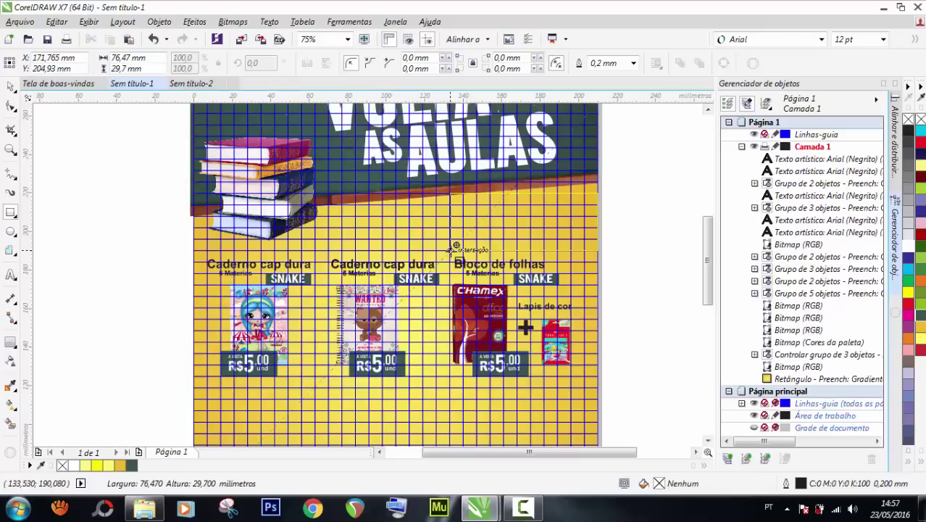
{"action": "left_click_drag", "start_coordinate": [450, 250], "coordinate": [451, 250]}
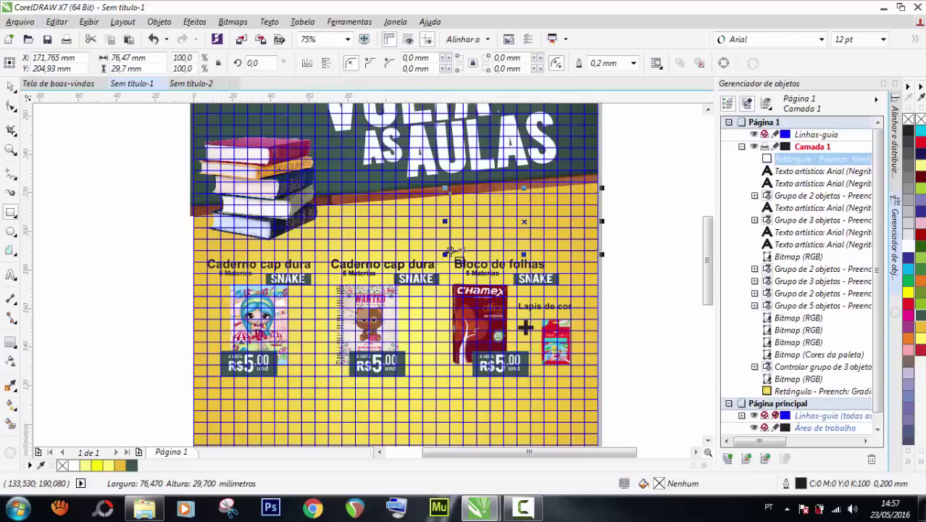
Lower the rectangle's top edge, fill it dark green (#3A554C) and remove its outline.
{"action": "left_click", "coordinate": [11, 86]}
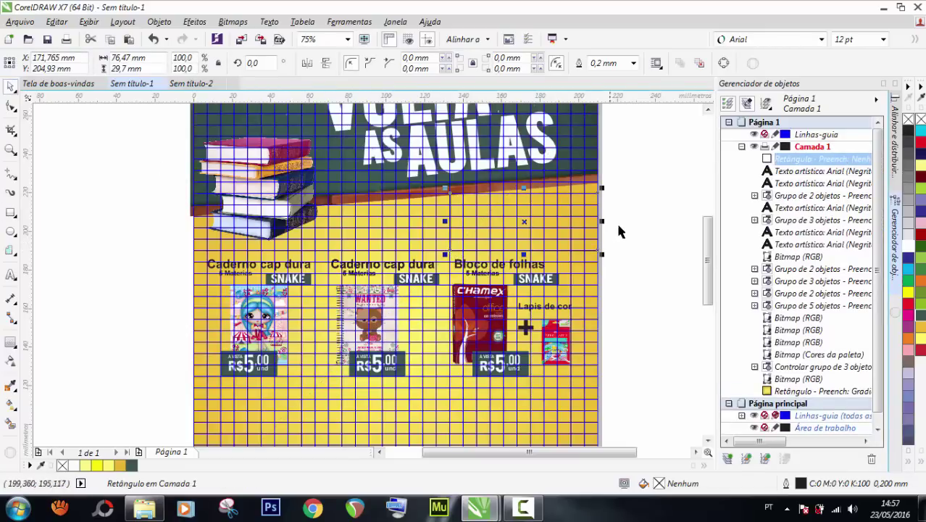
{"action": "scroll", "coordinate": [572, 196], "scroll_direction": "up", "scroll_amount": 2}
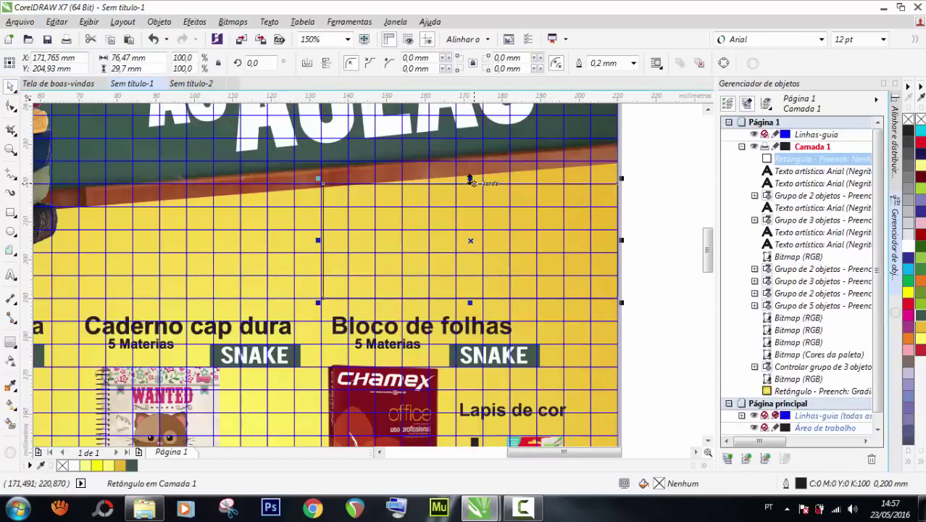
{"action": "left_click_drag", "start_coordinate": [470, 184], "coordinate": [470, 191]}
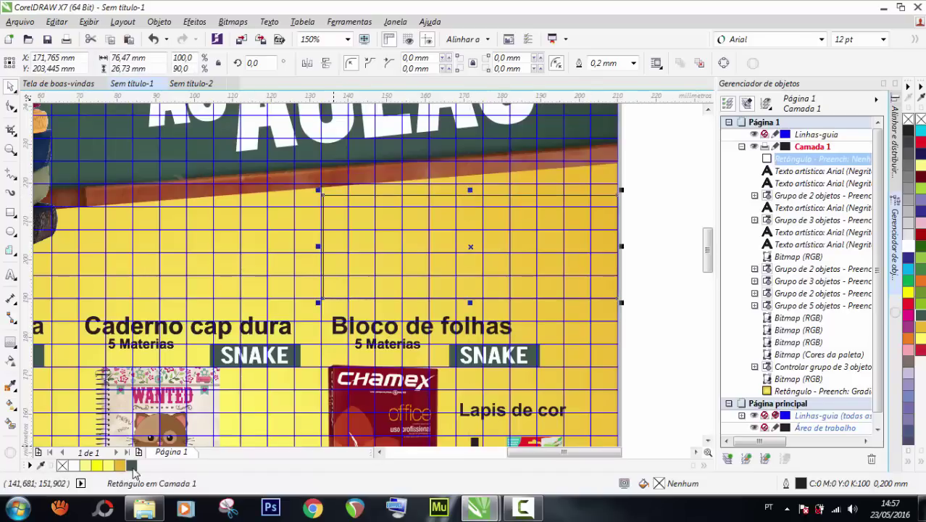
{"action": "left_click", "coordinate": [131, 465]}
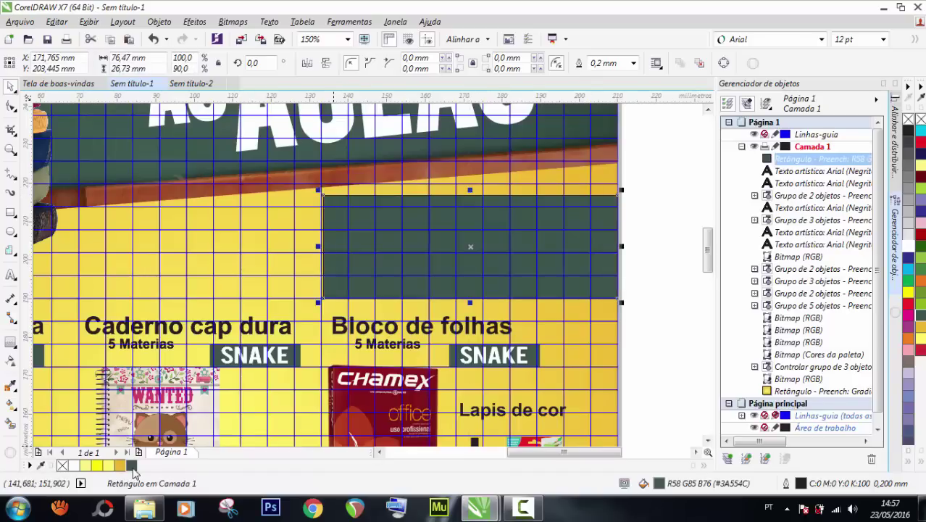
{"action": "right_click", "coordinate": [63, 466]}
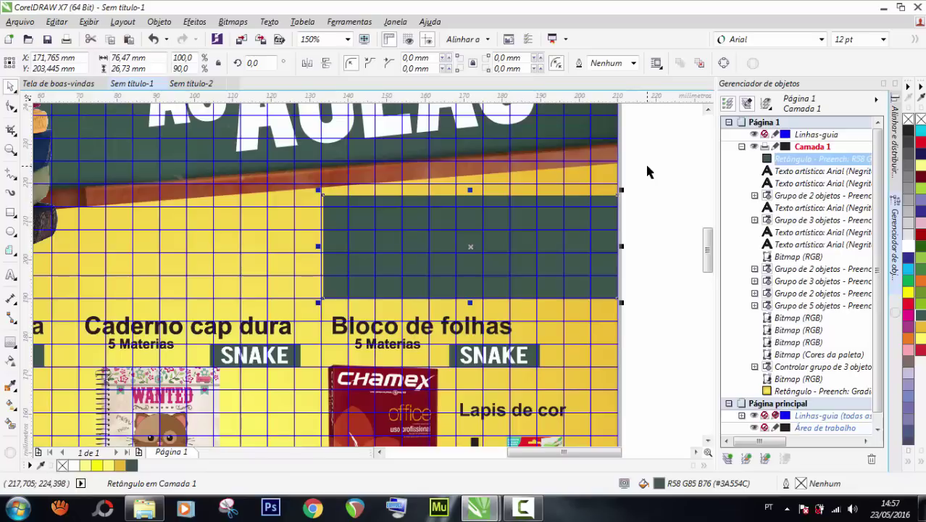
Extend the green rectangle's left edge slightly and reselect it.
{"action": "scroll", "coordinate": [303, 233], "scroll_direction": "up", "scroll_amount": 2}
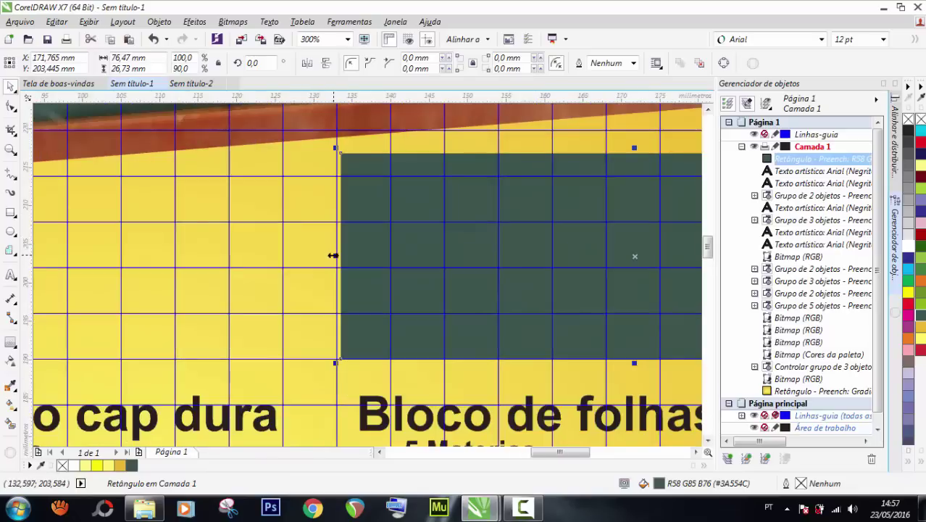
{"action": "left_click_drag", "start_coordinate": [332, 255], "coordinate": [328, 255]}
{"action": "scroll", "coordinate": [345, 255], "scroll_direction": "down", "scroll_amount": 4}
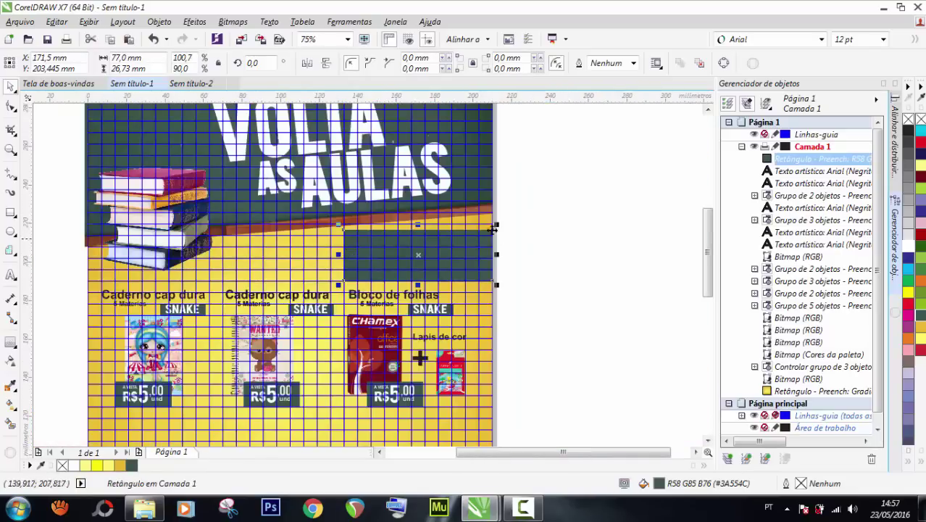
{"action": "key", "text": "Escape"}
{"action": "scroll", "coordinate": [385, 239], "scroll_direction": "up", "scroll_amount": 2}
{"action": "scroll", "coordinate": [385, 239], "scroll_direction": "down", "scroll_amount": 2}
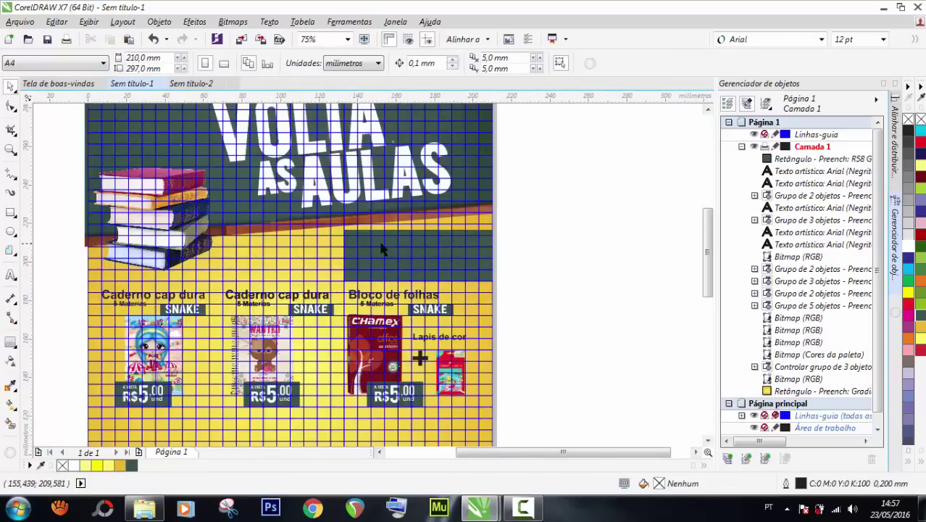
{"action": "scroll", "coordinate": [382, 249], "scroll_direction": "up", "scroll_amount": 2}
{"action": "left_click", "coordinate": [398, 258]}
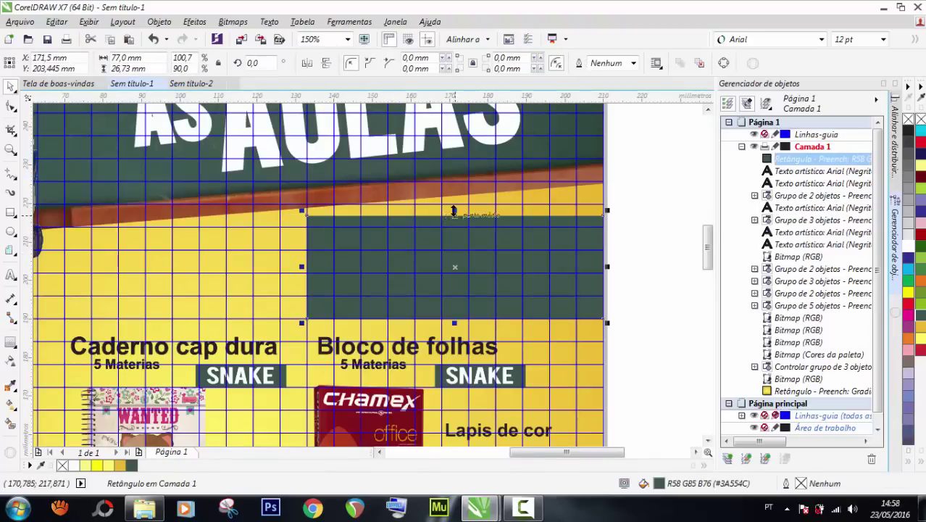
Copy a thin strip along the green rectangle's bottom, colour it dark red (#CE2930), and hide the grid.
{"action": "left_click_drag", "start_coordinate": [455, 211], "coordinate": [450, 290]}
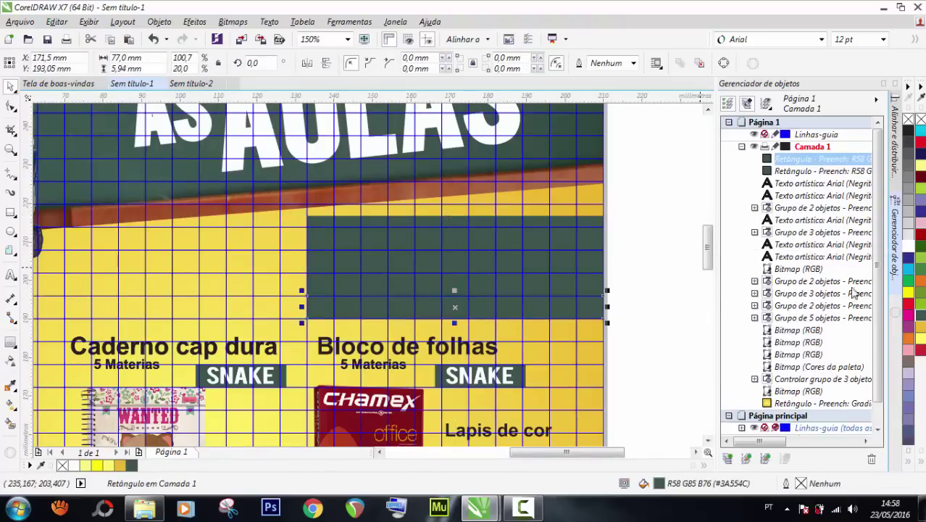
{"action": "left_click", "coordinate": [908, 305]}
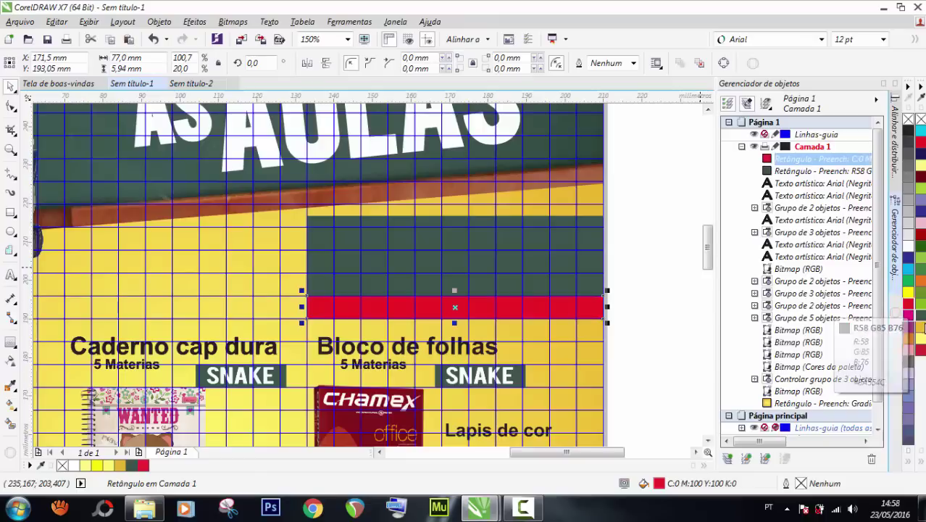
{"action": "left_click", "coordinate": [921, 353]}
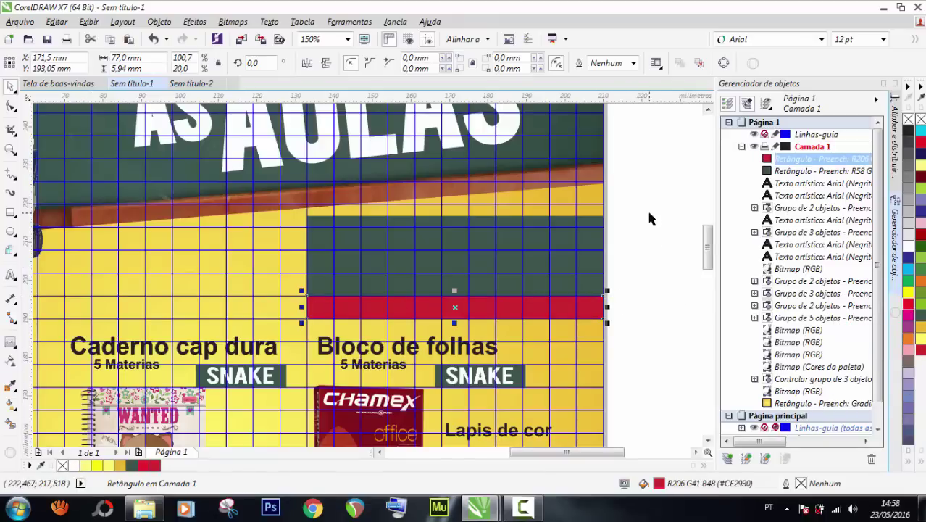
{"action": "left_click", "coordinate": [350, 227]}
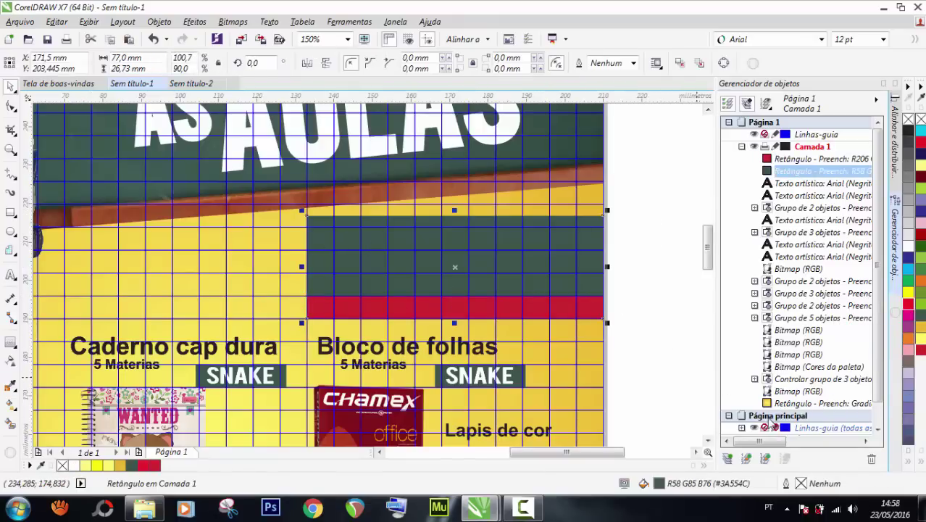
{"action": "left_click", "coordinate": [755, 427]}
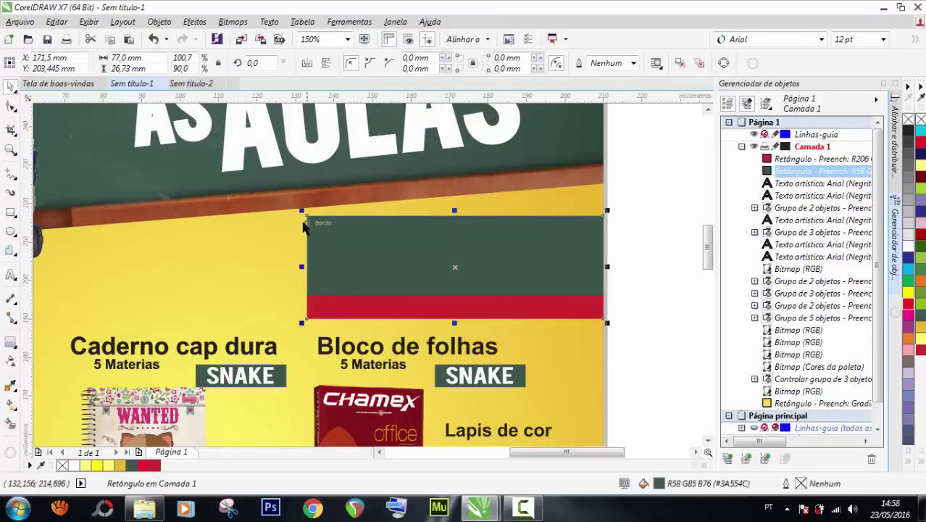
Drag the green rectangle's top-left corner node inward to round that corner into a tab shape.
{"action": "left_click", "coordinate": [11, 108]}
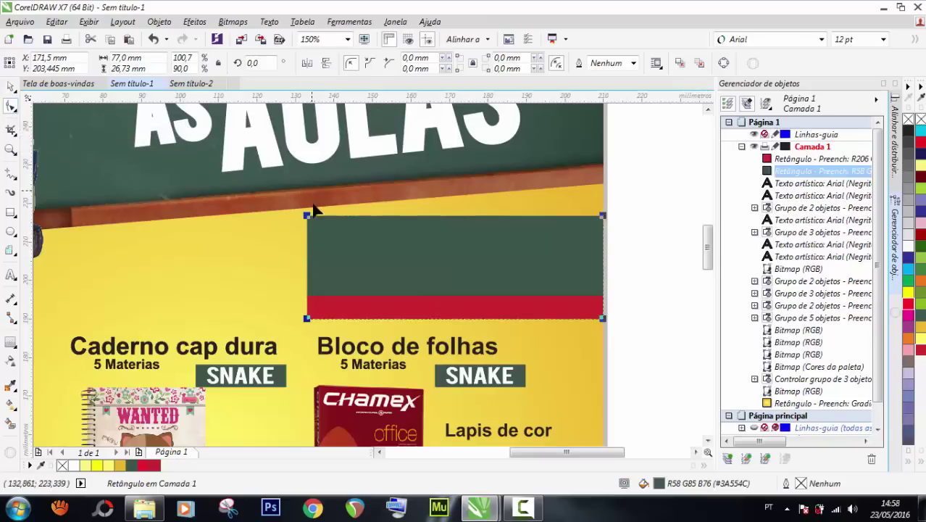
{"action": "left_click_drag", "start_coordinate": [308, 218], "coordinate": [346, 261]}
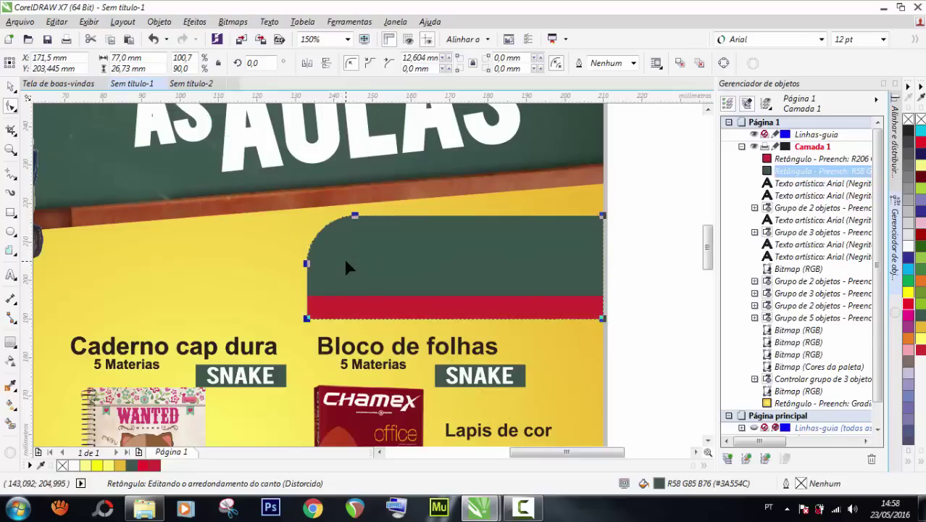
{"action": "left_click", "coordinate": [11, 86]}
{"action": "left_click", "coordinate": [636, 215]}
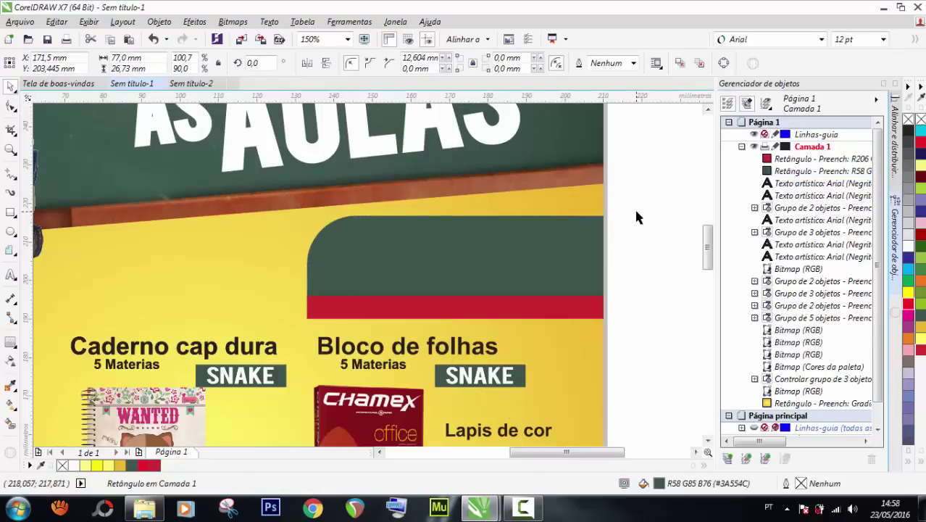
{"action": "scroll", "coordinate": [534, 182], "scroll_direction": "down", "scroll_amount": 2}
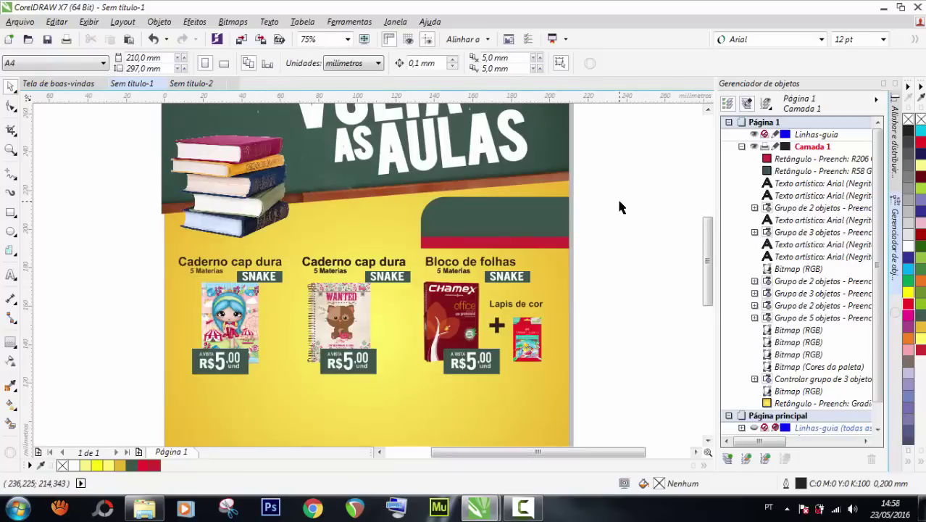
Create a '12 x' text object beside the page and set it in Arial Black.
{"action": "left_click", "coordinate": [11, 275]}
{"action": "left_click", "coordinate": [81, 236]}
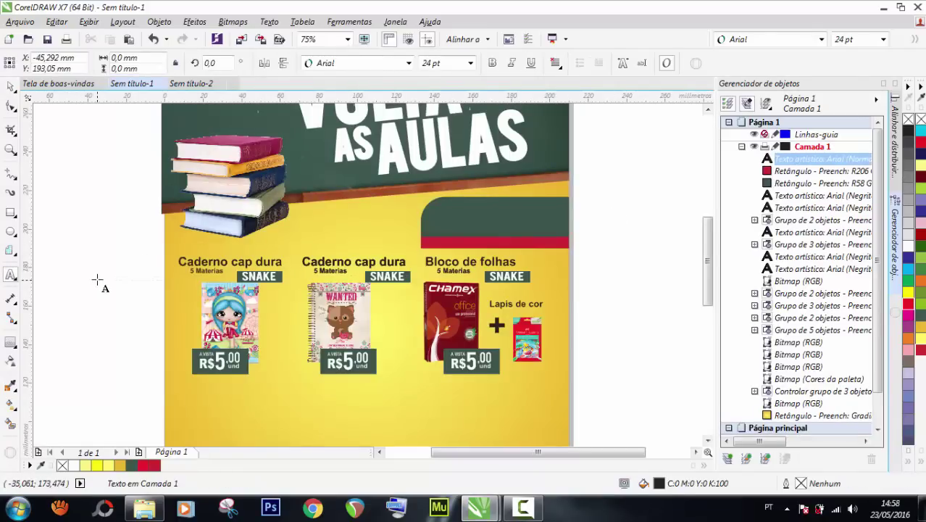
{"action": "type", "text": "12 x"}
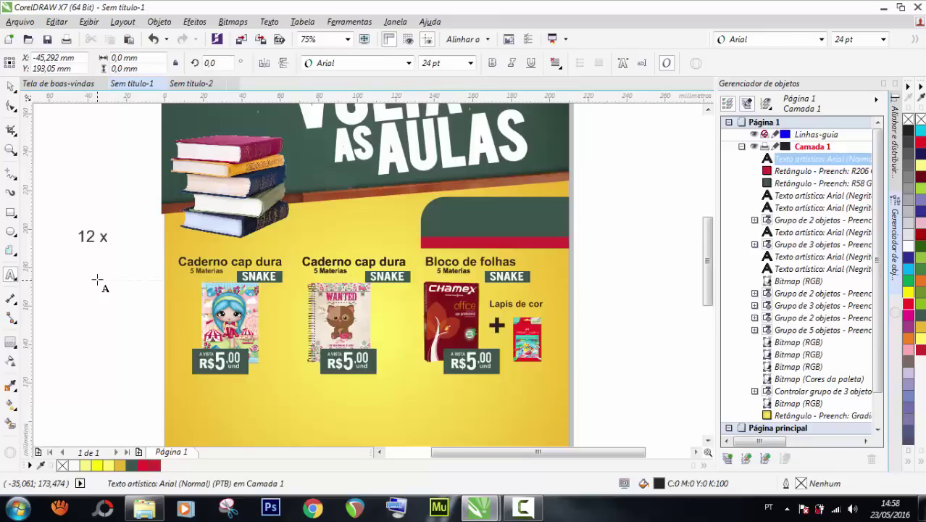
{"action": "key", "text": "ctrl+space"}
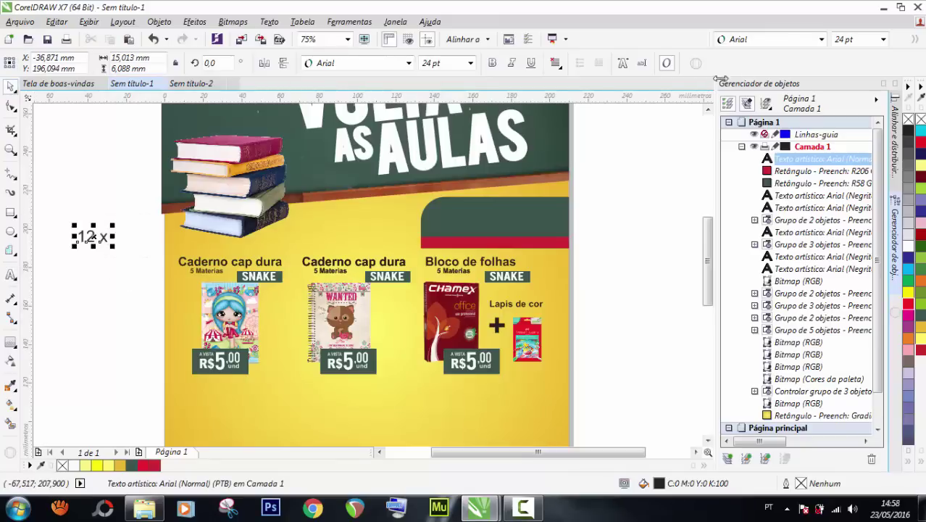
{"action": "left_click", "coordinate": [883, 40]}
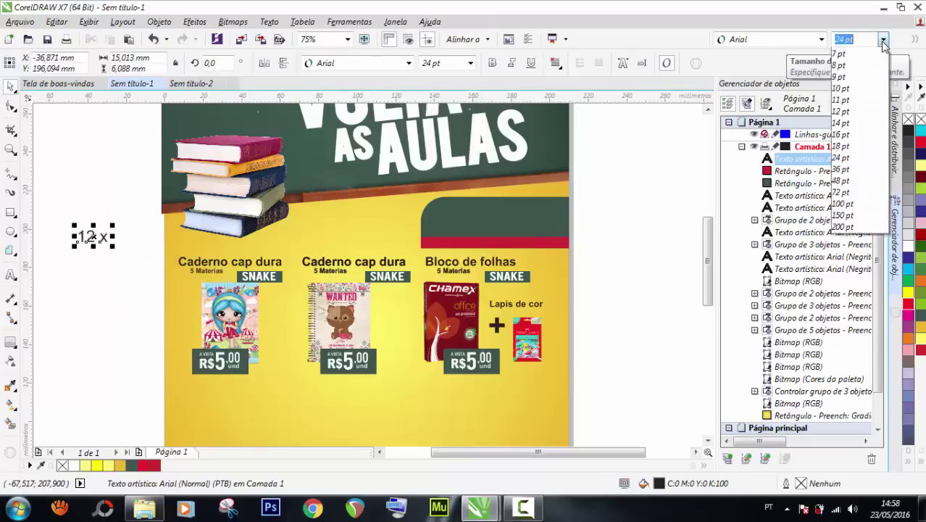
{"action": "left_click", "coordinate": [884, 40]}
{"action": "left_click", "coordinate": [822, 40]}
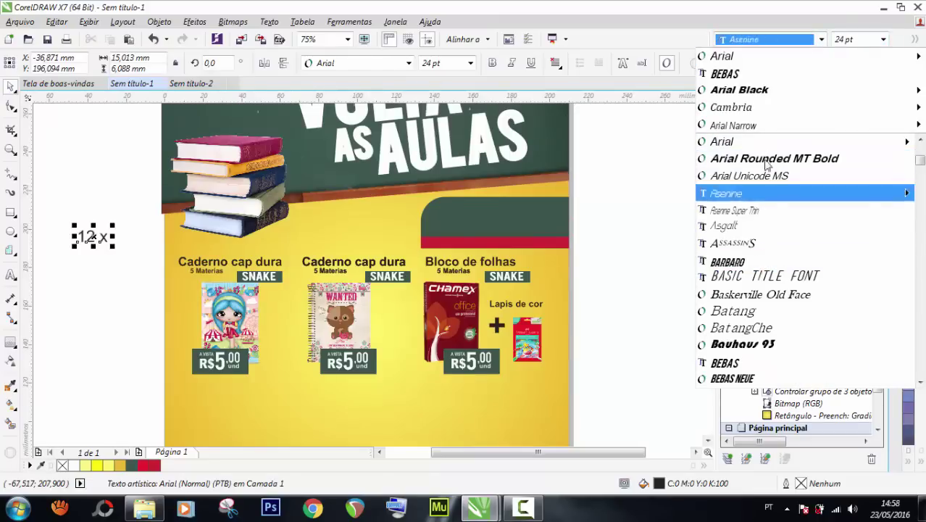
{"action": "mouse_move", "coordinate": [734, 126]}
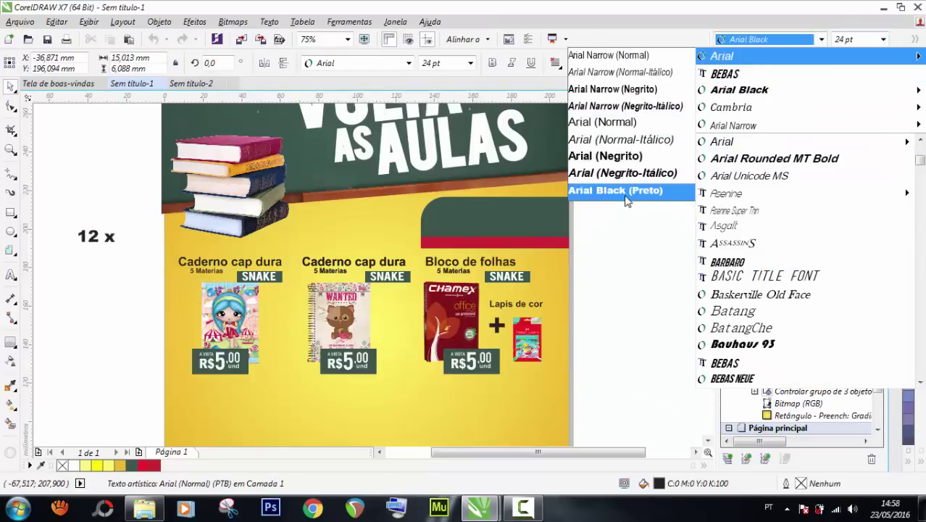
{"action": "left_click", "coordinate": [627, 196]}
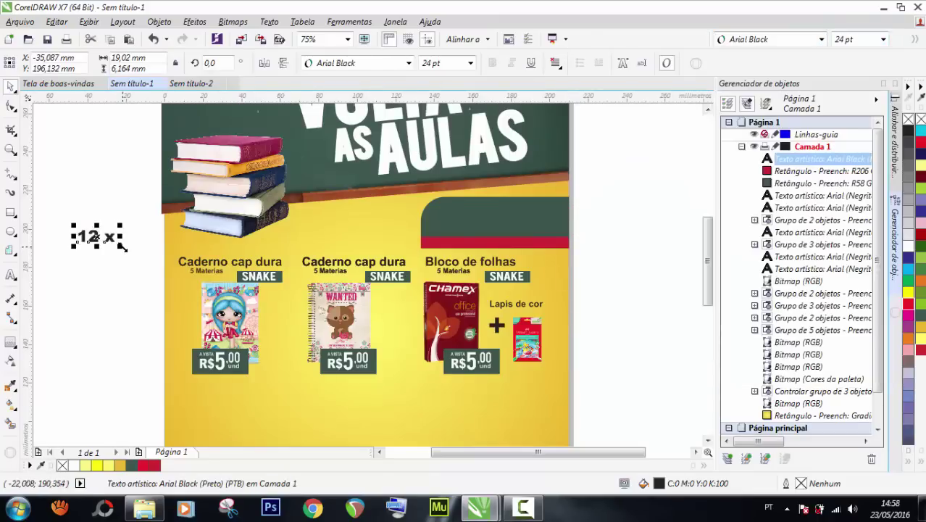
Enlarge the 12 x text, place it on the green box and make it white.
{"action": "left_click_drag", "start_coordinate": [122, 250], "coordinate": [161, 284]}
{"action": "left_click_drag", "start_coordinate": [128, 244], "coordinate": [478, 215]}
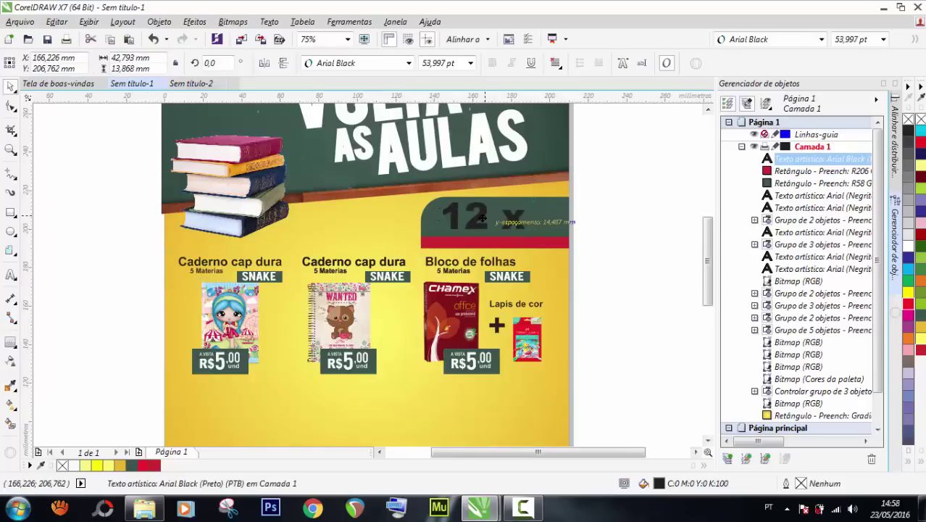
{"action": "left_click", "coordinate": [76, 465]}
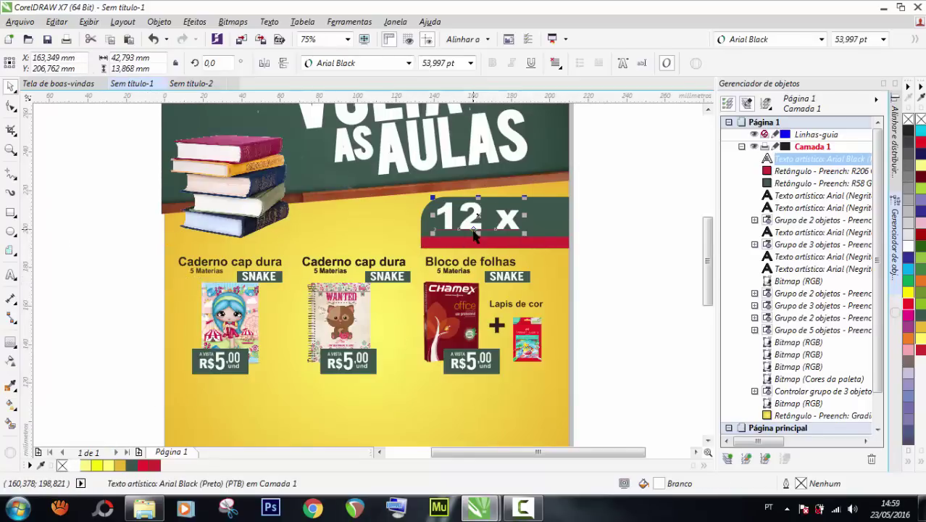
Duplicate the 12 x text with copy and paste.
{"action": "left_click", "coordinate": [11, 107]}
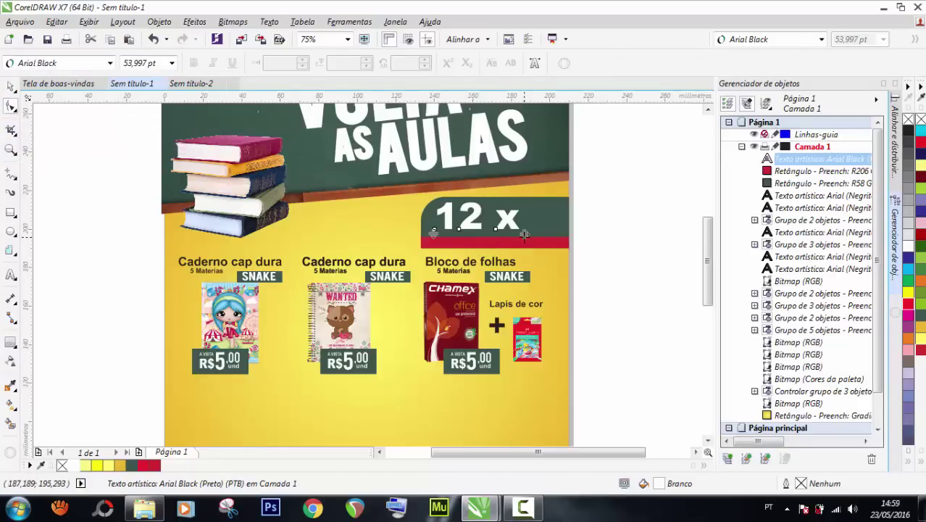
{"action": "double_click", "coordinate": [8, 105]}
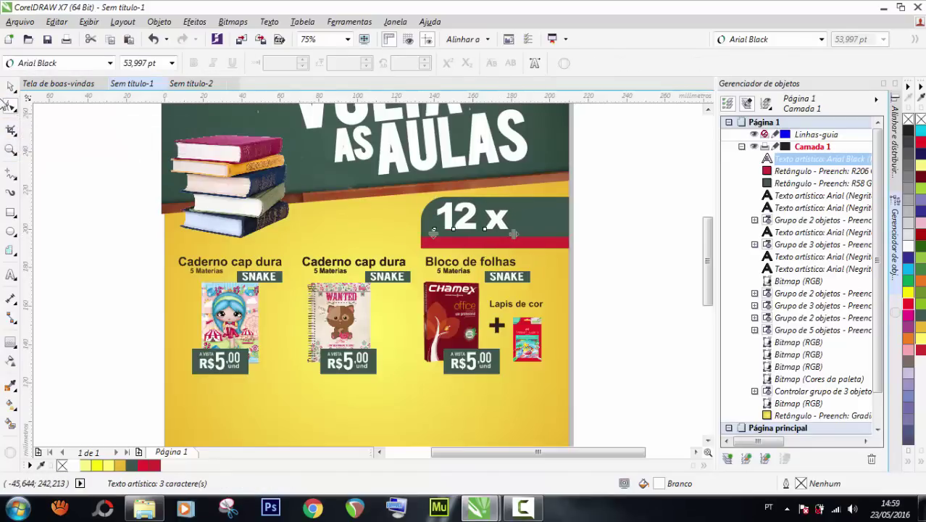
{"action": "left_click", "coordinate": [7, 88]}
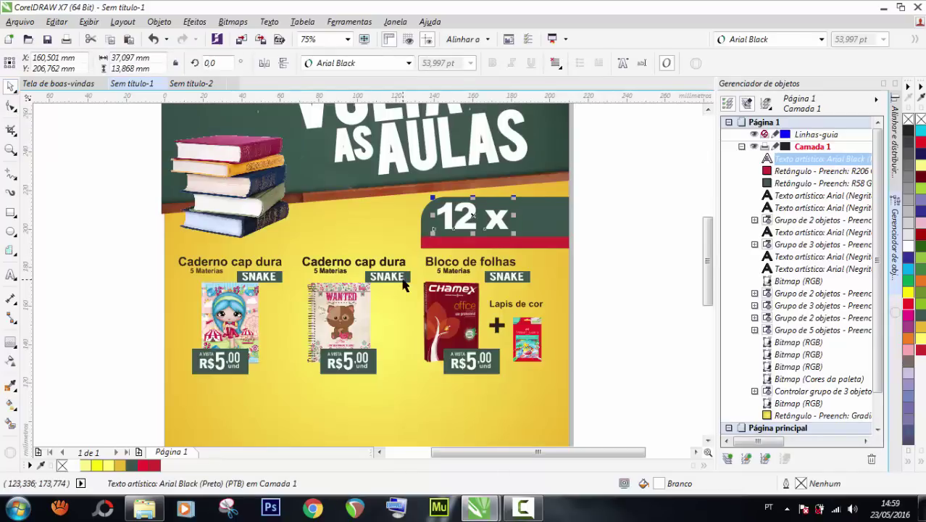
{"action": "key", "text": "ctrl+c"}
{"action": "key", "text": "ctrl+v"}
Shrink the x to about two-thirds size, tuck it beside the 12, and place a copy to the right.
{"action": "scroll", "coordinate": [488, 230], "scroll_direction": "up", "scroll_amount": 2}
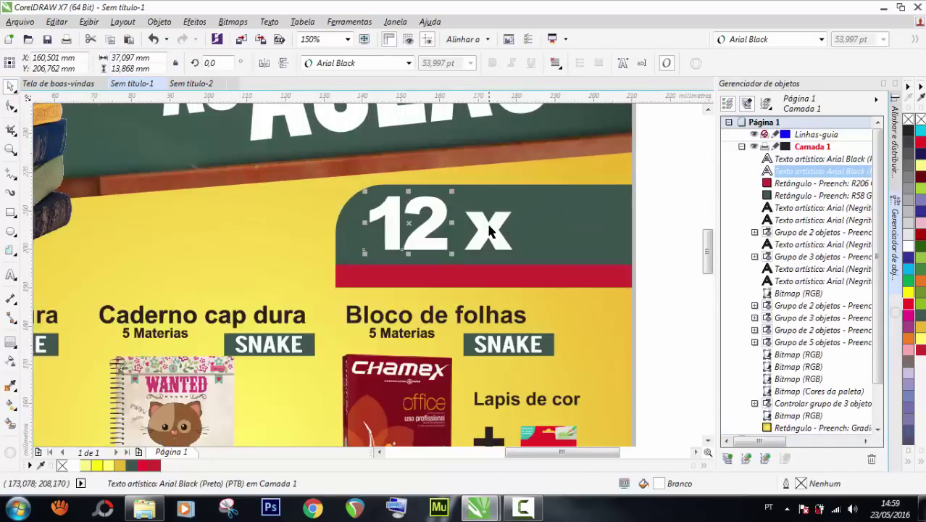
{"action": "left_click", "coordinate": [488, 230]}
{"action": "left_click_drag", "start_coordinate": [515, 208], "coordinate": [484, 205]}
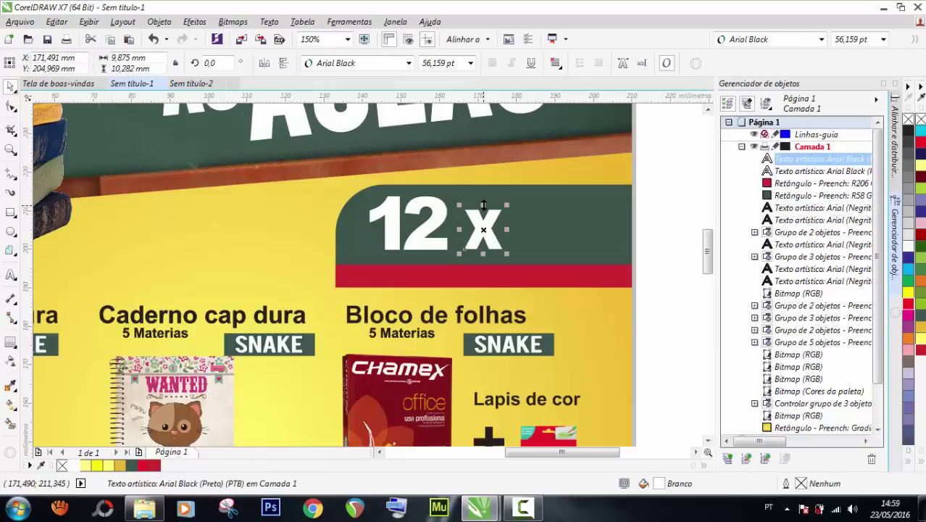
{"action": "scroll", "coordinate": [455, 195], "scroll_direction": "up", "scroll_amount": 2}
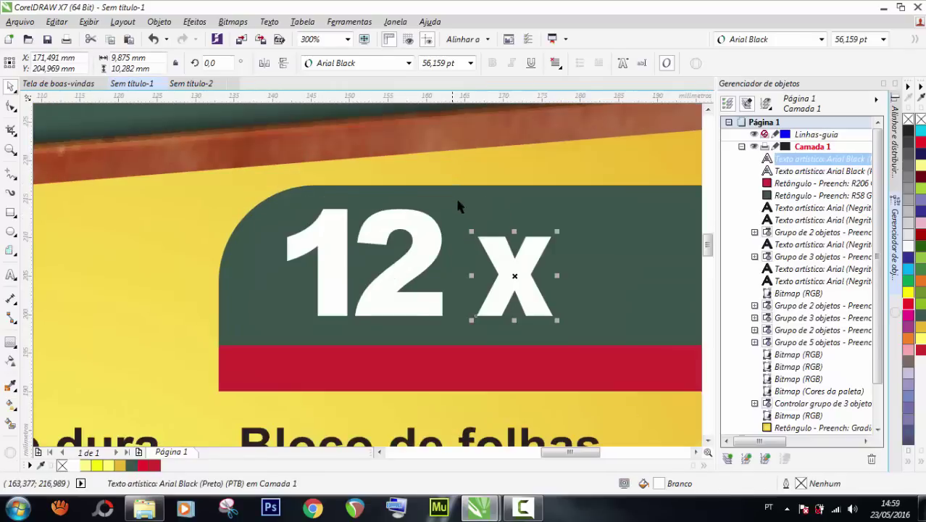
{"action": "left_click_drag", "start_coordinate": [478, 244], "coordinate": [464, 244]}
{"action": "scroll", "coordinate": [280, 241], "scroll_direction": "down", "scroll_amount": 2}
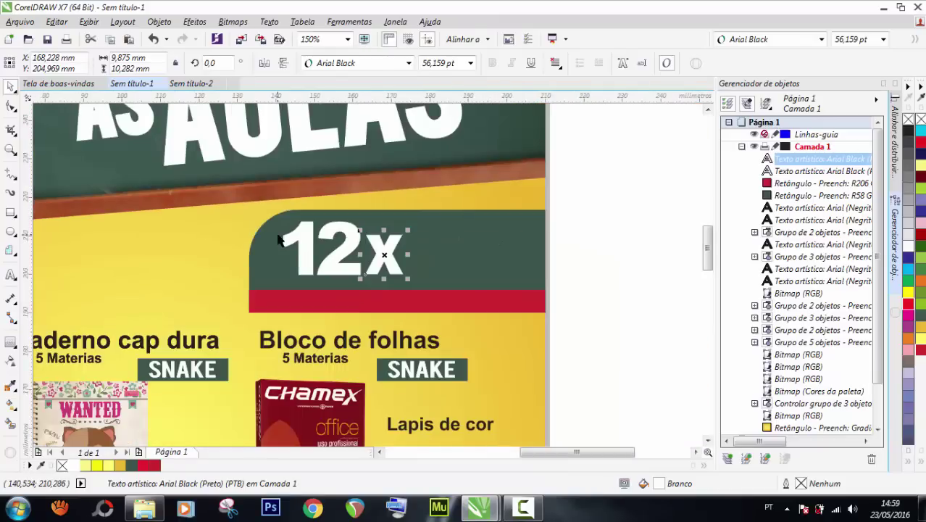
{"action": "left_click", "coordinate": [596, 241]}
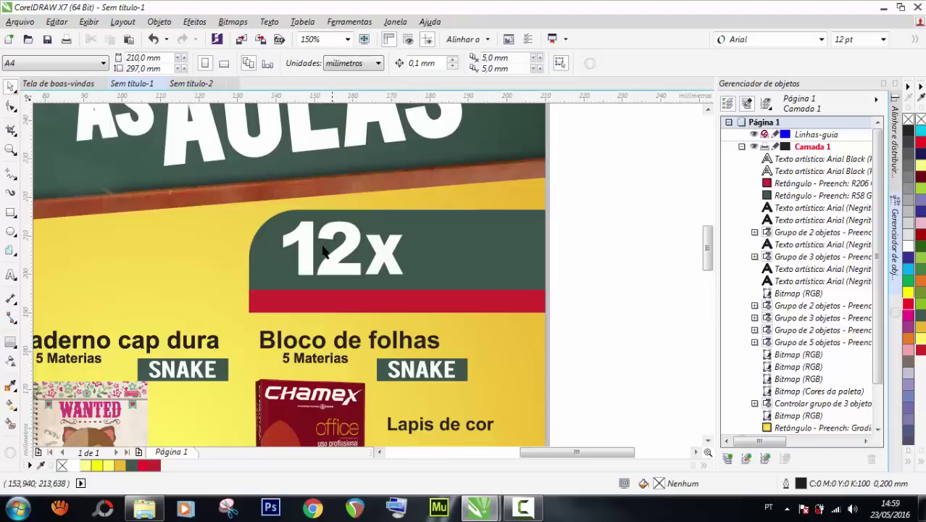
{"action": "left_click_drag", "start_coordinate": [347, 243], "coordinate": [448, 227]}
{"action": "left_click", "coordinate": [384, 247]}
Replace the copied x with two-line text 'SEM' / 'JUROS'.
{"action": "double_click", "coordinate": [445, 227]}
{"action": "double_click", "coordinate": [442, 227]}
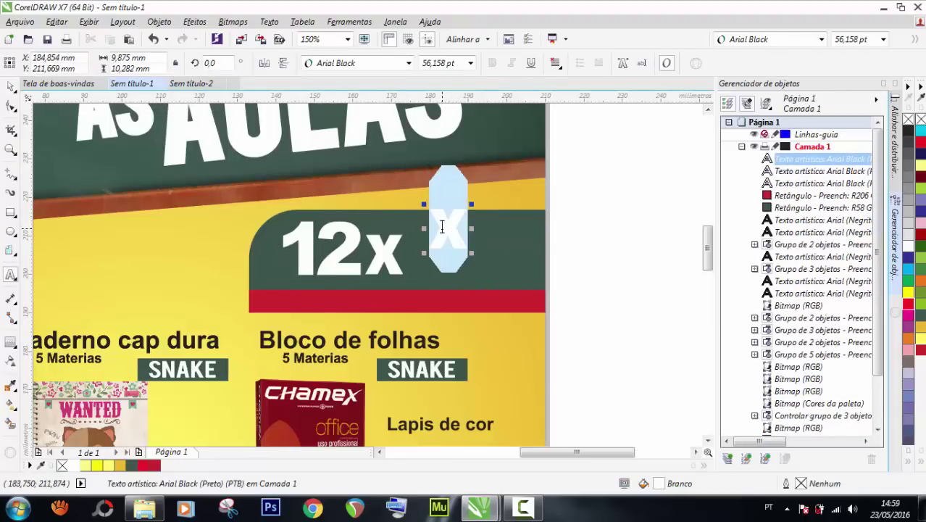
{"action": "type", "text": "sem"}
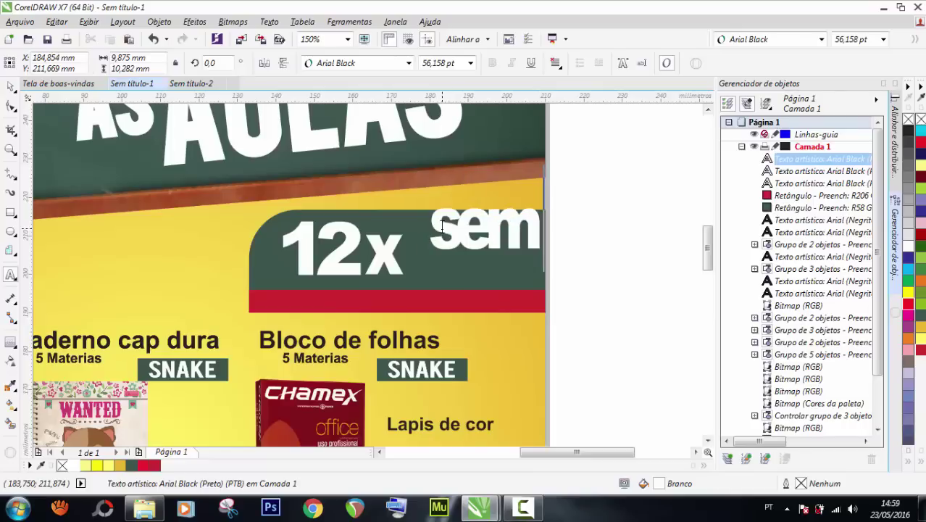
{"action": "key", "text": "BackSpace"}
{"action": "key", "text": "BackSpace"}
{"action": "key", "text": "BackSpace"}
{"action": "type", "text": "SEM"}
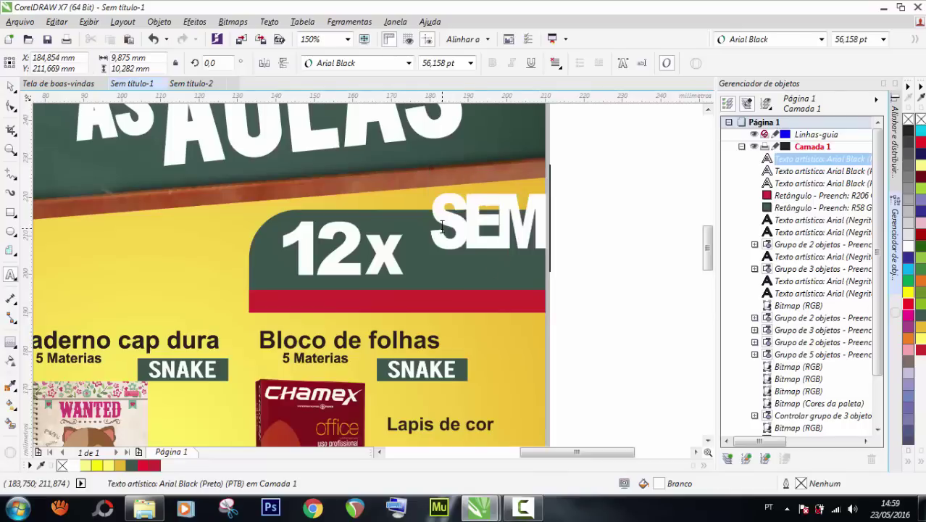
{"action": "key", "text": "Return"}
{"action": "type", "text": "JUROS"}
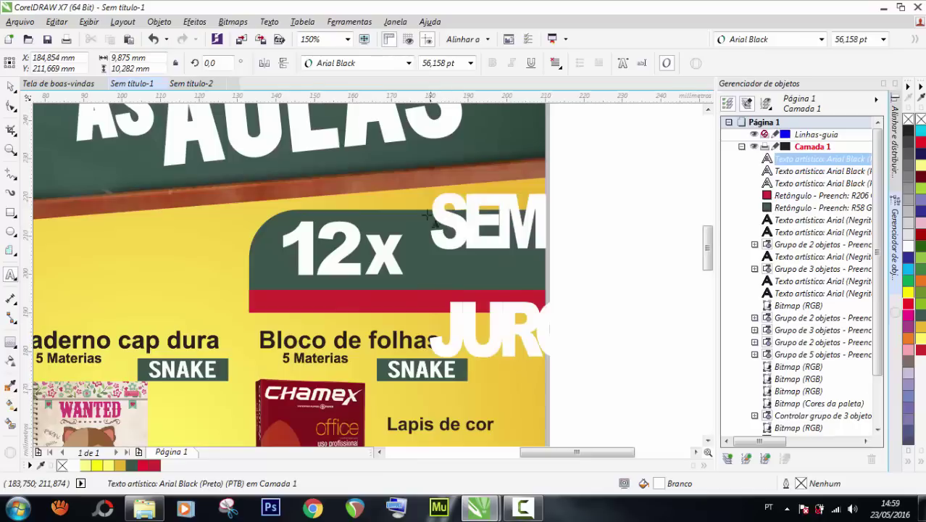
{"action": "left_click", "coordinate": [10, 87]}
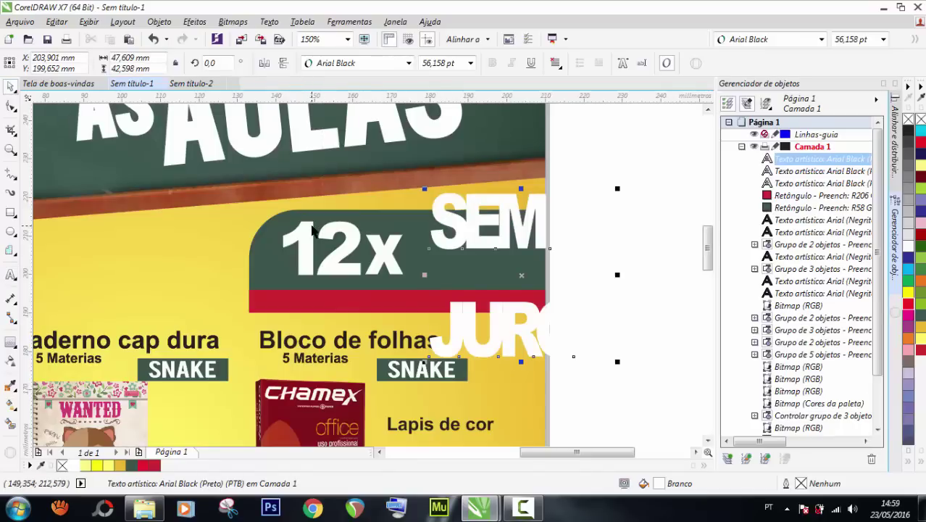
Tighten the spacing so JUROS sits just under SEM.
{"action": "key", "text": "ctrl+k"}
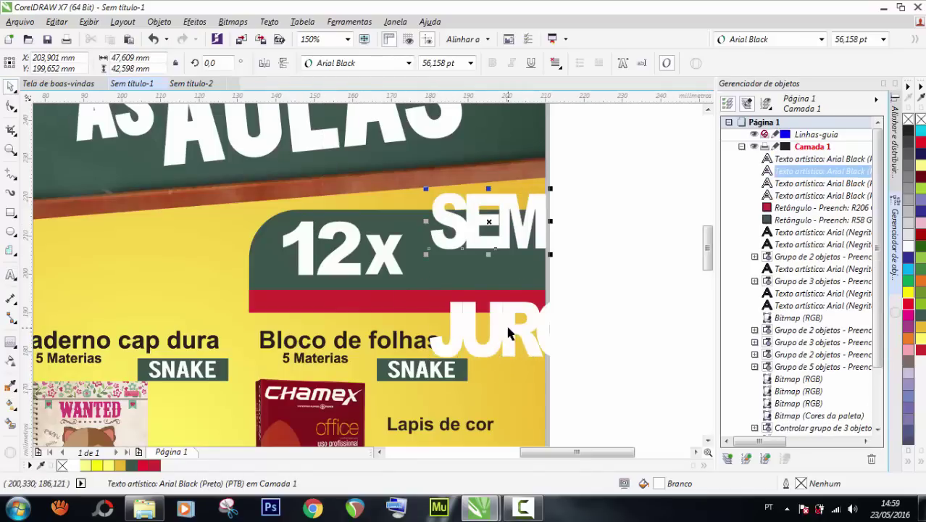
{"action": "left_click", "coordinate": [507, 299]}
{"action": "key", "text": "ctrl+z"}
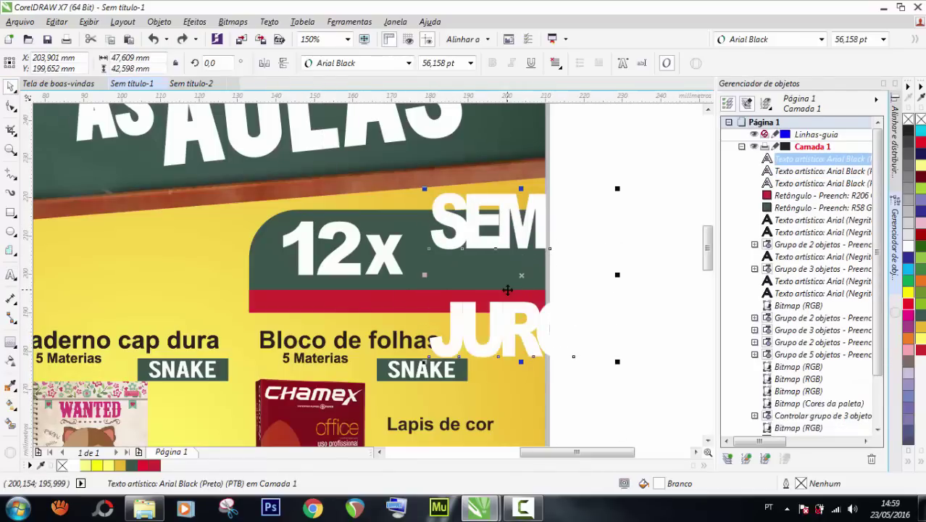
{"action": "left_click", "coordinate": [11, 107]}
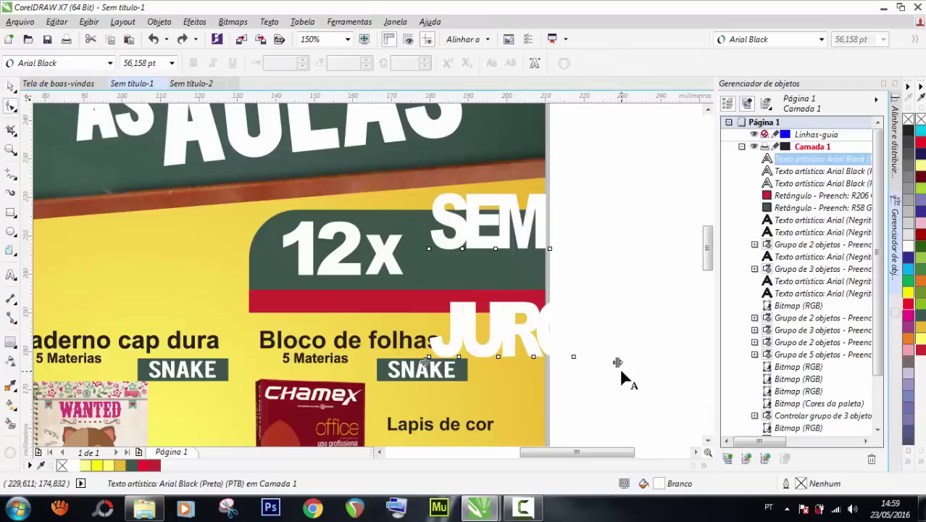
{"action": "left_click_drag", "start_coordinate": [619, 366], "coordinate": [633, 362]}
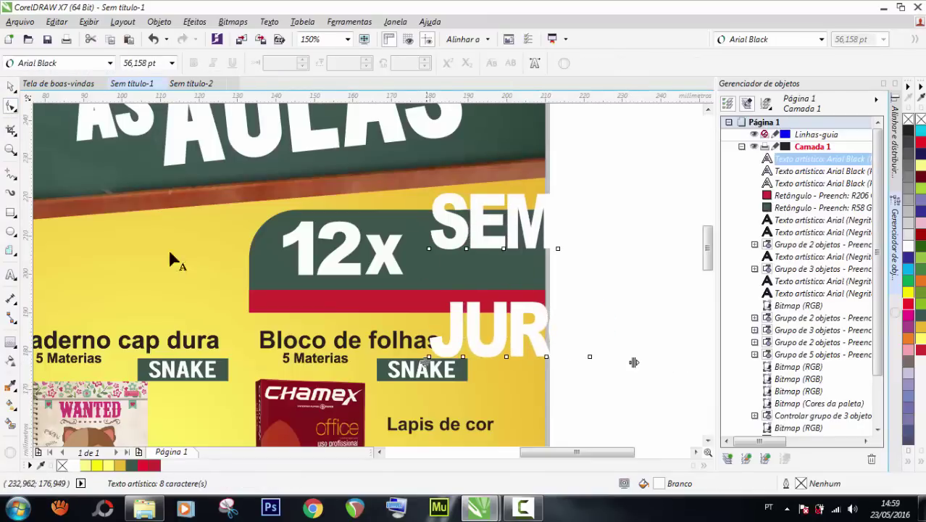
{"action": "left_click", "coordinate": [11, 88]}
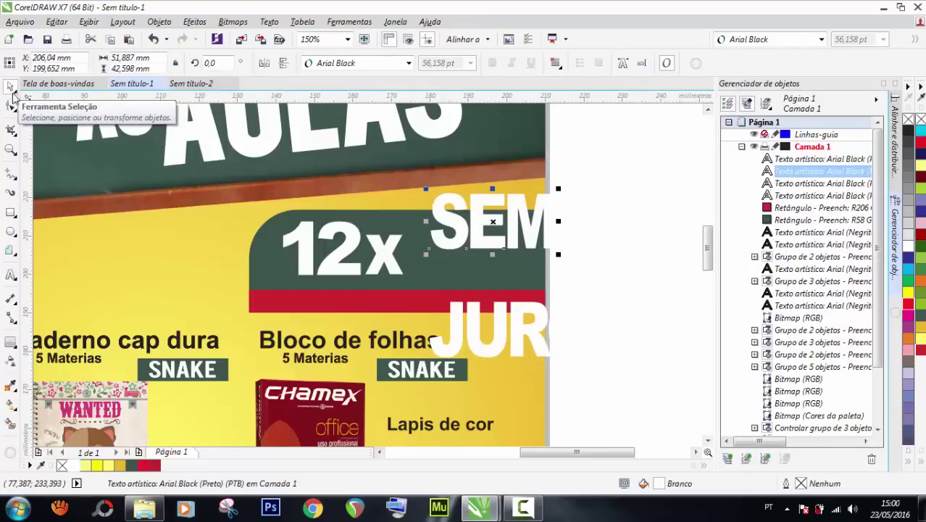
{"action": "left_click_drag", "start_coordinate": [494, 326], "coordinate": [497, 284]}
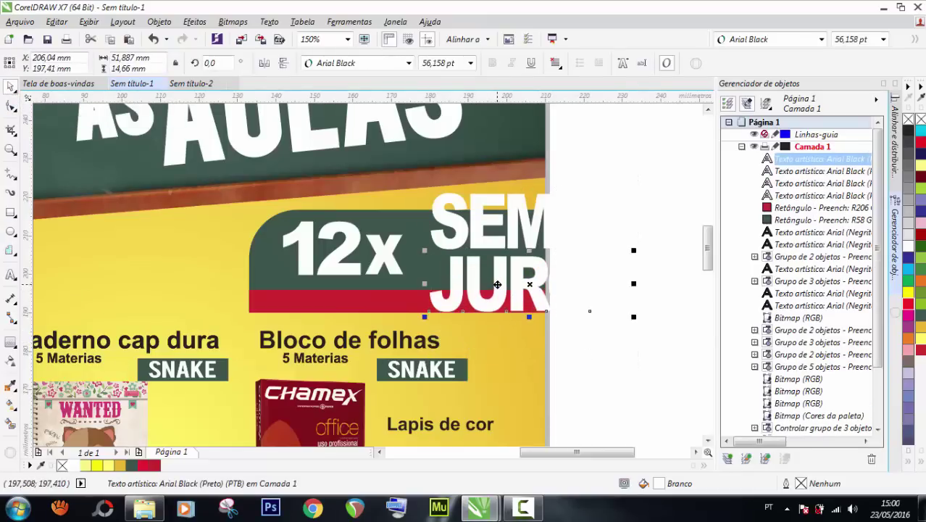
{"action": "key", "text": "Up"}
{"action": "key", "text": "Up"}
{"action": "key", "text": "Up"}
{"action": "key", "text": "Up"}
{"action": "key", "text": "Up"}
{"action": "key", "text": "Up"}
{"action": "key", "text": "Up"}
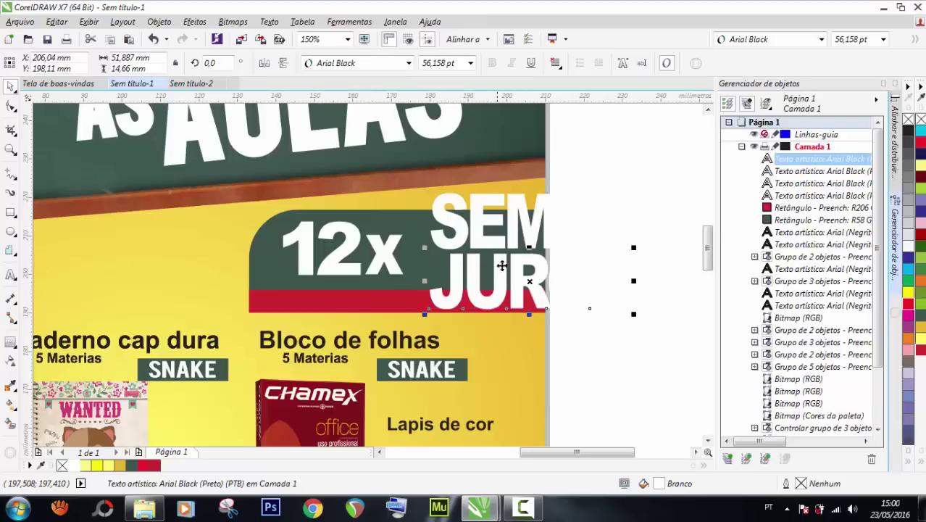
Shrink SEM JUROS to about 32 pt and place it right beside the 12x.
{"action": "left_click", "coordinate": [549, 216], "text": "shift"}
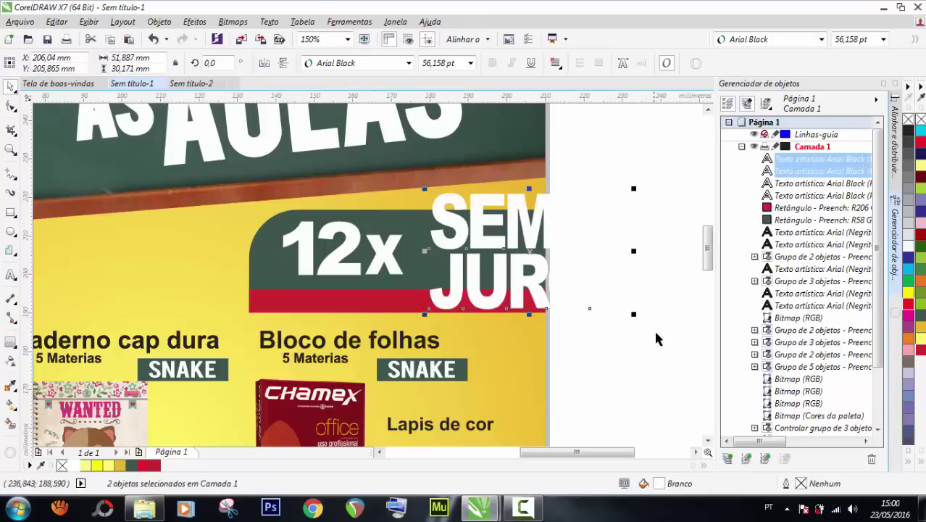
{"action": "left_click_drag", "start_coordinate": [634, 315], "coordinate": [550, 266]}
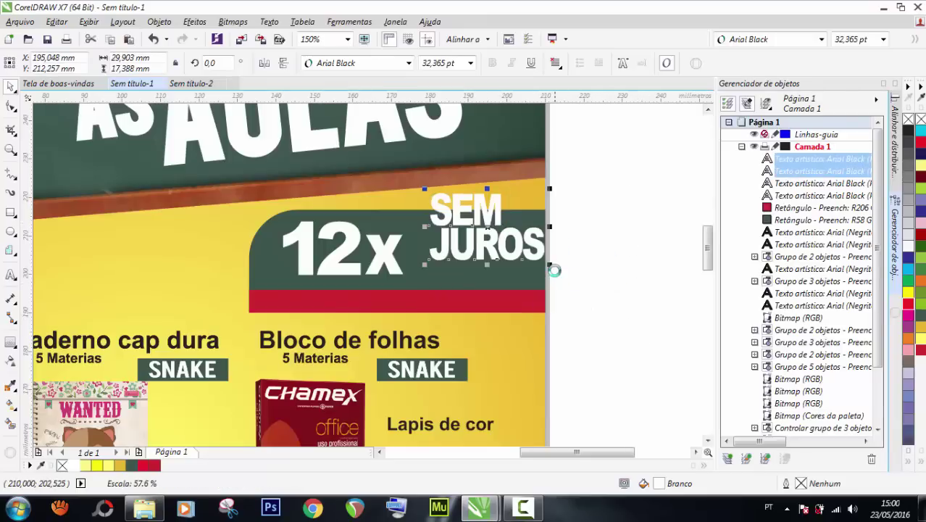
{"action": "left_click_drag", "start_coordinate": [481, 223], "coordinate": [415, 211]}
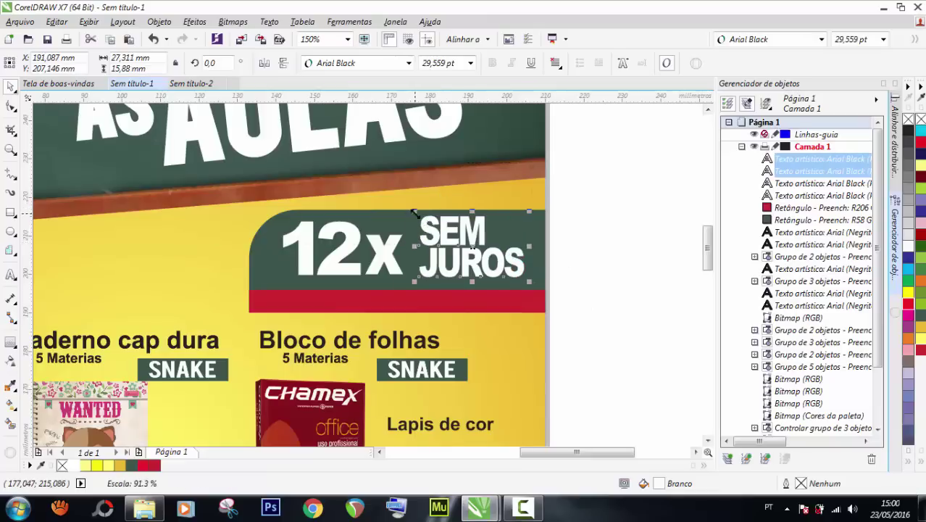
{"action": "scroll", "coordinate": [445, 241], "scroll_direction": "up", "scroll_amount": 1}
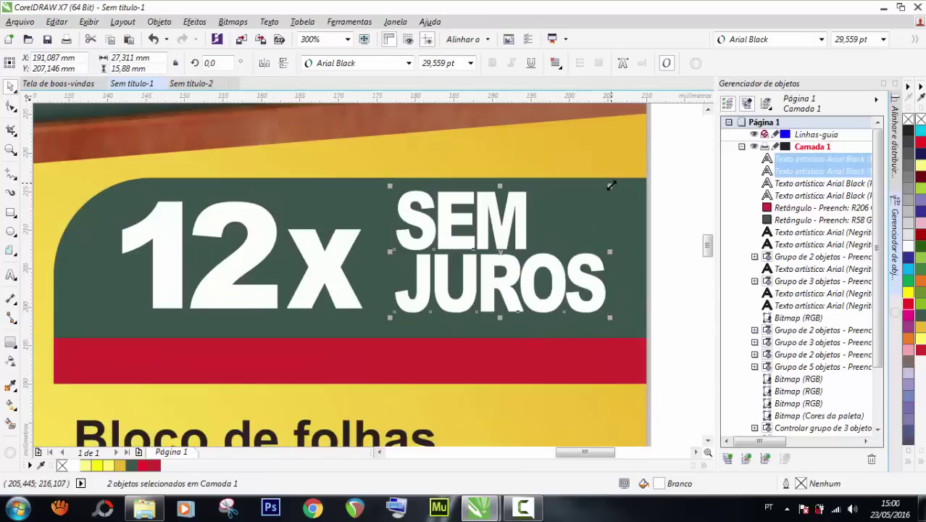
{"action": "left_click_drag", "start_coordinate": [611, 185], "coordinate": [602, 192]}
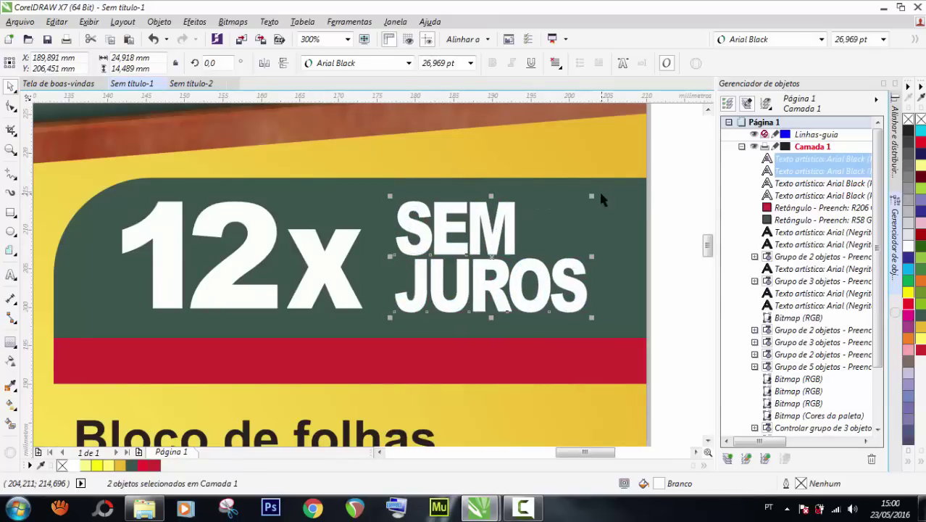
{"action": "scroll", "coordinate": [598, 190], "scroll_direction": "down", "scroll_amount": 4}
{"action": "left_click", "coordinate": [626, 176]}
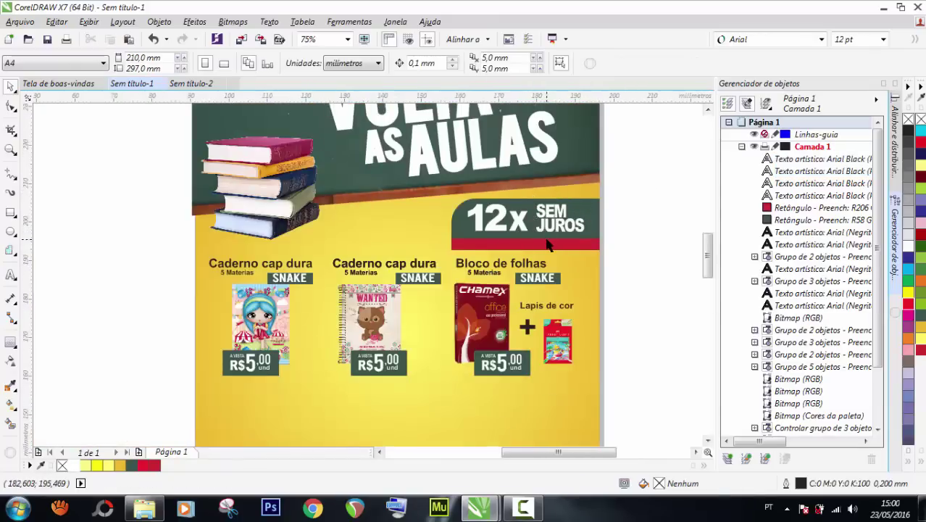
{"action": "scroll", "coordinate": [547, 245], "scroll_direction": "up", "scroll_amount": 2}
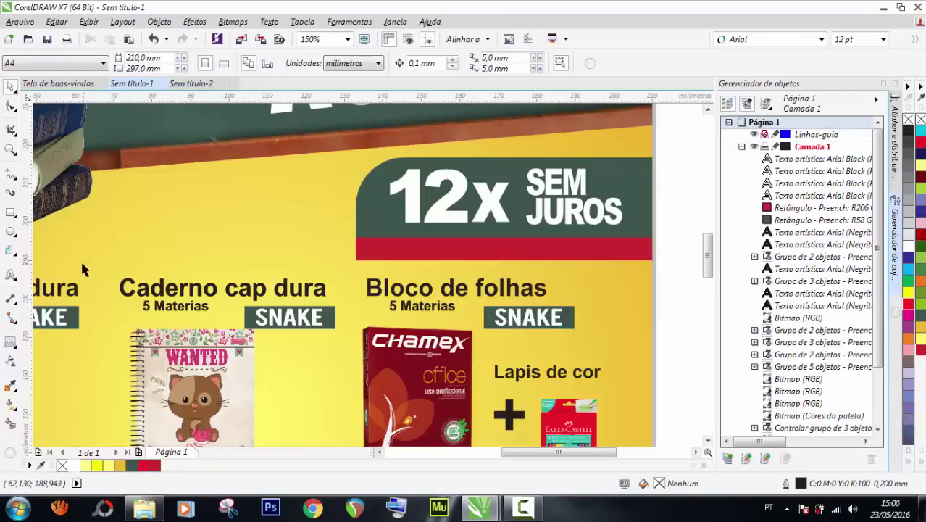
{"action": "scroll", "coordinate": [52, 257], "scroll_direction": "down", "scroll_amount": 2}
{"action": "scroll", "coordinate": [262, 270], "scroll_direction": "up", "scroll_amount": 2}
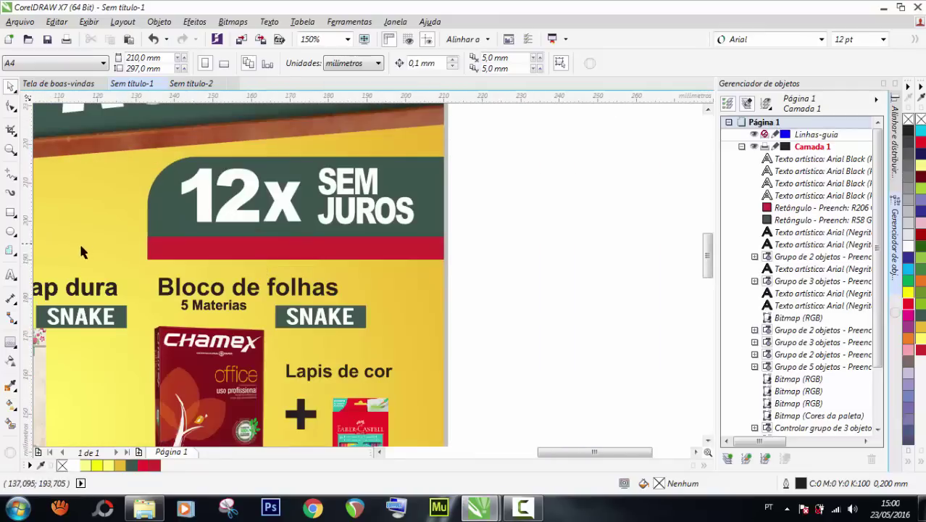
{"action": "left_click", "coordinate": [10, 276]}
Type 'TODOS OS CARTOES' as artistic text and set it in bold Arial.
{"action": "left_click", "coordinate": [485, 265]}
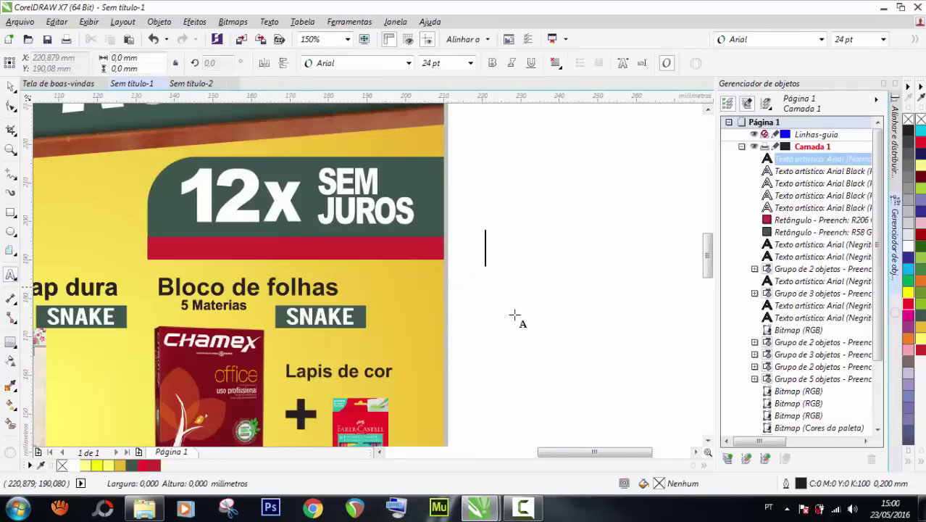
{"action": "type", "text": "T"}
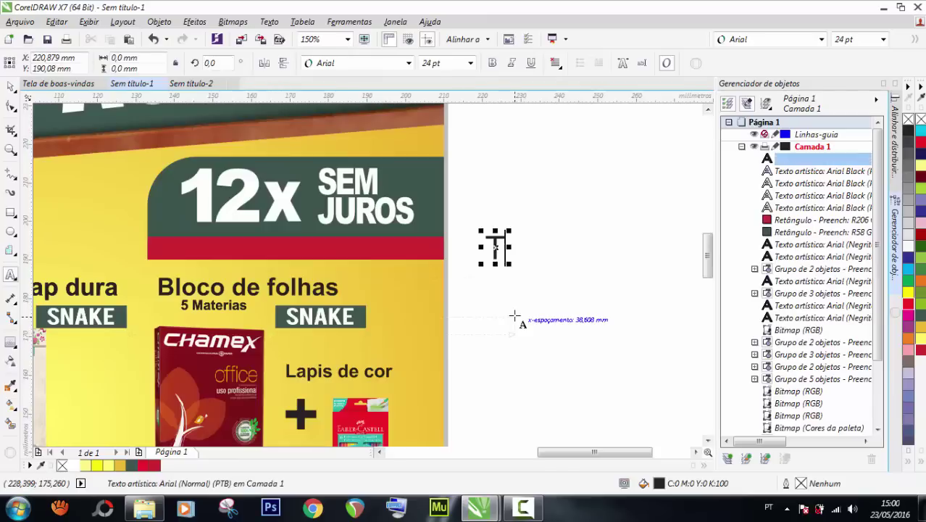
{"action": "type", "text": "ODO"}
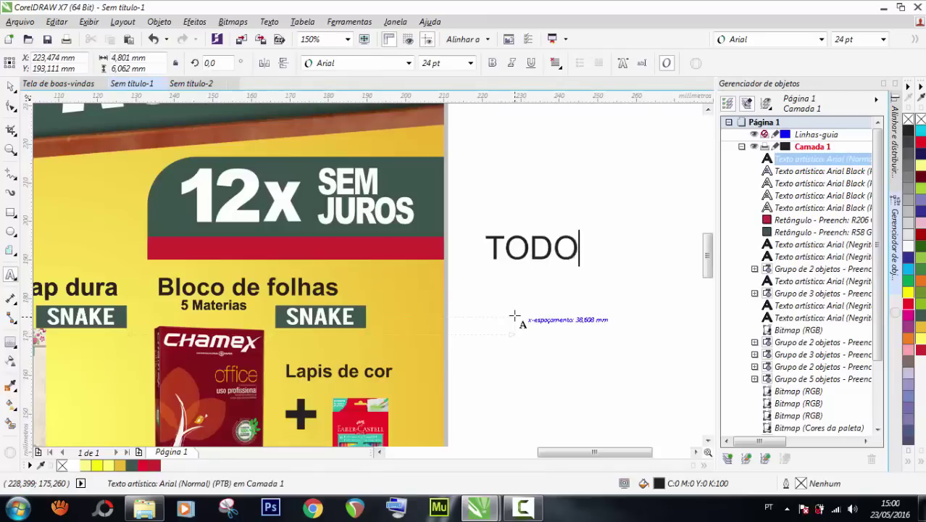
{"action": "type", "text": "S OS CARTOES"}
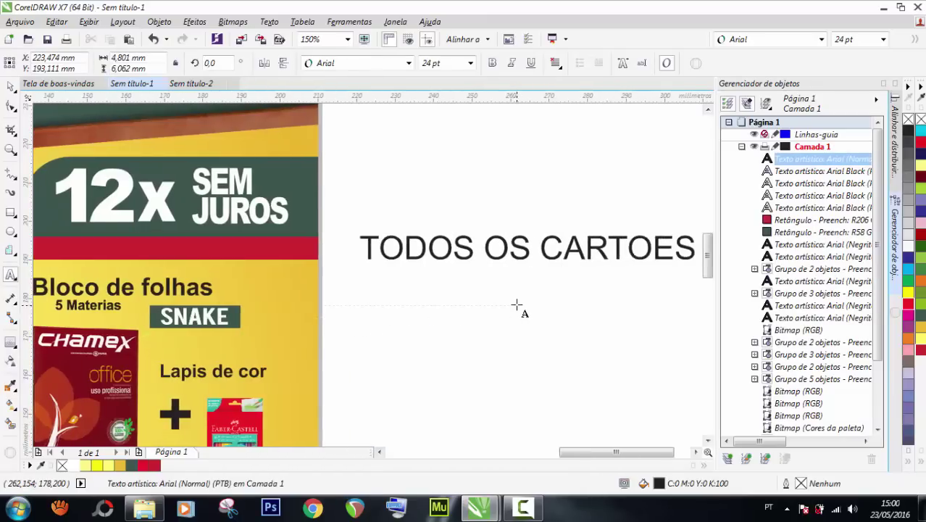
{"action": "left_click", "coordinate": [10, 87]}
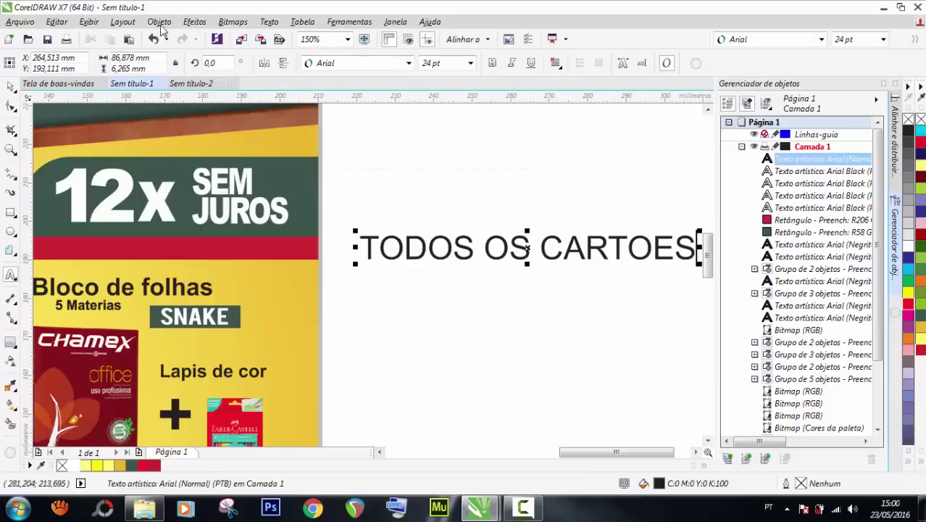
{"action": "left_click", "coordinate": [821, 39]}
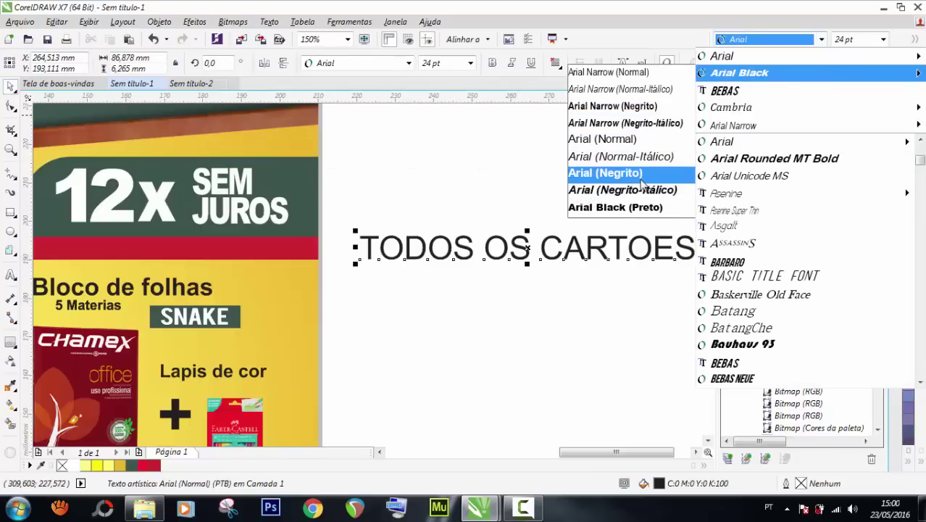
{"action": "left_click", "coordinate": [606, 156]}
Move the text onto the red band, colour it white and shrink it to fit.
{"action": "left_click_drag", "start_coordinate": [589, 242], "coordinate": [368, 248]}
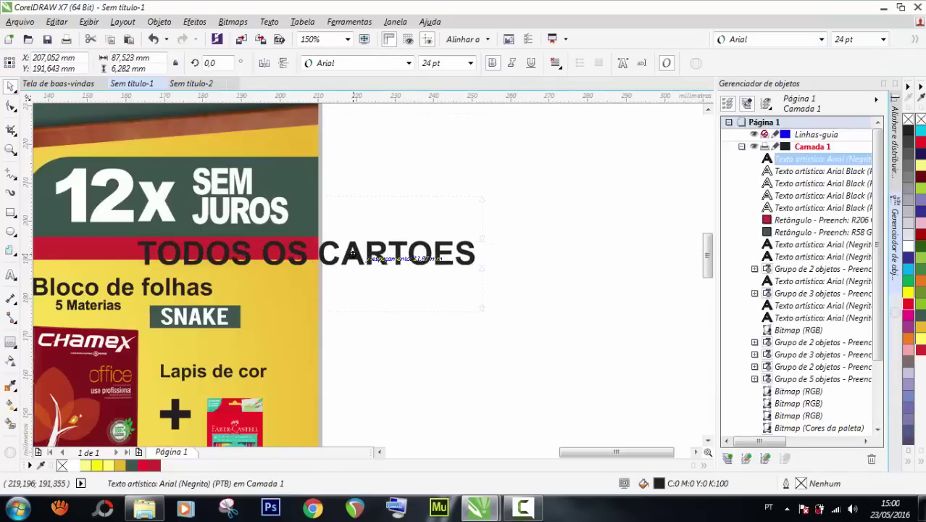
{"action": "left_click", "coordinate": [86, 465]}
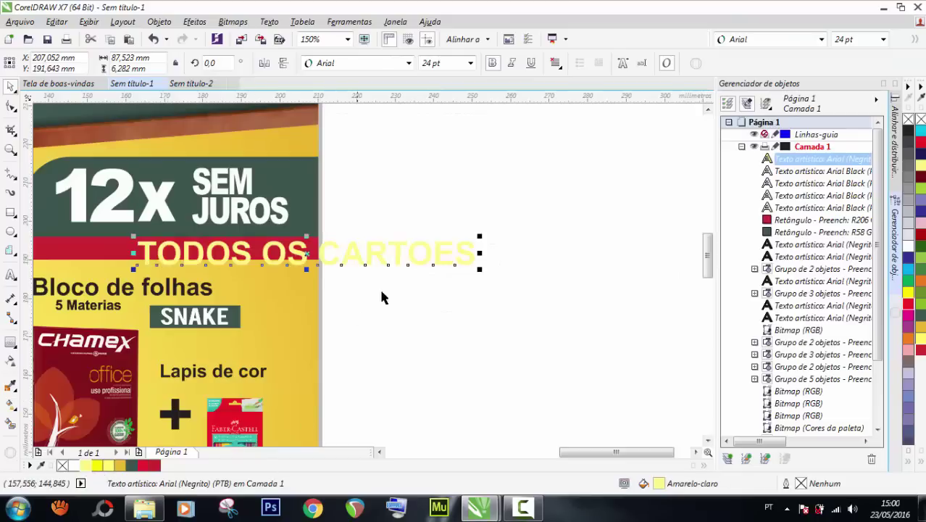
{"action": "left_click", "coordinate": [74, 465]}
{"action": "left_click_drag", "start_coordinate": [480, 271], "coordinate": [337, 268]}
{"action": "scroll", "coordinate": [337, 268], "scroll_direction": "down", "scroll_amount": 2}
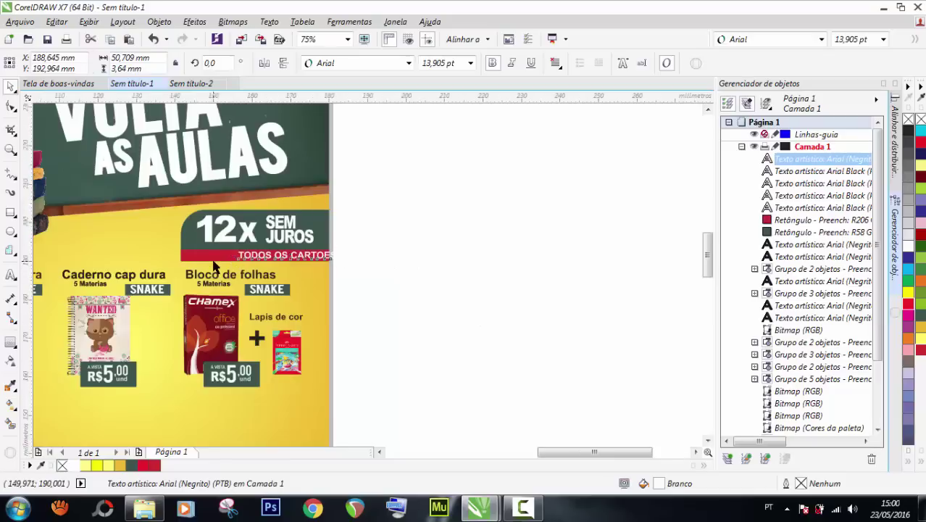
{"action": "scroll", "coordinate": [239, 257], "scroll_direction": "up", "scroll_amount": 2}
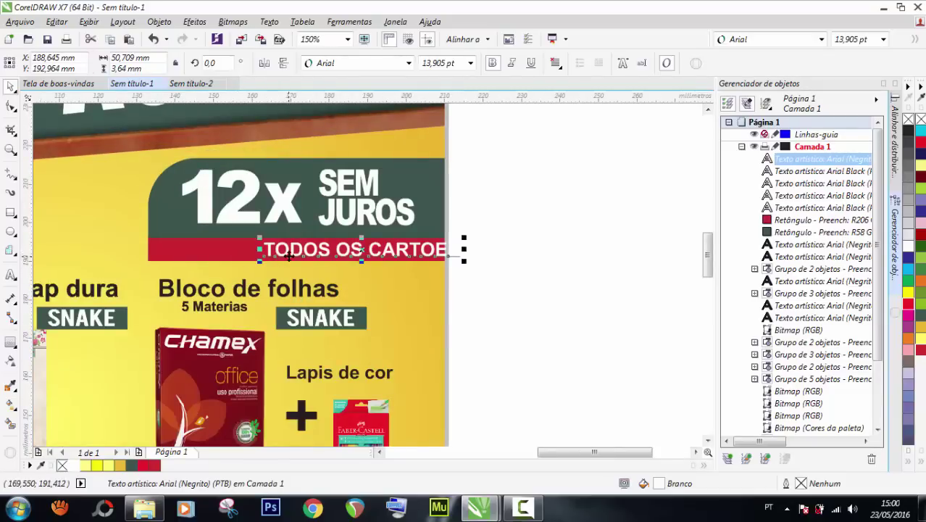
Centre the TODOS OS CARTOES text horizontally and vertically on the red bar.
{"action": "left_click", "coordinate": [223, 249], "text": "shift"}
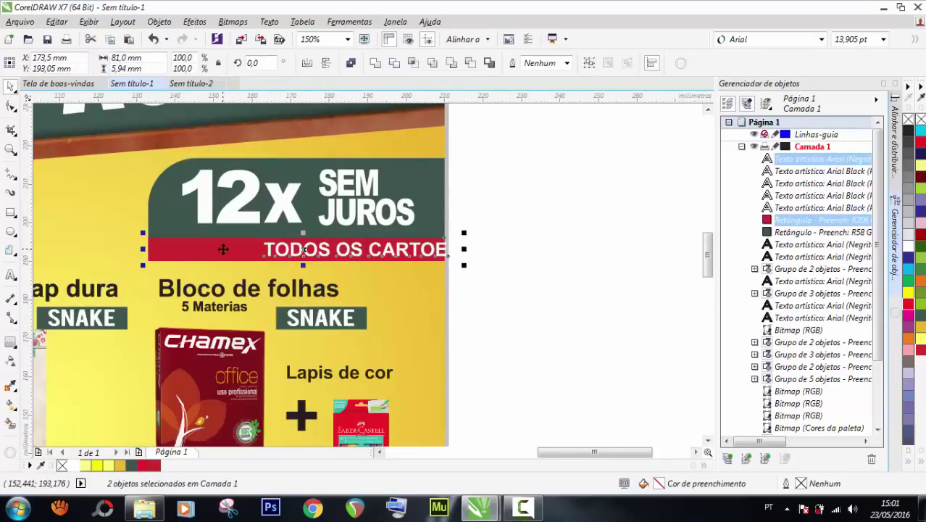
{"action": "key", "text": "c"}
{"action": "left_click", "coordinate": [595, 232]}
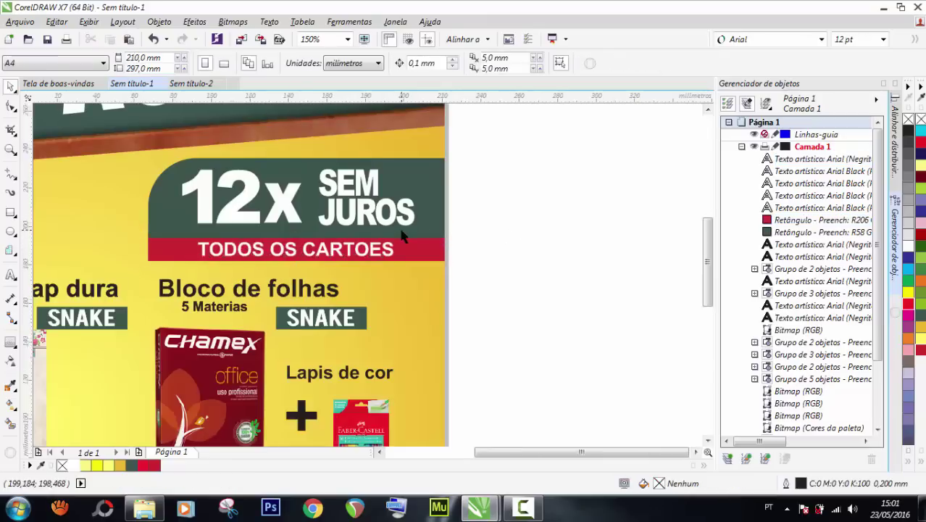
{"action": "scroll", "coordinate": [392, 237], "scroll_direction": "down", "scroll_amount": 2}
{"action": "scroll", "coordinate": [375, 243], "scroll_direction": "up", "scroll_amount": 1}
{"action": "left_click_drag", "start_coordinate": [375, 247], "coordinate": [178, 237]}
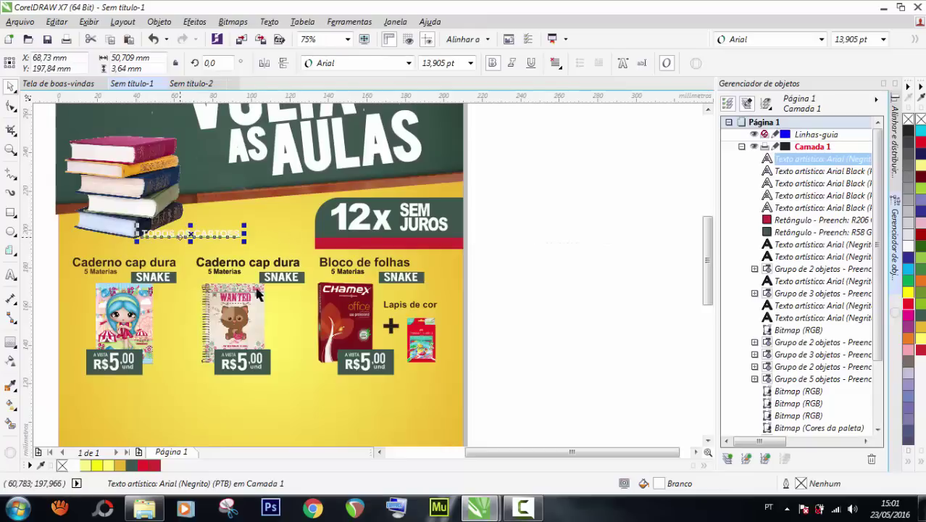
{"action": "left_click", "coordinate": [327, 247], "text": "shift"}
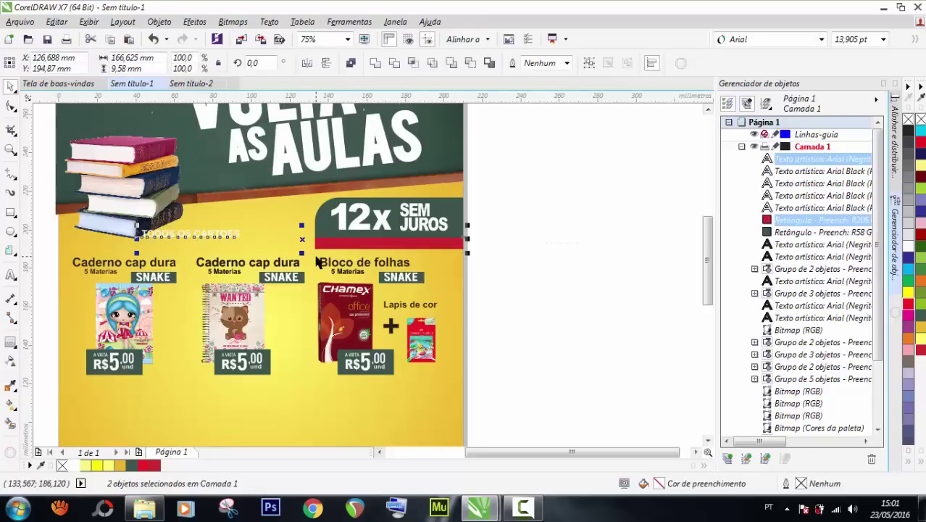
{"action": "key", "text": "c"}
{"action": "key", "text": "e"}
{"action": "left_click", "coordinate": [526, 248]}
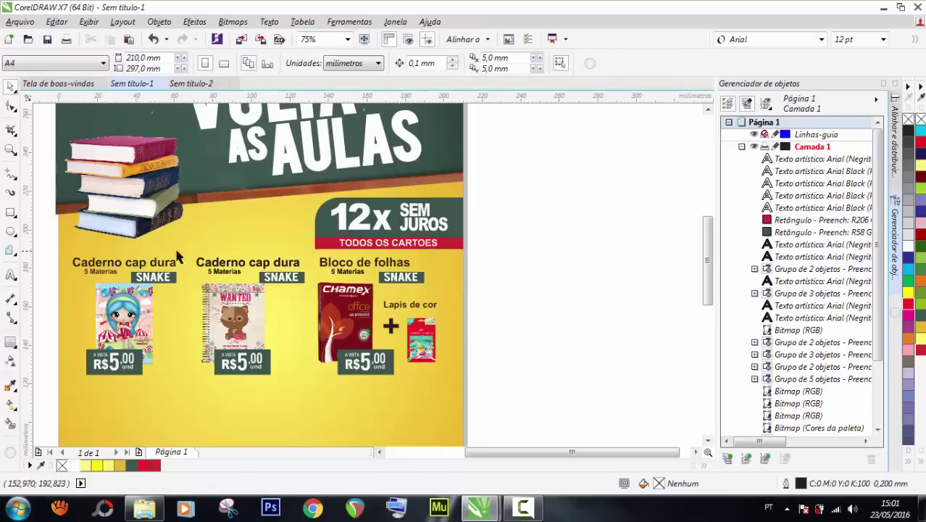
{"action": "double_click", "coordinate": [8, 151]}
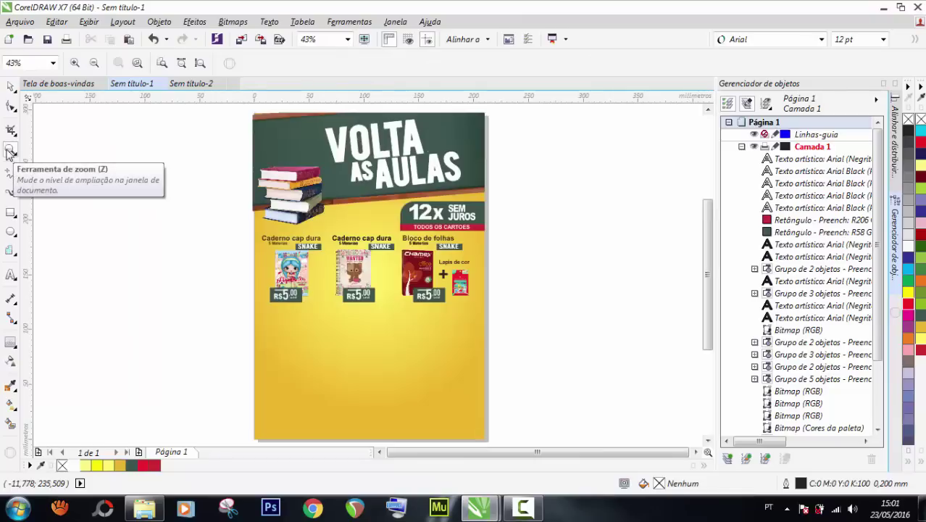
{"action": "left_click", "coordinate": [364, 40]}
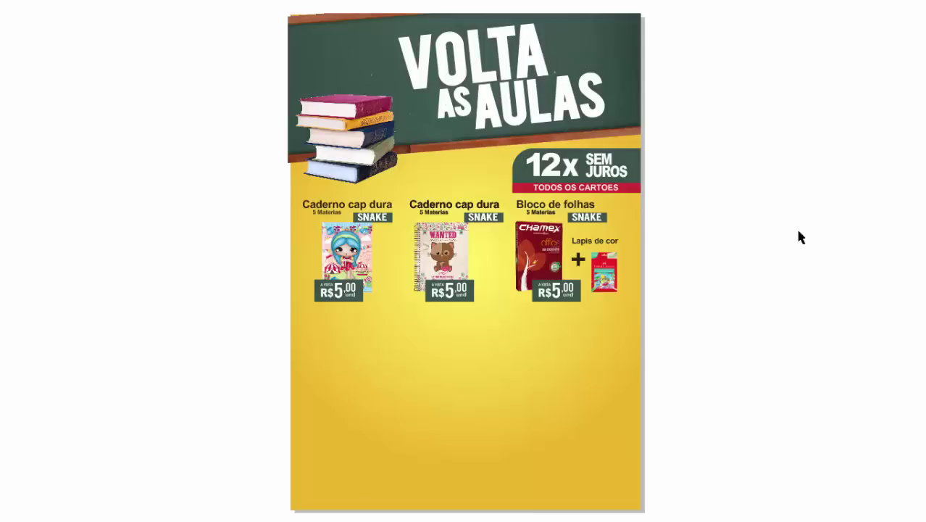
{"action": "left_click", "coordinate": [576, 241]}
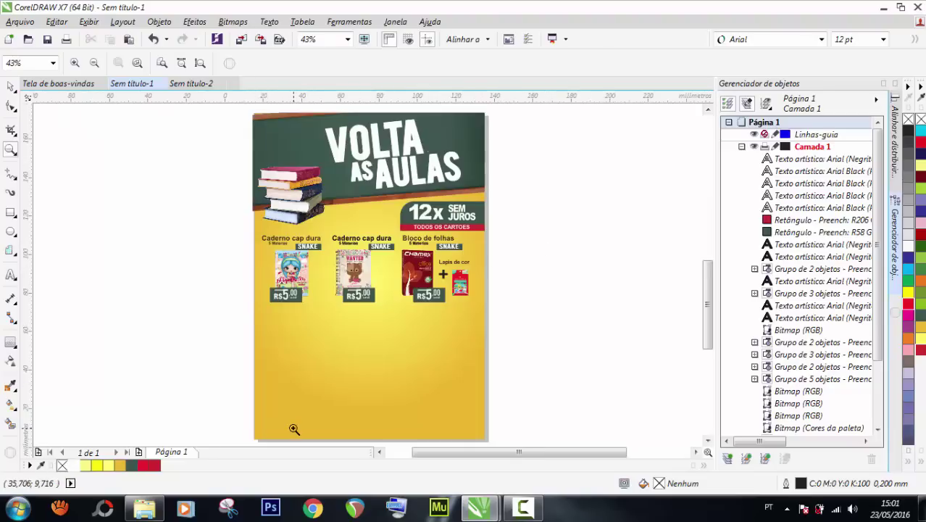
Copy the page background into a thin strip along the page bottom and fill it red (#CE2930).
{"action": "scroll", "coordinate": [294, 427], "scroll_direction": "up", "scroll_amount": 2}
{"action": "scroll", "coordinate": [294, 366], "scroll_direction": "down", "scroll_amount": 3}
{"action": "left_click", "coordinate": [11, 86]}
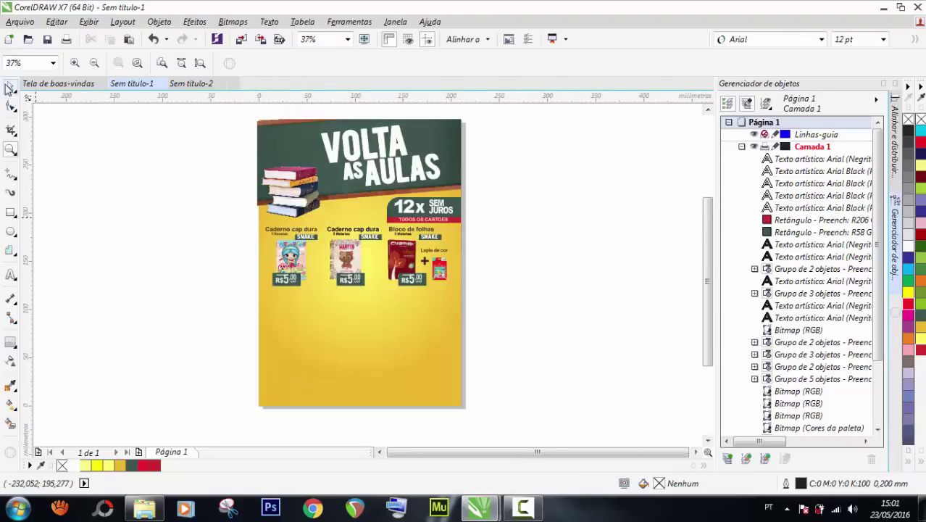
{"action": "left_click", "coordinate": [348, 351]}
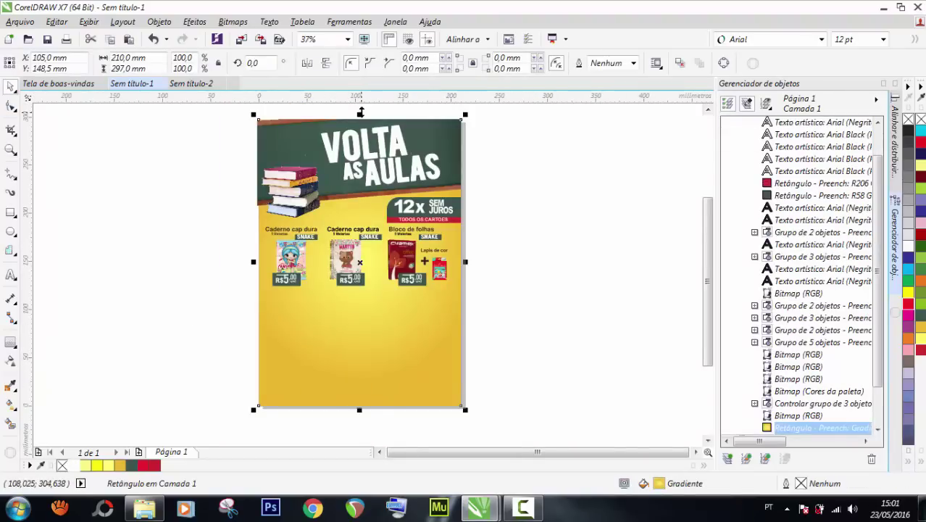
{"action": "left_click_drag", "start_coordinate": [360, 114], "coordinate": [369, 382]}
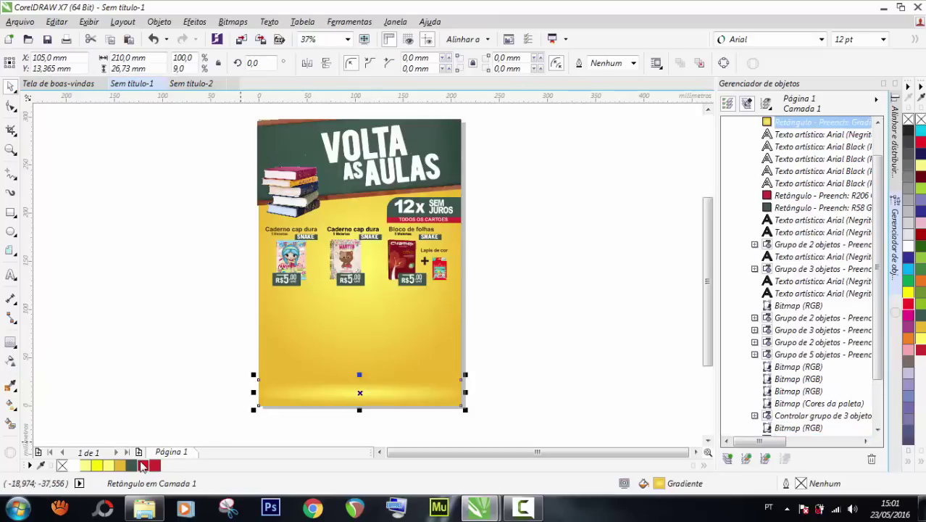
{"action": "left_click", "coordinate": [132, 466]}
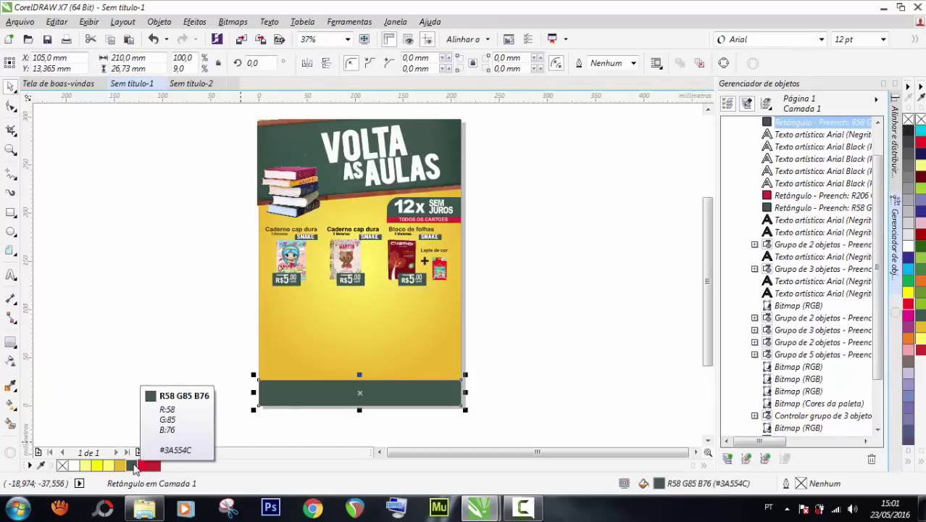
{"action": "left_click", "coordinate": [149, 466]}
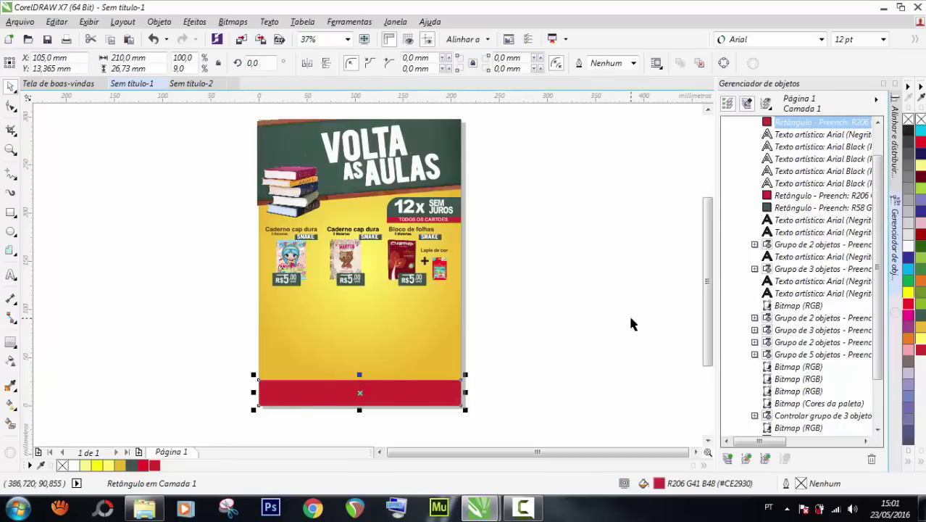
{"action": "left_click", "coordinate": [131, 466]}
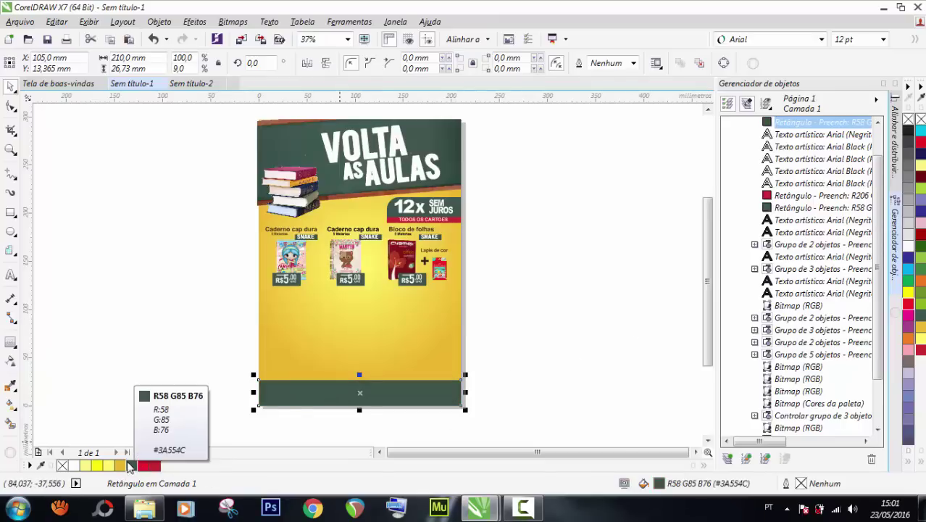
{"action": "left_click", "coordinate": [154, 466]}
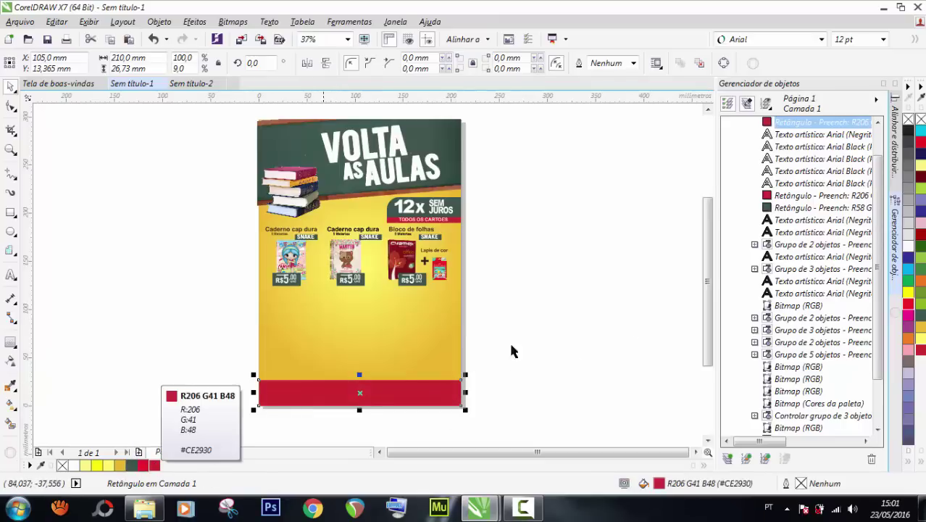
{"action": "left_click", "coordinate": [573, 281]}
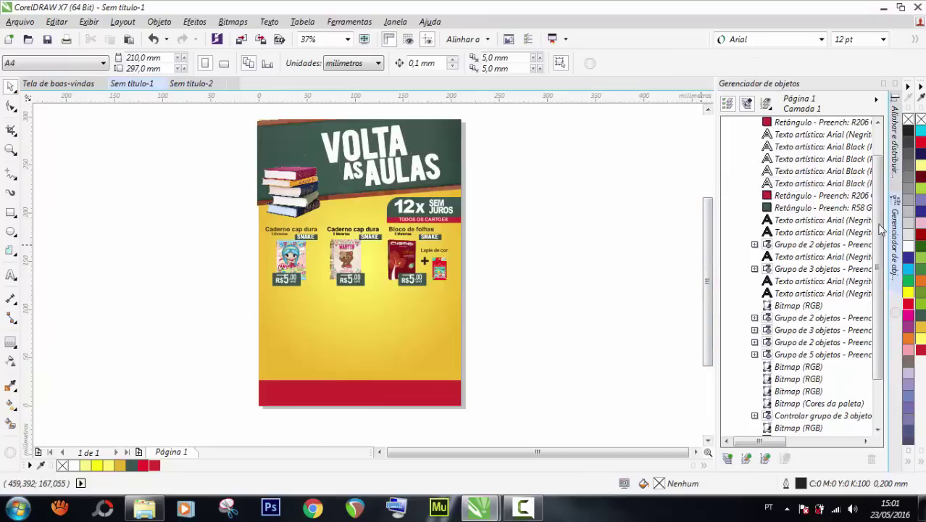
{"action": "scroll", "coordinate": [878, 264], "scroll_direction": "down", "scroll_amount": 3}
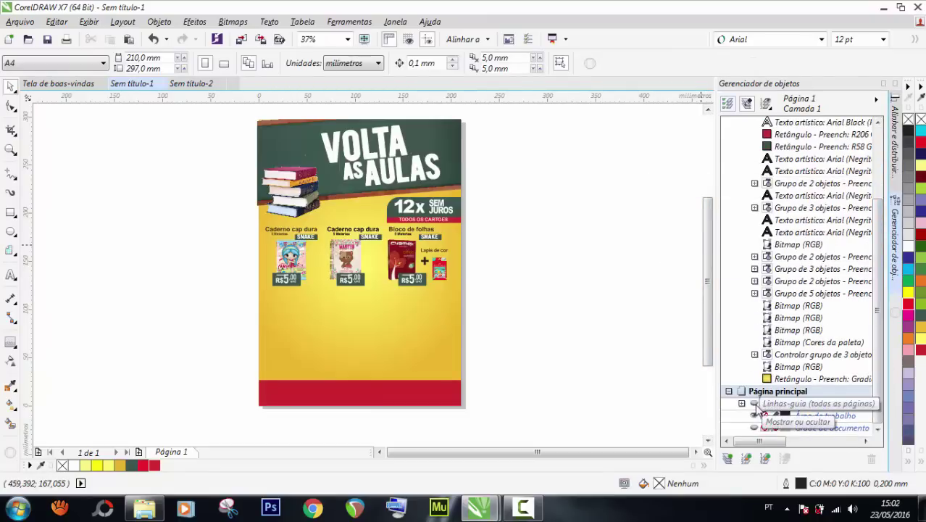
Shorten the red bottom bar to 23.76 mm height and hide the document grid.
{"action": "left_click", "coordinate": [755, 408]}
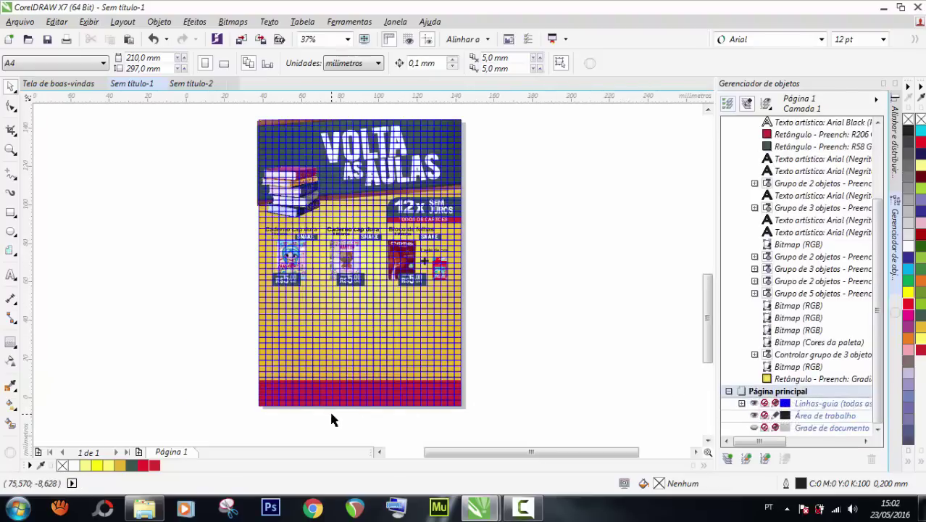
{"action": "scroll", "coordinate": [332, 420], "scroll_direction": "up", "scroll_amount": 2}
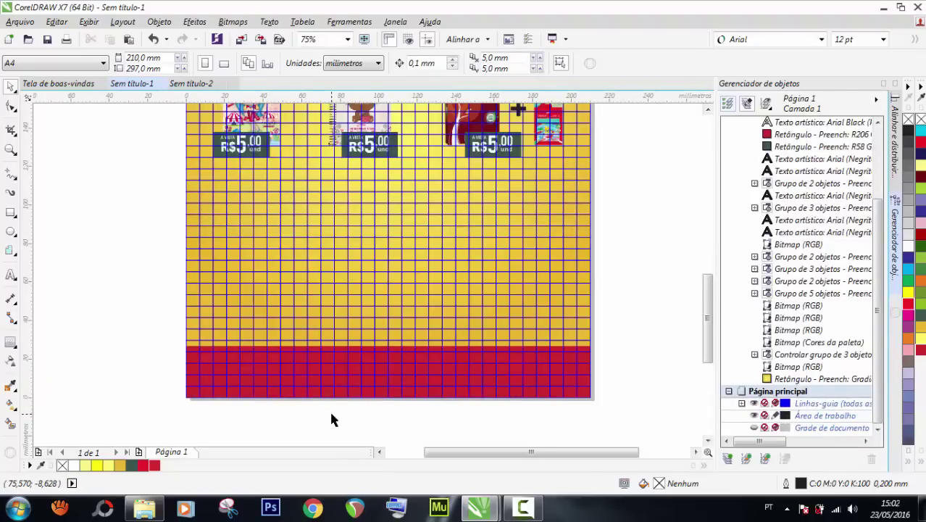
{"action": "left_click", "coordinate": [331, 381]}
{"action": "scroll", "coordinate": [331, 381], "scroll_direction": "up", "scroll_amount": 2}
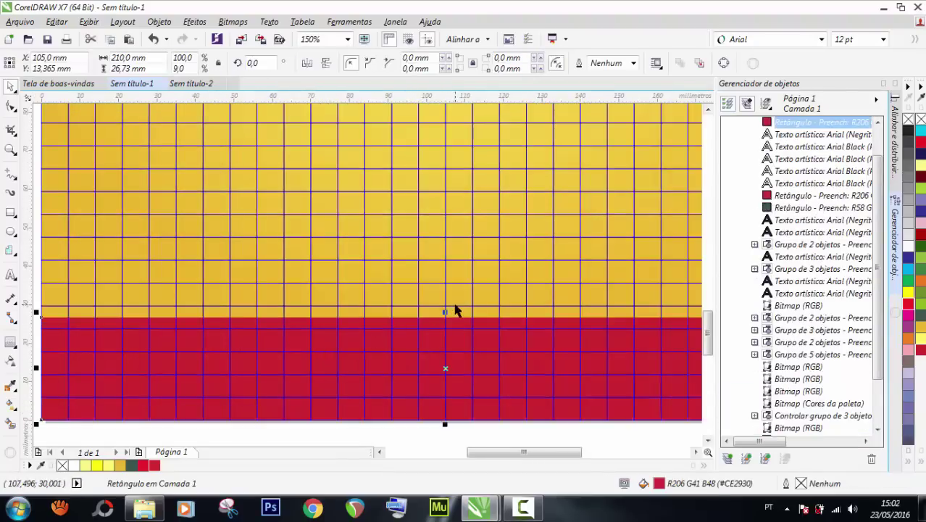
{"action": "left_click_drag", "start_coordinate": [446, 311], "coordinate": [435, 323]}
{"action": "scroll", "coordinate": [376, 309], "scroll_direction": "down", "scroll_amount": 2}
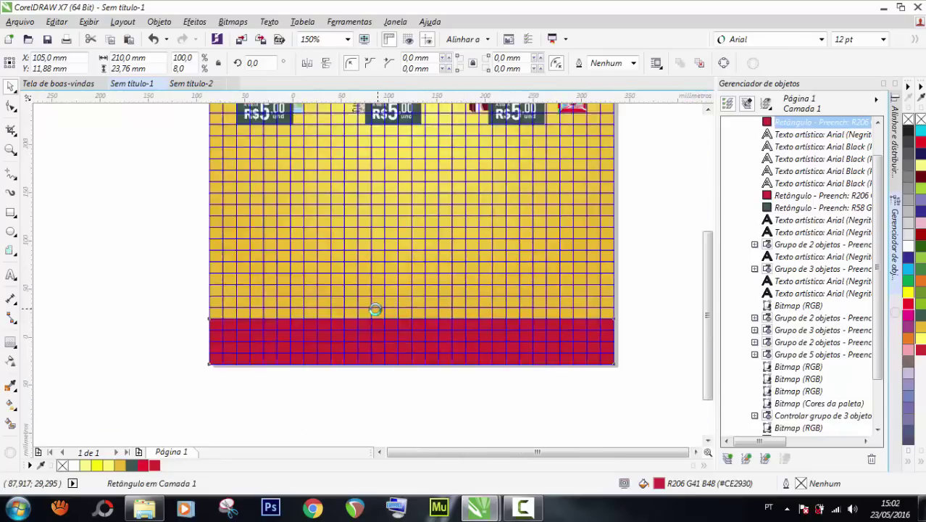
{"action": "scroll", "coordinate": [375, 309], "scroll_direction": "down", "scroll_amount": 2}
{"action": "double_click", "coordinate": [10, 150]}
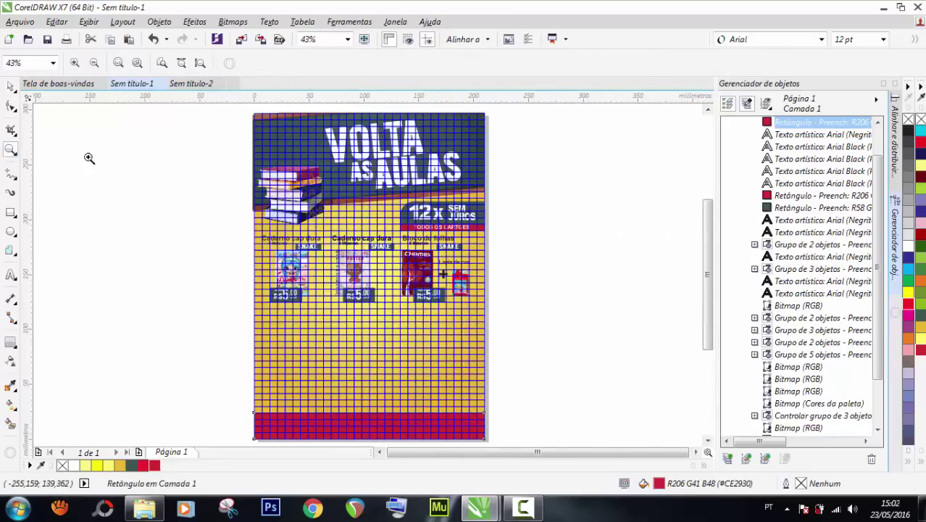
{"action": "scroll", "coordinate": [878, 319], "scroll_direction": "down", "scroll_amount": 2}
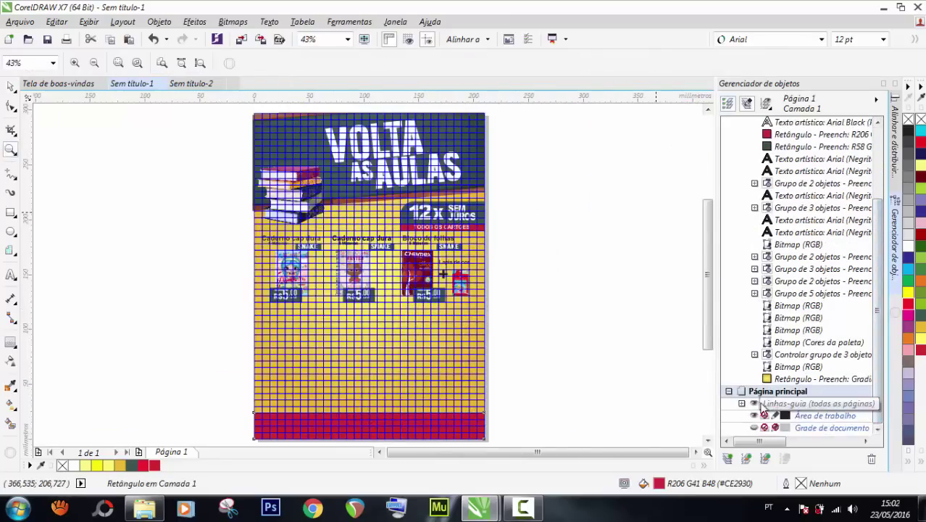
{"action": "left_click", "coordinate": [754, 427]}
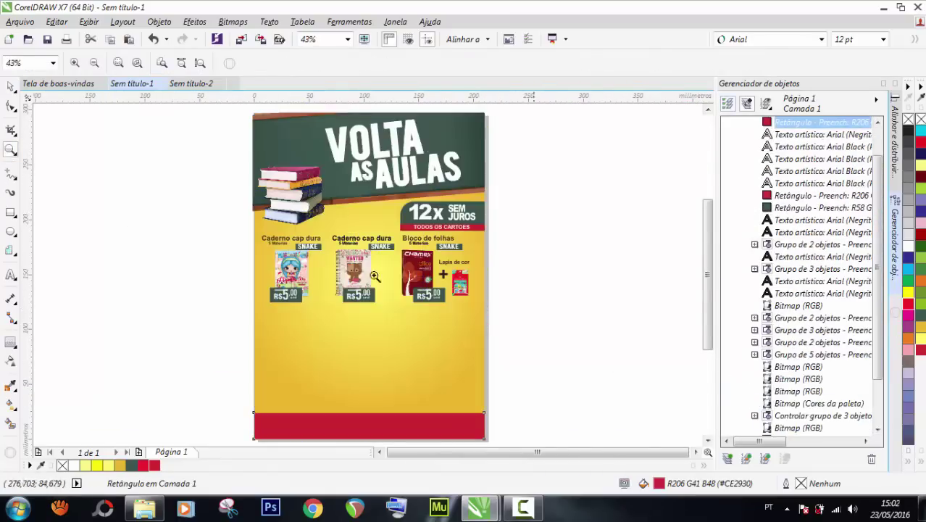
{"action": "left_click", "coordinate": [10, 88]}
{"action": "left_click", "coordinate": [124, 246]}
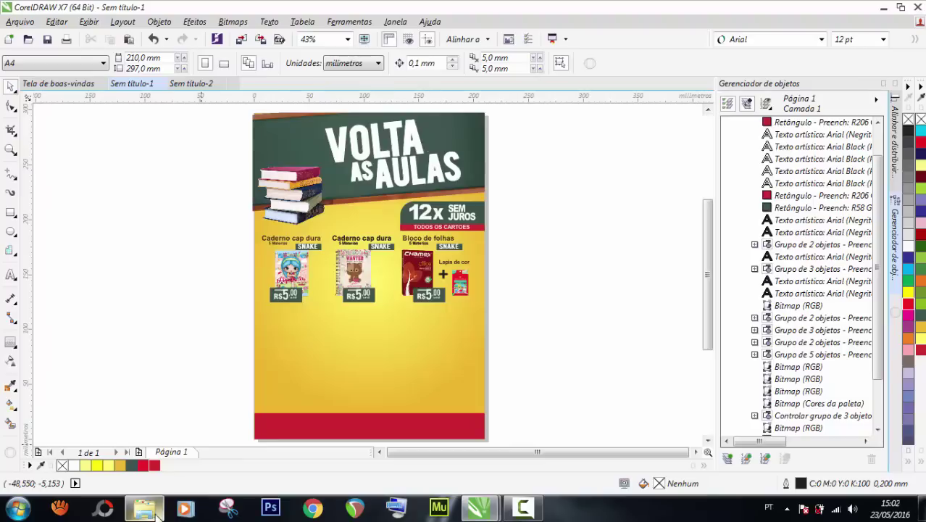
{"action": "mouse_move", "coordinate": [158, 507]}
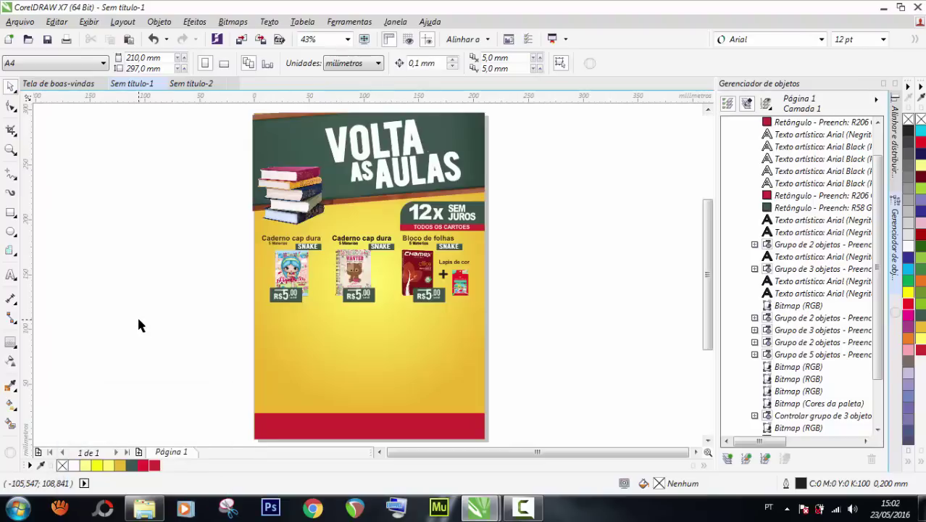
In PAPELARIA, select the download (2), download, CORRETIVO MERCUR, cartolina-de-eva 11 and p-mochila photos.
{"action": "left_click", "coordinate": [149, 497]}
{"action": "left_click", "coordinate": [399, 247]}
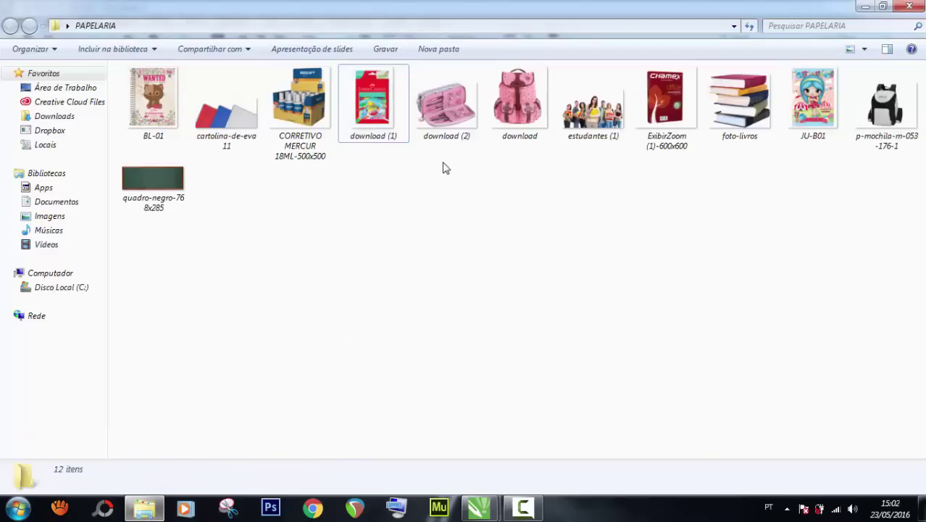
{"action": "left_click", "coordinate": [453, 105]}
{"action": "left_click", "coordinate": [512, 102], "text": "ctrl"}
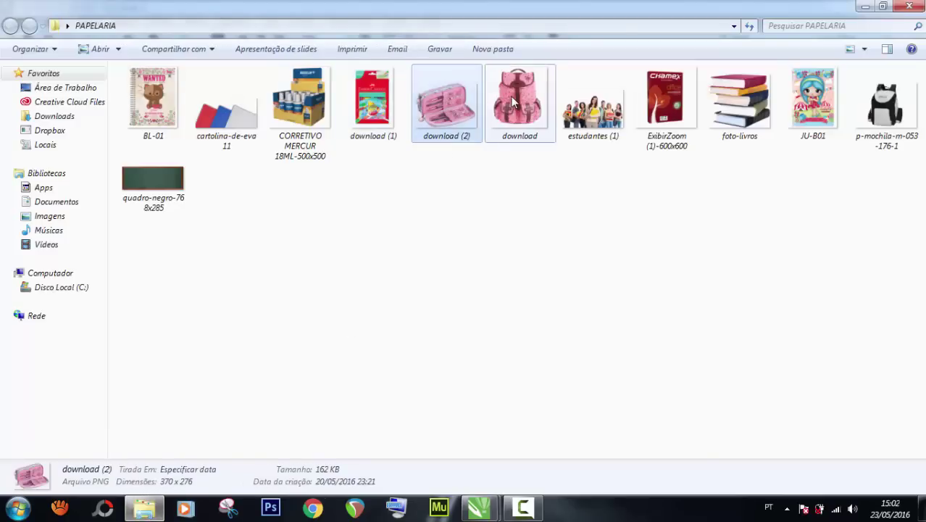
{"action": "left_click", "coordinate": [298, 103], "text": "ctrl"}
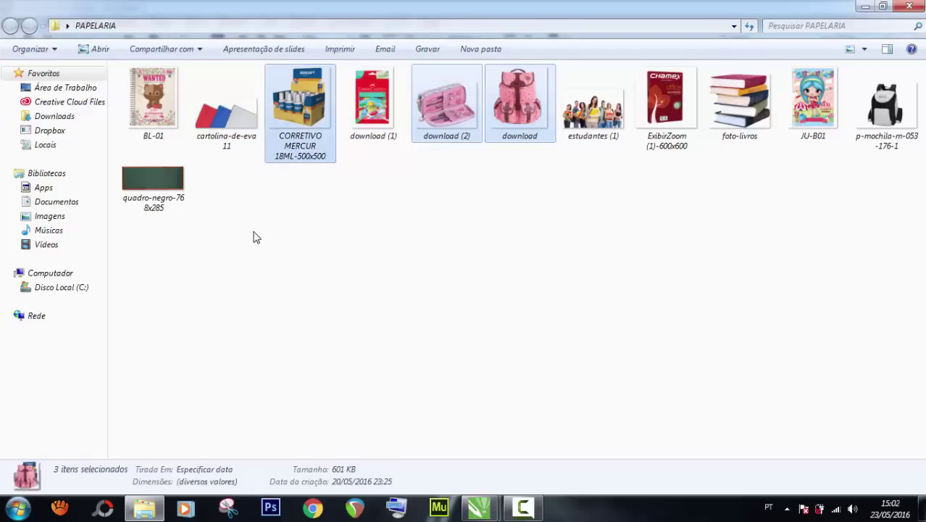
{"action": "left_click", "coordinate": [226, 134], "text": "ctrl"}
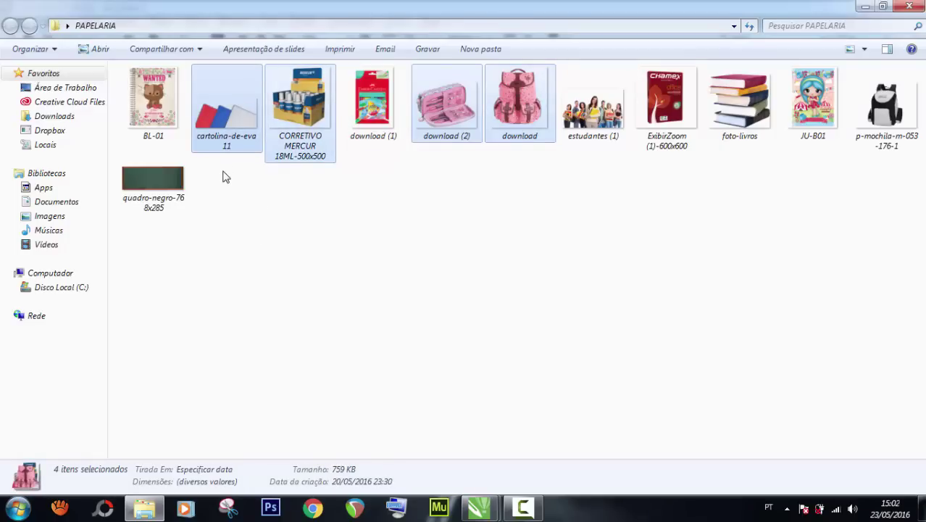
{"action": "left_click", "coordinate": [877, 115], "text": "ctrl"}
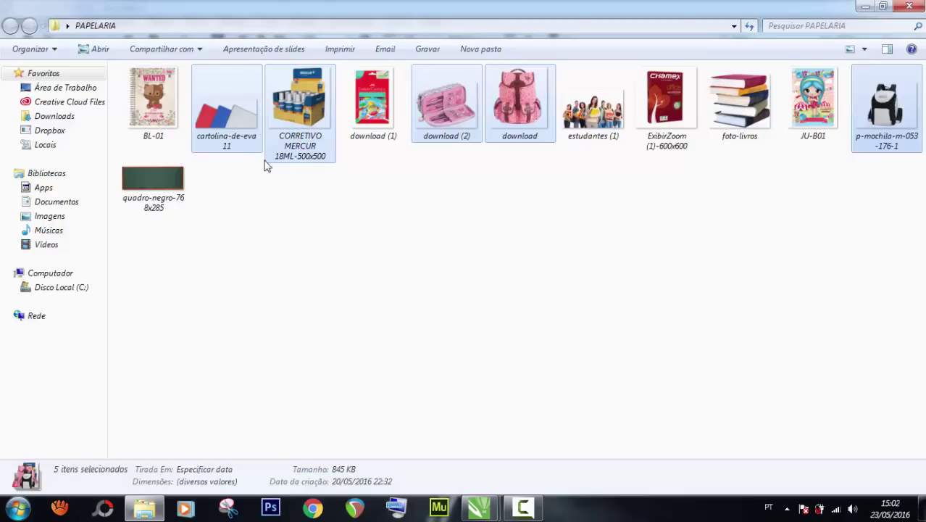
Drop the five photos into the CorelDRAW document and arrange the backpacks beside the flyer.
{"action": "left_click_drag", "start_coordinate": [286, 108], "coordinate": [401, 334]}
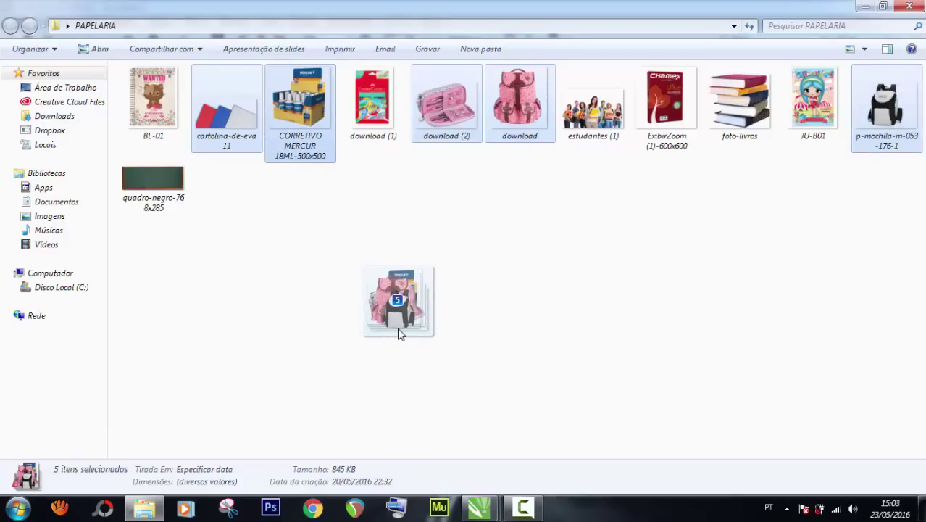
{"action": "left_click_drag", "start_coordinate": [400, 334], "coordinate": [132, 218]}
{"action": "scroll", "coordinate": [192, 256], "scroll_direction": "down", "scroll_amount": 2}
{"action": "mouse_move", "coordinate": [167, 279]}
{"action": "left_mouse_down"}
{"action": "mouse_move", "coordinate": [131, 282]}
{"action": "mouse_move", "coordinate": [168, 319]}
{"action": "mouse_move", "coordinate": [143, 371]}
{"action": "left_mouse_up"}
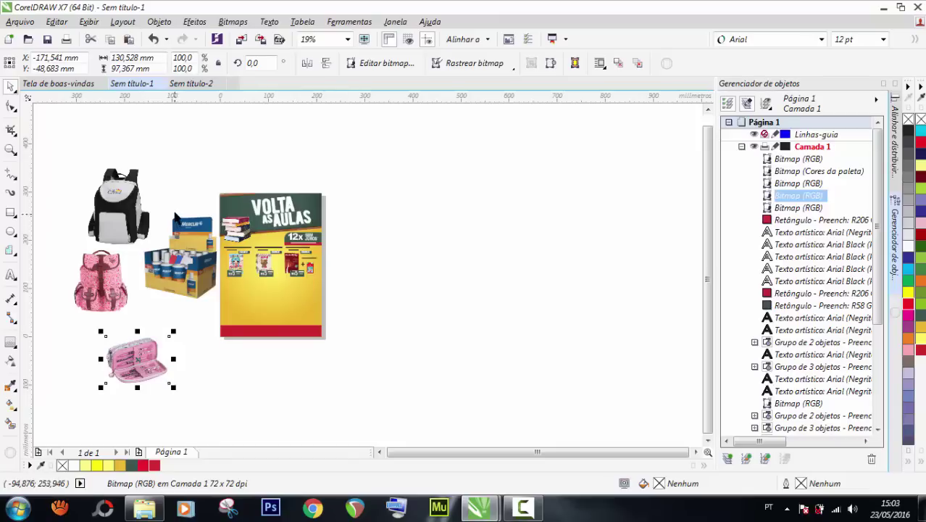
Place the cardstock photo on the flyer, then move the Mercur corrector box on and shrink it to a quarter.
{"action": "left_click_drag", "start_coordinate": [191, 265], "coordinate": [297, 316]}
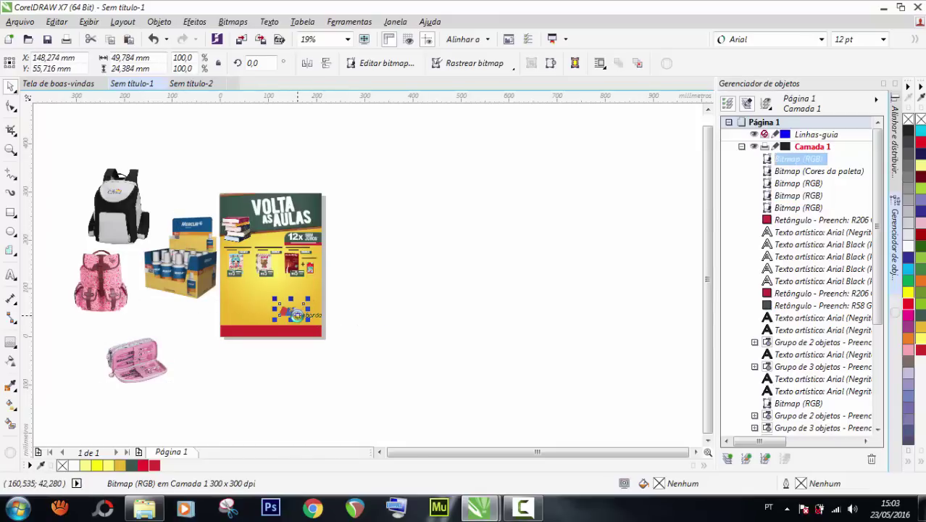
{"action": "scroll", "coordinate": [298, 316], "scroll_direction": "up", "scroll_amount": 1}
{"action": "left_click_drag", "start_coordinate": [119, 239], "coordinate": [397, 273]}
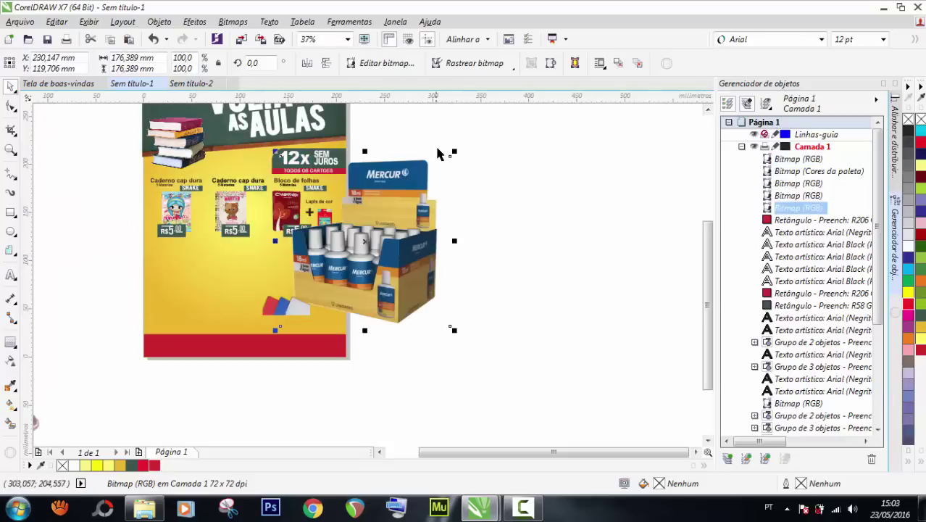
{"action": "mouse_move", "coordinate": [450, 156]}
{"action": "left_mouse_down"}
{"action": "mouse_move", "coordinate": [323, 283]}
{"action": "mouse_move", "coordinate": [310, 279]}
{"action": "mouse_move", "coordinate": [305, 259]}
{"action": "left_mouse_up"}
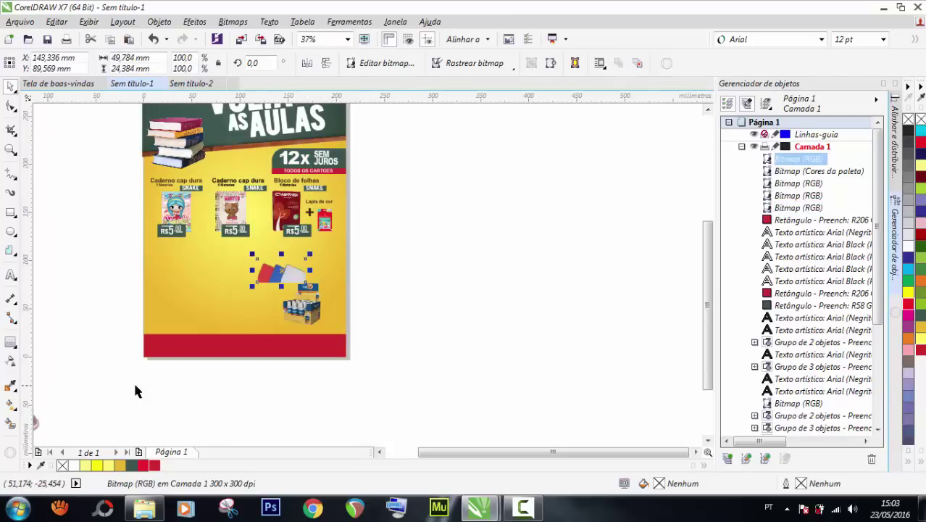
Move the pencil case photo onto the flyer and shrink it to about half size.
{"action": "scroll", "coordinate": [252, 331], "scroll_direction": "down", "scroll_amount": 1}
{"action": "mouse_move", "coordinate": [129, 355]}
{"action": "left_mouse_down"}
{"action": "mouse_move", "coordinate": [223, 318]}
{"action": "mouse_move", "coordinate": [245, 320]}
{"action": "left_mouse_up"}
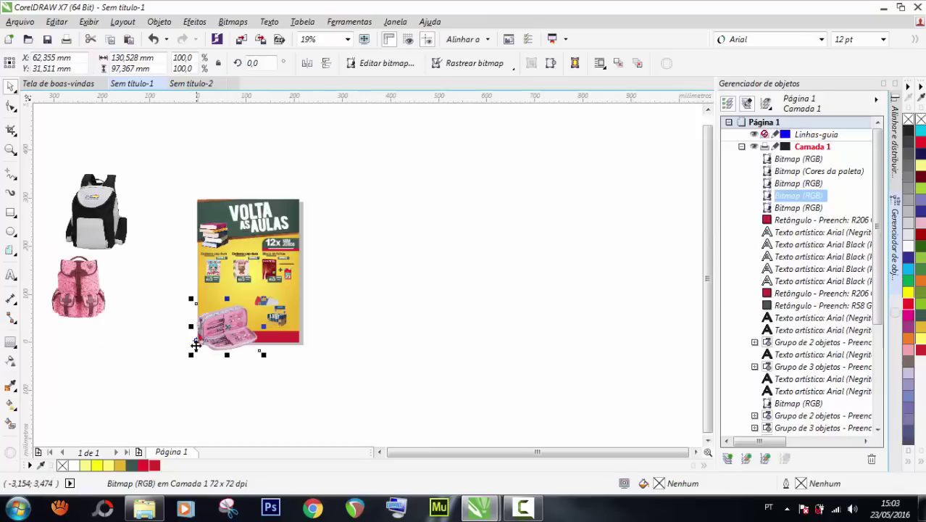
{"action": "left_click_drag", "start_coordinate": [192, 351], "coordinate": [224, 329]}
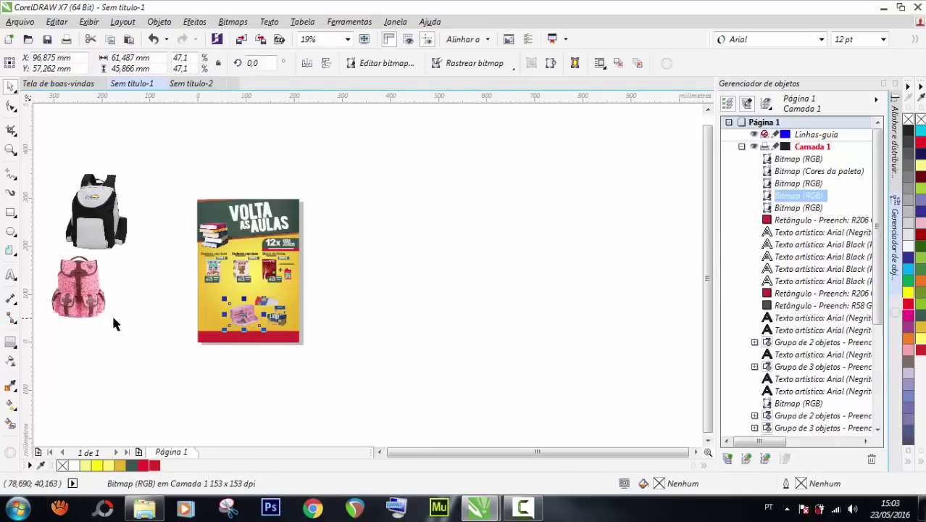
Shift the pink backpack right and stack the black backpack over it.
{"action": "left_click_drag", "start_coordinate": [112, 313], "coordinate": [182, 316]}
{"action": "left_click_drag", "start_coordinate": [142, 195], "coordinate": [160, 226]}
{"action": "scroll", "coordinate": [217, 380], "scroll_direction": "up", "scroll_amount": 2}
{"action": "scroll", "coordinate": [177, 255], "scroll_direction": "down", "scroll_amount": 2}
{"action": "scroll", "coordinate": [161, 226], "scroll_direction": "up", "scroll_amount": 3}
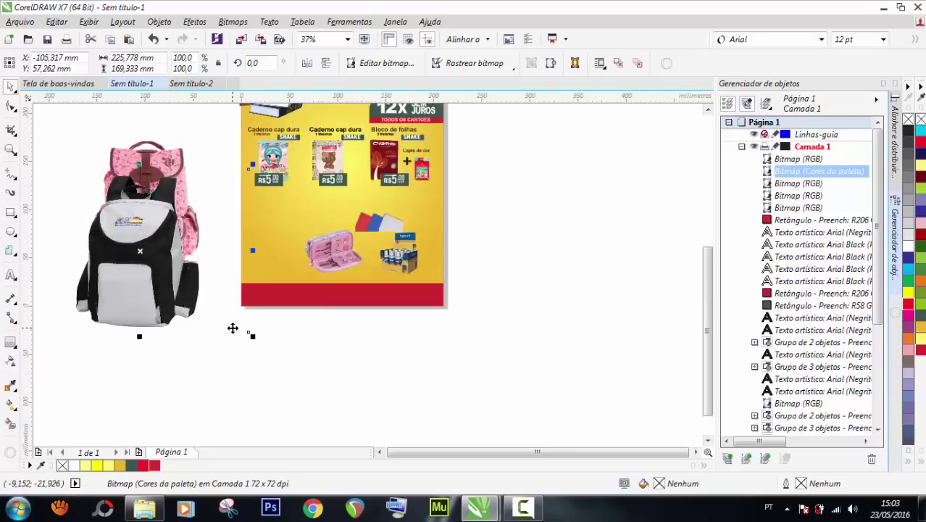
{"action": "scroll", "coordinate": [233, 324], "scroll_direction": "down", "scroll_amount": 3}
{"action": "scroll", "coordinate": [273, 276], "scroll_direction": "up", "scroll_amount": 3}
{"action": "scroll", "coordinate": [290, 305], "scroll_direction": "up", "scroll_amount": 2}
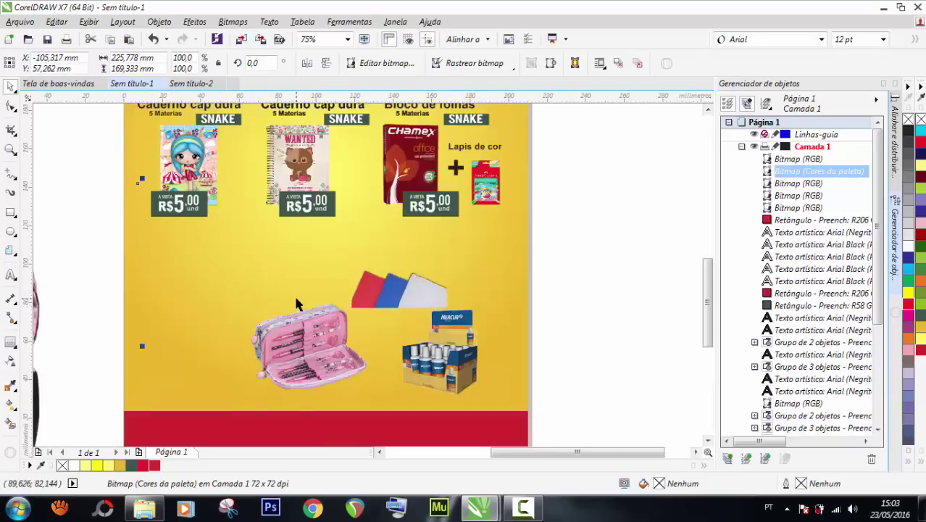
{"action": "scroll", "coordinate": [275, 305], "scroll_direction": "down", "scroll_amount": 2}
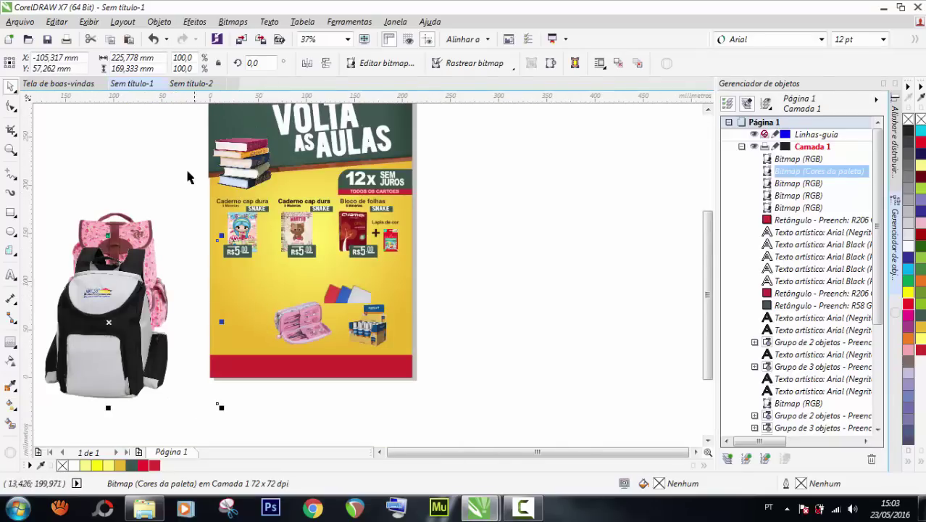
{"action": "scroll", "coordinate": [184, 165], "scroll_direction": "up", "scroll_amount": 2}
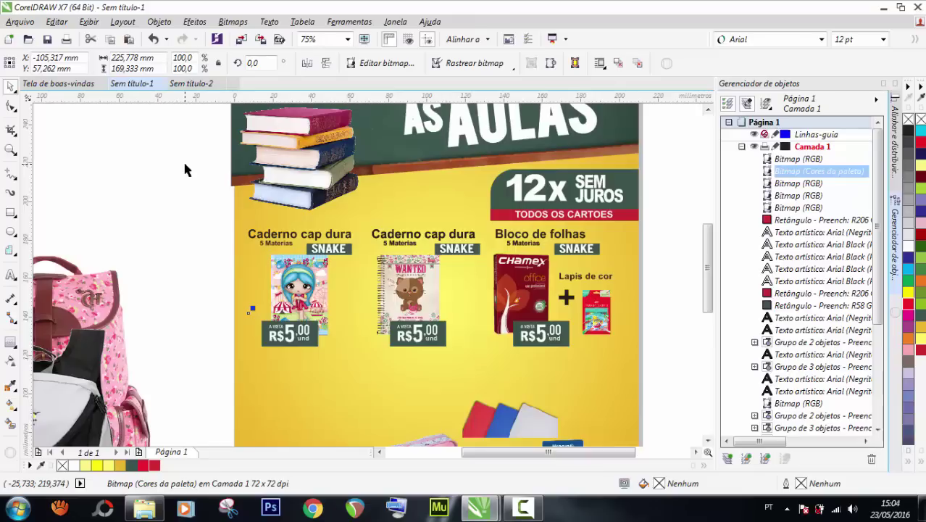
Select the first notebook group, the second notebook photo and the Chamex paper photo.
{"action": "scroll", "coordinate": [185, 174], "scroll_direction": "down", "scroll_amount": 4}
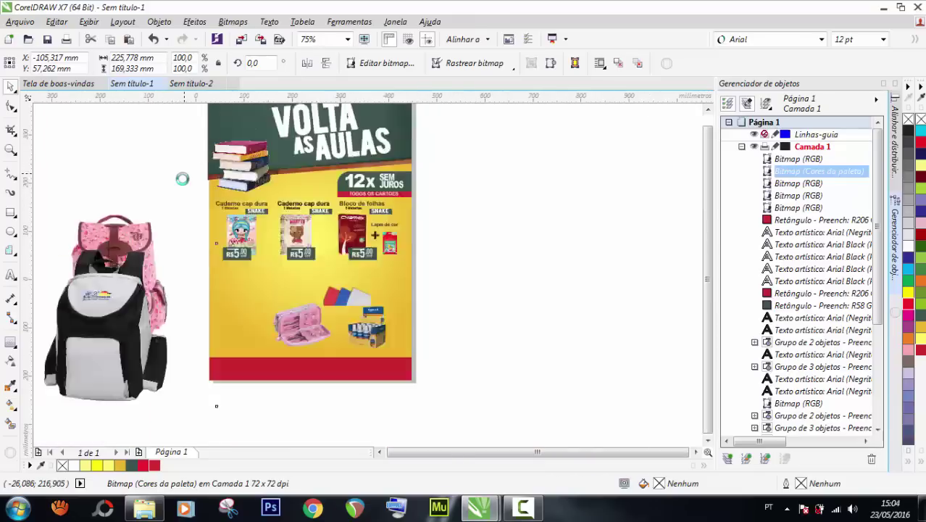
{"action": "scroll", "coordinate": [239, 188], "scroll_direction": "up", "scroll_amount": 4}
{"action": "scroll", "coordinate": [297, 202], "scroll_direction": "down", "scroll_amount": 4}
{"action": "scroll", "coordinate": [297, 201], "scroll_direction": "up", "scroll_amount": 2}
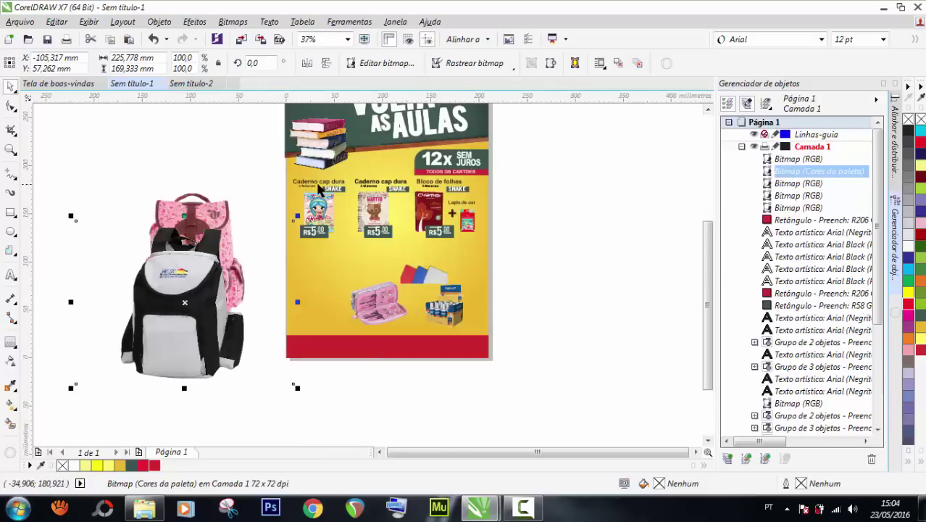
{"action": "scroll", "coordinate": [244, 169], "scroll_direction": "up", "scroll_amount": 2}
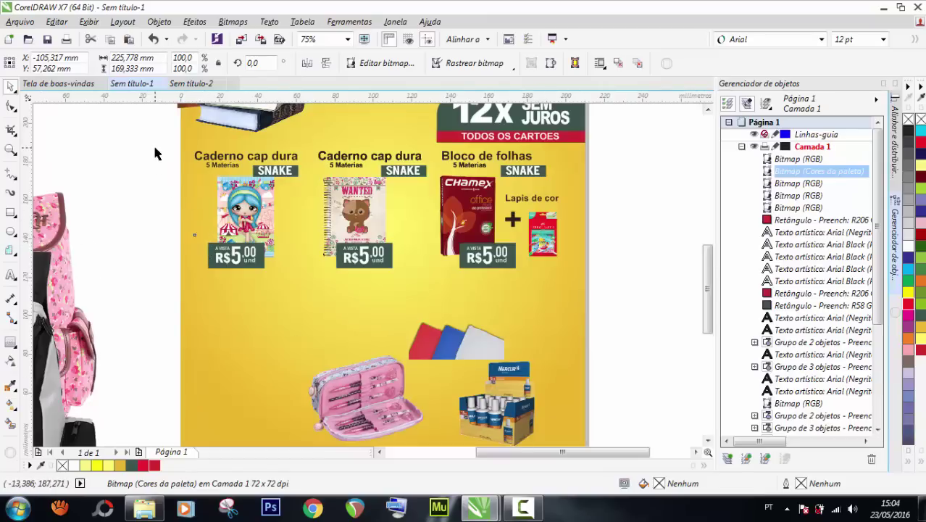
{"action": "left_click_drag", "start_coordinate": [148, 145], "coordinate": [321, 300]}
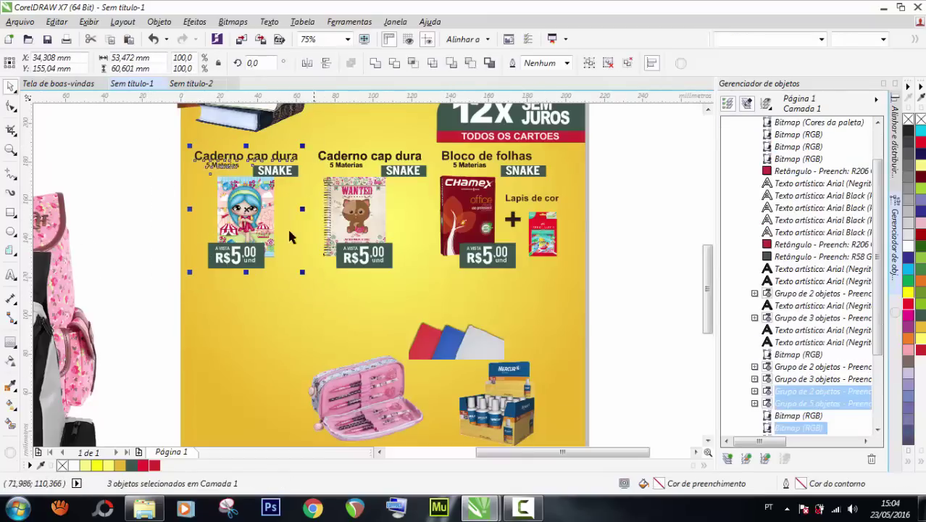
{"action": "left_click", "coordinate": [366, 233]}
{"action": "left_click", "coordinate": [470, 224]}
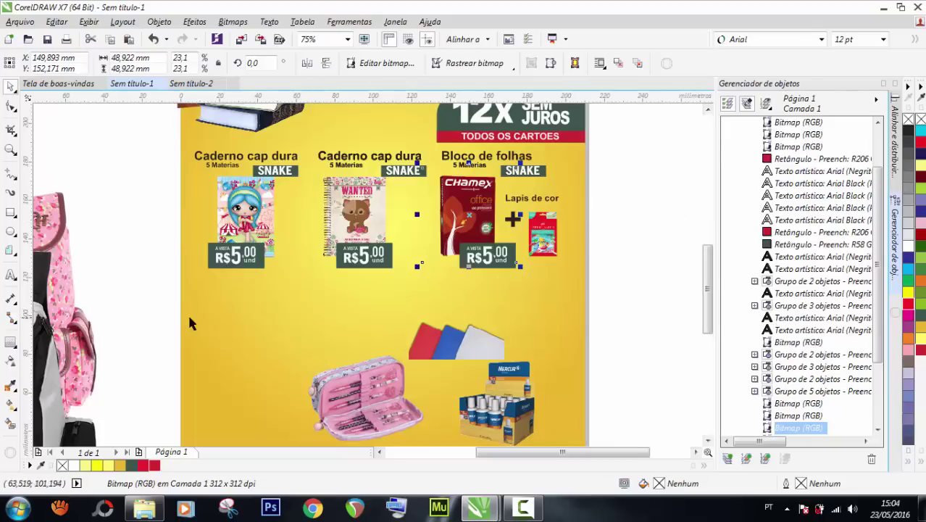
Shrink the black backpack to about a quarter and place it in the flyer's lower area.
{"action": "scroll", "coordinate": [190, 323], "scroll_direction": "down", "scroll_amount": 3}
{"action": "left_click_drag", "start_coordinate": [241, 347], "coordinate": [369, 343]}
{"action": "left_click_drag", "start_coordinate": [475, 431], "coordinate": [360, 334]}
{"action": "left_click_drag", "start_coordinate": [271, 295], "coordinate": [559, 164]}
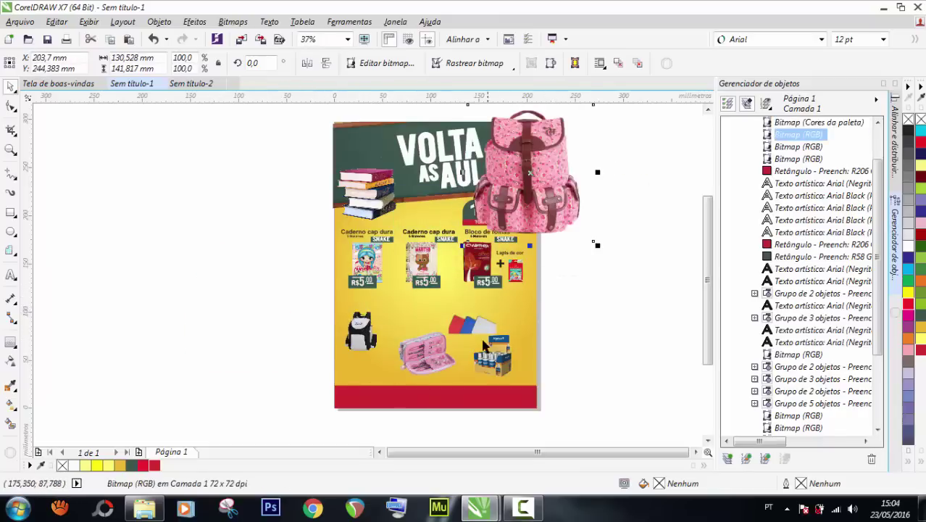
{"action": "scroll", "coordinate": [467, 226], "scroll_direction": "up", "scroll_amount": 1}
{"action": "scroll", "coordinate": [435, 187], "scroll_direction": "down", "scroll_amount": 1}
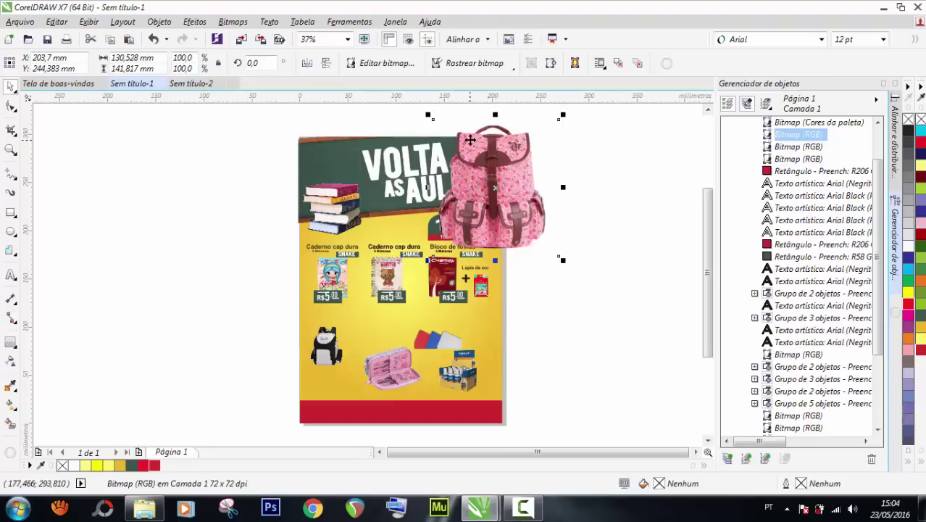
{"action": "scroll", "coordinate": [490, 168], "scroll_direction": "up", "scroll_amount": 1}
{"action": "scroll", "coordinate": [481, 213], "scroll_direction": "down", "scroll_amount": 1}
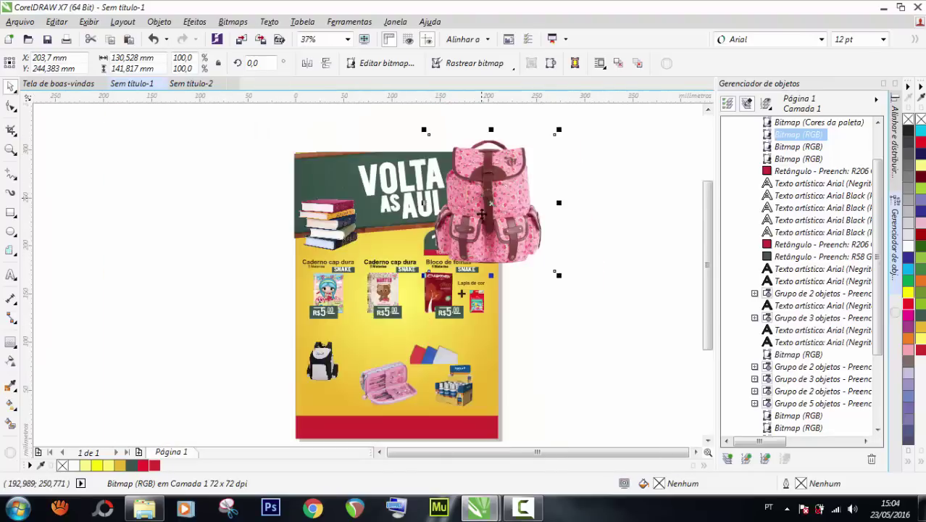
{"action": "scroll", "coordinate": [378, 313], "scroll_direction": "up", "scroll_amount": 1}
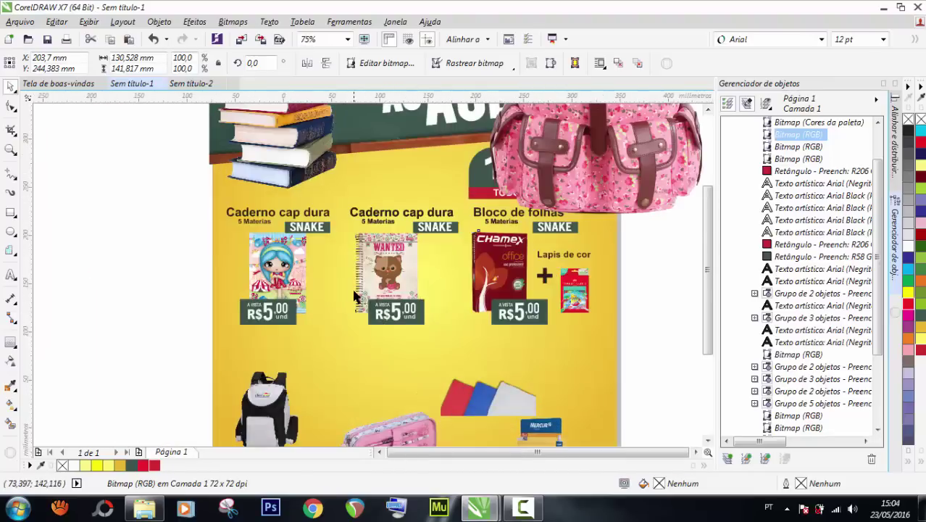
{"action": "scroll", "coordinate": [358, 297], "scroll_direction": "down", "scroll_amount": 1}
{"action": "scroll", "coordinate": [353, 318], "scroll_direction": "up", "scroll_amount": 1}
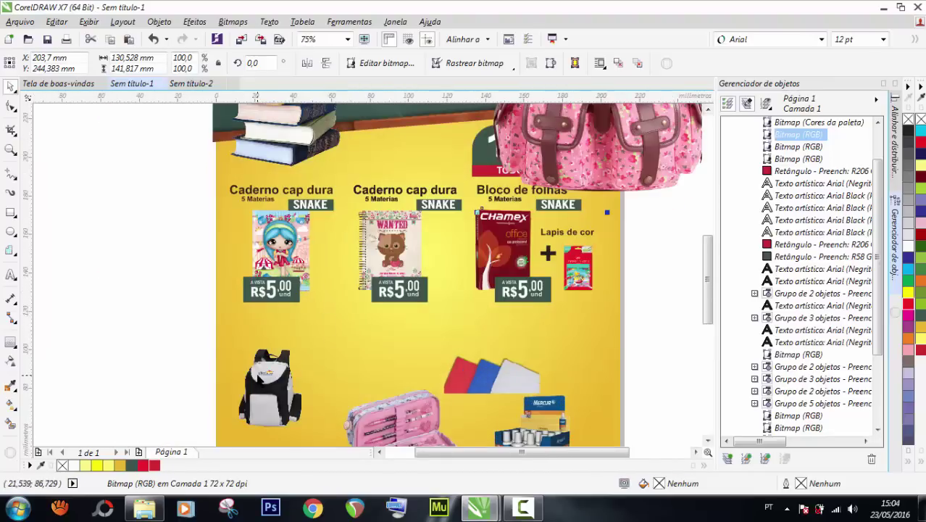
Move the pink backpack off the page to the left of the poster.
{"action": "left_click", "coordinate": [260, 377]}
{"action": "scroll", "coordinate": [259, 373], "scroll_direction": "down", "scroll_amount": 1}
{"action": "scroll", "coordinate": [277, 365], "scroll_direction": "up", "scroll_amount": 1}
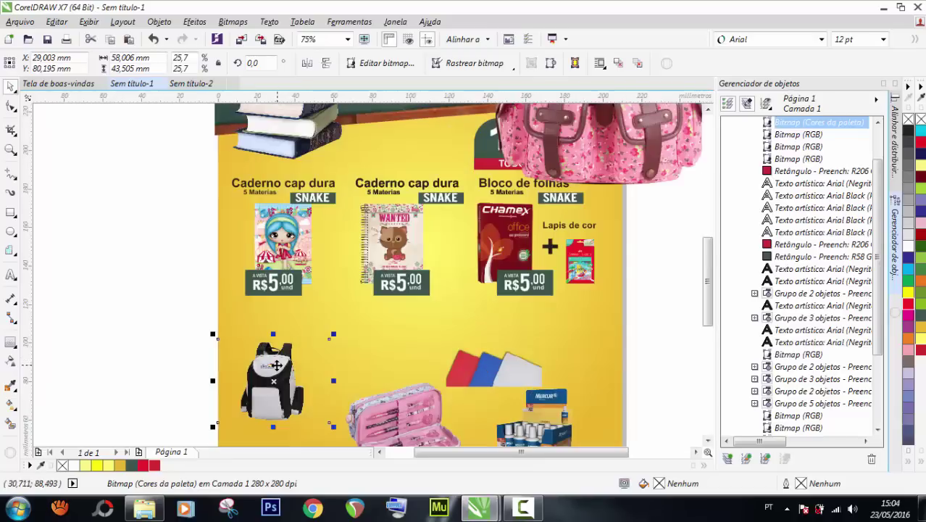
{"action": "scroll", "coordinate": [276, 365], "scroll_direction": "down", "scroll_amount": 2}
{"action": "left_click_drag", "start_coordinate": [370, 270], "coordinate": [215, 370]}
{"action": "scroll", "coordinate": [244, 366], "scroll_direction": "up", "scroll_amount": 1}
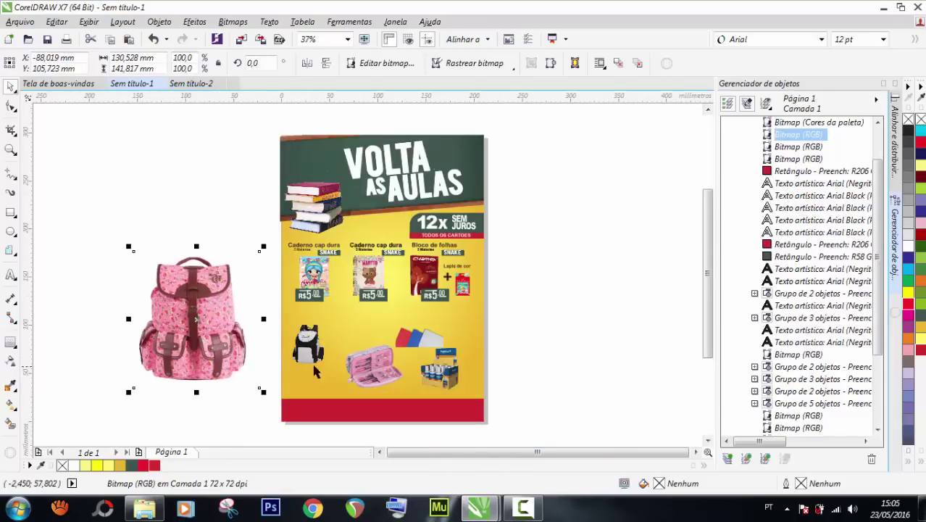
Move the black backpack off the poster and the pencil case and Mercur box up, papers down.
{"action": "left_click_drag", "start_coordinate": [315, 371], "coordinate": [141, 251]}
{"action": "scroll", "coordinate": [400, 392], "scroll_direction": "up", "scroll_amount": 1}
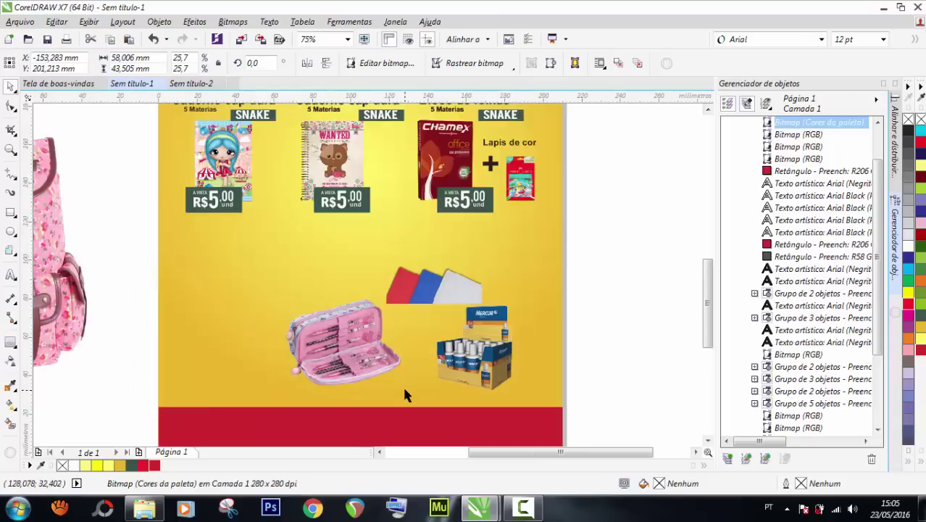
{"action": "left_click_drag", "start_coordinate": [324, 334], "coordinate": [358, 272]}
{"action": "mouse_move", "coordinate": [449, 297]}
{"action": "left_mouse_down"}
{"action": "mouse_move", "coordinate": [392, 366]}
{"action": "mouse_move", "coordinate": [413, 385]}
{"action": "left_mouse_up"}
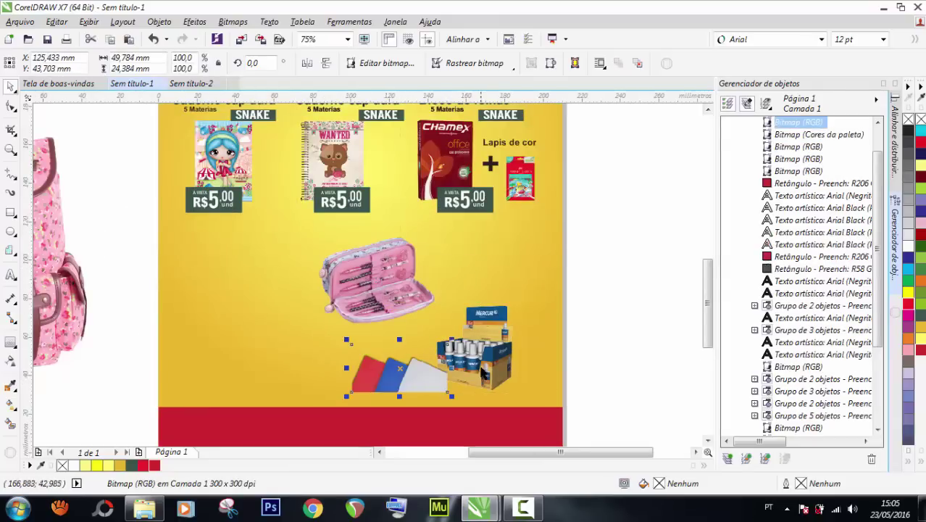
{"action": "mouse_move", "coordinate": [483, 365]}
{"action": "left_mouse_down"}
{"action": "mouse_move", "coordinate": [511, 263]}
{"action": "mouse_move", "coordinate": [491, 305]}
{"action": "left_mouse_up"}
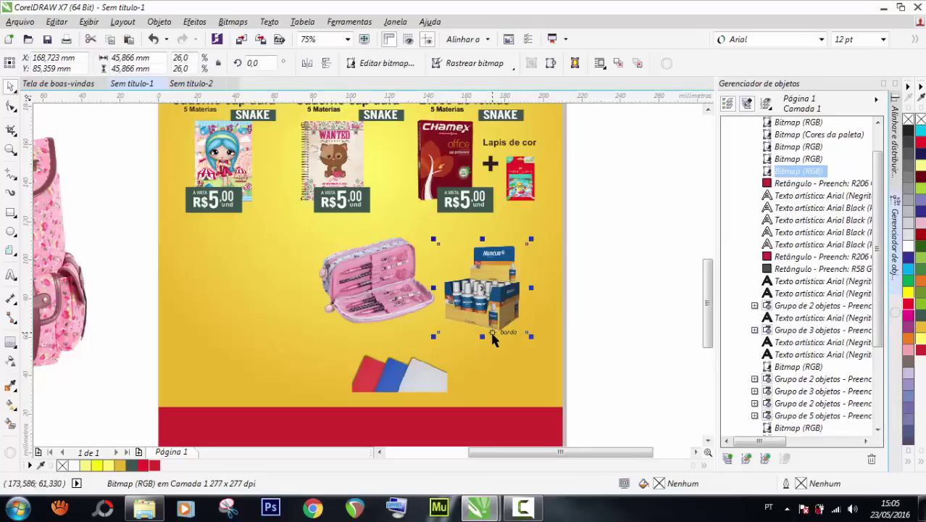
Shrink the Mercur box slightly and the pencil case to about a third.
{"action": "left_click_drag", "start_coordinate": [521, 338], "coordinate": [513, 290]}
{"action": "left_click", "coordinate": [393, 297]}
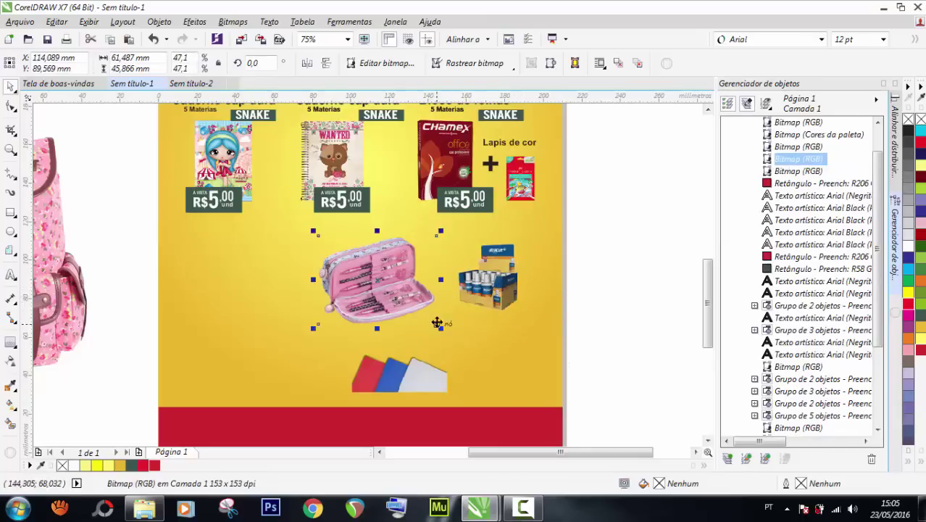
{"action": "left_click_drag", "start_coordinate": [437, 322], "coordinate": [379, 276]}
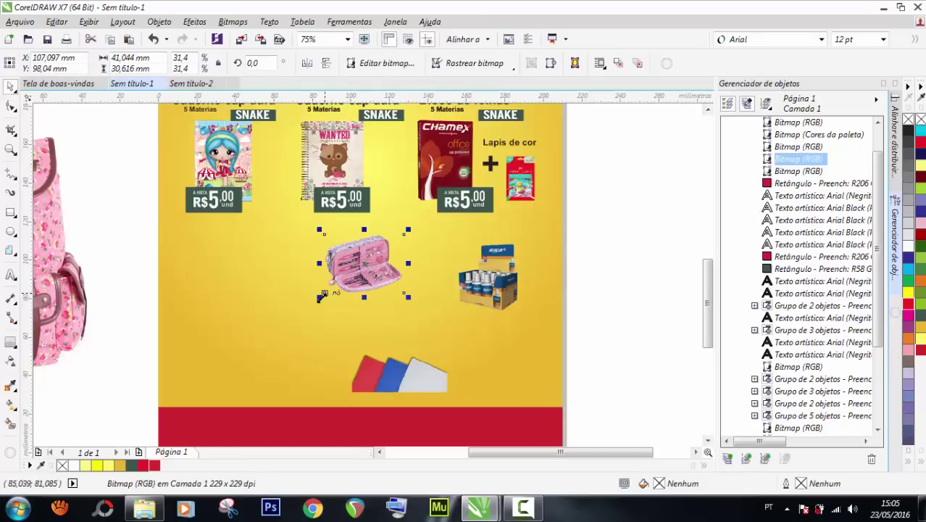
{"action": "left_click_drag", "start_coordinate": [319, 297], "coordinate": [313, 301]}
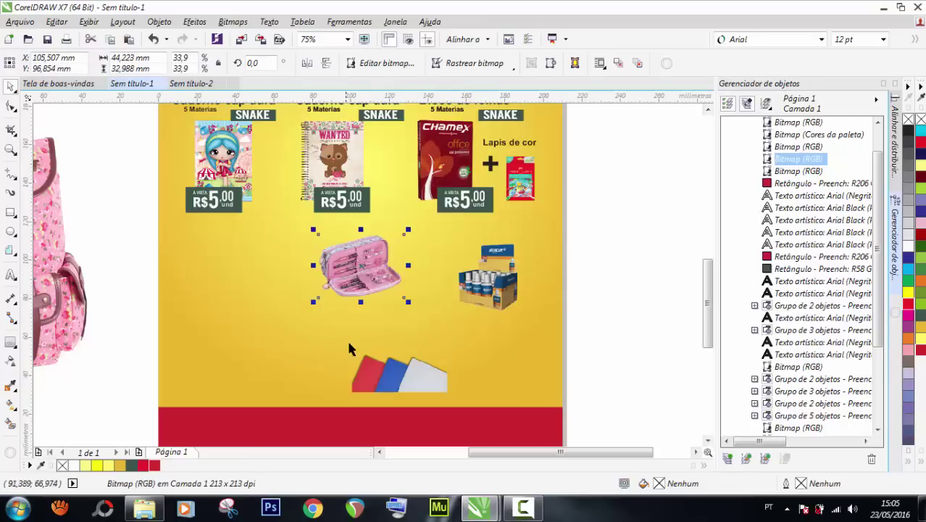
Enlarge the coloured paper sheets to about 110%.
{"action": "left_click", "coordinate": [376, 370]}
{"action": "left_click_drag", "start_coordinate": [350, 343], "coordinate": [337, 334]}
{"action": "left_click_drag", "start_coordinate": [400, 370], "coordinate": [401, 364]}
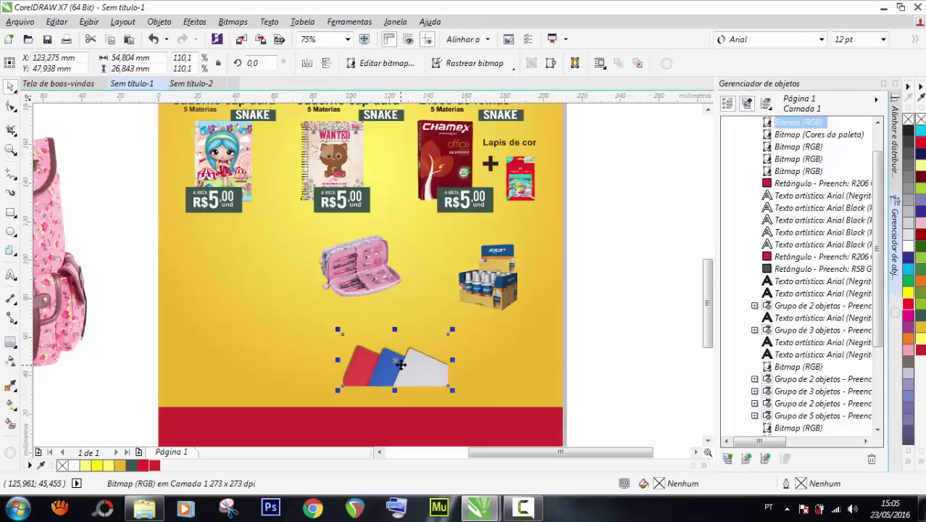
{"action": "scroll", "coordinate": [401, 364], "scroll_direction": "down", "scroll_amount": 2}
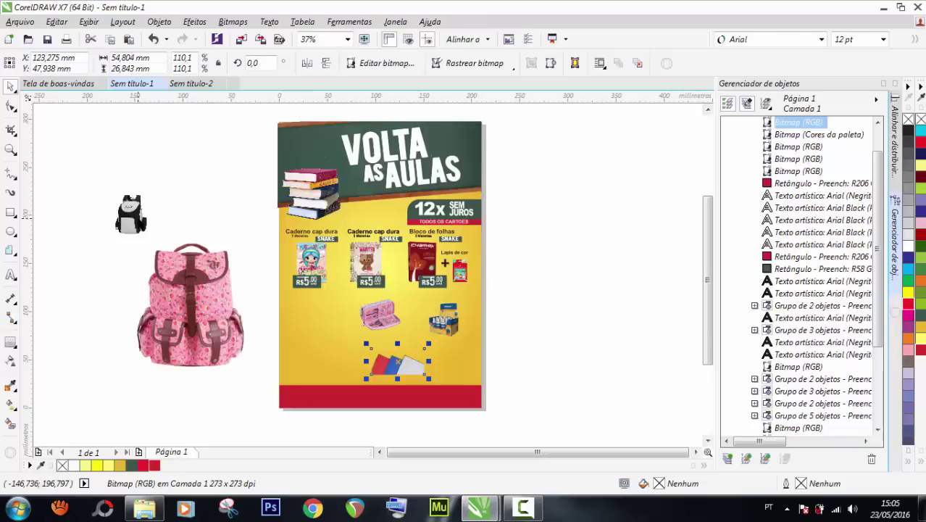
Shift the pencil case, box and papers slightly right, and drag the black backpack over the pink one.
{"action": "left_click_drag", "start_coordinate": [507, 289], "coordinate": [333, 397]}
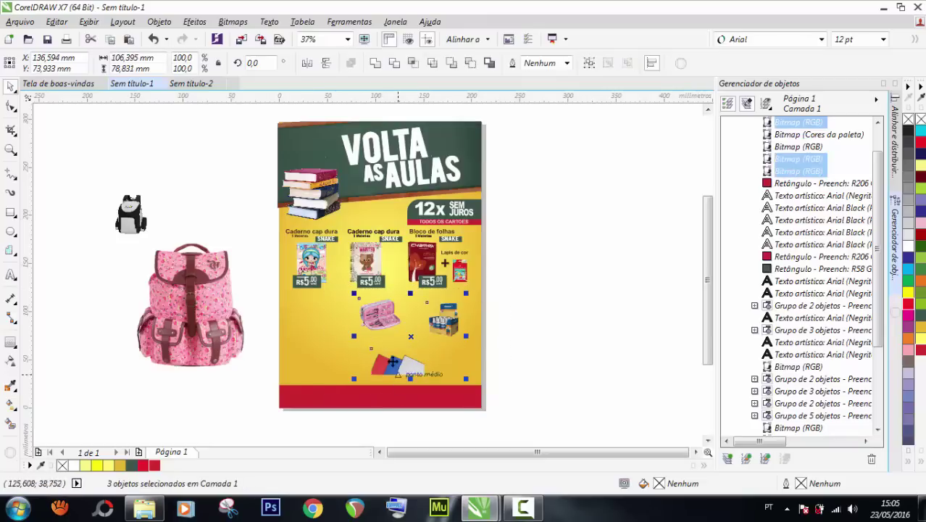
{"action": "left_click_drag", "start_coordinate": [392, 362], "coordinate": [405, 362]}
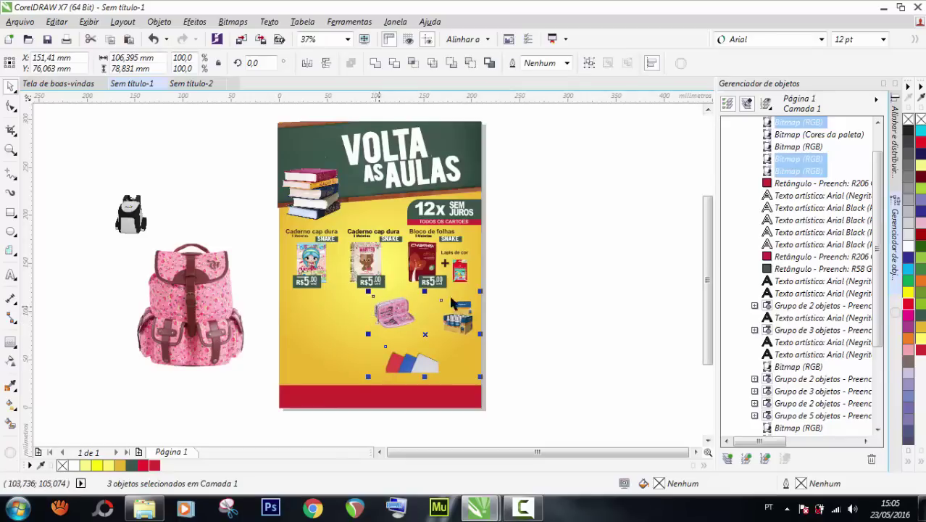
{"action": "left_click_drag", "start_coordinate": [128, 224], "coordinate": [202, 360]}
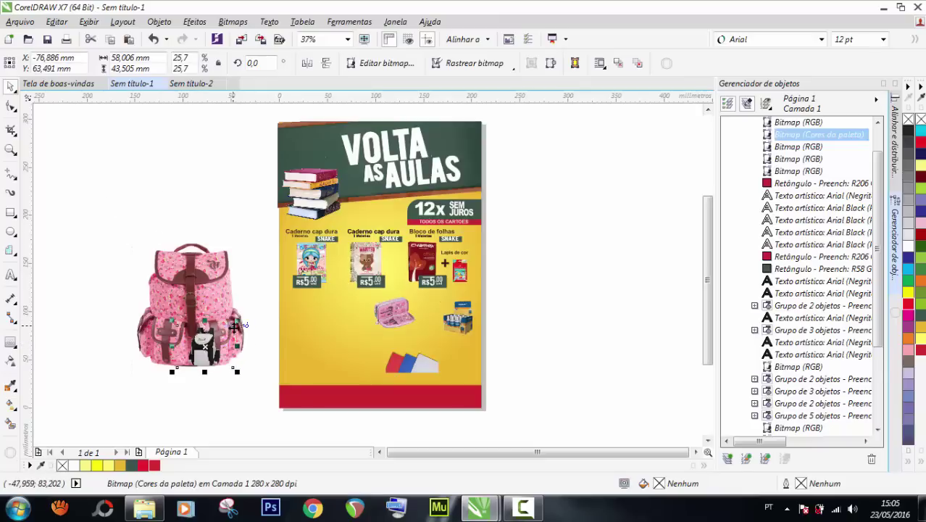
Enlarge the black backpack to 54.3% overlapping the pink backpack's lower right.
{"action": "left_click_drag", "start_coordinate": [236, 325], "coordinate": [283, 301]}
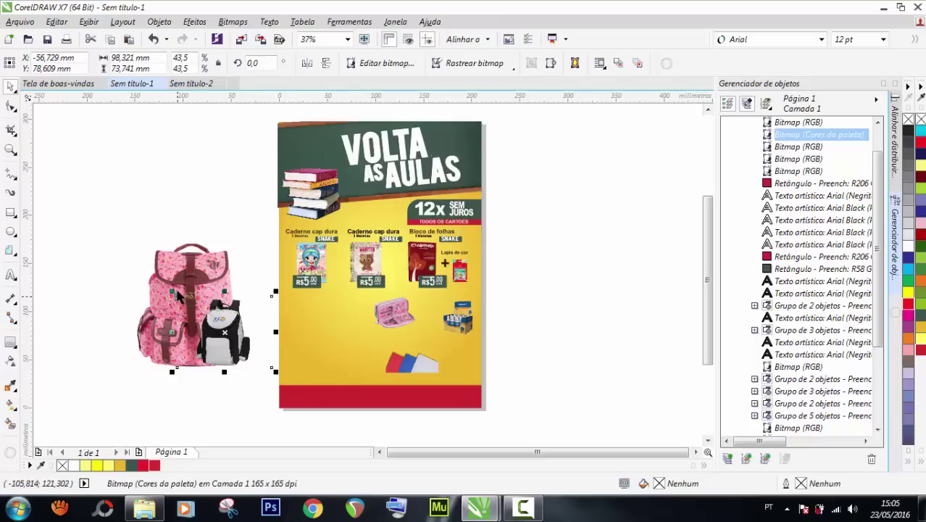
{"action": "left_click_drag", "start_coordinate": [173, 292], "coordinate": [149, 274]}
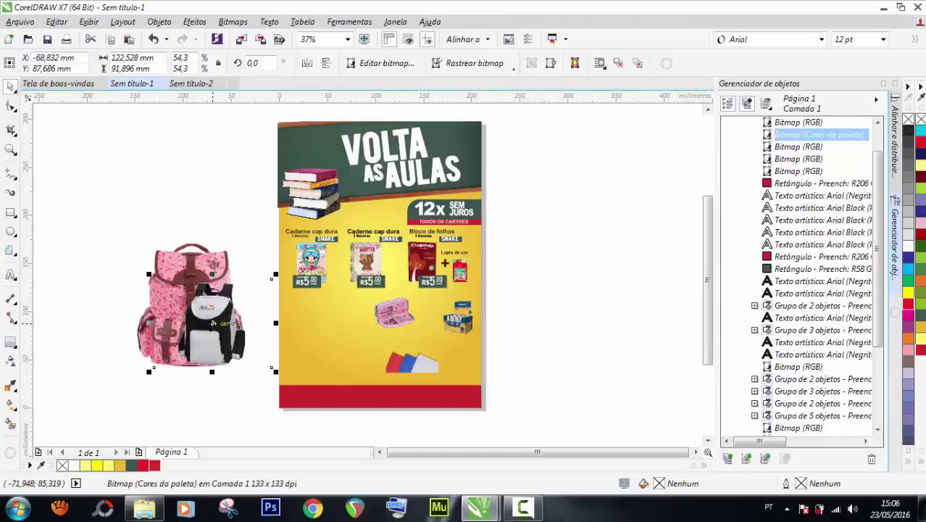
{"action": "left_click_drag", "start_coordinate": [212, 324], "coordinate": [216, 330]}
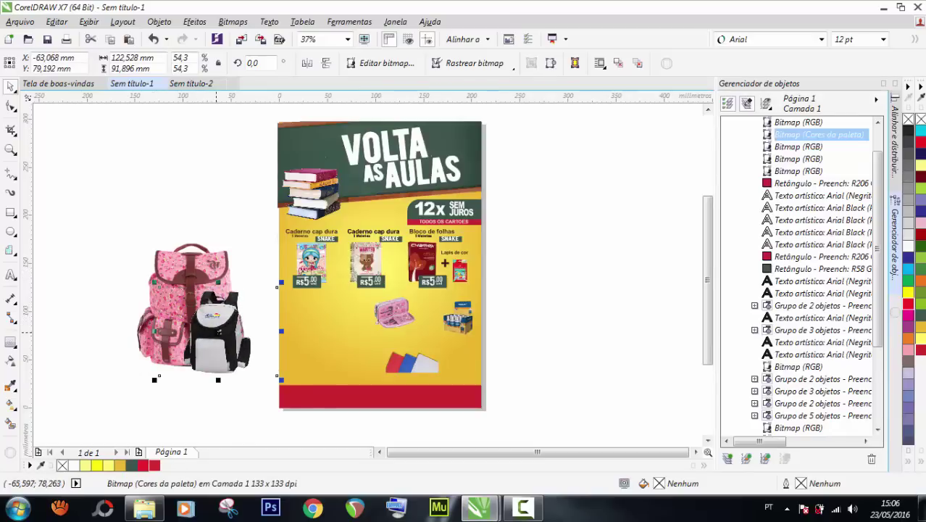
{"action": "left_click_drag", "start_coordinate": [218, 331], "coordinate": [223, 319]}
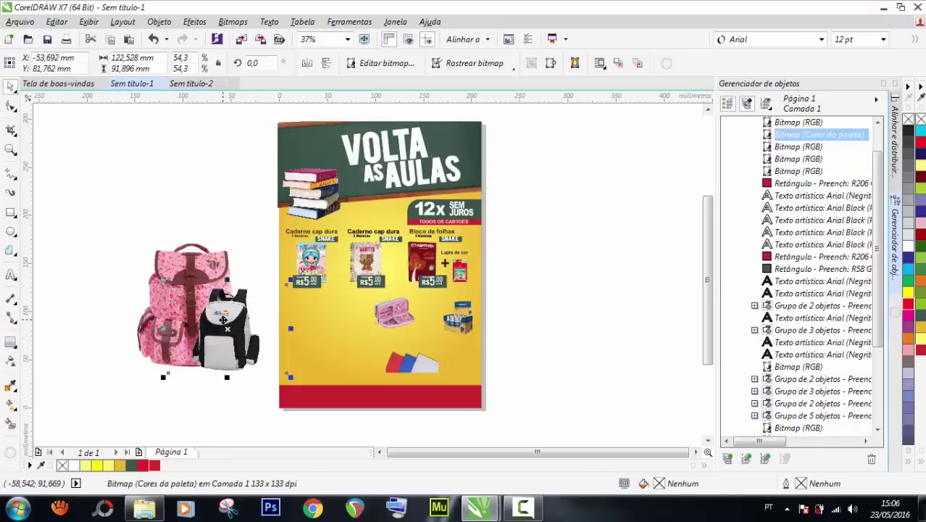
{"action": "left_click", "coordinate": [112, 219]}
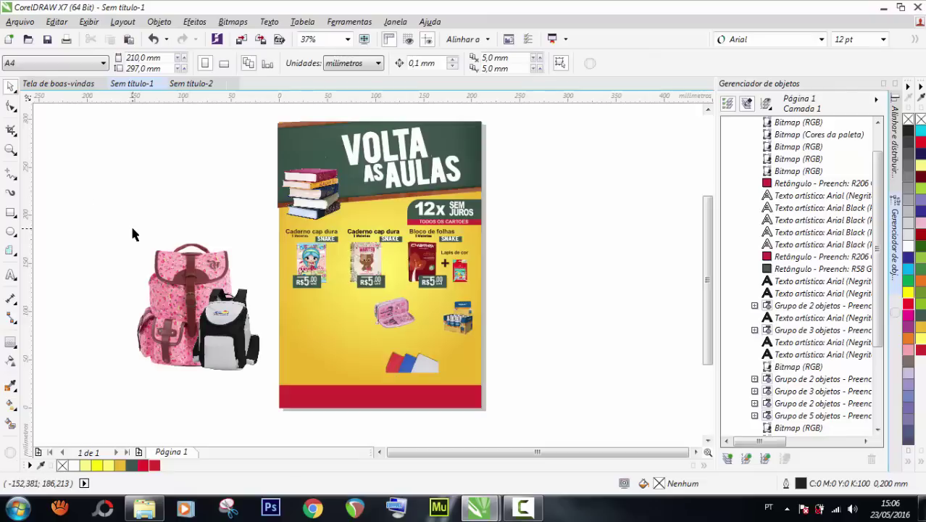
Group the pink and black backpacks with Ctrl+G.
{"action": "left_click_drag", "start_coordinate": [118, 217], "coordinate": [282, 410]}
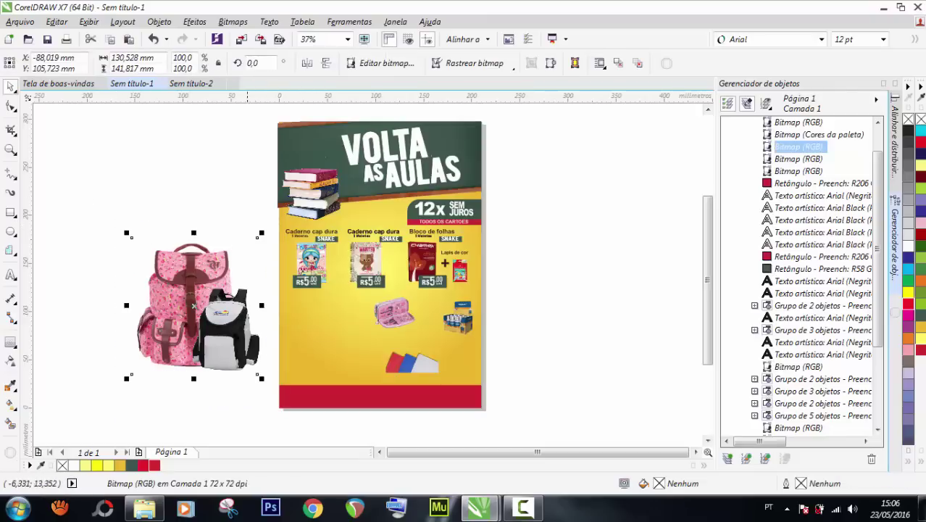
{"action": "left_click_drag", "start_coordinate": [217, 326], "coordinate": [217, 319]}
{"action": "left_click", "coordinate": [177, 267], "text": "shift"}
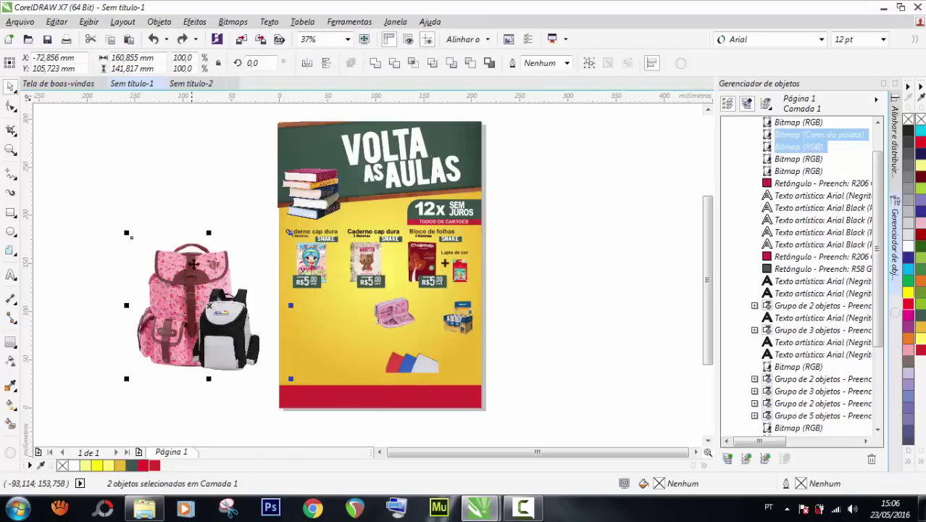
{"action": "key", "text": "ctrl+g"}
{"action": "key", "text": "Escape"}
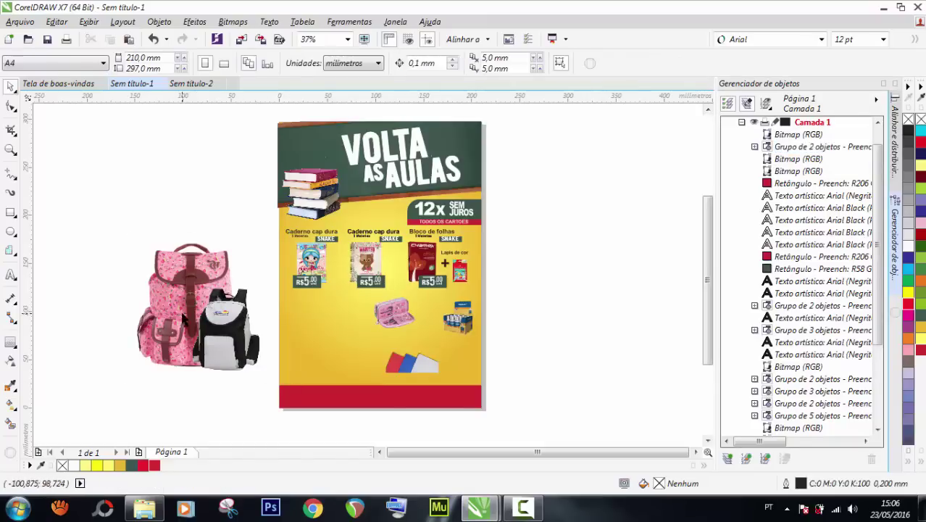
{"action": "left_click", "coordinate": [183, 319]}
Scale the backpack group to 66% at the poster's lower left and show the document grid.
{"action": "left_click", "coordinate": [290, 381]}
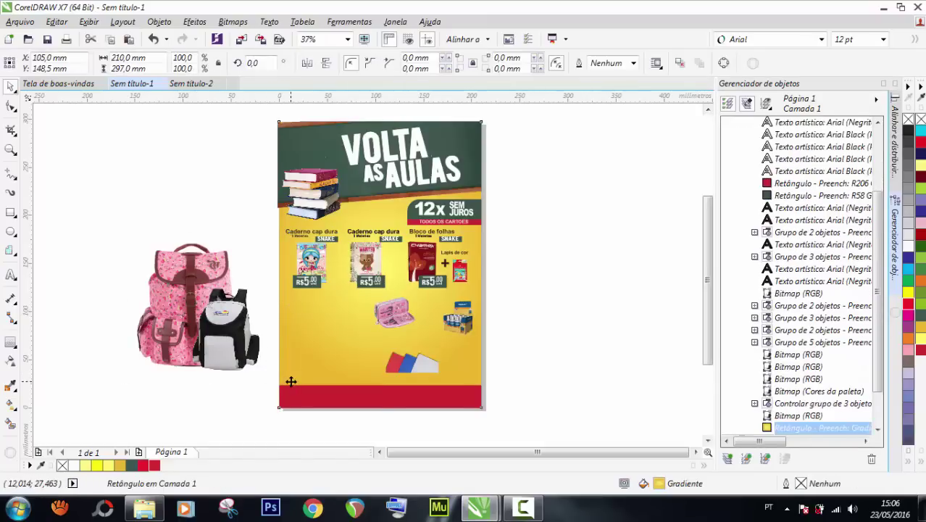
{"action": "key", "text": "Tab"}
{"action": "left_click_drag", "start_coordinate": [285, 374], "coordinate": [346, 349]}
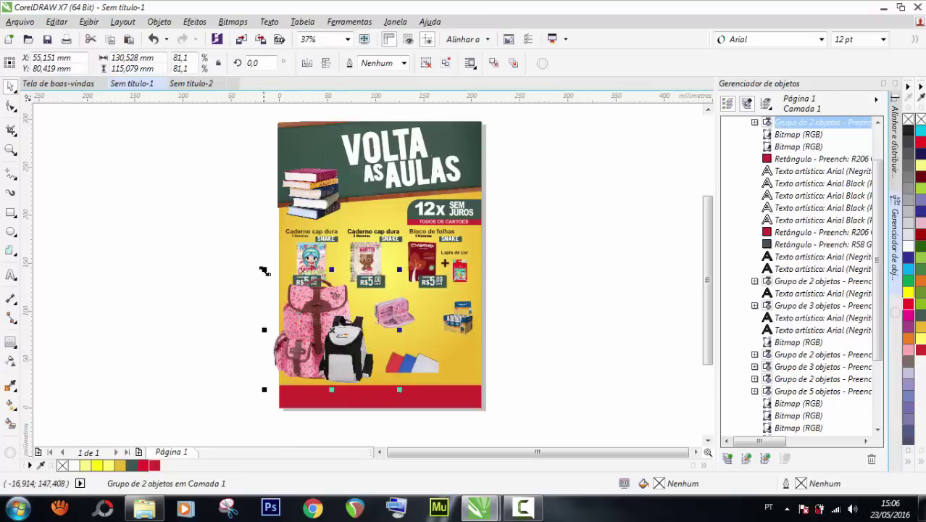
{"action": "left_click_drag", "start_coordinate": [265, 270], "coordinate": [294, 303]}
{"action": "left_click_drag", "start_coordinate": [342, 327], "coordinate": [332, 322]}
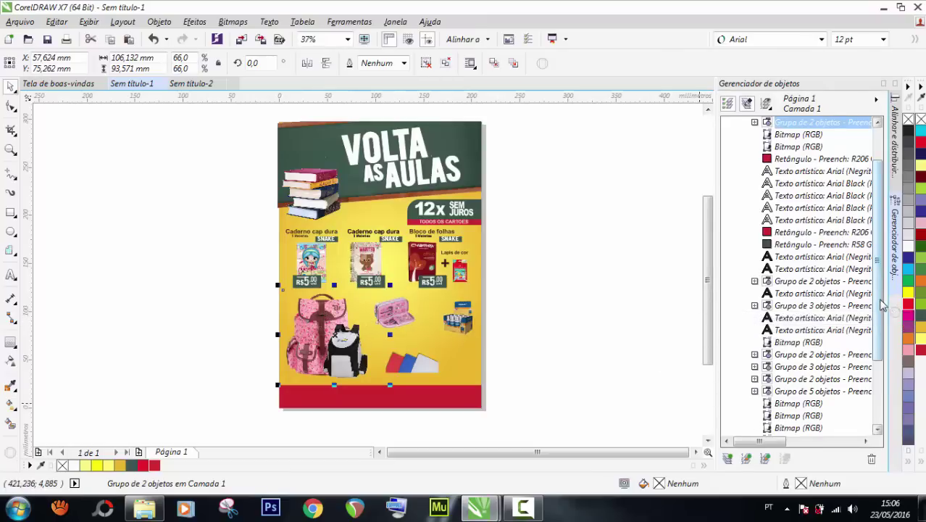
{"action": "scroll", "coordinate": [783, 362], "scroll_direction": "down", "scroll_amount": 4}
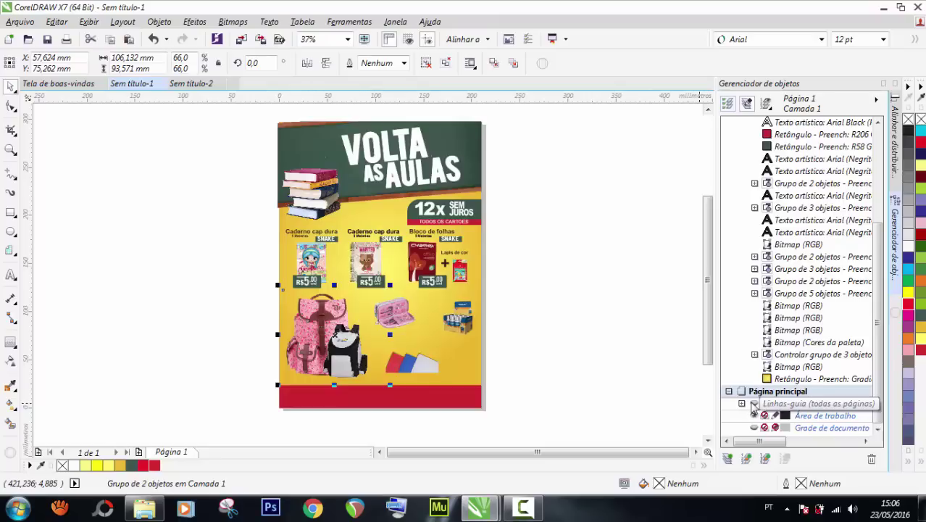
{"action": "left_click", "coordinate": [754, 427]}
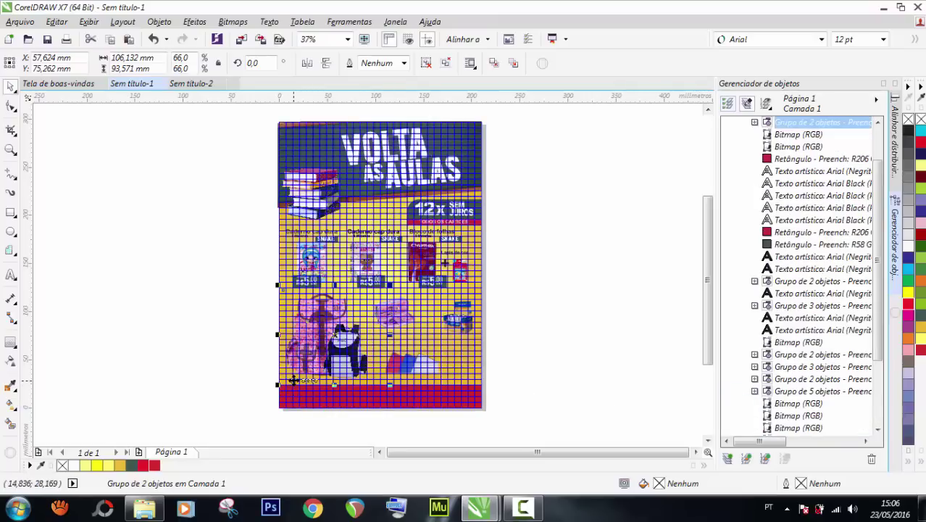
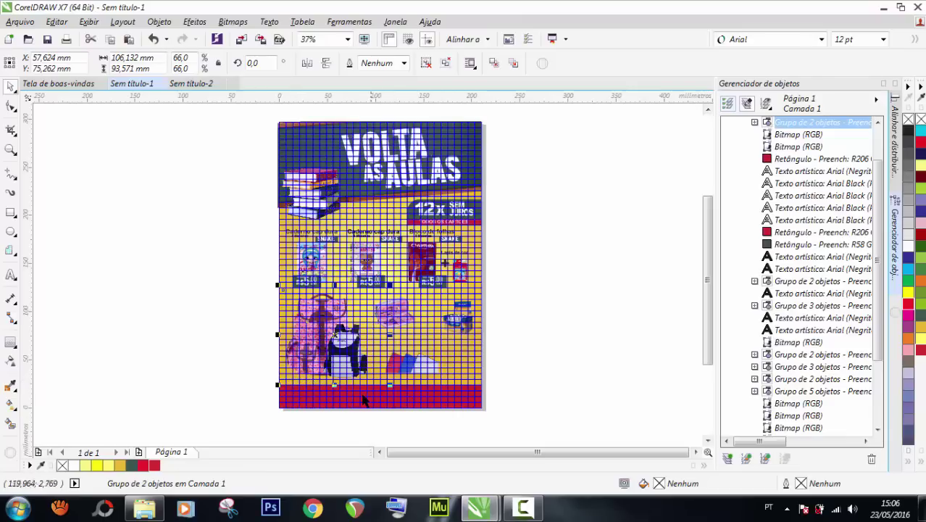
Scale the two-backpack group down to about 52% and shift it slightly left above the footer.
{"action": "scroll", "coordinate": [364, 397], "scroll_direction": "up", "scroll_amount": 2}
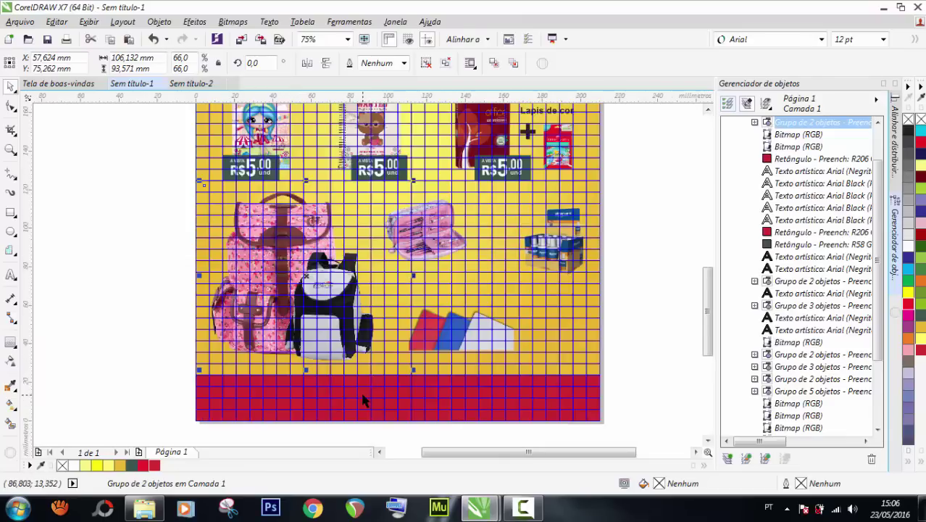
{"action": "scroll", "coordinate": [355, 391], "scroll_direction": "up", "scroll_amount": 1}
{"action": "scroll", "coordinate": [366, 362], "scroll_direction": "down", "scroll_amount": 1}
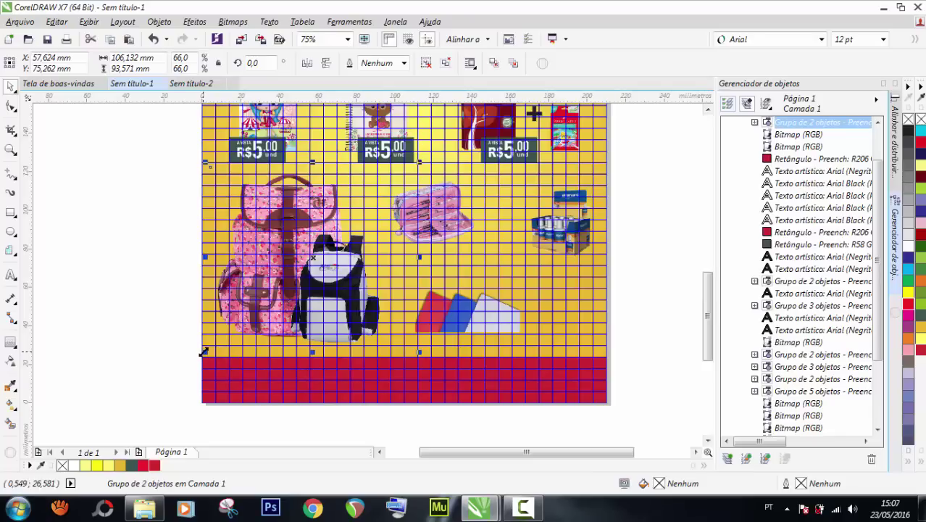
{"action": "left_click_drag", "start_coordinate": [203, 351], "coordinate": [215, 329]}
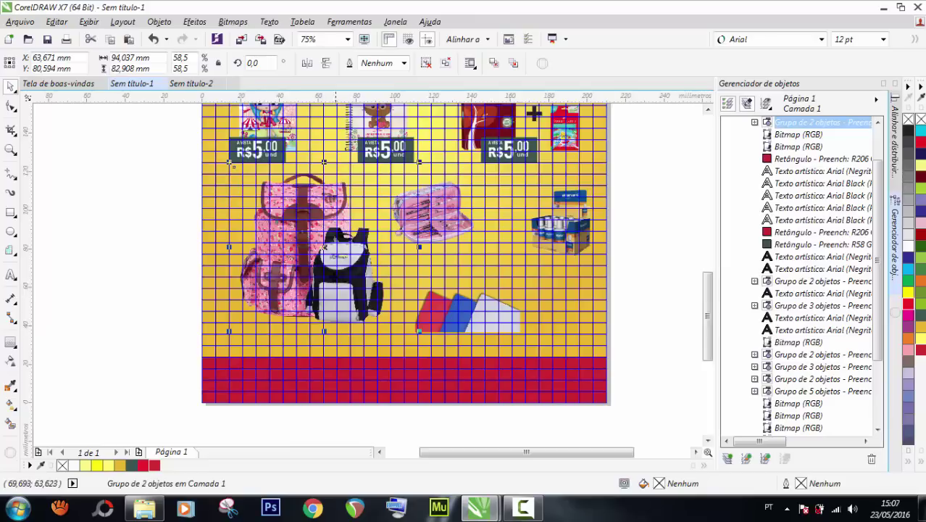
{"action": "left_click", "coordinate": [332, 272], "text": "ctrl"}
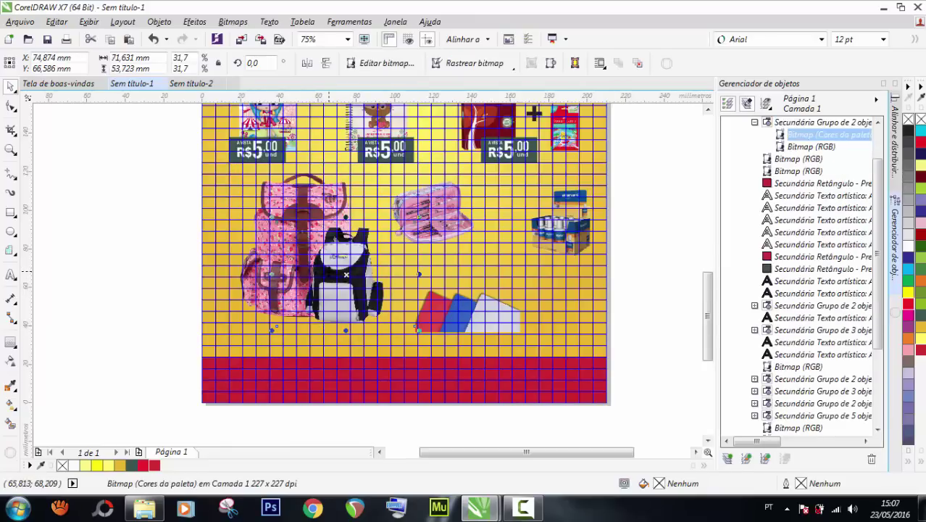
{"action": "left_click", "coordinate": [310, 271]}
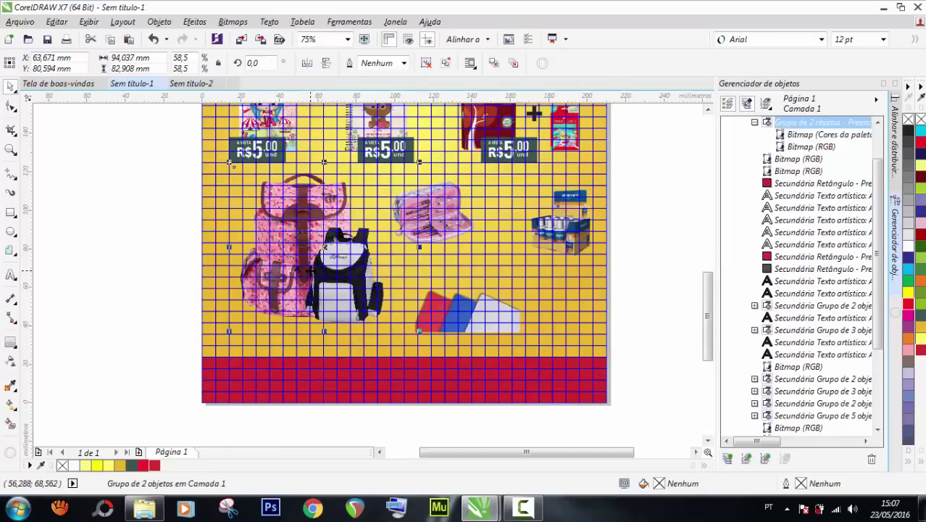
{"action": "left_click_drag", "start_coordinate": [310, 271], "coordinate": [295, 273]}
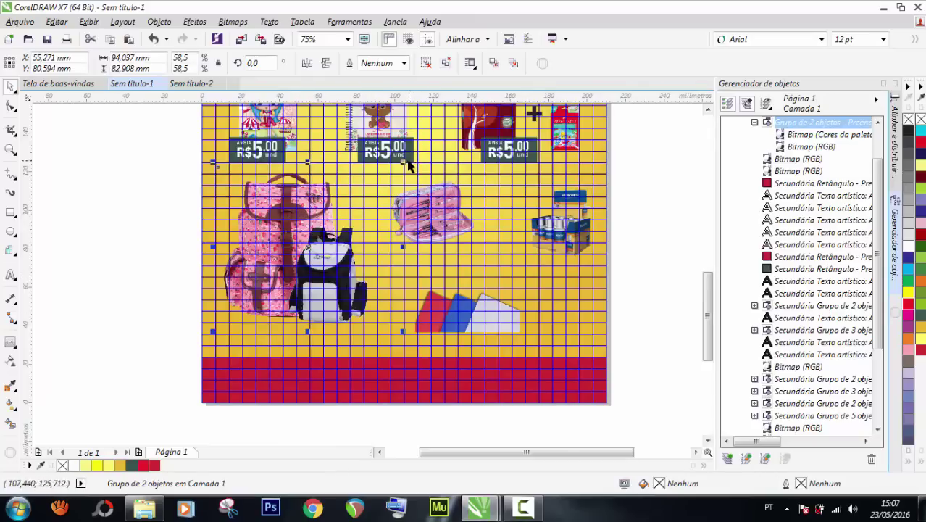
{"action": "left_click_drag", "start_coordinate": [404, 163], "coordinate": [370, 191]}
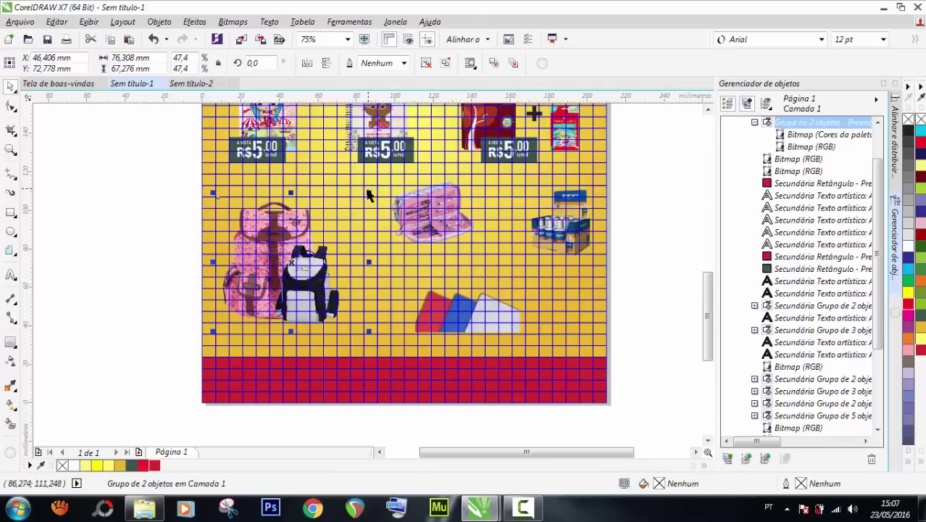
{"action": "left_click_drag", "start_coordinate": [371, 191], "coordinate": [386, 180]}
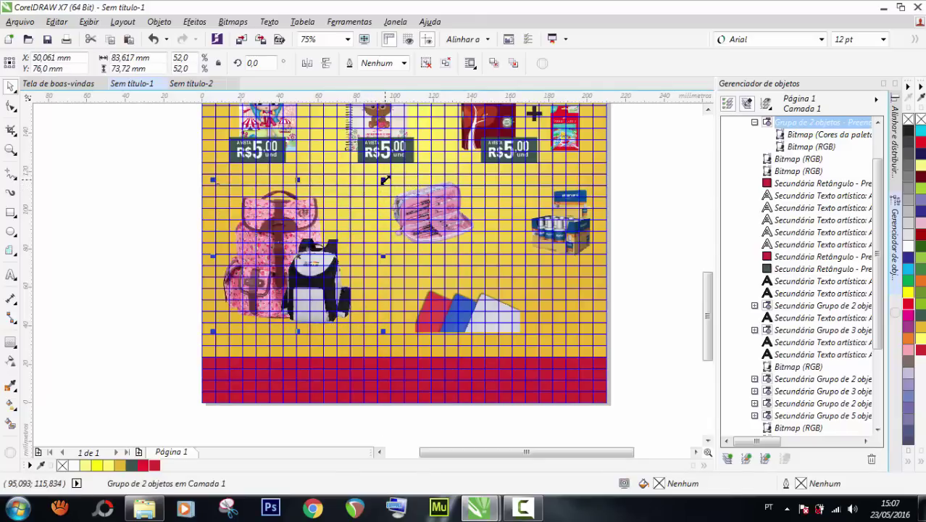
{"action": "left_click", "coordinate": [138, 245]}
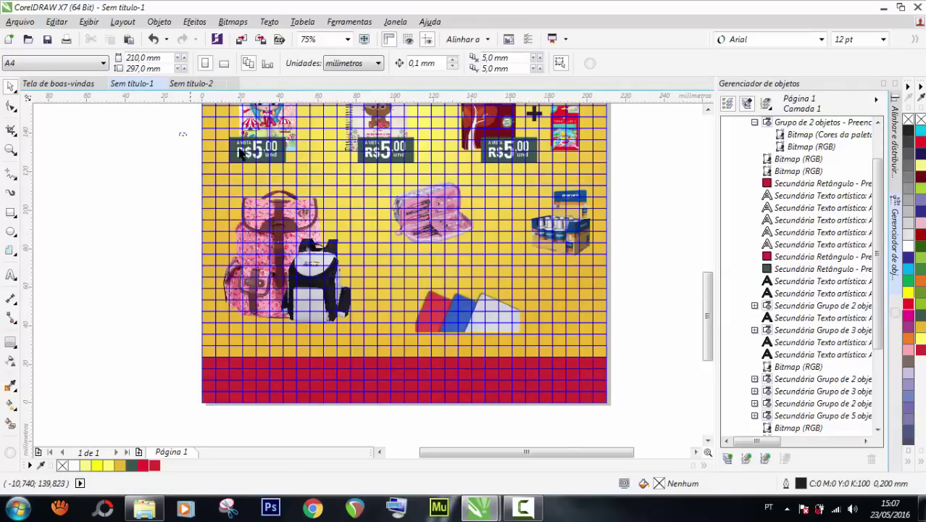
Copy the R$5.00 price tag to the lower left over the backpacks and enlarge it to about 155%.
{"action": "left_click", "coordinate": [272, 151]}
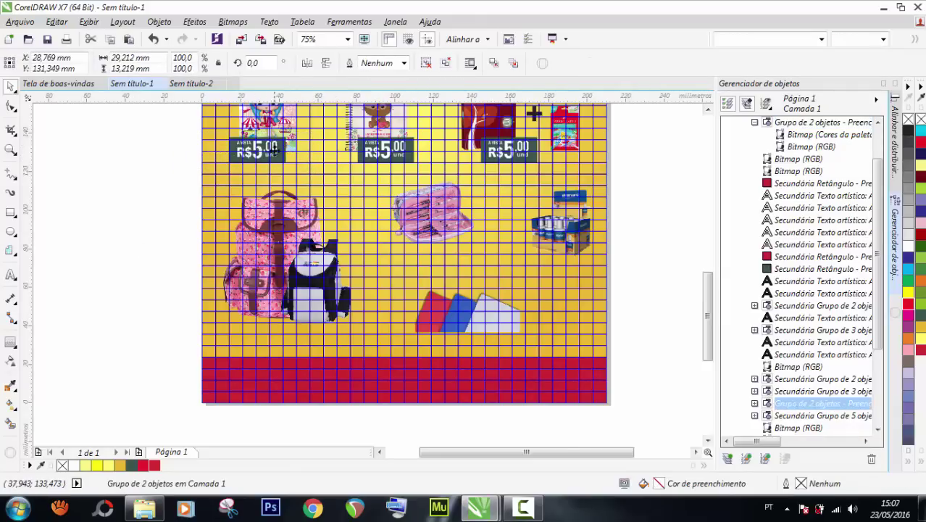
{"action": "left_click_drag", "start_coordinate": [276, 149], "coordinate": [280, 340]}
{"action": "key", "text": "ctrl+z"}
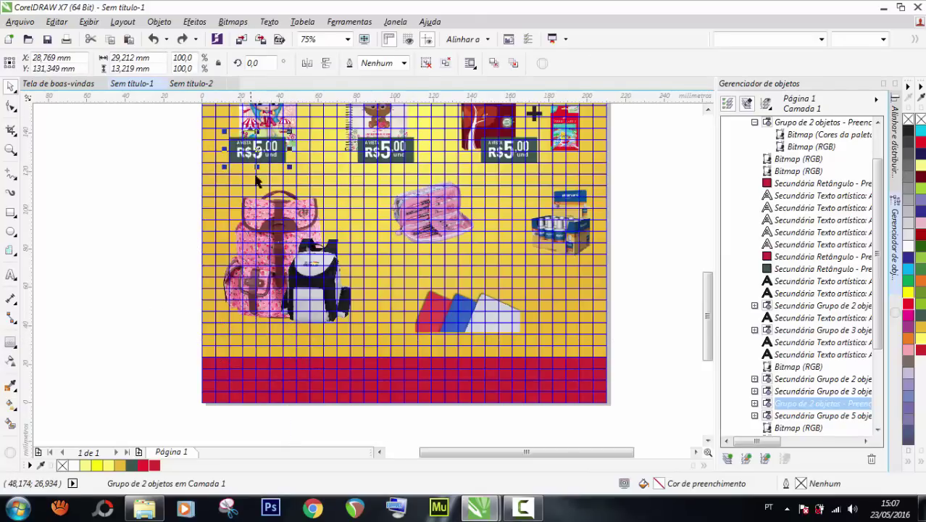
{"action": "key", "text": "ctrl+shift+z"}
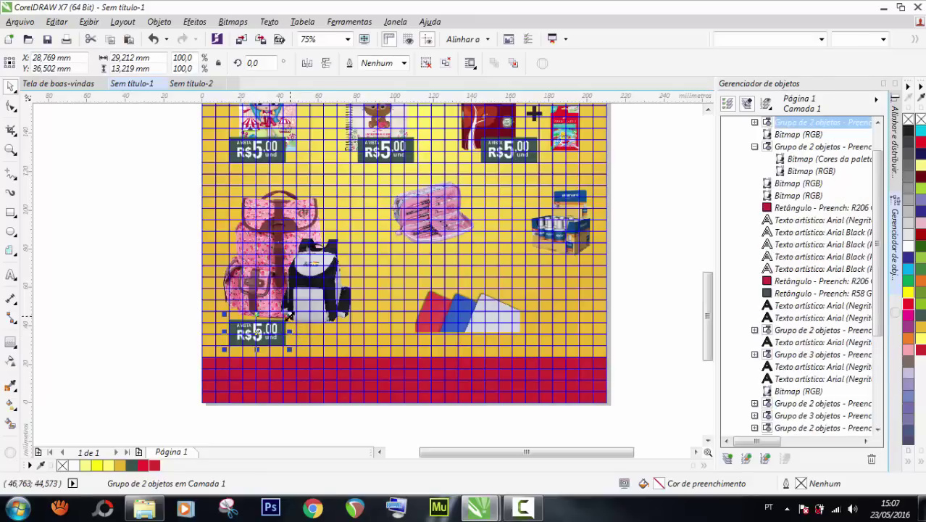
{"action": "left_click_drag", "start_coordinate": [290, 314], "coordinate": [322, 302]}
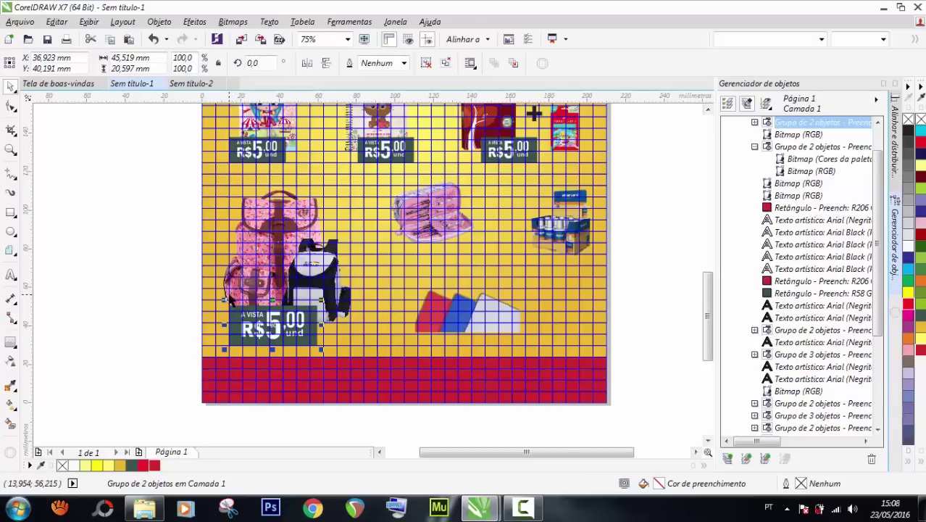
Select the enlarged lower price tag and ungroup it.
{"action": "left_click", "coordinate": [164, 285]}
{"action": "scroll", "coordinate": [261, 324], "scroll_direction": "up", "scroll_amount": 2}
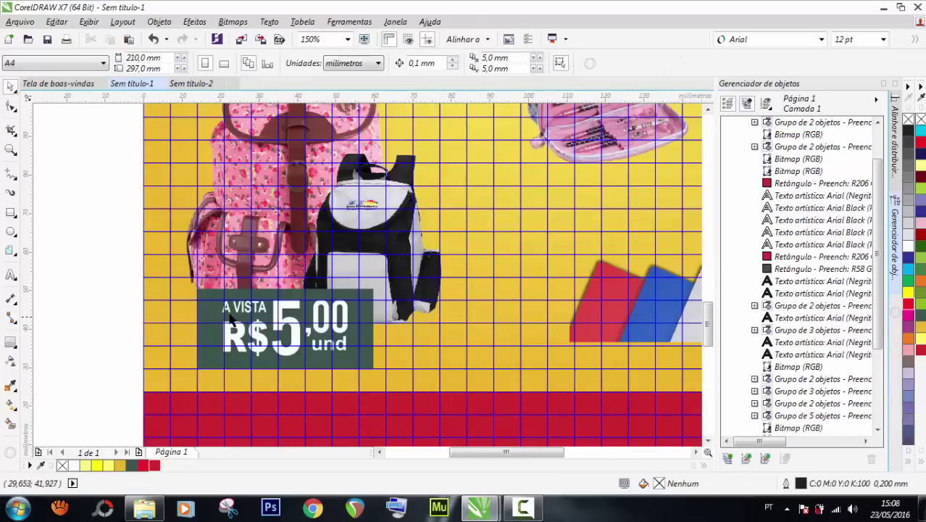
{"action": "left_click", "coordinate": [214, 301]}
{"action": "left_click", "coordinate": [11, 106]}
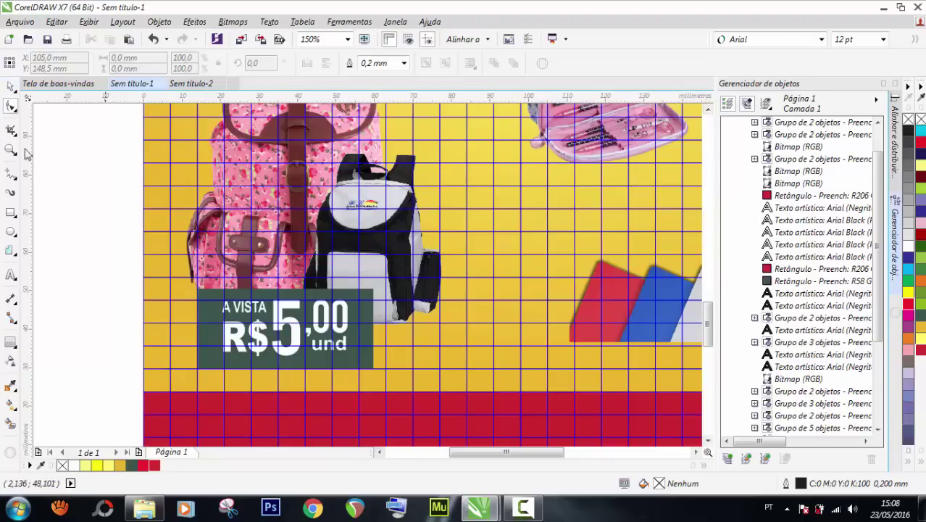
{"action": "left_click", "coordinate": [11, 86]}
{"action": "left_click", "coordinate": [217, 322]}
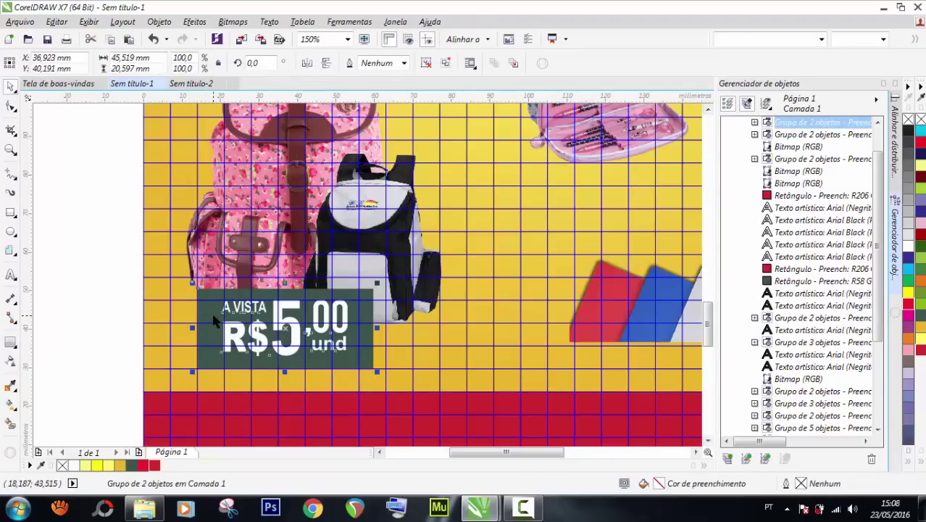
{"action": "key", "text": "ctrl+u"}
Round the dark background rectangle's corners to about 2.97 mm.
{"action": "left_click", "coordinate": [206, 313]}
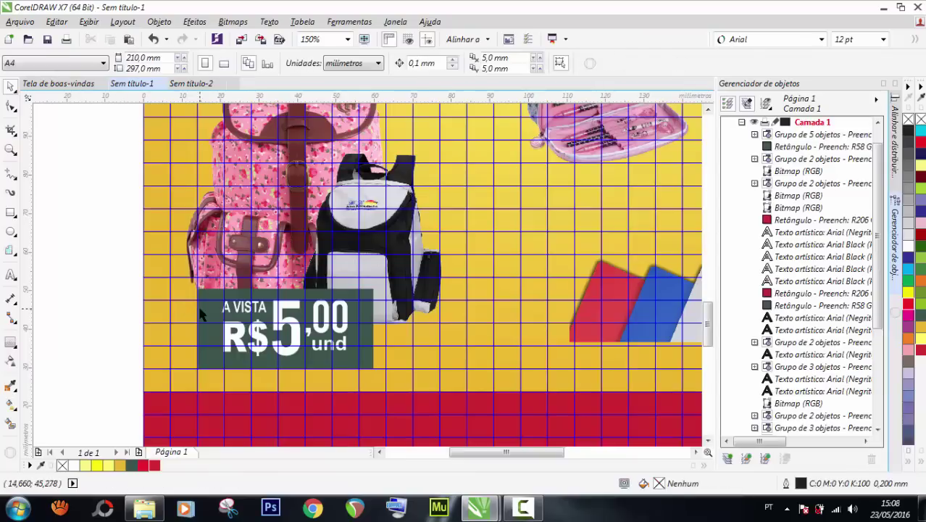
{"action": "left_click", "coordinate": [11, 106]}
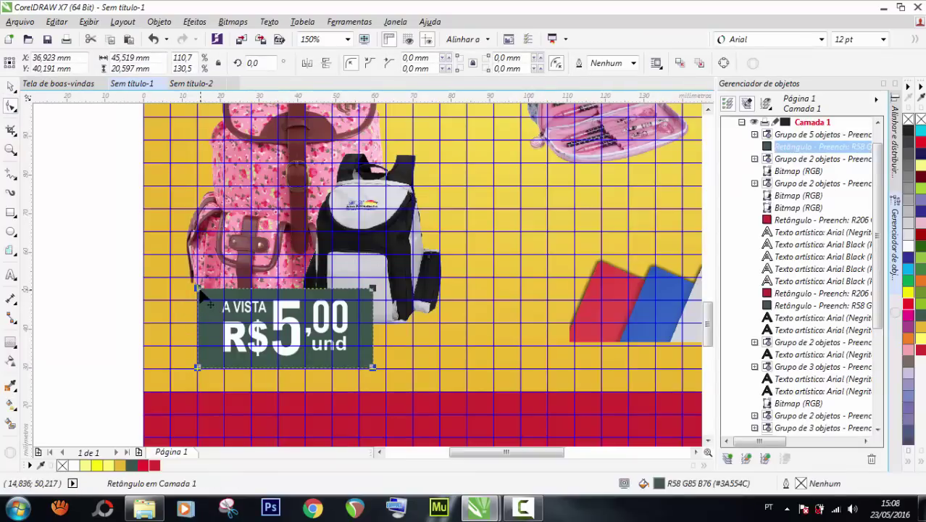
{"action": "left_click_drag", "start_coordinate": [198, 289], "coordinate": [205, 298]}
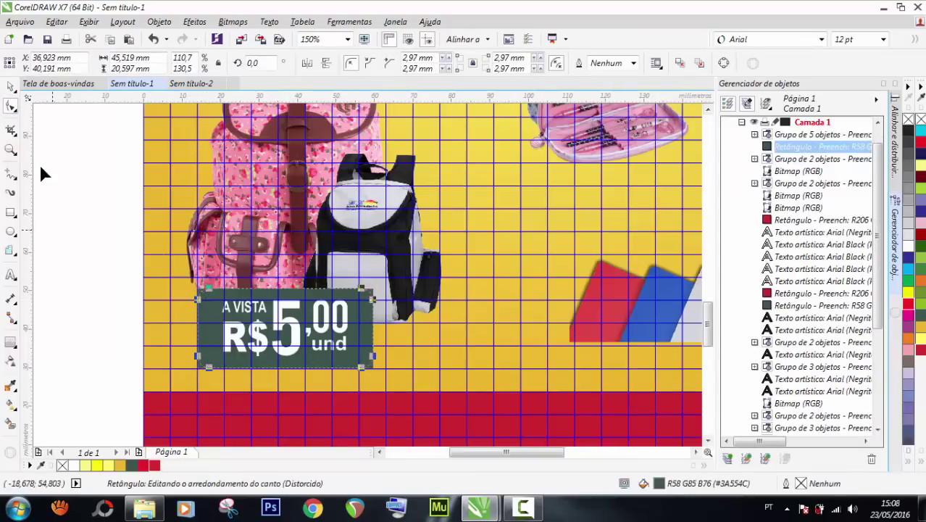
{"action": "left_click", "coordinate": [10, 86]}
{"action": "key", "text": "Escape"}
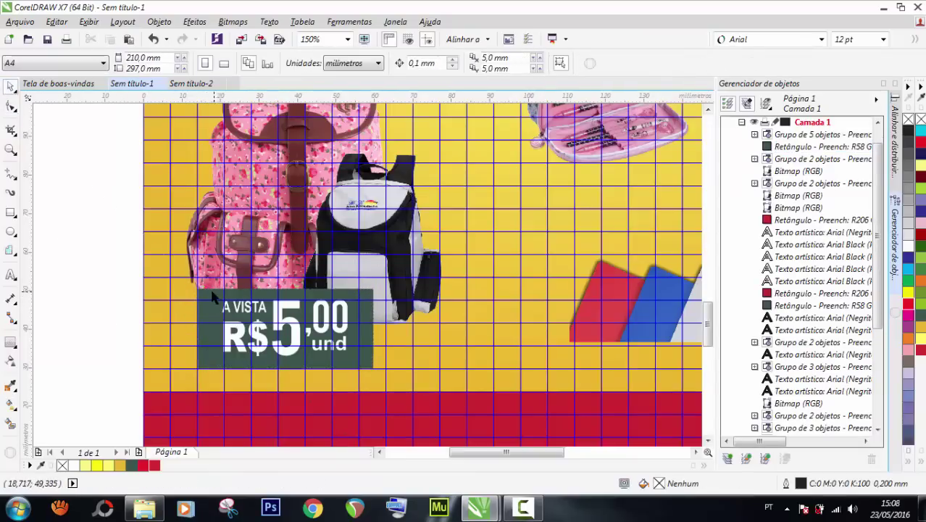
Group the rounded rectangle with its R$5,00 price text.
{"action": "left_click", "coordinate": [203, 296]}
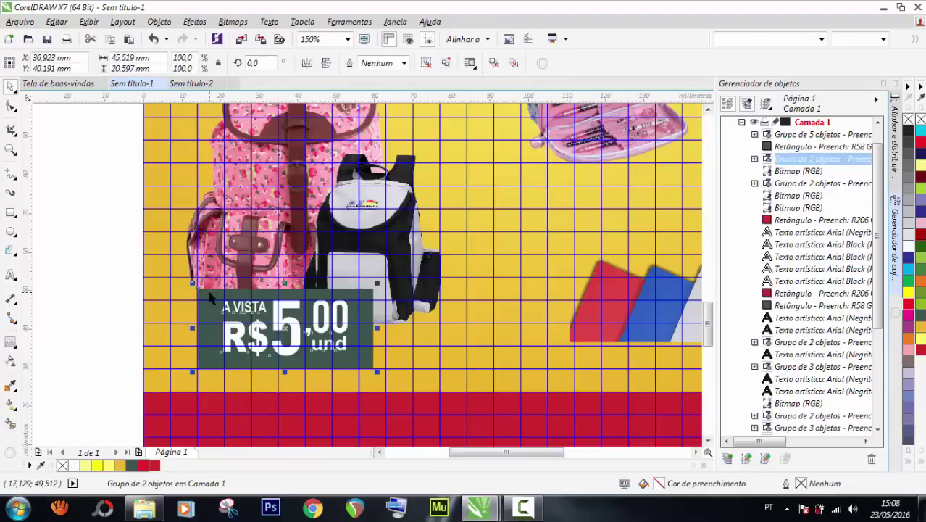
{"action": "key", "text": "Delete"}
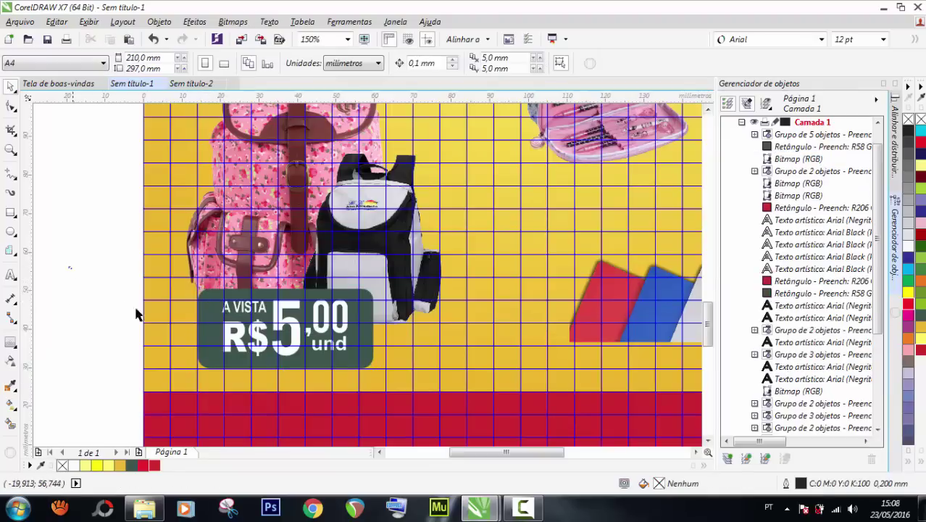
{"action": "left_click_drag", "start_coordinate": [70, 267], "coordinate": [399, 392]}
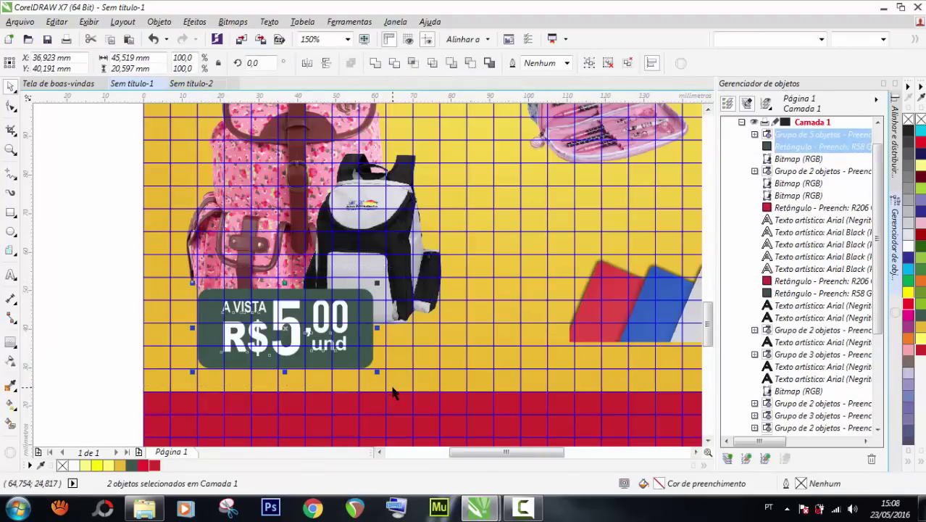
{"action": "left_click", "coordinate": [388, 424]}
{"action": "key", "text": "ctrl+g"}
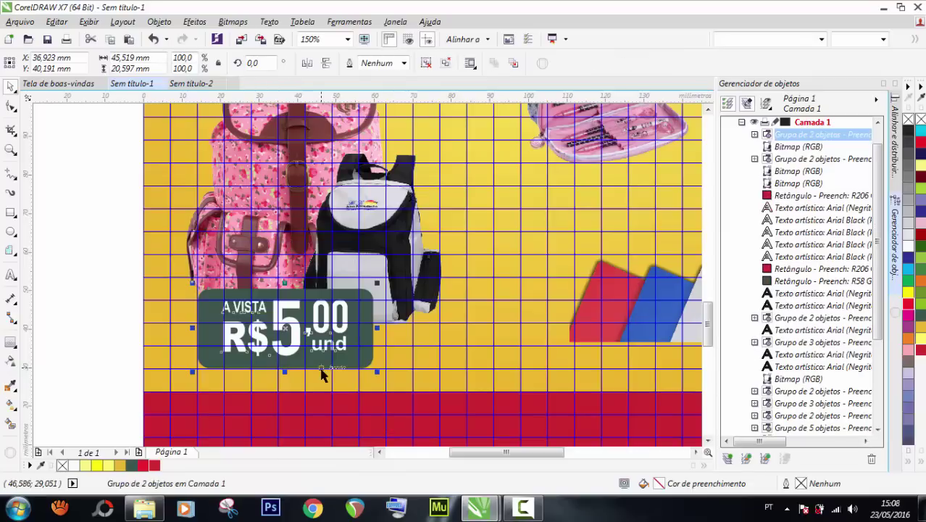
{"action": "scroll", "coordinate": [355, 366], "scroll_direction": "down", "scroll_amount": 1}
{"action": "scroll", "coordinate": [308, 137], "scroll_direction": "up", "scroll_amount": 1}
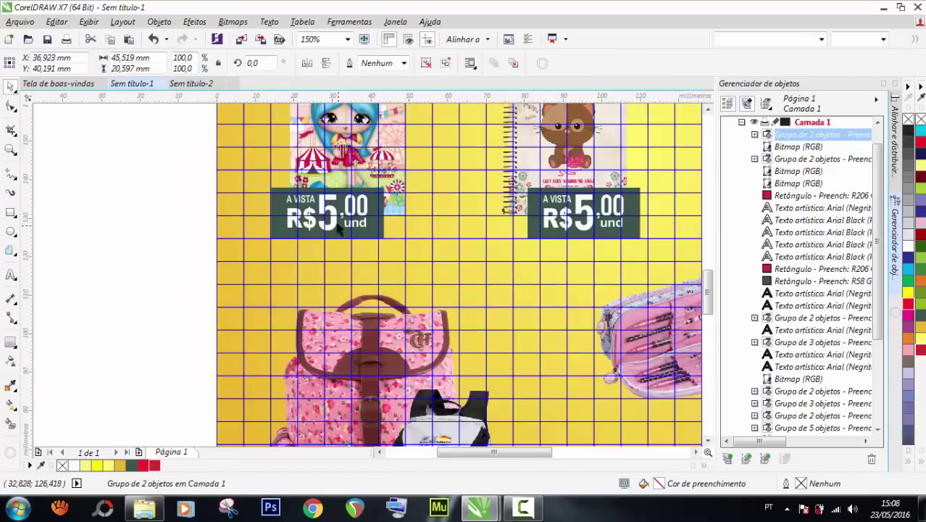
{"action": "left_click", "coordinate": [330, 215]}
{"action": "key", "text": "Delete"}
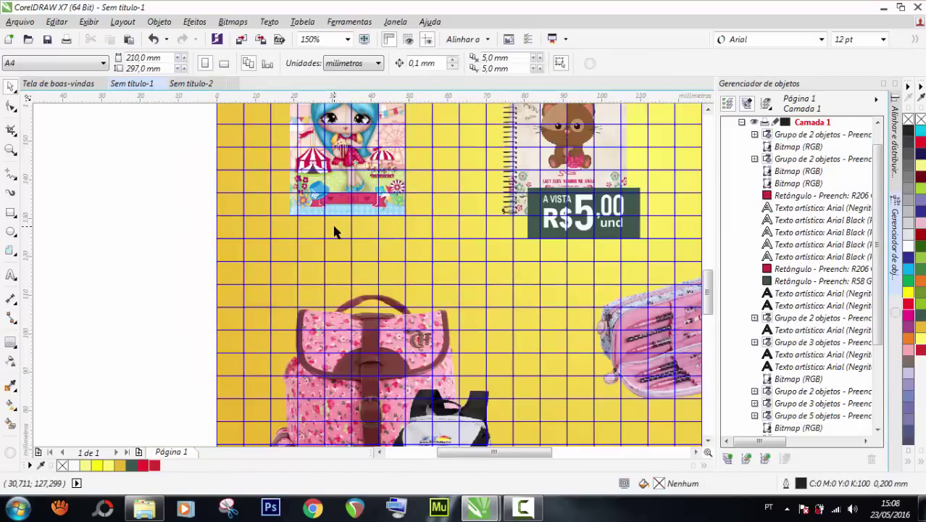
{"action": "key", "text": "ctrl+z"}
{"action": "key", "text": "ctrl+z"}
{"action": "key", "text": "ctrl+z"}
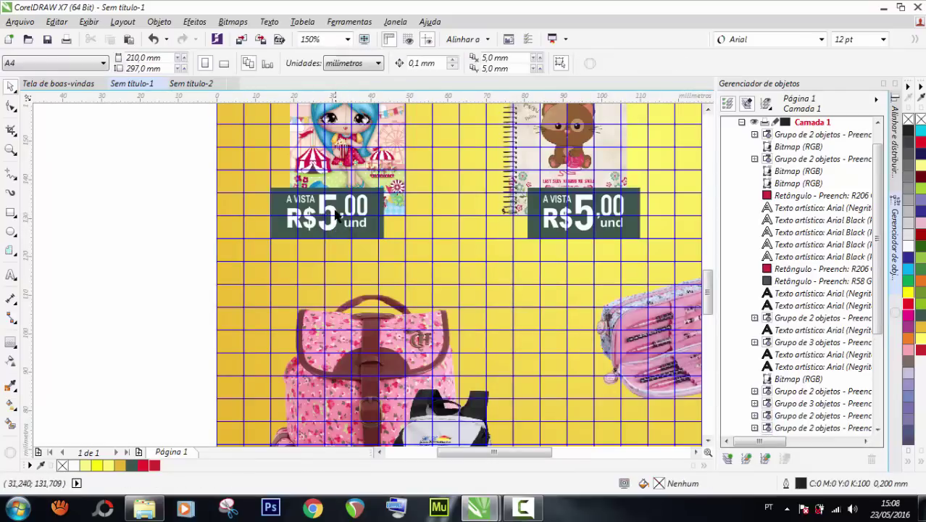
{"action": "left_click", "coordinate": [334, 214]}
{"action": "left_click", "coordinate": [332, 208]}
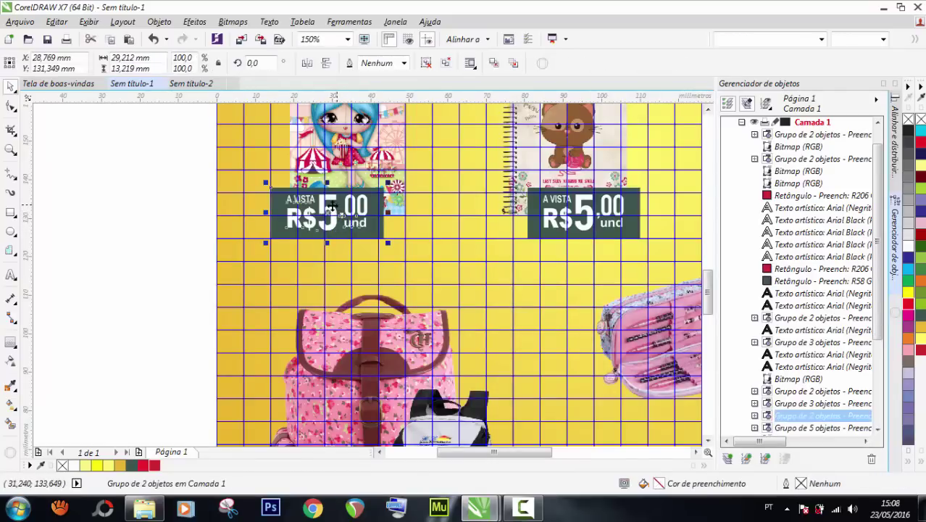
{"action": "key", "text": "Escape"}
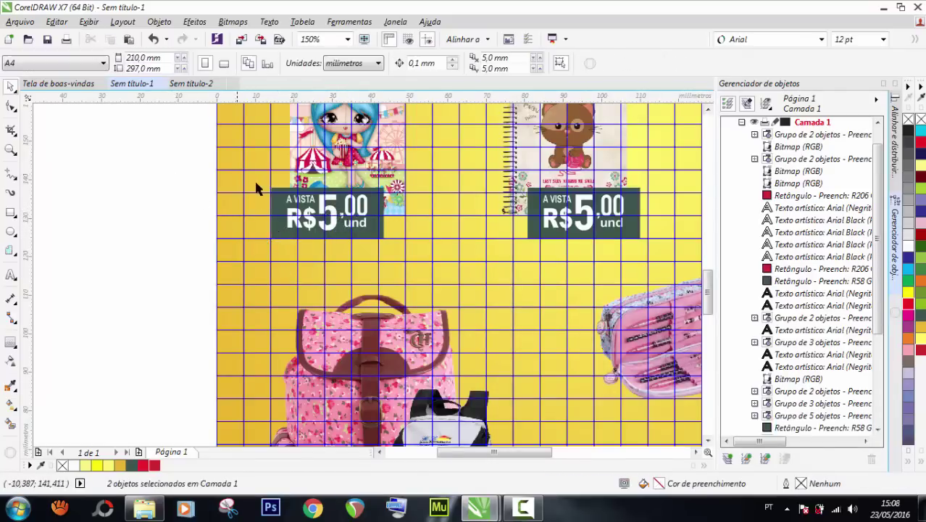
{"action": "scroll", "coordinate": [261, 188], "scroll_direction": "up", "scroll_amount": 2}
{"action": "left_click", "coordinate": [287, 194]}
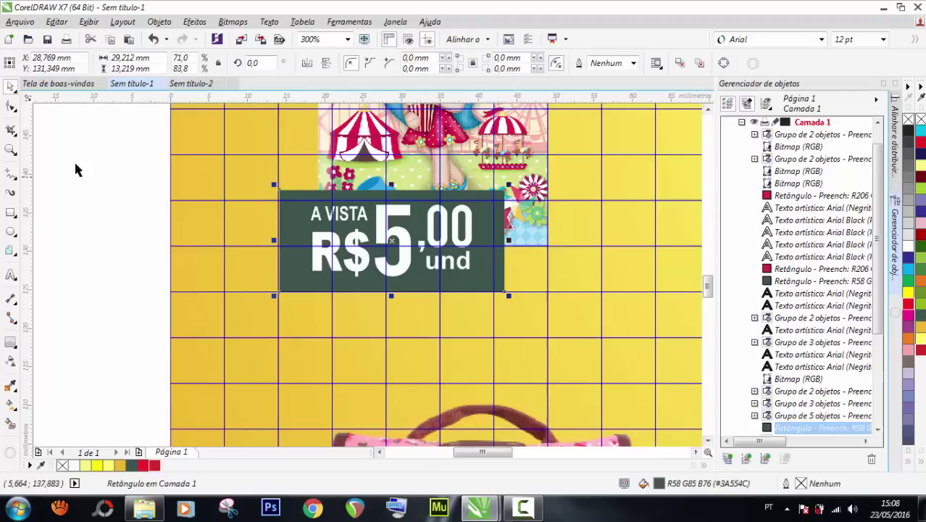
{"action": "left_click", "coordinate": [12, 107]}
{"action": "left_click_drag", "start_coordinate": [279, 190], "coordinate": [288, 192]}
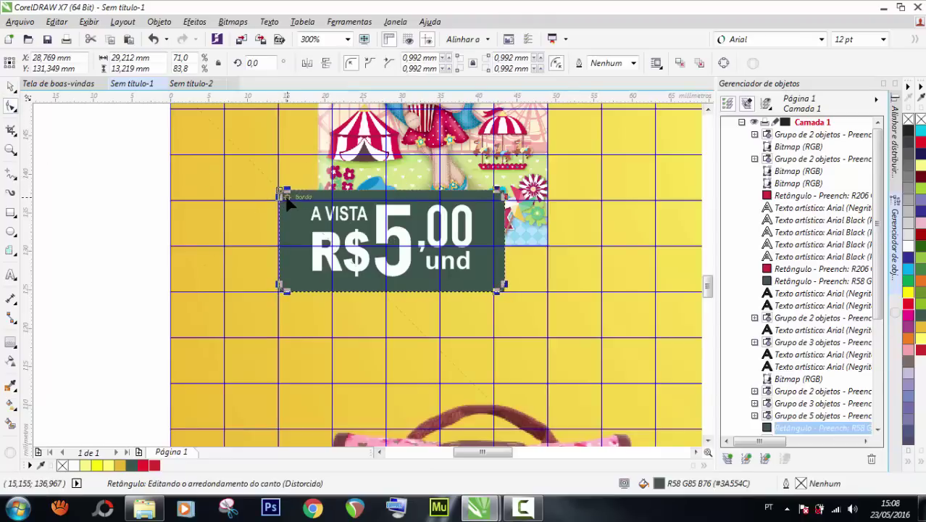
{"action": "left_click", "coordinate": [10, 86]}
{"action": "key", "text": "Escape"}
{"action": "scroll", "coordinate": [329, 237], "scroll_direction": "down", "scroll_amount": 2}
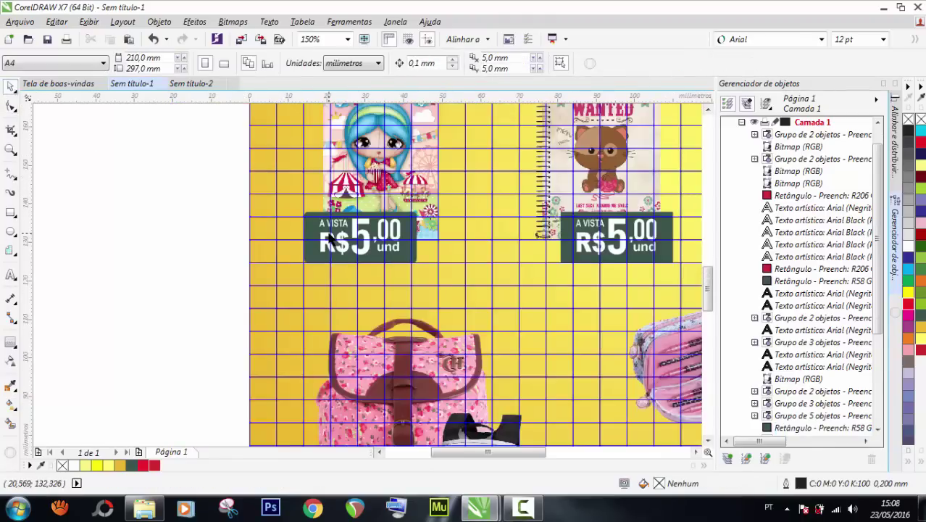
{"action": "scroll", "coordinate": [330, 238], "scroll_direction": "down", "scroll_amount": 2}
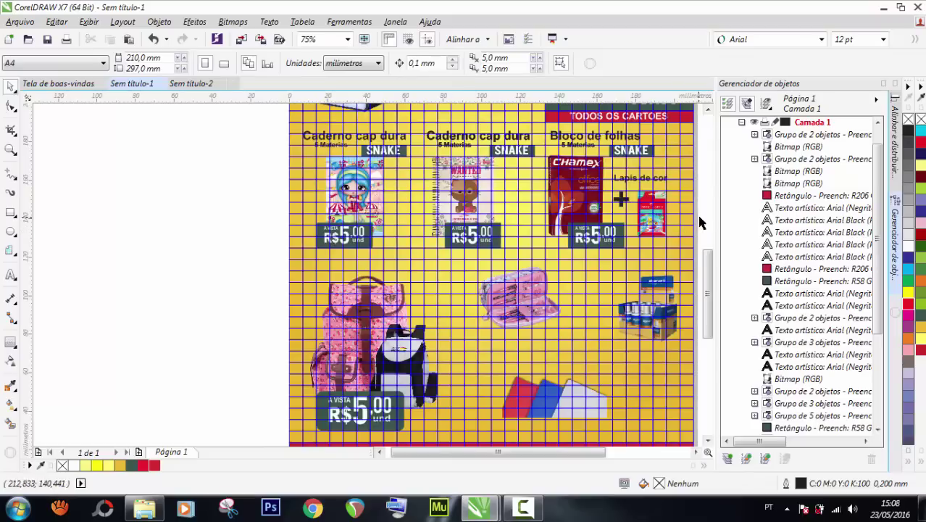
{"action": "scroll", "coordinate": [700, 222], "scroll_direction": "up", "scroll_amount": 3}
{"action": "scroll", "coordinate": [414, 244], "scroll_direction": "down", "scroll_amount": 2}
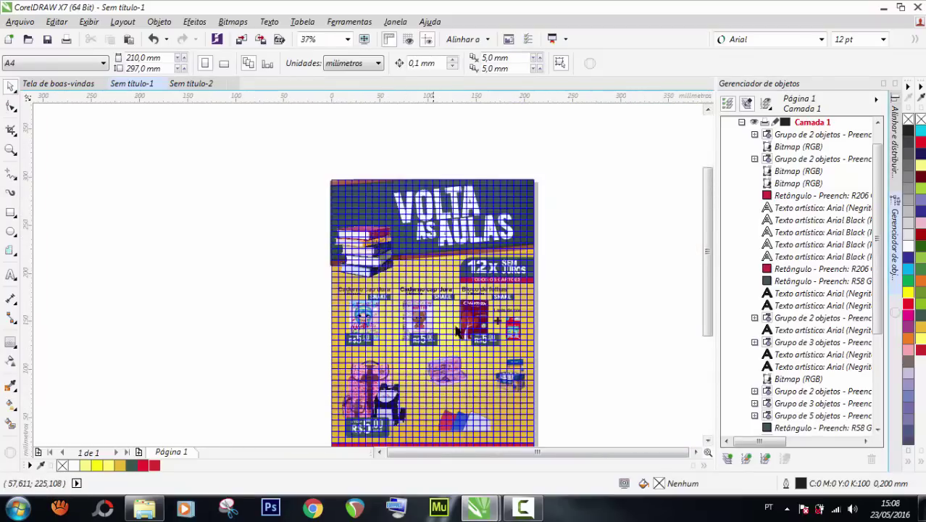
{"action": "scroll", "coordinate": [459, 334], "scroll_direction": "up", "scroll_amount": 2}
{"action": "scroll", "coordinate": [538, 350], "scroll_direction": "up", "scroll_amount": 2}
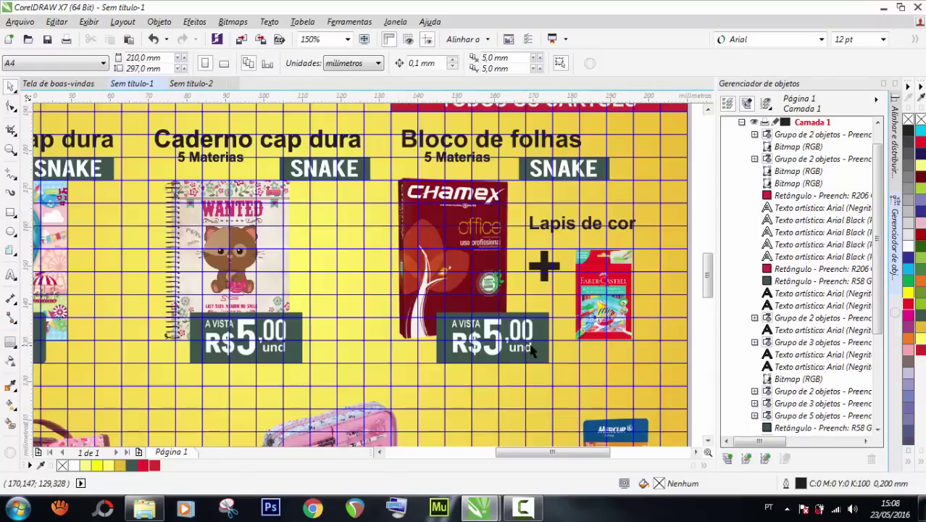
{"action": "scroll", "coordinate": [323, 286], "scroll_direction": "down", "scroll_amount": 2}
{"action": "scroll", "coordinate": [324, 295], "scroll_direction": "up", "scroll_amount": 2}
{"action": "scroll", "coordinate": [324, 295], "scroll_direction": "down", "scroll_amount": 1}
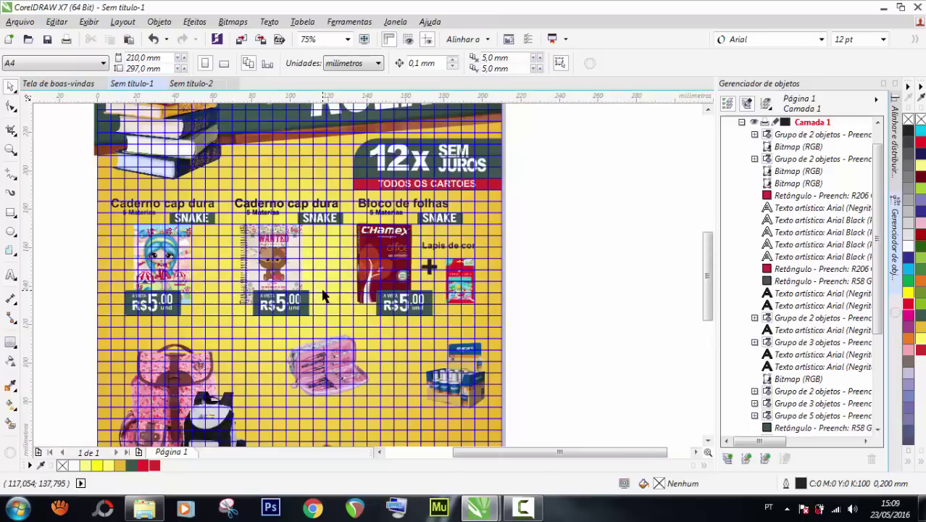
Replace the middle and Chamex price tags with copies of the left notebook's R$5,00 tag.
{"action": "left_click_drag", "start_coordinate": [367, 310], "coordinate": [225, 336]}
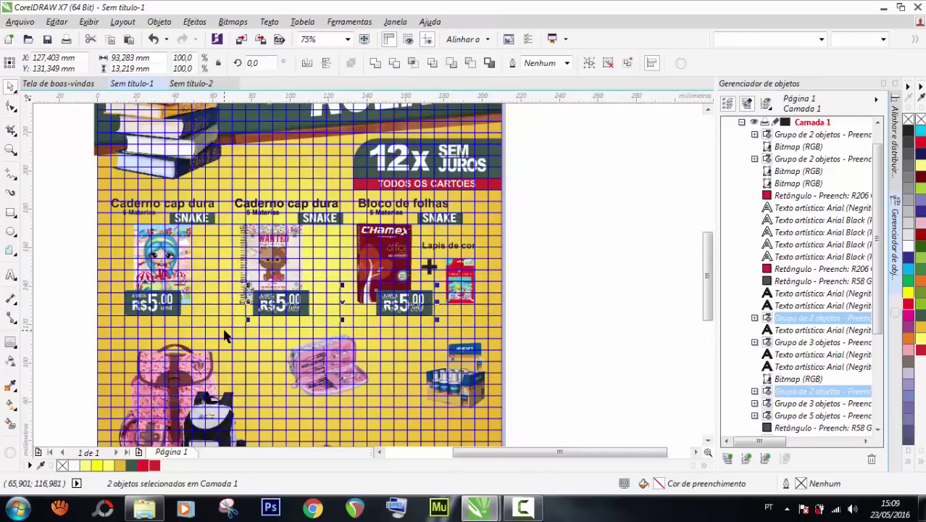
{"action": "key", "text": "Delete"}
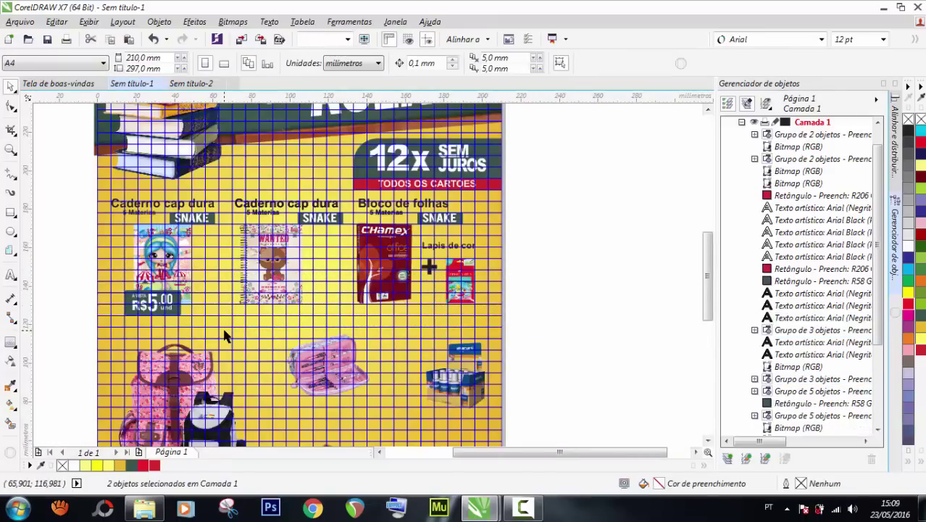
{"action": "left_click_drag", "start_coordinate": [68, 276], "coordinate": [206, 330]}
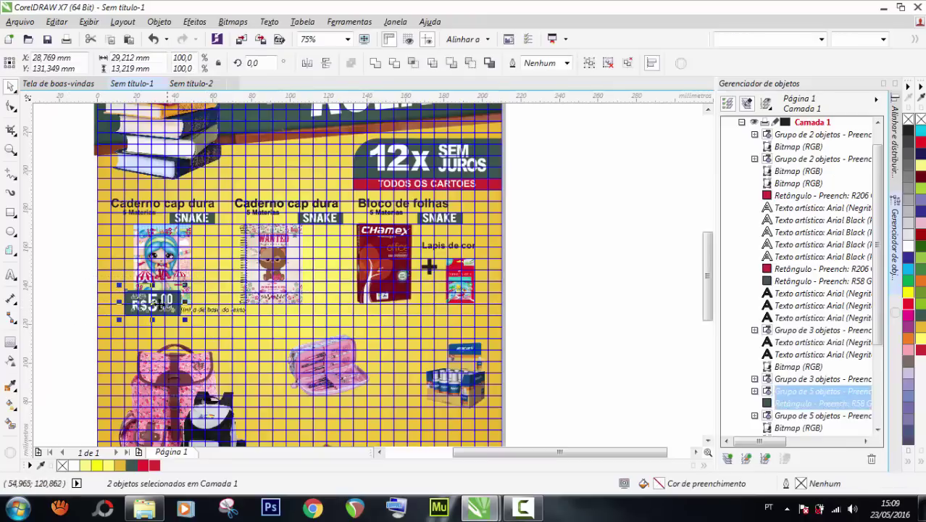
{"action": "left_click_drag", "start_coordinate": [153, 297], "coordinate": [273, 293]}
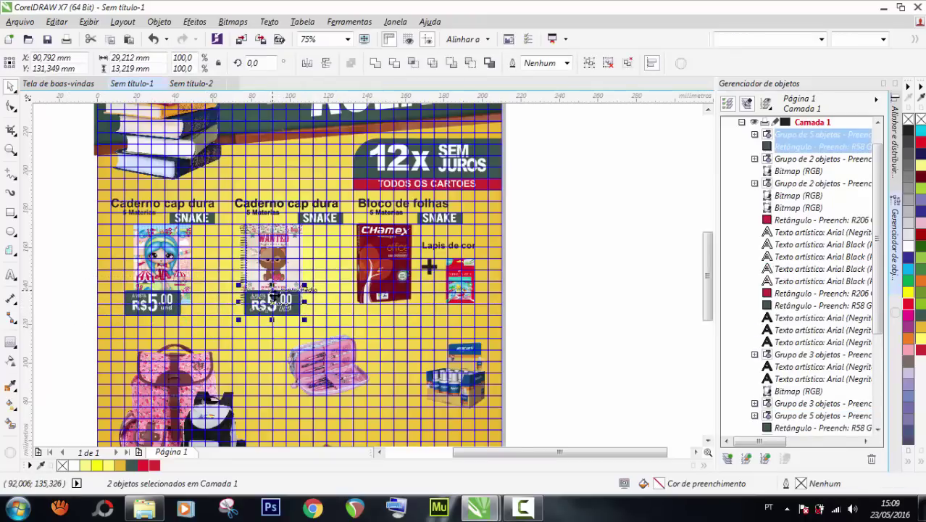
{"action": "scroll", "coordinate": [247, 316], "scroll_direction": "up", "scroll_amount": 2}
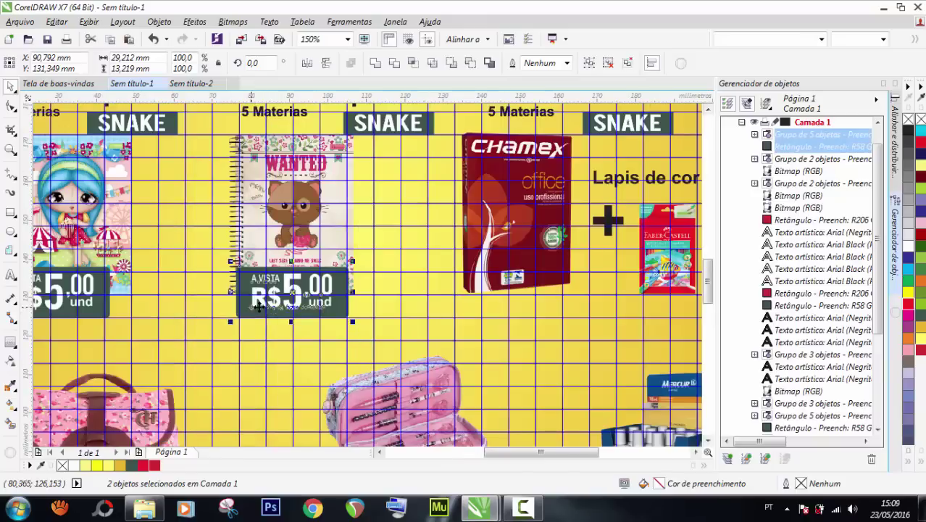
{"action": "left_click_drag", "start_coordinate": [277, 291], "coordinate": [519, 294]}
{"action": "scroll", "coordinate": [386, 275], "scroll_direction": "down", "scroll_amount": 2}
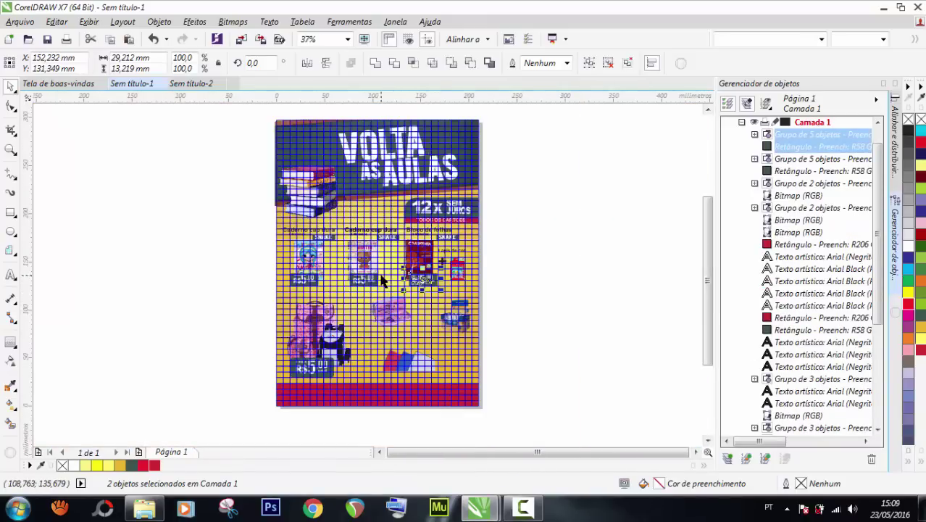
{"action": "scroll", "coordinate": [372, 275], "scroll_direction": "up", "scroll_amount": 1}
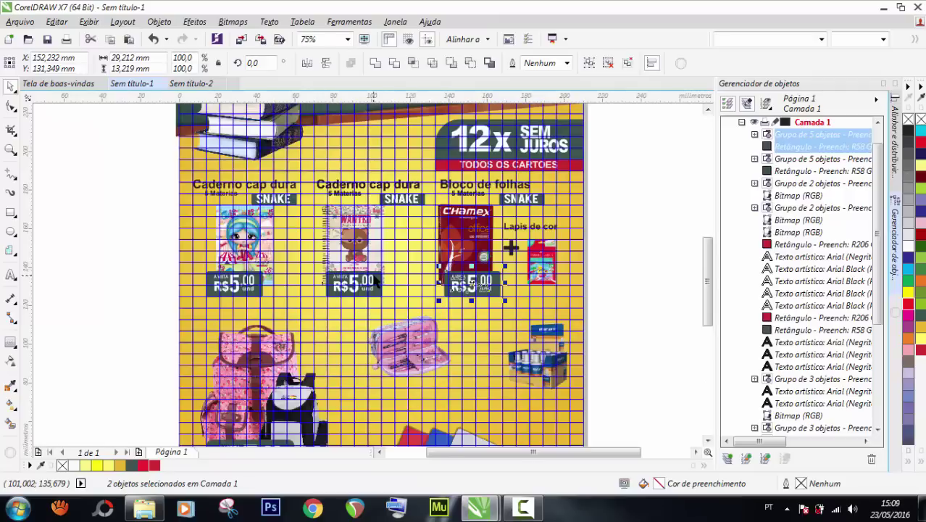
{"action": "left_click", "coordinate": [119, 253]}
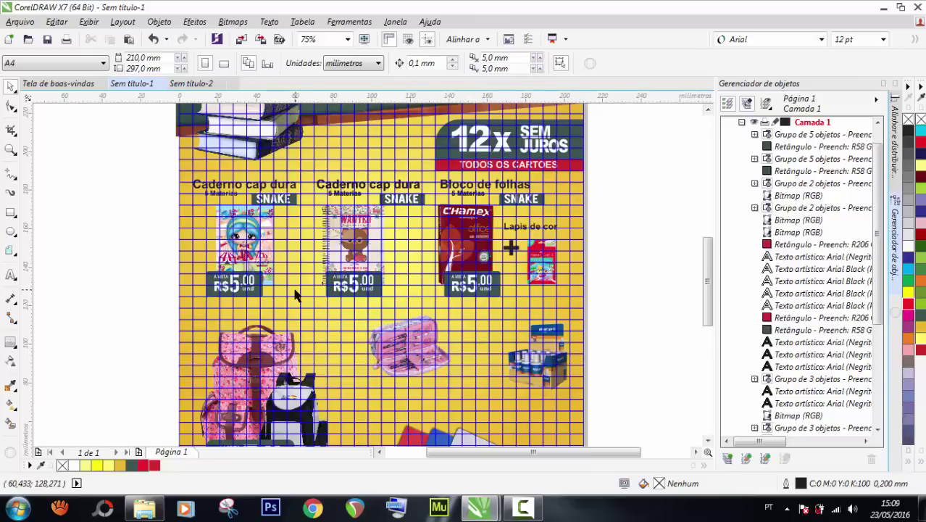
{"action": "scroll", "coordinate": [281, 265], "scroll_direction": "down", "scroll_amount": 1}
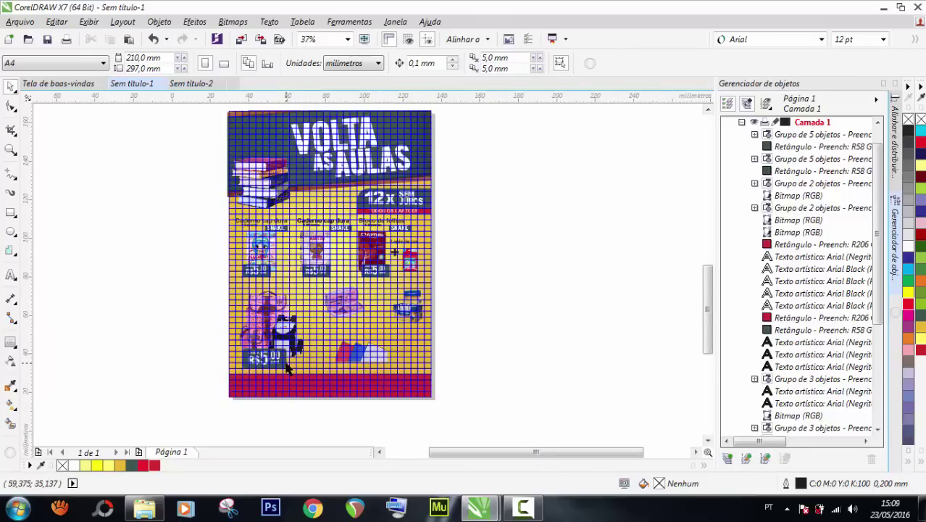
{"action": "scroll", "coordinate": [288, 368], "scroll_direction": "up", "scroll_amount": 1}
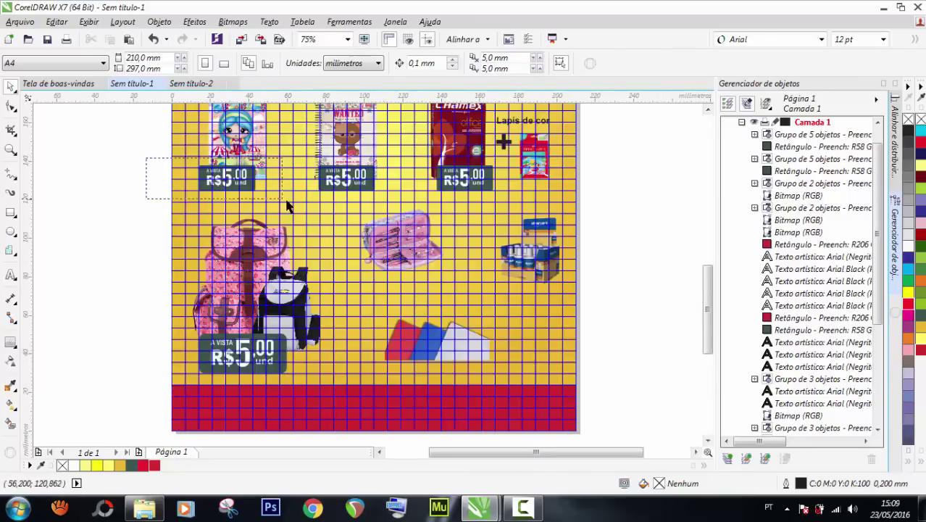
Place a grouped copy of the price tag below the pencil case and nudge the pencil case down.
{"action": "left_click_drag", "start_coordinate": [228, 182], "coordinate": [398, 268]}
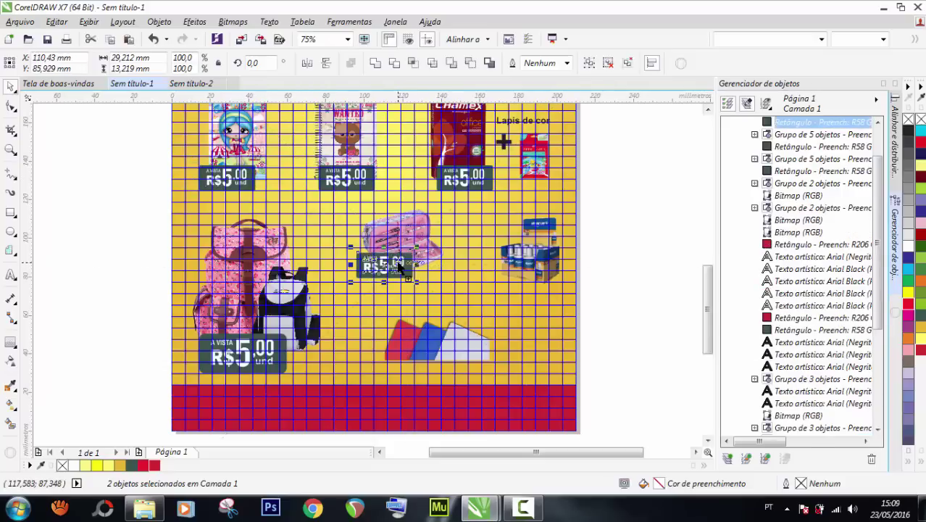
{"action": "key", "text": "ctrl+g"}
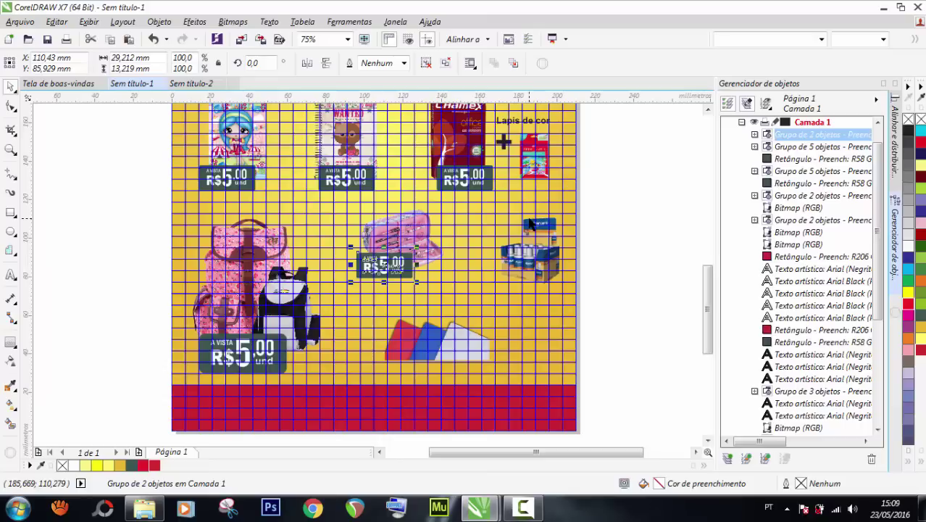
{"action": "scroll", "coordinate": [513, 217], "scroll_direction": "up", "scroll_amount": 2}
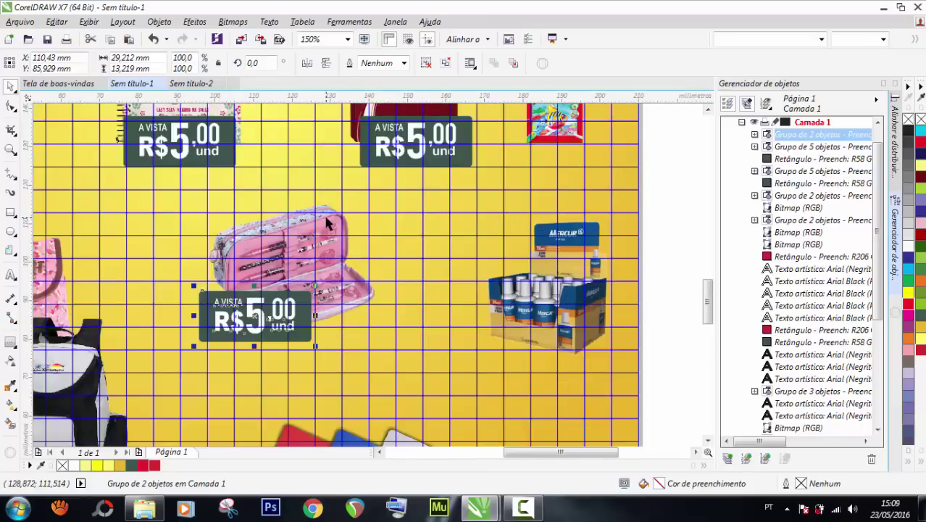
{"action": "left_click", "coordinate": [326, 224]}
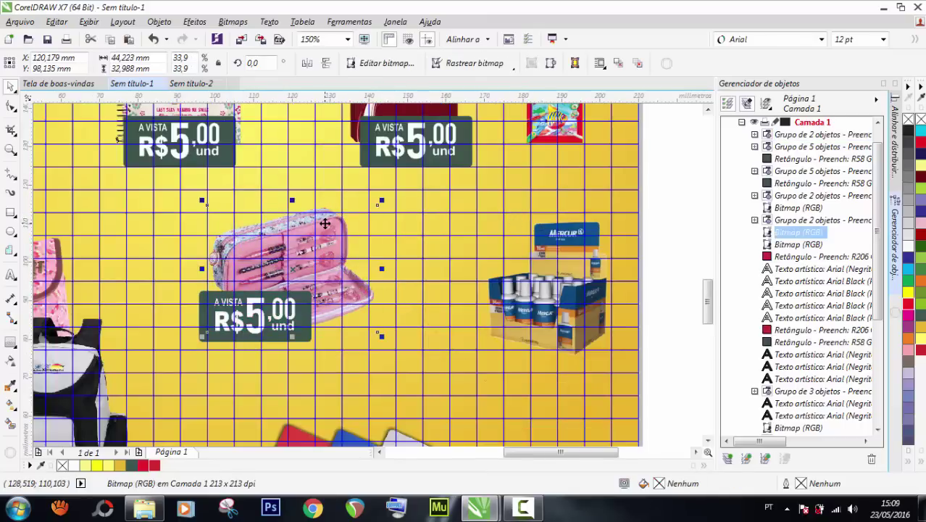
{"action": "key", "text": "Down"}
{"action": "key", "text": "Down"}
{"action": "key", "text": "Down"}
{"action": "key", "text": "Down"}
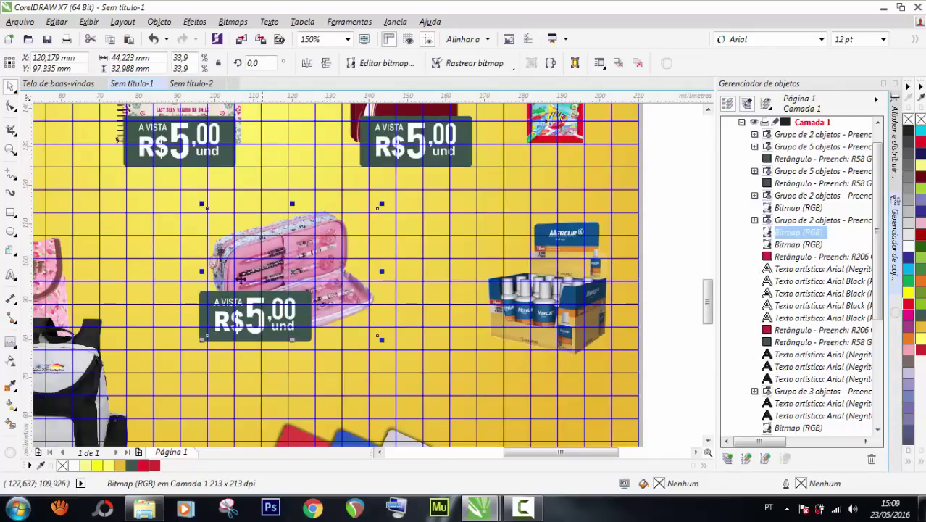
{"action": "left_click", "coordinate": [206, 299]}
{"action": "left_click_drag", "start_coordinate": [207, 300], "coordinate": [206, 310]}
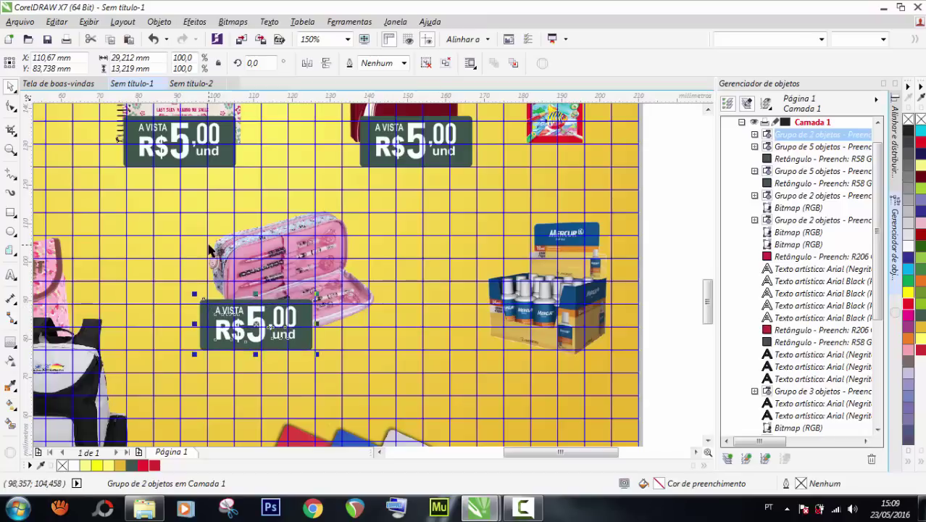
Ungroup the left notebook's title block.
{"action": "scroll", "coordinate": [312, 219], "scroll_direction": "down", "scroll_amount": 5}
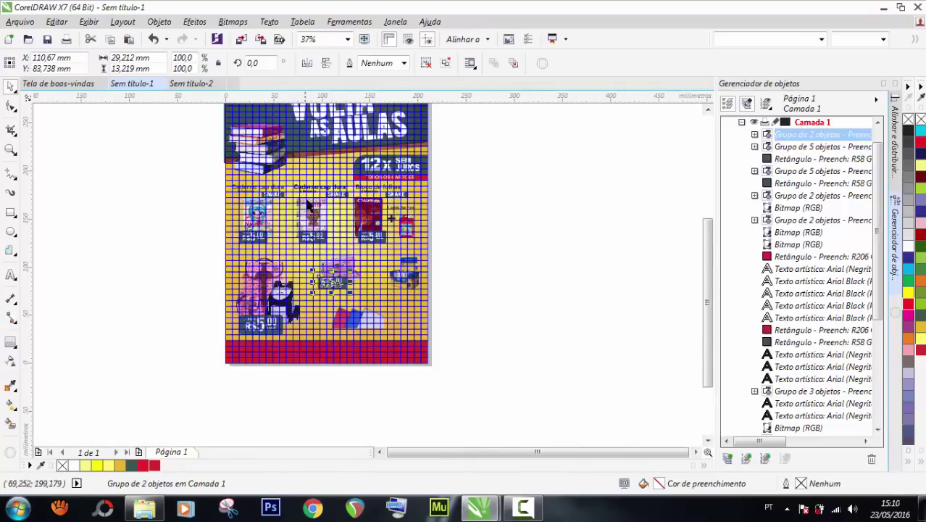
{"action": "scroll", "coordinate": [312, 217], "scroll_direction": "up", "scroll_amount": 2}
{"action": "left_click", "coordinate": [365, 180]}
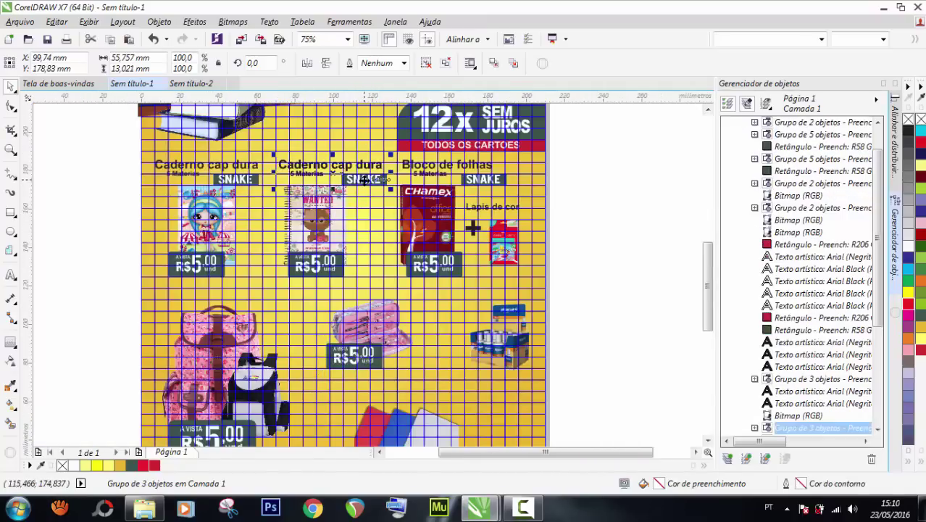
{"action": "left_click", "coordinate": [235, 181]}
{"action": "key", "text": "ctrl+u"}
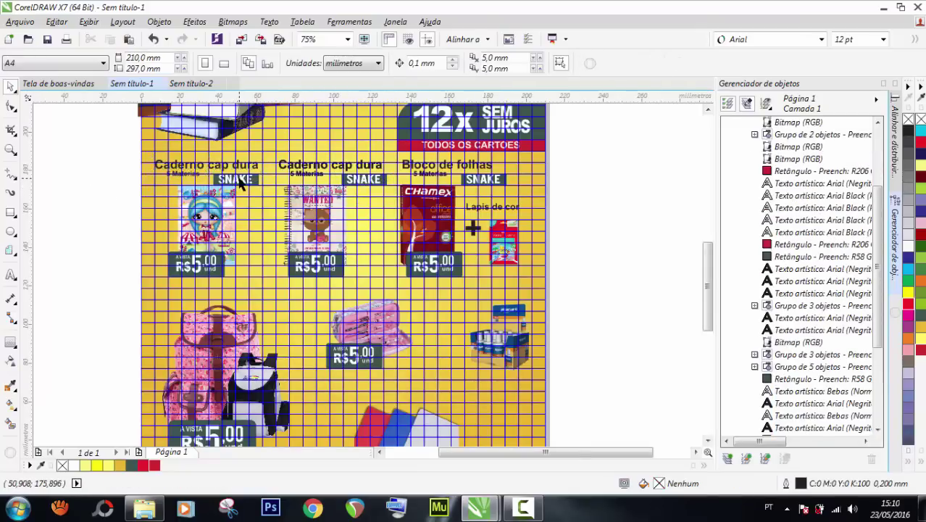
Group the SNAKE text with its dark box and move the label onto the pencil case.
{"action": "left_click", "coordinate": [236, 179]}
{"action": "left_click_drag", "start_coordinate": [236, 179], "coordinate": [248, 207]}
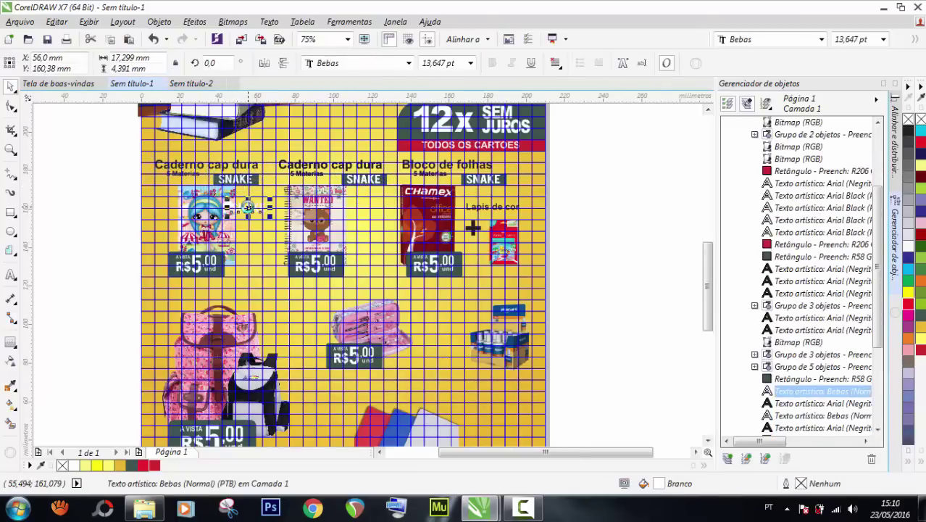
{"action": "left_click", "coordinate": [108, 165]}
{"action": "left_click_drag", "start_coordinate": [108, 166], "coordinate": [268, 200]}
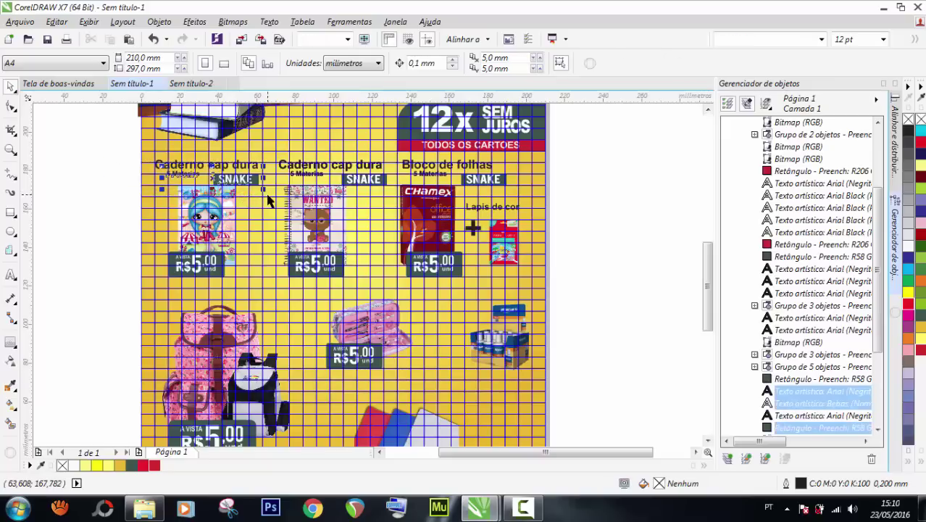
{"action": "left_click_drag", "start_coordinate": [107, 174], "coordinate": [275, 208]}
{"action": "left_click_drag", "start_coordinate": [232, 180], "coordinate": [284, 299]}
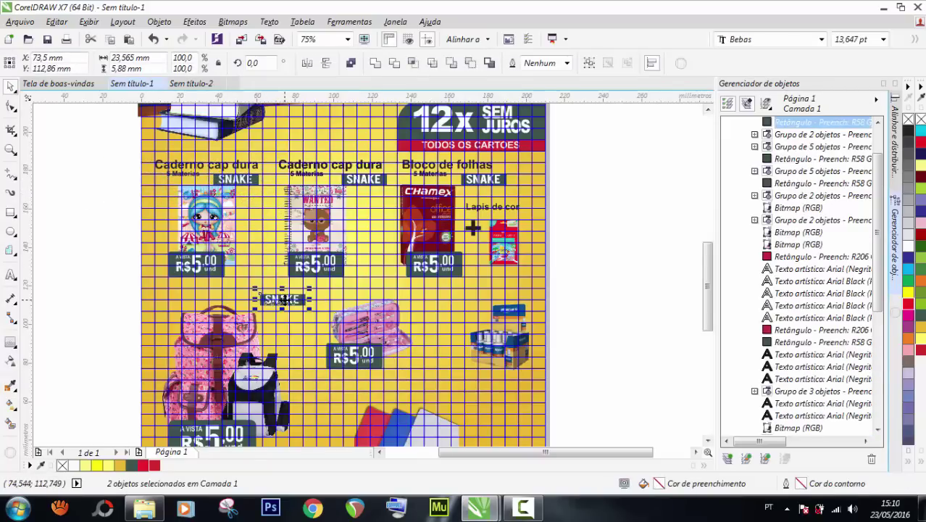
{"action": "key", "text": "ctrl+g"}
{"action": "scroll", "coordinate": [282, 299], "scroll_direction": "up", "scroll_amount": 2}
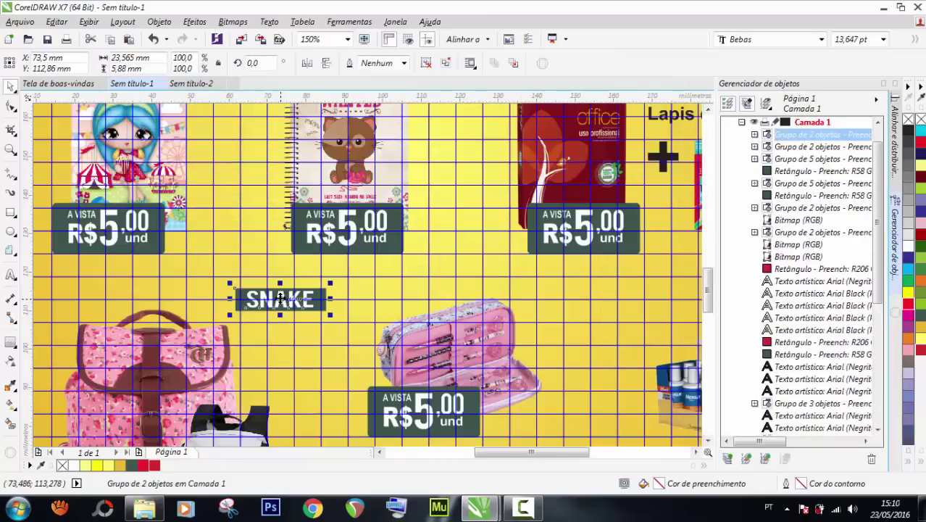
{"action": "mouse_move", "coordinate": [282, 298]}
{"action": "left_mouse_down"}
{"action": "mouse_move", "coordinate": [395, 299]}
{"action": "mouse_move", "coordinate": [389, 322]}
{"action": "left_mouse_up"}
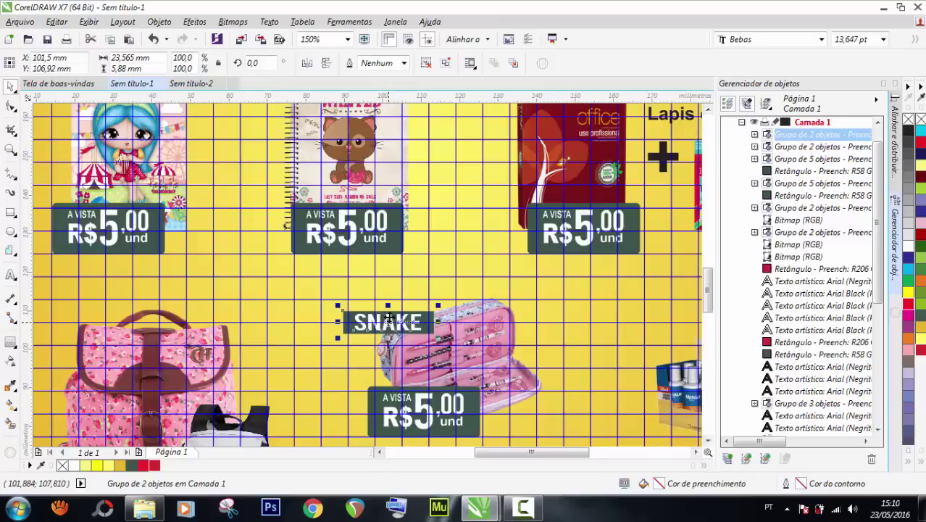
Nudge the colored-sheets picture slightly down.
{"action": "scroll", "coordinate": [364, 302], "scroll_direction": "down", "scroll_amount": 2}
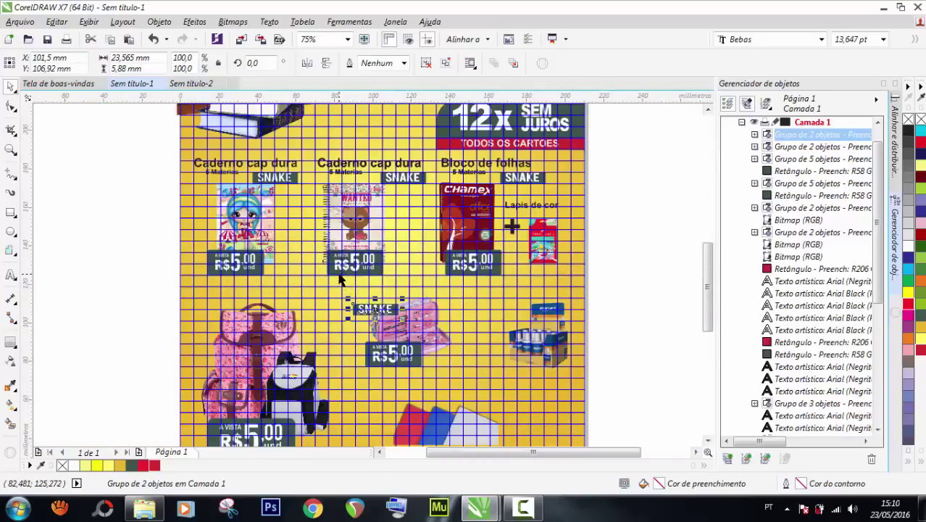
{"action": "scroll", "coordinate": [400, 351], "scroll_direction": "down", "scroll_amount": 3}
{"action": "scroll", "coordinate": [428, 392], "scroll_direction": "up", "scroll_amount": 3}
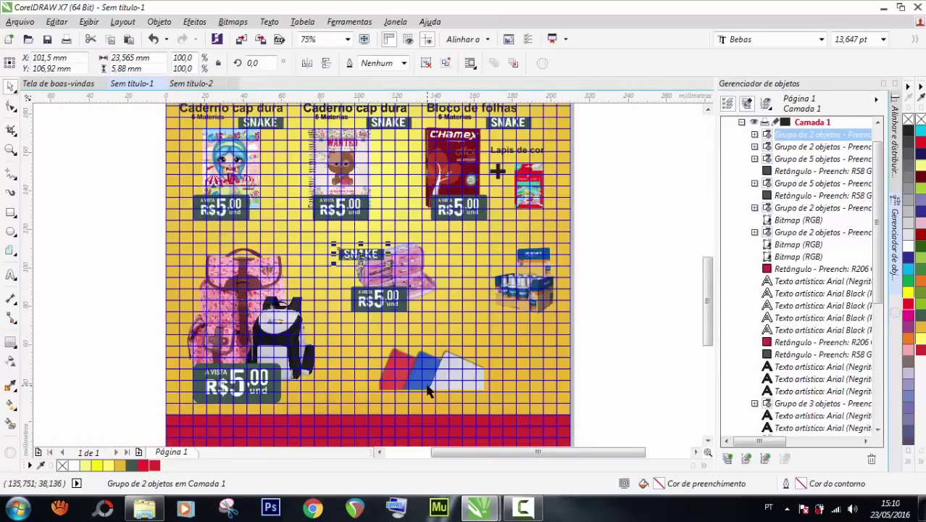
{"action": "left_click", "coordinate": [428, 386]}
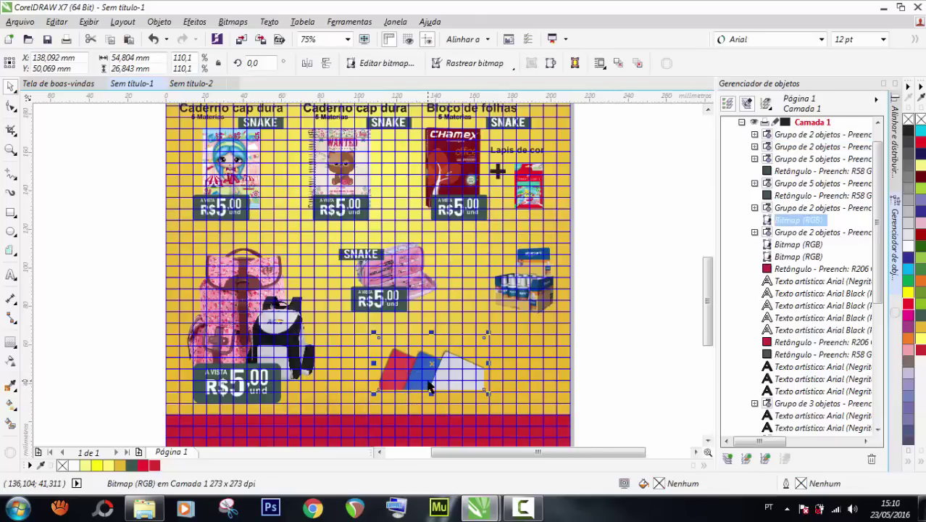
{"action": "key", "text": "Down"}
{"action": "key", "text": "Down"}
{"action": "key", "text": "Down"}
{"action": "key", "text": "Down"}
{"action": "key", "text": "Down"}
{"action": "key", "text": "Down"}
{"action": "key", "text": "Down"}
{"action": "key", "text": "Down"}
{"action": "key", "text": "Down"}
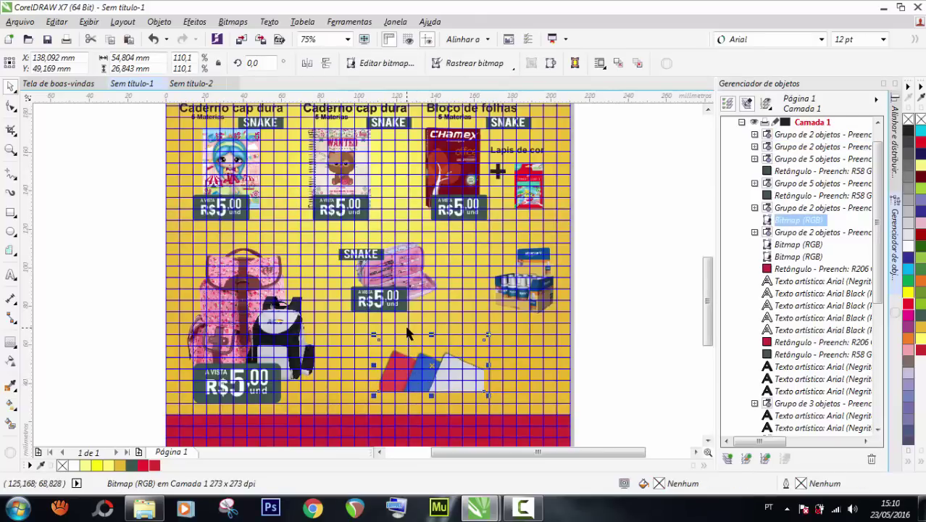
{"action": "left_click", "coordinate": [630, 332]}
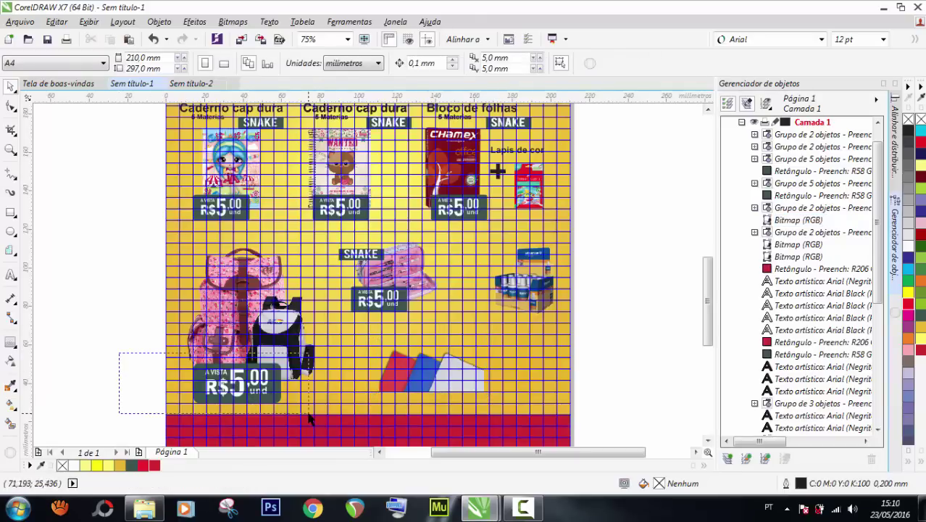
Copy R$5.00 price tags onto the sheets picture and the paint set.
{"action": "left_click", "coordinate": [262, 392]}
{"action": "left_click_drag", "start_coordinate": [124, 169], "coordinate": [279, 230]}
{"action": "left_click_drag", "start_coordinate": [226, 208], "coordinate": [431, 391]}
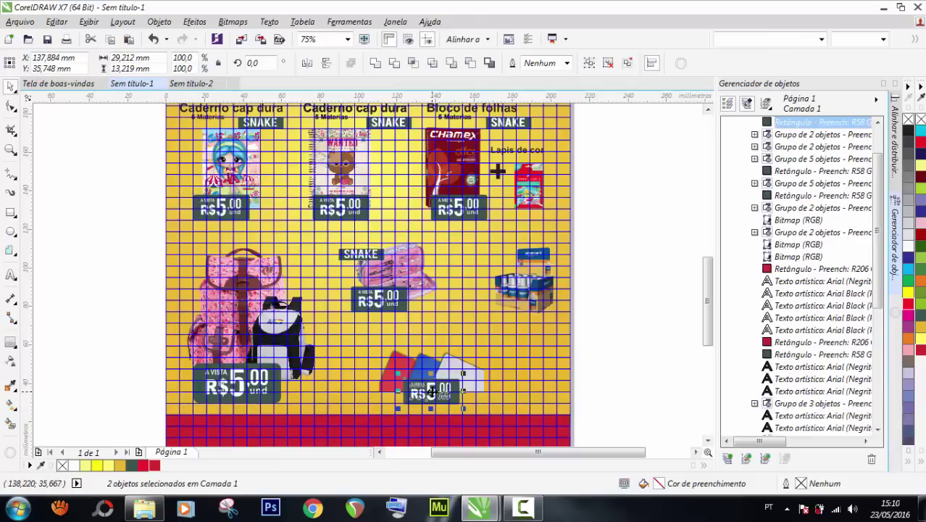
{"action": "key", "text": "Up"}
{"action": "key", "text": "Up"}
{"action": "key", "text": "Up"}
{"action": "key", "text": "Up"}
{"action": "key", "text": "Up"}
{"action": "key", "text": "Up"}
{"action": "key", "text": "Up"}
{"action": "key", "text": "Up"}
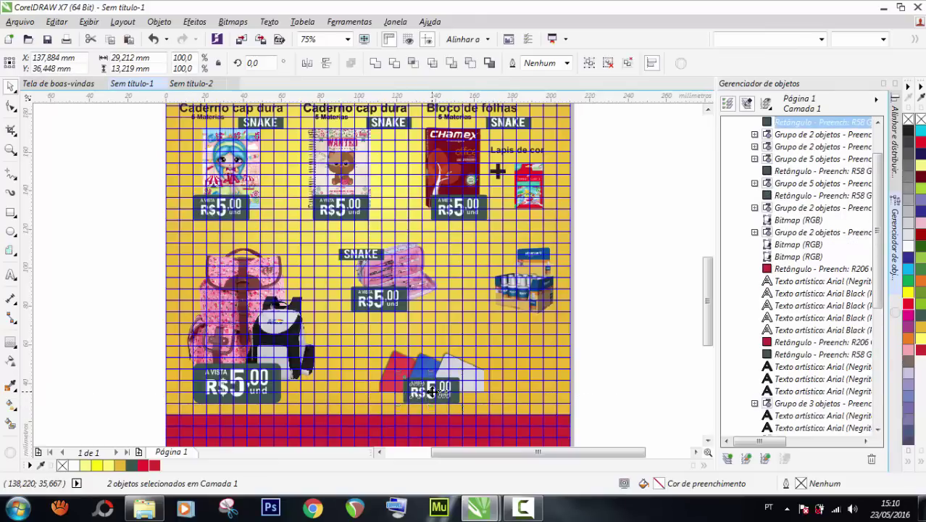
{"action": "scroll", "coordinate": [428, 406], "scroll_direction": "up", "scroll_amount": 2}
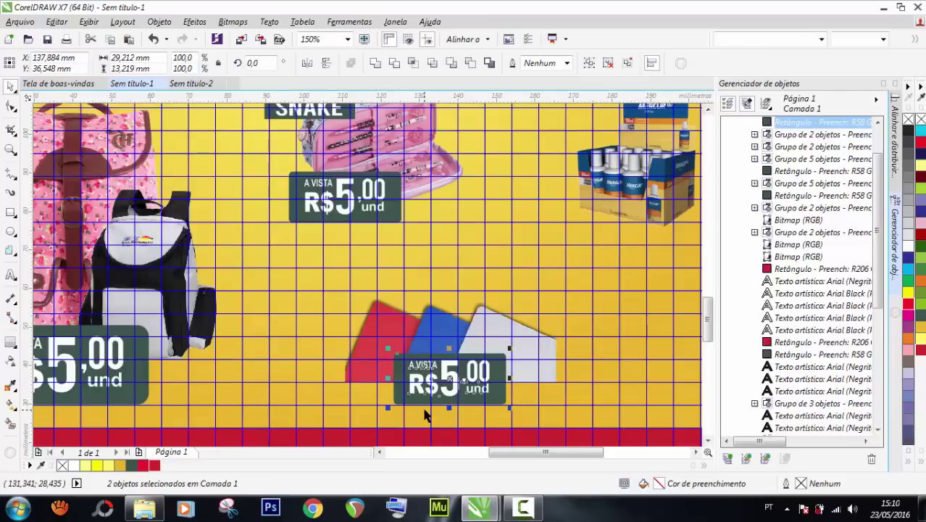
{"action": "key", "text": "Down"}
{"action": "key", "text": "Down"}
{"action": "key", "text": "Down"}
{"action": "key", "text": "Down"}
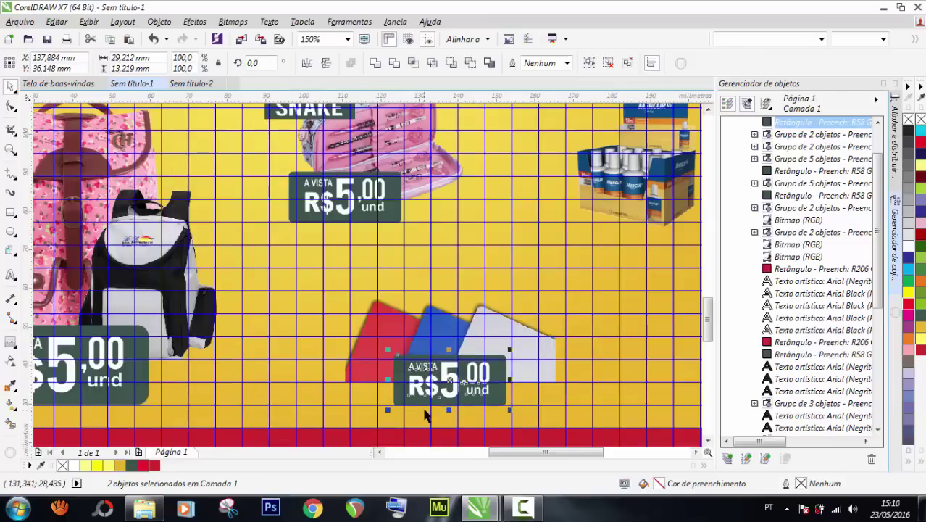
{"action": "scroll", "coordinate": [435, 355], "scroll_direction": "down", "scroll_amount": 2}
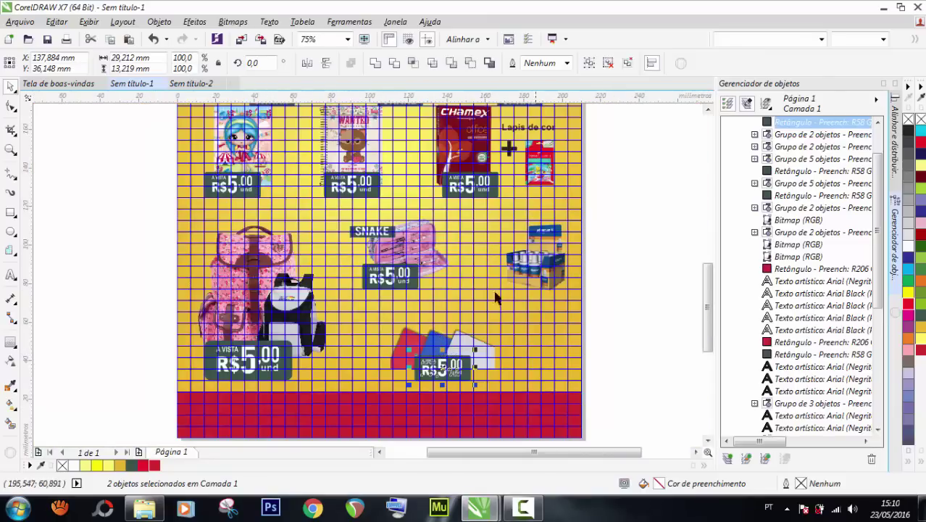
{"action": "left_click_drag", "start_coordinate": [615, 260], "coordinate": [311, 320]}
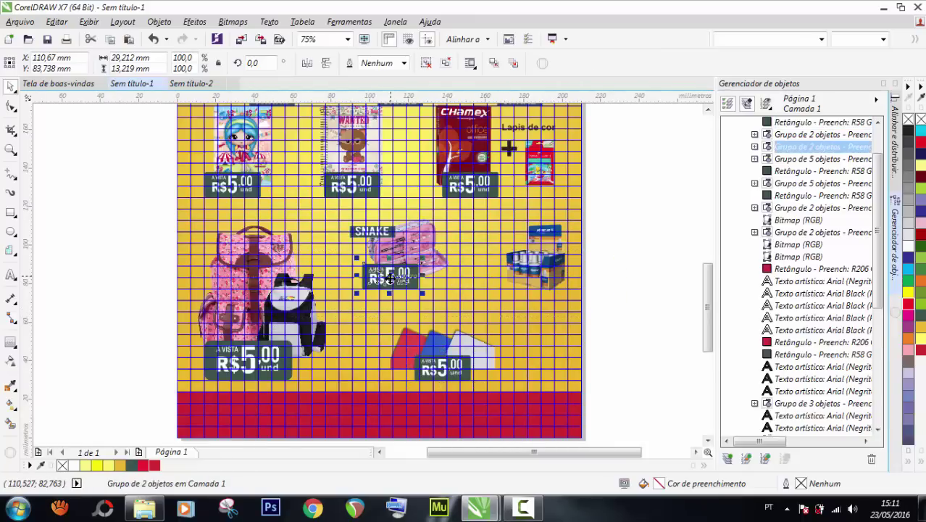
{"action": "left_click_drag", "start_coordinate": [390, 279], "coordinate": [515, 284]}
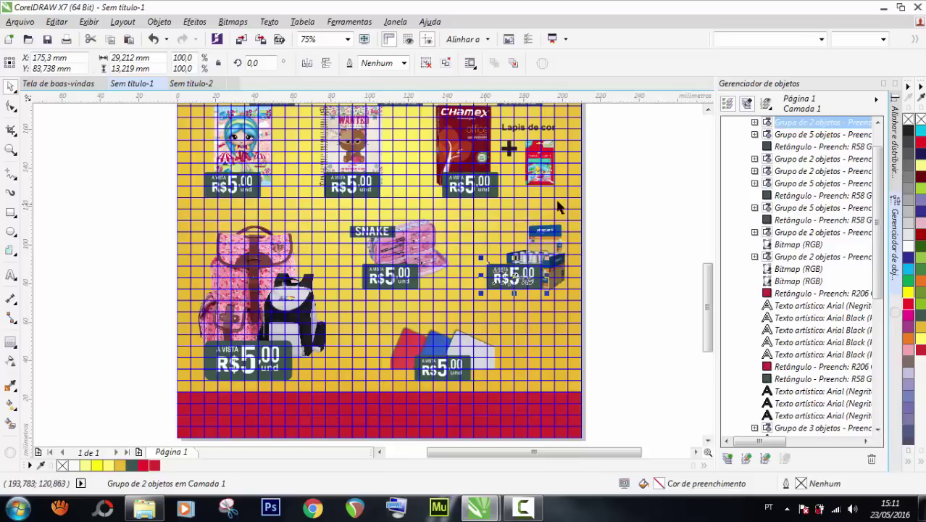
Copy the SNAKE label onto the paint set and the sheets picture.
{"action": "left_click", "coordinate": [355, 229]}
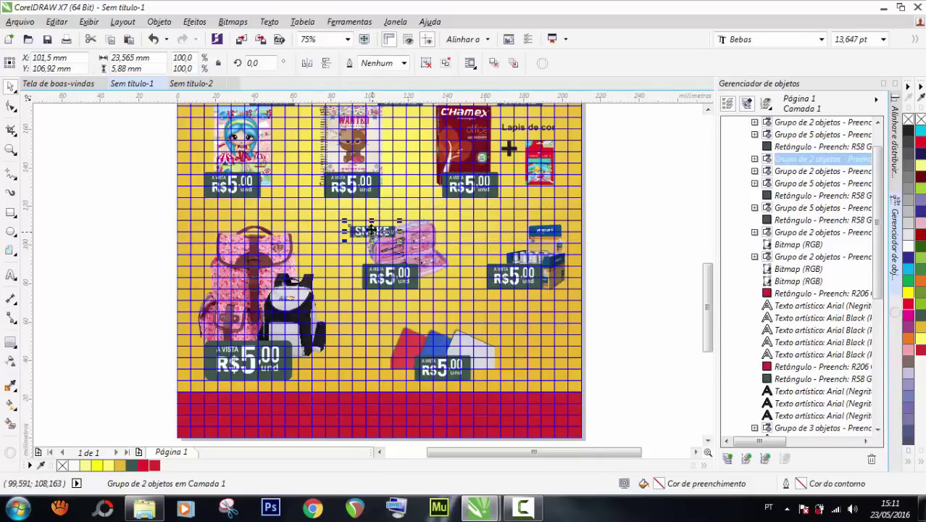
{"action": "left_click_drag", "start_coordinate": [371, 231], "coordinate": [535, 229]}
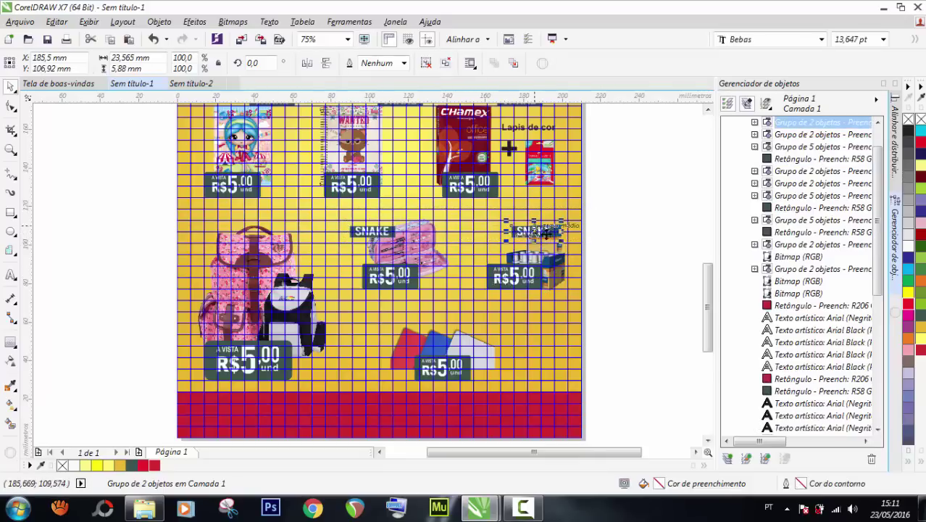
{"action": "left_click", "coordinate": [635, 243]}
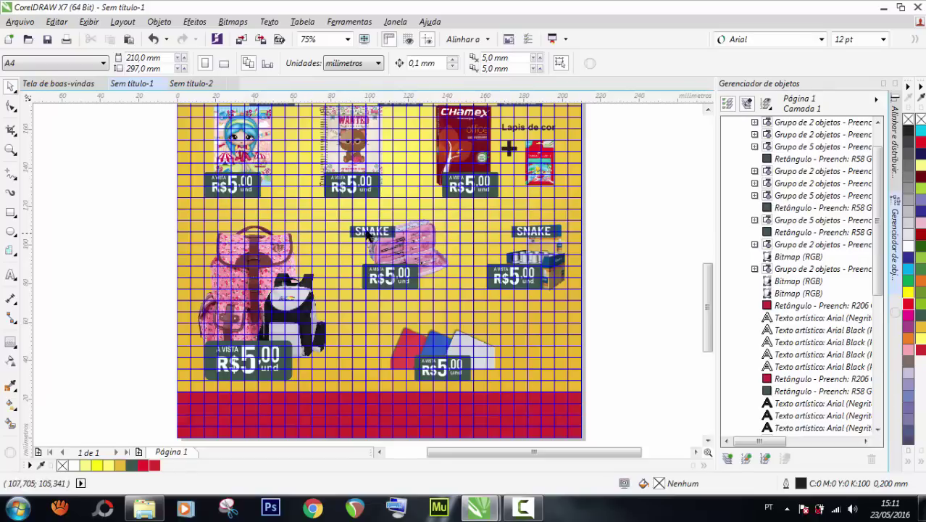
{"action": "left_click", "coordinate": [536, 231]}
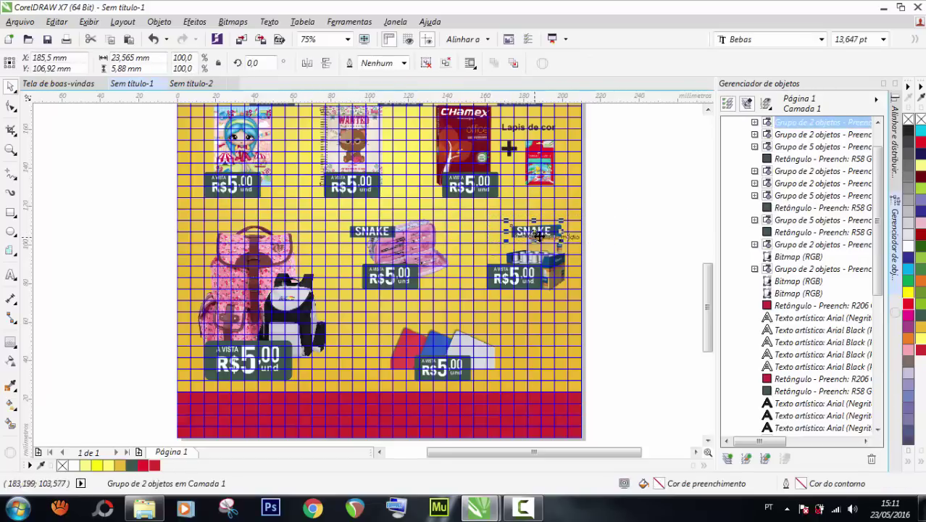
{"action": "left_click_drag", "start_coordinate": [536, 232], "coordinate": [473, 329]}
{"action": "left_click", "coordinate": [621, 303]}
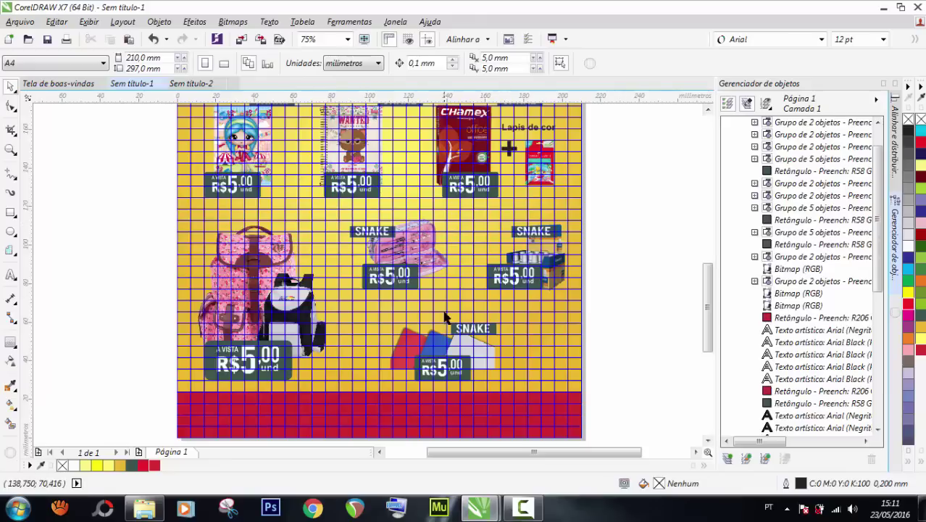
{"action": "scroll", "coordinate": [448, 323], "scroll_direction": "down", "scroll_amount": 1}
{"action": "scroll", "coordinate": [457, 248], "scroll_direction": "up", "scroll_amount": 1}
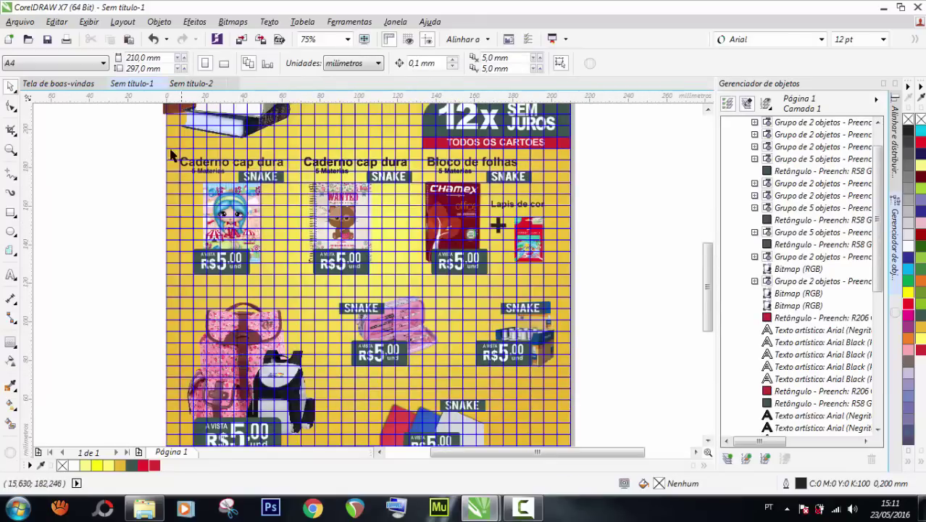
Group the Caderno cap dura heading with its subtitle and move it beside the sheets picture.
{"action": "left_click_drag", "start_coordinate": [142, 144], "coordinate": [295, 188]}
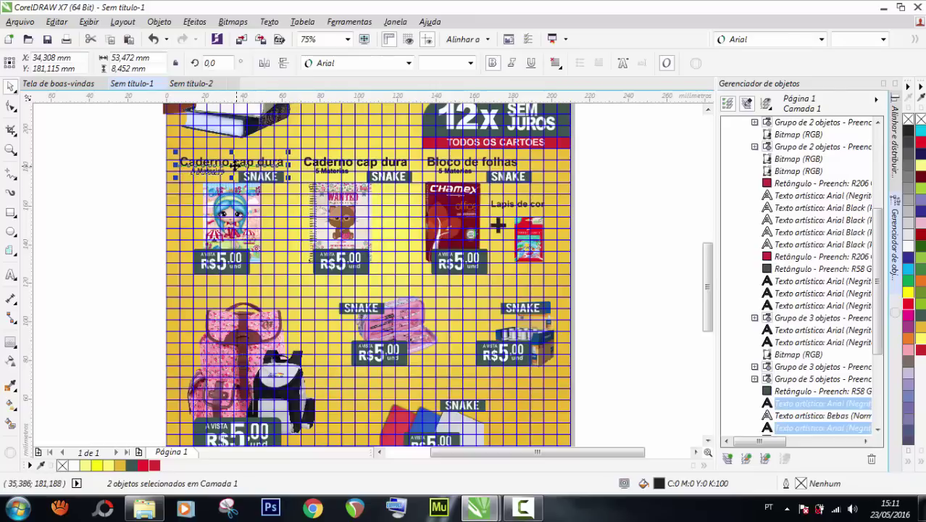
{"action": "scroll", "coordinate": [234, 165], "scroll_direction": "down", "scroll_amount": 1}
{"action": "left_click_drag", "start_coordinate": [233, 164], "coordinate": [484, 278]}
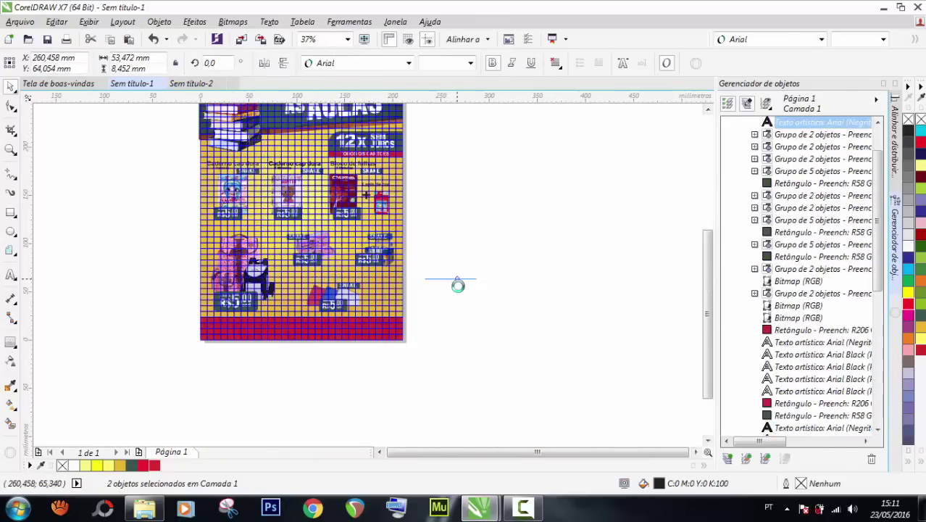
{"action": "scroll", "coordinate": [458, 290], "scroll_direction": "up", "scroll_amount": 1}
{"action": "key", "text": "ctrl+g"}
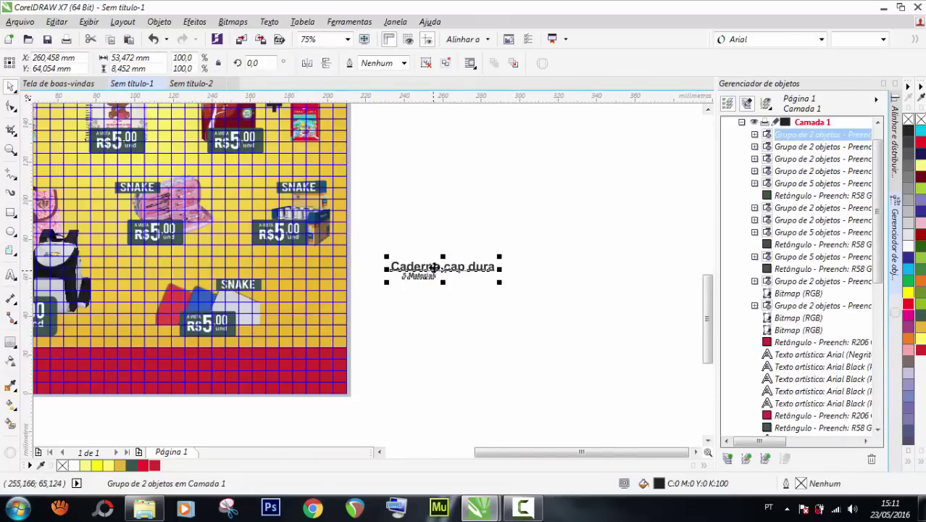
{"action": "left_click_drag", "start_coordinate": [440, 270], "coordinate": [402, 378]}
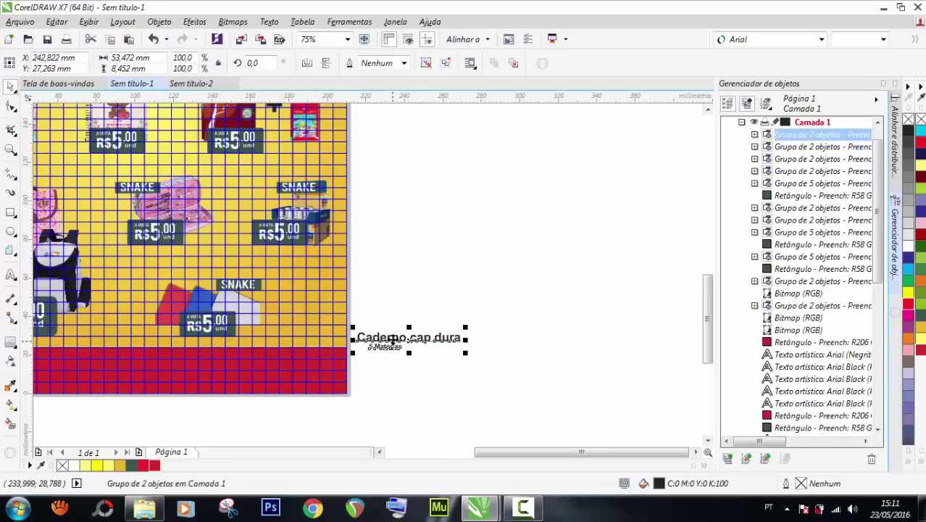
{"action": "scroll", "coordinate": [392, 339], "scroll_direction": "down", "scroll_amount": 1}
{"action": "scroll", "coordinate": [379, 332], "scroll_direction": "up", "scroll_amount": 1}
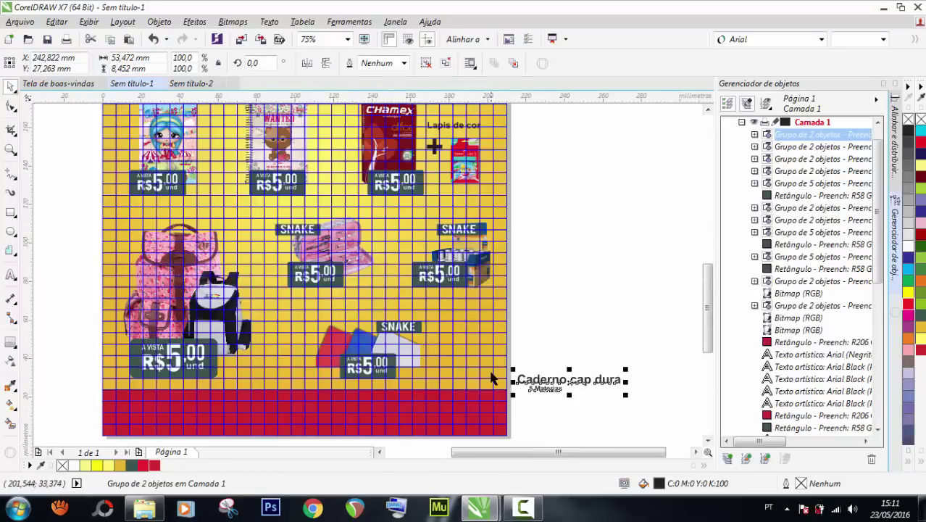
{"action": "left_click_drag", "start_coordinate": [534, 383], "coordinate": [450, 365]}
Shift the sheets picture group left, realign the heading beside it, and ungroup the heading.
{"action": "scroll", "coordinate": [450, 364], "scroll_direction": "up", "scroll_amount": 1}
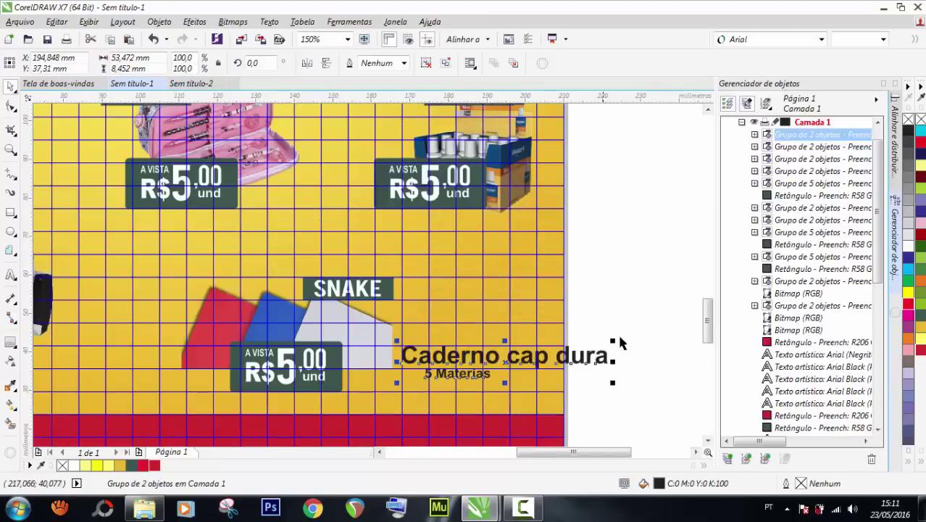
{"action": "scroll", "coordinate": [606, 339], "scroll_direction": "down", "scroll_amount": 1}
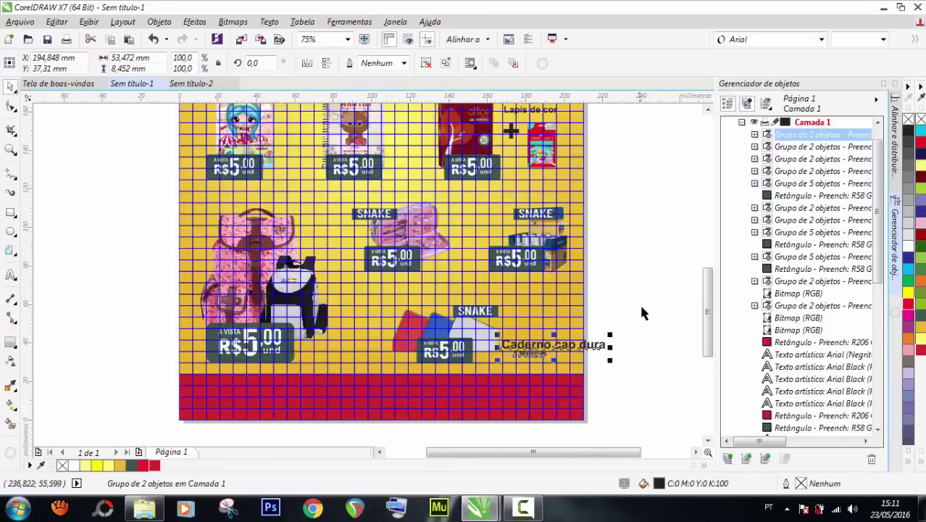
{"action": "left_click_drag", "start_coordinate": [644, 282], "coordinate": [377, 386]}
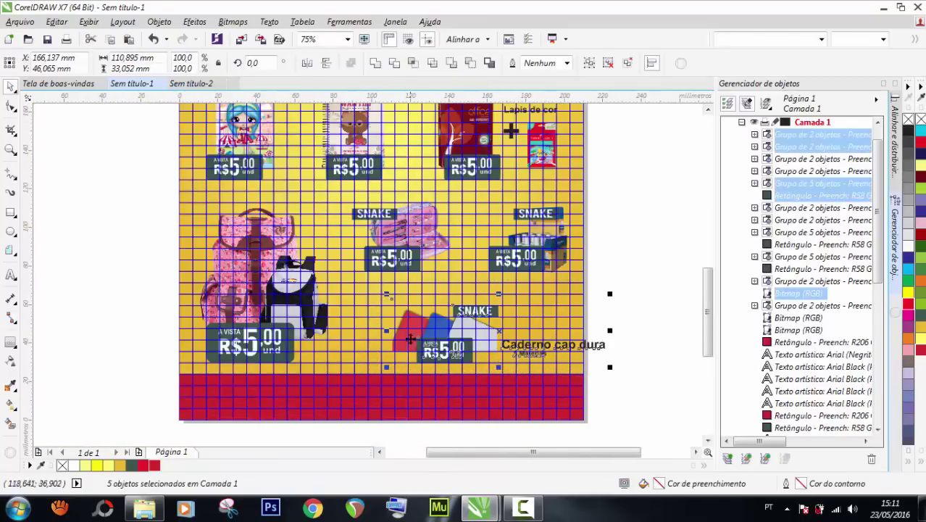
{"action": "left_click_drag", "start_coordinate": [409, 331], "coordinate": [386, 330]}
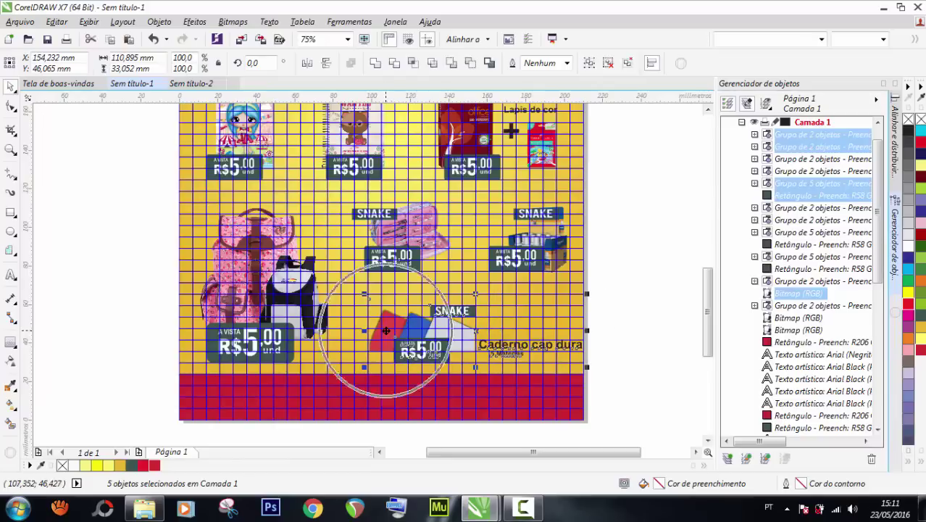
{"action": "left_click", "coordinate": [638, 333]}
{"action": "scroll", "coordinate": [533, 345], "scroll_direction": "up", "scroll_amount": 1}
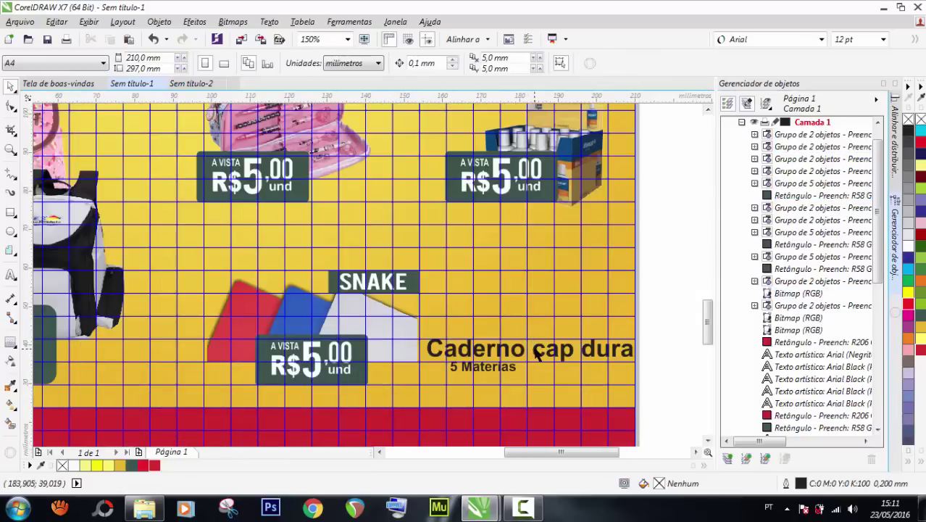
{"action": "left_click_drag", "start_coordinate": [537, 351], "coordinate": [533, 346]}
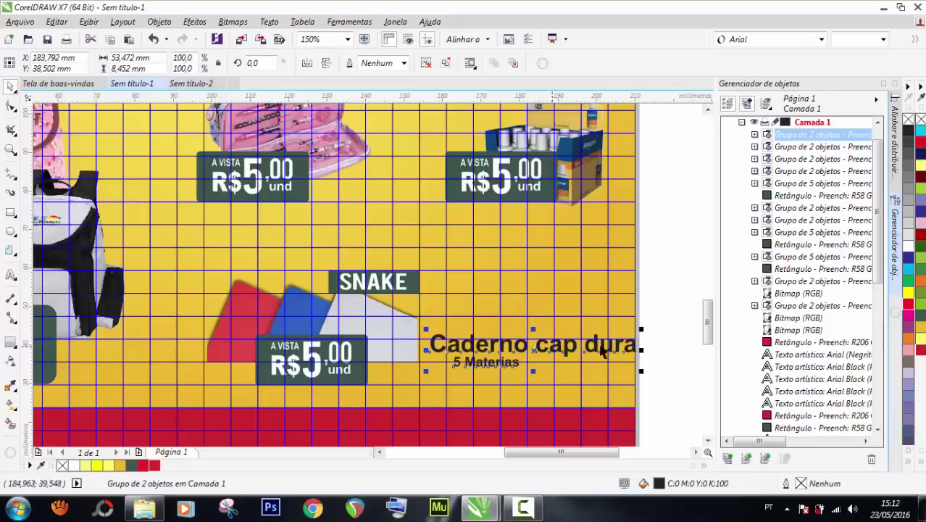
{"action": "key", "text": "ctrl+u"}
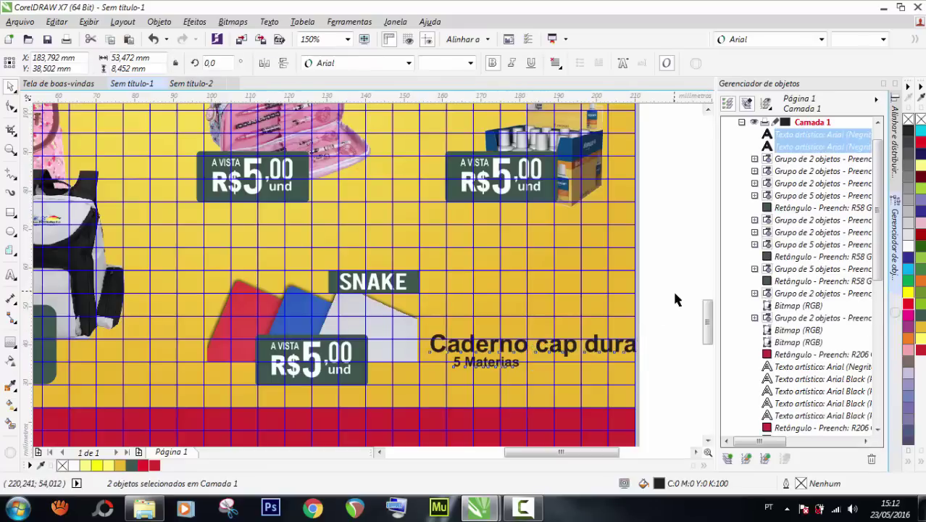
Change the Caderno cap dura heading text to 'Cartolina'.
{"action": "left_click", "coordinate": [612, 348]}
{"action": "double_click", "coordinate": [612, 348]}
{"action": "key", "text": "ctrl+a"}
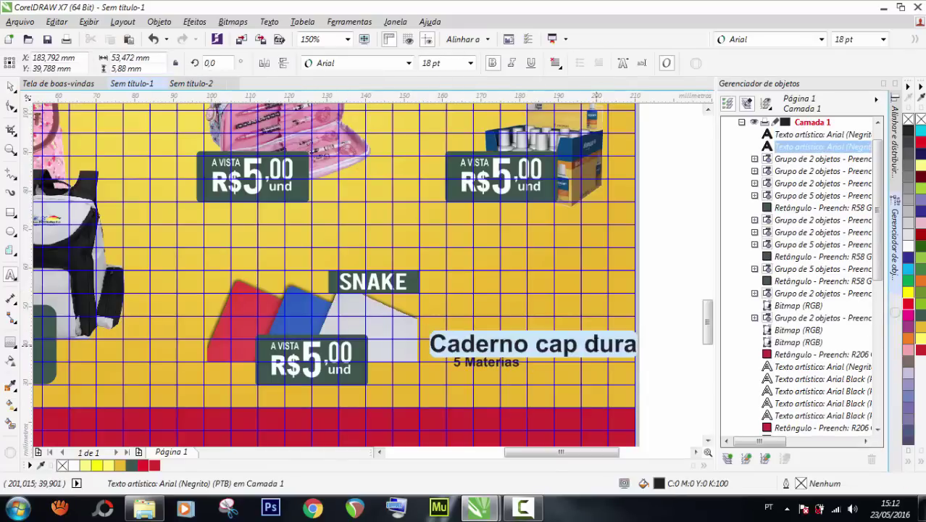
{"action": "type", "text": "C"}
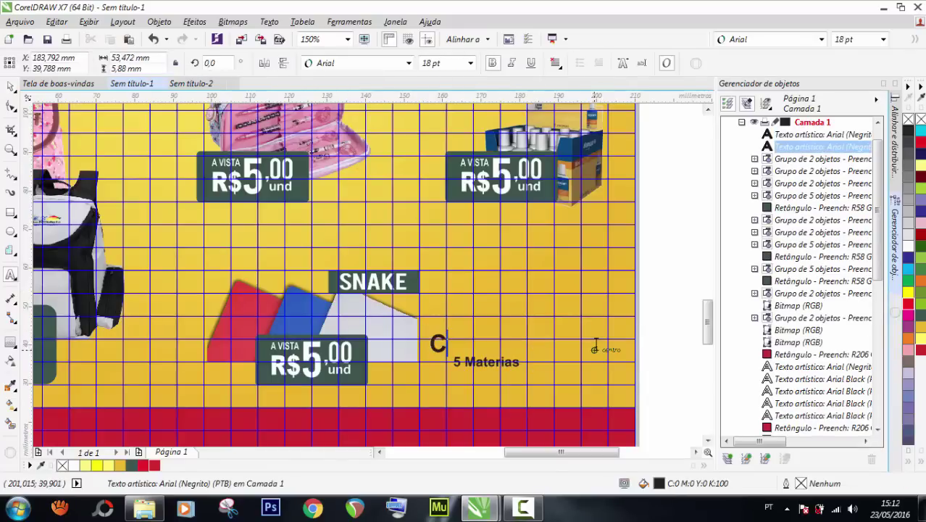
{"action": "type", "text": "artoli"}
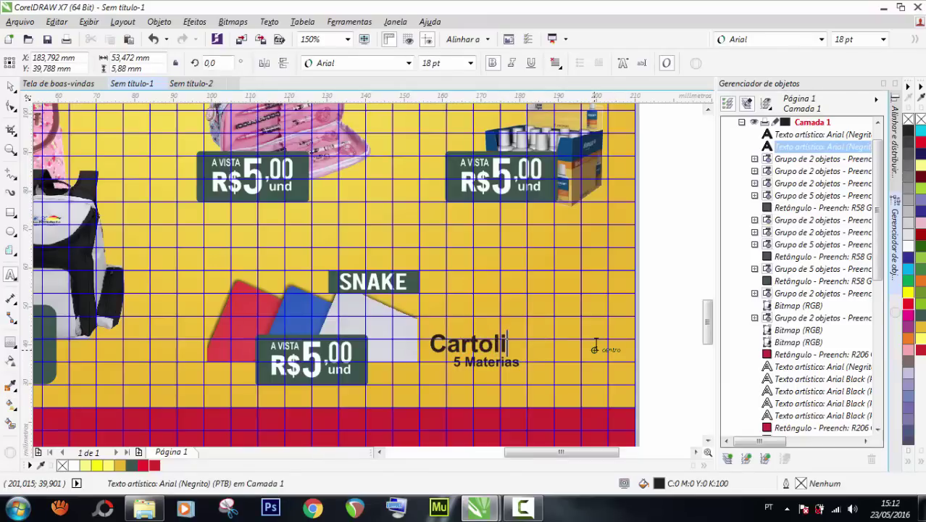
{"action": "type", "text": "na"}
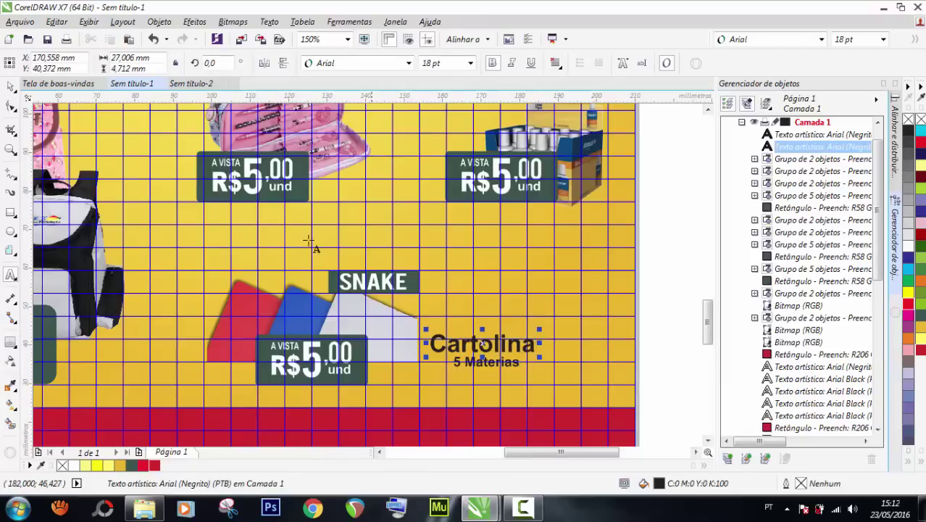
{"action": "left_click", "coordinate": [10, 86]}
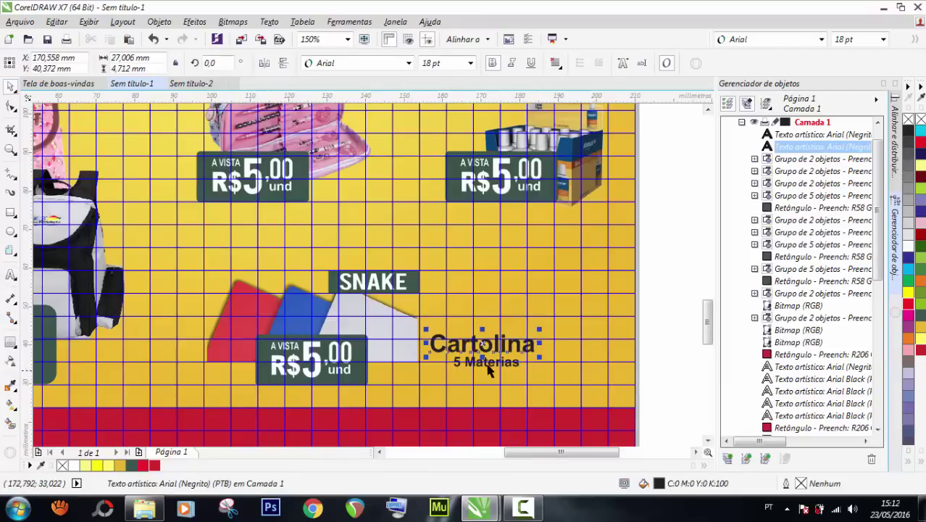
Nudge the Cartolina and 5 Materias pair into final position beside the sheets.
{"action": "left_click", "coordinate": [484, 362]}
{"action": "left_click", "coordinate": [477, 348], "text": "shift"}
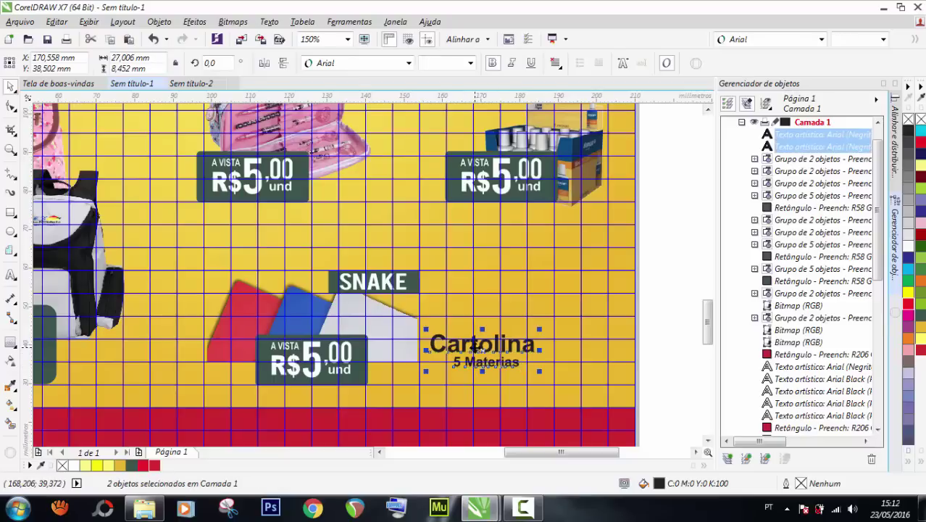
{"action": "left_click_drag", "start_coordinate": [476, 347], "coordinate": [481, 354]}
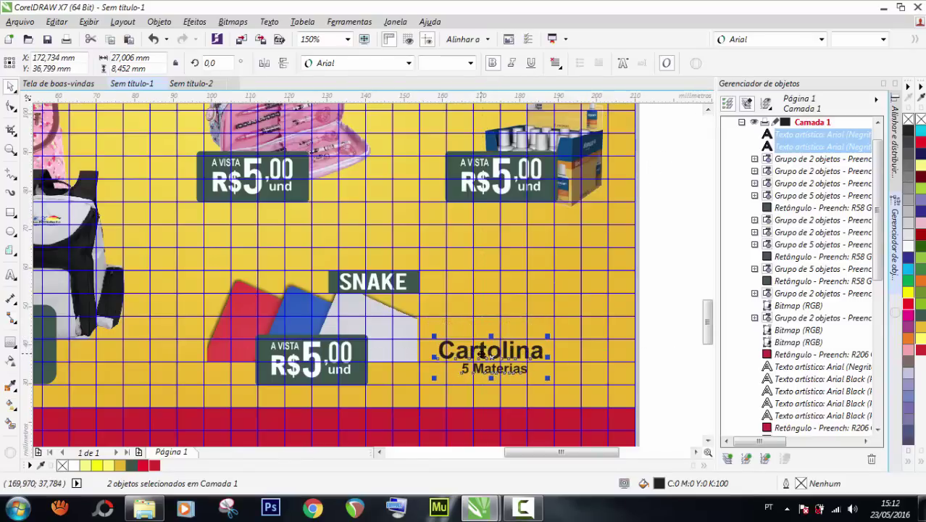
{"action": "key", "text": "Down"}
{"action": "key", "text": "Down"}
{"action": "key", "text": "Down"}
{"action": "key", "text": "Down"}
{"action": "key", "text": "Down"}
{"action": "key", "text": "Down"}
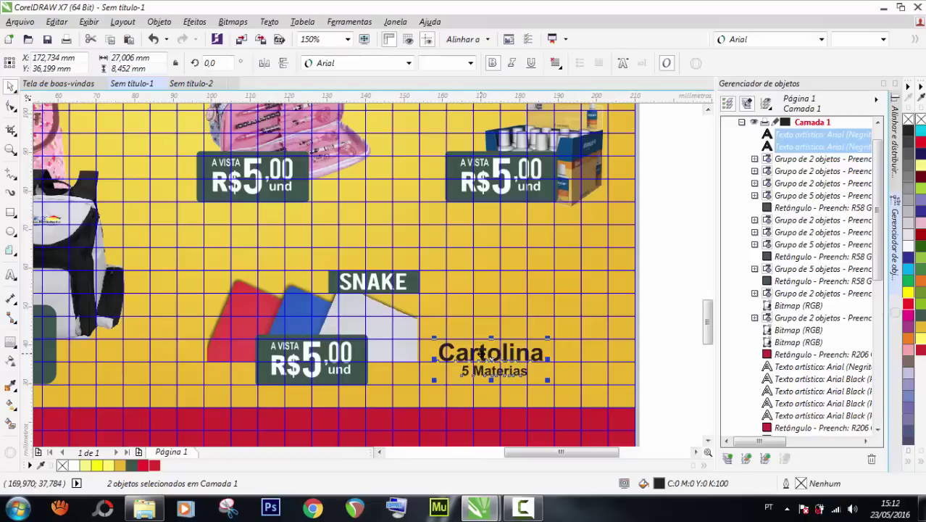
{"action": "key", "text": "Right"}
{"action": "key", "text": "Right"}
{"action": "key", "text": "Right"}
{"action": "key", "text": "Right"}
{"action": "key", "text": "Right"}
{"action": "key", "text": "Right"}
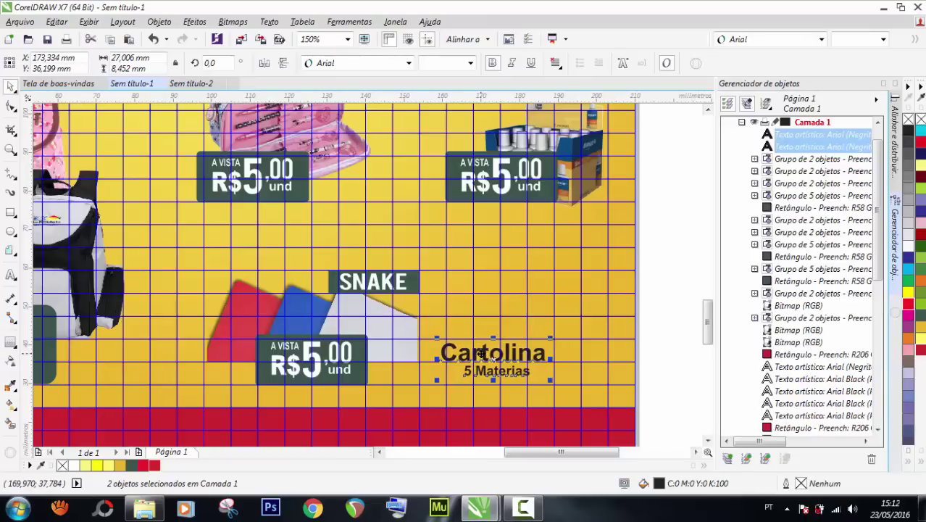
{"action": "key", "text": "Left"}
{"action": "key", "text": "Left"}
{"action": "key", "text": "Left"}
{"action": "key", "text": "Left"}
{"action": "key", "text": "Left"}
{"action": "key", "text": "Left"}
{"action": "key", "text": "Left"}
{"action": "key", "text": "Left"}
{"action": "key", "text": "Left"}
{"action": "key", "text": "Left"}
{"action": "key", "text": "Left"}
{"action": "key", "text": "Left"}
{"action": "key", "text": "Left"}
{"action": "key", "text": "Left"}
{"action": "key", "text": "Left"}
{"action": "key", "text": "Left"}
{"action": "key", "text": "Left"}
{"action": "key", "text": "Left"}
{"action": "key", "text": "Left"}
{"action": "key", "text": "Left"}
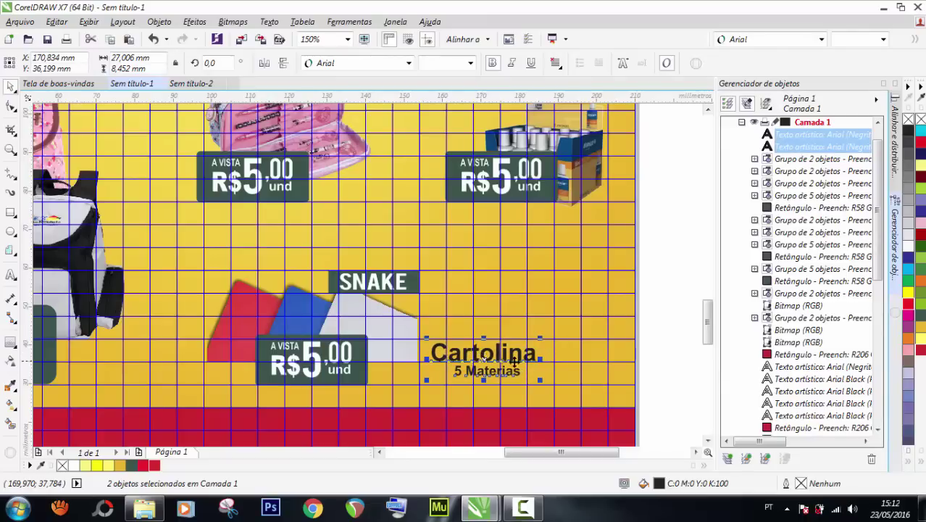
{"action": "scroll", "coordinate": [514, 361], "scroll_direction": "down", "scroll_amount": 2}
{"action": "left_click", "coordinate": [620, 290]}
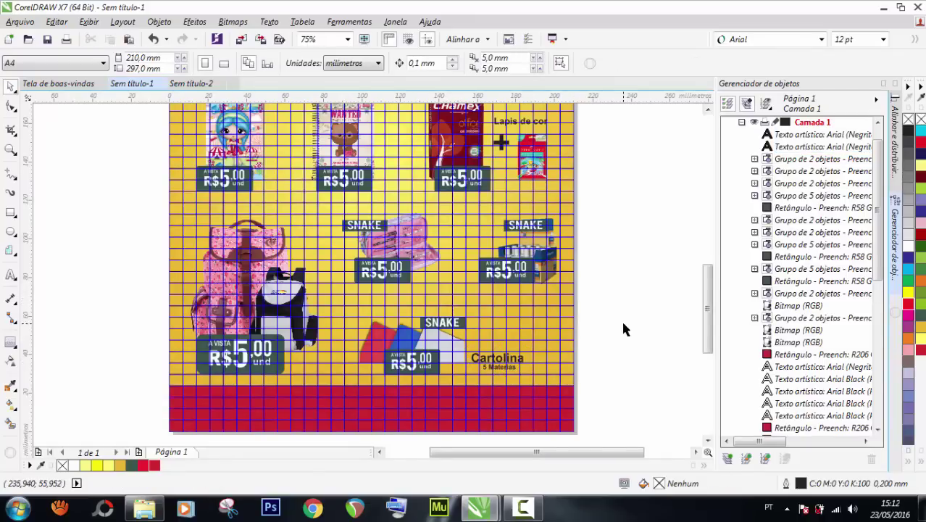
Copy the Cartolina / 5 Materias caption above the middle-right product and rename it 'Corretivo'.
{"action": "left_click_drag", "start_coordinate": [634, 311], "coordinate": [475, 210]}
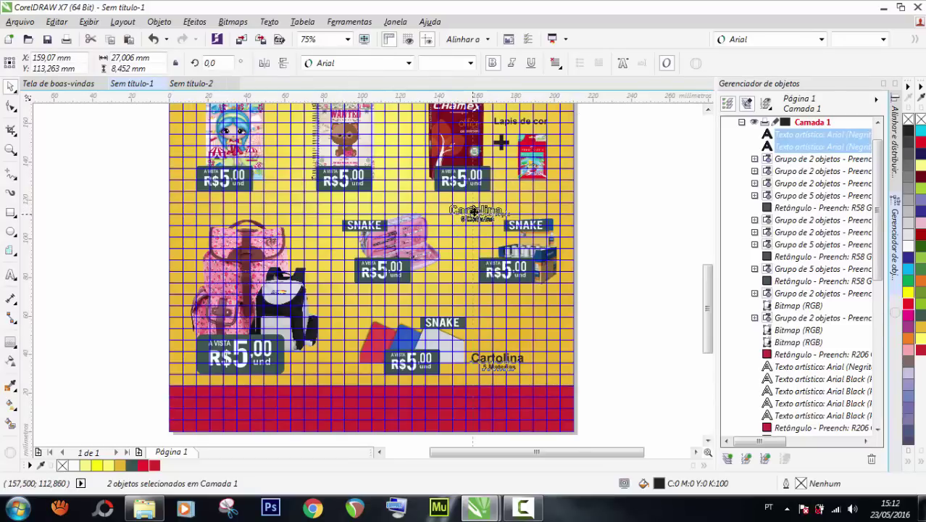
{"action": "left_click_drag", "start_coordinate": [474, 210], "coordinate": [475, 210]}
{"action": "scroll", "coordinate": [475, 210], "scroll_direction": "up", "scroll_amount": 3}
{"action": "left_click", "coordinate": [686, 190]}
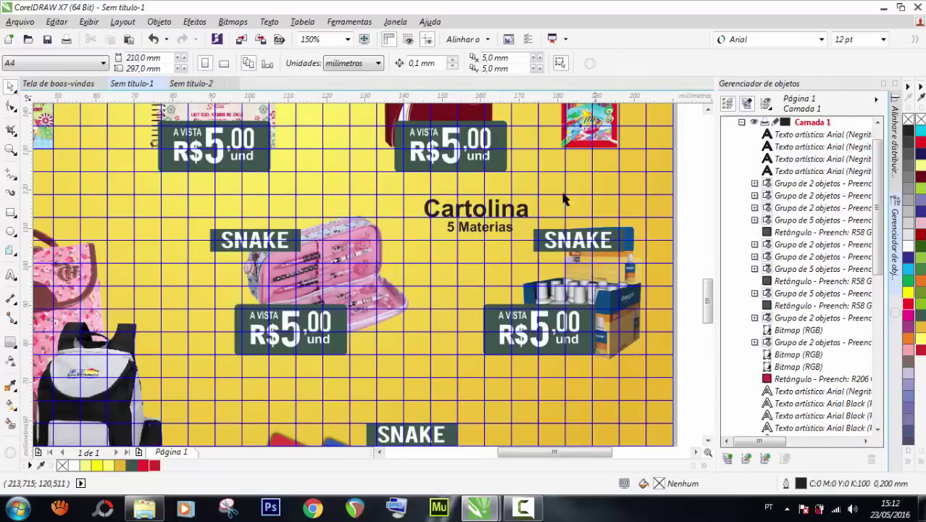
{"action": "double_click", "coordinate": [507, 207]}
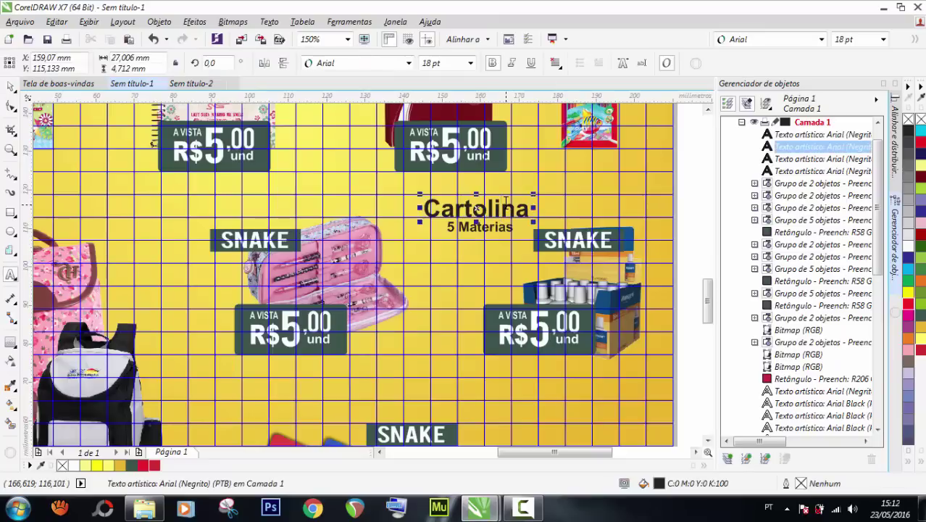
{"action": "left_click", "coordinate": [505, 202]}
{"action": "double_click", "coordinate": [505, 201]}
{"action": "type", "text": "C"}
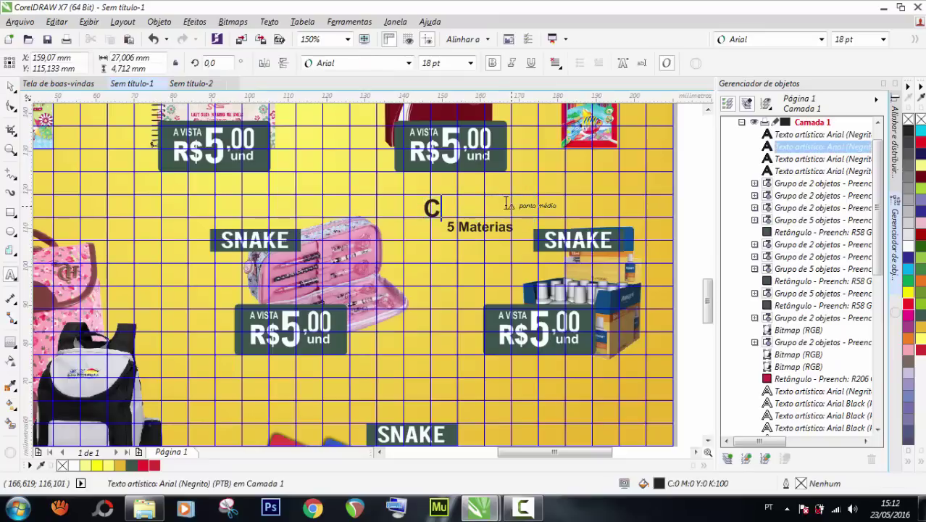
{"action": "type", "text": "orretivos"}
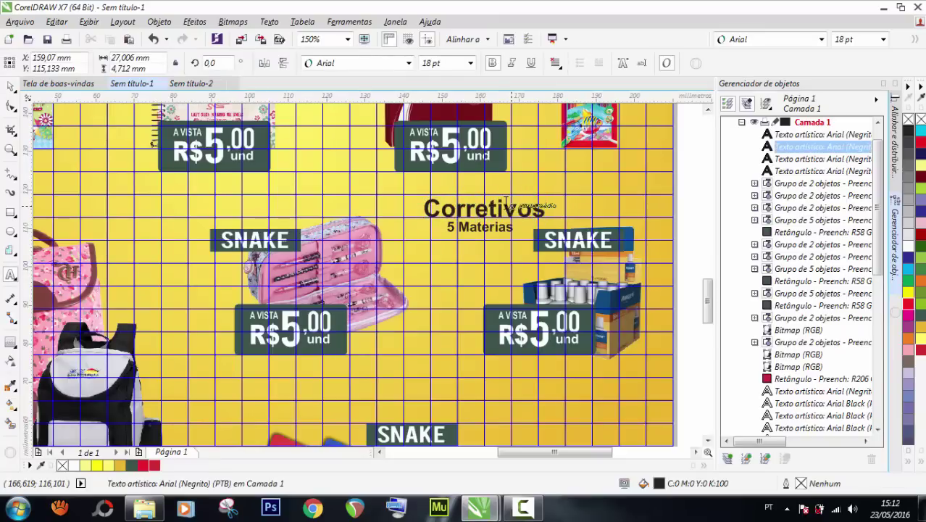
{"action": "key", "text": "BackSpace"}
{"action": "left_click", "coordinate": [8, 88]}
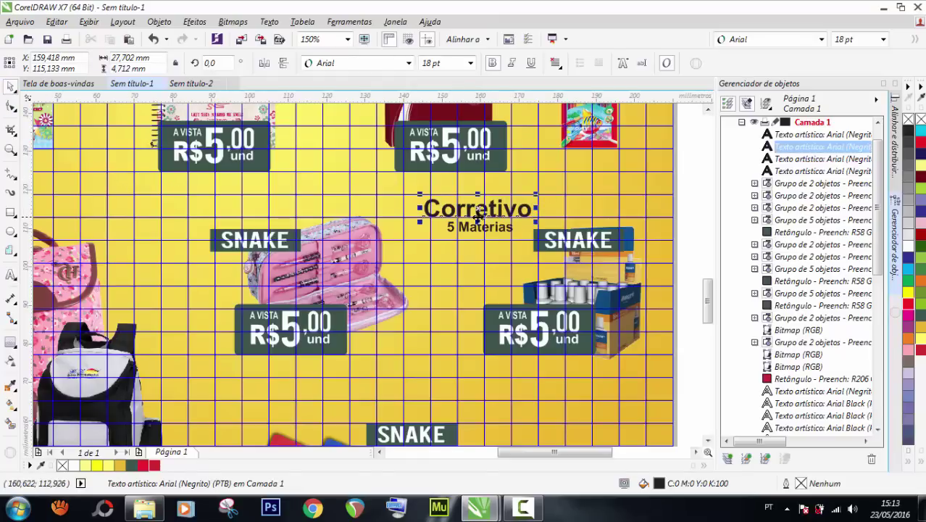
Copy the Corretivo caption left above the pencil case and change it to 'Estojo'.
{"action": "left_click_drag", "start_coordinate": [623, 242], "coordinate": [409, 190]}
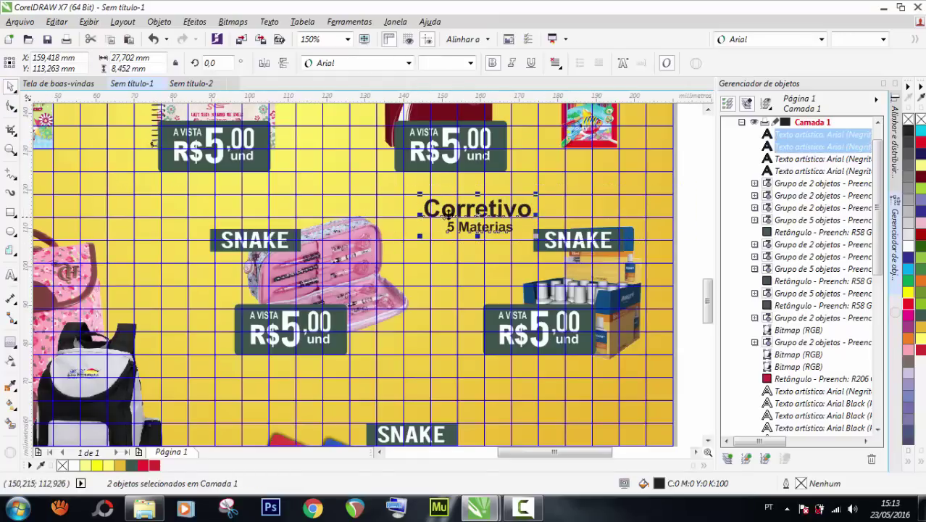
{"action": "left_click_drag", "start_coordinate": [465, 213], "coordinate": [153, 211]}
{"action": "right_click", "coordinate": [153, 210]}
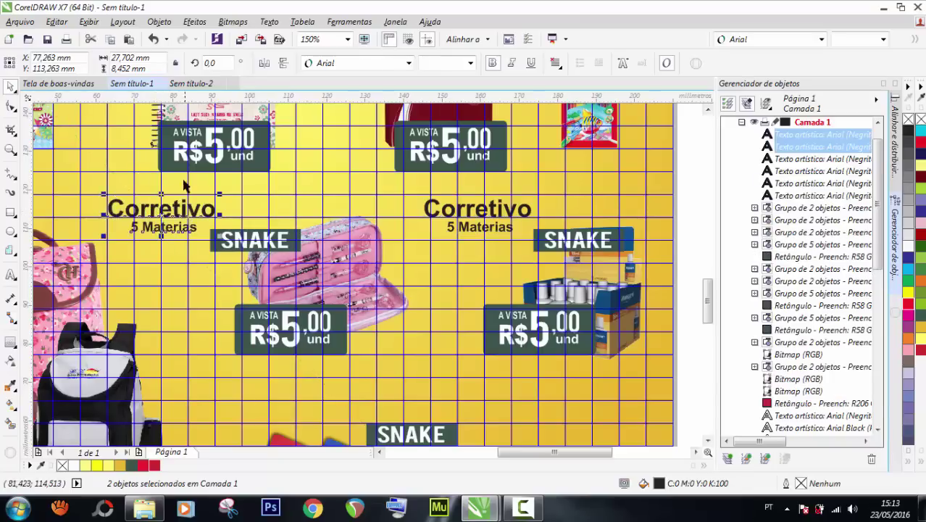
{"action": "left_click", "coordinate": [183, 173]}
{"action": "left_click", "coordinate": [174, 207]}
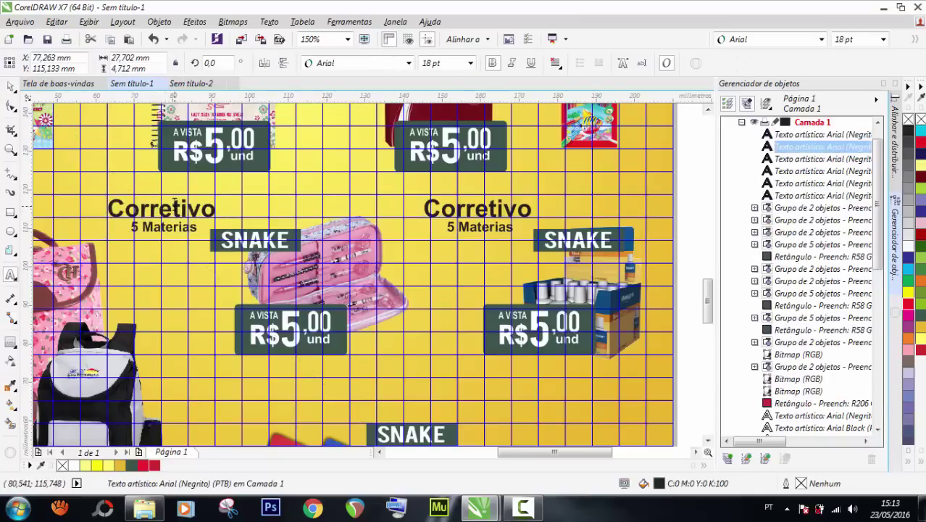
{"action": "double_click", "coordinate": [174, 206]}
{"action": "type", "text": "estojo"}
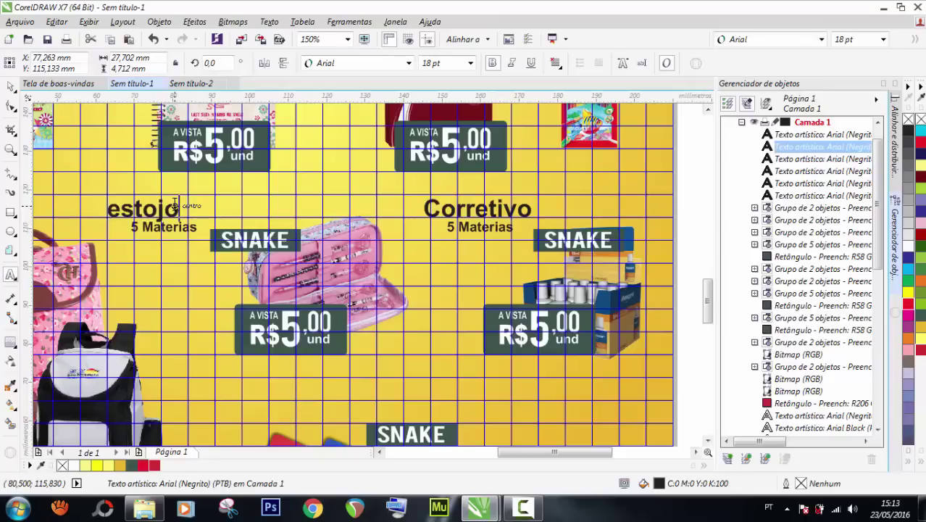
{"action": "key", "text": "BackSpace"}
{"action": "key", "text": "BackSpace"}
{"action": "key", "text": "BackSpace"}
{"action": "key", "text": "BackSpace"}
{"action": "key", "text": "BackSpace"}
{"action": "key", "text": "BackSpace"}
{"action": "type", "text": "Estojo"}
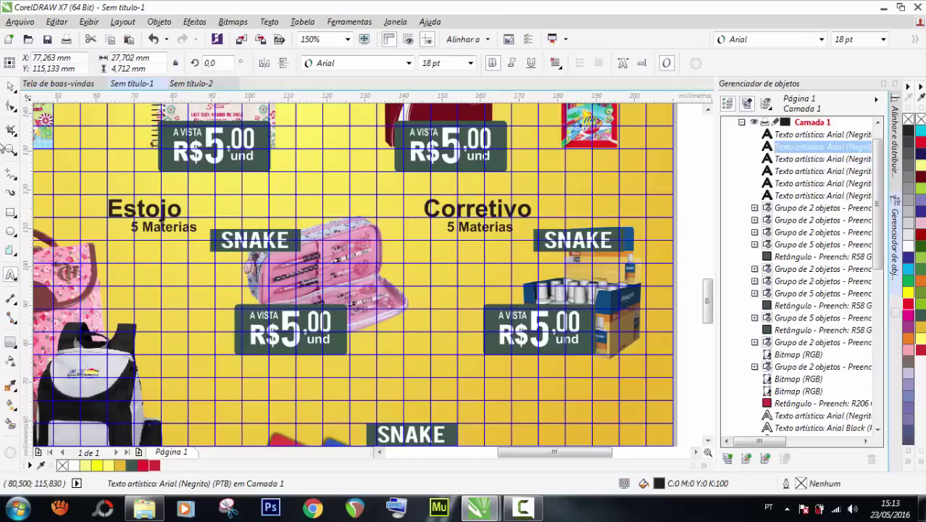
{"action": "key", "text": "ctrl+space"}
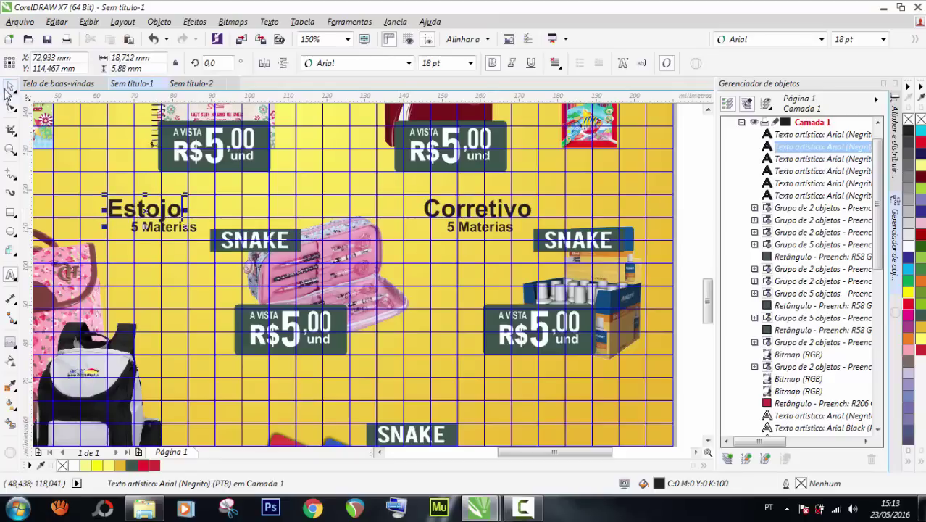
{"action": "scroll", "coordinate": [394, 226], "scroll_direction": "down", "scroll_amount": 1}
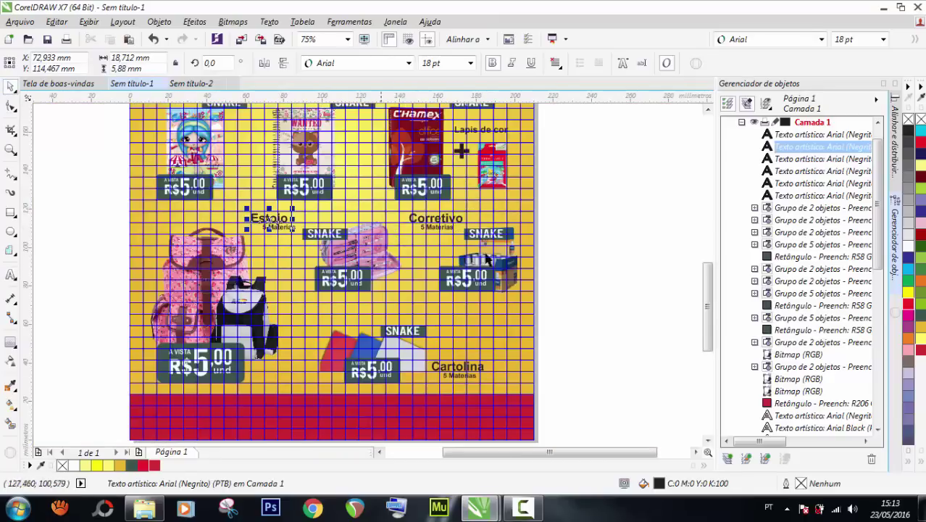
Clear the selection, fit the whole flyer page in view and collapse the Object Manager docker.
{"action": "left_click", "coordinate": [584, 234]}
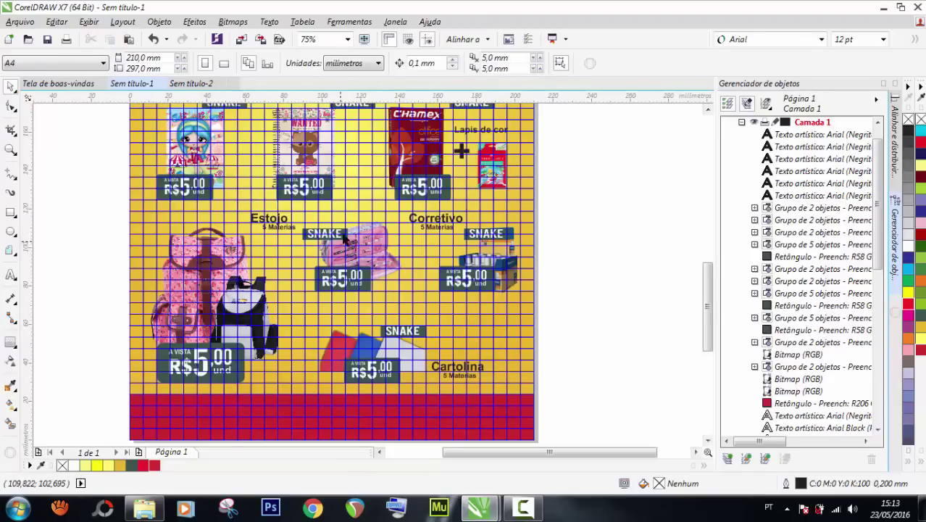
{"action": "left_click", "coordinate": [206, 282]}
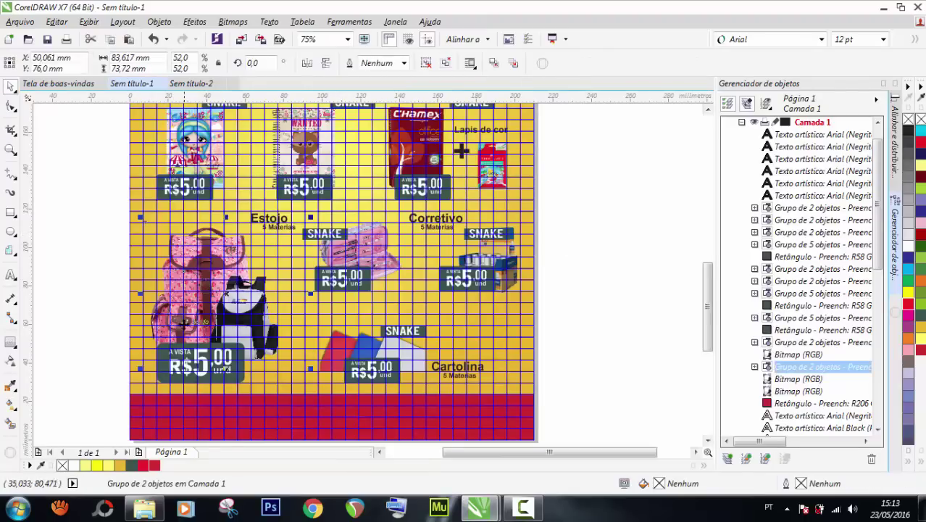
{"action": "left_click", "coordinate": [73, 308]}
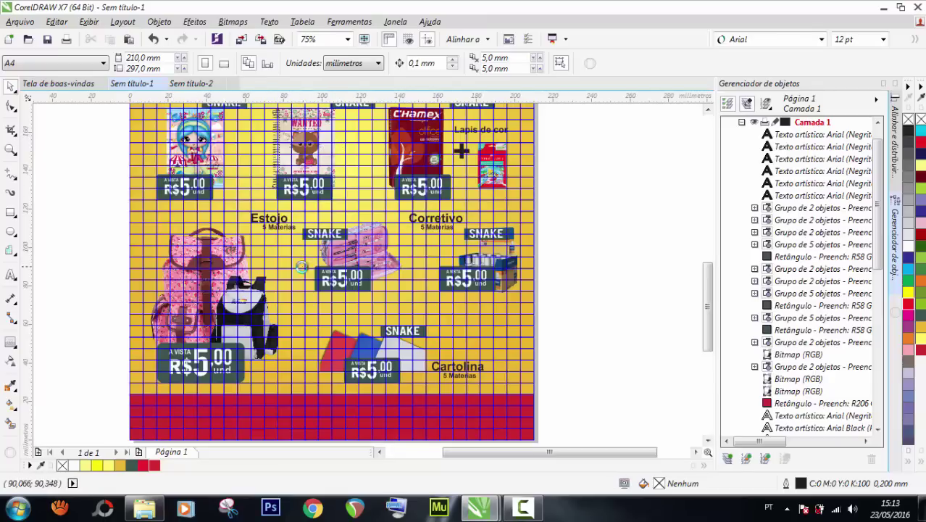
{"action": "scroll", "coordinate": [302, 267], "scroll_direction": "down", "scroll_amount": 1}
{"action": "scroll", "coordinate": [232, 192], "scroll_direction": "up", "scroll_amount": 3}
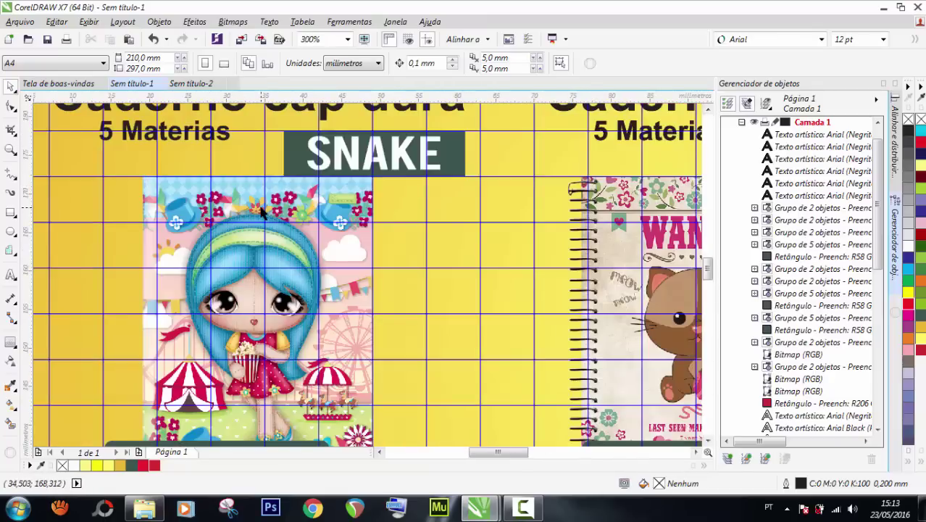
{"action": "scroll", "coordinate": [260, 204], "scroll_direction": "down", "scroll_amount": 1}
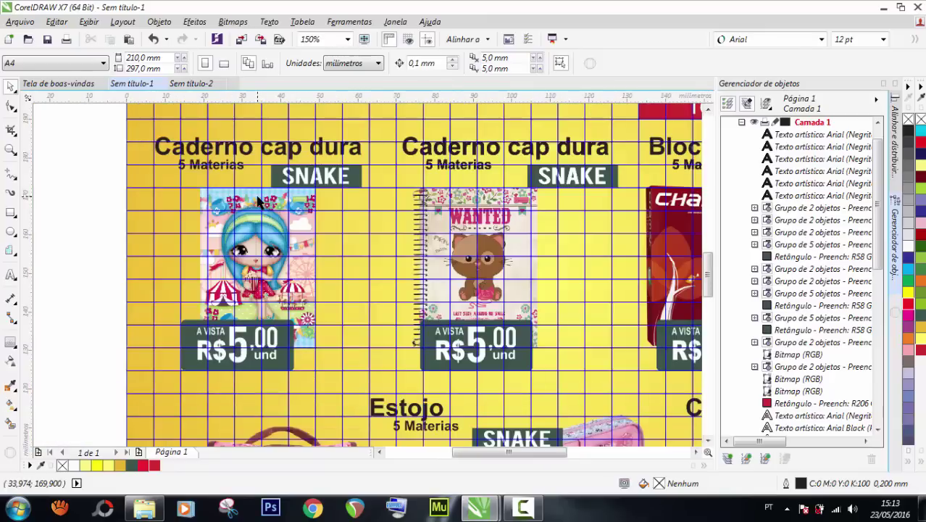
{"action": "scroll", "coordinate": [405, 233], "scroll_direction": "down", "scroll_amount": 2}
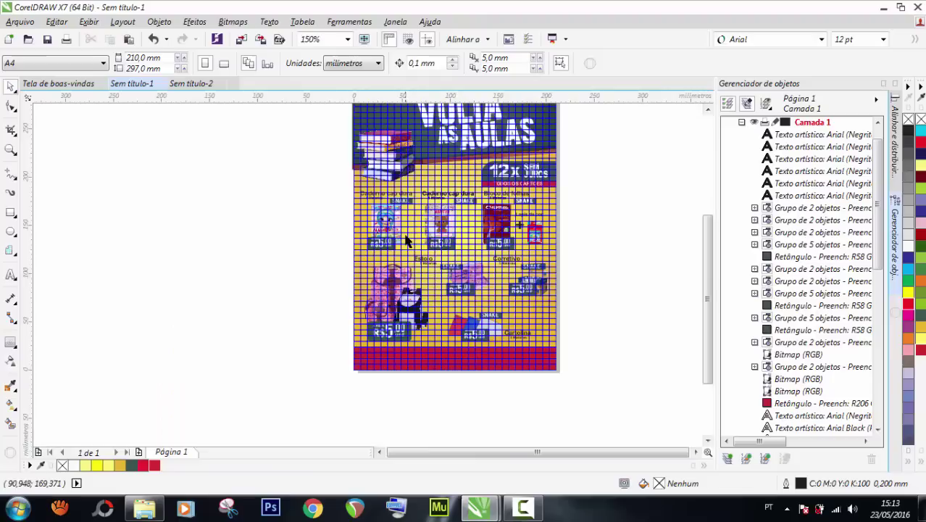
{"action": "scroll", "coordinate": [515, 323], "scroll_direction": "up", "scroll_amount": 1}
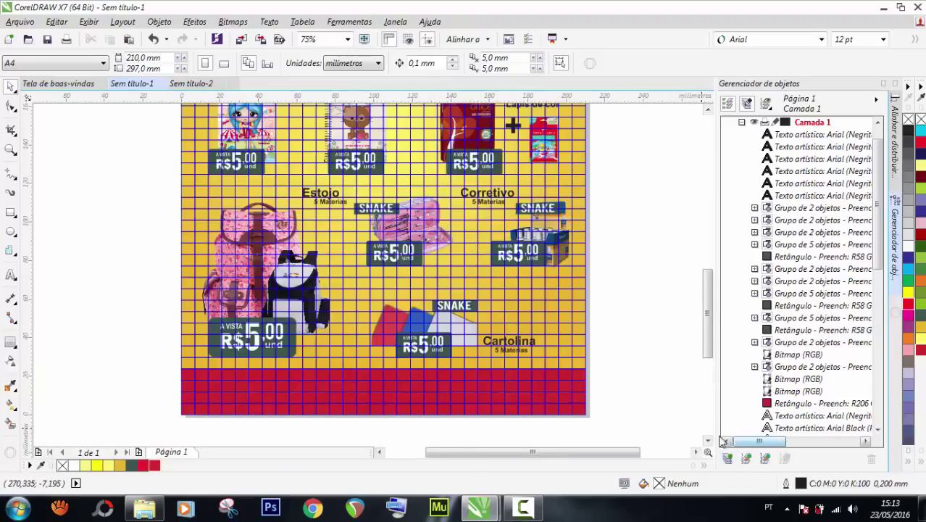
{"action": "double_click", "coordinate": [11, 150]}
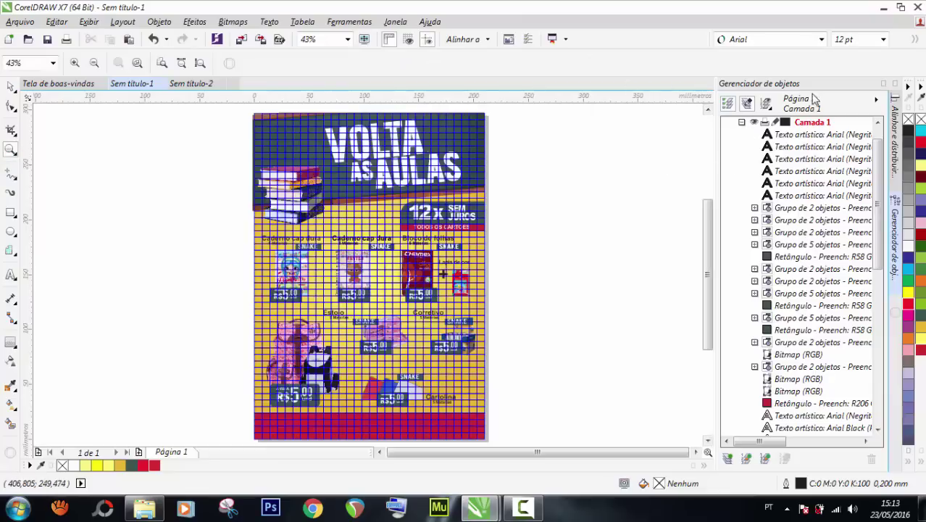
{"action": "left_click", "coordinate": [884, 85]}
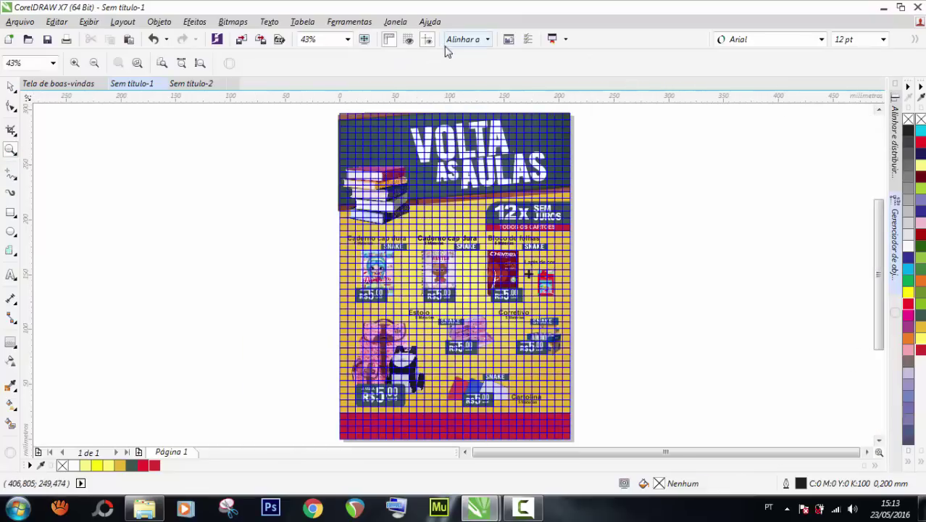
Preview the flyer full screen, then return and zoom in on the first notebook's price tag.
{"action": "left_click", "coordinate": [364, 40]}
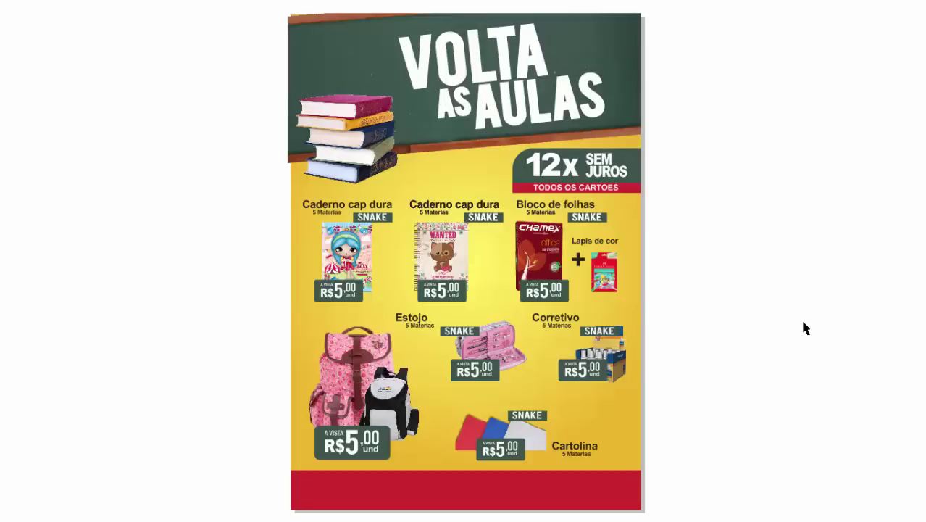
{"action": "left_click", "coordinate": [427, 292]}
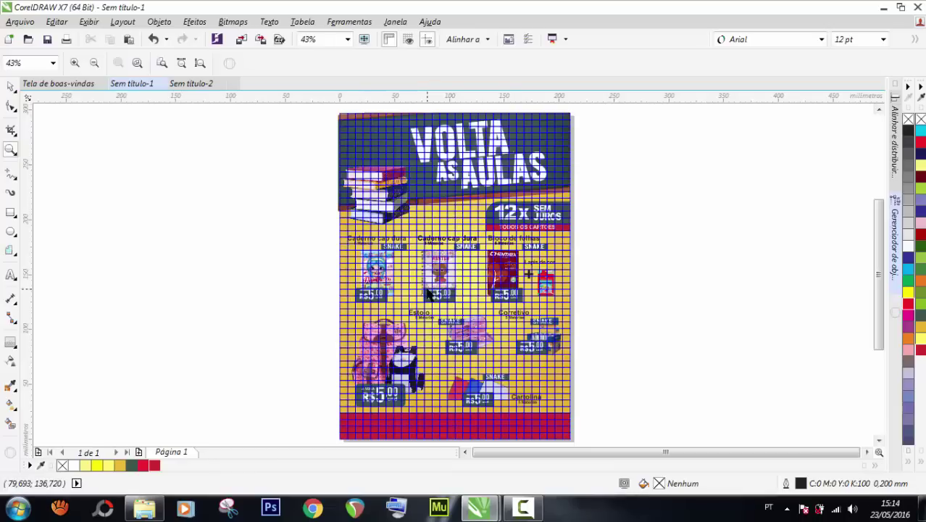
{"action": "left_click", "coordinate": [9, 87]}
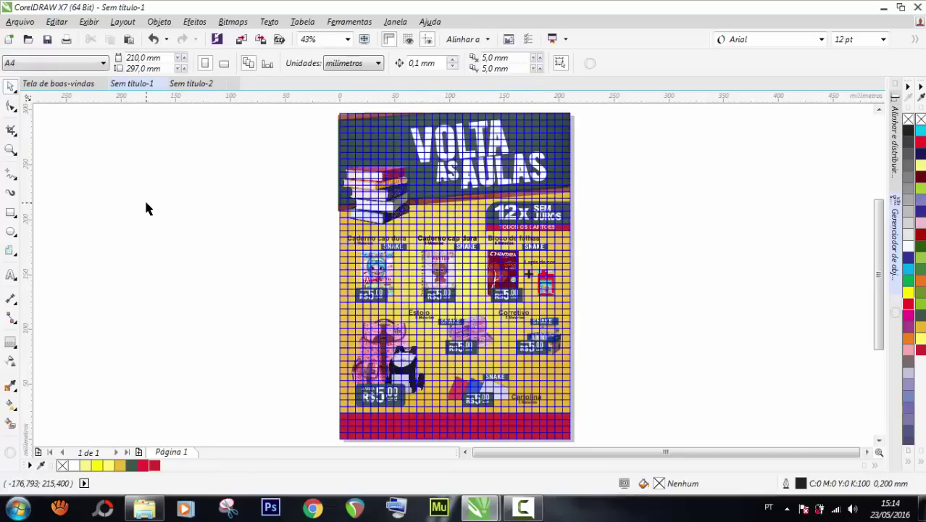
{"action": "scroll", "coordinate": [373, 310], "scroll_direction": "up", "scroll_amount": 3}
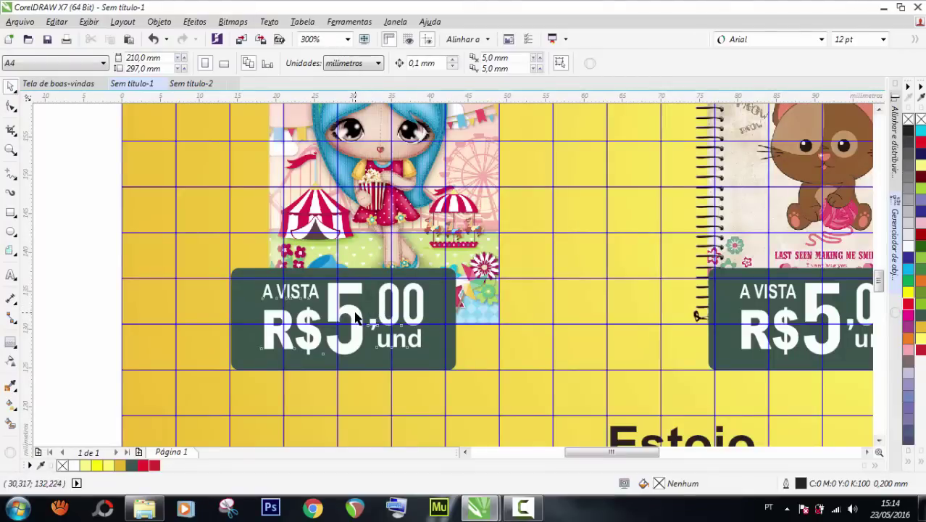
Ungroup the first notebook's price tag and change its big 5 to 3.
{"action": "left_click", "coordinate": [355, 317]}
{"action": "key", "text": "ctrl+u"}
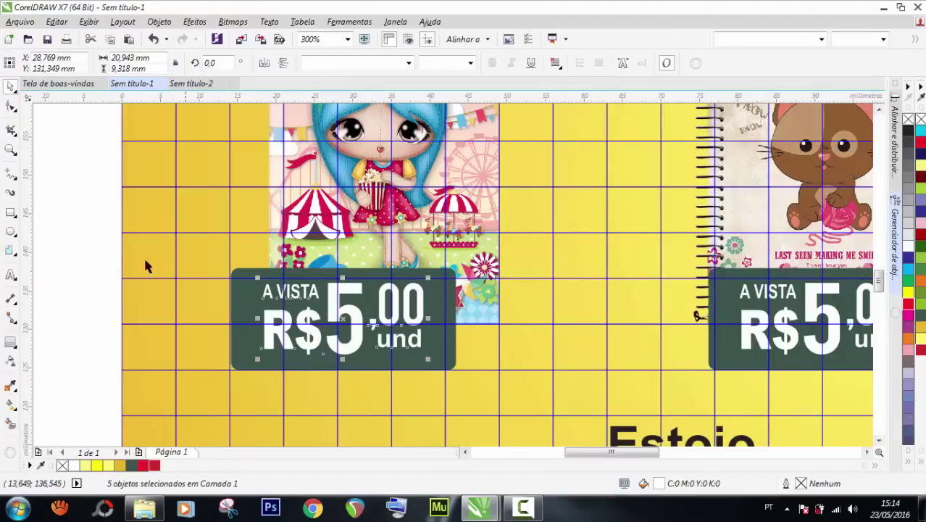
{"action": "key", "text": "Escape"}
{"action": "left_click", "coordinate": [331, 303]}
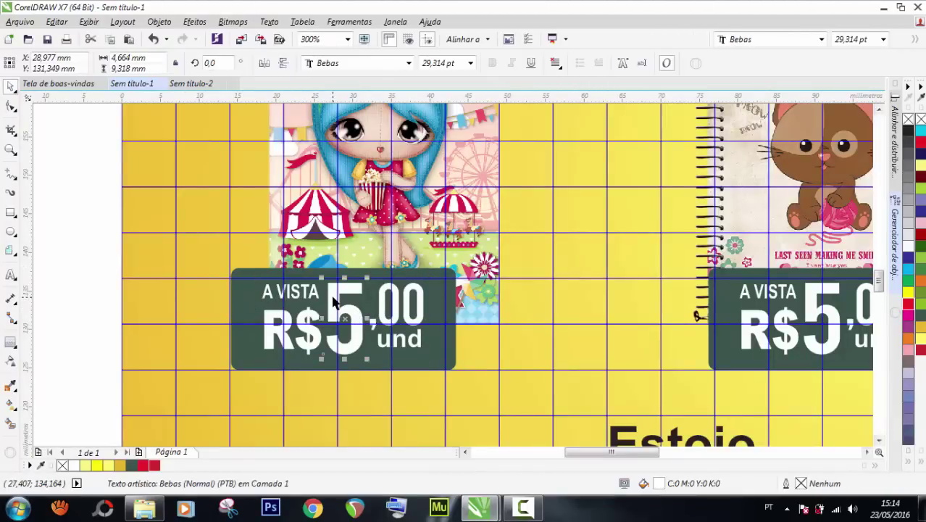
{"action": "double_click", "coordinate": [331, 303]}
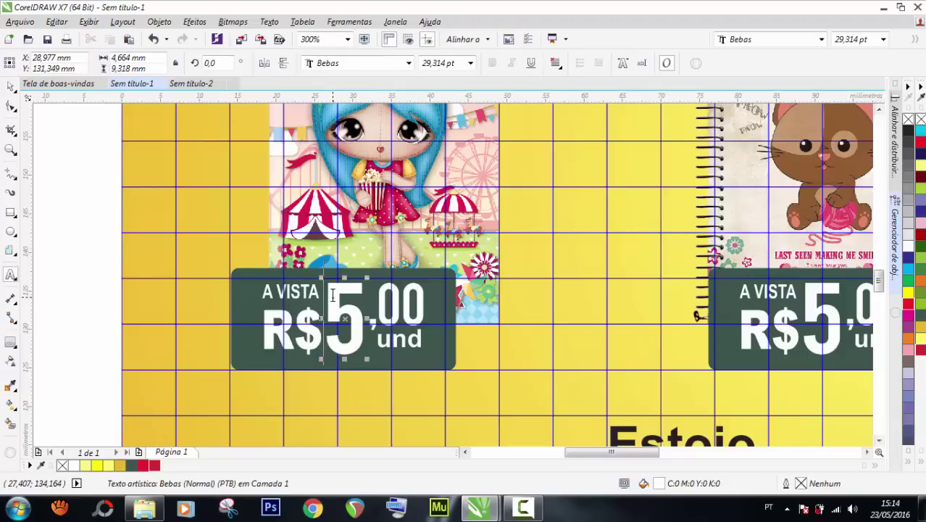
{"action": "key", "text": "ctrl+a"}
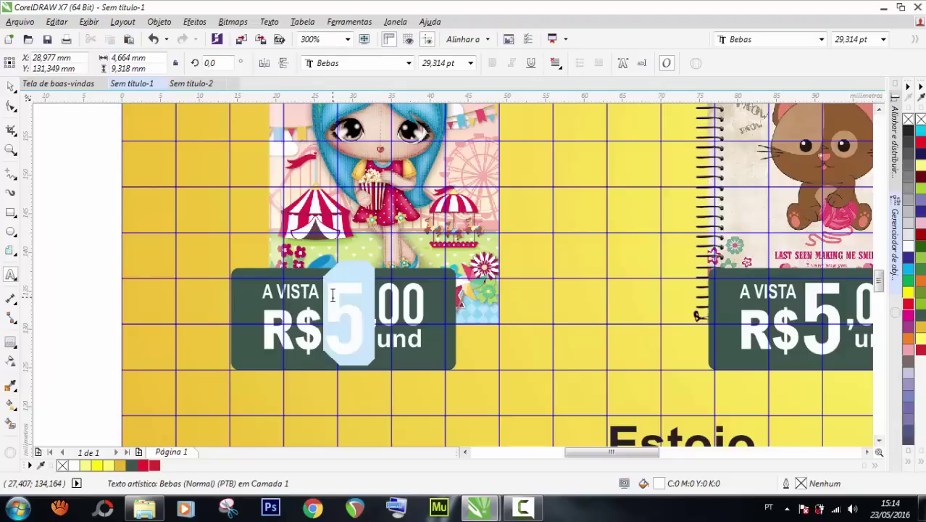
{"action": "type", "text": "W"}
{"action": "key", "text": "BackSpace"}
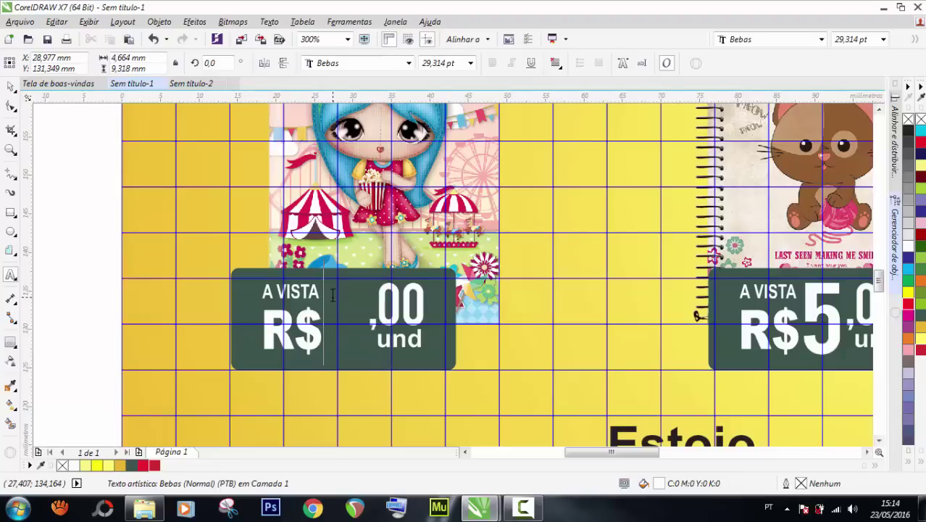
{"action": "type", "text": "3"}
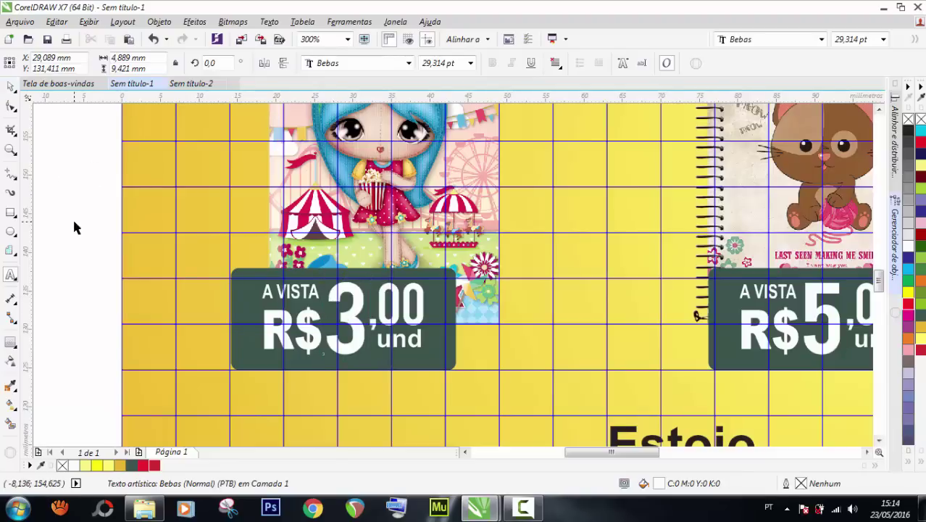
Change the first notebook's cents from ,00 to ,90, making R$3,90.
{"action": "scroll", "coordinate": [278, 260], "scroll_direction": "down", "scroll_amount": 2}
{"action": "scroll", "coordinate": [340, 283], "scroll_direction": "up", "scroll_amount": 2}
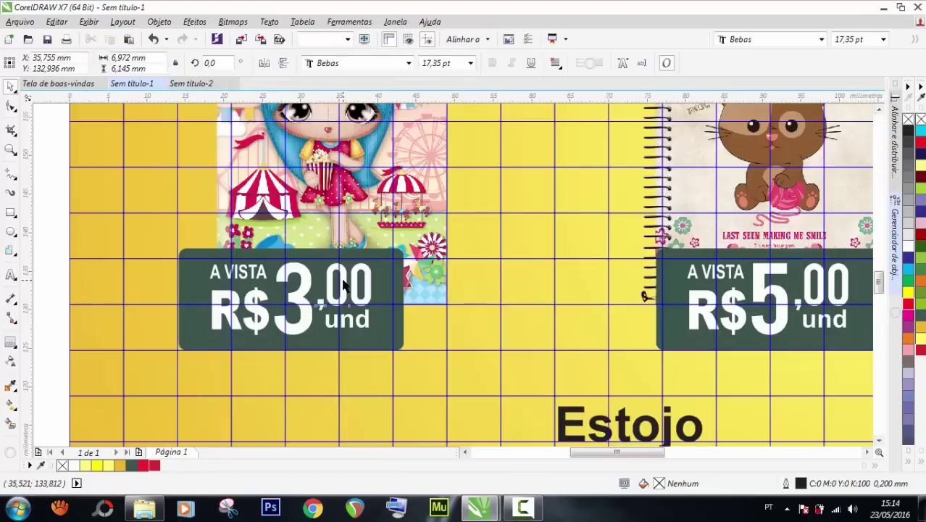
{"action": "double_click", "coordinate": [345, 283]}
{"action": "key", "text": "BackSpace"}
{"action": "type", "text": "9"}
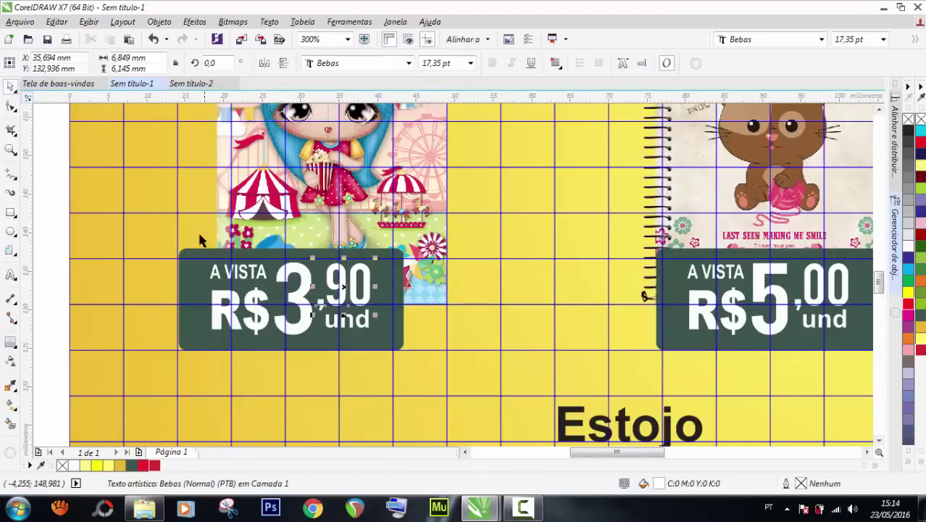
{"action": "scroll", "coordinate": [201, 247], "scroll_direction": "down", "scroll_amount": 2}
{"action": "scroll", "coordinate": [435, 275], "scroll_direction": "up", "scroll_amount": 2}
Ungroup the Bloco de folhas price tag and change its price from 5 to 8.
{"action": "left_click", "coordinate": [435, 276]}
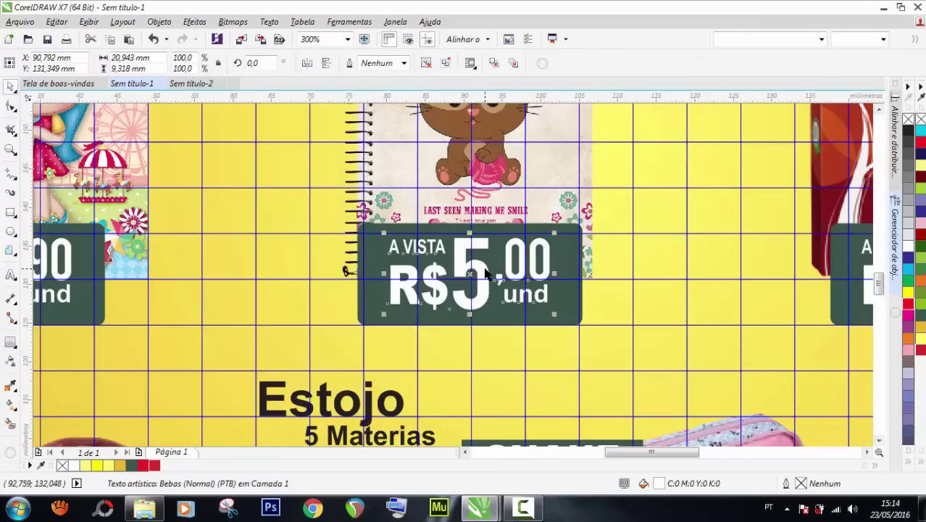
{"action": "scroll", "coordinate": [435, 275], "scroll_direction": "down", "scroll_amount": 2}
{"action": "scroll", "coordinate": [430, 273], "scroll_direction": "down", "scroll_amount": 2}
{"action": "scroll", "coordinate": [576, 270], "scroll_direction": "up", "scroll_amount": 3}
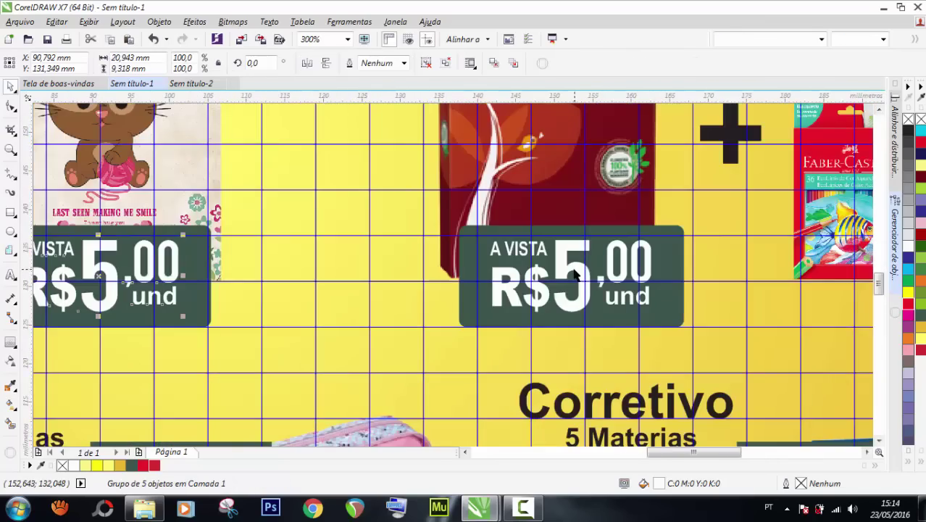
{"action": "left_click", "coordinate": [576, 270]}
{"action": "key", "text": "ctrl+u"}
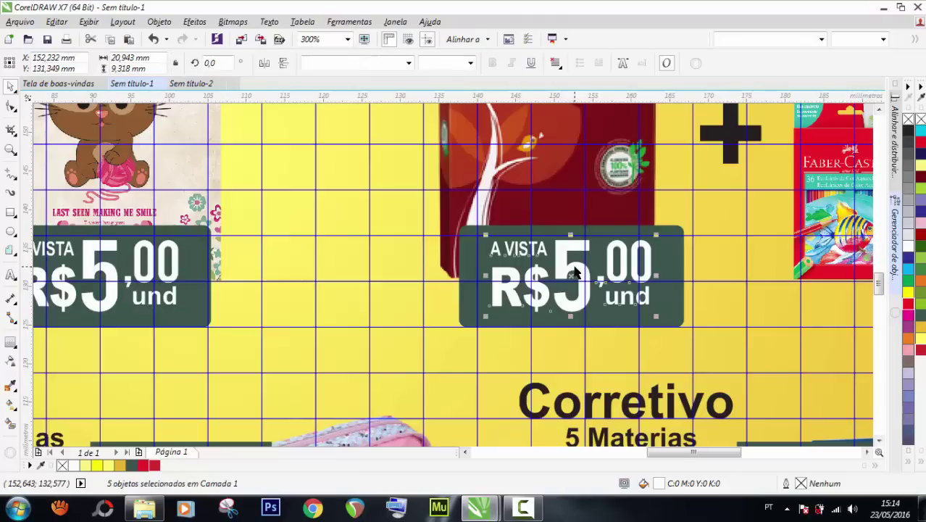
{"action": "left_click", "coordinate": [569, 264]}
{"action": "double_click", "coordinate": [564, 258]}
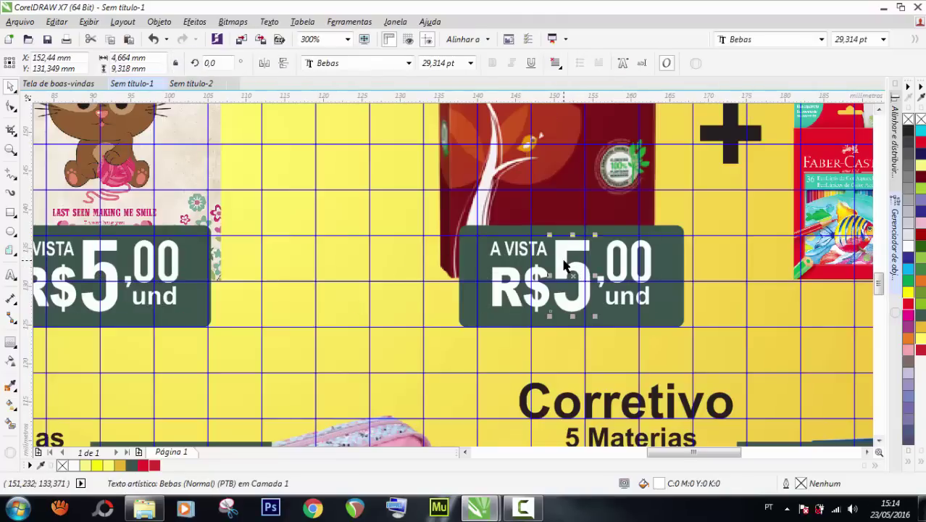
{"action": "key", "text": "Escape"}
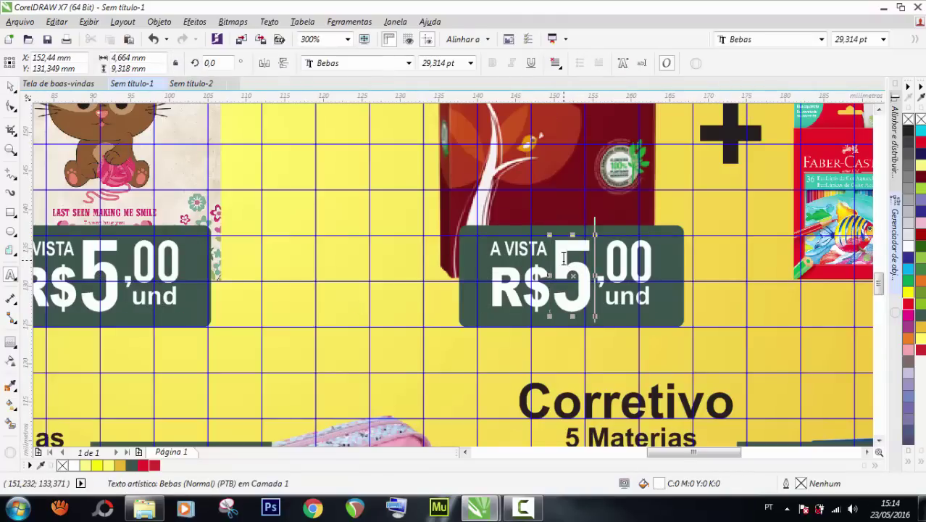
{"action": "key", "text": "Delete"}
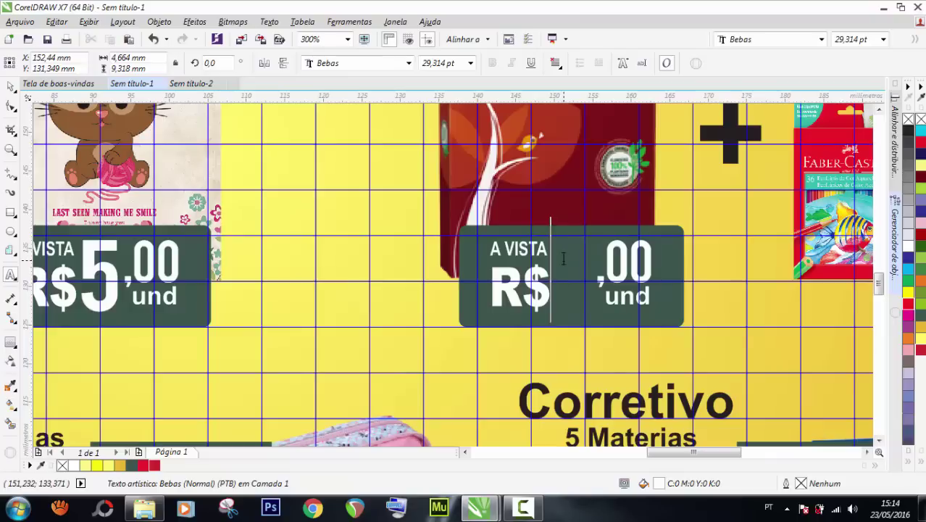
{"action": "type", "text": "8"}
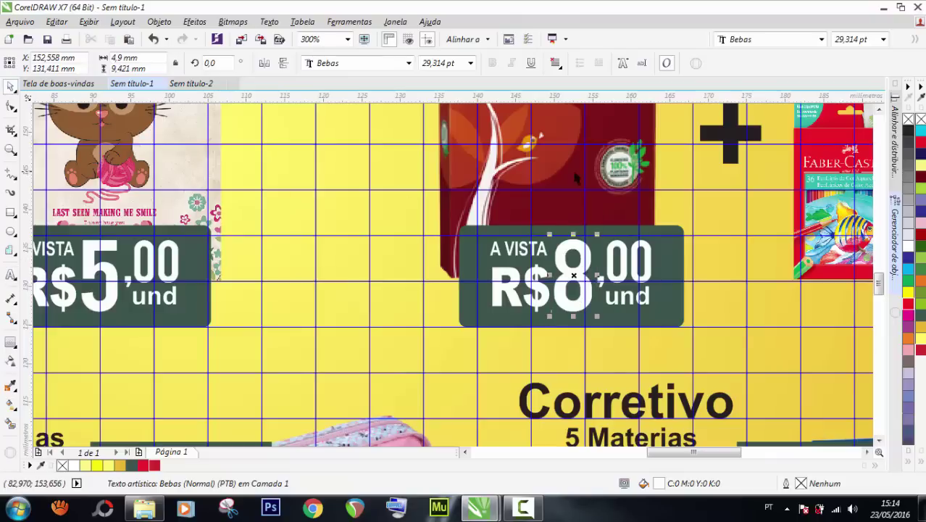
{"action": "left_click", "coordinate": [11, 86]}
Ungroup the Estojo price tag and shift its A VISTA and R$ text left.
{"action": "scroll", "coordinate": [694, 223], "scroll_direction": "down", "scroll_amount": 4}
{"action": "left_click", "coordinate": [694, 223]}
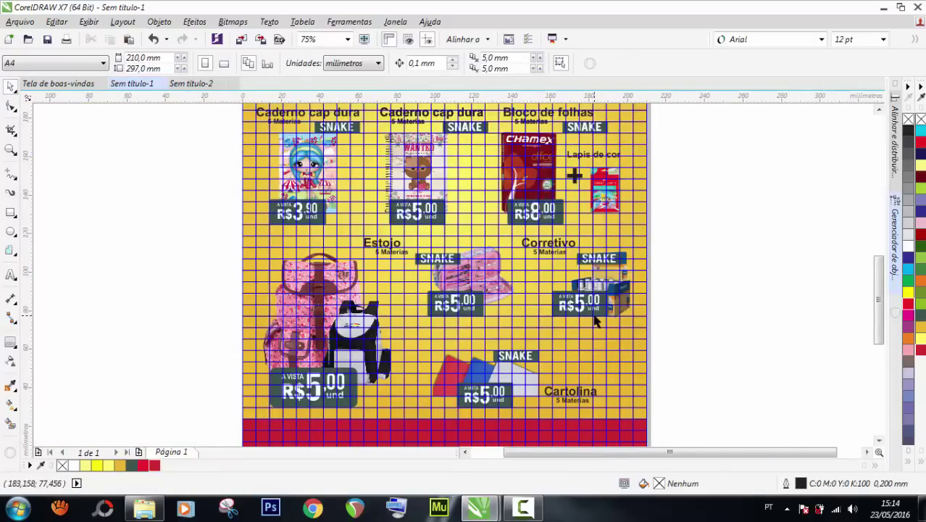
{"action": "scroll", "coordinate": [596, 316], "scroll_direction": "up", "scroll_amount": 2}
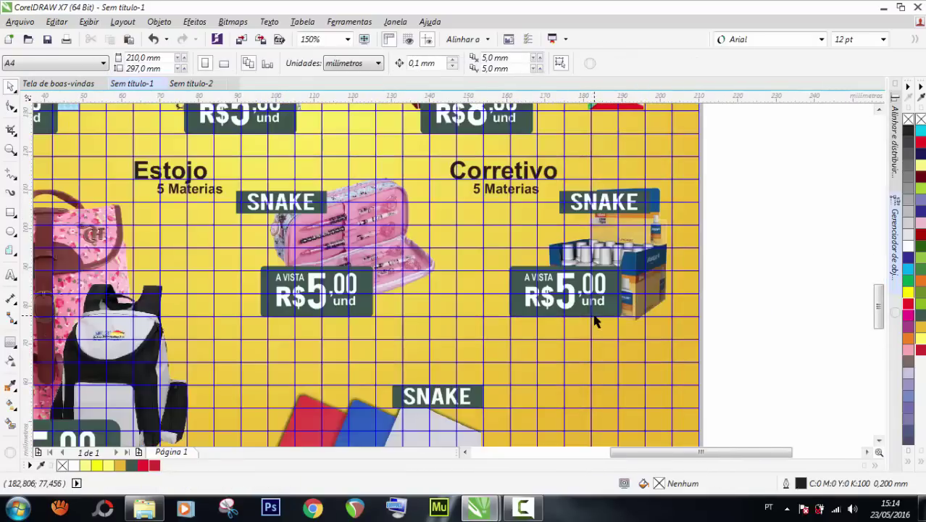
{"action": "left_click", "coordinate": [313, 288]}
{"action": "key", "text": "ctrl+u"}
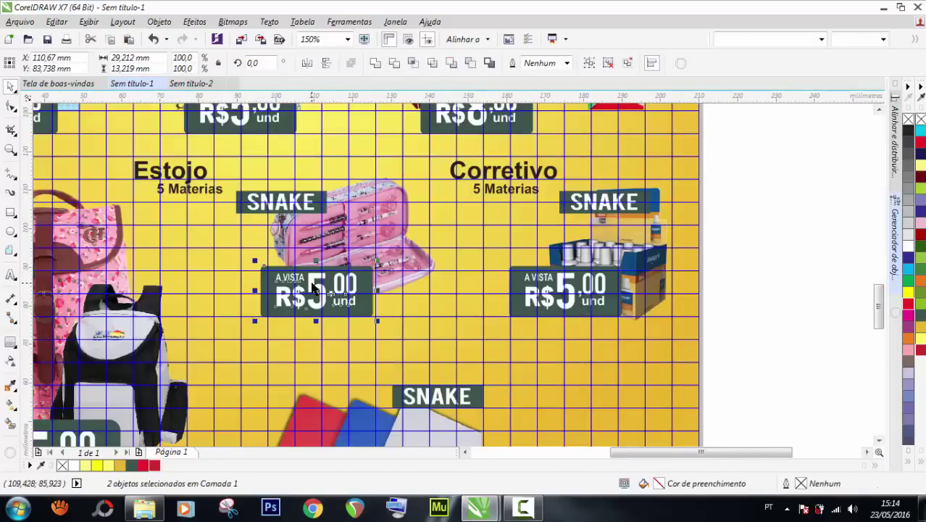
{"action": "left_click", "coordinate": [217, 283]}
{"action": "scroll", "coordinate": [313, 288], "scroll_direction": "up", "scroll_amount": 2}
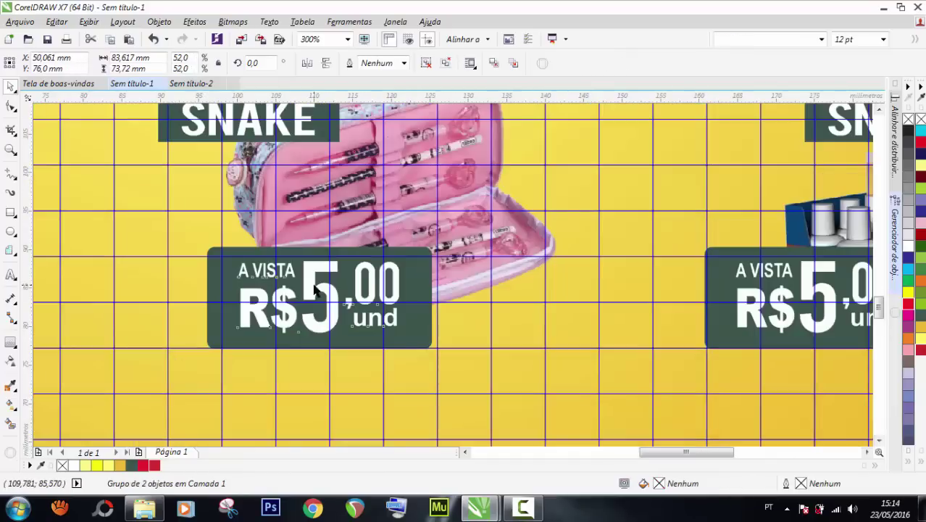
{"action": "left_click", "coordinate": [313, 288]}
{"action": "key", "text": "ctrl+u"}
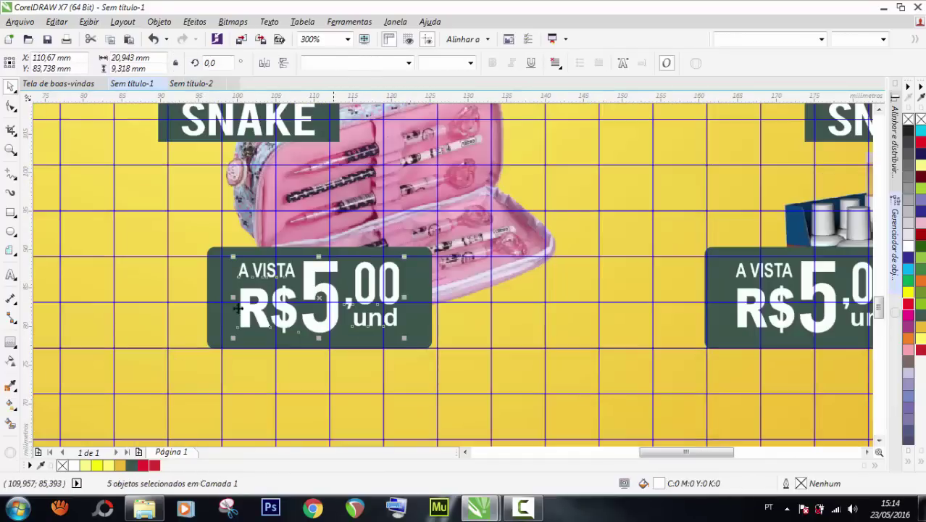
{"action": "left_click", "coordinate": [189, 300]}
{"action": "left_click", "coordinate": [278, 299]}
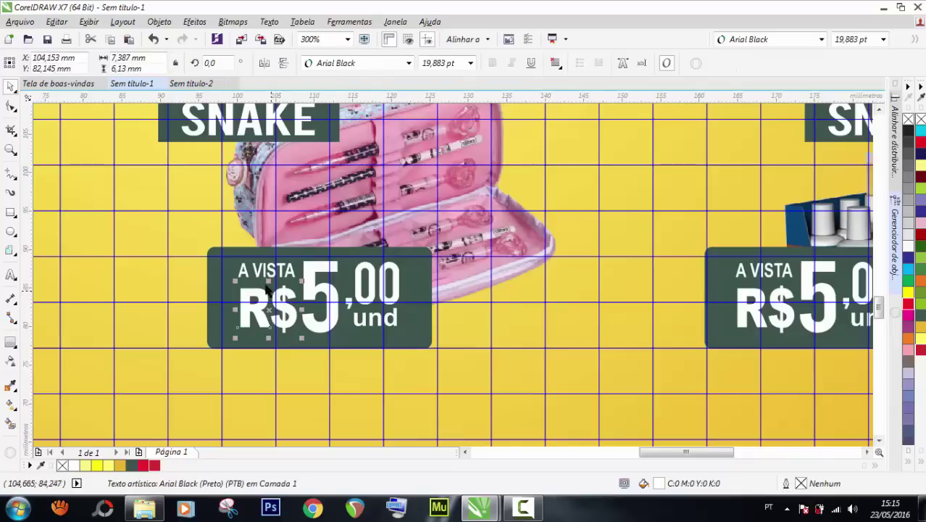
{"action": "left_click", "coordinate": [259, 272], "text": "shift"}
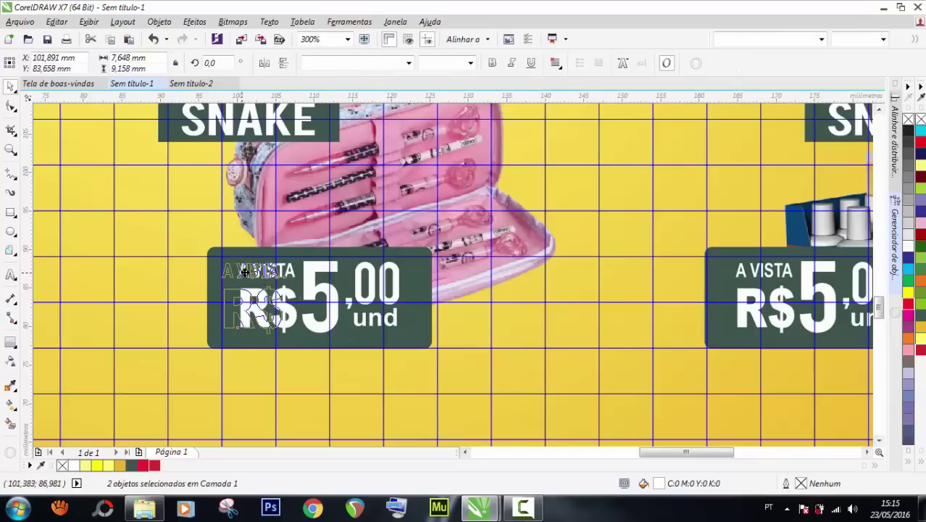
{"action": "left_click_drag", "start_coordinate": [258, 272], "coordinate": [242, 272]}
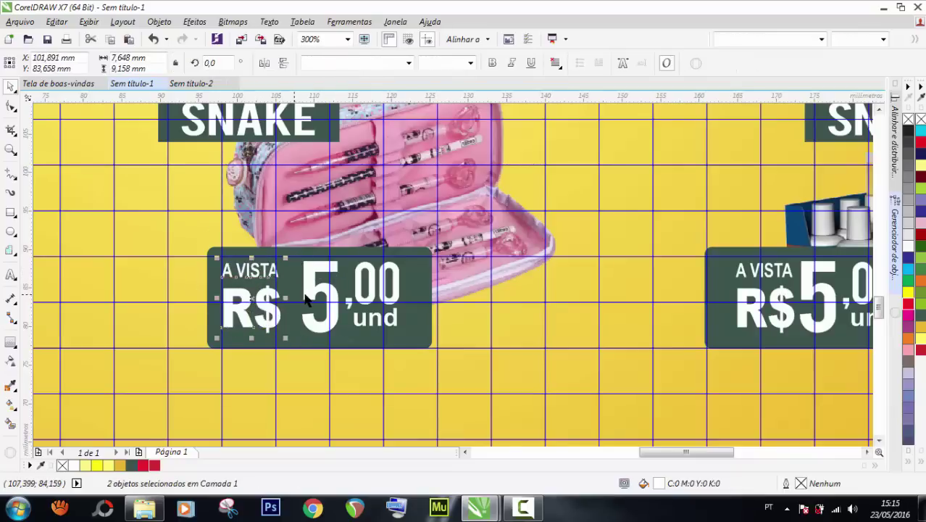
Change the Estojo price number from 5 to 10.
{"action": "double_click", "coordinate": [304, 300]}
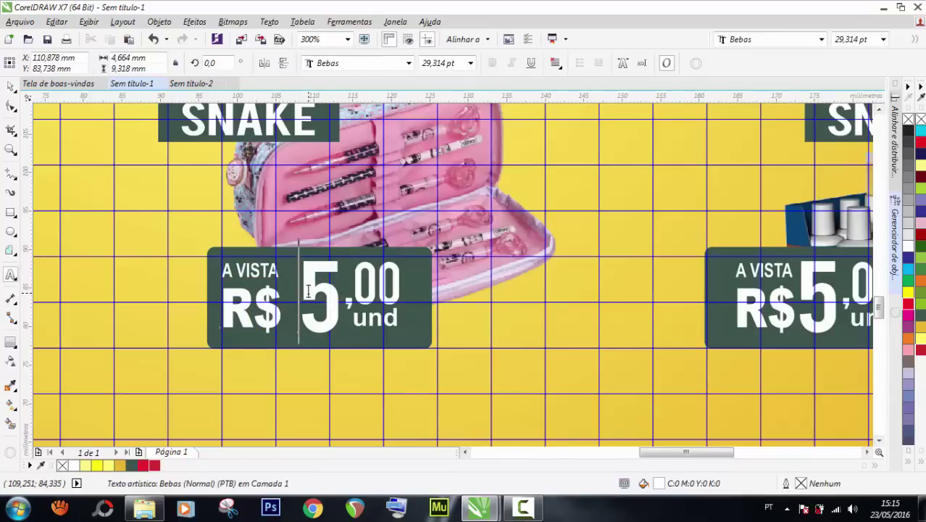
{"action": "key", "text": "shift+Right"}
{"action": "key", "text": "Delete"}
{"action": "type", "text": "10"}
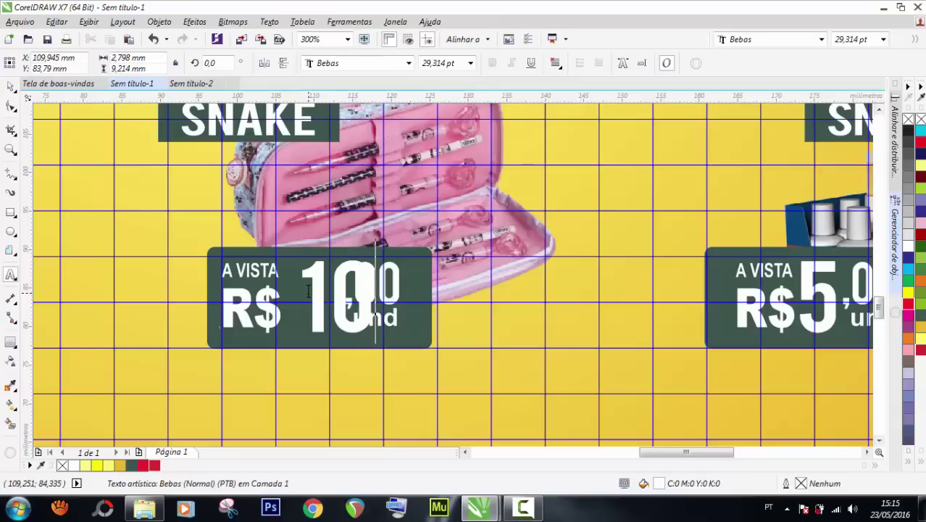
{"action": "left_click", "coordinate": [11, 87]}
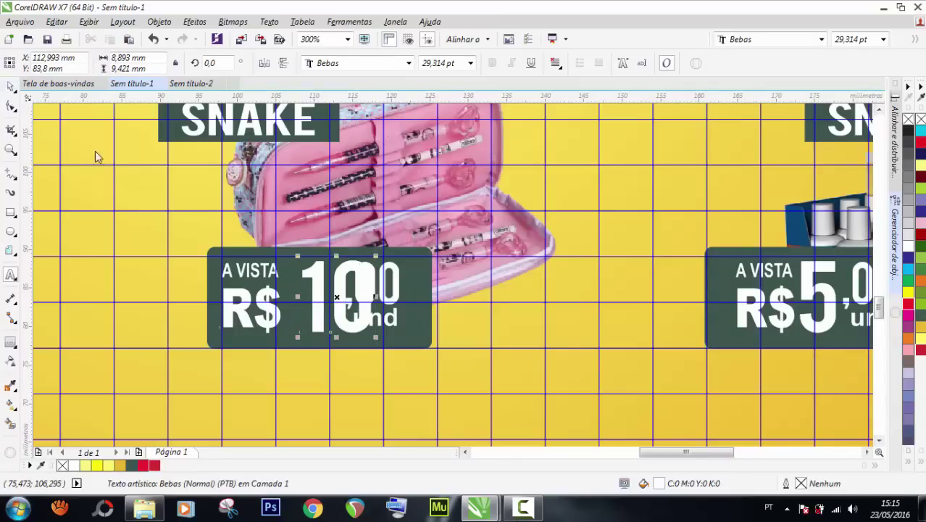
Widen the dark box leftward, then group A VISTA with R$ and move them left.
{"action": "left_click", "coordinate": [207, 284]}
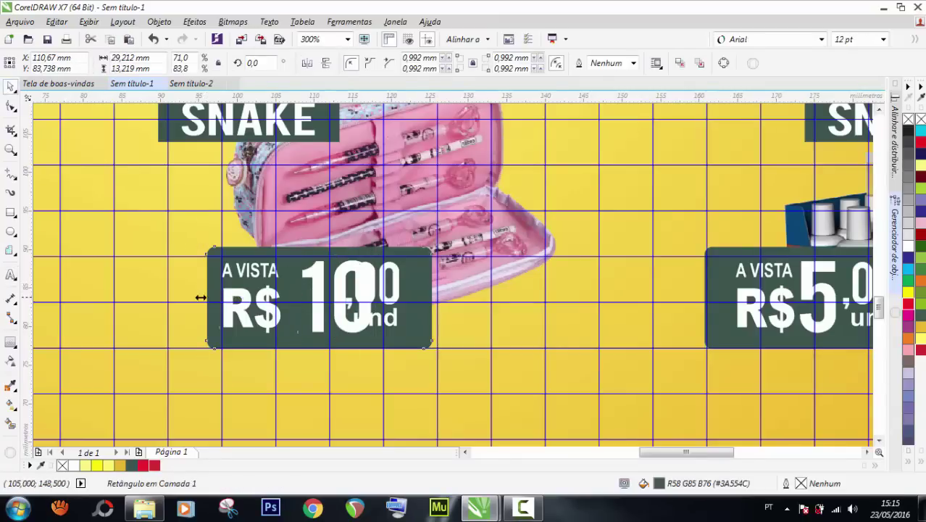
{"action": "left_click_drag", "start_coordinate": [201, 298], "coordinate": [170, 297]}
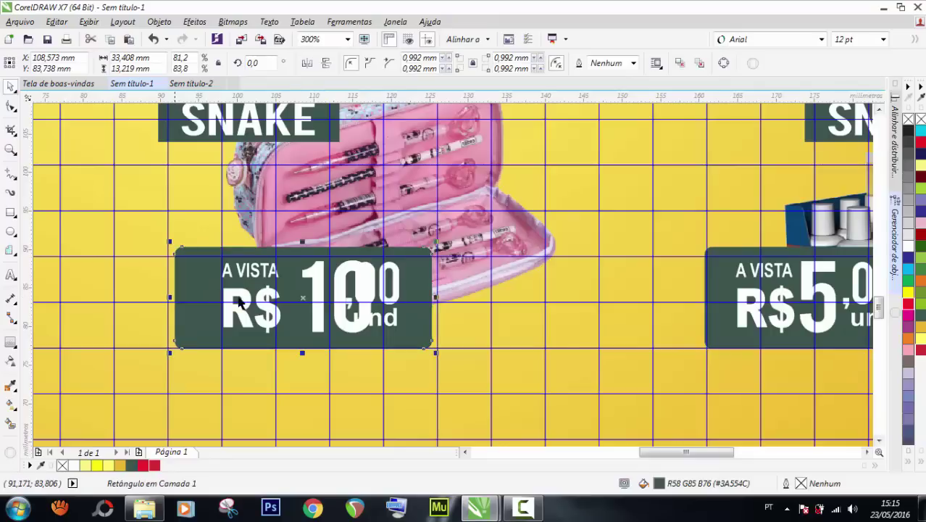
{"action": "left_click", "coordinate": [257, 271]}
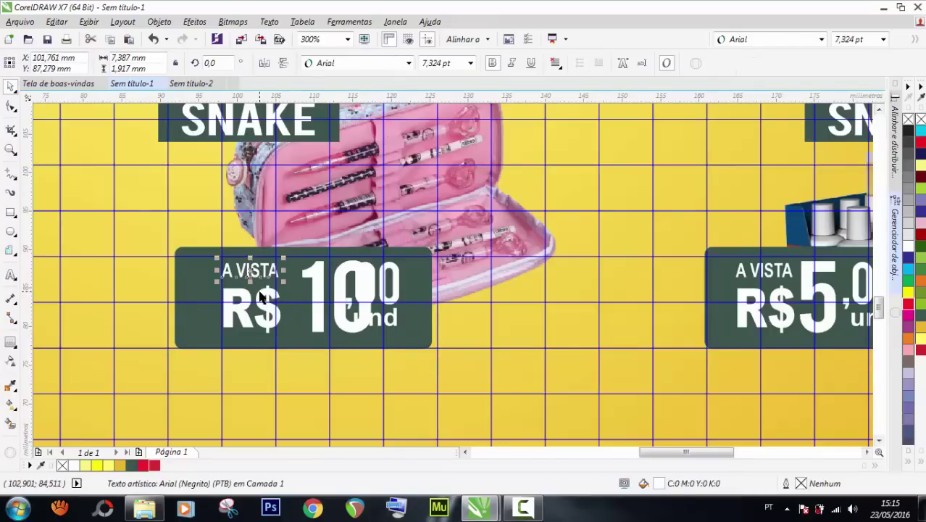
{"action": "left_click", "coordinate": [260, 296], "text": "shift"}
{"action": "key", "text": "ctrl+g"}
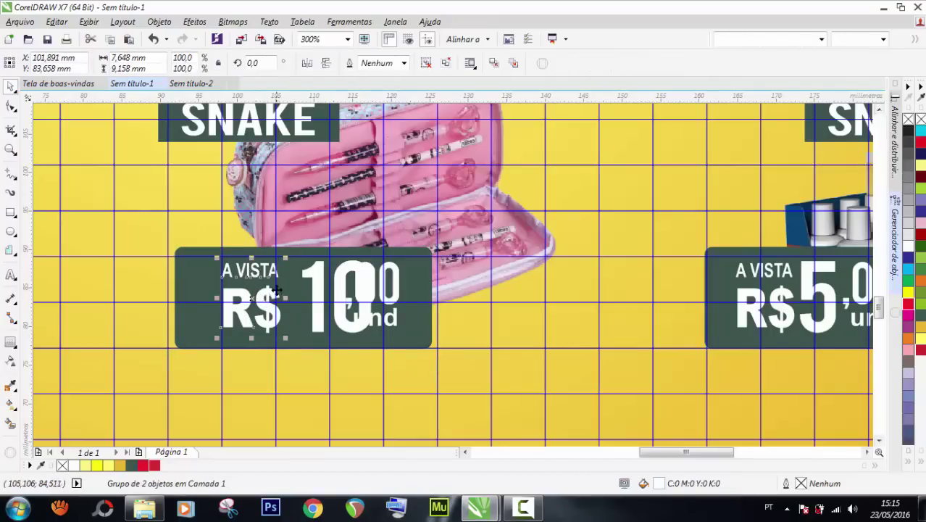
{"action": "left_click_drag", "start_coordinate": [271, 273], "coordinate": [242, 270]}
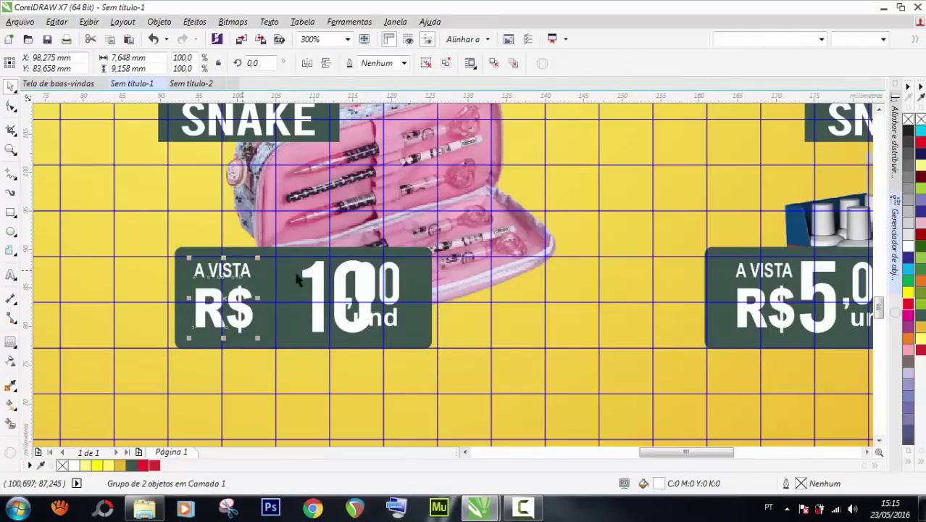
{"action": "left_click_drag", "start_coordinate": [305, 277], "coordinate": [255, 273]}
Narrow the dark box slightly and group the four price text pieces together.
{"action": "left_click", "coordinate": [250, 283]}
{"action": "left_click", "coordinate": [178, 281]}
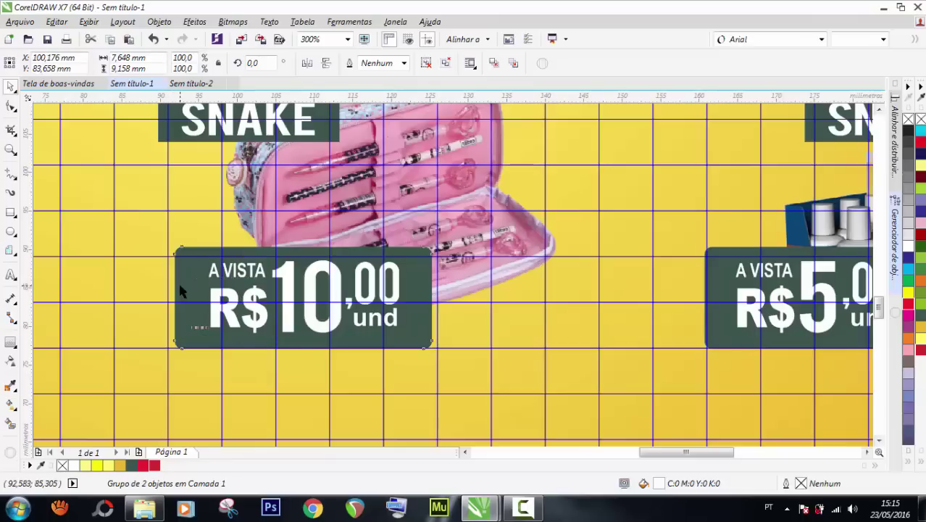
{"action": "left_click_drag", "start_coordinate": [168, 297], "coordinate": [185, 297]}
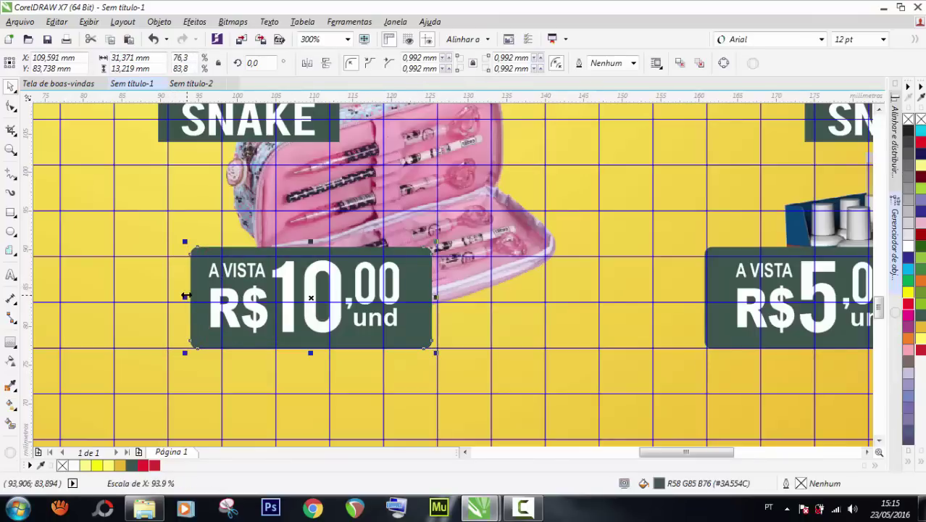
{"action": "left_click", "coordinate": [229, 273]}
{"action": "left_click", "coordinate": [284, 293], "text": "shift"}
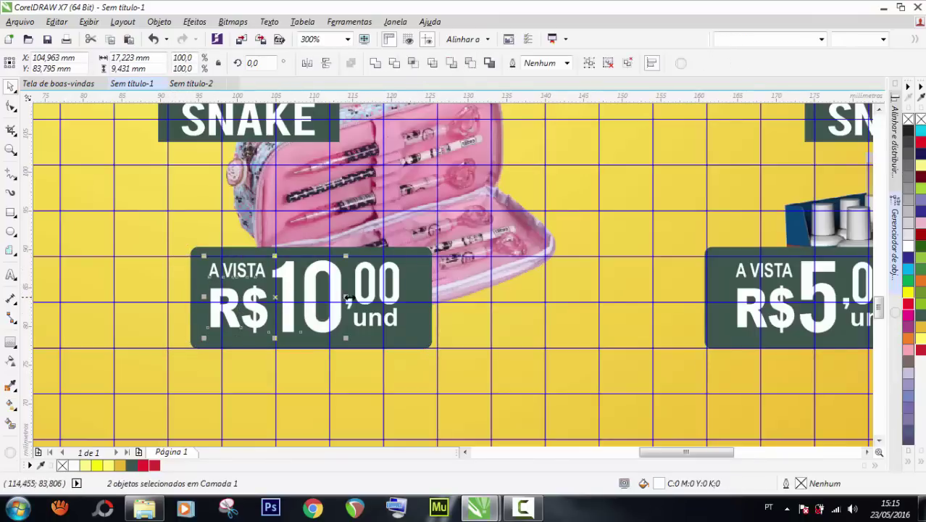
{"action": "left_click", "coordinate": [361, 313], "text": "shift"}
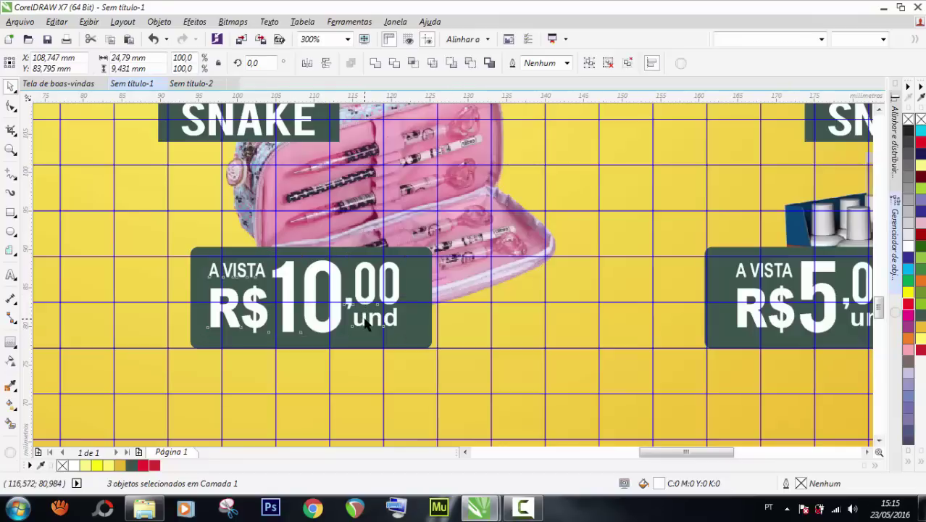
{"action": "left_click", "coordinate": [366, 319], "text": "shift"}
{"action": "key", "text": "ctrl+g"}
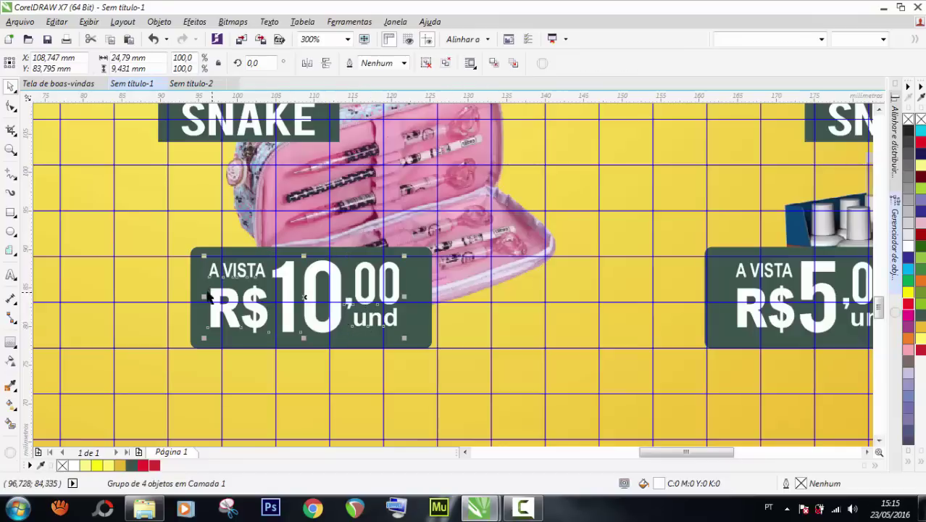
{"action": "left_click", "coordinate": [194, 280], "text": "shift"}
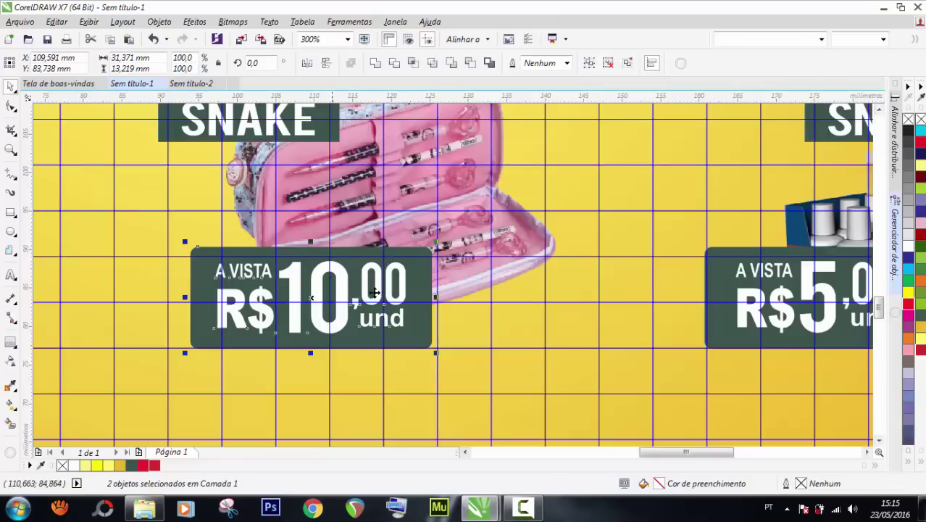
{"action": "scroll", "coordinate": [374, 292], "scroll_direction": "down", "scroll_amount": 2}
{"action": "left_click", "coordinate": [808, 226]}
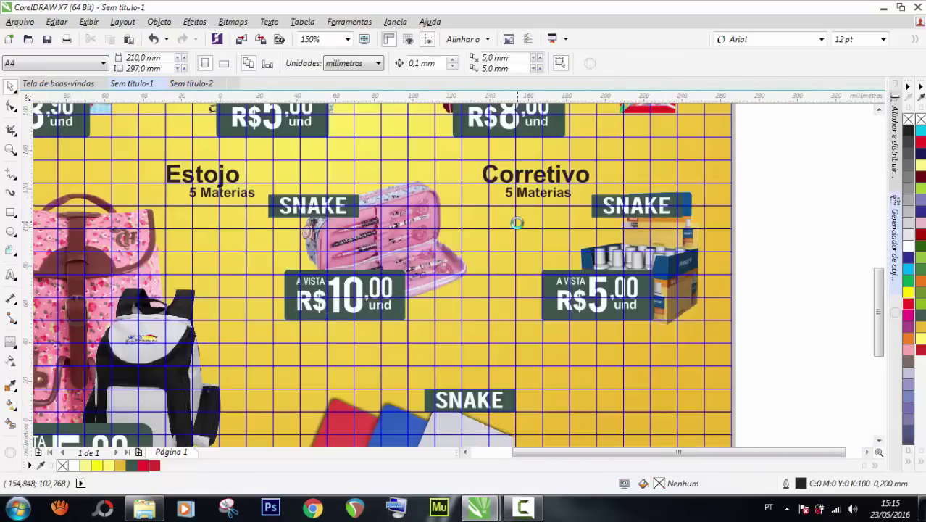
Ungroup the Cartolina price tag and change its big 5 to 0.
{"action": "scroll", "coordinate": [516, 221], "scroll_direction": "down", "scroll_amount": 1}
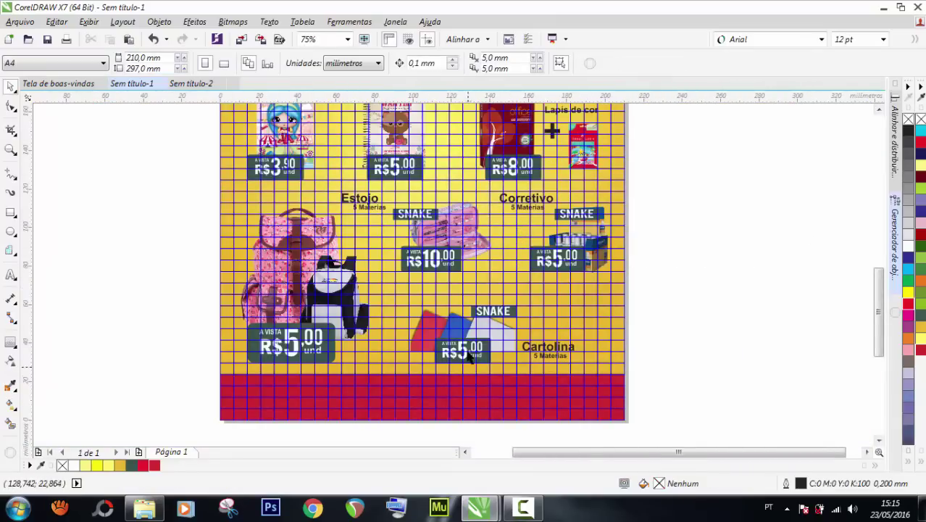
{"action": "scroll", "coordinate": [468, 355], "scroll_direction": "up", "scroll_amount": 1}
{"action": "left_click", "coordinate": [460, 348]}
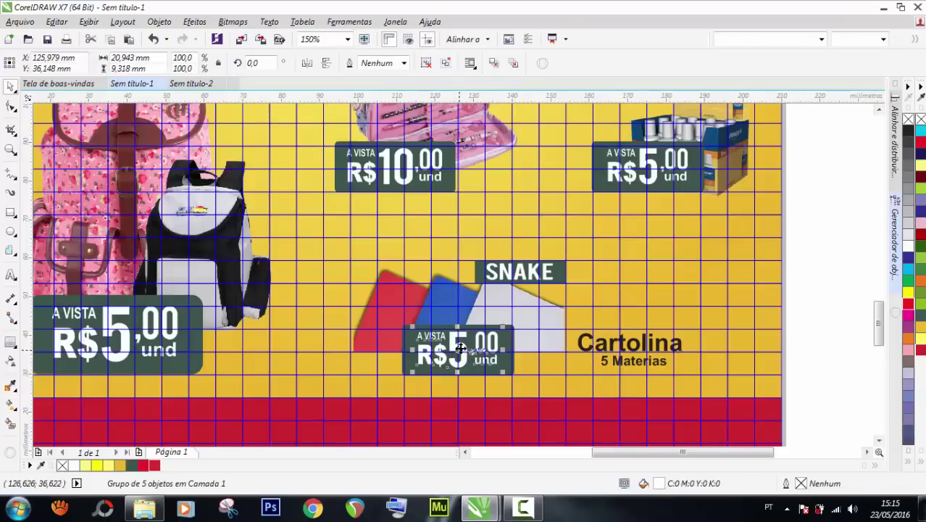
{"action": "key", "text": "ctrl+u"}
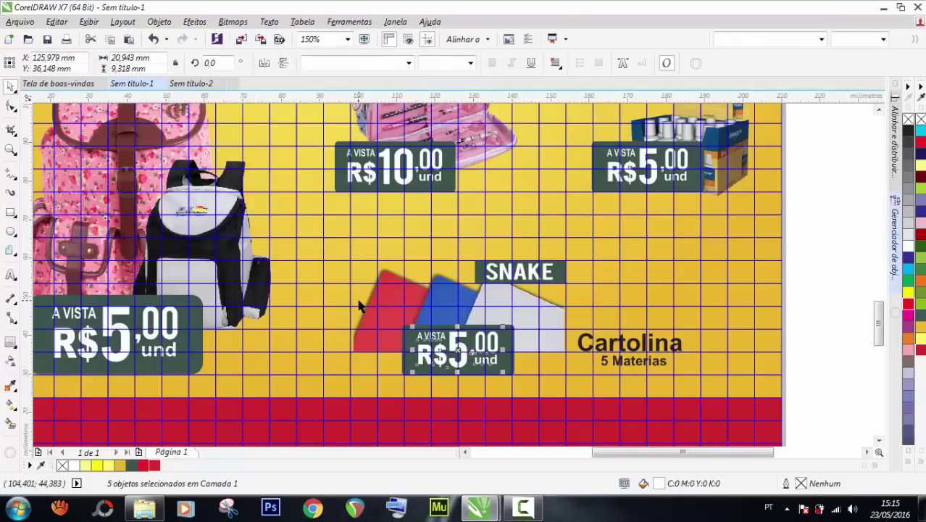
{"action": "left_click", "coordinate": [359, 304]}
{"action": "left_click", "coordinate": [464, 364]}
{"action": "scroll", "coordinate": [465, 365], "scroll_direction": "up", "scroll_amount": 1}
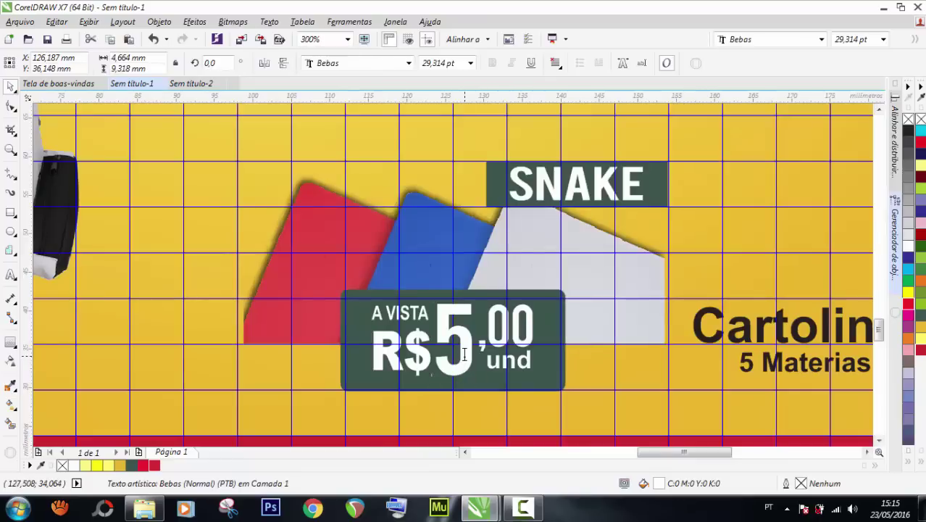
{"action": "double_click", "coordinate": [464, 359]}
{"action": "key", "text": "BackSpace"}
{"action": "type", "text": "0"}
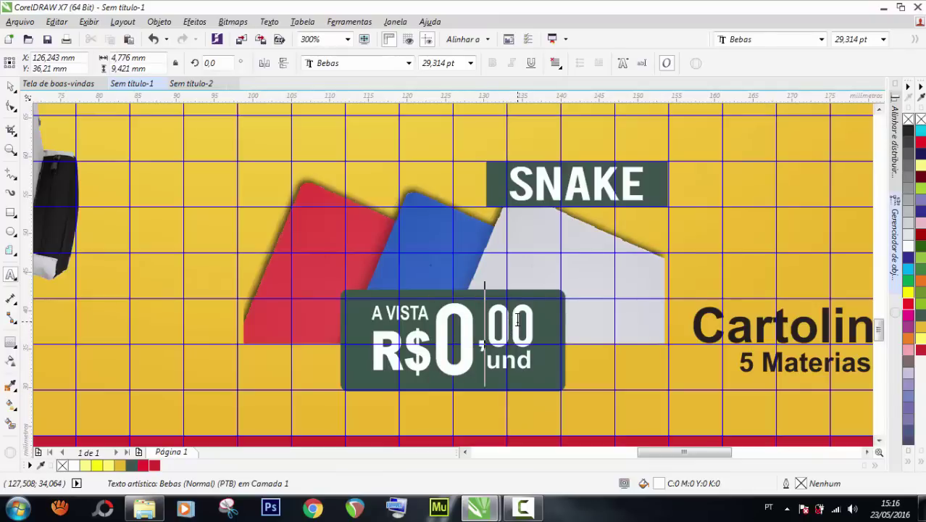
{"action": "left_click", "coordinate": [11, 86]}
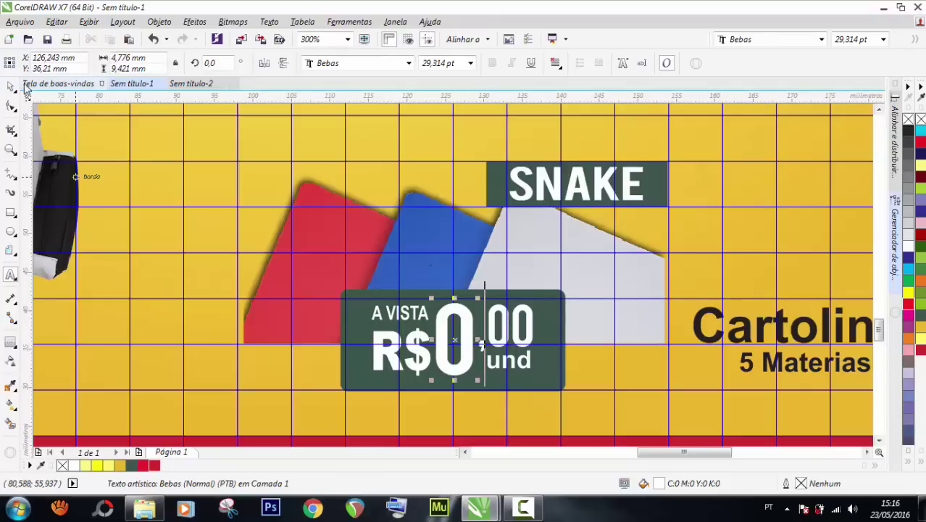
Change the Cartolina cents from ,00 to ,50, making R$0,50.
{"action": "double_click", "coordinate": [519, 335]}
{"action": "key", "text": "BackSpace"}
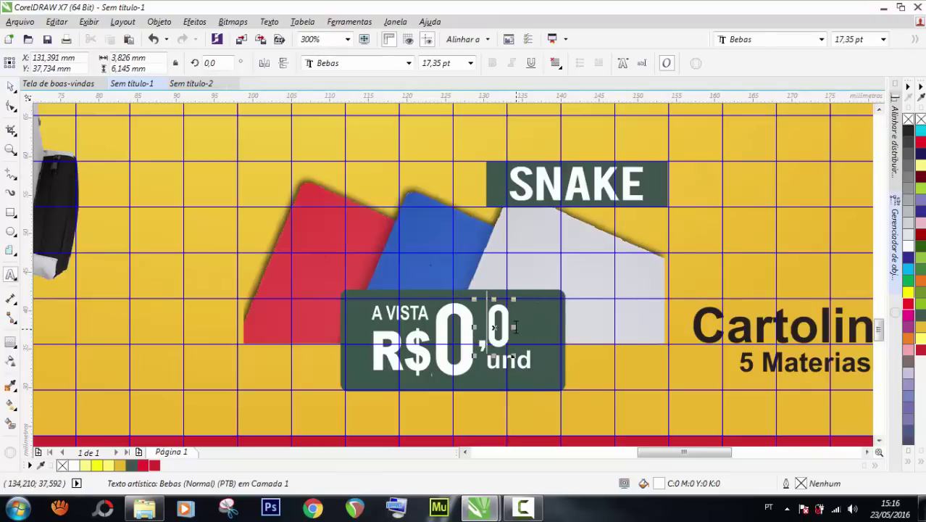
{"action": "type", "text": "5"}
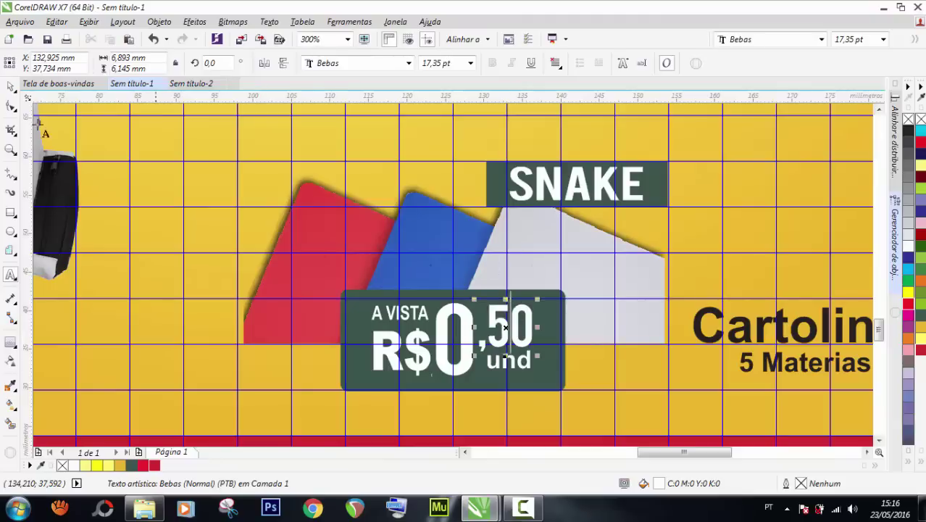
{"action": "left_click", "coordinate": [11, 86]}
{"action": "scroll", "coordinate": [395, 268], "scroll_direction": "down", "scroll_amount": 2}
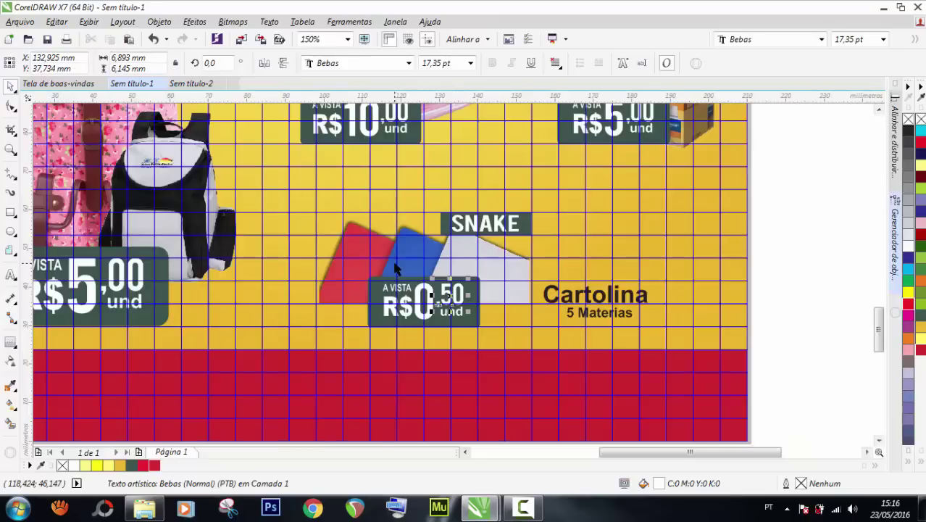
{"action": "left_click", "coordinate": [794, 254]}
Ungroup the Corretivo price text and change its big 5 to 2.
{"action": "scroll", "coordinate": [342, 304], "scroll_direction": "down", "scroll_amount": 2}
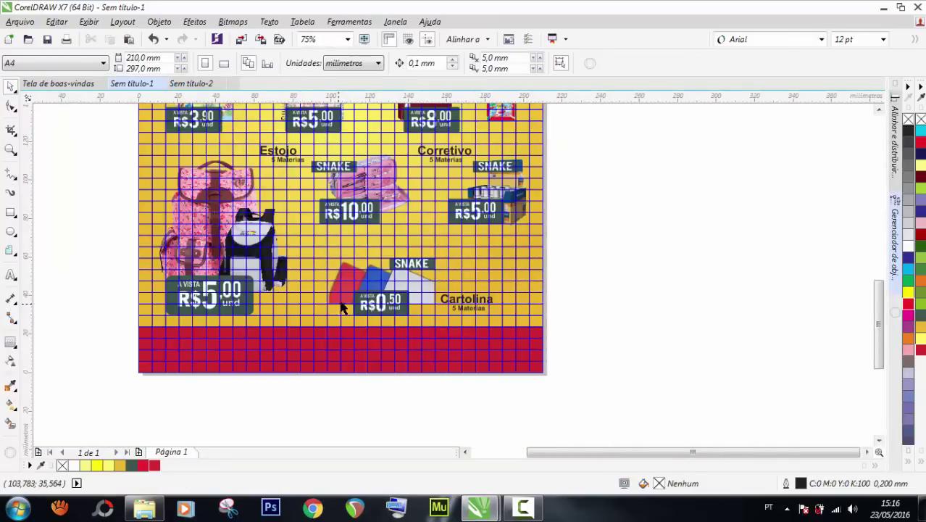
{"action": "scroll", "coordinate": [490, 211], "scroll_direction": "up", "scroll_amount": 2}
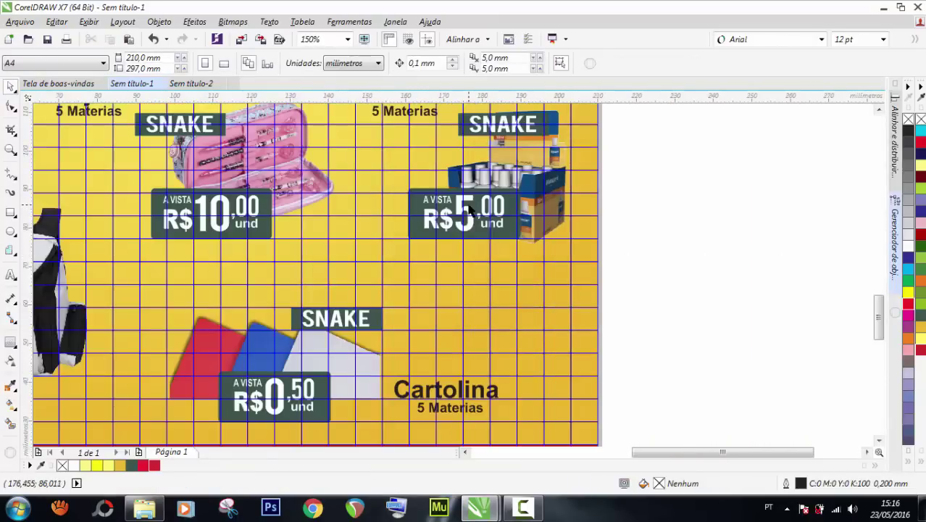
{"action": "scroll", "coordinate": [470, 208], "scroll_direction": "up", "scroll_amount": 1}
{"action": "left_click", "coordinate": [470, 202]}
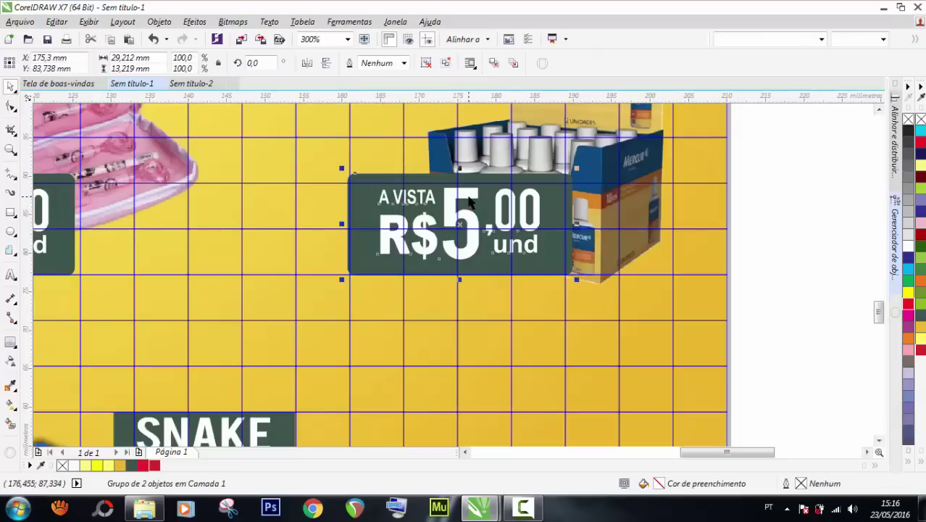
{"action": "left_click", "coordinate": [443, 214], "text": "ctrl"}
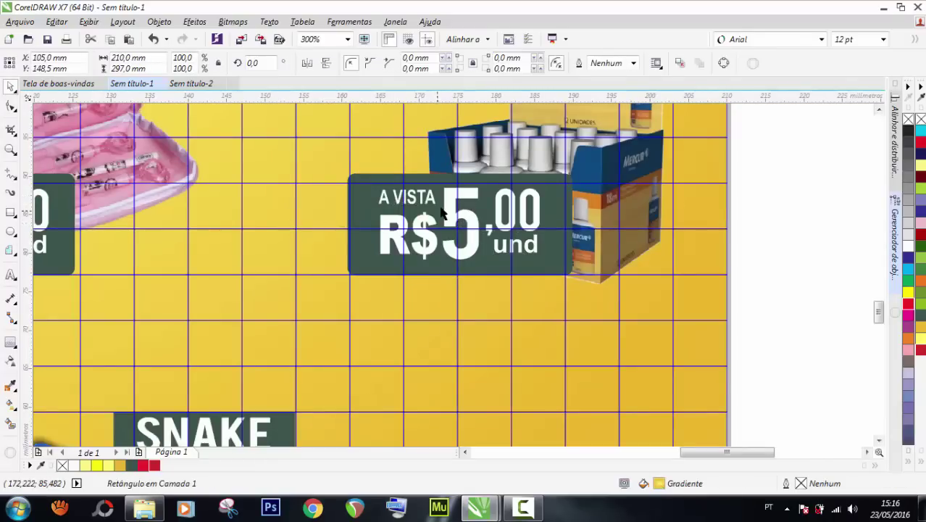
{"action": "left_click", "coordinate": [445, 210], "text": "ctrl"}
{"action": "key", "text": "ctrl+u"}
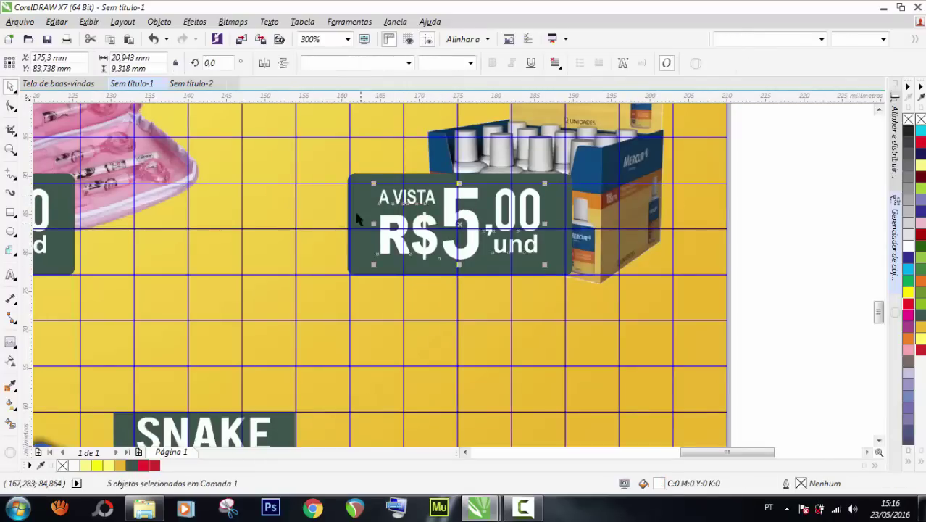
{"action": "left_click", "coordinate": [382, 210]}
{"action": "left_click", "coordinate": [449, 207]}
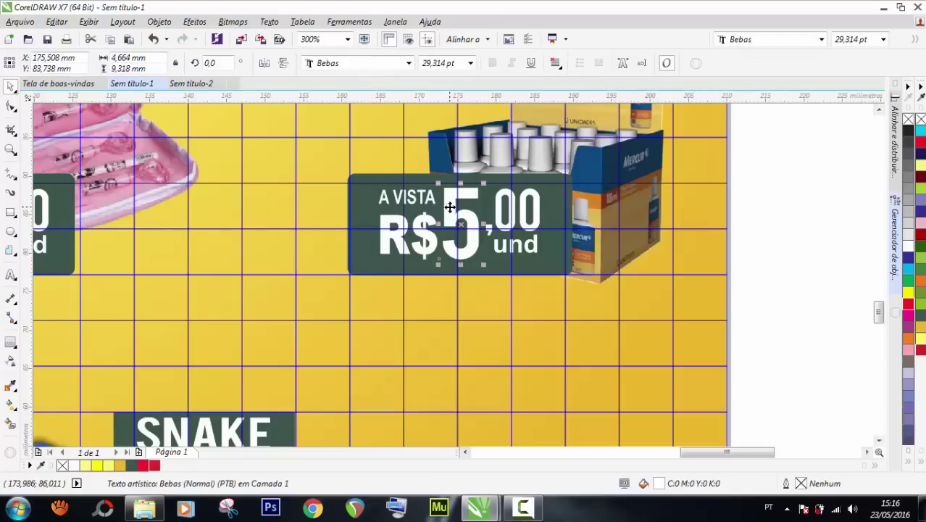
{"action": "double_click", "coordinate": [450, 208]}
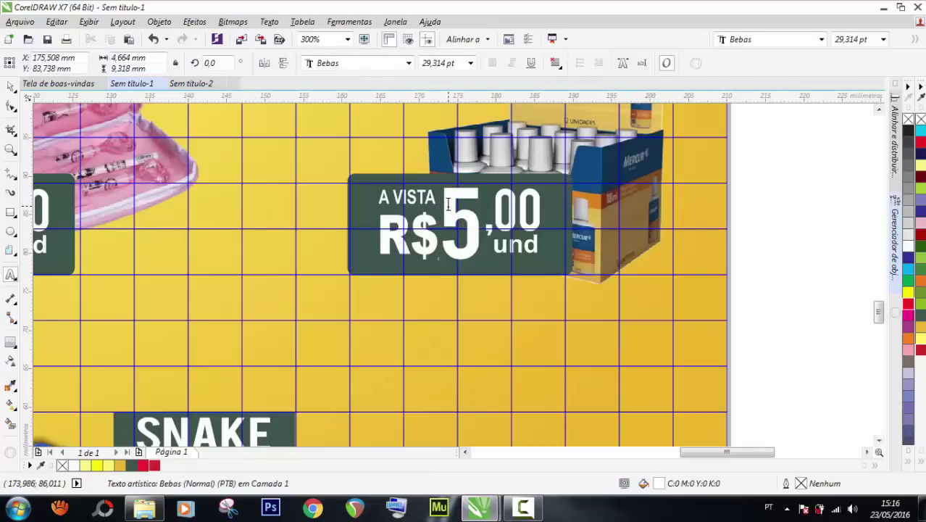
{"action": "double_click", "coordinate": [448, 204]}
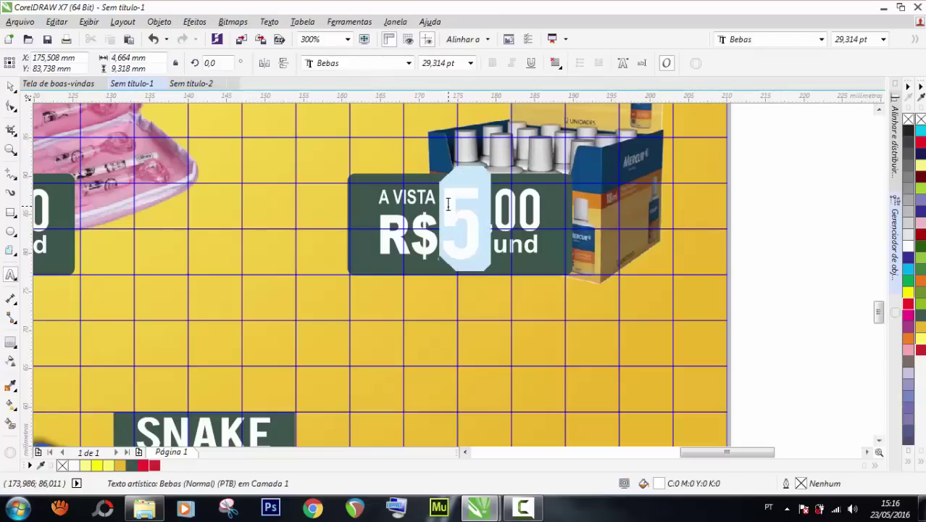
{"action": "type", "text": "2"}
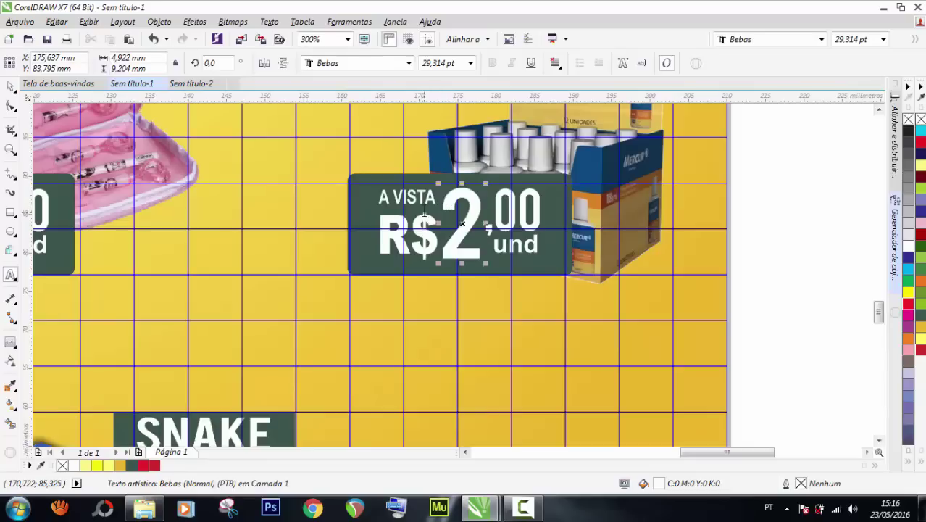
{"action": "left_click", "coordinate": [13, 89]}
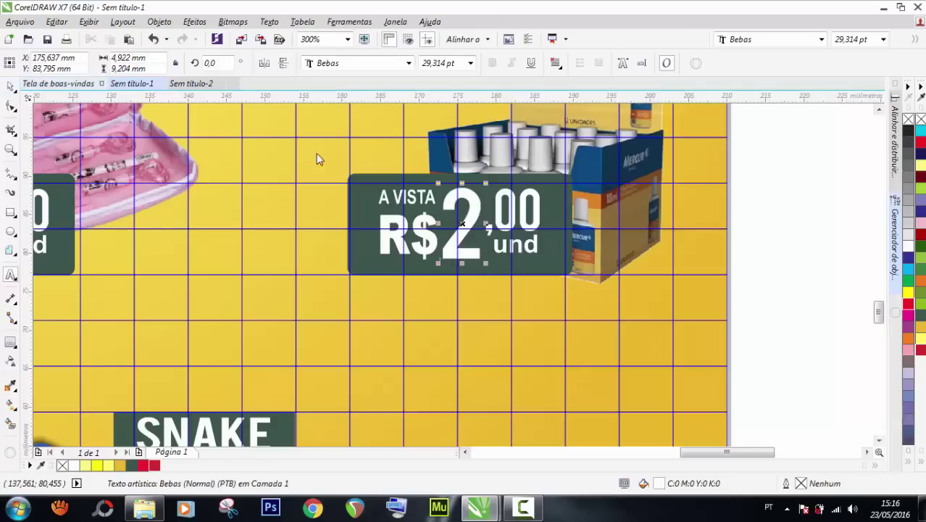
Change the Corretivo cents from ,00 to ,50, making R$2,50 und.
{"action": "double_click", "coordinate": [516, 209]}
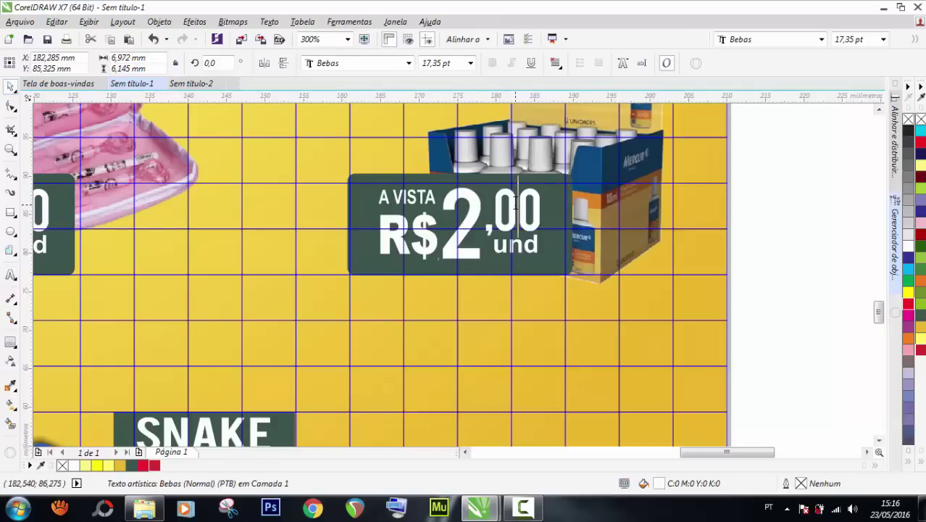
{"action": "key", "text": "Delete"}
{"action": "type", "text": "5"}
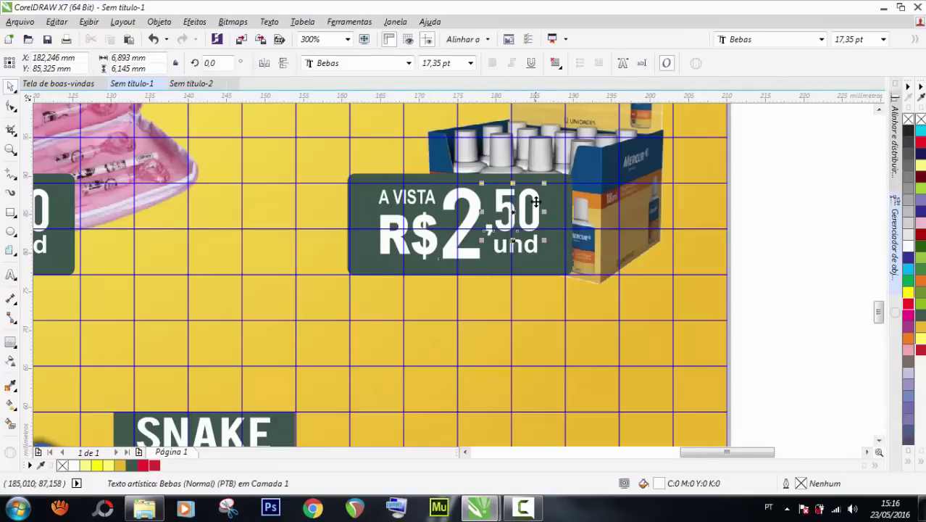
{"action": "scroll", "coordinate": [583, 210], "scroll_direction": "down", "scroll_amount": 1}
{"action": "left_click", "coordinate": [714, 210]}
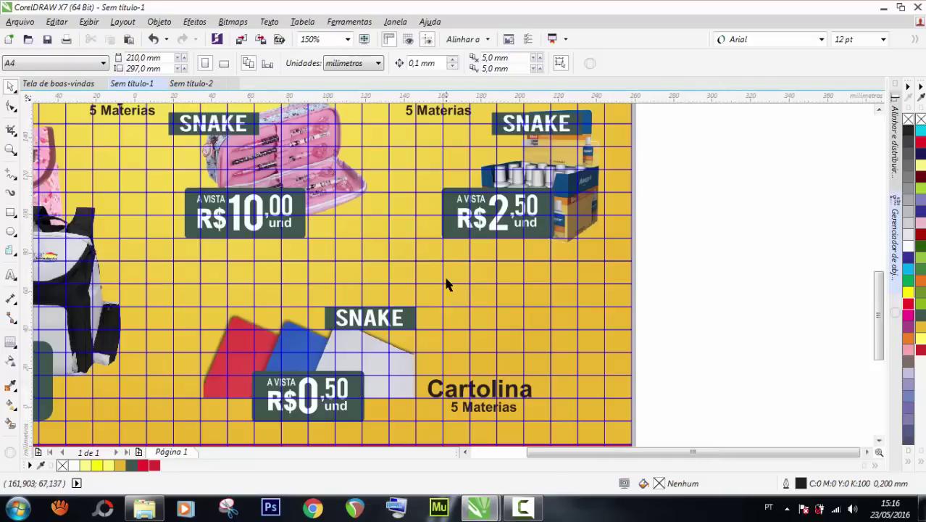
Ungroup the backpack's R$5,00 tag and stretch its green box to the left.
{"action": "scroll", "coordinate": [445, 284], "scroll_direction": "down", "scroll_amount": 1}
{"action": "scroll", "coordinate": [205, 333], "scroll_direction": "up", "scroll_amount": 1}
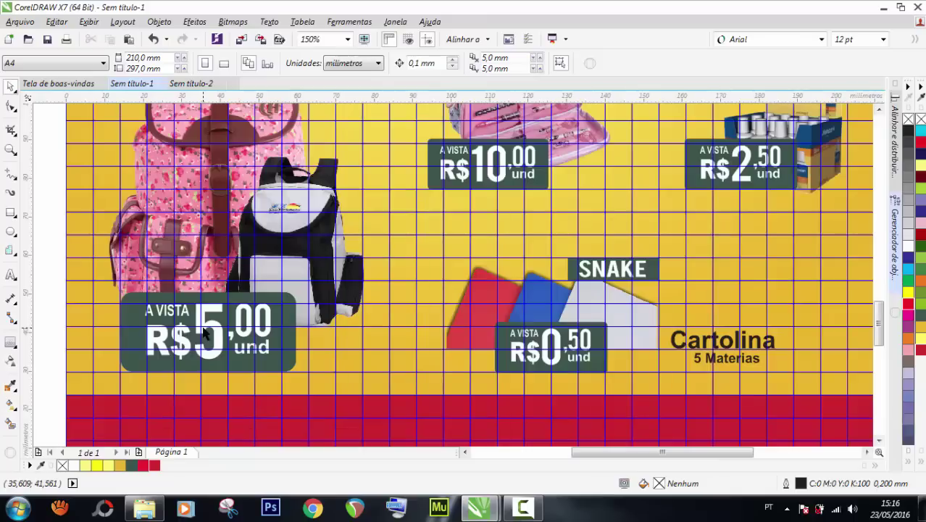
{"action": "left_click", "coordinate": [129, 322]}
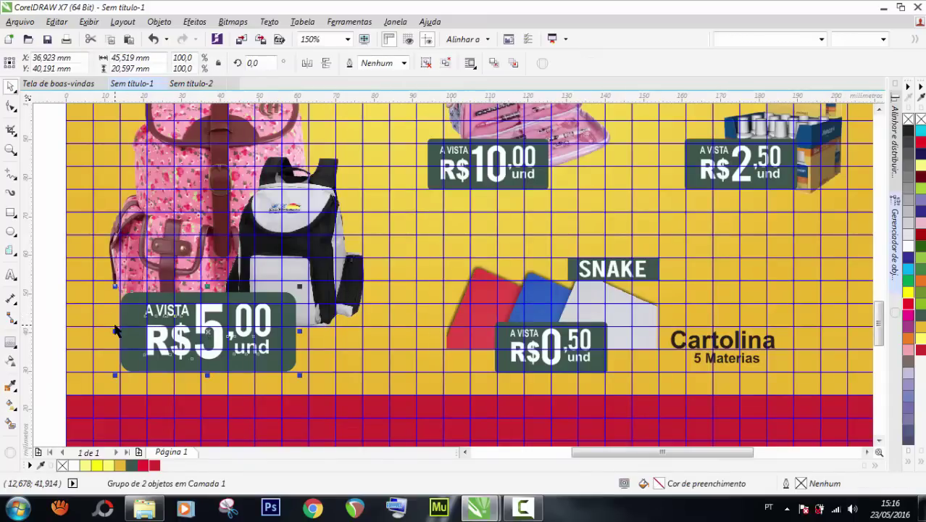
{"action": "left_click_drag", "start_coordinate": [115, 329], "coordinate": [105, 328]}
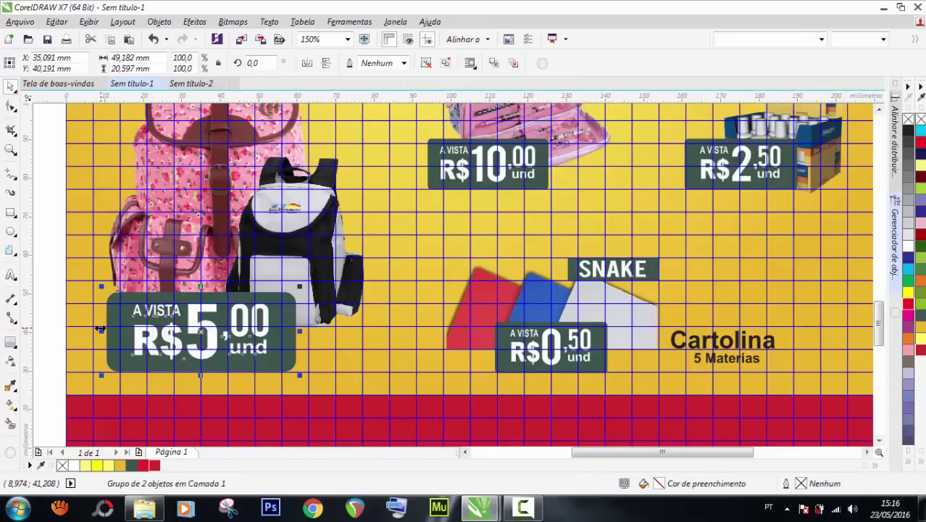
{"action": "key", "text": "Escape"}
{"action": "key", "text": "ctrl+u"}
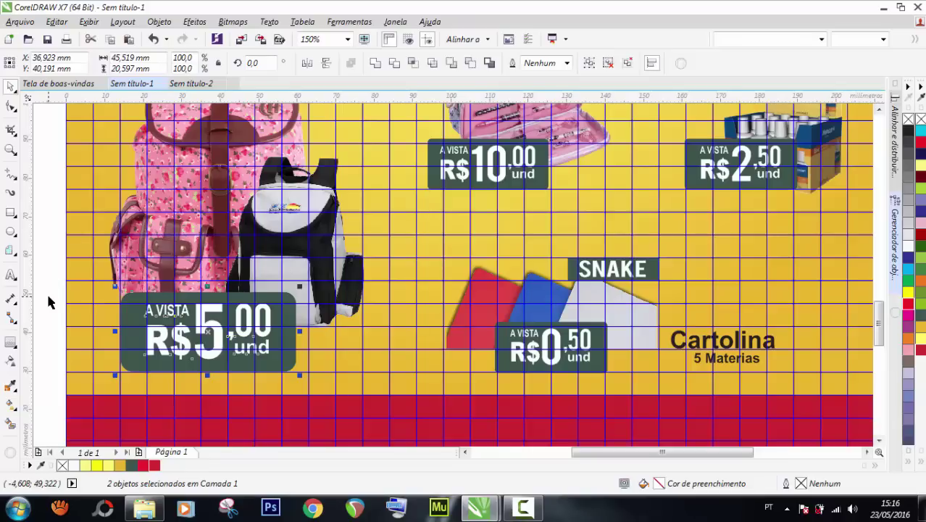
{"action": "key", "text": "Escape"}
{"action": "left_click", "coordinate": [113, 332]}
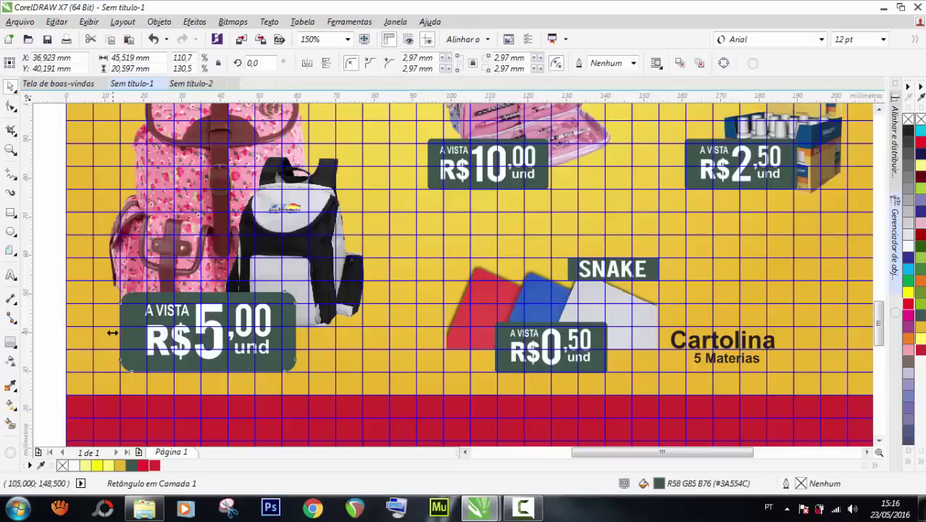
{"action": "left_click_drag", "start_coordinate": [114, 332], "coordinate": [102, 330]}
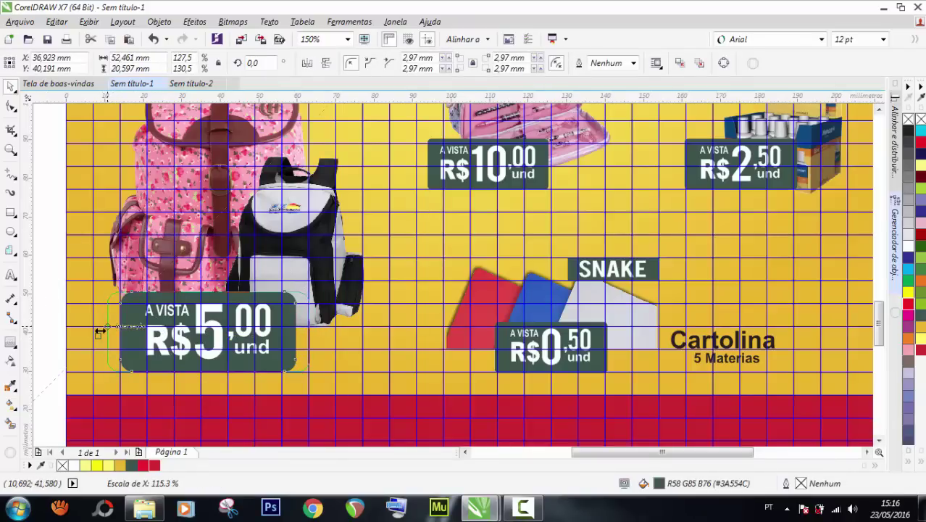
{"action": "left_click_drag", "start_coordinate": [100, 330], "coordinate": [101, 330]}
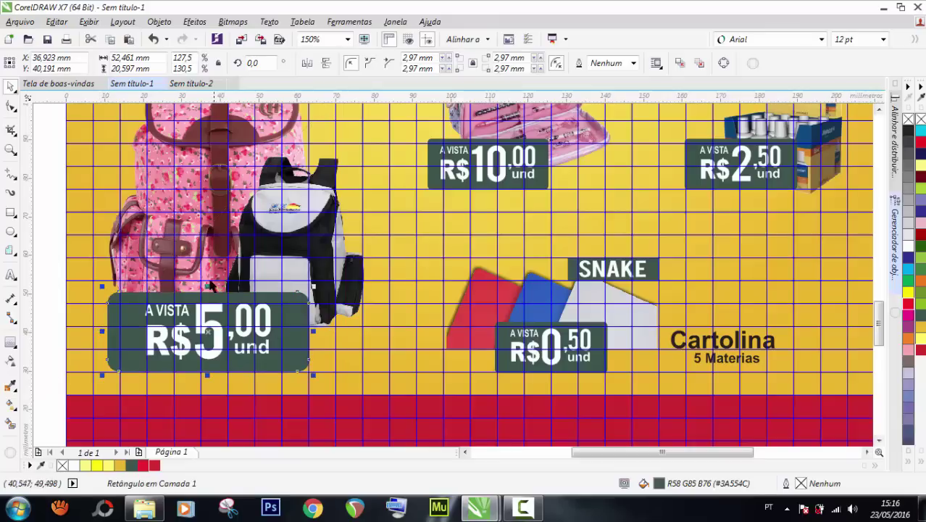
Group the A VISTA and R$ text and move it about 5 mm left.
{"action": "left_click", "coordinate": [210, 287]}
{"action": "left_click", "coordinate": [180, 319]}
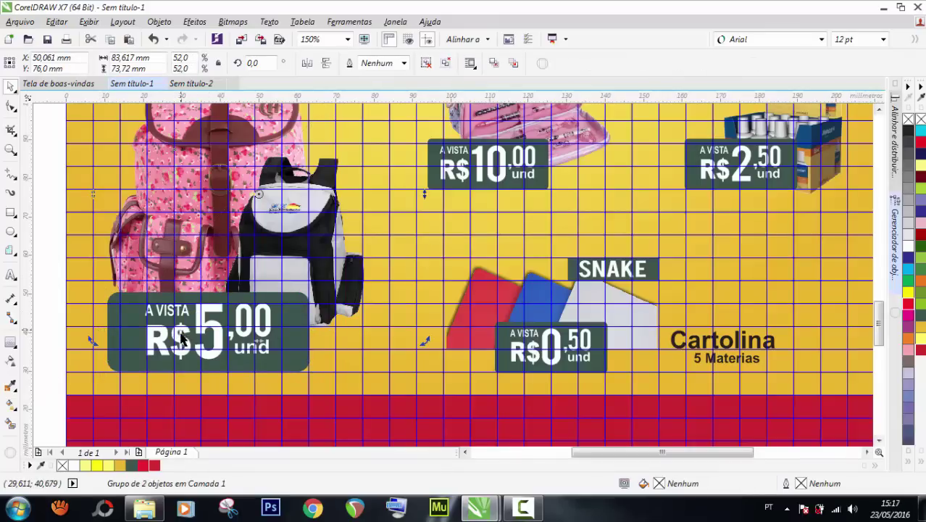
{"action": "left_click", "coordinate": [182, 337]}
{"action": "left_click", "coordinate": [185, 344], "text": "ctrl"}
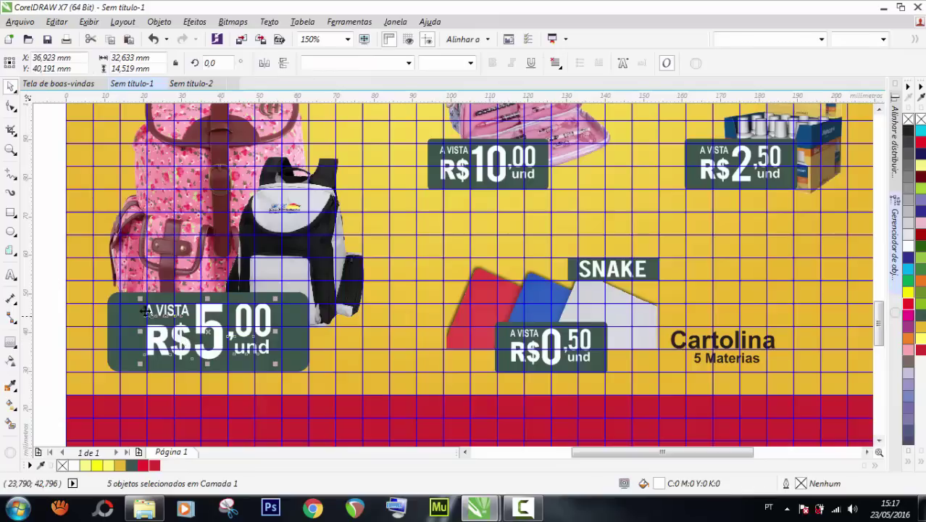
{"action": "left_click", "coordinate": [137, 308], "text": "ctrl"}
{"action": "left_click", "coordinate": [161, 320], "text": "ctrl"}
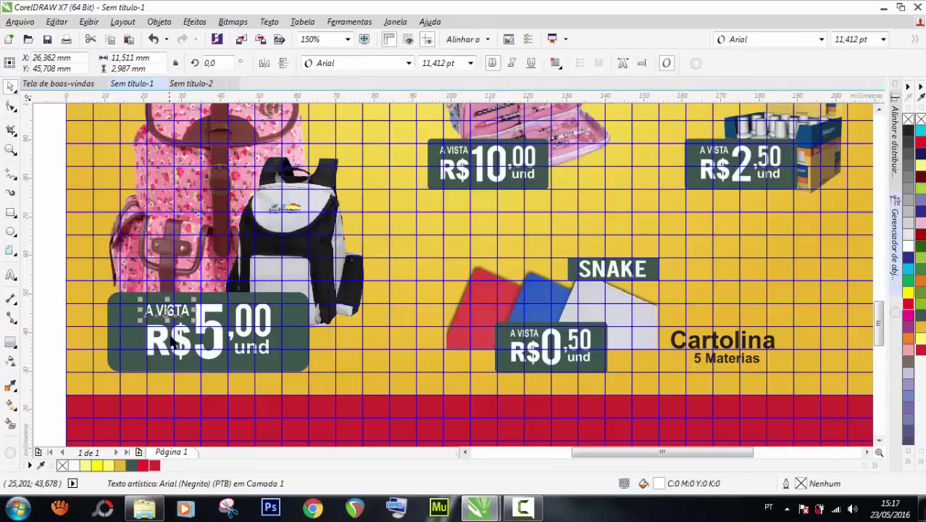
{"action": "left_click", "coordinate": [165, 335], "text": "ctrl+shift"}
{"action": "key", "text": "ctrl+g"}
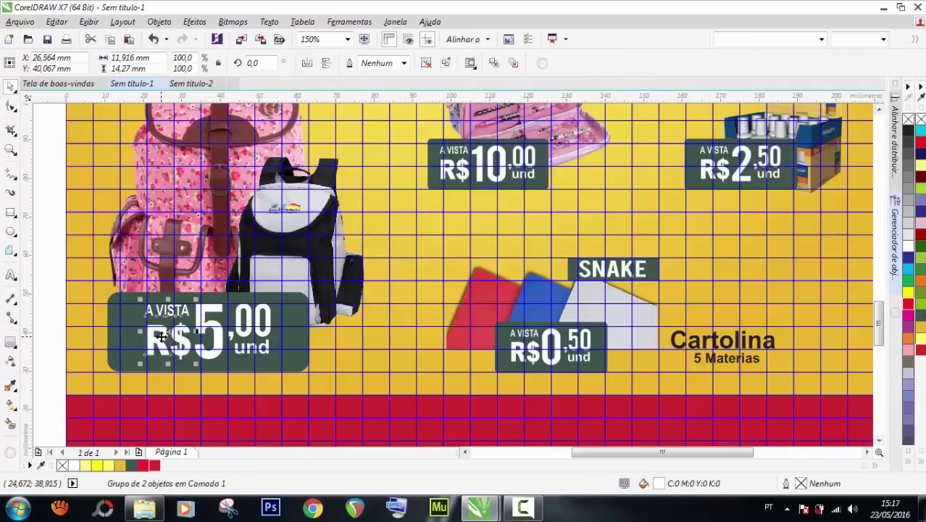
{"action": "left_click_drag", "start_coordinate": [161, 336], "coordinate": [142, 335]}
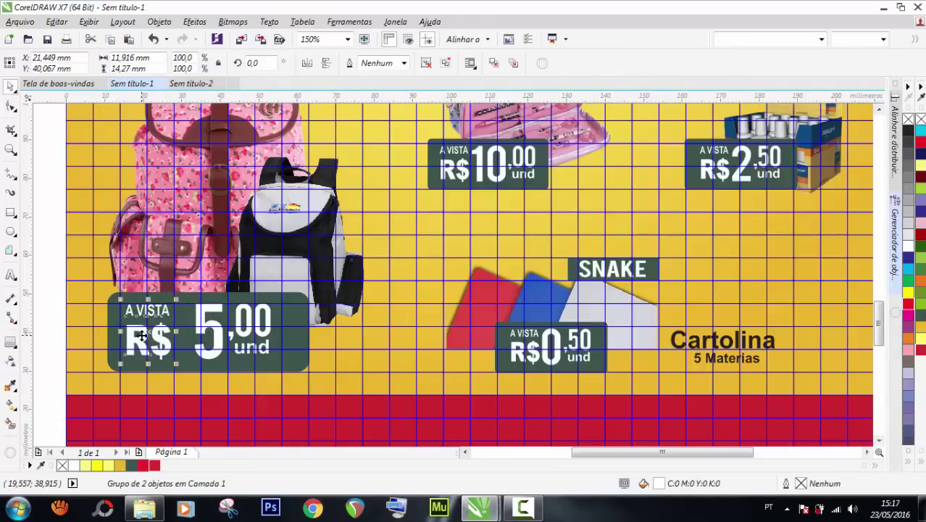
Move the 00 cents and und texts about 4 mm to the right.
{"action": "left_click", "coordinate": [260, 325]}
{"action": "left_click", "coordinate": [249, 355], "text": "shift"}
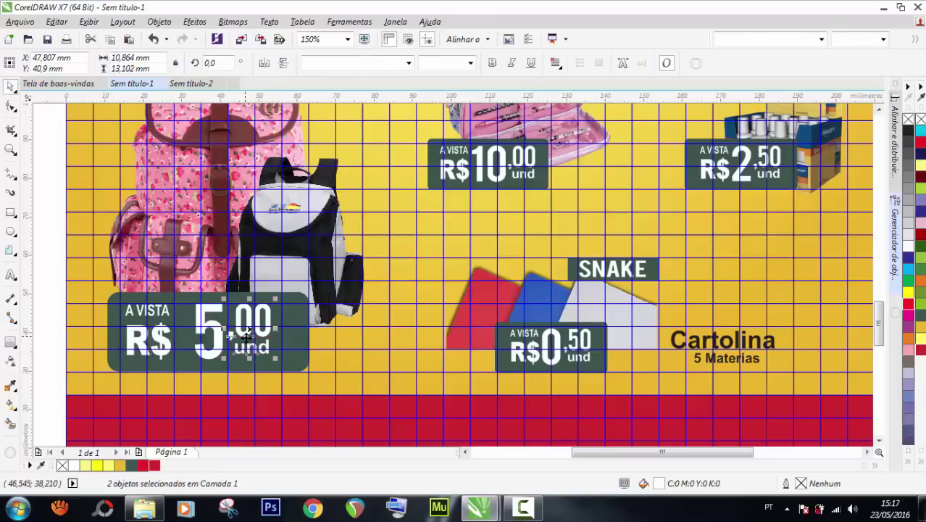
{"action": "left_click_drag", "start_coordinate": [248, 330], "coordinate": [266, 330]}
Change the large price digit from 5 to 98 and move it next to R$.
{"action": "left_click", "coordinate": [210, 330]}
{"action": "double_click", "coordinate": [210, 326]}
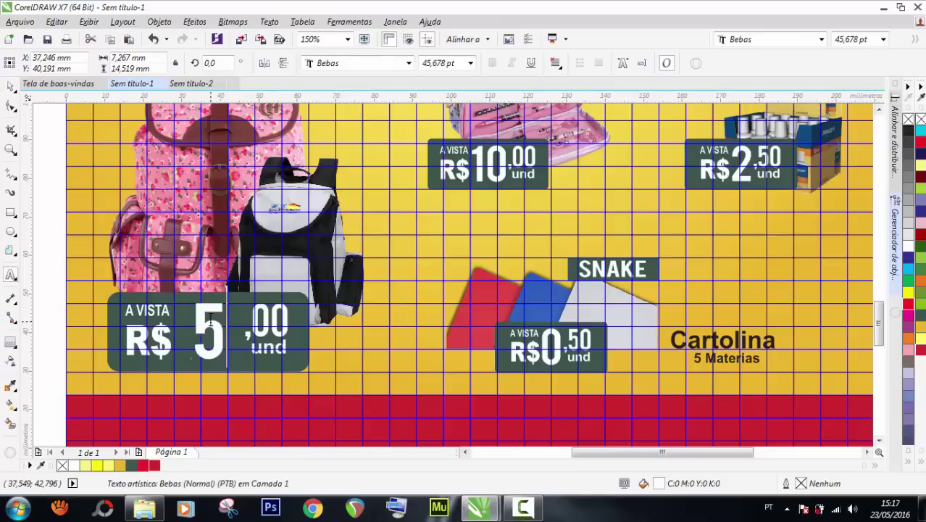
{"action": "key", "text": "BackSpace"}
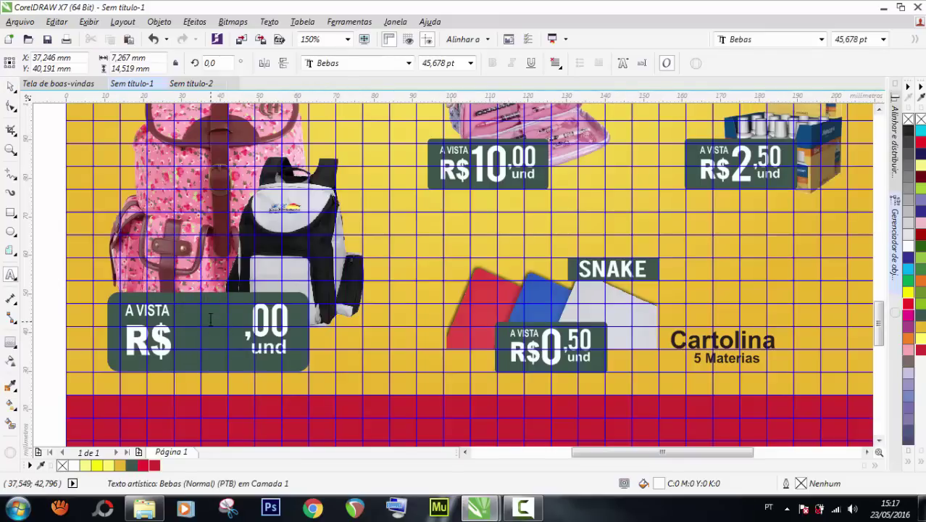
{"action": "type", "text": "98"}
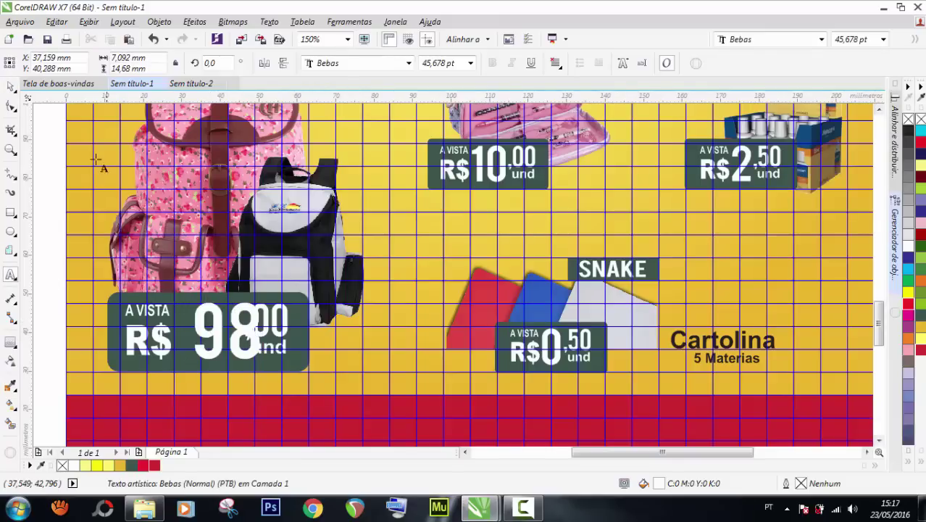
{"action": "left_click", "coordinate": [11, 85]}
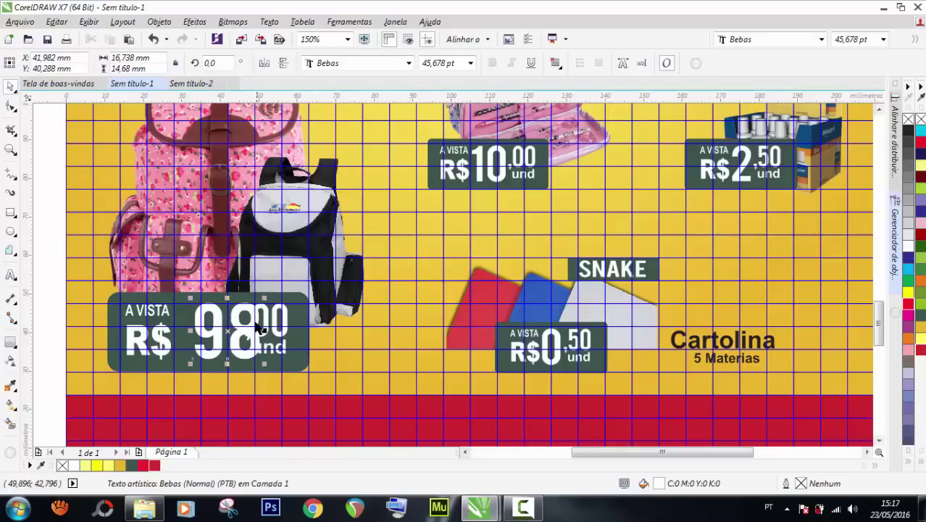
{"action": "left_click_drag", "start_coordinate": [247, 326], "coordinate": [210, 328]}
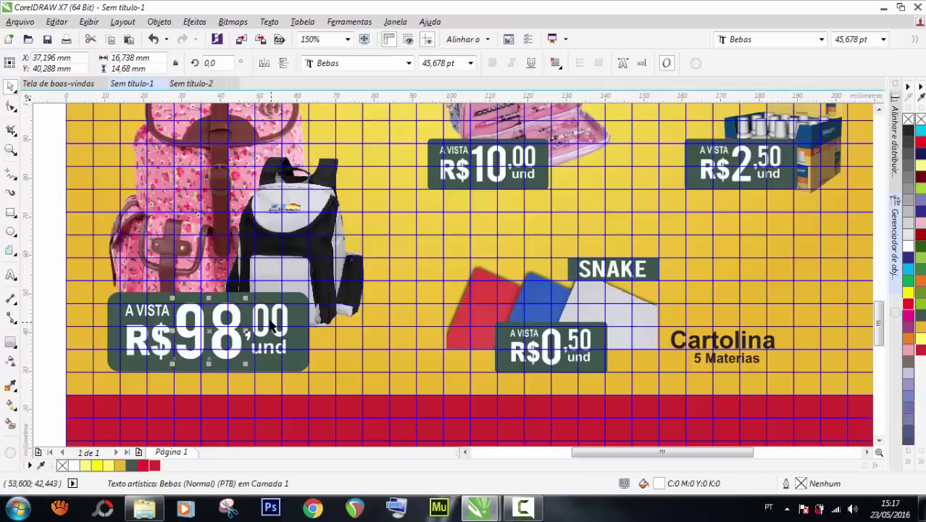
Group the 98, cents, und and A VISTA texts, then align them within the green box.
{"action": "left_click", "coordinate": [268, 348], "text": "shift"}
{"action": "left_click", "coordinate": [269, 347], "text": "shift"}
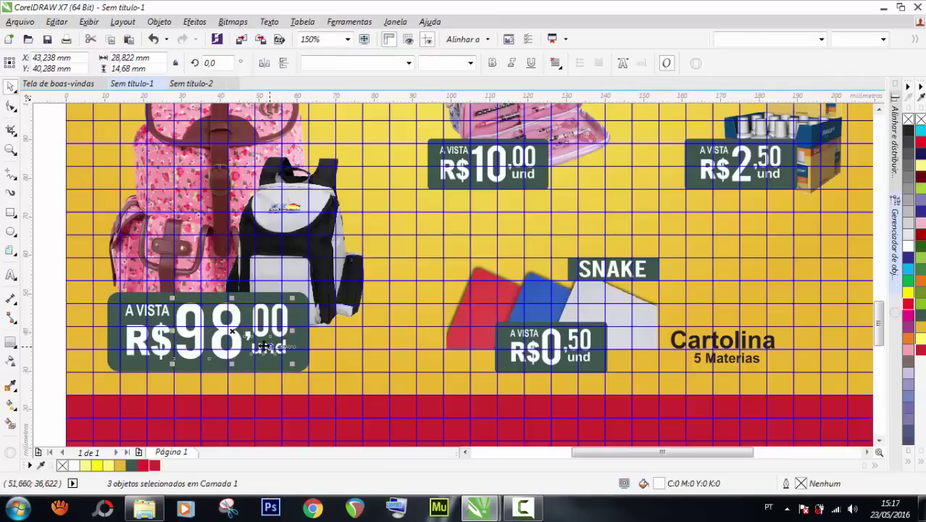
{"action": "key", "text": "ctrl+g"}
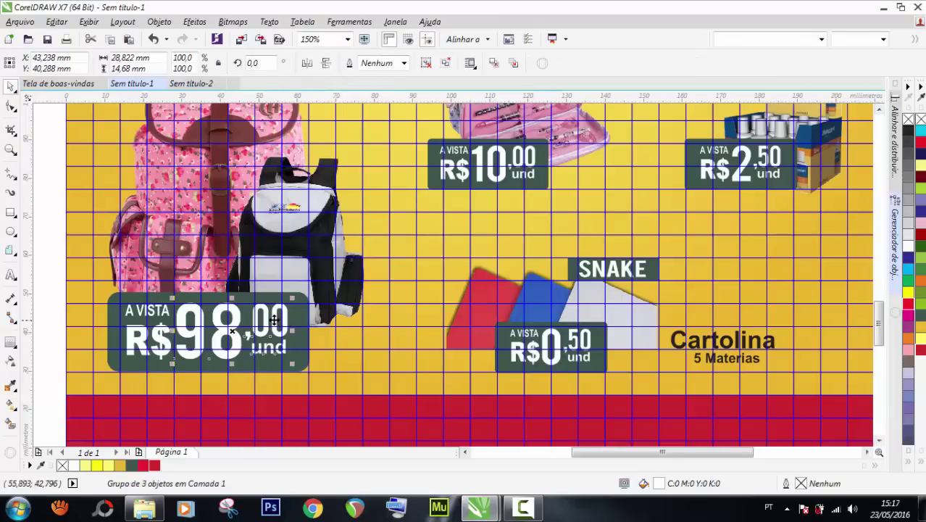
{"action": "left_click_drag", "start_coordinate": [275, 320], "coordinate": [280, 319]}
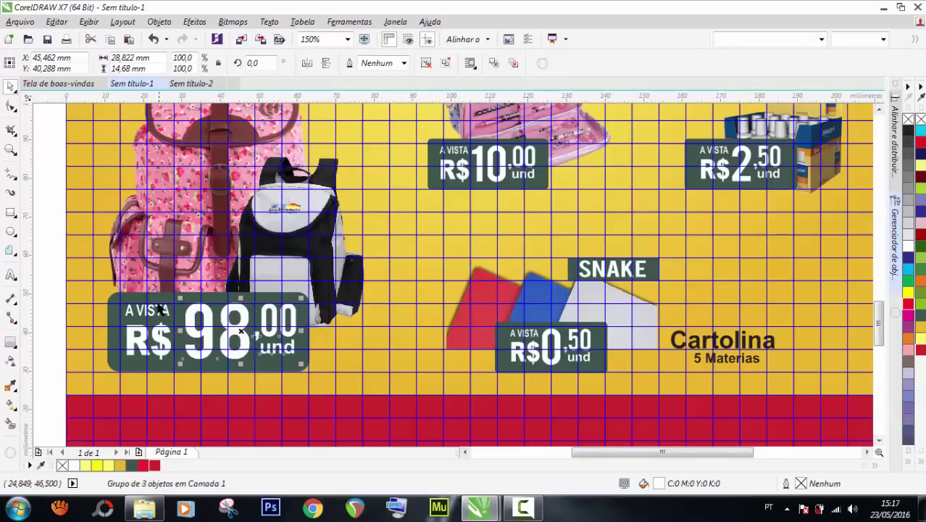
{"action": "left_click", "coordinate": [163, 312], "text": "shift"}
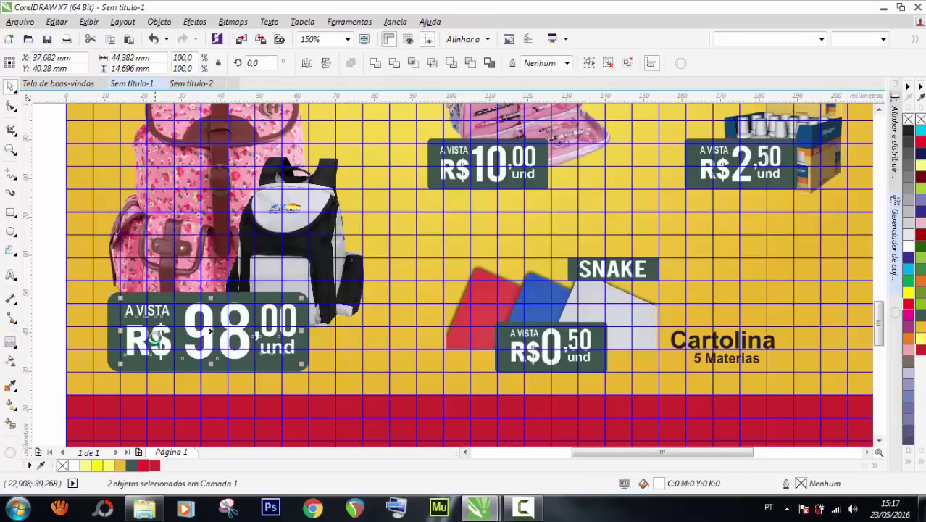
{"action": "key", "text": "ctrl+g"}
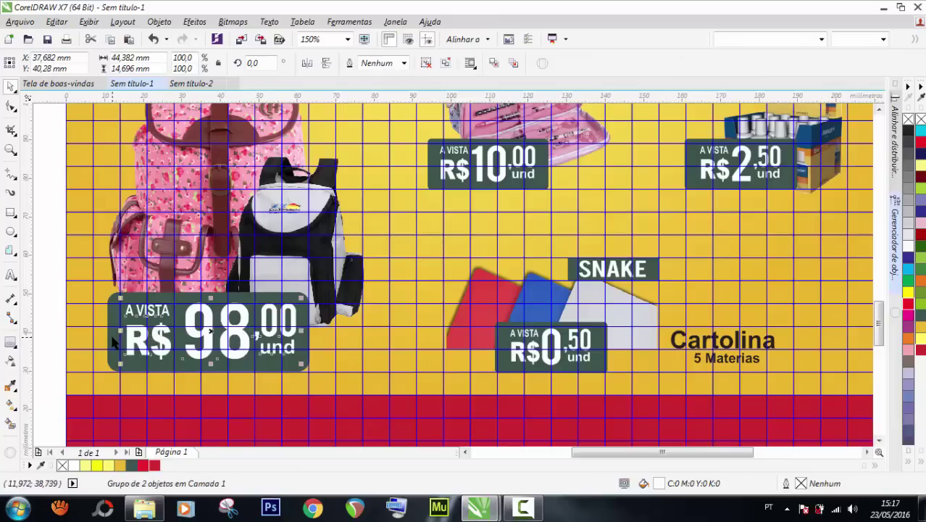
{"action": "left_click", "coordinate": [112, 342], "text": "shift"}
{"action": "left_click_drag", "start_coordinate": [113, 336], "coordinate": [110, 336]}
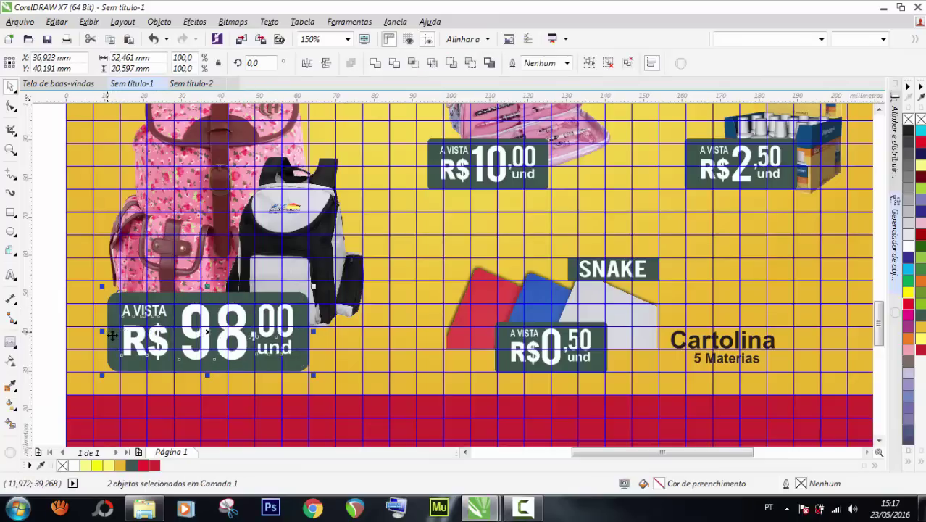
Zoom to the whole flyer page and preview it full screen.
{"action": "scroll", "coordinate": [312, 270], "scroll_direction": "down", "scroll_amount": 3}
{"action": "left_click", "coordinate": [124, 252]}
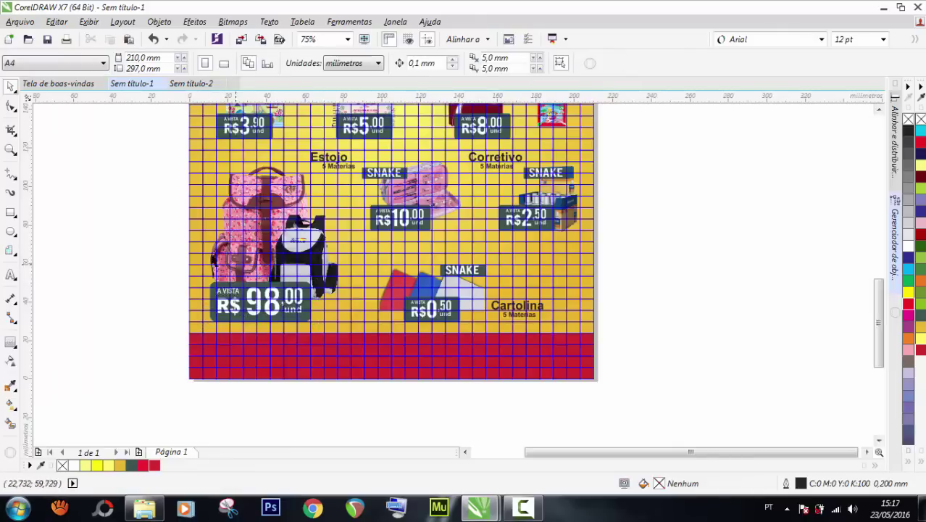
{"action": "key", "text": "shift+F4"}
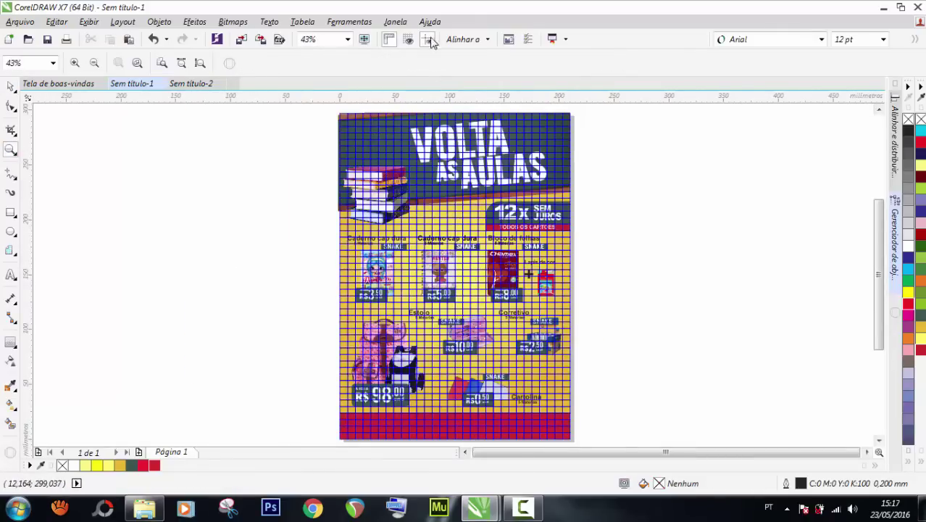
{"action": "key", "text": "F9"}
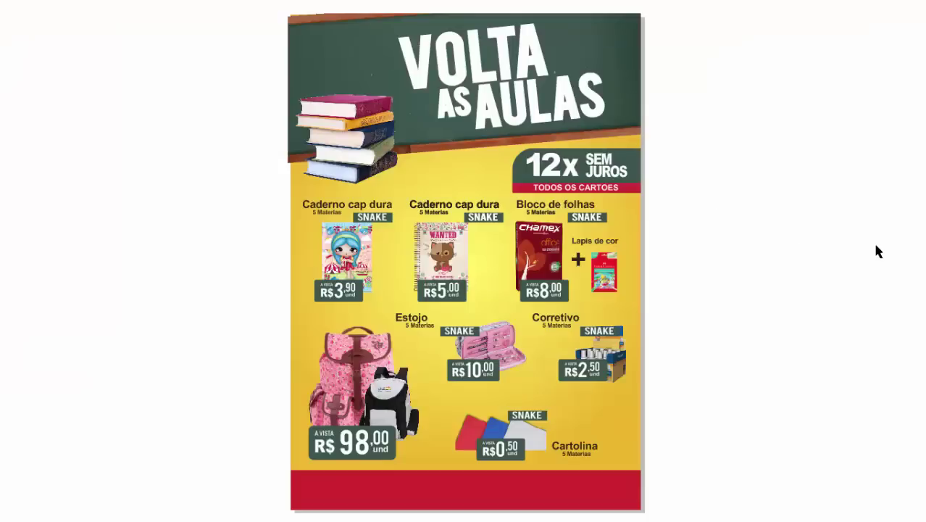
{"action": "left_click", "coordinate": [439, 303]}
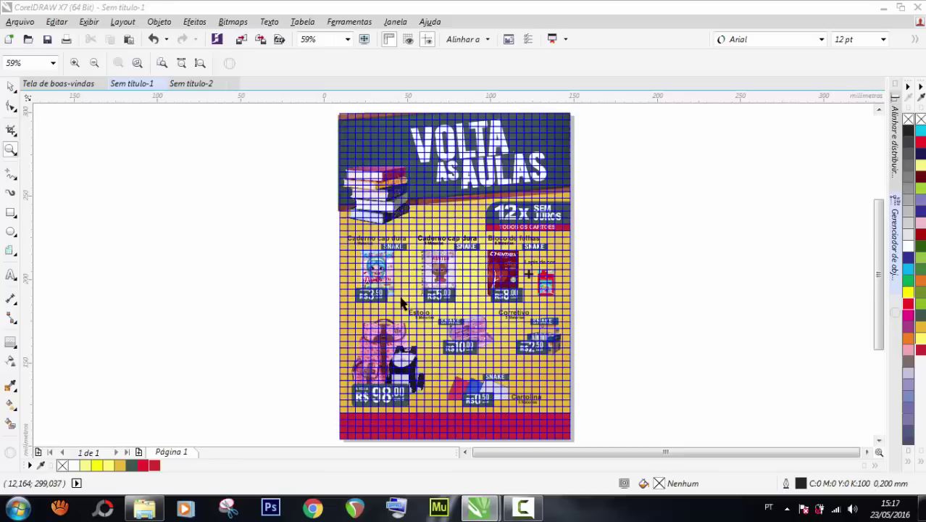
{"action": "left_click", "coordinate": [11, 87]}
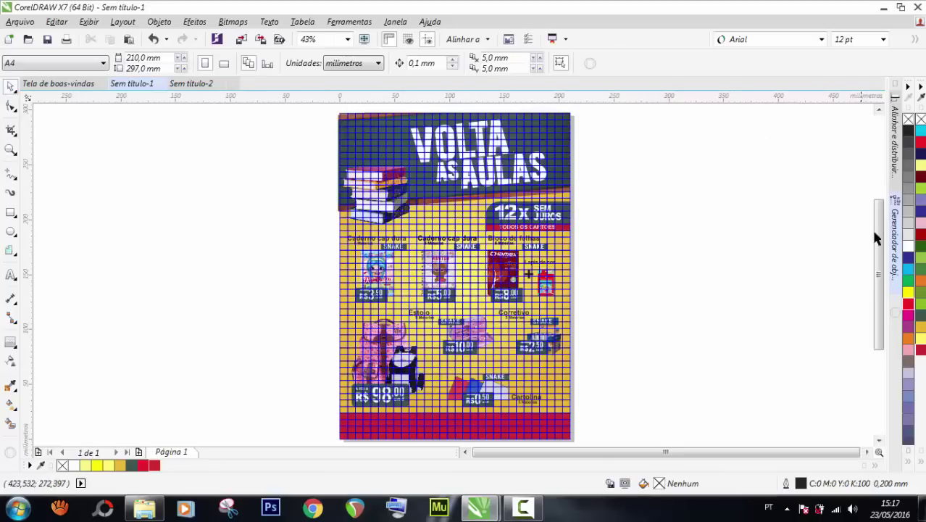
Hide the Linhas-guia guideline layer in the Object Manager so the artwork is clear.
{"action": "left_click", "coordinate": [896, 242]}
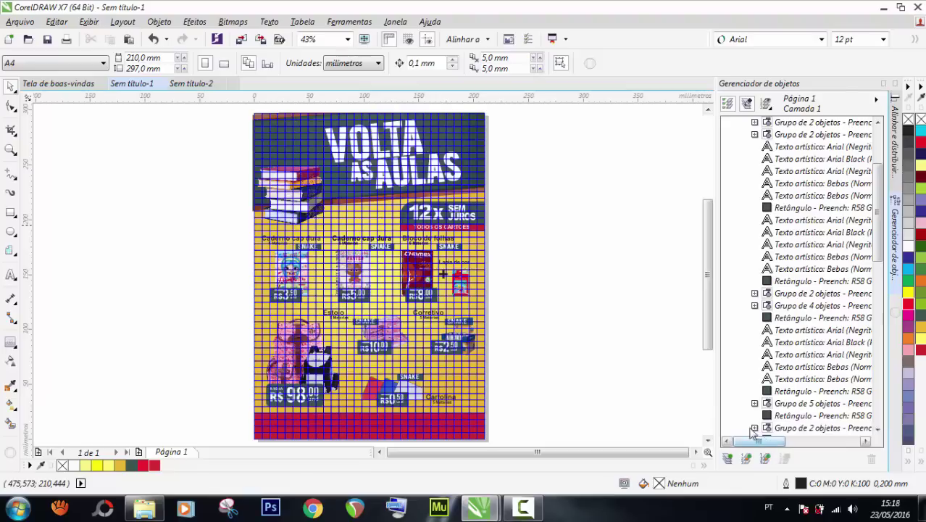
{"action": "scroll", "coordinate": [771, 362], "scroll_direction": "down", "scroll_amount": 10}
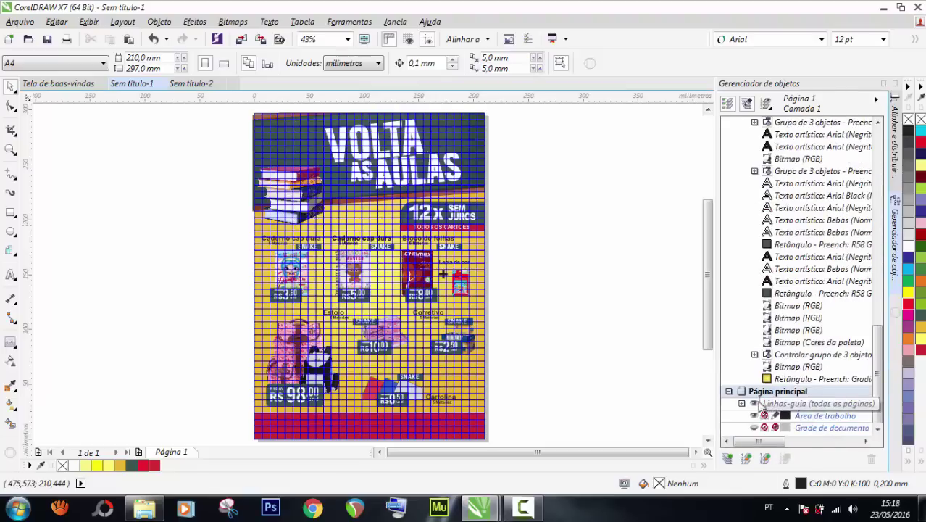
{"action": "left_click", "coordinate": [754, 403]}
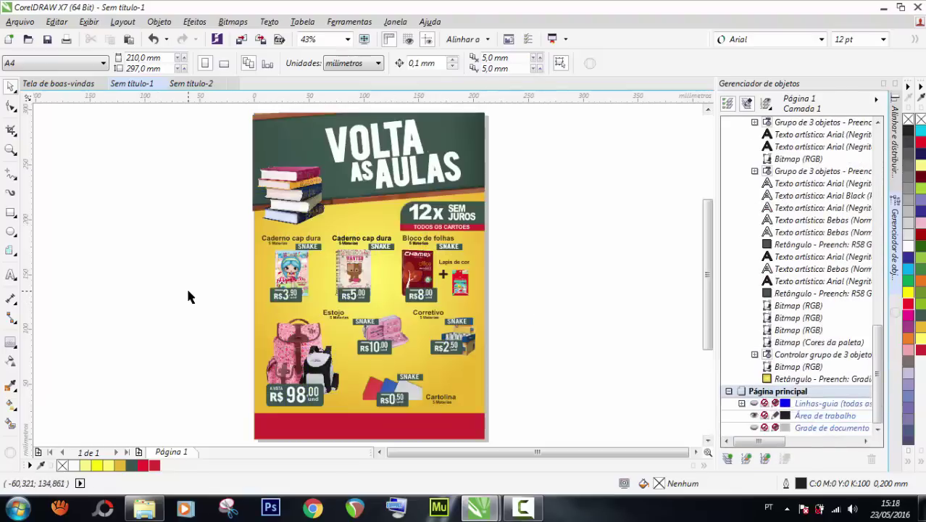
{"action": "scroll", "coordinate": [226, 318], "scroll_direction": "down", "scroll_amount": 3}
{"action": "scroll", "coordinate": [282, 377], "scroll_direction": "up", "scroll_amount": 3}
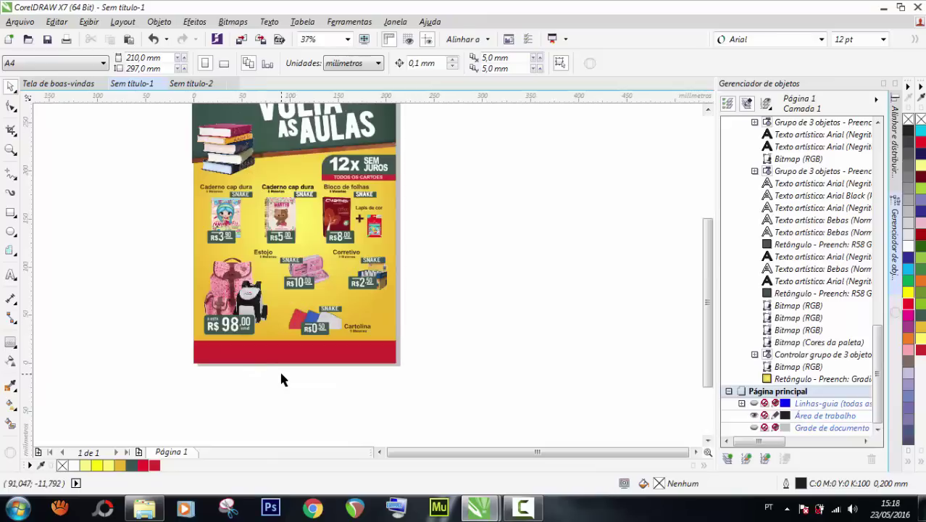
{"action": "scroll", "coordinate": [276, 355], "scroll_direction": "up", "scroll_amount": 2}
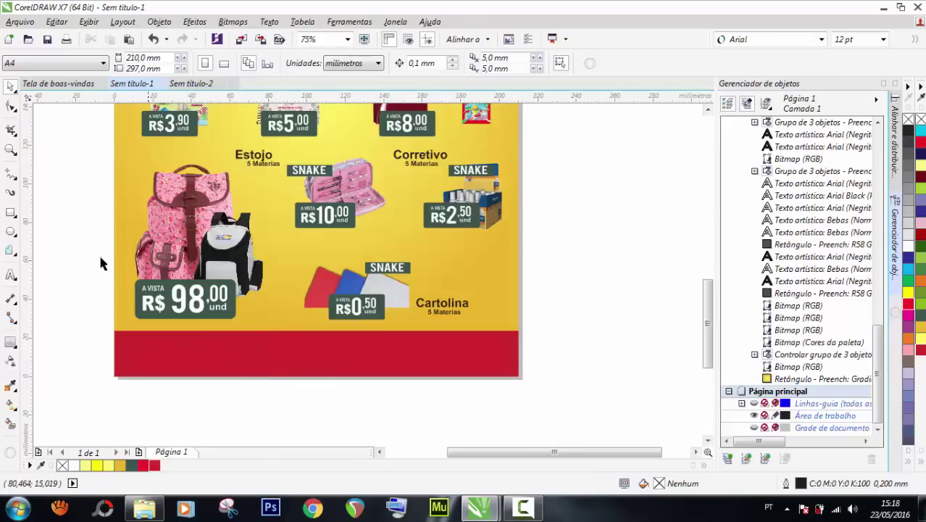
Type the phone number with a hyphen and move it into the red footer band.
{"action": "left_click", "coordinate": [11, 275]}
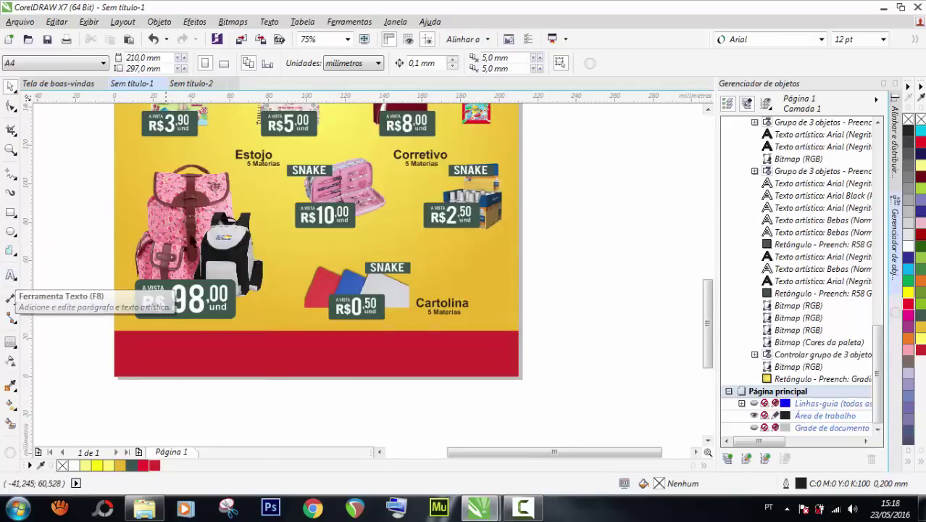
{"action": "left_click", "coordinate": [11, 275]}
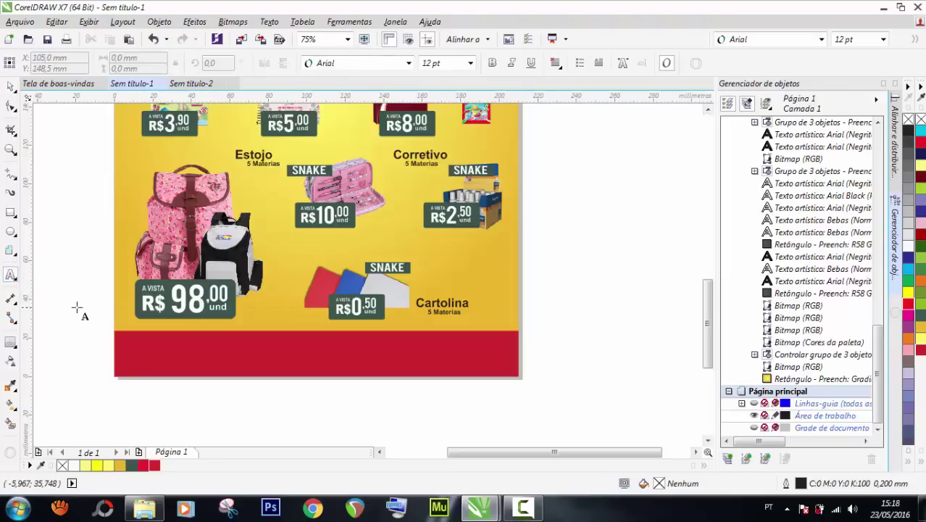
{"action": "left_click", "coordinate": [74, 302]}
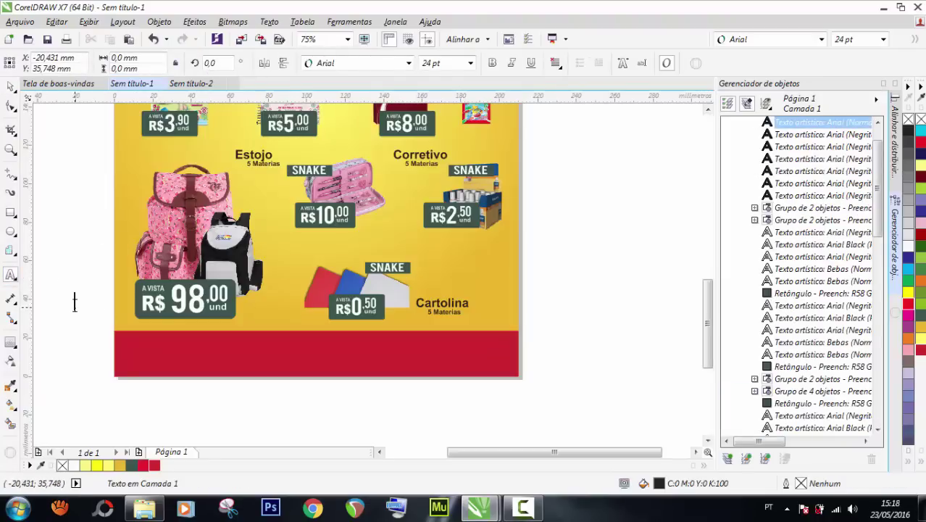
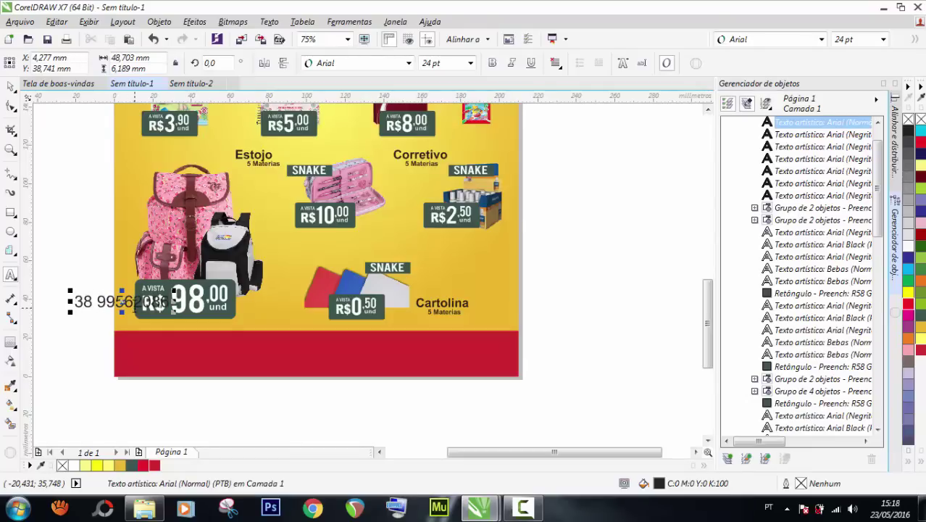
{"action": "left_click", "coordinate": [134, 303]}
{"action": "type", "text": "-"}
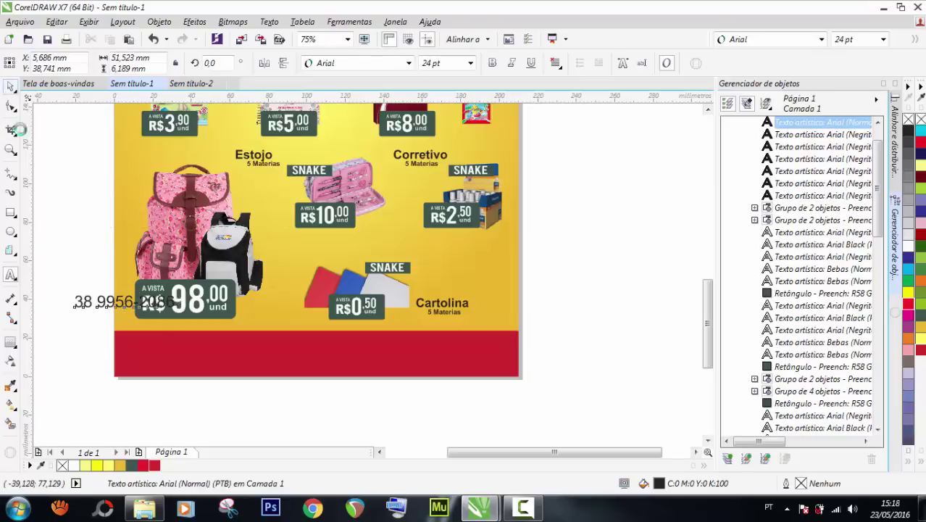
{"action": "left_click_drag", "start_coordinate": [120, 308], "coordinate": [167, 347]}
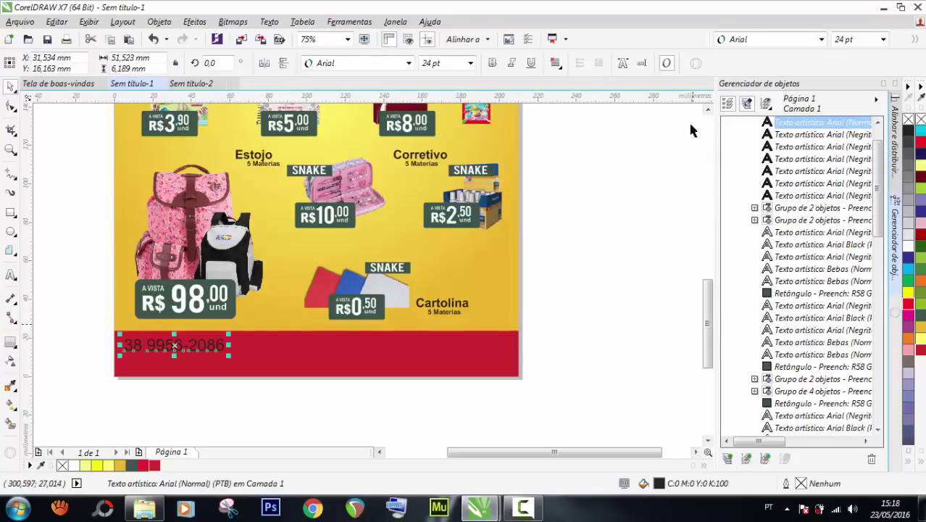
Make the phone number white, bold Arial, 24 pt.
{"action": "left_click", "coordinate": [74, 466]}
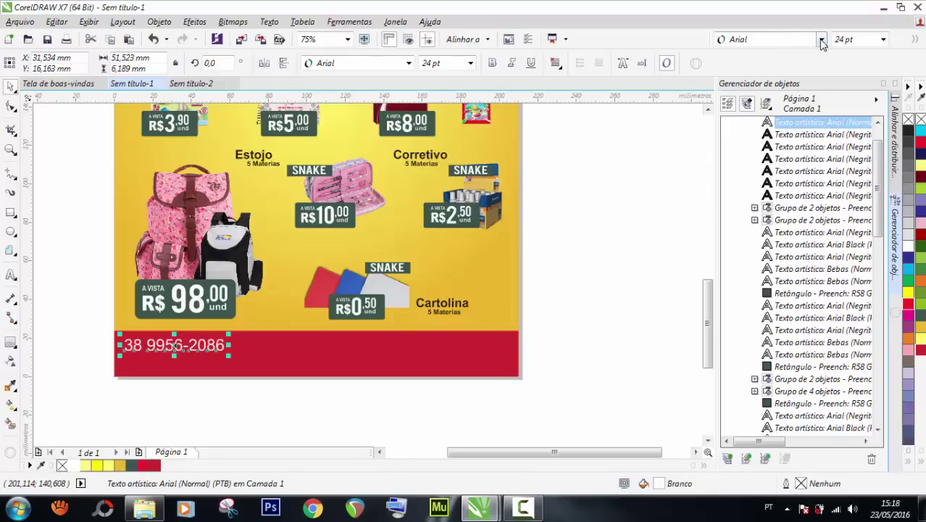
{"action": "left_click", "coordinate": [821, 40]}
{"action": "mouse_move", "coordinate": [756, 90]}
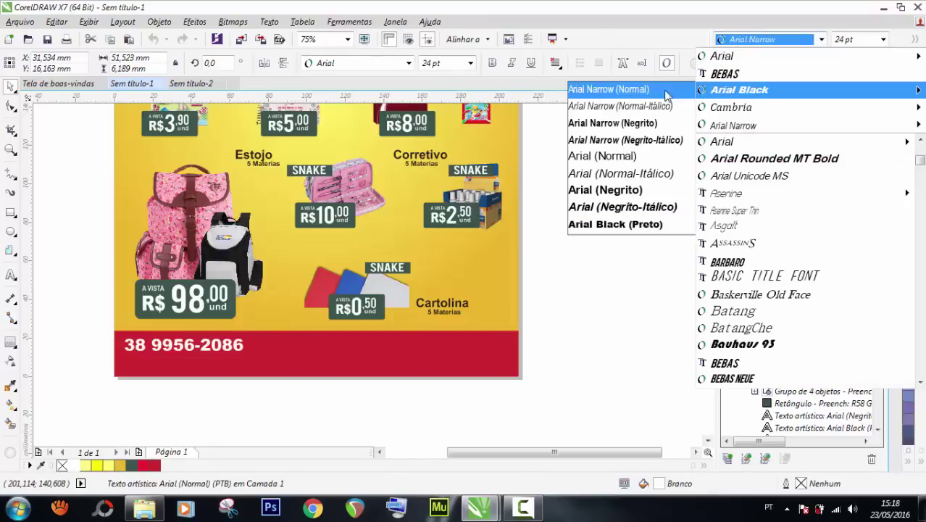
{"action": "left_click", "coordinate": [633, 190]}
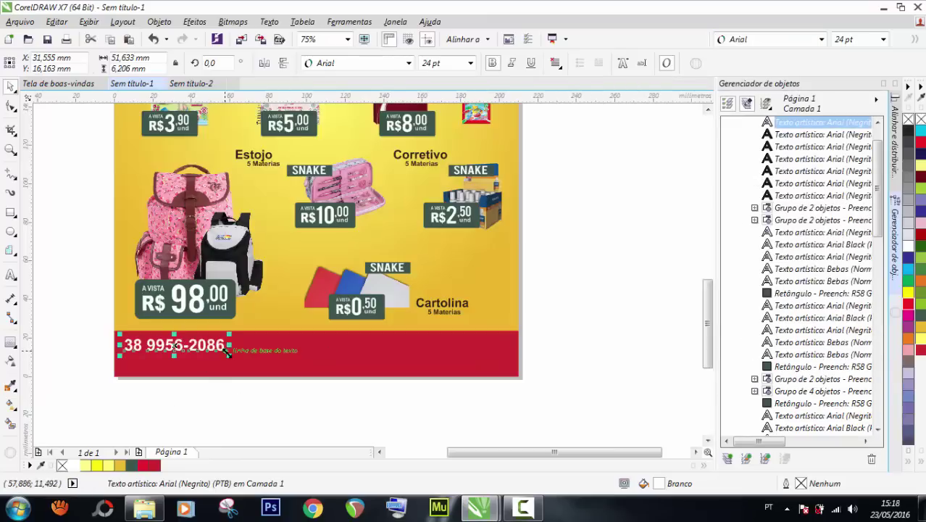
{"action": "left_click_drag", "start_coordinate": [229, 352], "coordinate": [251, 361]}
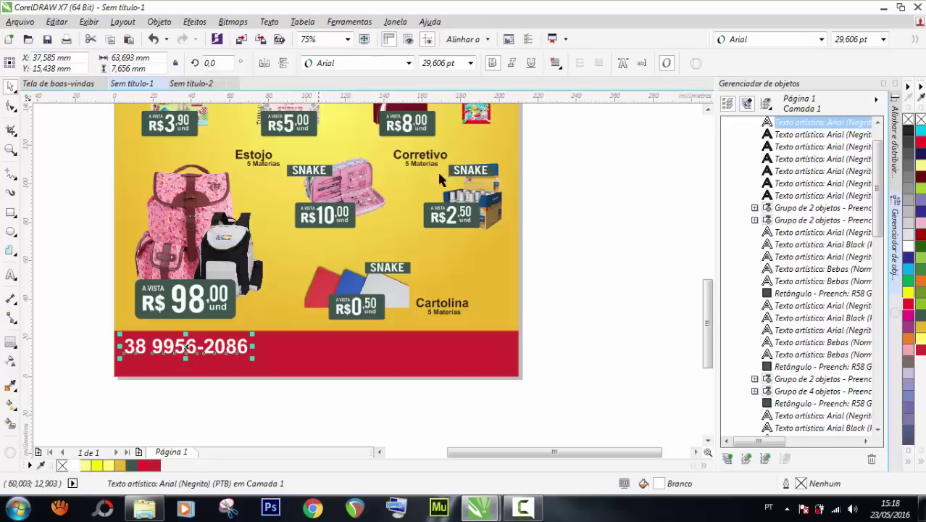
{"action": "left_click", "coordinate": [470, 64]}
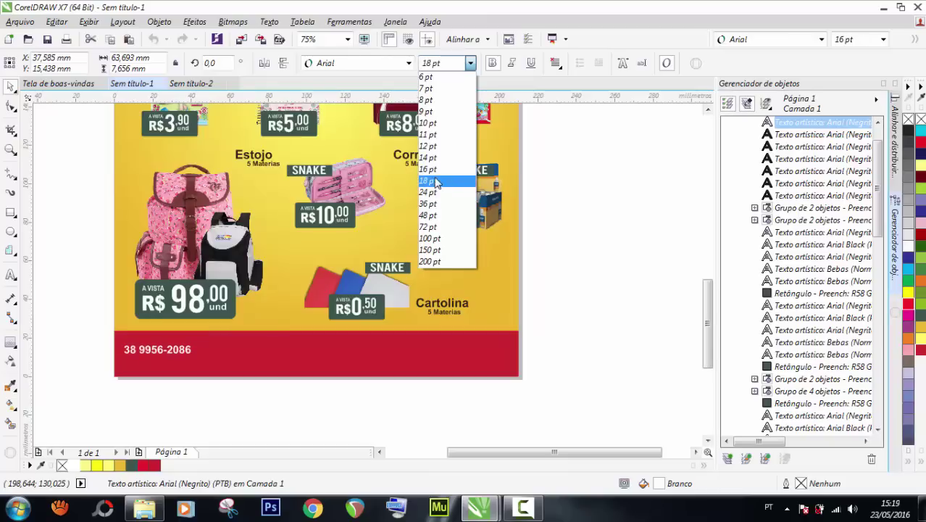
{"action": "left_click", "coordinate": [428, 192]}
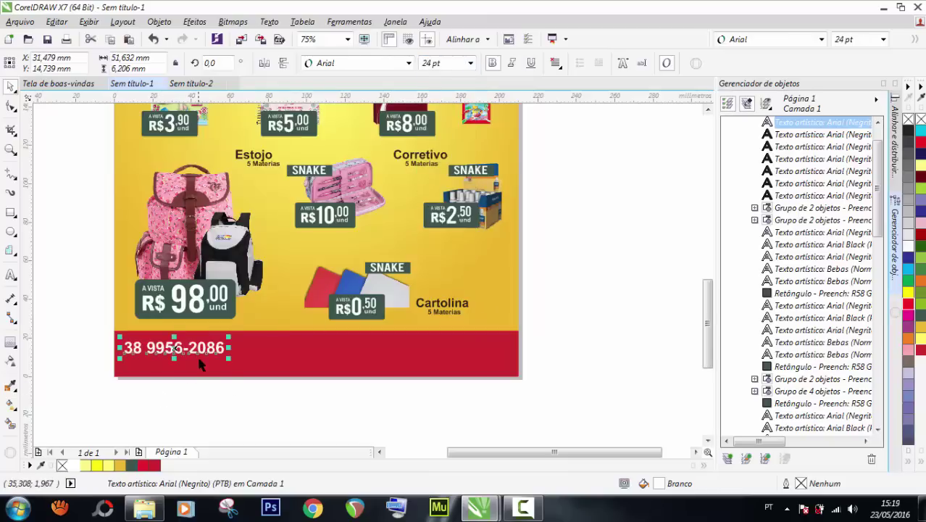
Shift the phone number slightly right and add a missing digit to it.
{"action": "left_click_drag", "start_coordinate": [205, 349], "coordinate": [227, 351]}
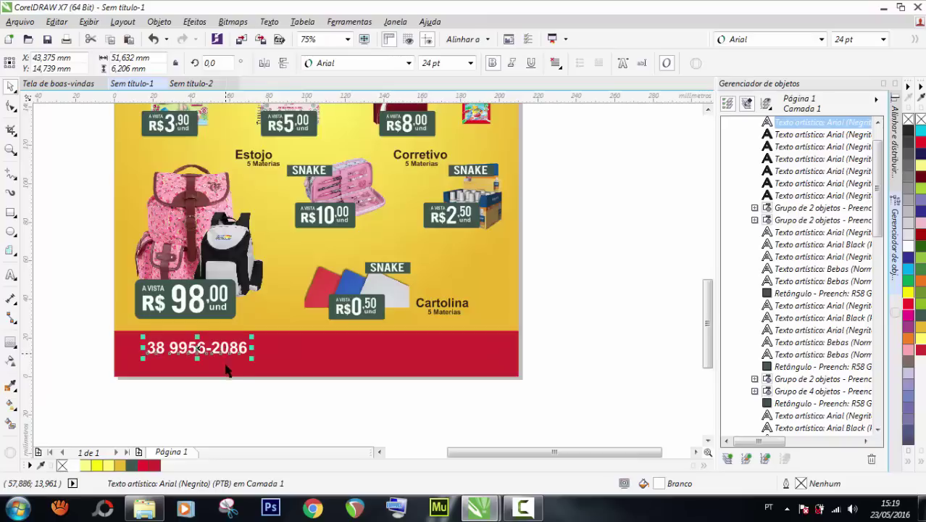
{"action": "double_click", "coordinate": [174, 347]}
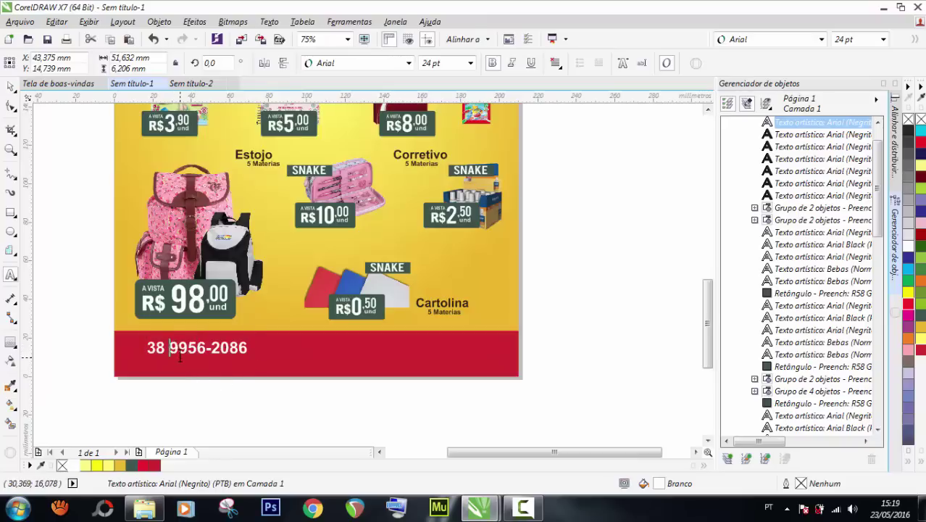
{"action": "type", "text": "9"}
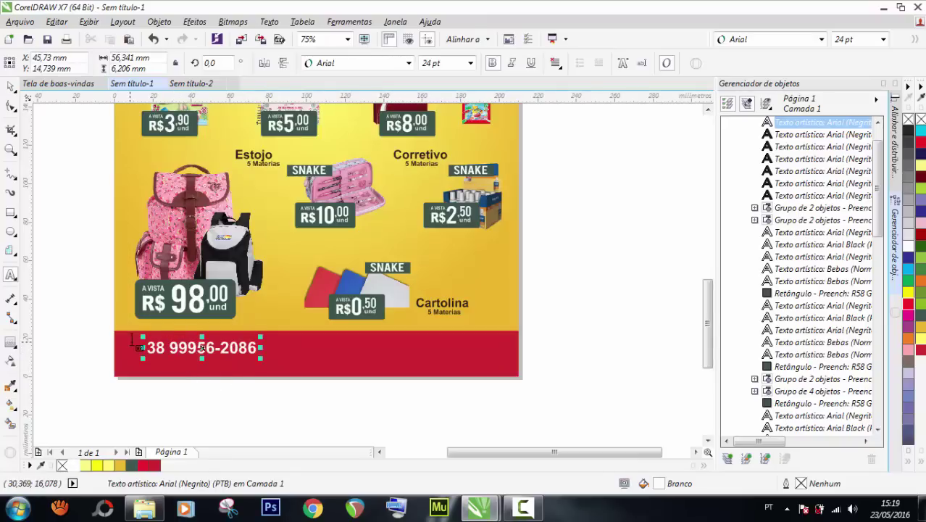
{"action": "left_click", "coordinate": [11, 87]}
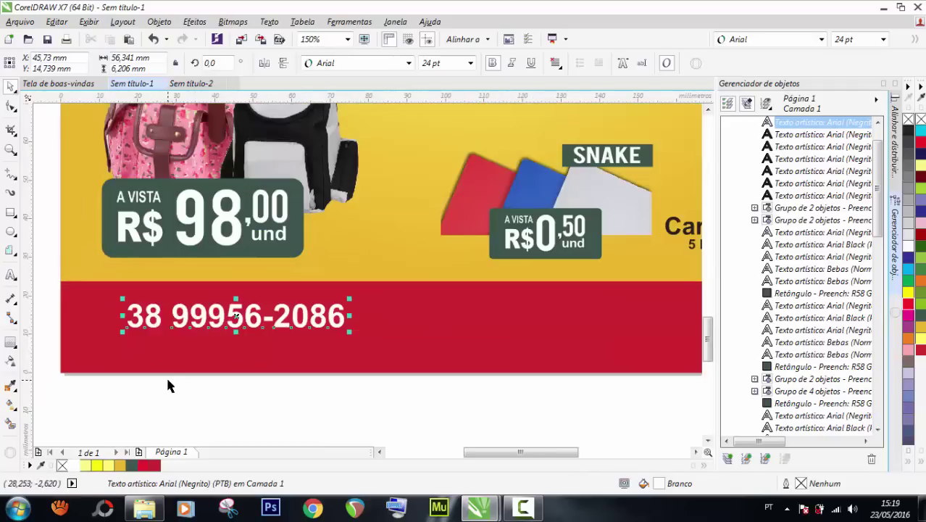
{"action": "scroll", "coordinate": [168, 380], "scroll_direction": "up", "scroll_amount": 2}
Duplicate the phone number below itself and retype it as 'Levamos em sua casa'.
{"action": "left_click_drag", "start_coordinate": [183, 309], "coordinate": [181, 343]}
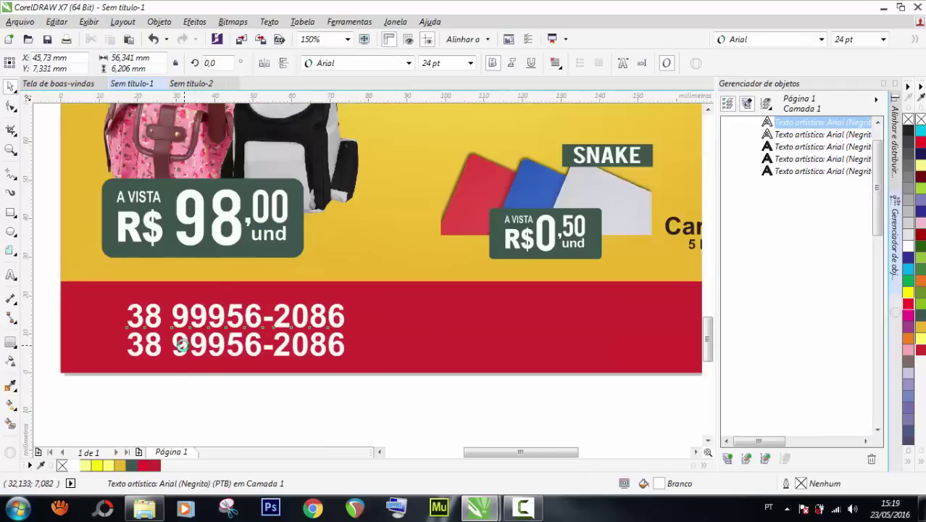
{"action": "double_click", "coordinate": [183, 343]}
{"action": "key", "text": "ctrl+a"}
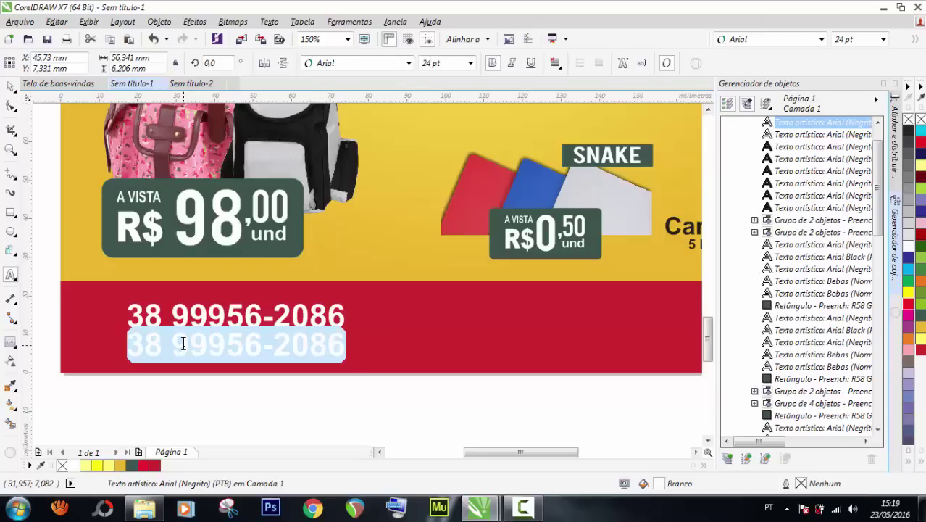
{"action": "key", "text": "Delete"}
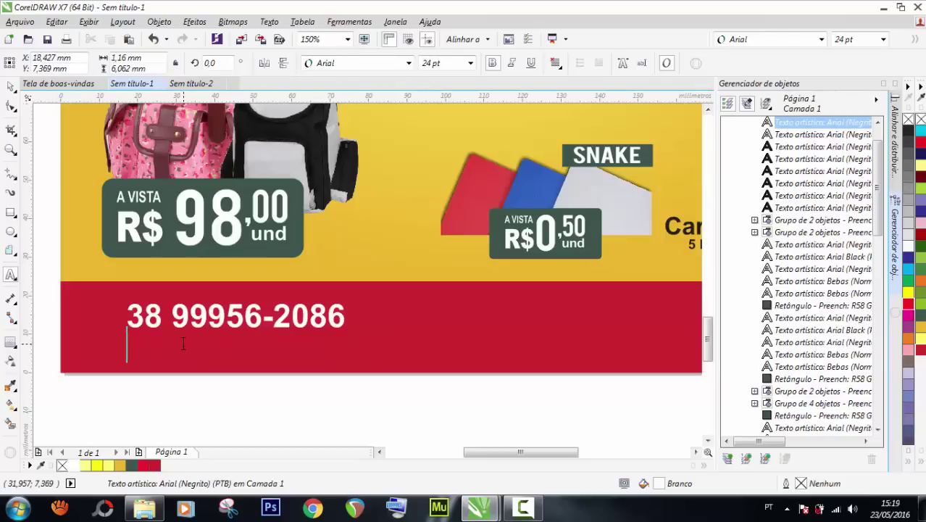
{"action": "type", "text": "Levamo"}
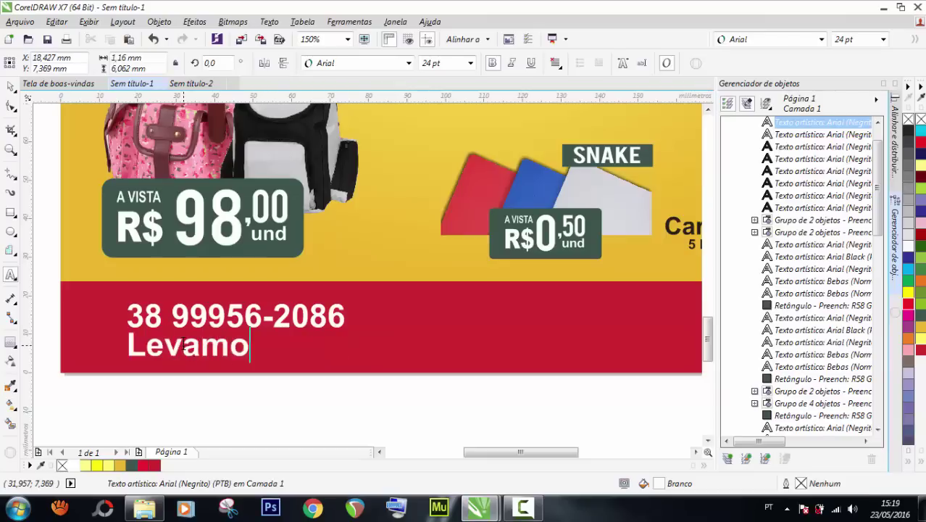
{"action": "type", "text": "s em sua casa"}
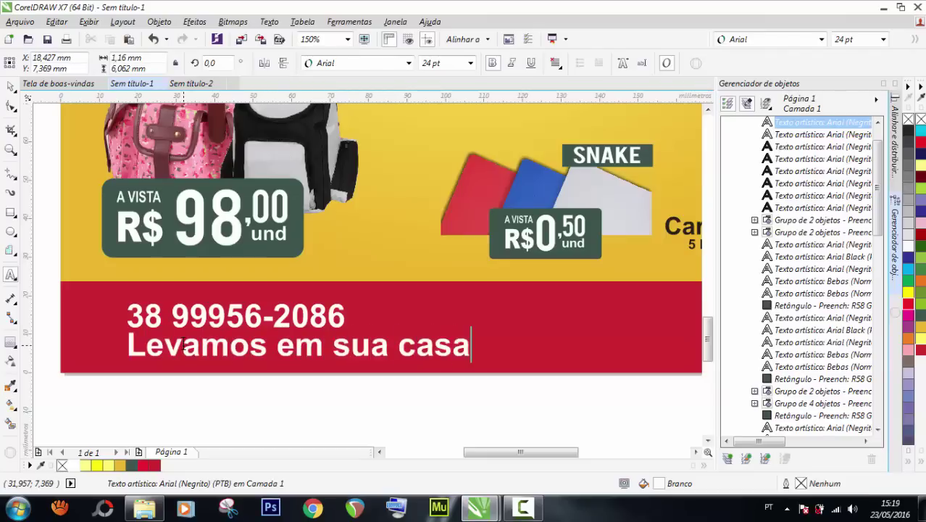
{"action": "key", "text": "ctrl+space"}
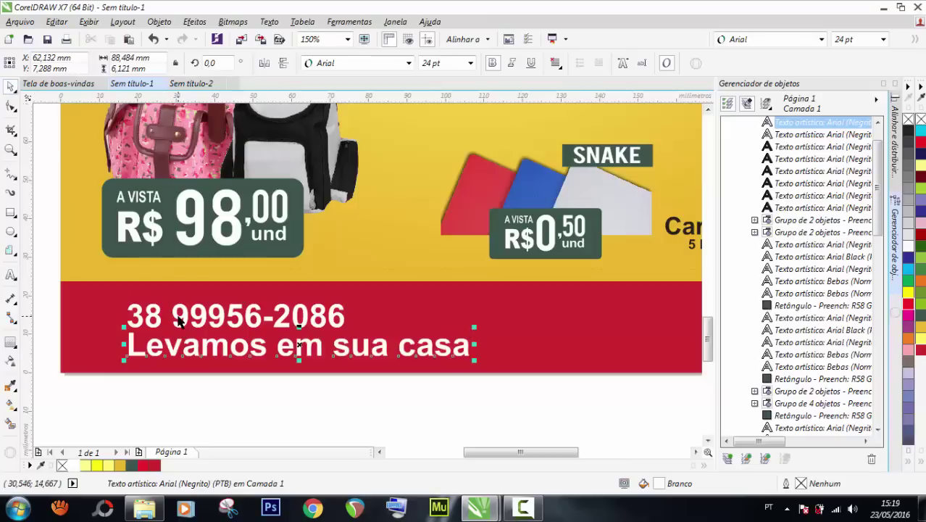
Centre the tagline under the phone number and move both texts right.
{"action": "left_click", "coordinate": [178, 319], "text": "shift"}
{"action": "key", "text": "c"}
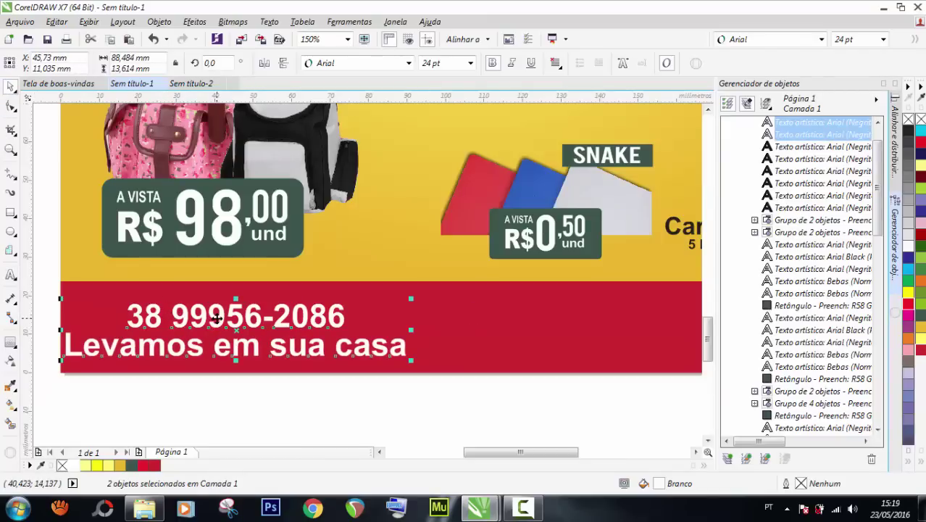
{"action": "left_click_drag", "start_coordinate": [216, 324], "coordinate": [246, 317]}
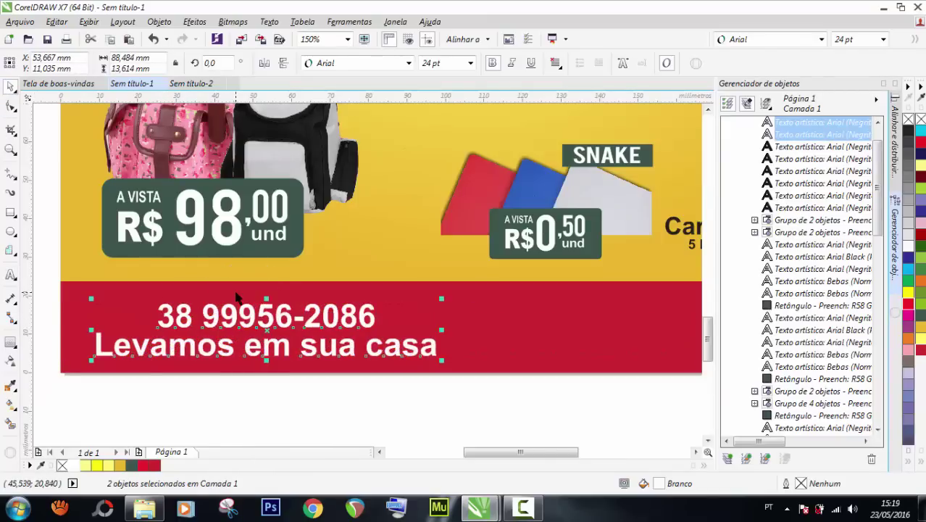
{"action": "scroll", "coordinate": [235, 301], "scroll_direction": "down", "scroll_amount": 2}
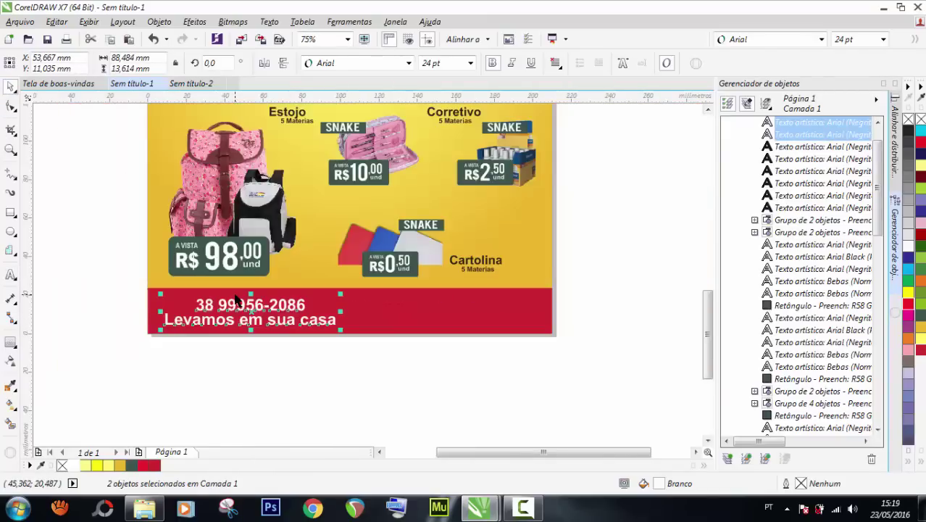
{"action": "left_click", "coordinate": [280, 363]}
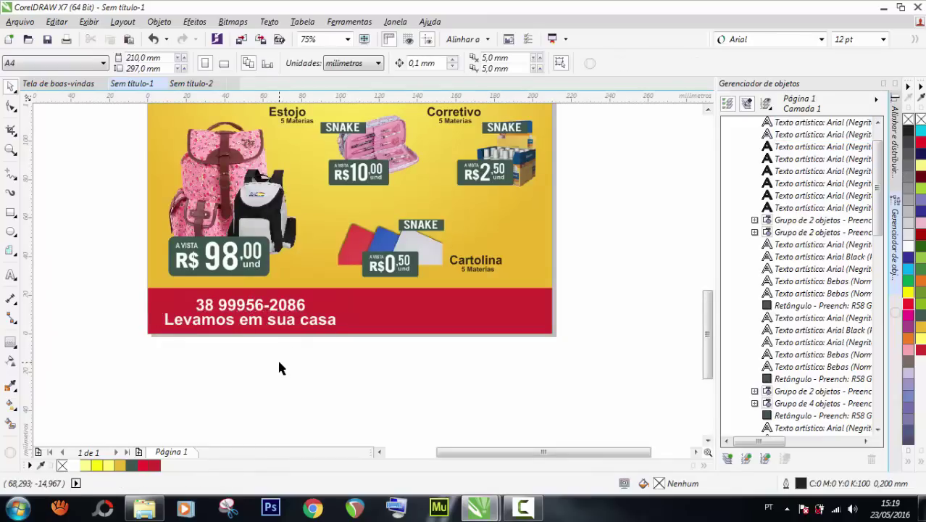
Set the tagline to 18 pt and re-centre it under the phone number.
{"action": "left_click", "coordinate": [259, 324]}
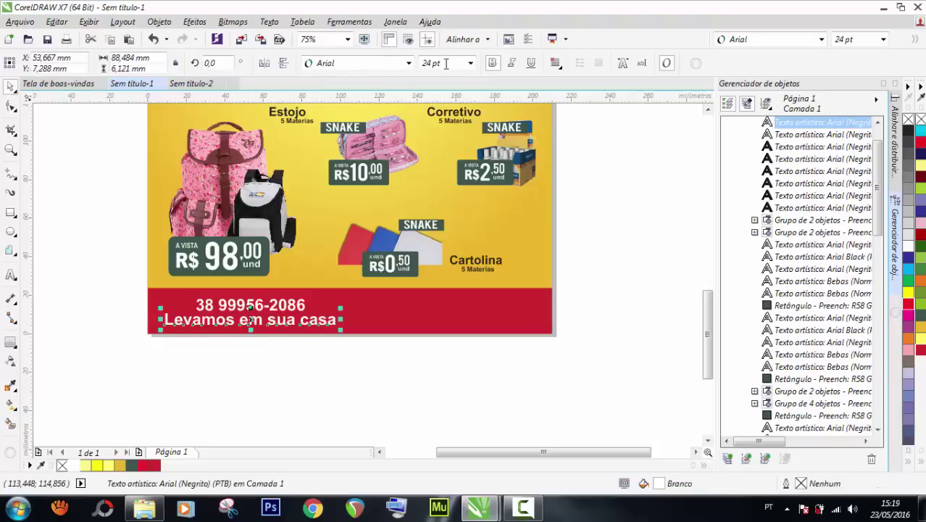
{"action": "left_click", "coordinate": [469, 63]}
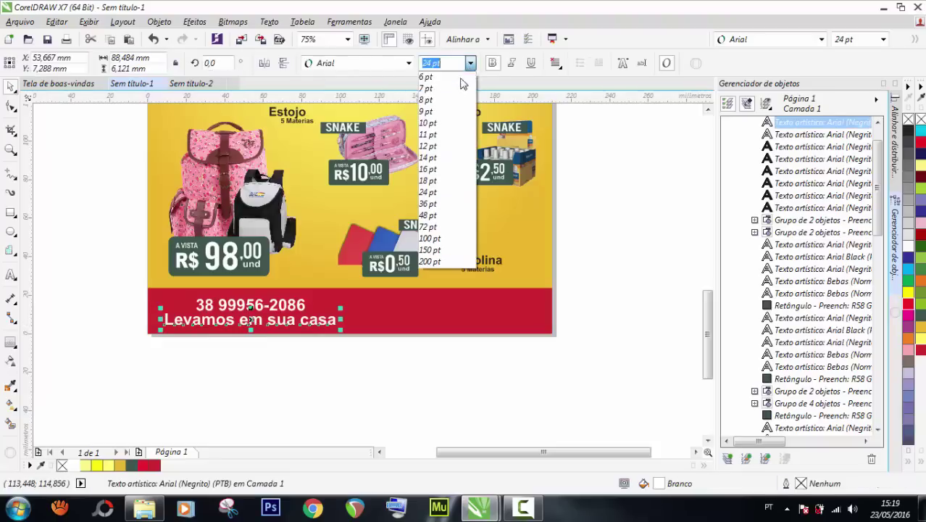
{"action": "left_click", "coordinate": [444, 178]}
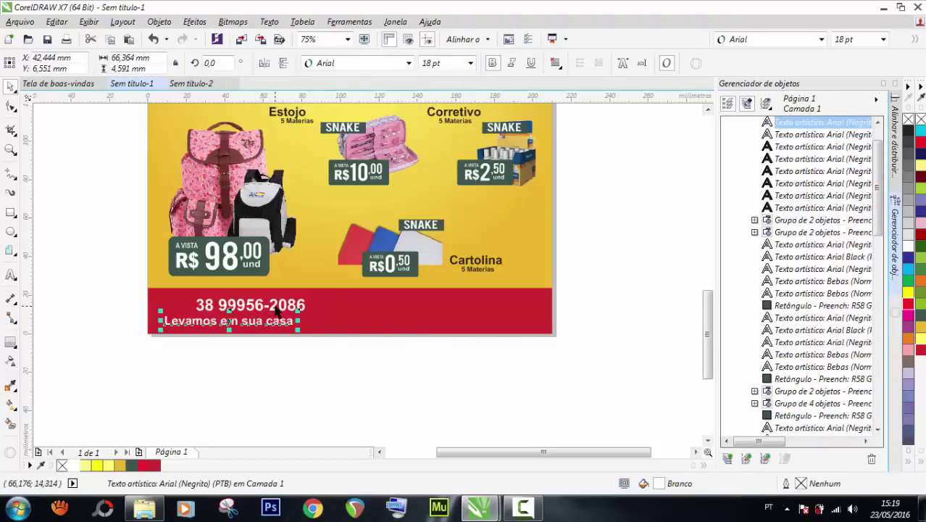
{"action": "left_click", "coordinate": [278, 310], "text": "shift"}
{"action": "key", "text": "e"}
{"action": "left_click", "coordinate": [271, 356]}
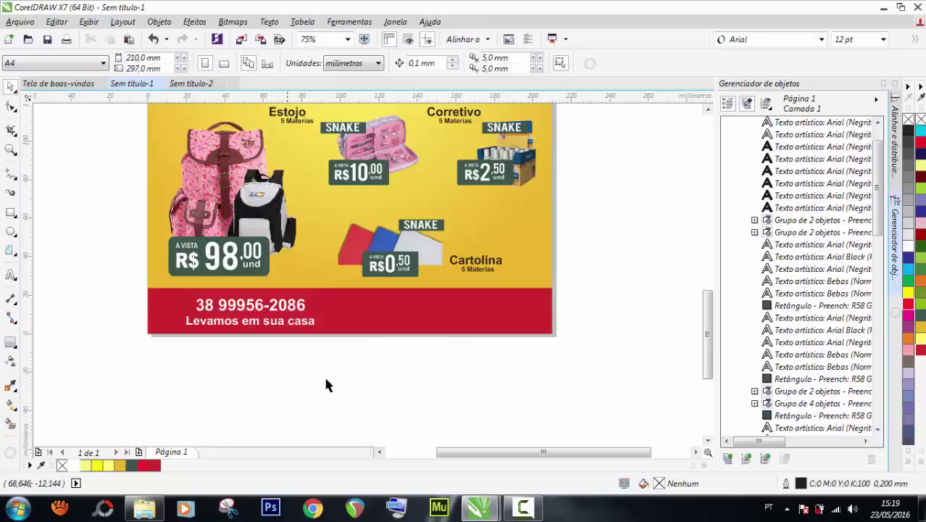
{"action": "left_click", "coordinate": [265, 329]}
Move the tagline up closer to the phone number.
{"action": "scroll", "coordinate": [256, 324], "scroll_direction": "up", "scroll_amount": 2}
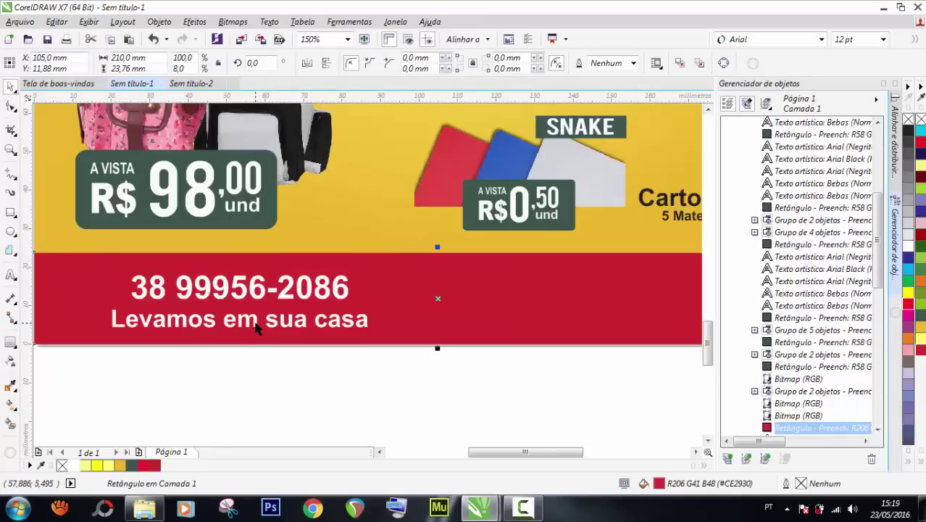
{"action": "left_click", "coordinate": [257, 320]}
{"action": "double_click", "coordinate": [257, 320]}
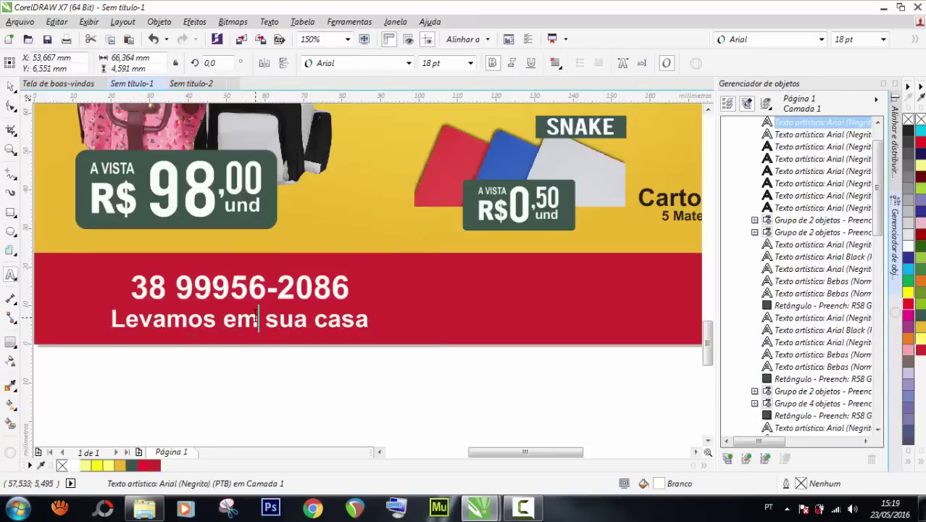
{"action": "left_click", "coordinate": [10, 88]}
{"action": "left_click_drag", "start_coordinate": [206, 321], "coordinate": [208, 314]}
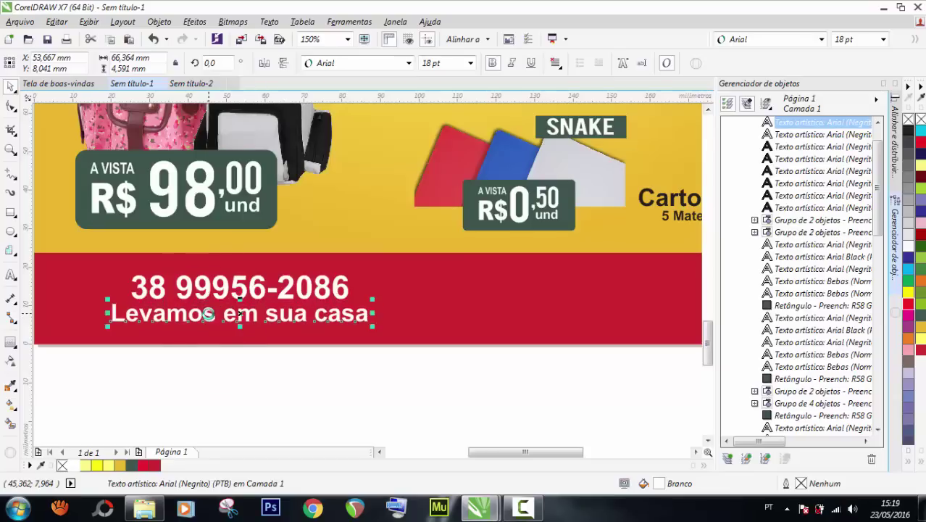
Shift both footer texts together slightly to the left.
{"action": "scroll", "coordinate": [208, 314], "scroll_direction": "down", "scroll_amount": 2}
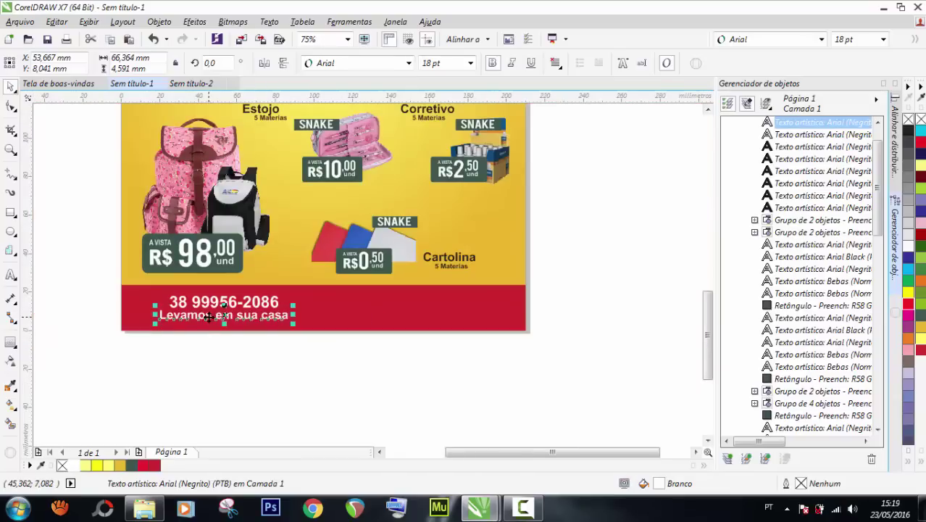
{"action": "left_click", "coordinate": [219, 367]}
{"action": "left_click_drag", "start_coordinate": [304, 384], "coordinate": [104, 286]}
{"action": "left_click_drag", "start_coordinate": [215, 301], "coordinate": [204, 302]}
{"action": "left_click", "coordinate": [361, 441]}
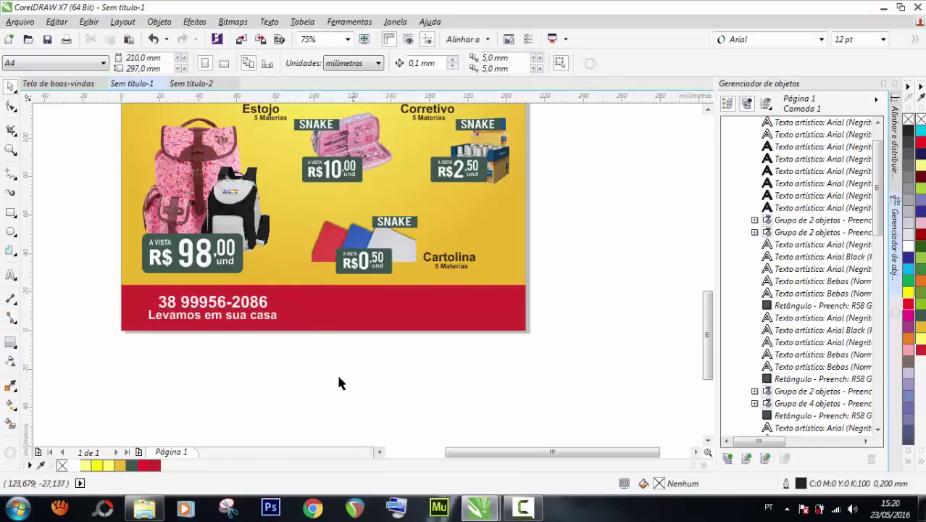
Draw a white vertical freehand line in the red footer with a 0,75 mm outline.
{"action": "left_click", "coordinate": [10, 174]}
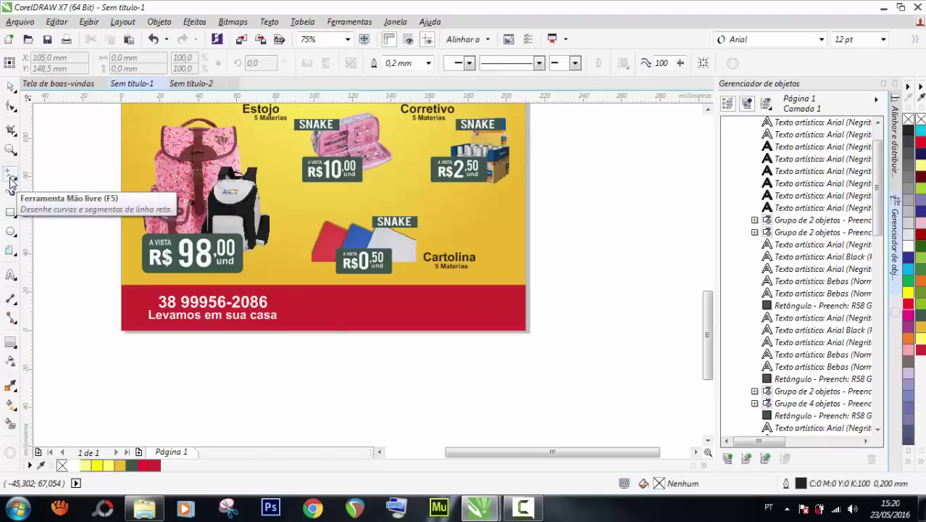
{"action": "left_click", "coordinate": [309, 296]}
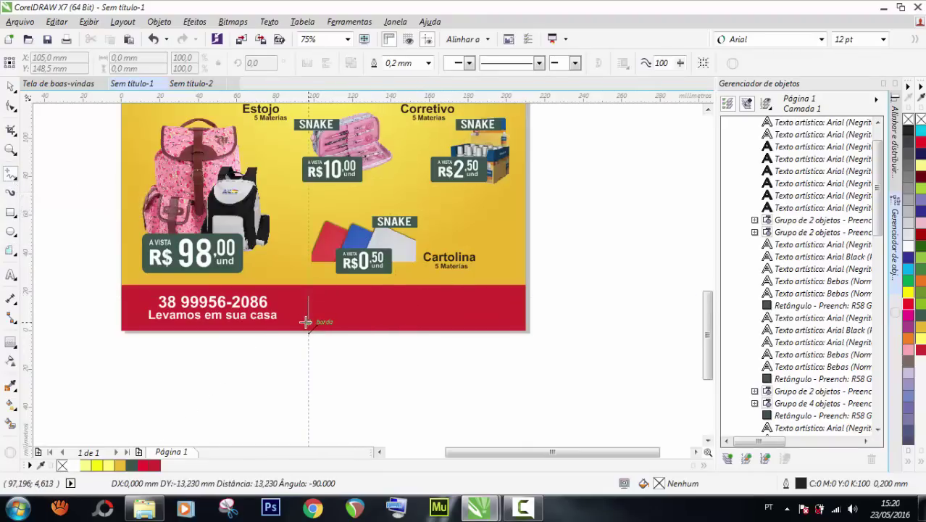
{"action": "left_click", "coordinate": [308, 324]}
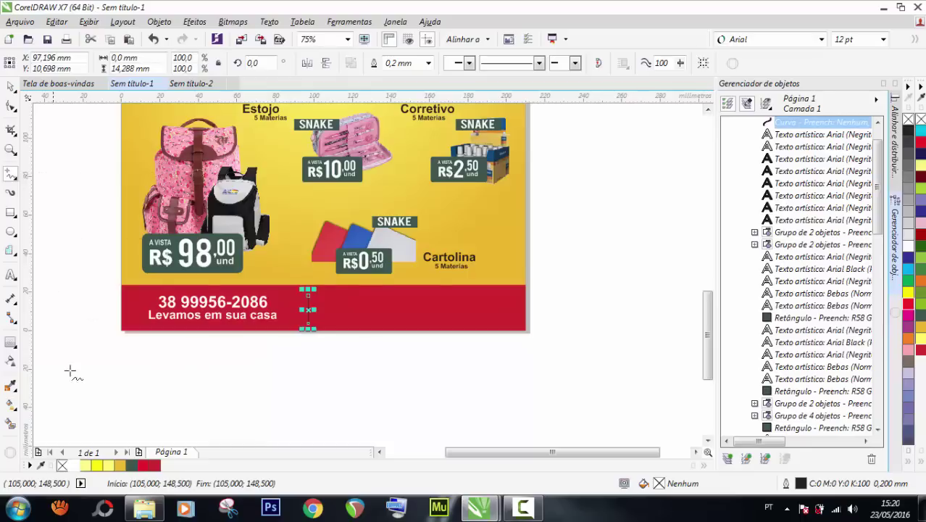
{"action": "right_click", "coordinate": [76, 467]}
{"action": "left_click", "coordinate": [429, 63]}
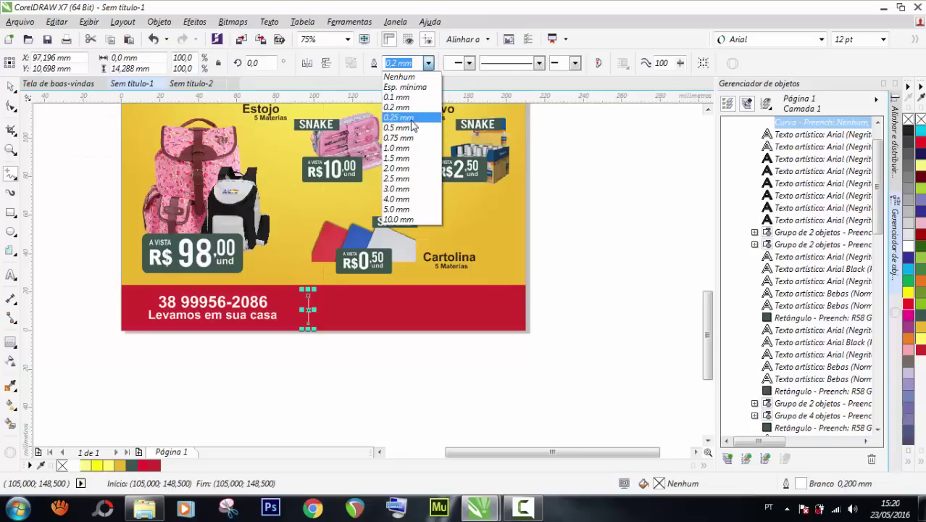
{"action": "left_click", "coordinate": [399, 118]}
{"action": "left_click", "coordinate": [428, 64]}
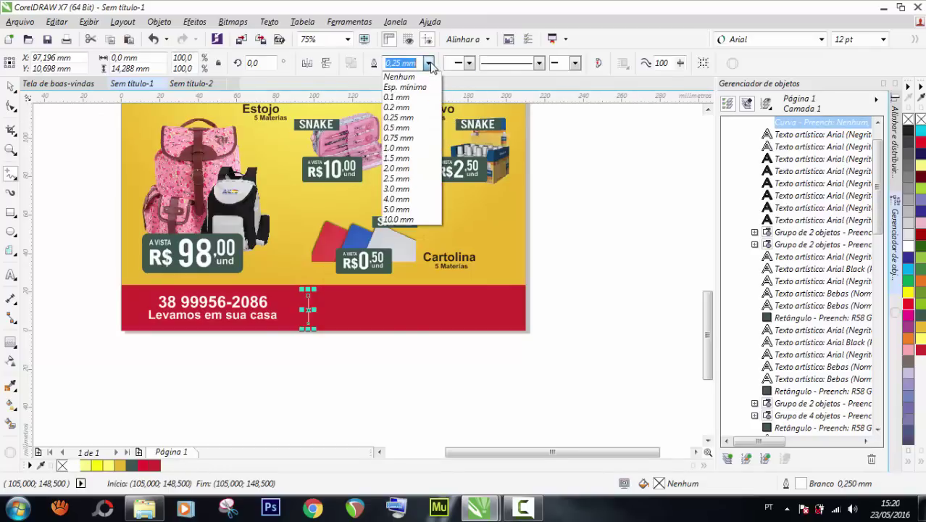
{"action": "left_click", "coordinate": [403, 134]}
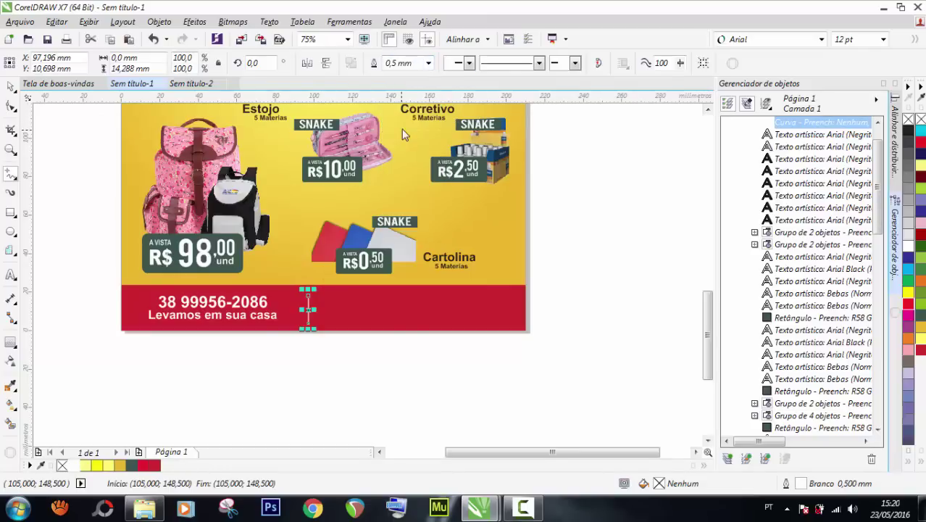
{"action": "left_click", "coordinate": [429, 63]}
{"action": "left_click", "coordinate": [406, 139]}
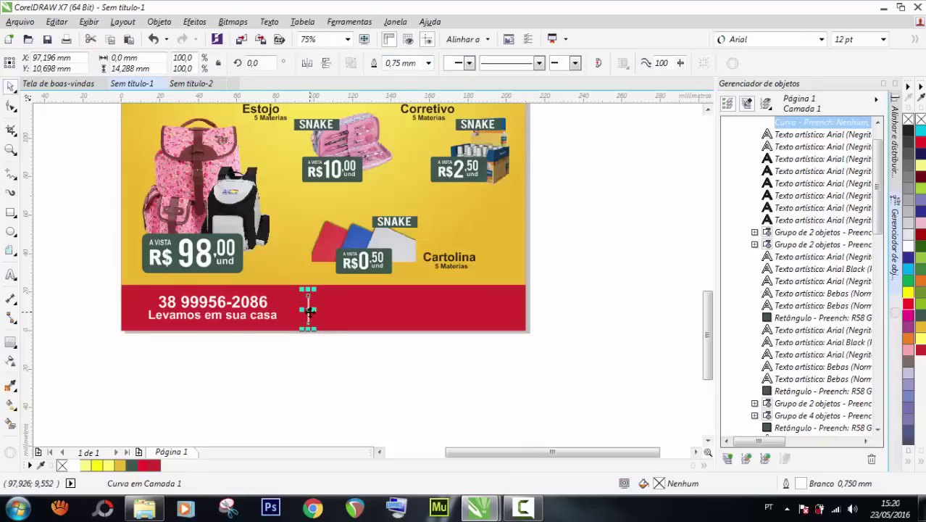
Move the divider line closer to the phone number and tagline.
{"action": "scroll", "coordinate": [308, 310], "scroll_direction": "up", "scroll_amount": 2}
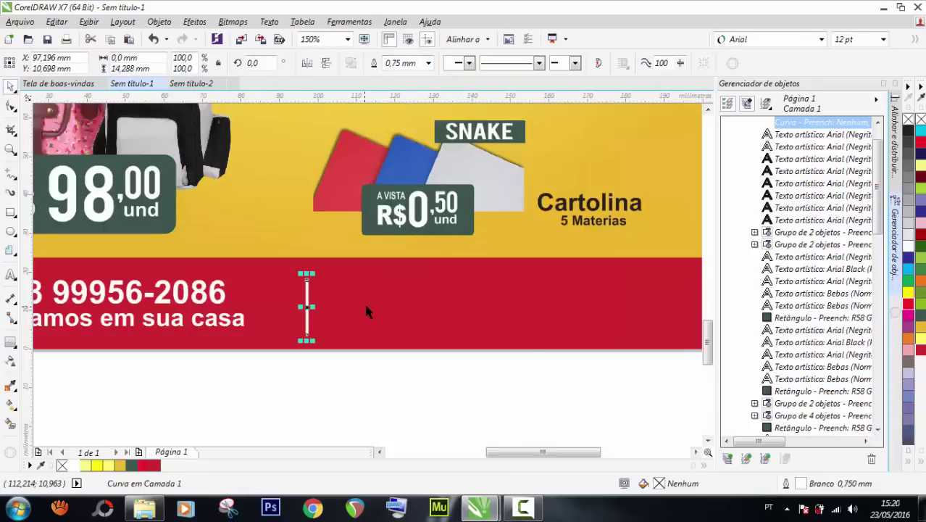
{"action": "left_click", "coordinate": [364, 301], "text": "shift"}
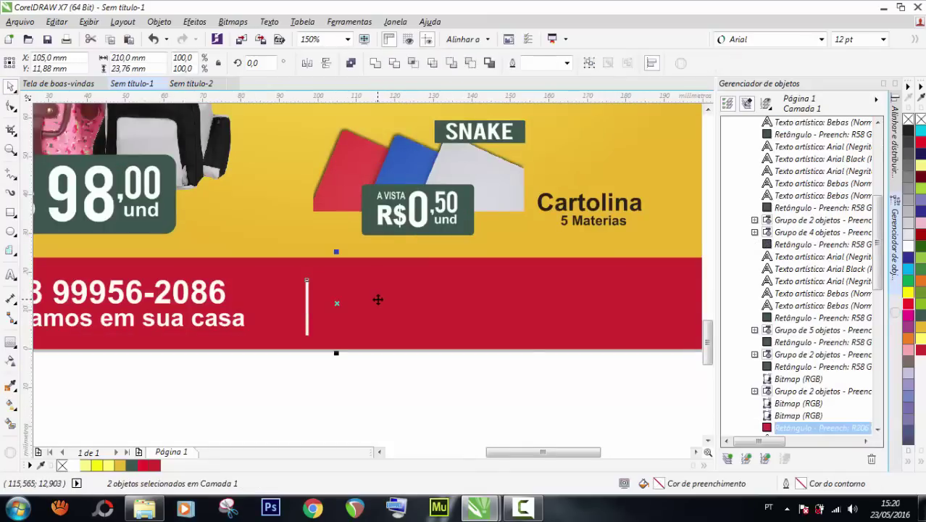
{"action": "scroll", "coordinate": [338, 347], "scroll_direction": "down", "scroll_amount": 2}
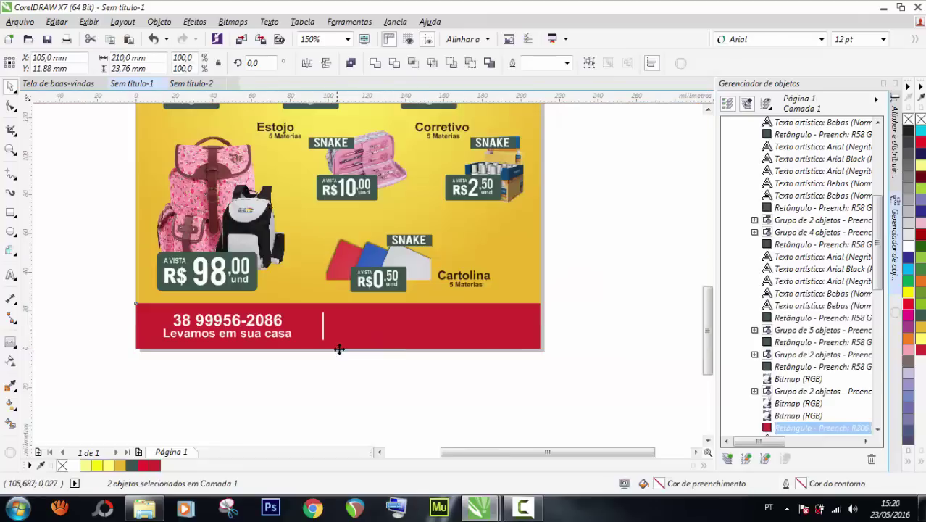
{"action": "left_click", "coordinate": [352, 363]}
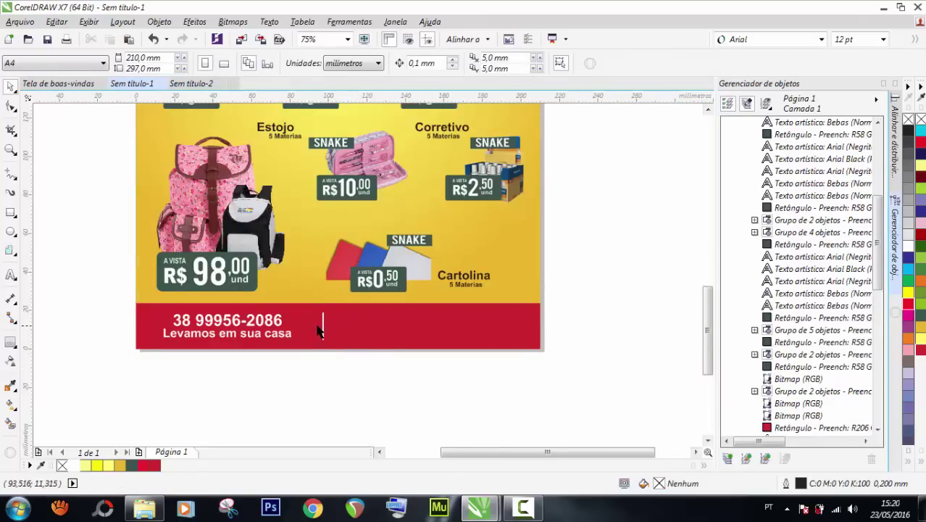
{"action": "left_click_drag", "start_coordinate": [324, 331], "coordinate": [310, 325]}
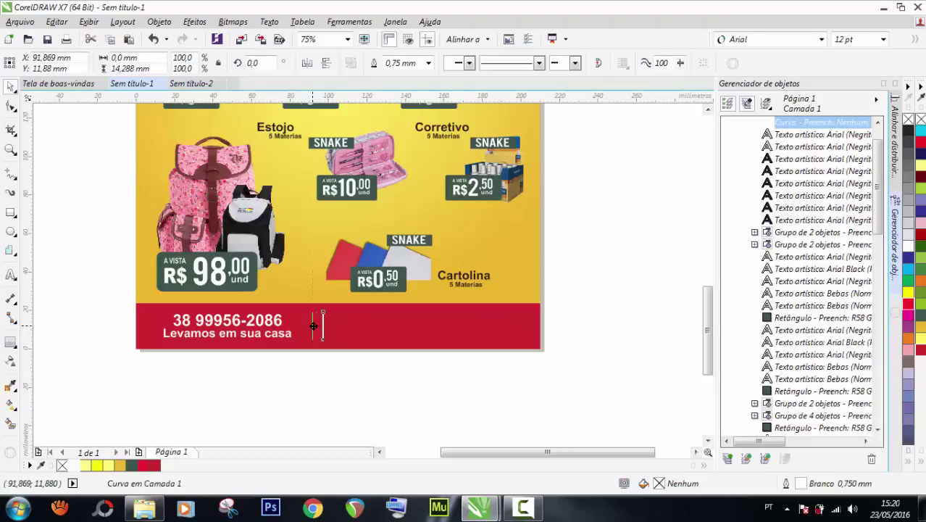
{"action": "left_click", "coordinate": [392, 377]}
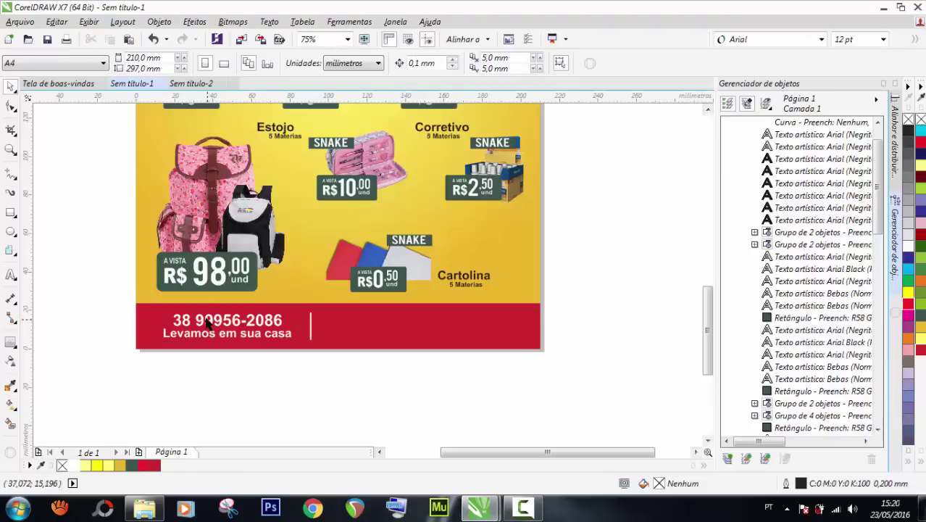
Copy the phone number right of the divider and retype it as 'Rua Corel Snake'.
{"action": "left_click_drag", "start_coordinate": [208, 323], "coordinate": [378, 317]}
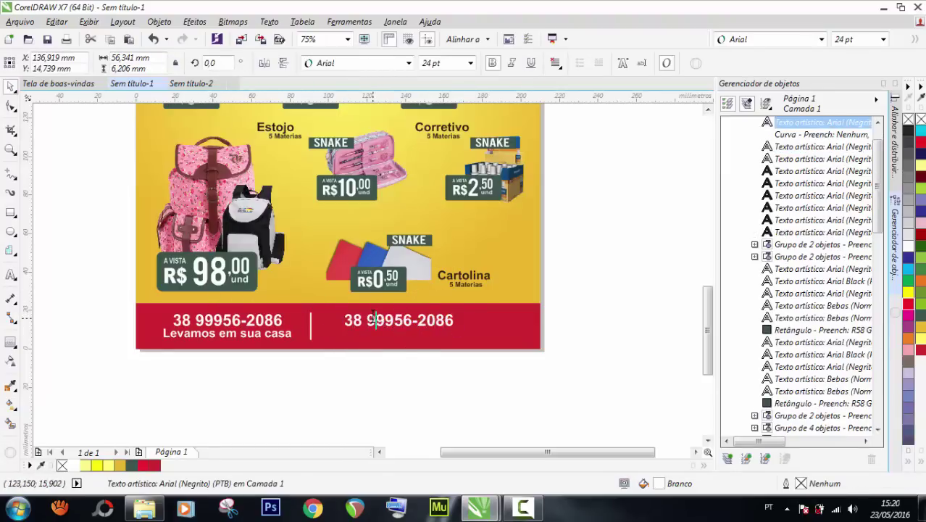
{"action": "triple_click", "coordinate": [374, 314]}
{"action": "type", "text": "R"}
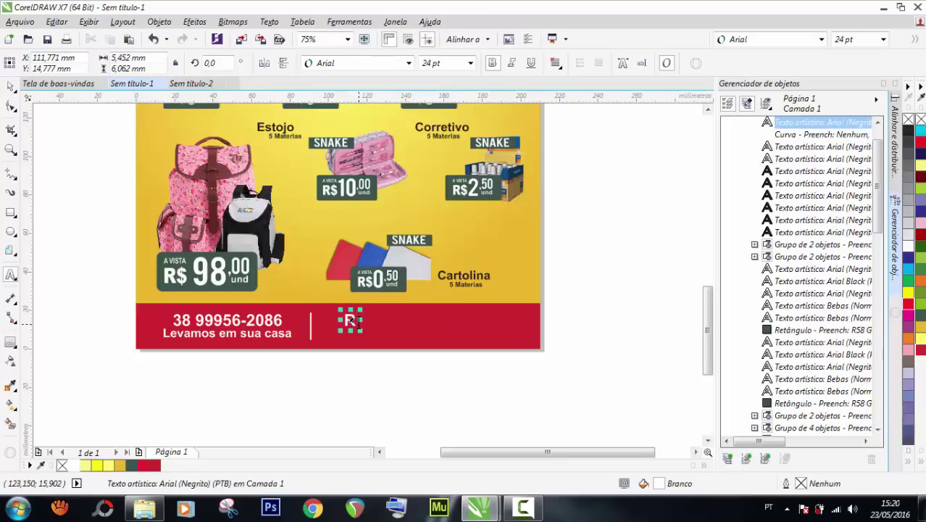
{"action": "type", "text": "ua Corel"}
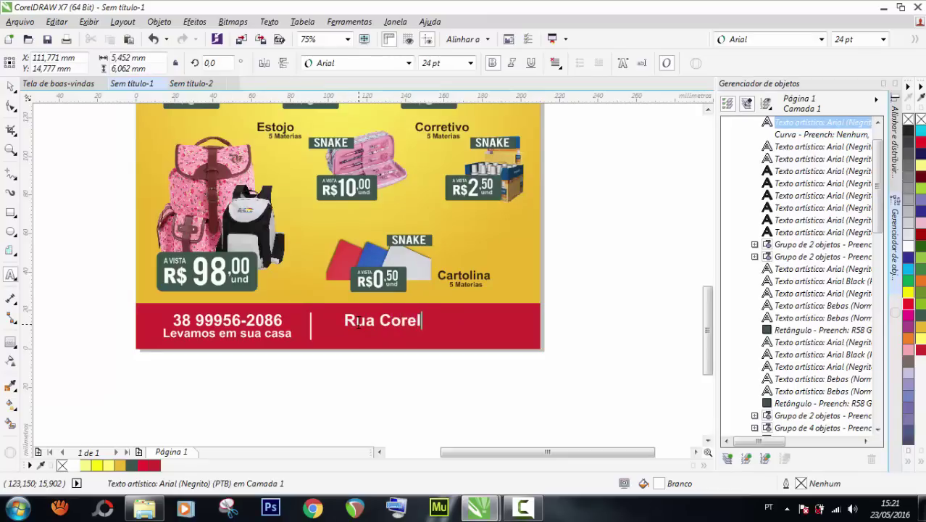
{"action": "type", "text": " Snake 2700"}
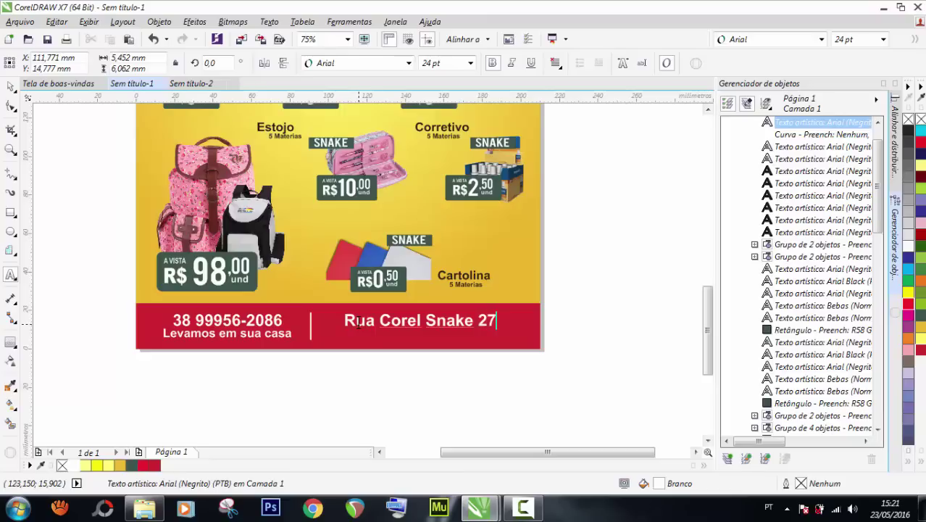
Correct the footer address text so it reads 'Rua Corel Snake 2700 Centro'.
{"action": "type", "text": "00"}
{"action": "key", "text": "Escape"}
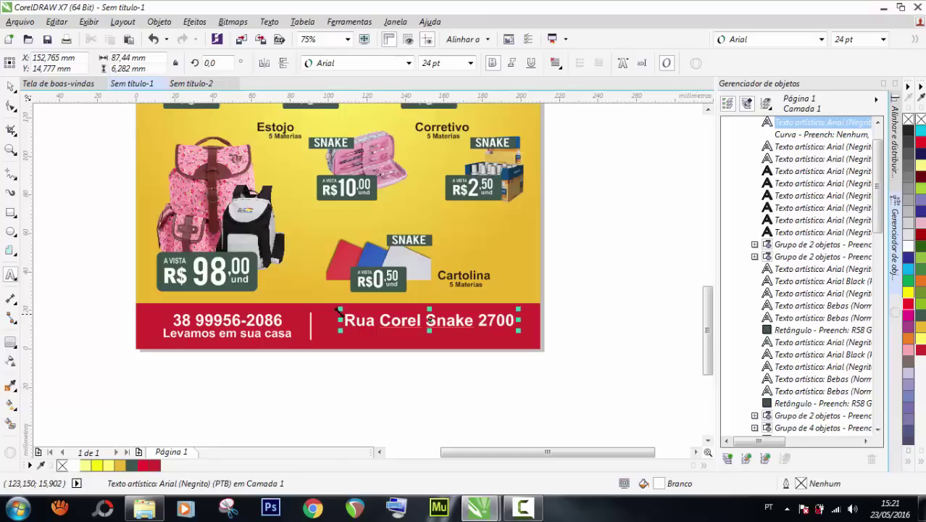
{"action": "key", "text": "Escape"}
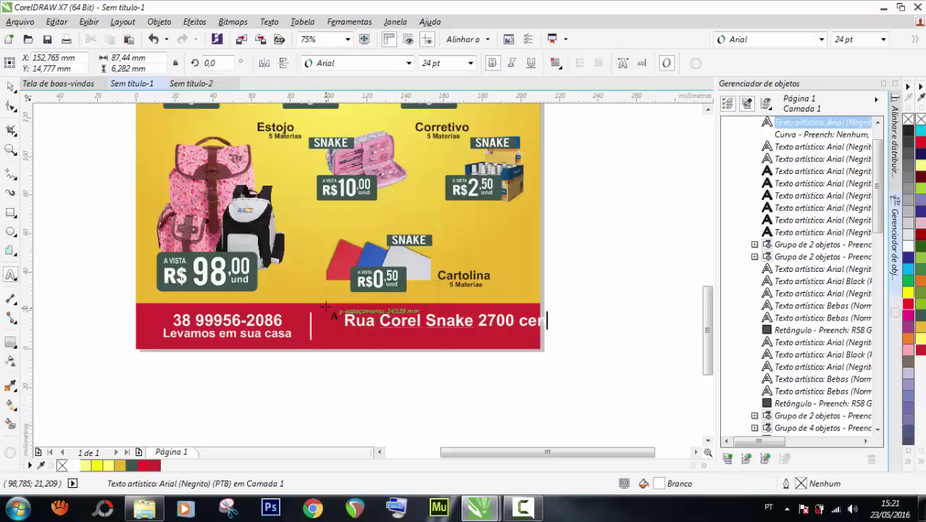
{"action": "key", "text": "Escape"}
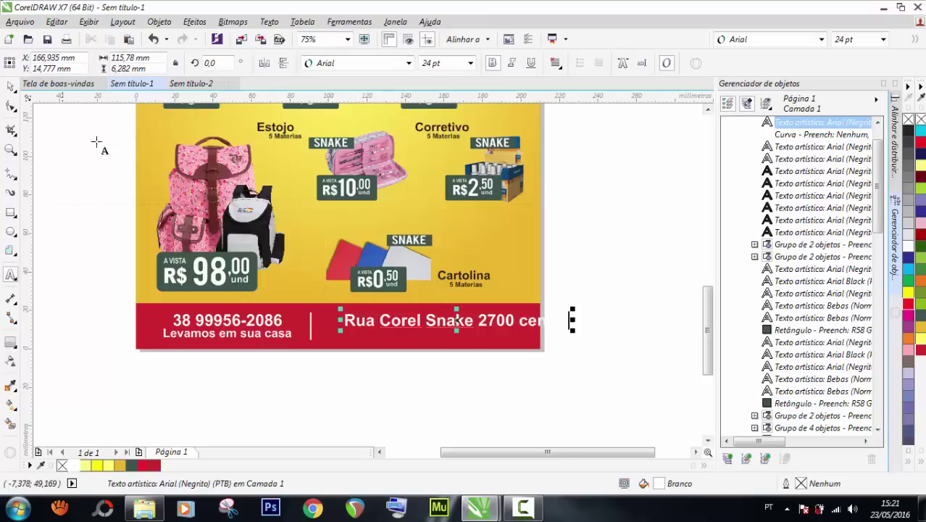
{"action": "left_click", "coordinate": [527, 321]}
{"action": "key", "text": "BackSpace"}
{"action": "type", "text": "C"}
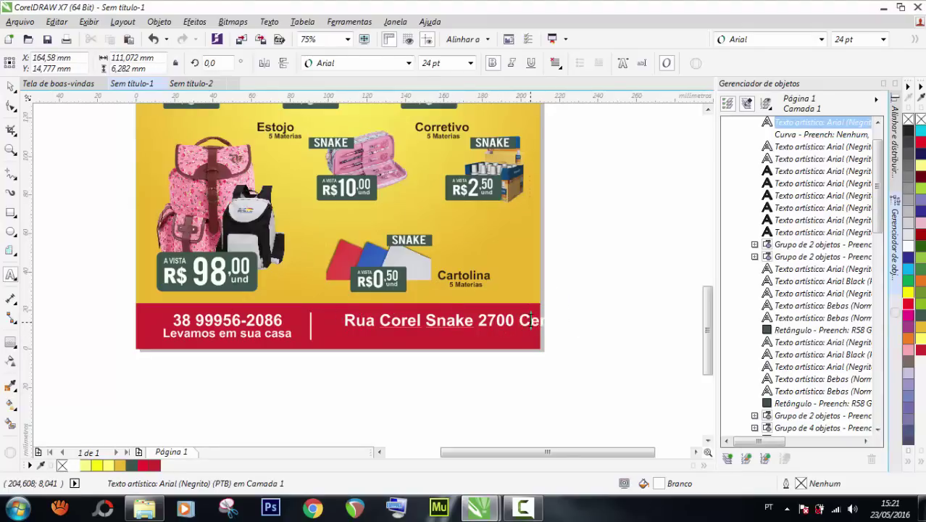
{"action": "key", "text": "Escape"}
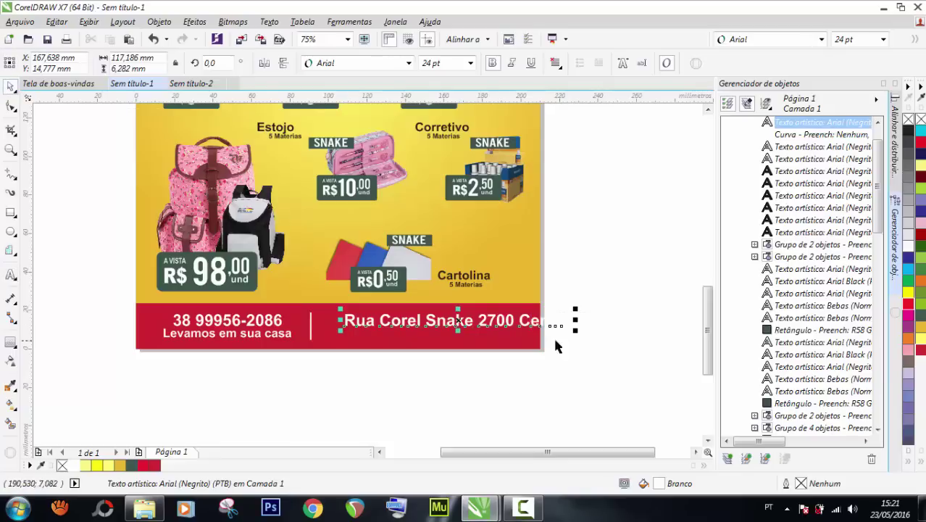
Scale the address text to 75% (18 pt) and nudge it slightly left.
{"action": "left_click_drag", "start_coordinate": [575, 329], "coordinate": [519, 328]}
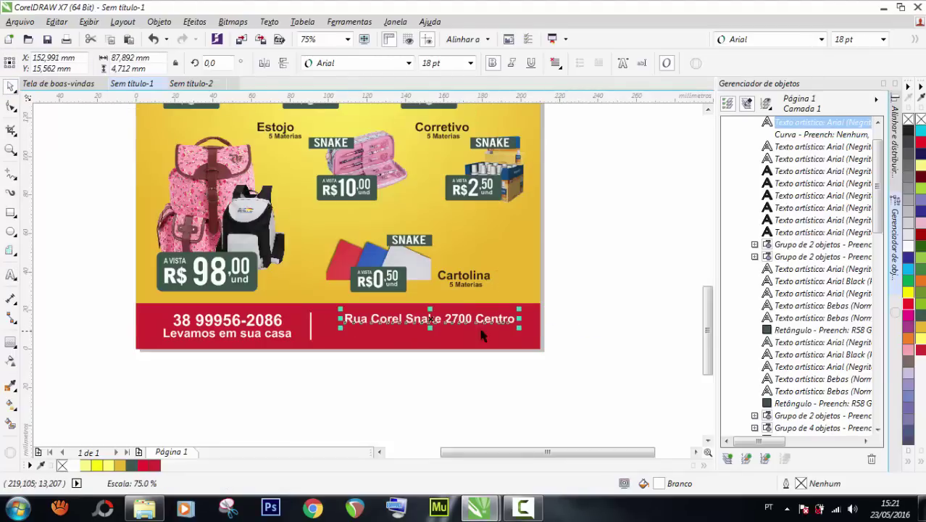
{"action": "scroll", "coordinate": [389, 331], "scroll_direction": "up", "scroll_amount": 2}
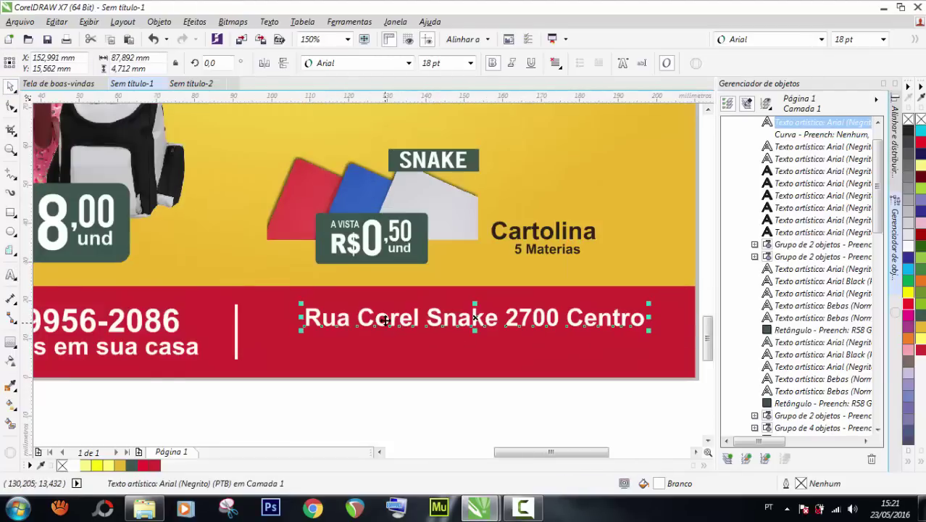
{"action": "left_click_drag", "start_coordinate": [385, 319], "coordinate": [379, 319]}
{"action": "scroll", "coordinate": [377, 319], "scroll_direction": "down", "scroll_amount": 2}
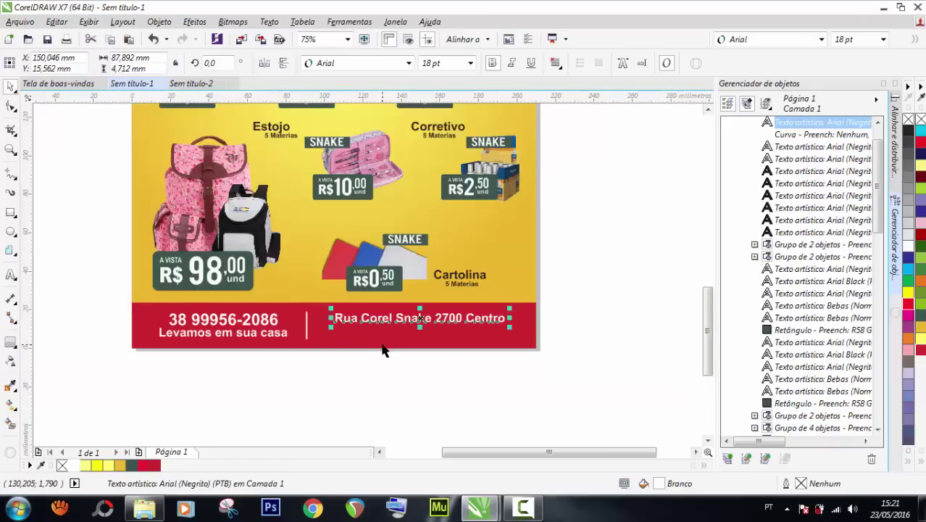
{"action": "left_click_drag", "start_coordinate": [383, 319], "coordinate": [378, 331]}
{"action": "right_click", "coordinate": [379, 334]}
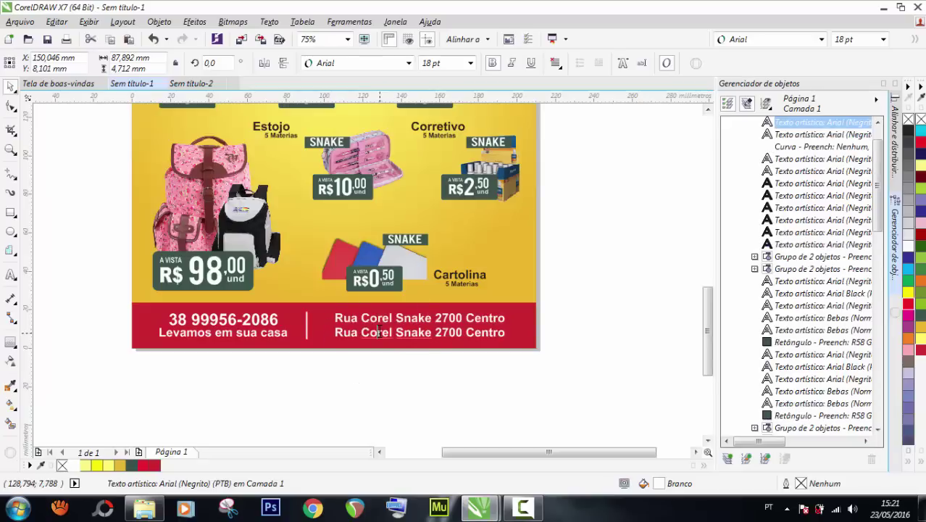
{"action": "left_click", "coordinate": [379, 332]}
{"action": "key", "text": "ctrl+a"}
{"action": "type", "text": "WWW"}
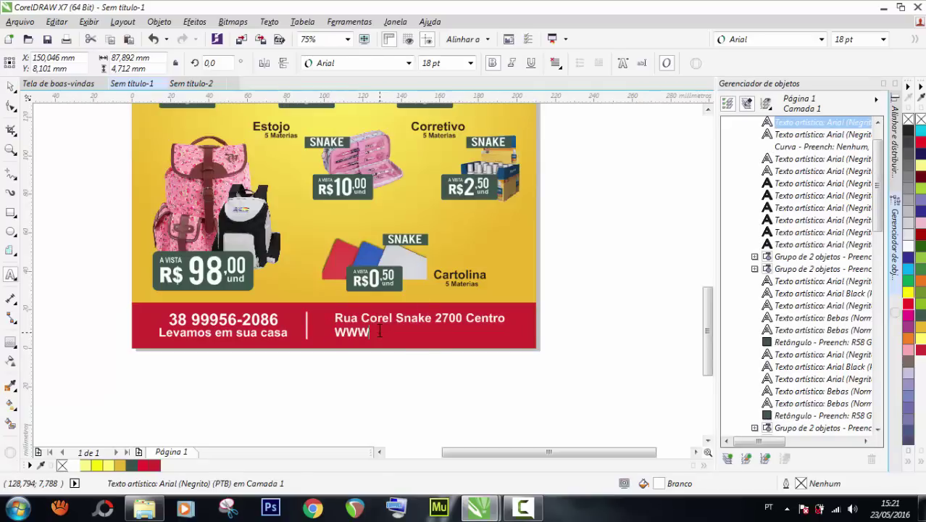
{"action": "key", "text": "BackSpace"}
{"action": "key", "text": "BackSpace"}
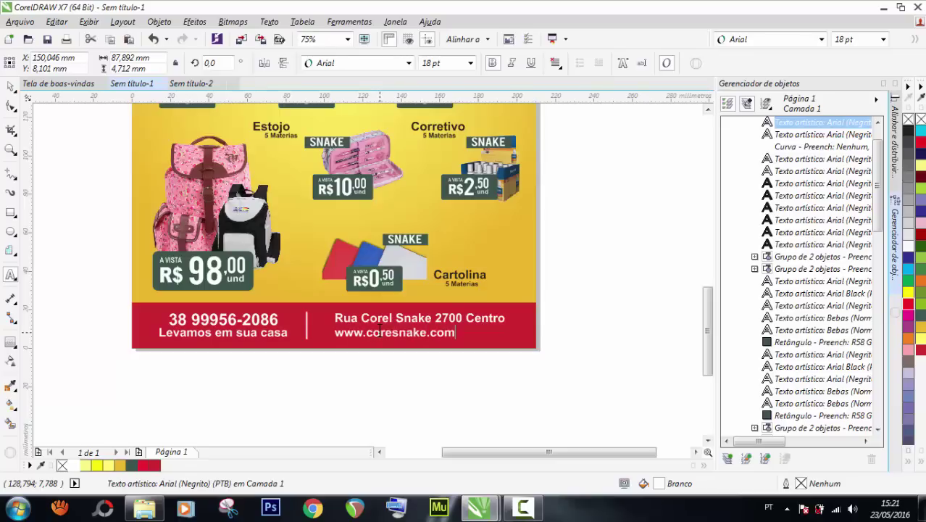
{"action": "key", "text": "ctrl+space"}
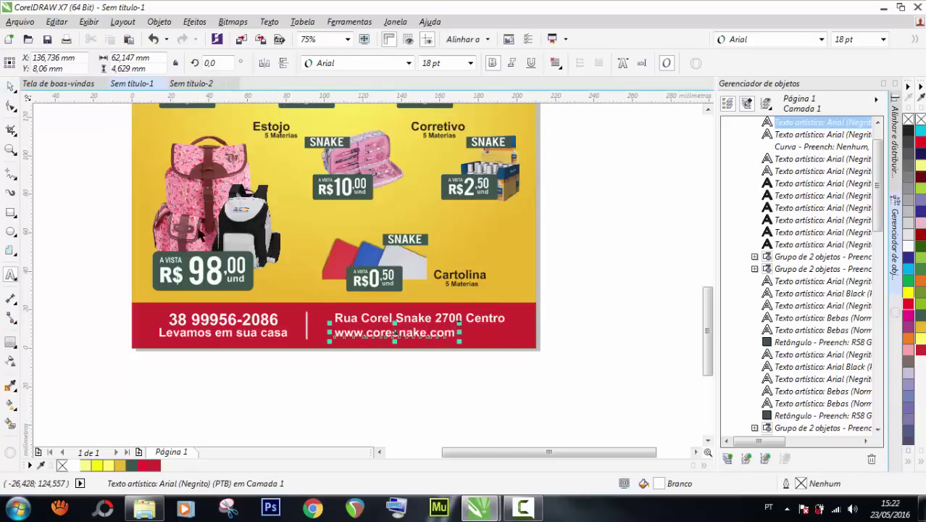
Copy the website text to the right and turn the copy into a '/' separator.
{"action": "scroll", "coordinate": [415, 333], "scroll_direction": "up", "scroll_amount": 2}
{"action": "left_click_drag", "start_coordinate": [400, 333], "coordinate": [571, 330]}
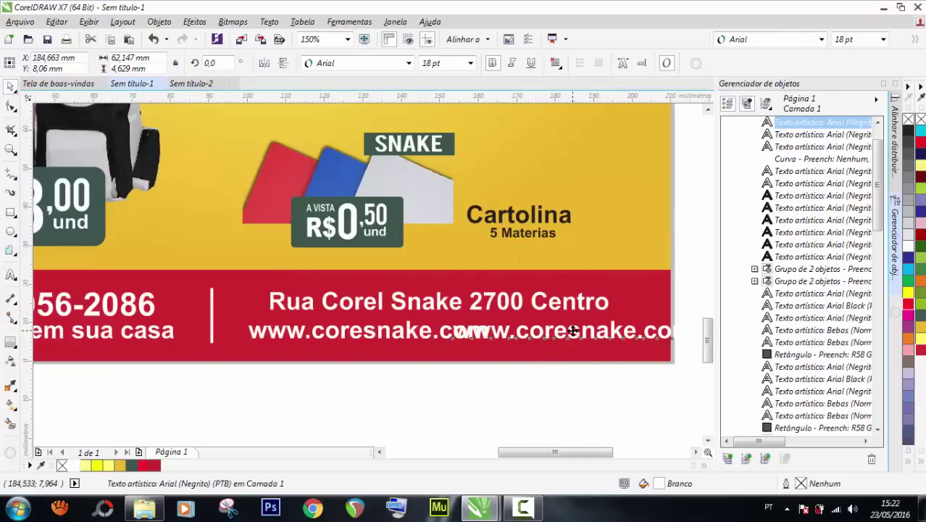
{"action": "double_click", "coordinate": [570, 330]}
{"action": "key", "text": "ctrl+a"}
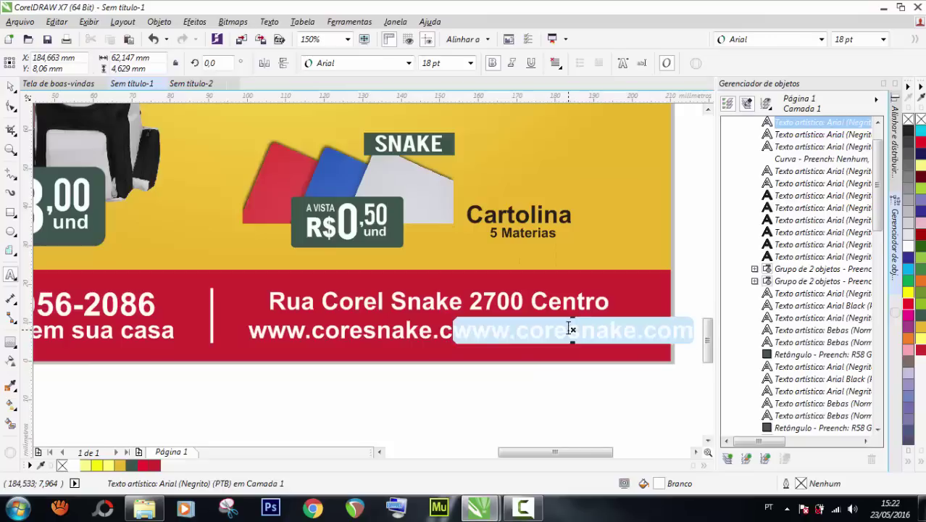
{"action": "key", "text": "Delete"}
{"action": "left_click", "coordinate": [10, 86]}
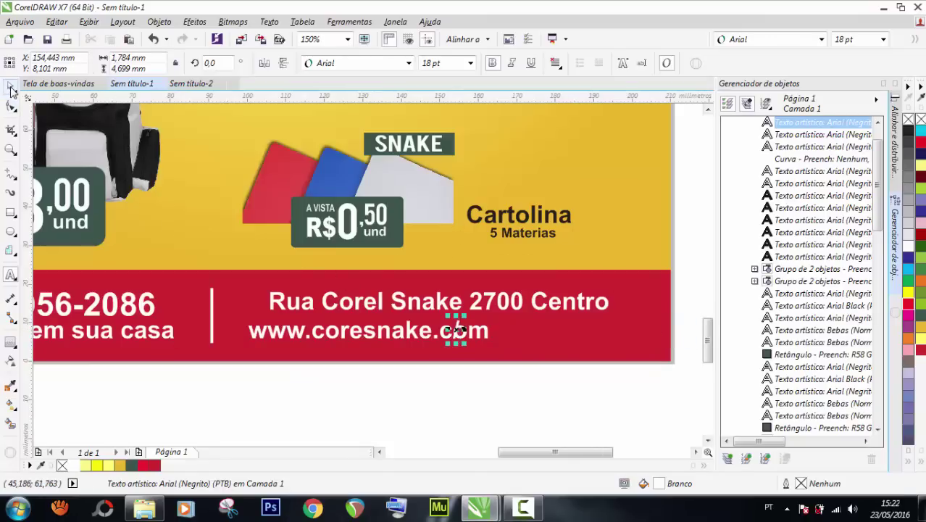
{"action": "left_click_drag", "start_coordinate": [455, 329], "coordinate": [498, 330]}
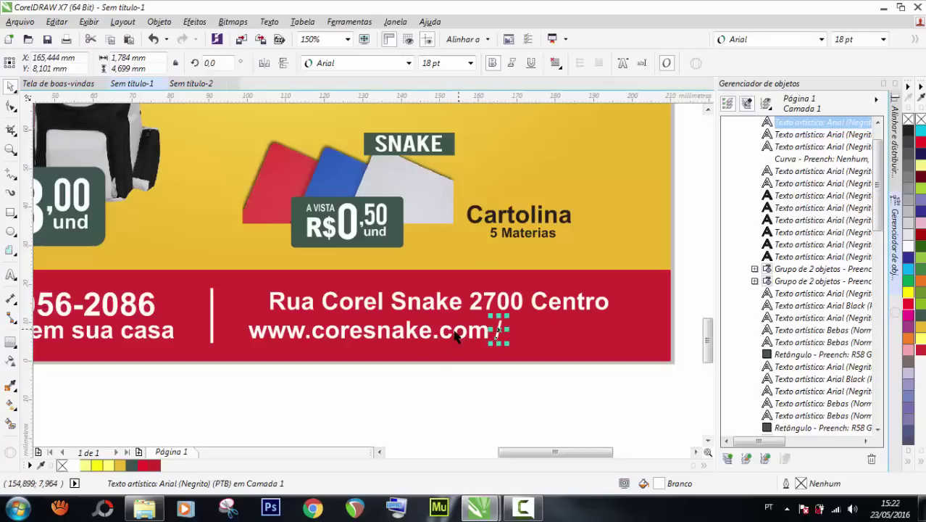
{"action": "scroll", "coordinate": [347, 336], "scroll_direction": "down", "scroll_amount": 2}
Copy the website line to the right and retype the copy as the contact's e-mail address.
{"action": "left_click", "coordinate": [441, 356]}
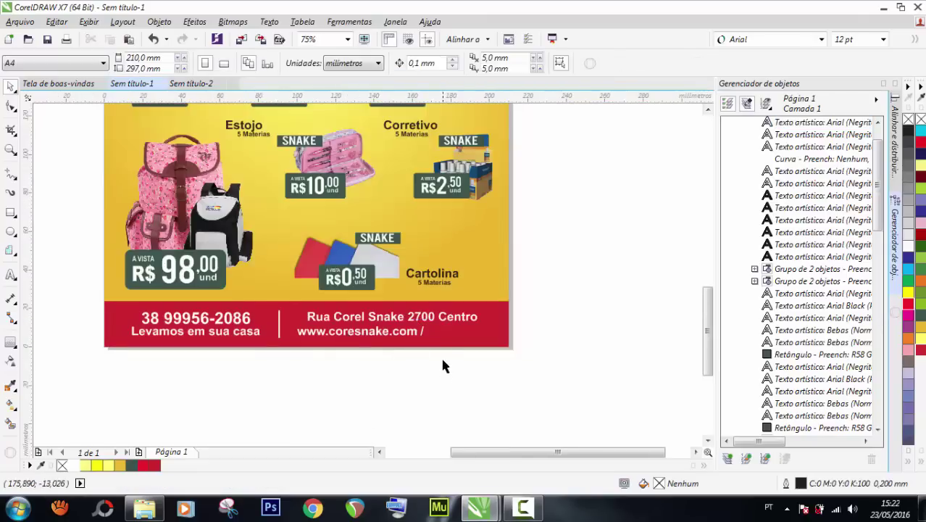
{"action": "scroll", "coordinate": [441, 353], "scroll_direction": "up", "scroll_amount": 2}
{"action": "left_click", "coordinate": [369, 319]}
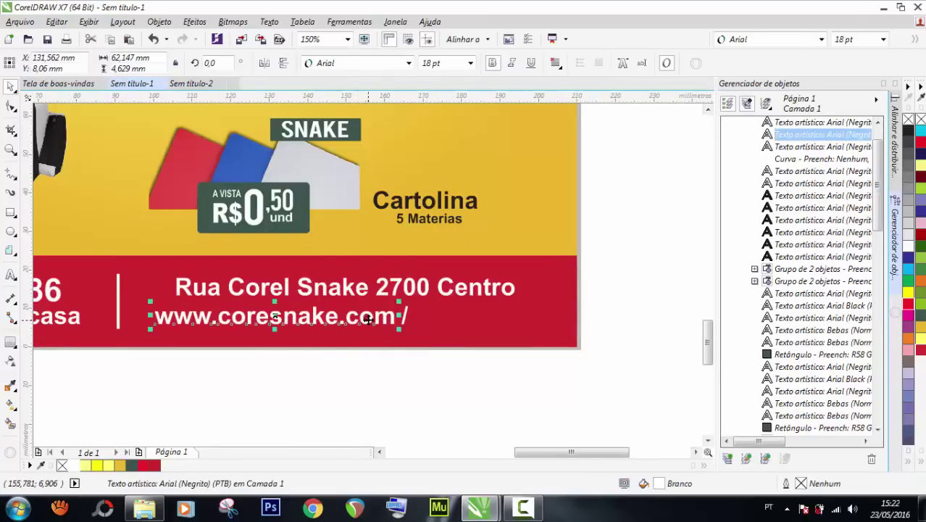
{"action": "left_click_drag", "start_coordinate": [371, 319], "coordinate": [644, 324]}
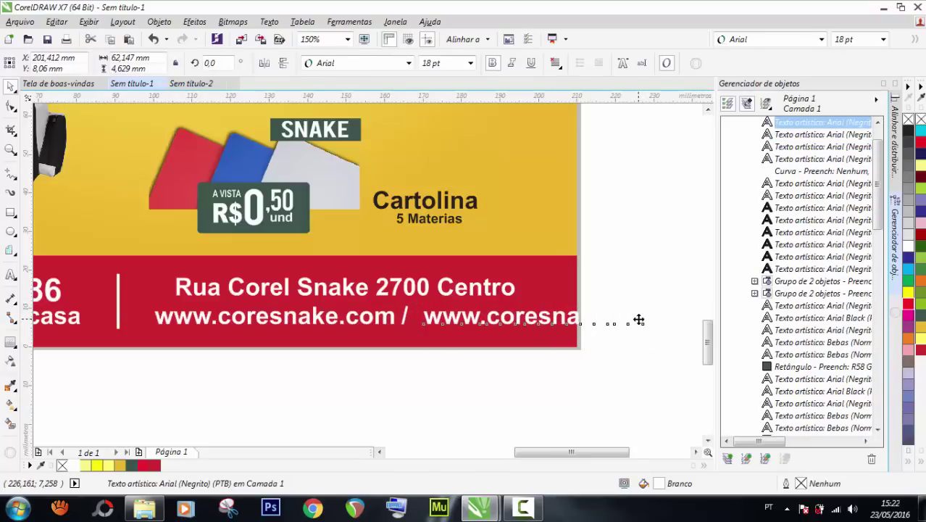
{"action": "double_click", "coordinate": [642, 319]}
{"action": "key", "text": "ctrl+a"}
{"action": "type", "text": "R"}
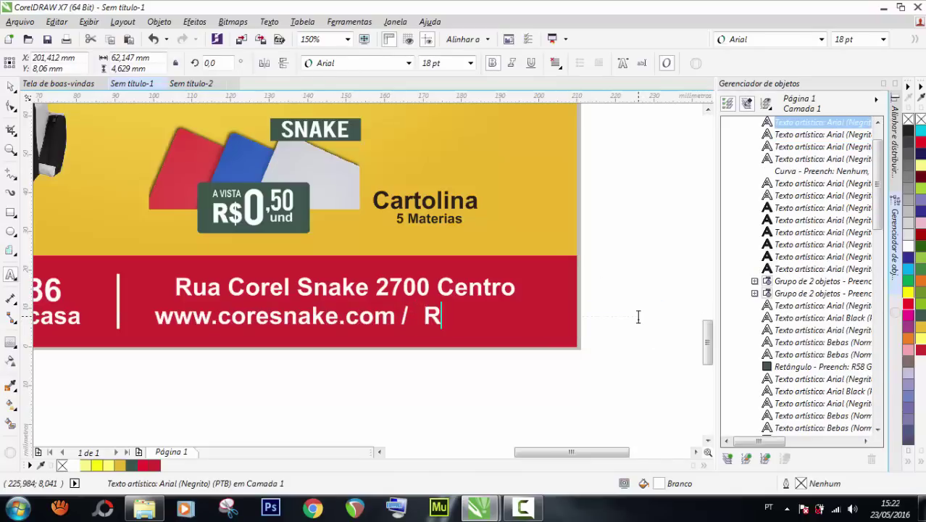
{"action": "key", "text": "BackSpace"}
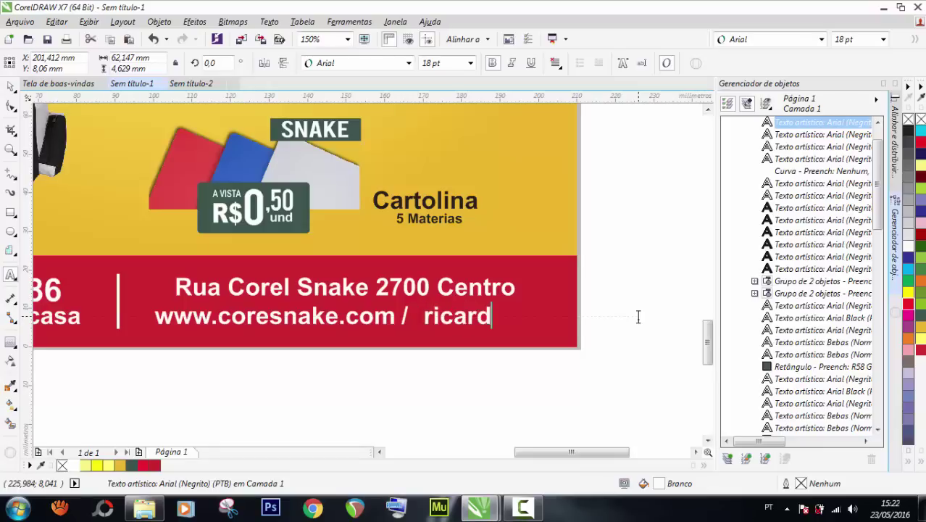
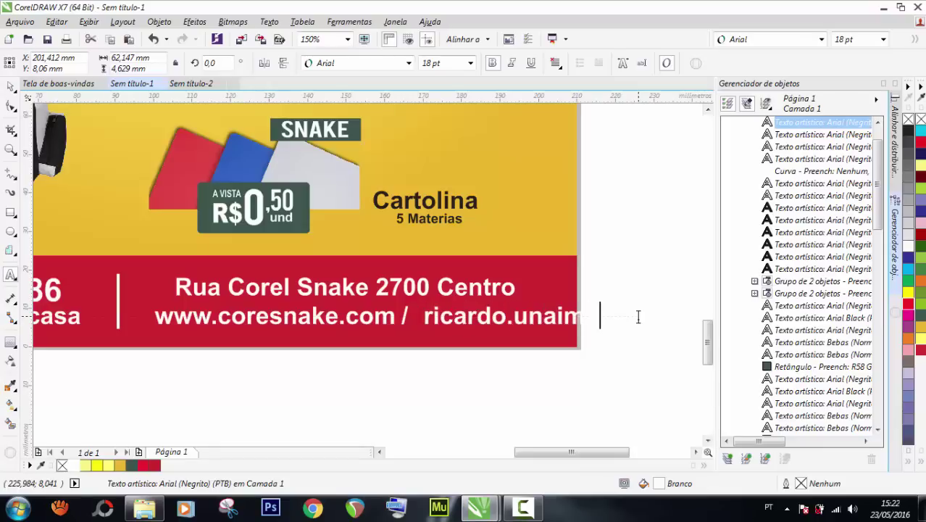
{"action": "key", "text": "ctrl+space"}
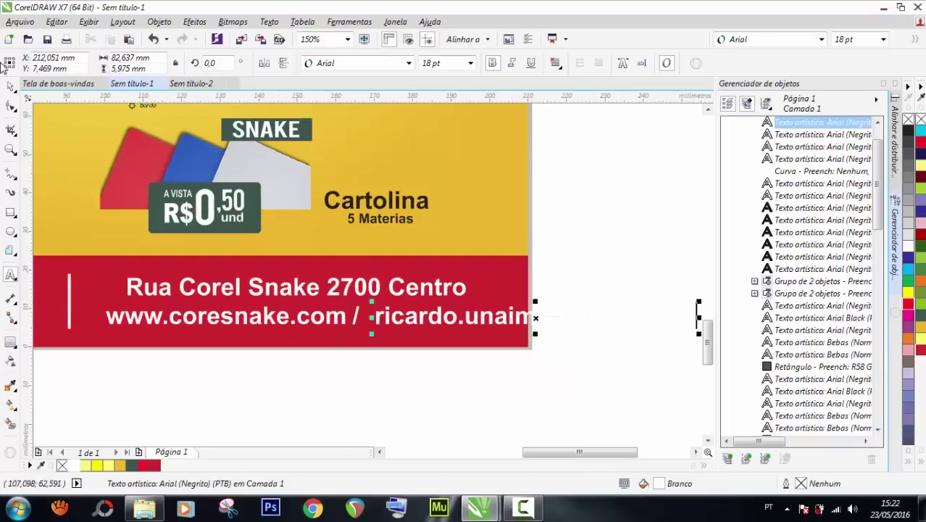
{"action": "scroll", "coordinate": [437, 313], "scroll_direction": "down", "scroll_amount": 1}
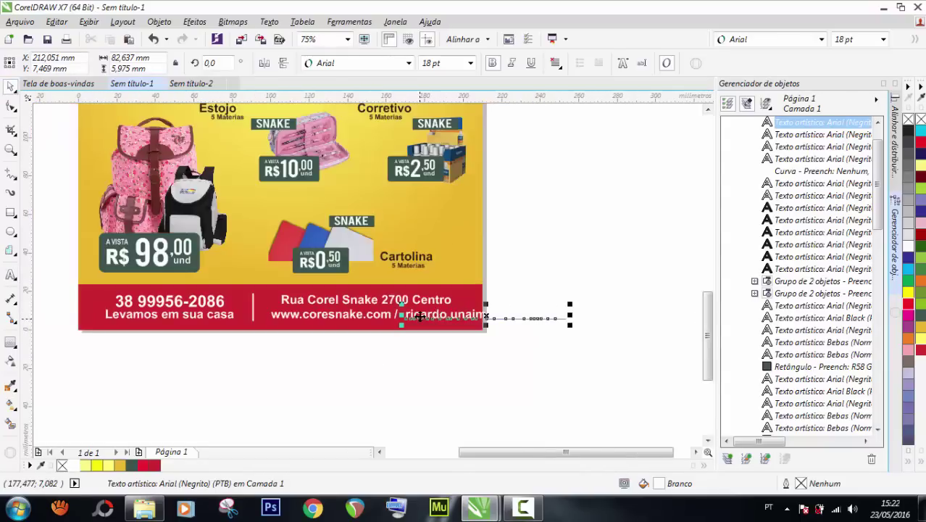
Scale the website, '/' and e-mail texts down to about half size and group them.
{"action": "scroll", "coordinate": [417, 315], "scroll_direction": "up", "scroll_amount": 1}
{"action": "scroll", "coordinate": [413, 316], "scroll_direction": "down", "scroll_amount": 1}
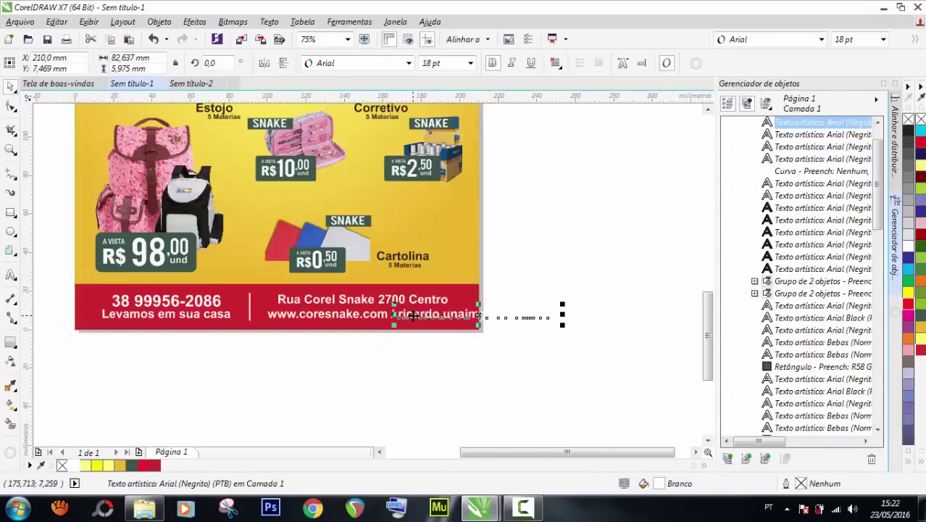
{"action": "left_click_drag", "start_coordinate": [623, 343], "coordinate": [252, 305]}
{"action": "scroll", "coordinate": [554, 331], "scroll_direction": "up", "scroll_amount": 1}
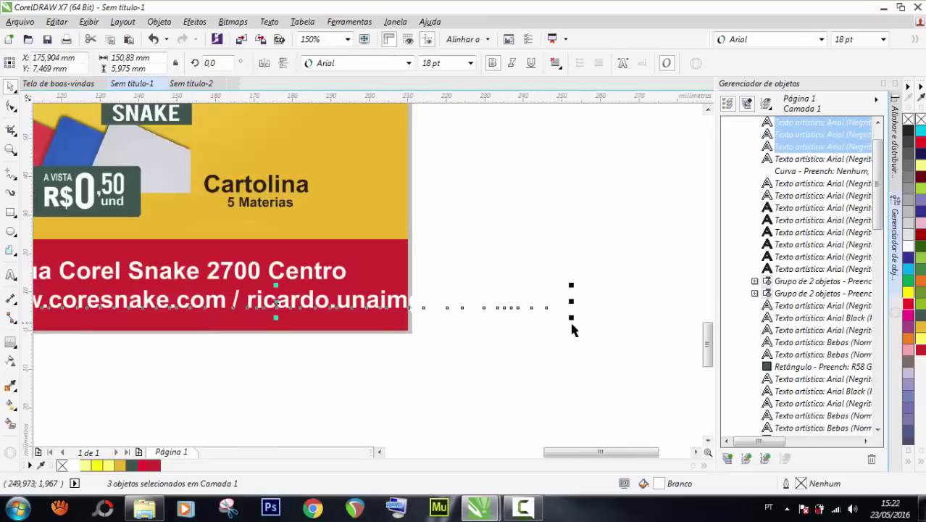
{"action": "left_click_drag", "start_coordinate": [572, 317], "coordinate": [420, 311]}
{"action": "scroll", "coordinate": [420, 310], "scroll_direction": "down", "scroll_amount": 1}
{"action": "scroll", "coordinate": [330, 297], "scroll_direction": "up", "scroll_amount": 1}
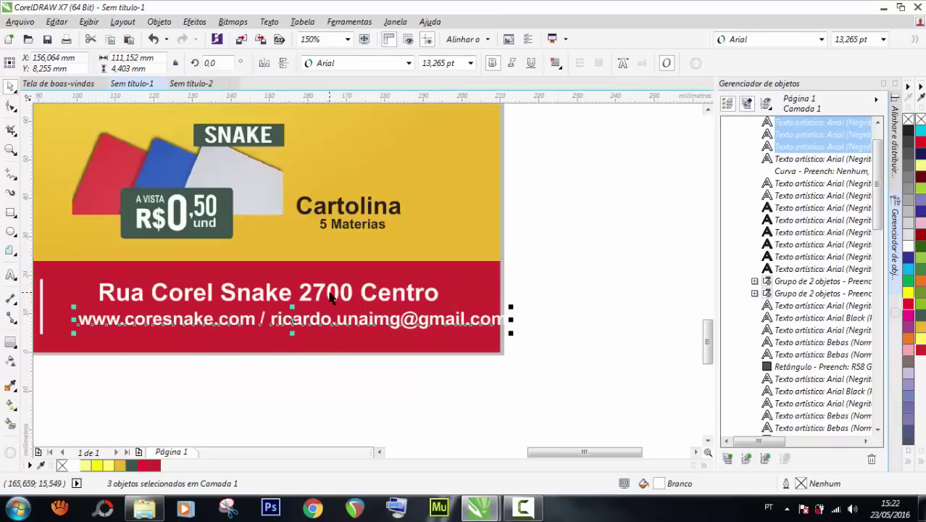
{"action": "left_click_drag", "start_coordinate": [509, 308], "coordinate": [490, 308]}
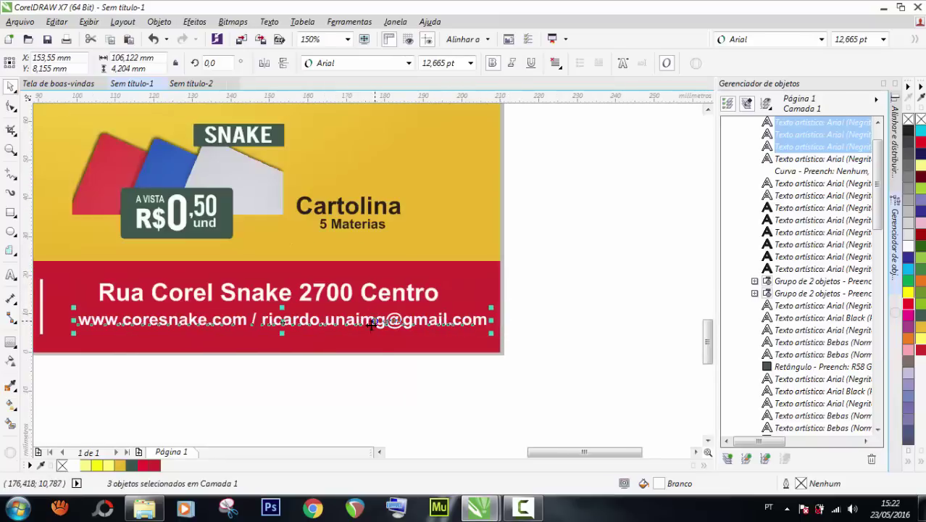
{"action": "key", "text": "ctrl+g"}
Move the grouped web line just below the address and select both lines.
{"action": "left_click", "coordinate": [269, 293], "text": "shift"}
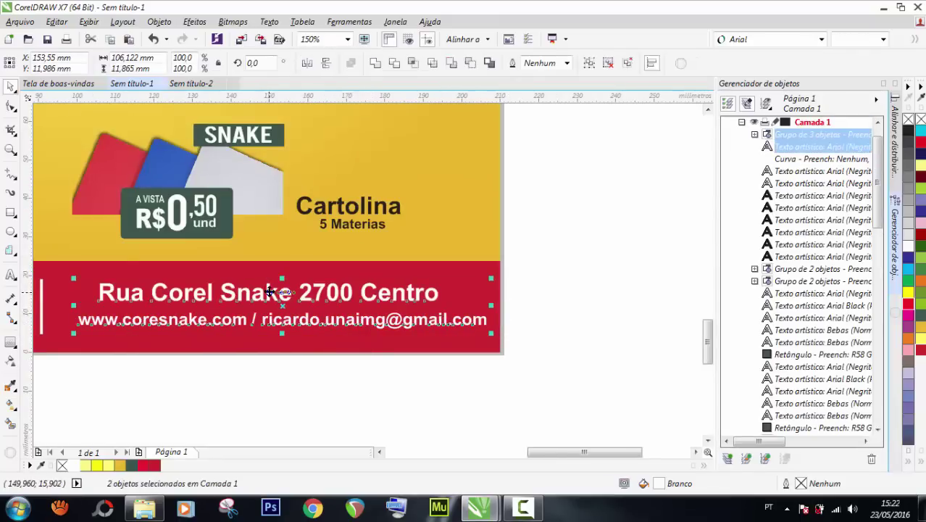
{"action": "left_click", "coordinate": [521, 279]}
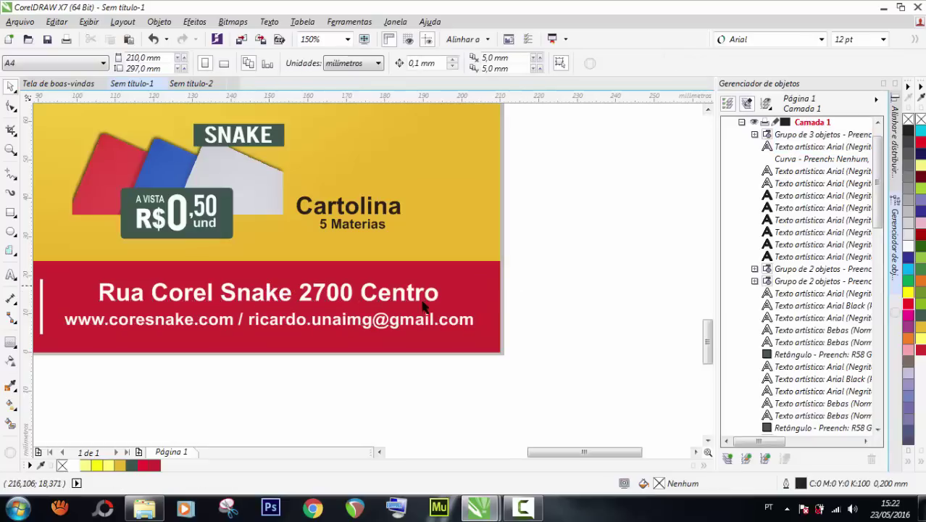
{"action": "scroll", "coordinate": [319, 330], "scroll_direction": "down", "scroll_amount": 1}
{"action": "scroll", "coordinate": [281, 326], "scroll_direction": "up", "scroll_amount": 1}
{"action": "left_click", "coordinate": [285, 334]}
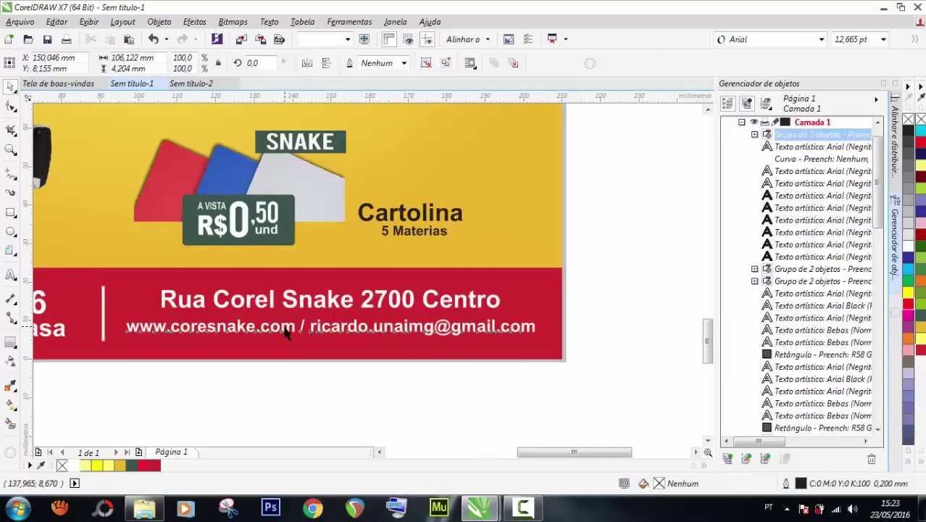
{"action": "left_click_drag", "start_coordinate": [286, 334], "coordinate": [297, 324]}
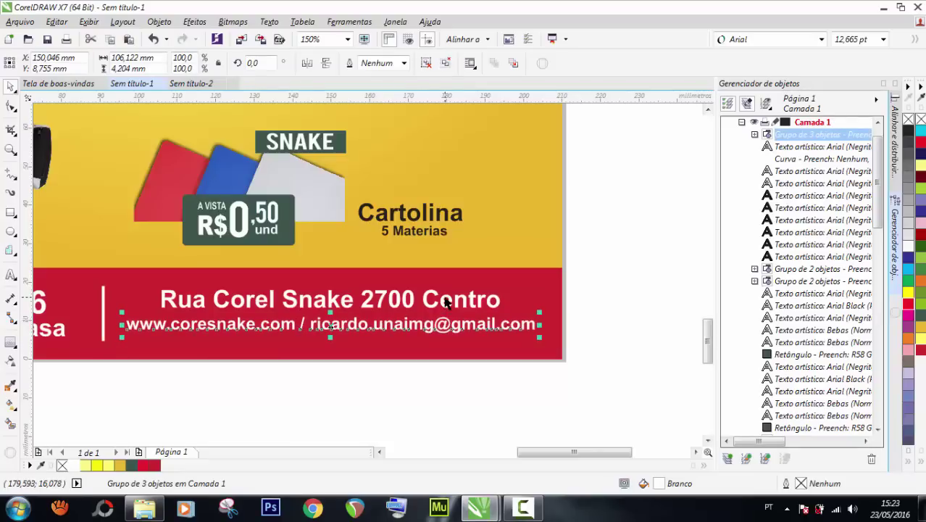
{"action": "left_click", "coordinate": [446, 300], "text": "shift"}
Group the address and web lines into one object.
{"action": "key", "text": "ctrl+g"}
{"action": "scroll", "coordinate": [442, 298], "scroll_direction": "down", "scroll_amount": 2}
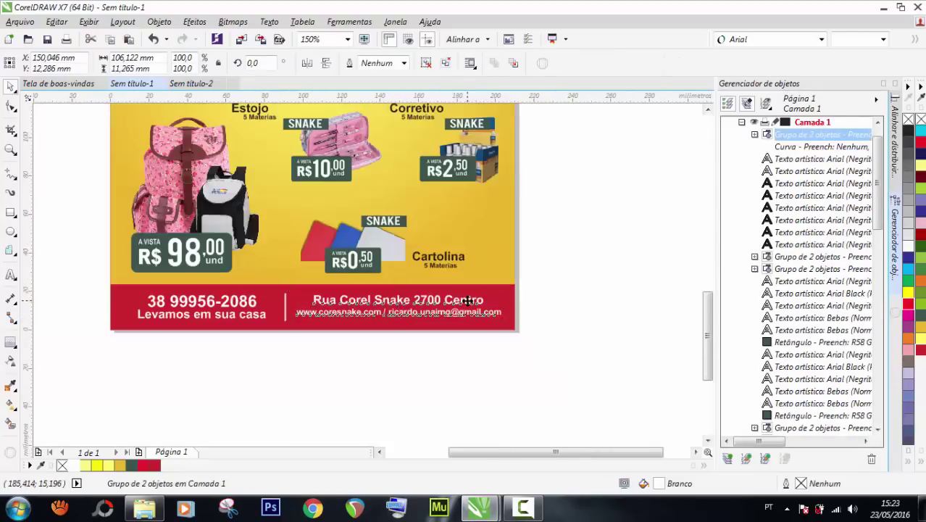
{"action": "left_click", "coordinate": [265, 291], "text": "shift"}
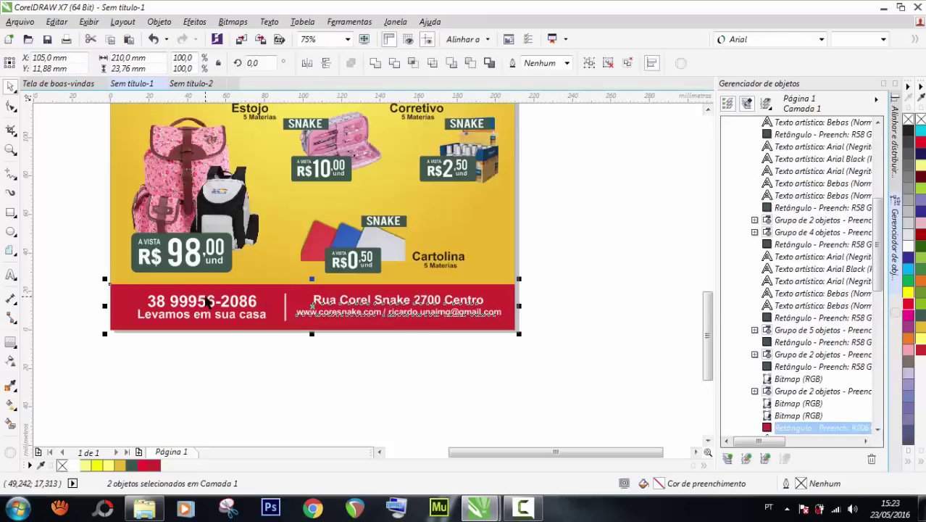
{"action": "left_click", "coordinate": [565, 267]}
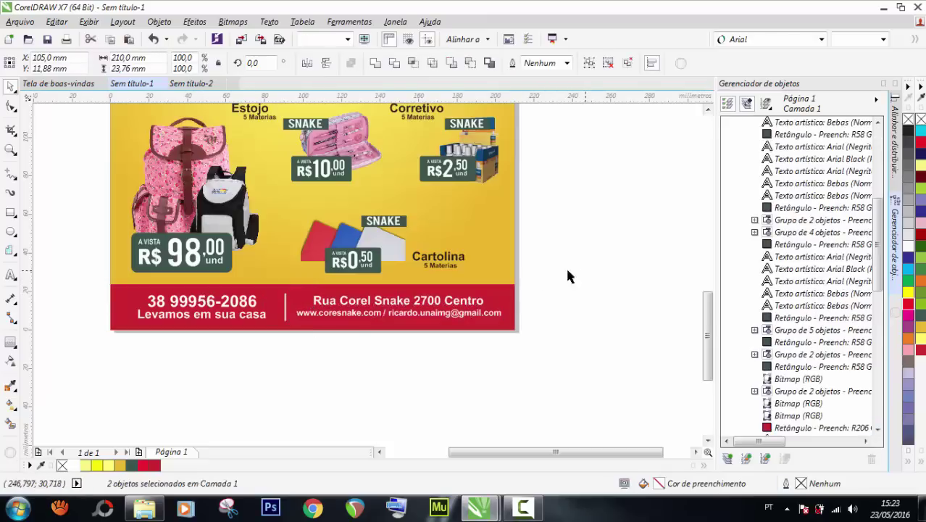
{"action": "scroll", "coordinate": [426, 338], "scroll_direction": "down", "scroll_amount": 2}
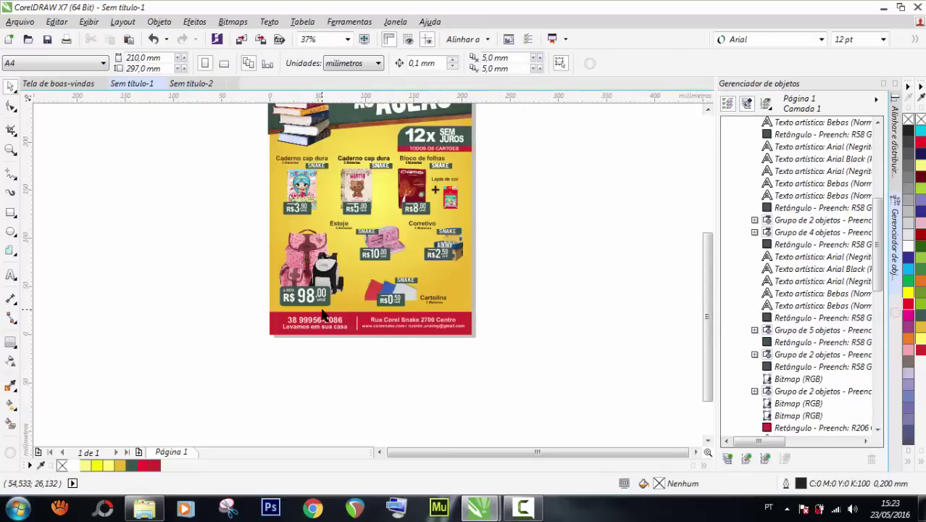
{"action": "scroll", "coordinate": [336, 330], "scroll_direction": "up", "scroll_amount": 2}
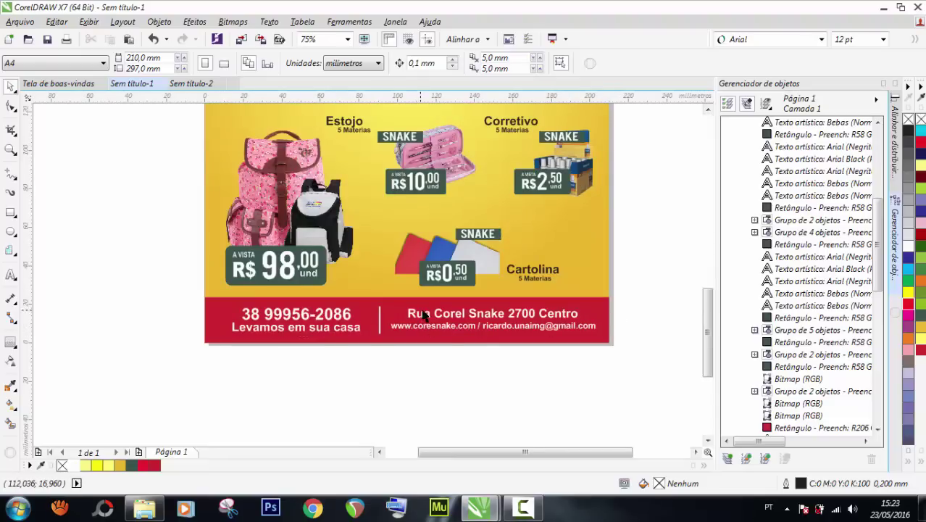
Group all footer text and centre it horizontally on the red footer bar.
{"action": "left_click_drag", "start_coordinate": [529, 328], "coordinate": [179, 341]}
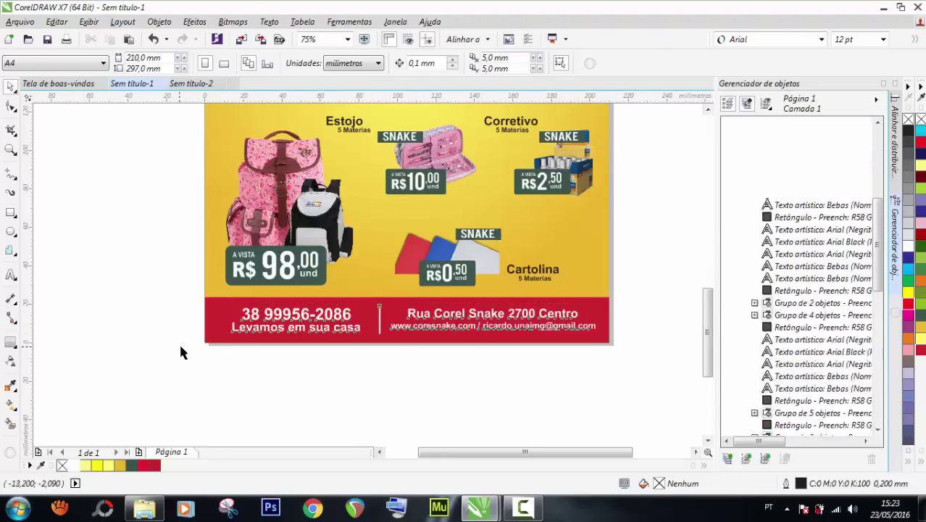
{"action": "key", "text": "ctrl+g"}
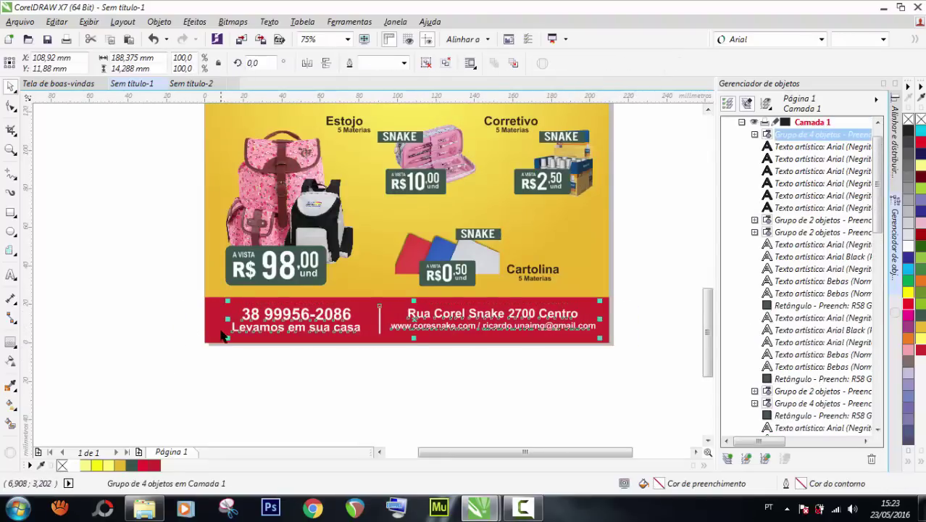
{"action": "left_click", "coordinate": [219, 326], "text": "shift"}
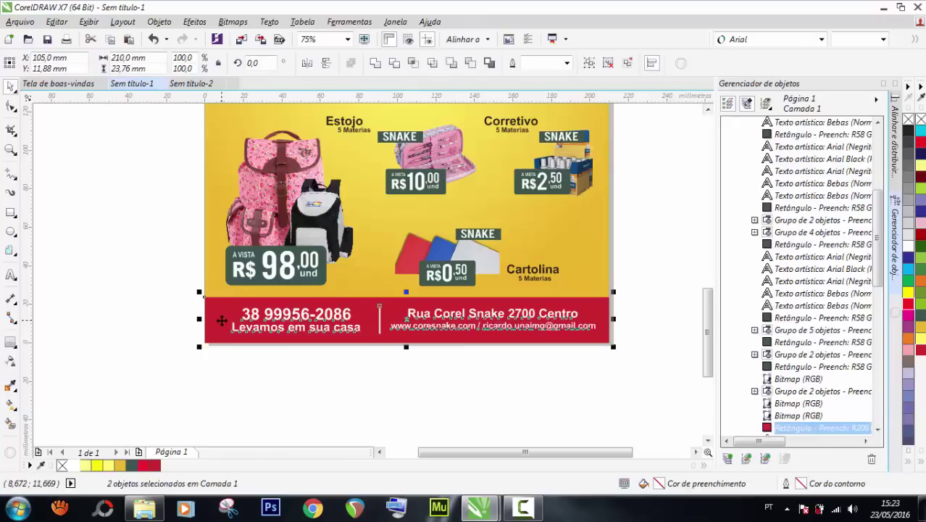
{"action": "key", "text": "c"}
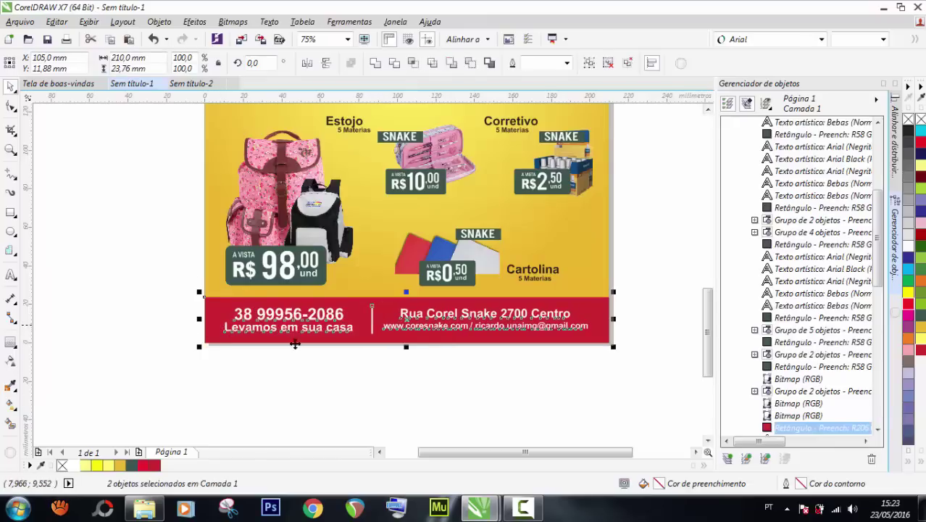
{"action": "left_click", "coordinate": [689, 239]}
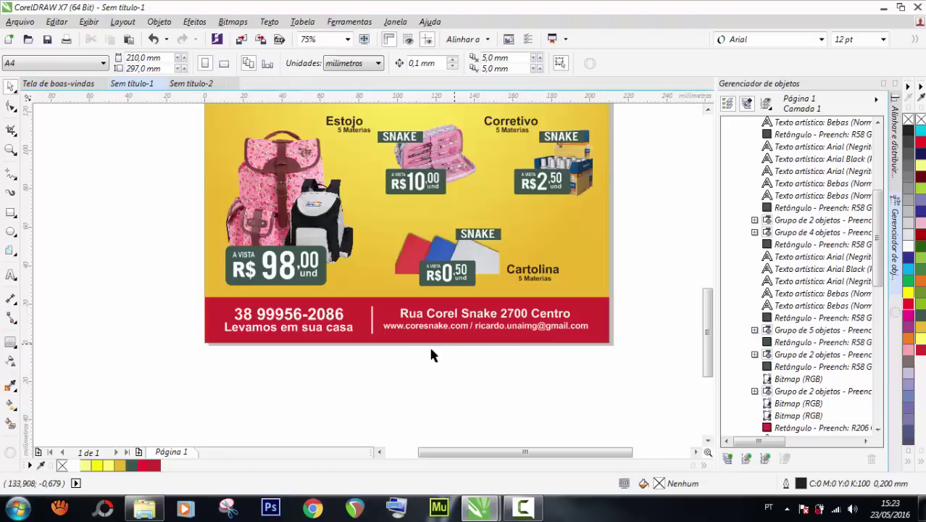
{"action": "scroll", "coordinate": [385, 372], "scroll_direction": "down", "scroll_amount": 2}
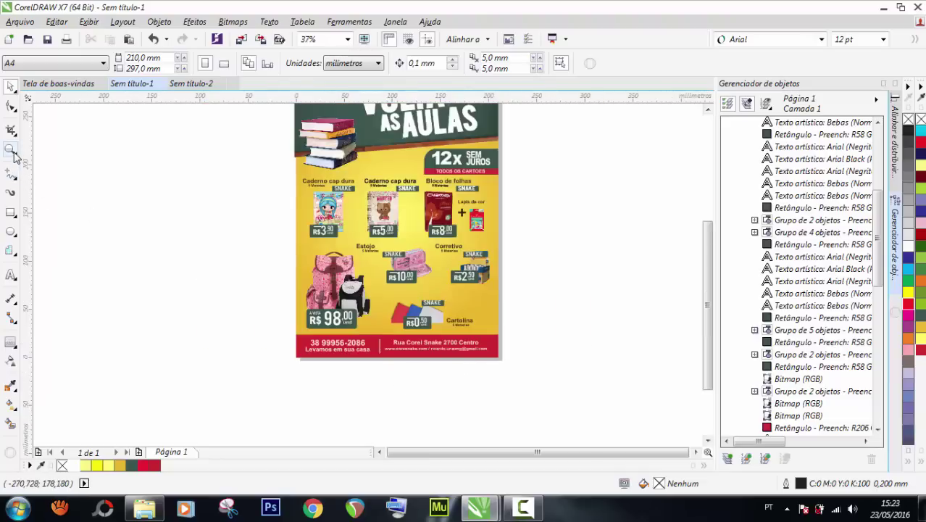
Fit the whole flyer in view and toggle the grid row in the Object Manager.
{"action": "double_click", "coordinate": [12, 151]}
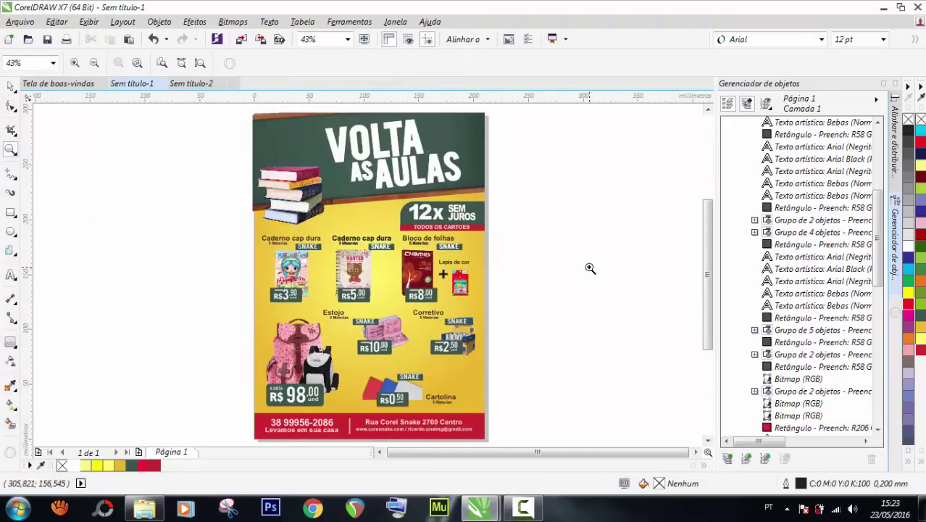
{"action": "scroll", "coordinate": [875, 243], "scroll_direction": "down", "scroll_amount": 1}
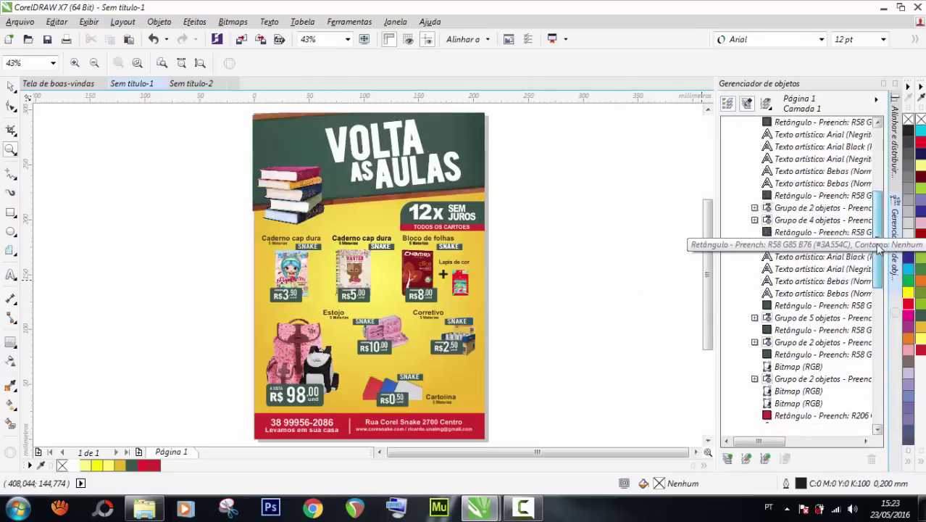
{"action": "left_click_drag", "start_coordinate": [879, 249], "coordinate": [876, 377]}
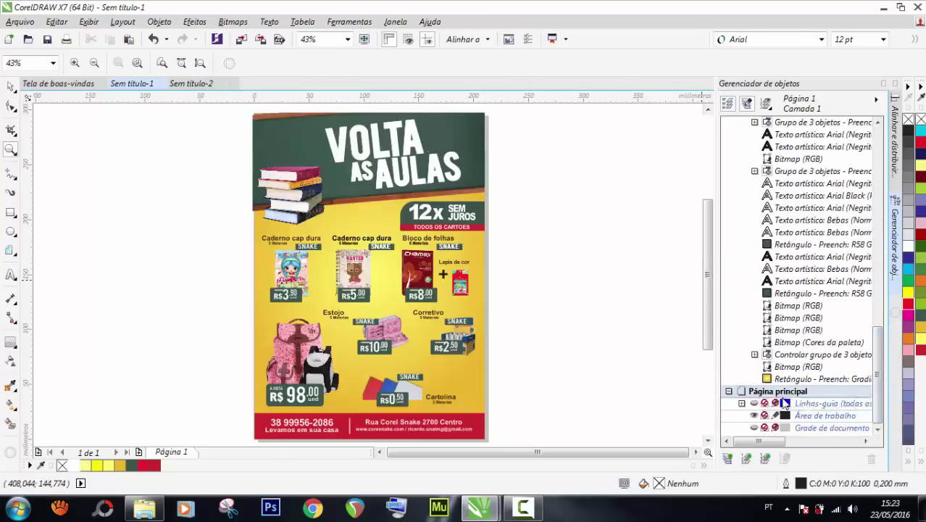
{"action": "left_click", "coordinate": [753, 403]}
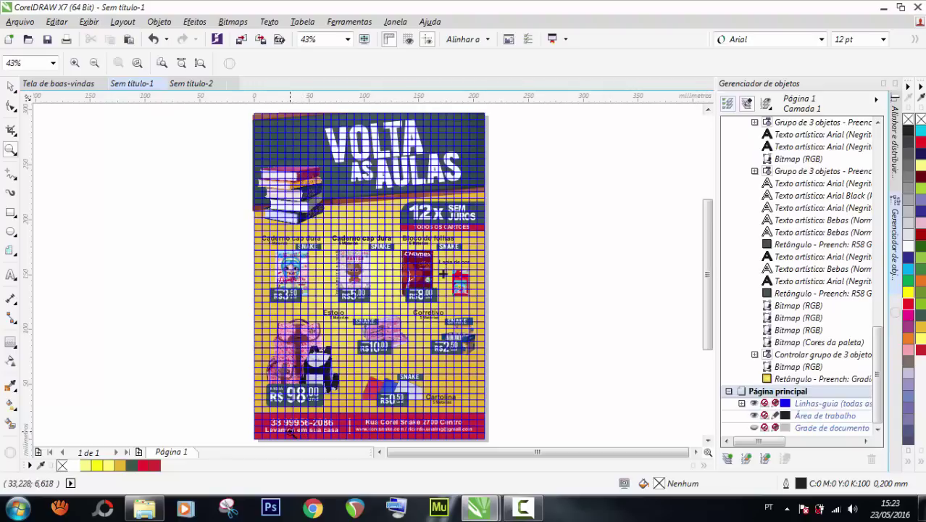
{"action": "scroll", "coordinate": [247, 174], "scroll_direction": "up", "scroll_amount": 2}
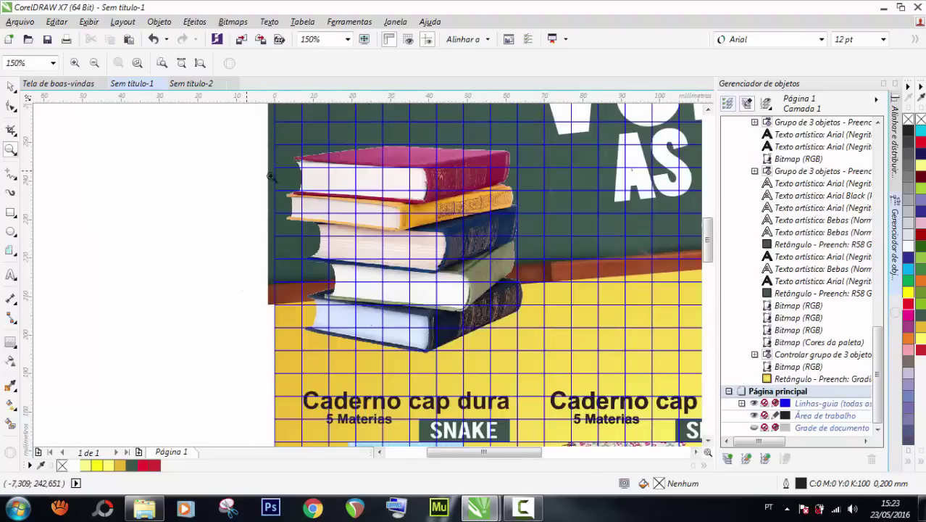
{"action": "left_click", "coordinate": [11, 86]}
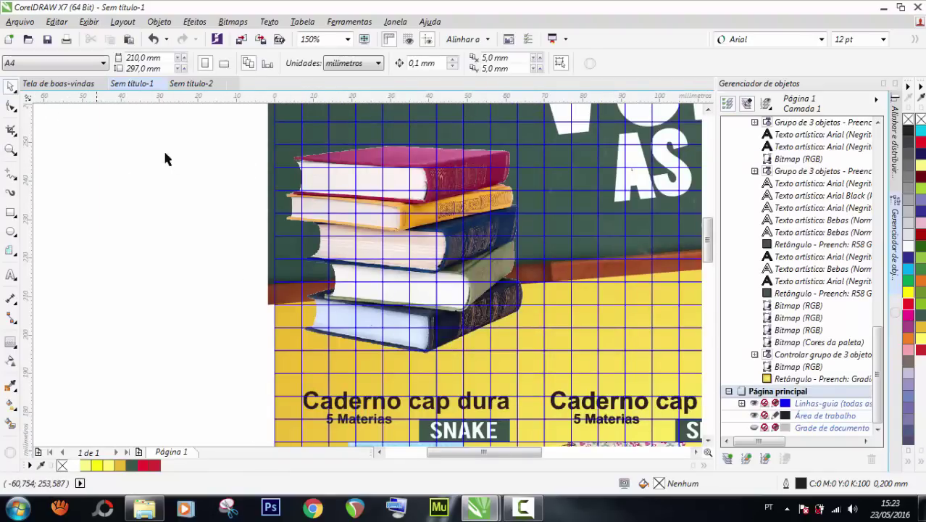
Hide the Document Grid so the flyer shows without the grid overlay.
{"action": "scroll", "coordinate": [281, 183], "scroll_direction": "down", "scroll_amount": 3}
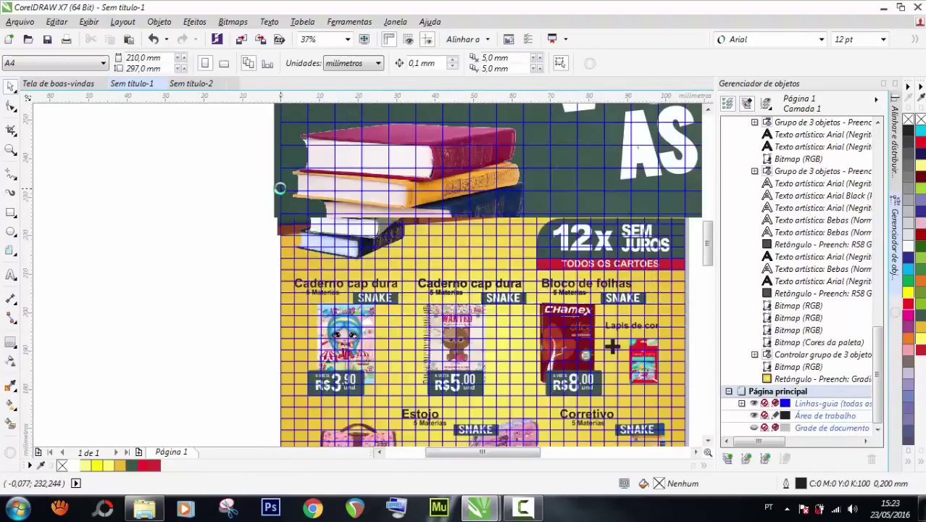
{"action": "scroll", "coordinate": [281, 195], "scroll_direction": "up", "scroll_amount": 3}
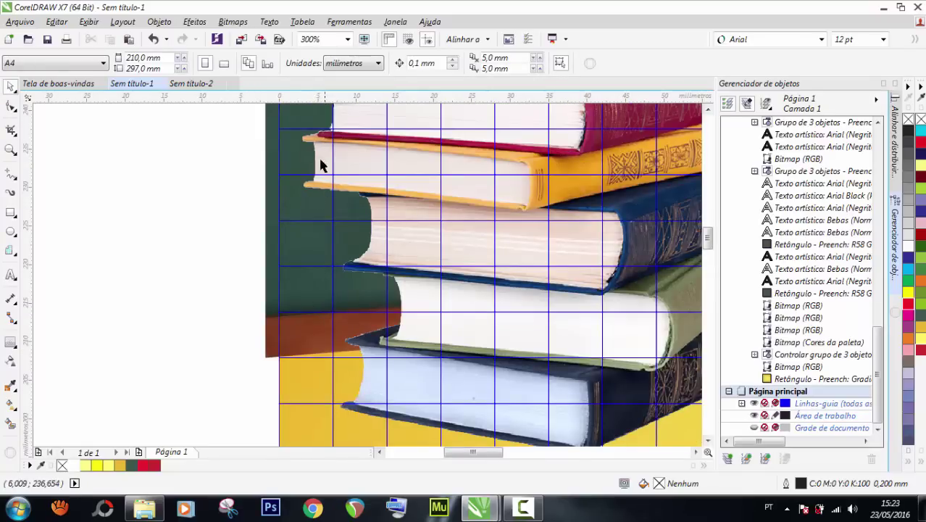
{"action": "scroll", "coordinate": [321, 259], "scroll_direction": "down", "scroll_amount": 3}
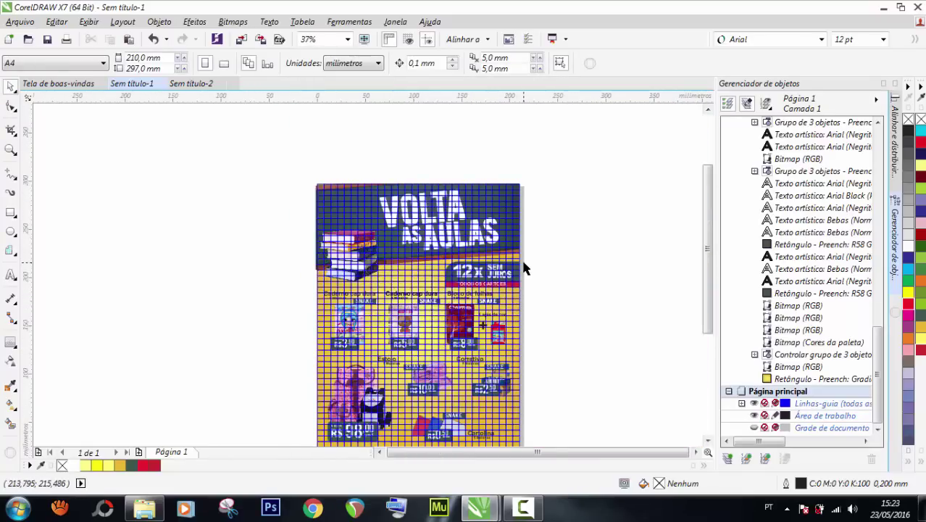
{"action": "scroll", "coordinate": [520, 250], "scroll_direction": "up", "scroll_amount": 2}
{"action": "scroll", "coordinate": [482, 286], "scroll_direction": "down", "scroll_amount": 2}
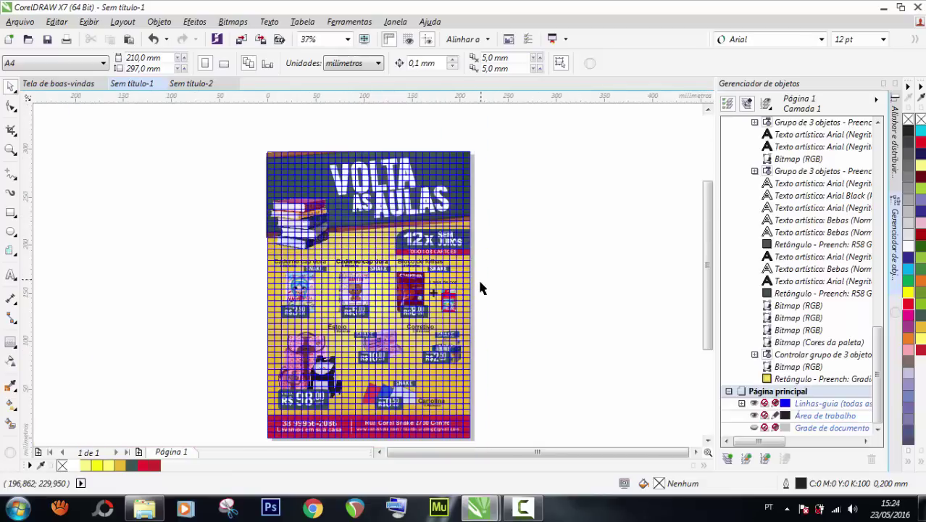
{"action": "scroll", "coordinate": [472, 266], "scroll_direction": "up", "scroll_amount": 1}
{"action": "scroll", "coordinate": [479, 304], "scroll_direction": "down", "scroll_amount": 3}
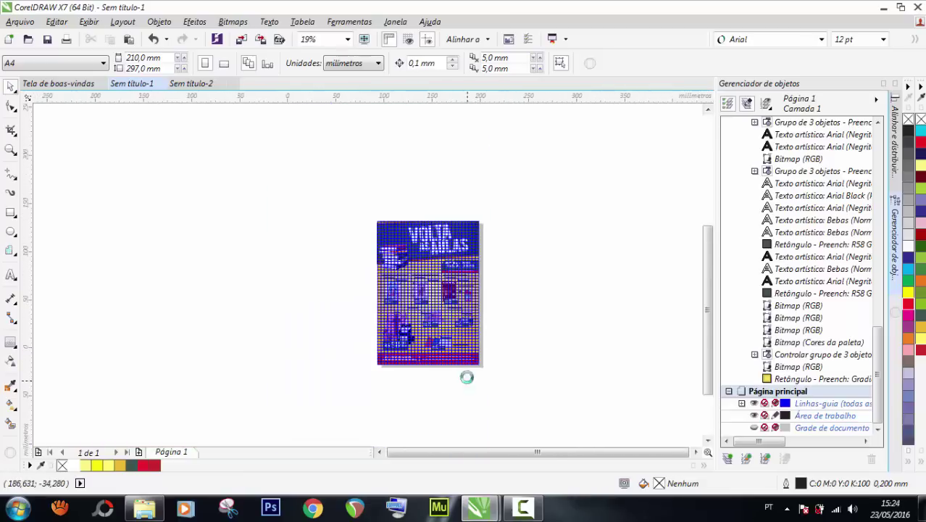
{"action": "scroll", "coordinate": [508, 304], "scroll_direction": "up", "scroll_amount": 3}
{"action": "scroll", "coordinate": [161, 316], "scroll_direction": "up", "scroll_amount": 1}
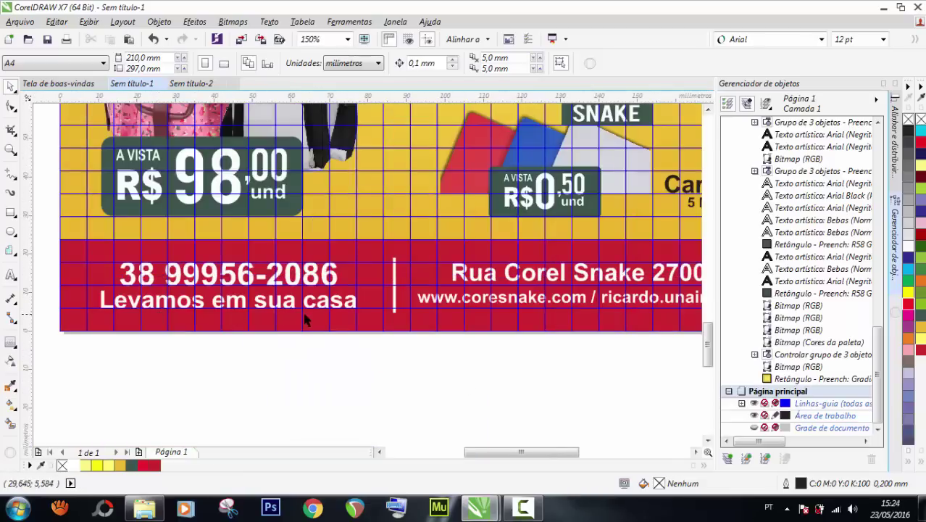
{"action": "scroll", "coordinate": [306, 320], "scroll_direction": "down", "scroll_amount": 2}
{"action": "scroll", "coordinate": [308, 328], "scroll_direction": "down", "scroll_amount": 1}
{"action": "scroll", "coordinate": [293, 218], "scroll_direction": "up", "scroll_amount": 1}
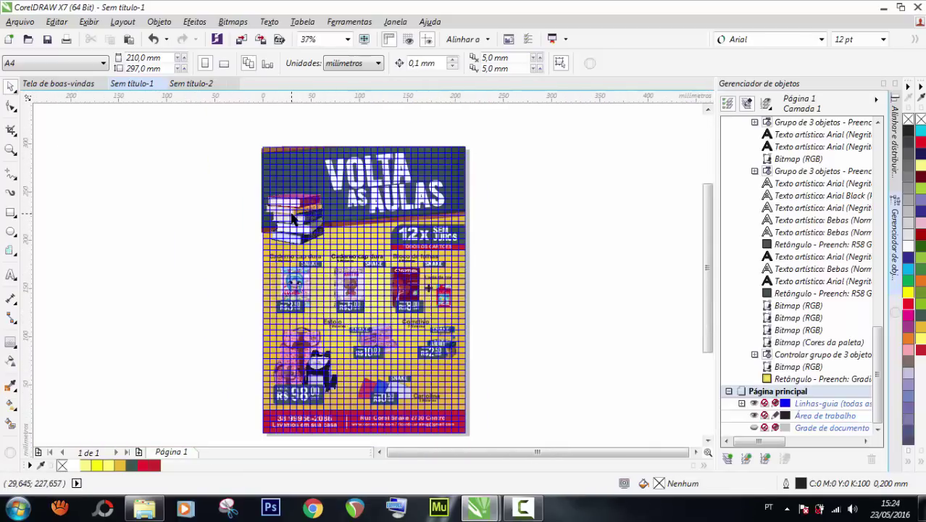
{"action": "scroll", "coordinate": [294, 218], "scroll_direction": "up", "scroll_amount": 1}
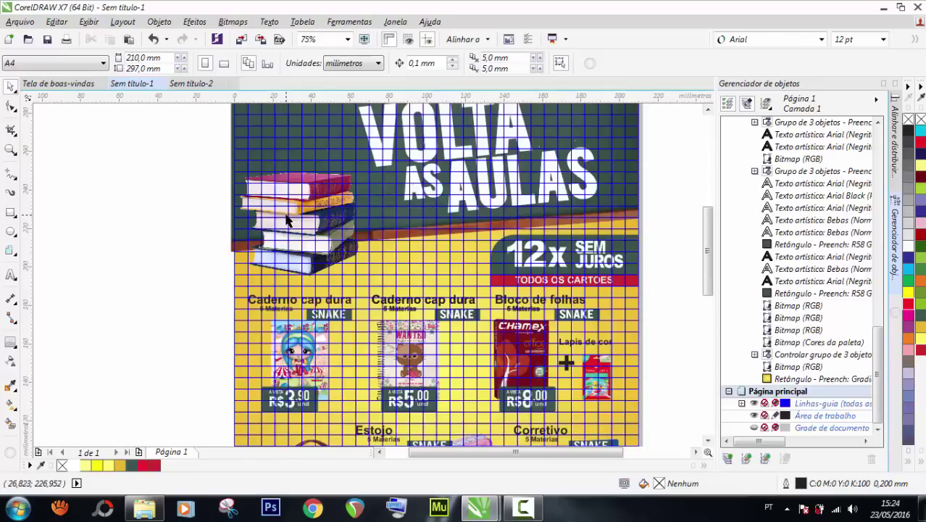
{"action": "left_click", "coordinate": [754, 403]}
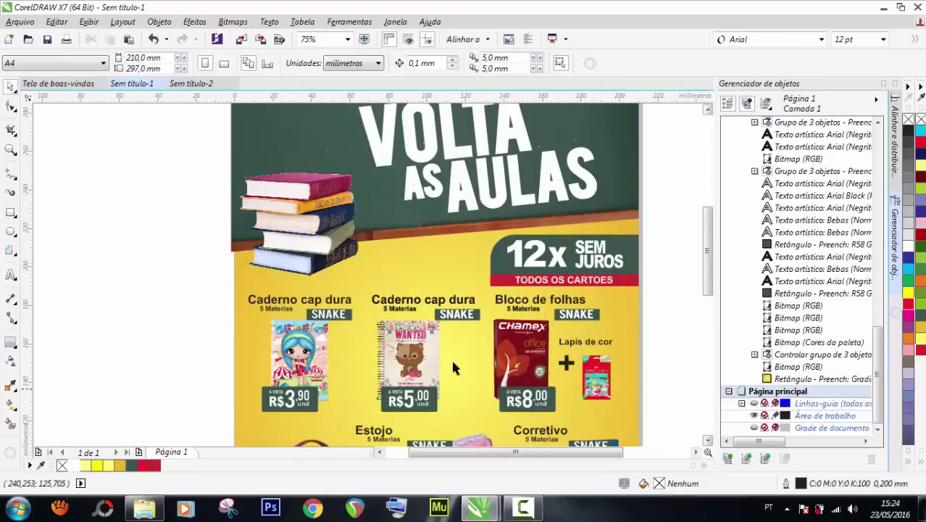
{"action": "scroll", "coordinate": [178, 221], "scroll_direction": "down", "scroll_amount": 1}
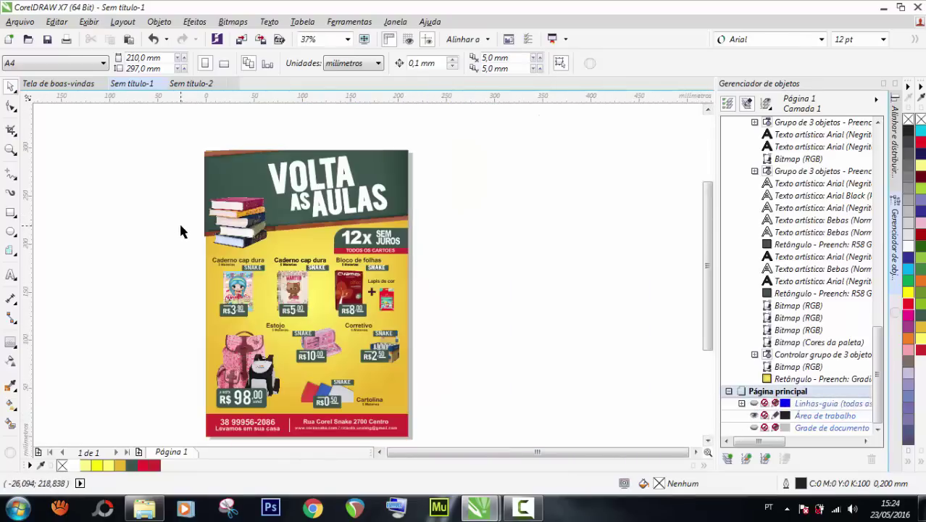
Switch the view to wireframe (Exibir > Aramado) and node-edit the chalkboard bitmap with the Shape tool.
{"action": "left_click", "coordinate": [56, 22]}
{"action": "mouse_move", "coordinate": [88, 22]}
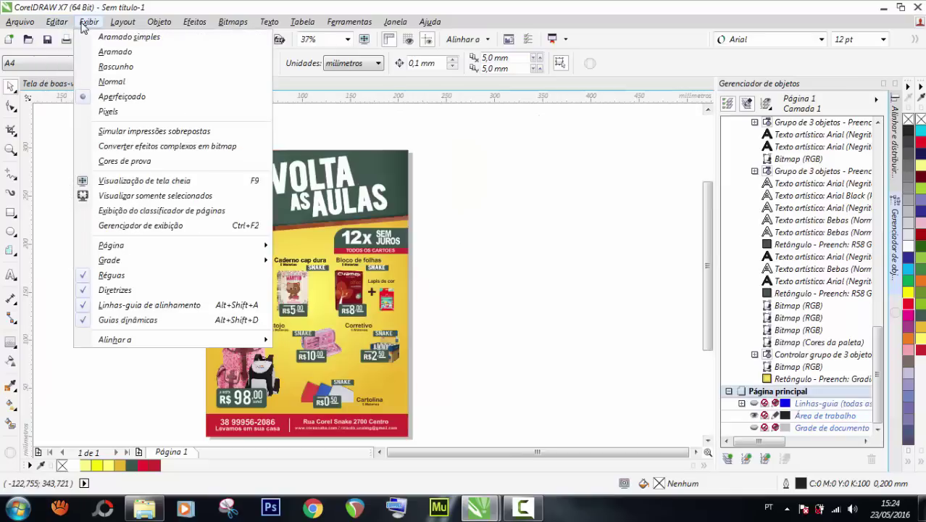
{"action": "left_click", "coordinate": [110, 54]}
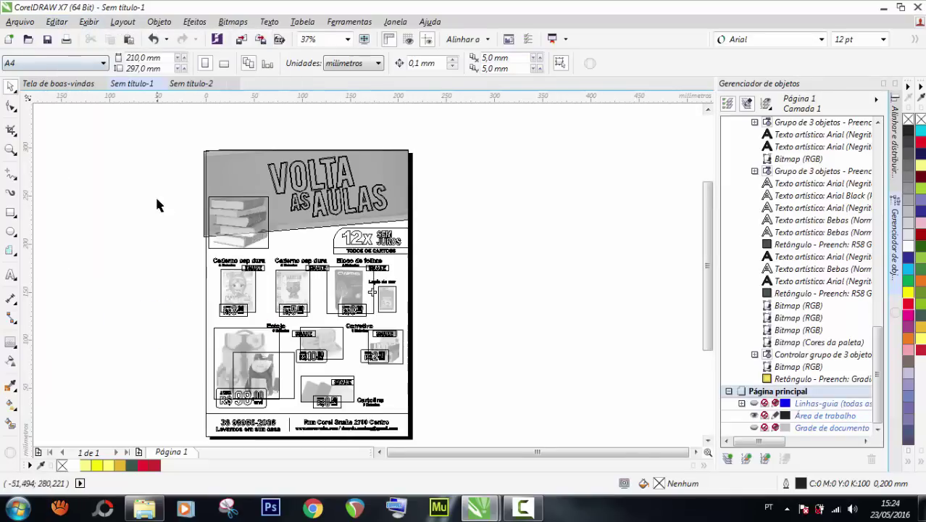
{"action": "scroll", "coordinate": [221, 241], "scroll_direction": "up", "scroll_amount": 1}
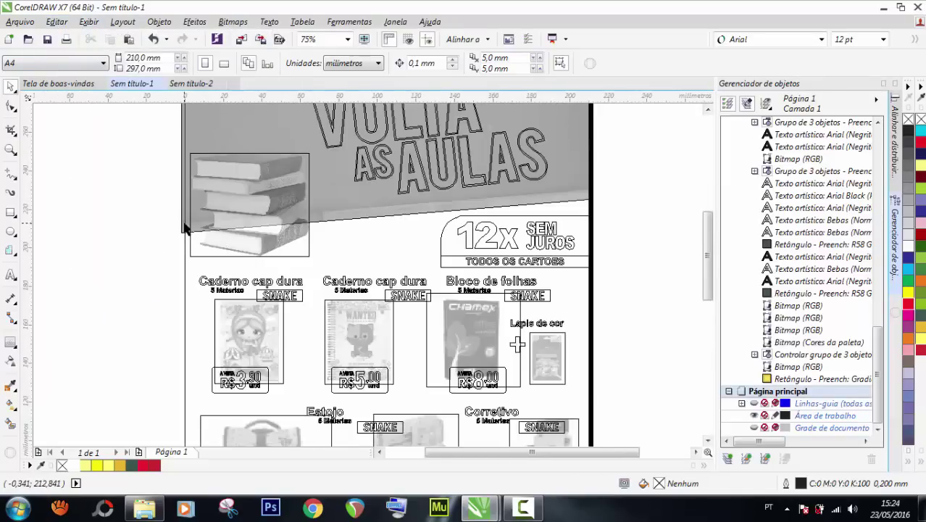
{"action": "scroll", "coordinate": [182, 231], "scroll_direction": "up", "scroll_amount": 1}
{"action": "left_click", "coordinate": [180, 233]}
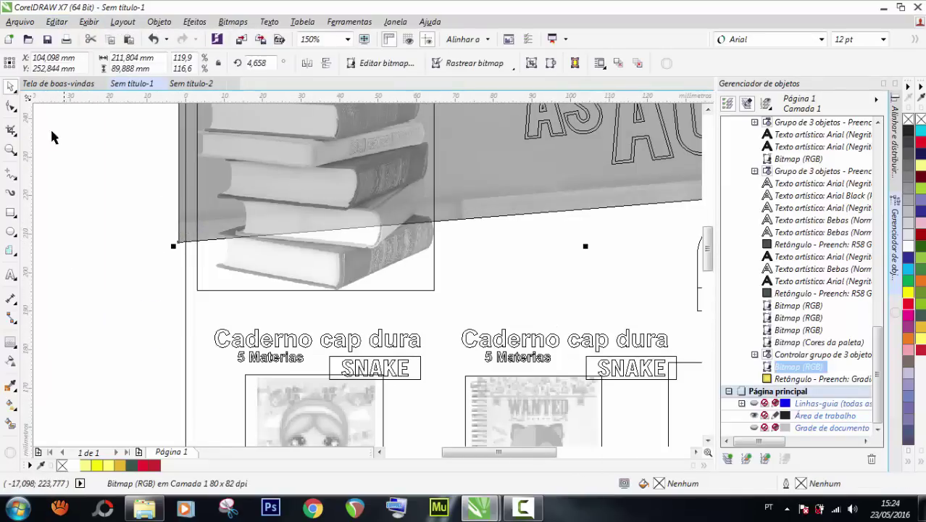
{"action": "left_click", "coordinate": [10, 106]}
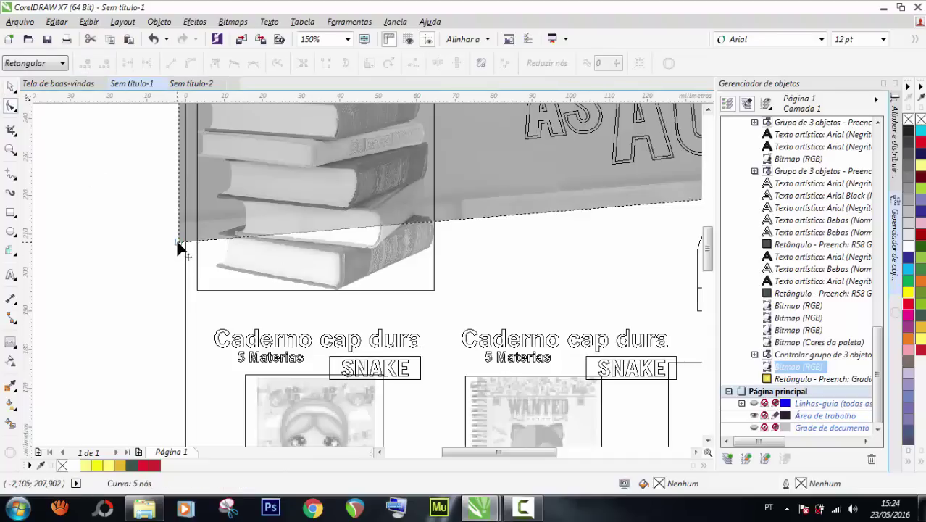
Drag the bitmap's corner and top-edge nodes so they sit flush on the page edges.
{"action": "left_click_drag", "start_coordinate": [178, 243], "coordinate": [184, 262]}
{"action": "scroll", "coordinate": [184, 262], "scroll_direction": "down", "scroll_amount": 2}
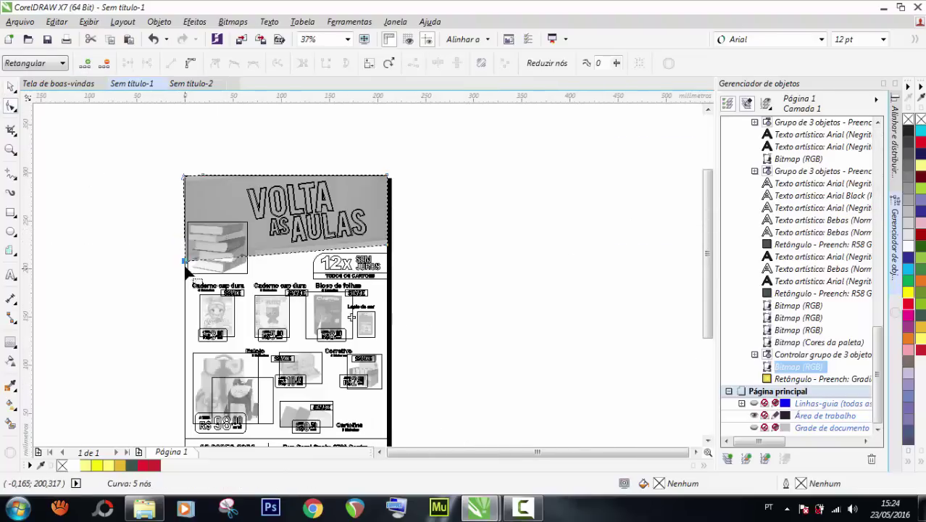
{"action": "scroll", "coordinate": [178, 168], "scroll_direction": "up", "scroll_amount": 3}
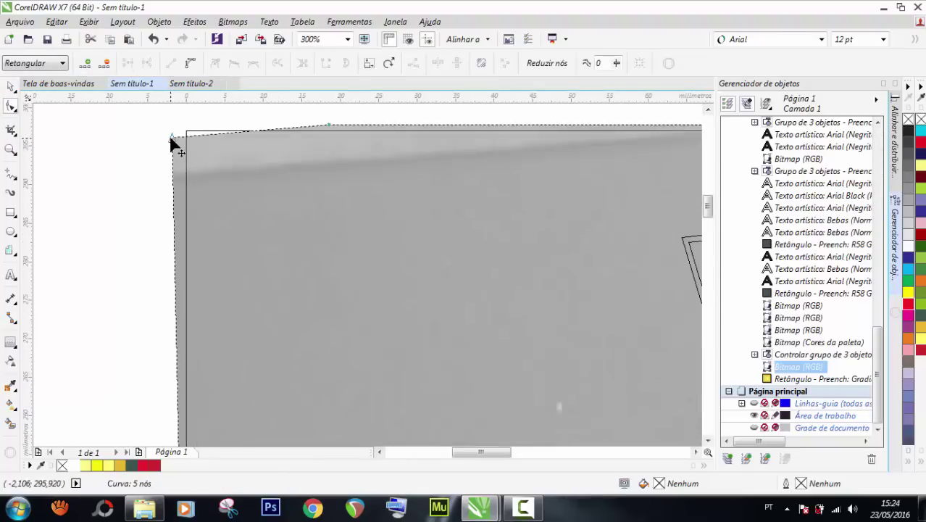
{"action": "left_click_drag", "start_coordinate": [171, 138], "coordinate": [184, 137]}
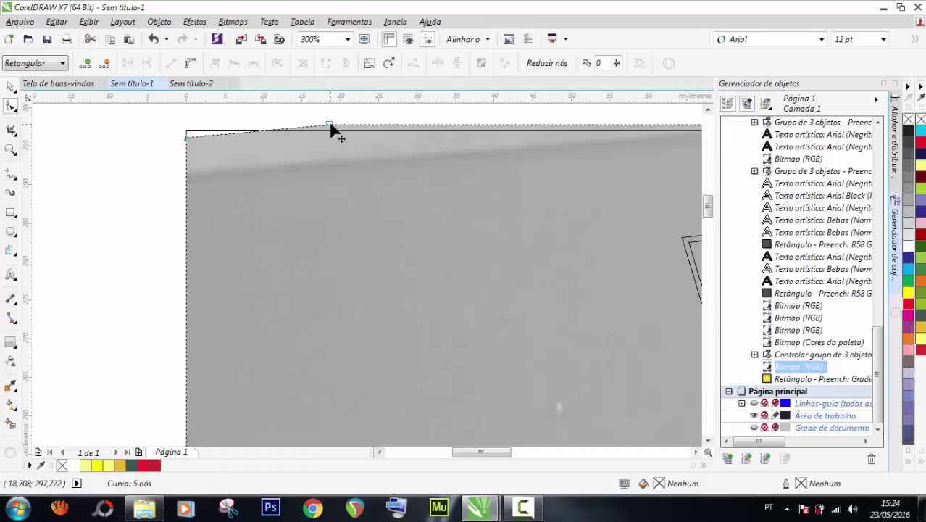
{"action": "left_click_drag", "start_coordinate": [332, 129], "coordinate": [321, 132]}
{"action": "scroll", "coordinate": [295, 136], "scroll_direction": "down", "scroll_amount": 2}
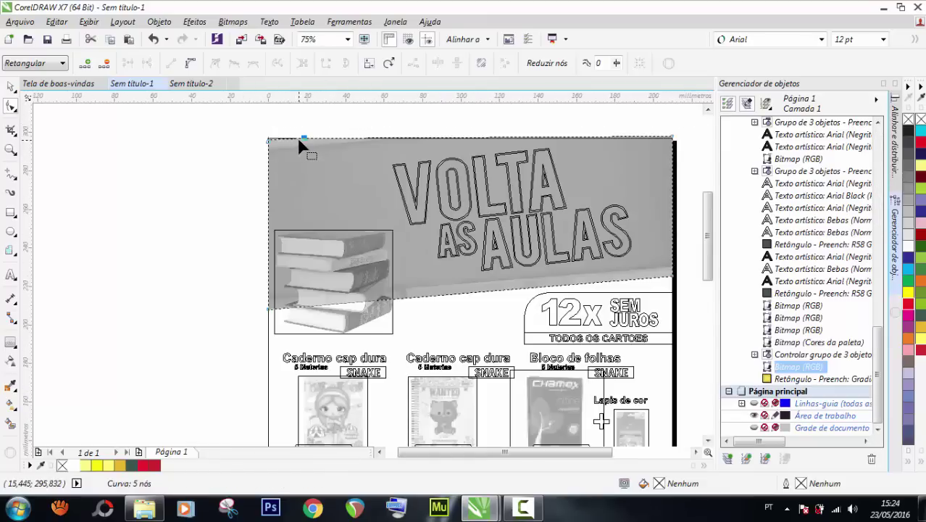
{"action": "scroll", "coordinate": [693, 135], "scroll_direction": "up", "scroll_amount": 2}
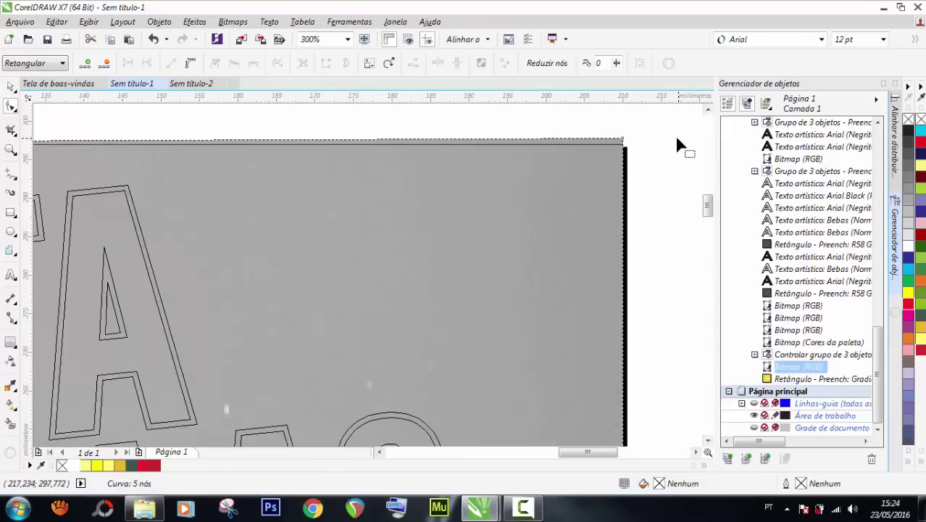
{"action": "scroll", "coordinate": [680, 145], "scroll_direction": "up", "scroll_amount": 1}
{"action": "left_click_drag", "start_coordinate": [590, 137], "coordinate": [590, 149]}
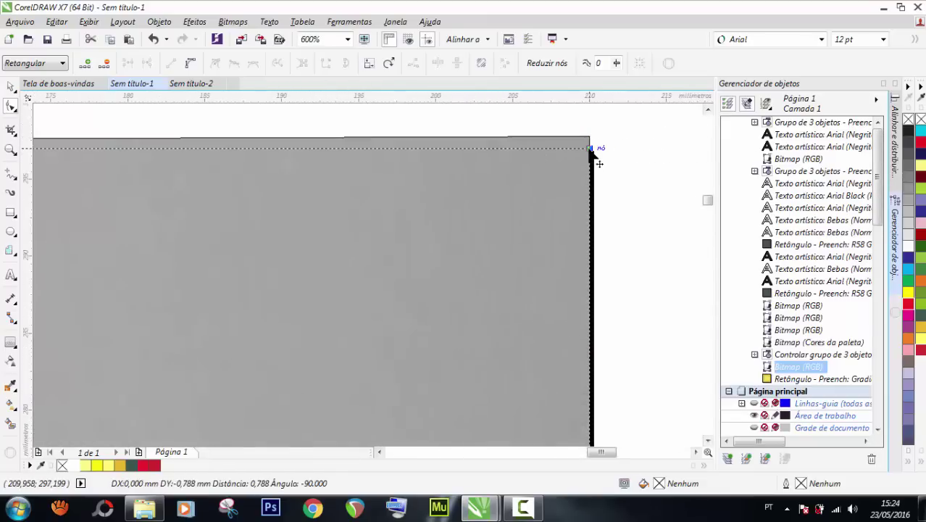
{"action": "scroll", "coordinate": [519, 164], "scroll_direction": "down", "scroll_amount": 3}
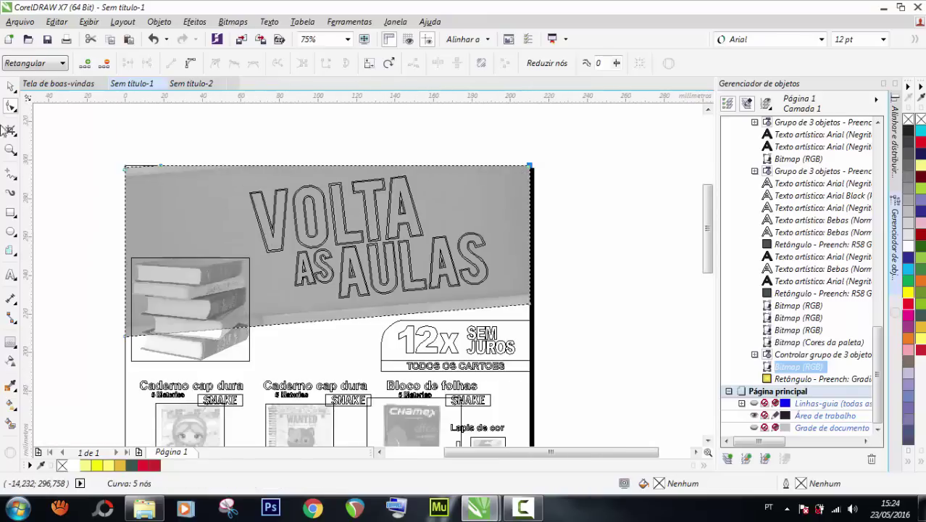
{"action": "left_click", "coordinate": [11, 86]}
Fit the finished flyer in view and check it in a full-screen preview.
{"action": "left_click", "coordinate": [85, 23]}
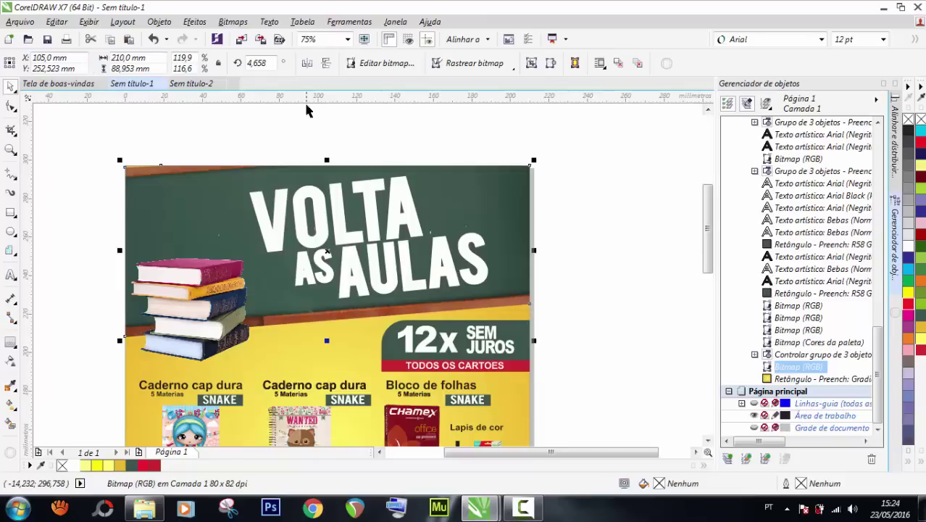
{"action": "scroll", "coordinate": [306, 109], "scroll_direction": "down", "scroll_amount": 2}
{"action": "double_click", "coordinate": [10, 149]}
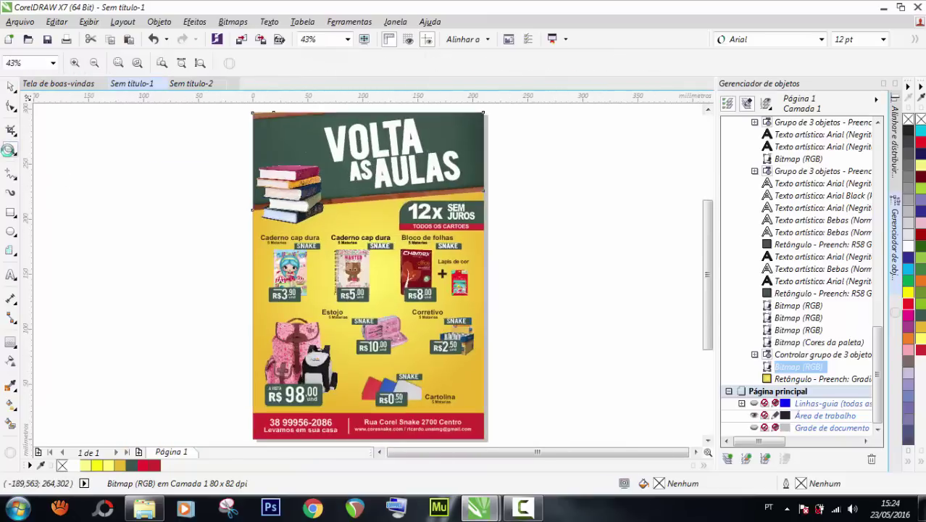
{"action": "left_click", "coordinate": [364, 39]}
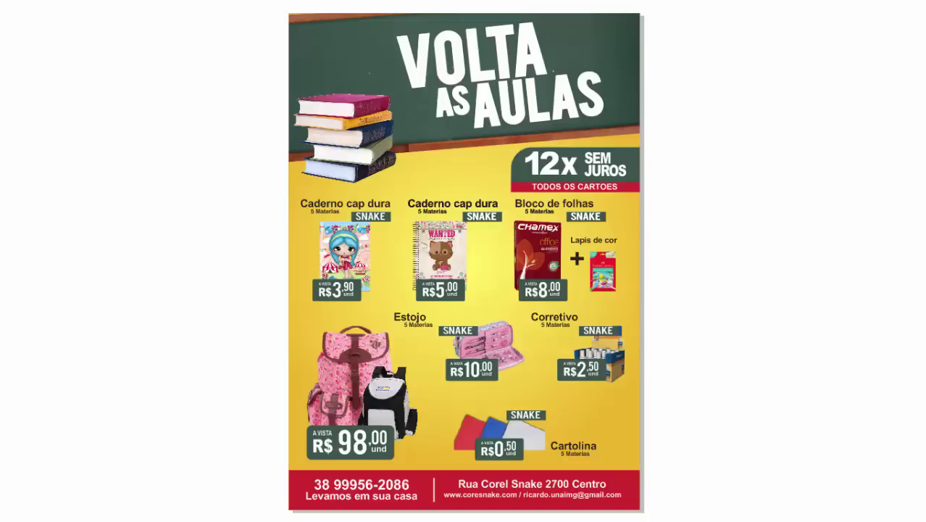
{"action": "key", "text": "Escape"}
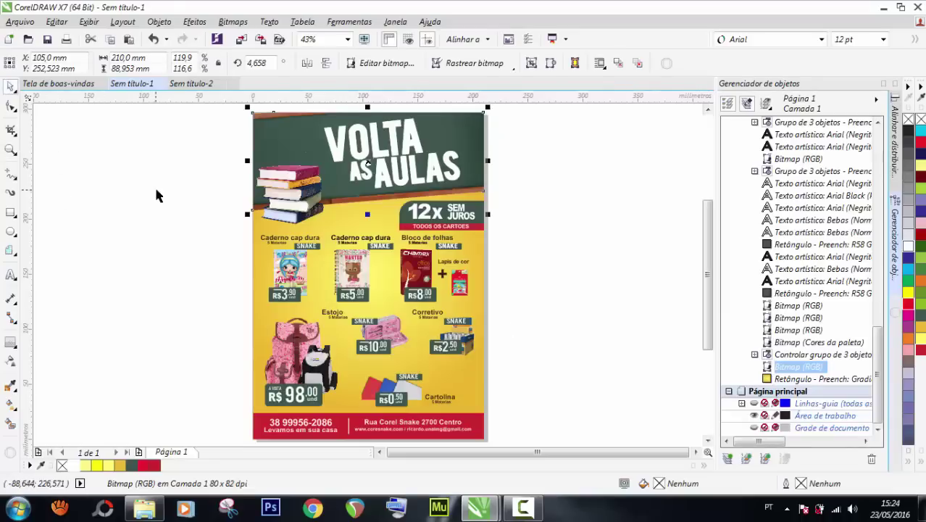
{"action": "scroll", "coordinate": [157, 193], "scroll_direction": "down", "scroll_amount": 4}
Drop a duplicate of the whole flyer to the right and select its background rectangle.
{"action": "left_click_drag", "start_coordinate": [179, 151], "coordinate": [304, 264]}
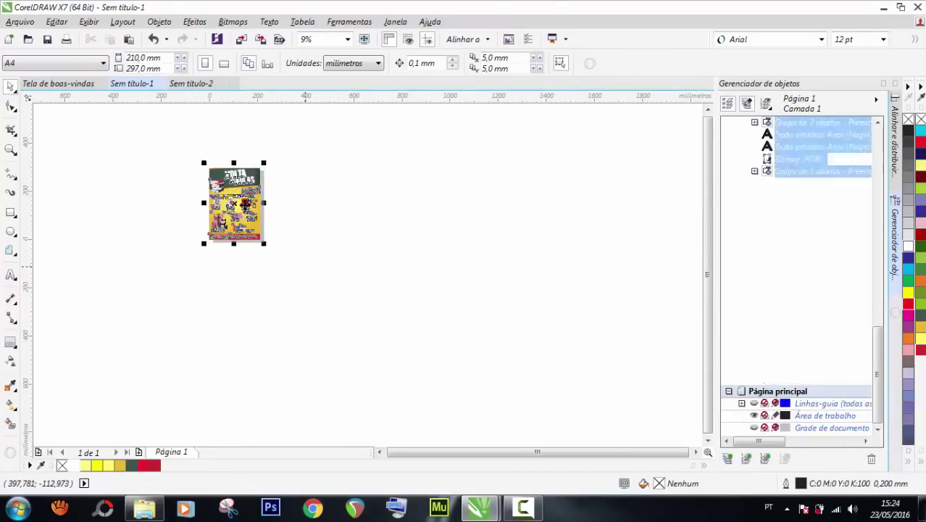
{"action": "left_click_drag", "start_coordinate": [240, 205], "coordinate": [303, 201]}
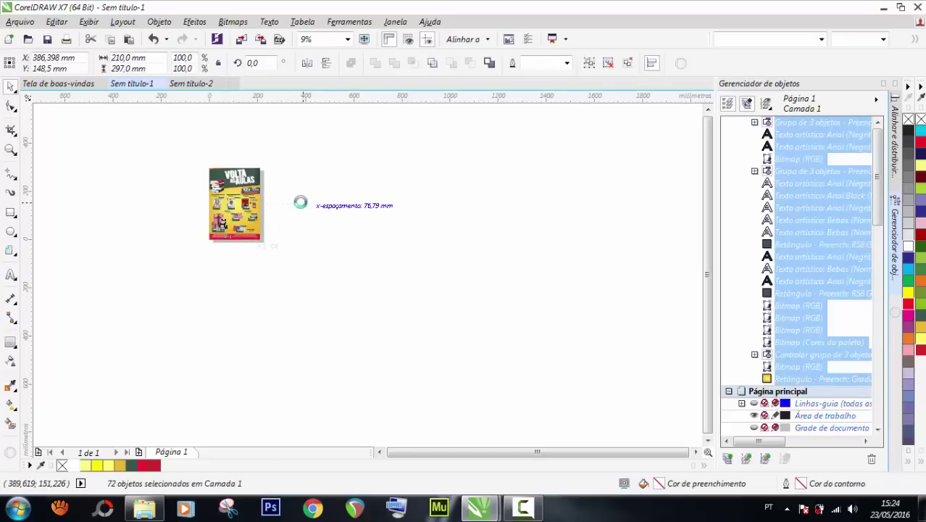
{"action": "double_click", "coordinate": [10, 152]}
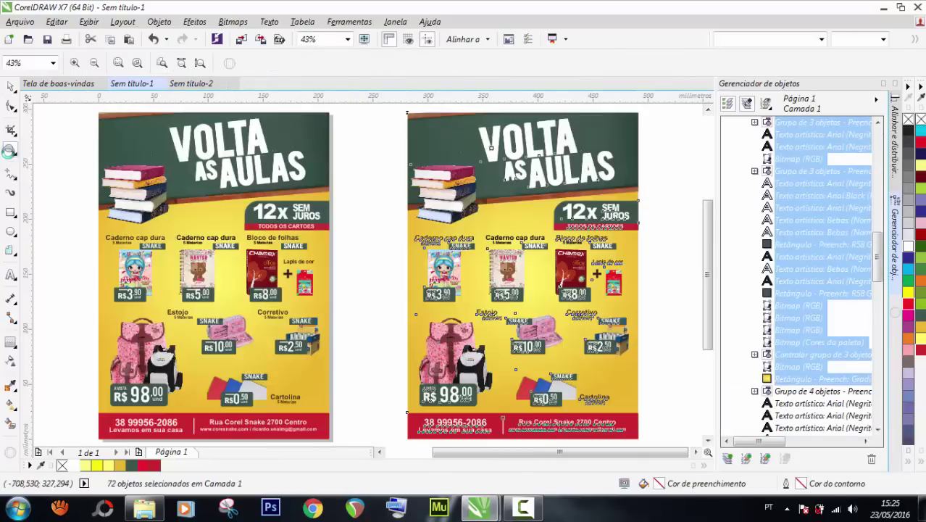
{"action": "left_click", "coordinate": [10, 87]}
{"action": "left_click", "coordinate": [659, 197]}
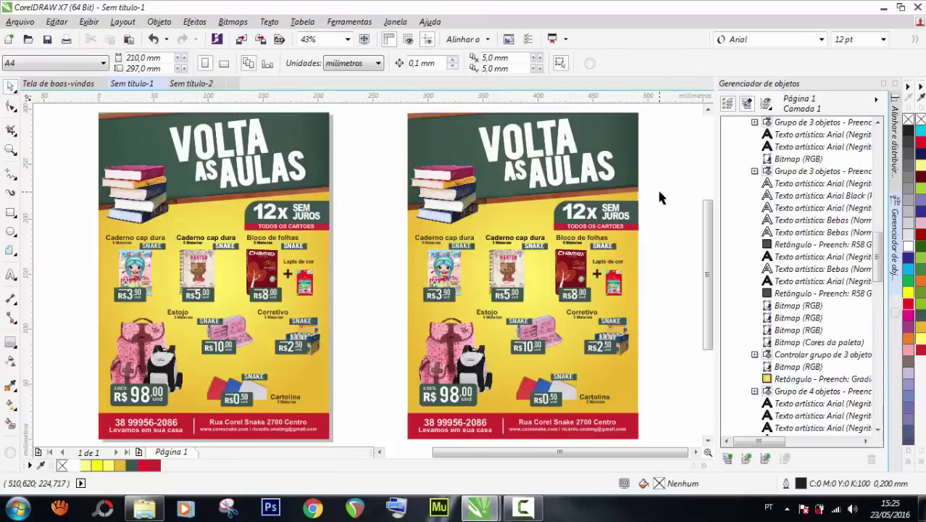
{"action": "left_click", "coordinate": [635, 253]}
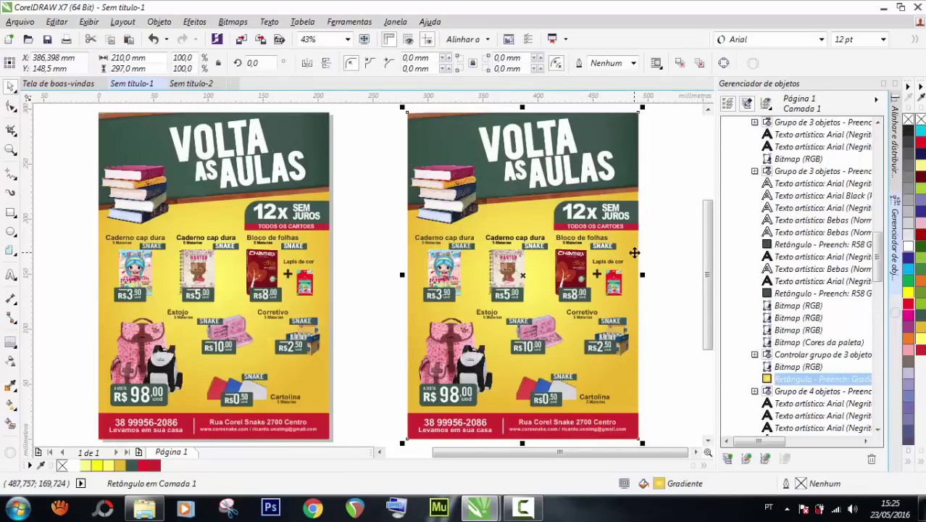
Make the copy's radial gradient go from a yellow centre to green edges.
{"action": "key", "text": "g"}
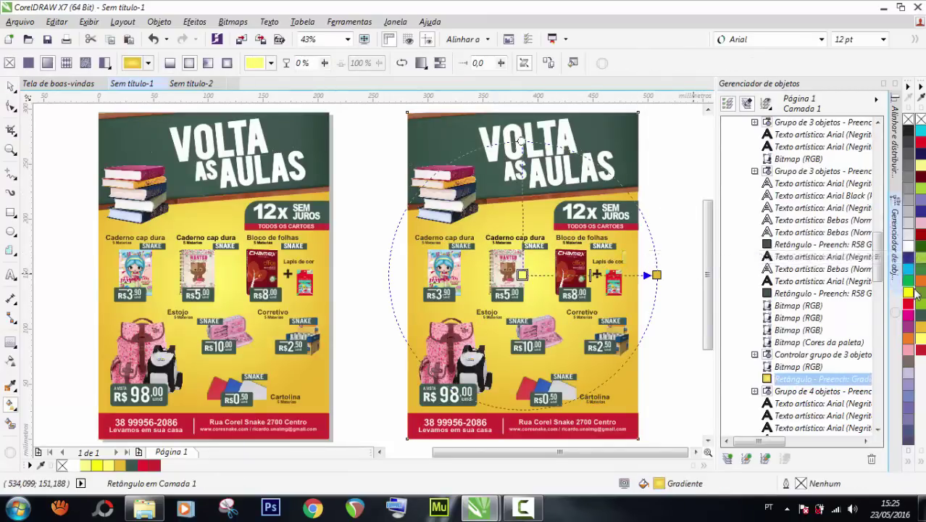
{"action": "left_click_drag", "start_coordinate": [580, 289], "coordinate": [655, 274]}
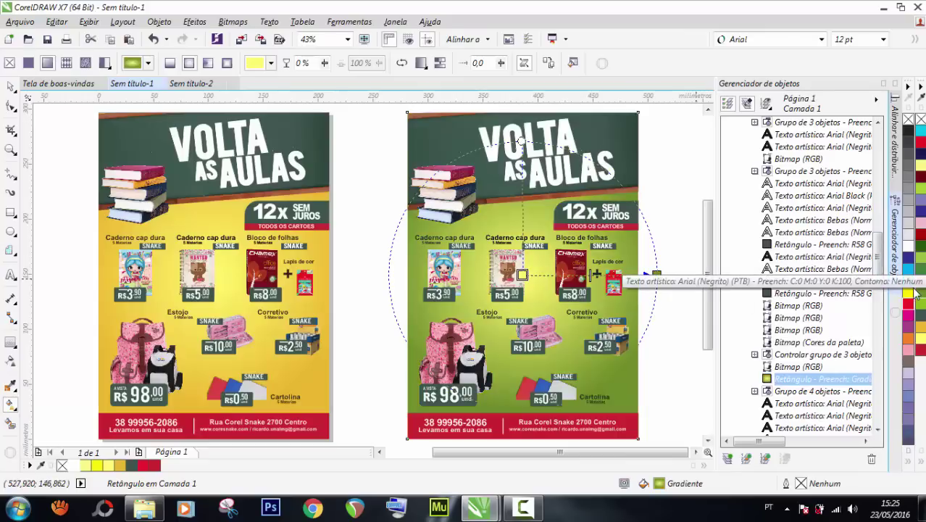
{"action": "left_click_drag", "start_coordinate": [918, 302], "coordinate": [522, 276]}
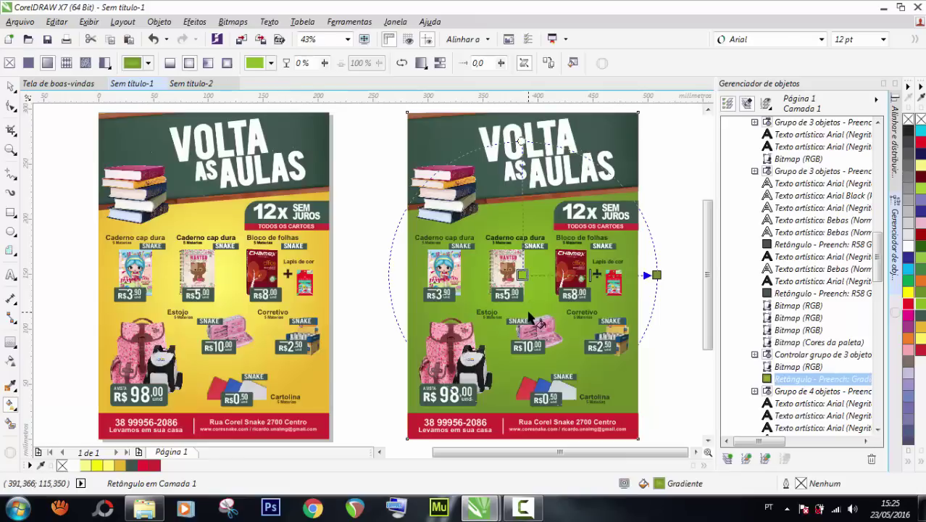
{"action": "key", "text": "ctrl+z"}
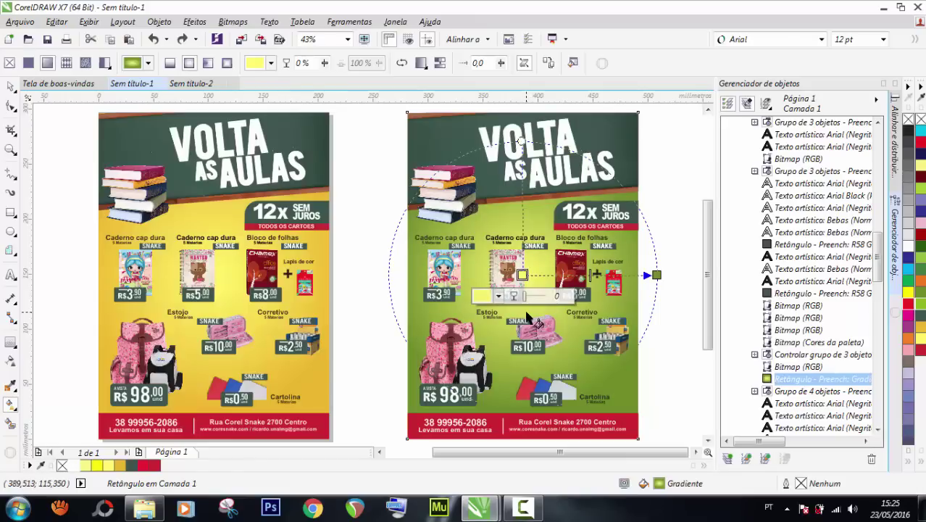
{"action": "left_click", "coordinate": [11, 86]}
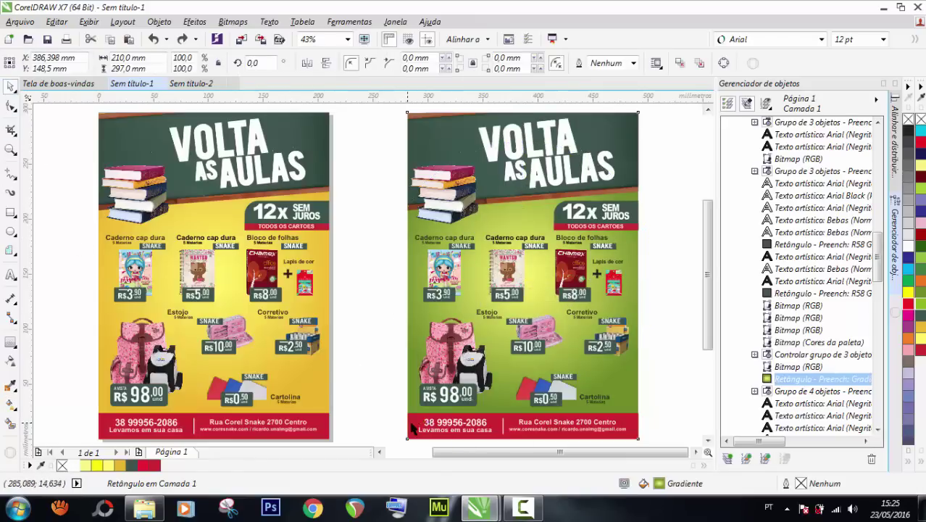
Recolour the copy's footer strip dark green.
{"action": "left_click", "coordinate": [417, 423]}
{"action": "left_click", "coordinate": [356, 429]}
{"action": "left_click", "coordinate": [410, 429]}
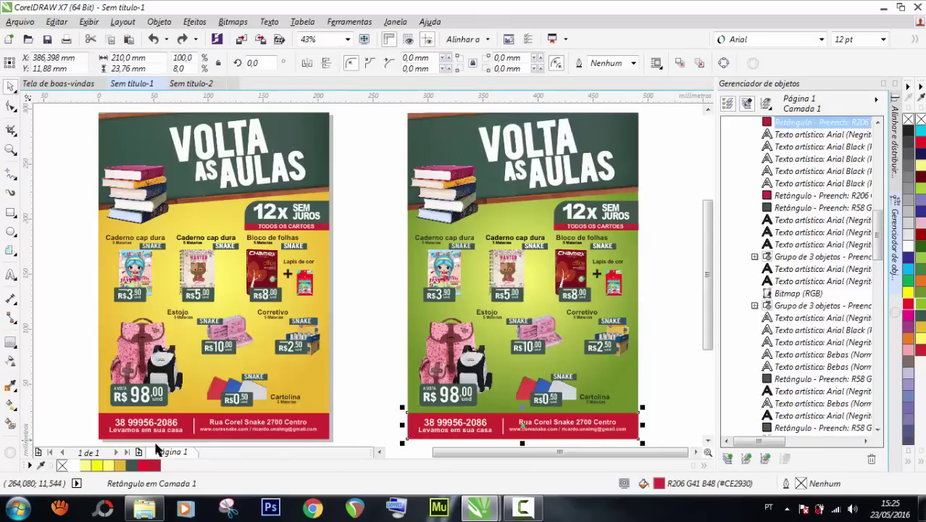
{"action": "left_click", "coordinate": [659, 282]}
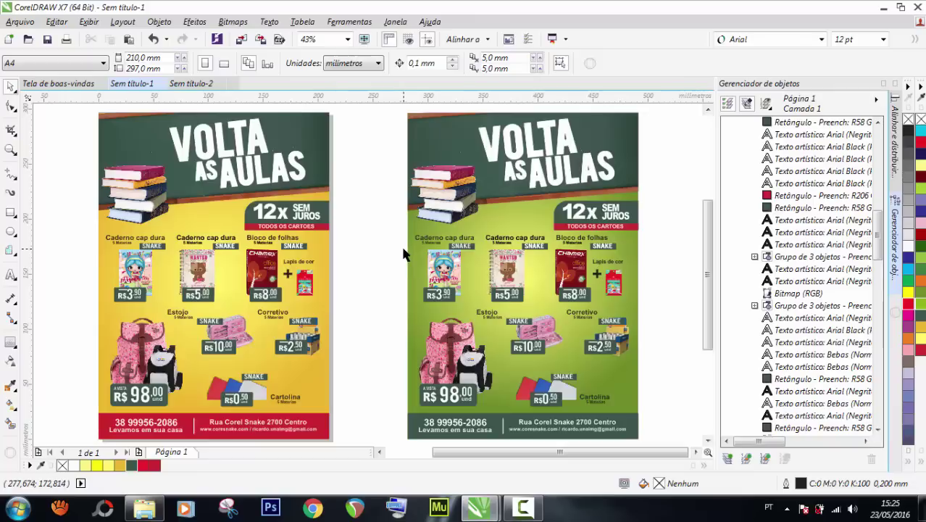
Drop a copy of the green flyer to its right and select the copy's background gradient.
{"action": "scroll", "coordinate": [406, 271], "scroll_direction": "down", "scroll_amount": 2}
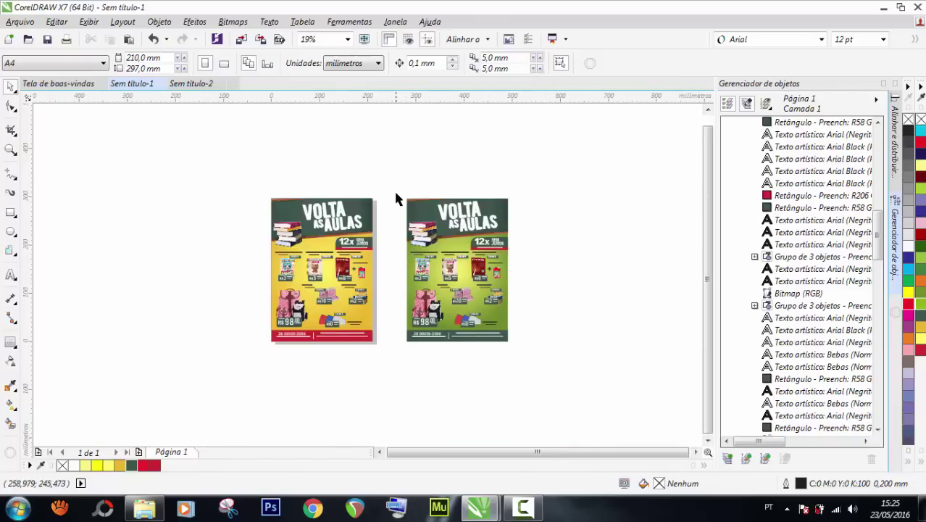
{"action": "left_click_drag", "start_coordinate": [395, 188], "coordinate": [537, 366]}
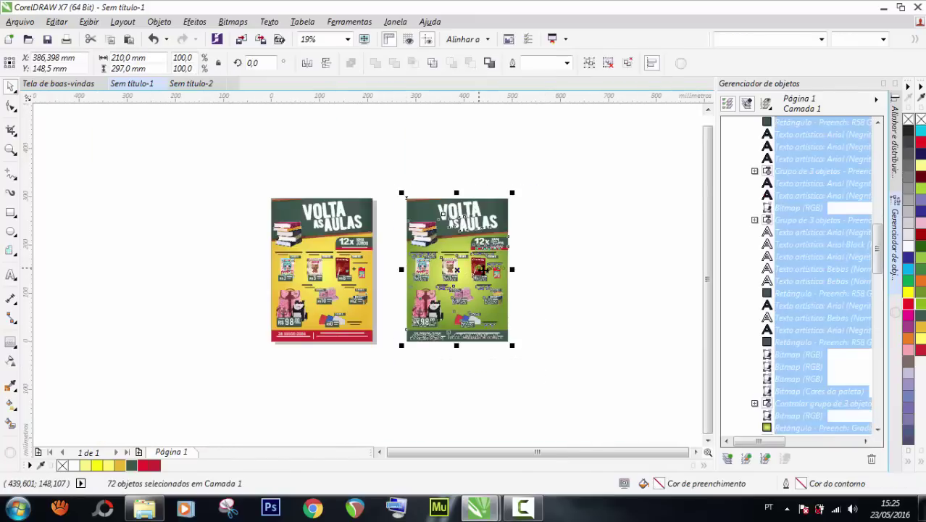
{"action": "left_click_drag", "start_coordinate": [482, 272], "coordinate": [656, 265]}
{"action": "left_click", "coordinate": [653, 306]}
{"action": "scroll", "coordinate": [640, 302], "scroll_direction": "up", "scroll_amount": 2}
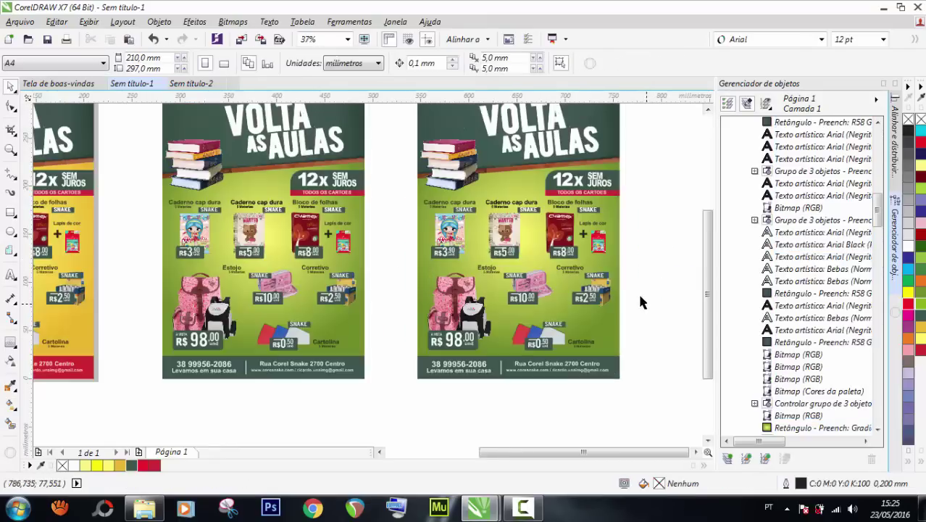
{"action": "left_click", "coordinate": [617, 251]}
{"action": "key", "text": "g"}
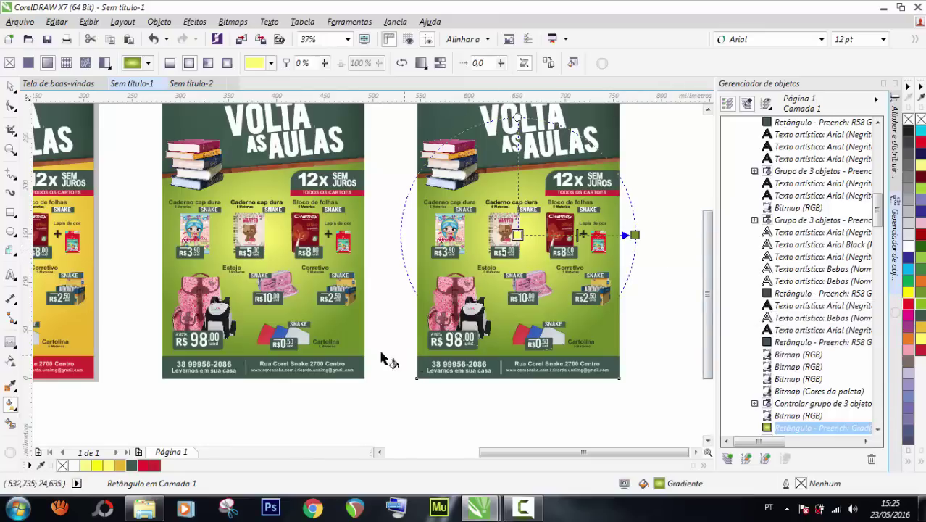
Sample a pink from the flyer with the Color Eyedropper and add it to the document palette.
{"action": "left_click", "coordinate": [10, 386]}
{"action": "left_click", "coordinate": [196, 293]}
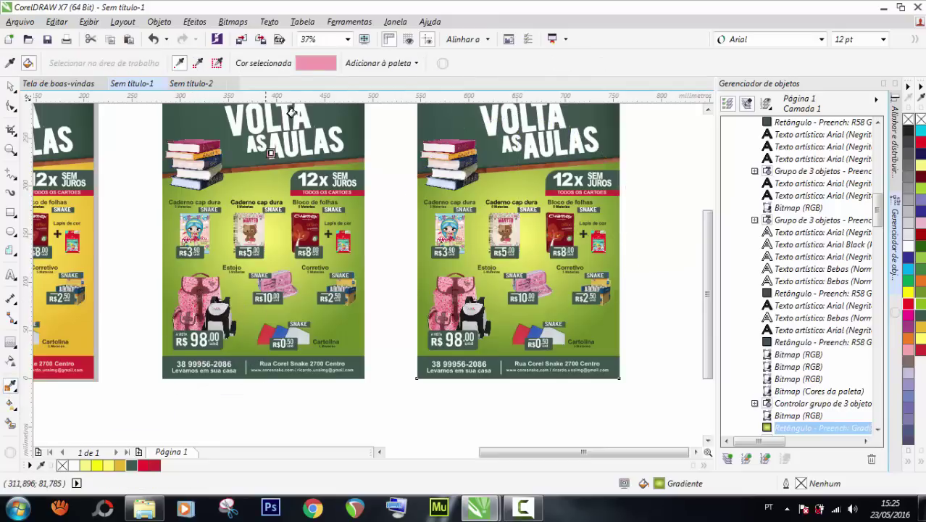
{"action": "scroll", "coordinate": [319, 414], "scroll_direction": "up", "scroll_amount": 1}
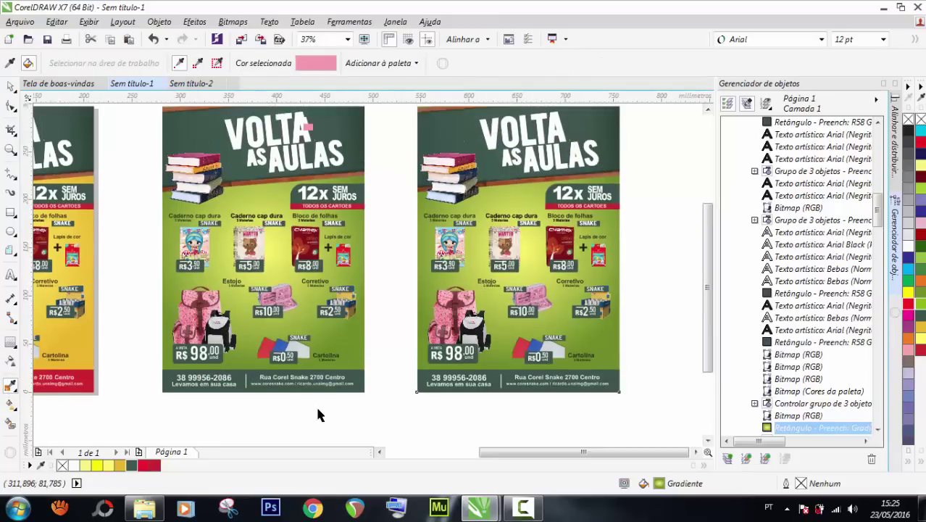
{"action": "left_click", "coordinate": [304, 247]}
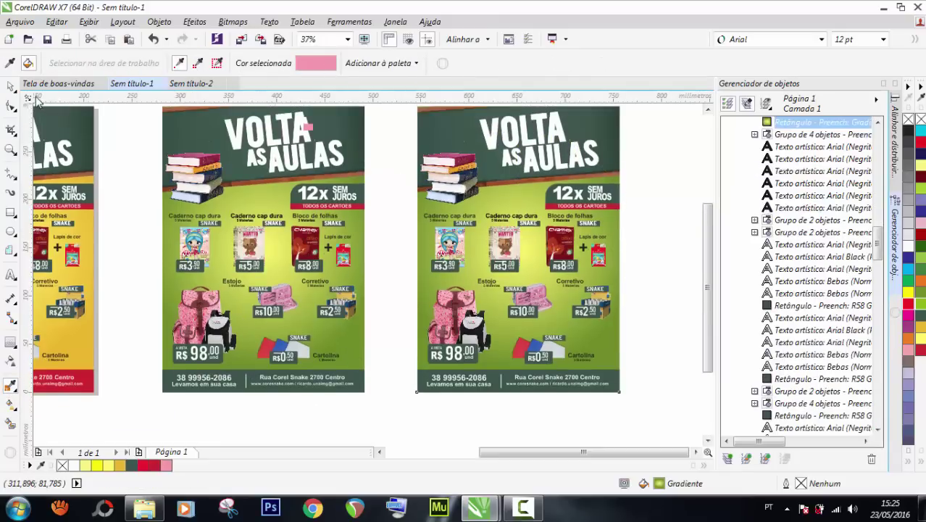
Set the third flyer's background gradient end colour to the sampled pink.
{"action": "left_click", "coordinate": [11, 85]}
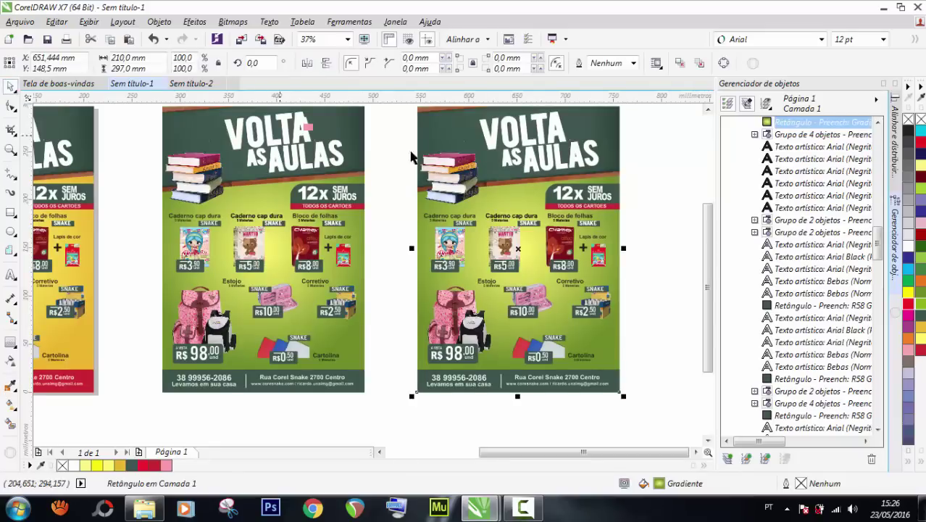
{"action": "key", "text": "g"}
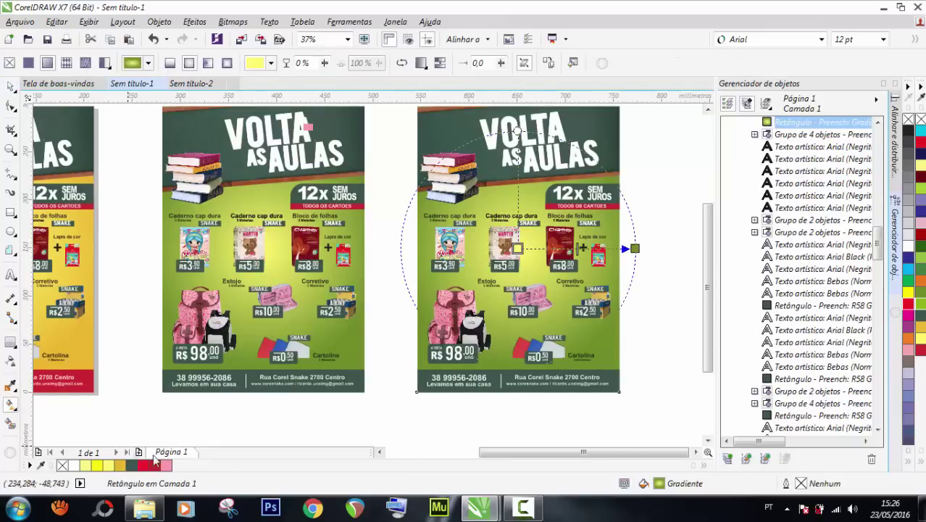
{"action": "left_click_drag", "start_coordinate": [549, 310], "coordinate": [634, 248]}
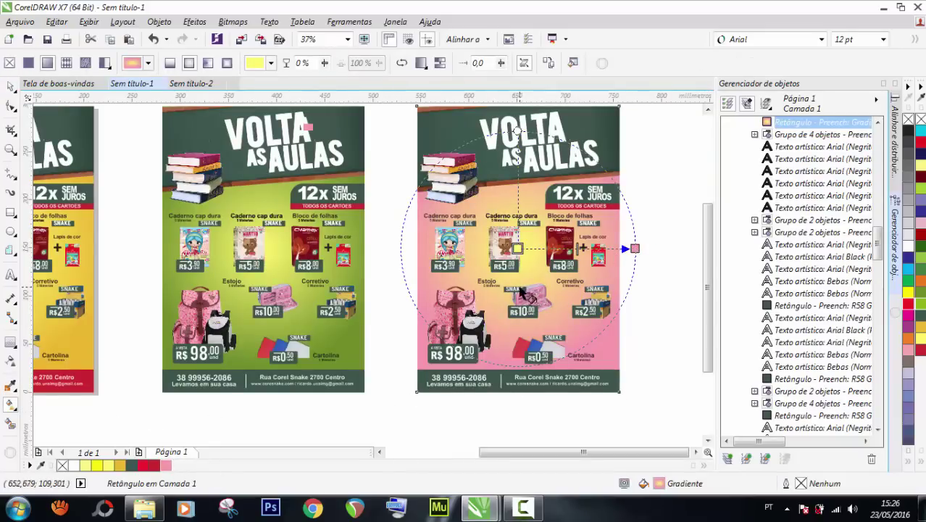